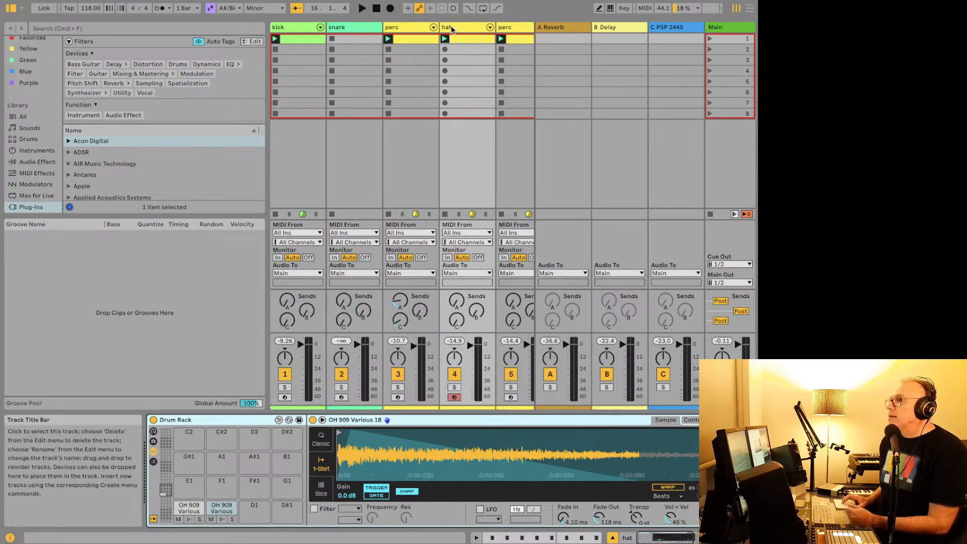
Look over the 505 Core Kit track, then open the bass track's Serum 2 window and enlarge it.
{"action": "scroll", "coordinate": [501, 27], "scroll_direction": "right", "scroll_amount": 2}
{"action": "left_click", "coordinate": [501, 26]}
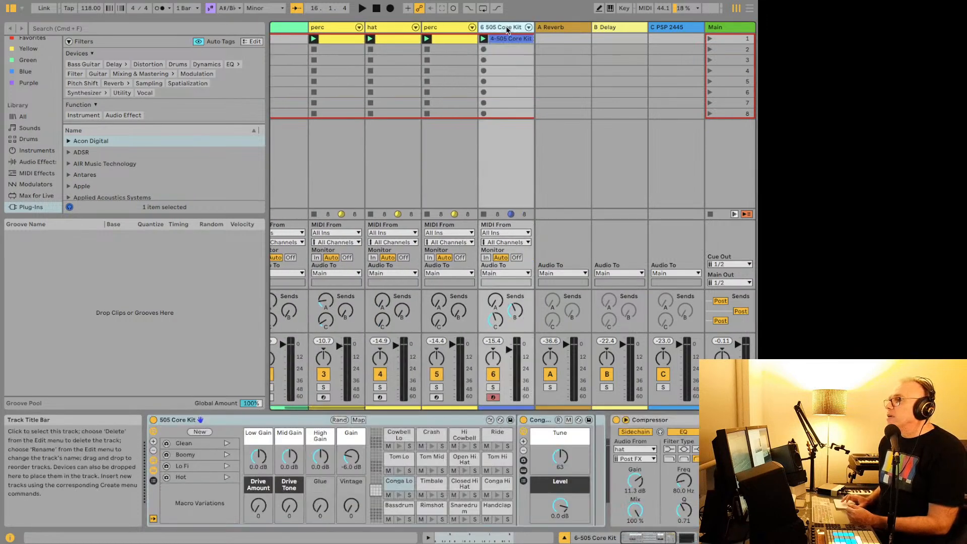
{"action": "scroll", "coordinate": [501, 28], "scroll_direction": "right", "scroll_amount": 2}
{"action": "left_click", "coordinate": [513, 26]}
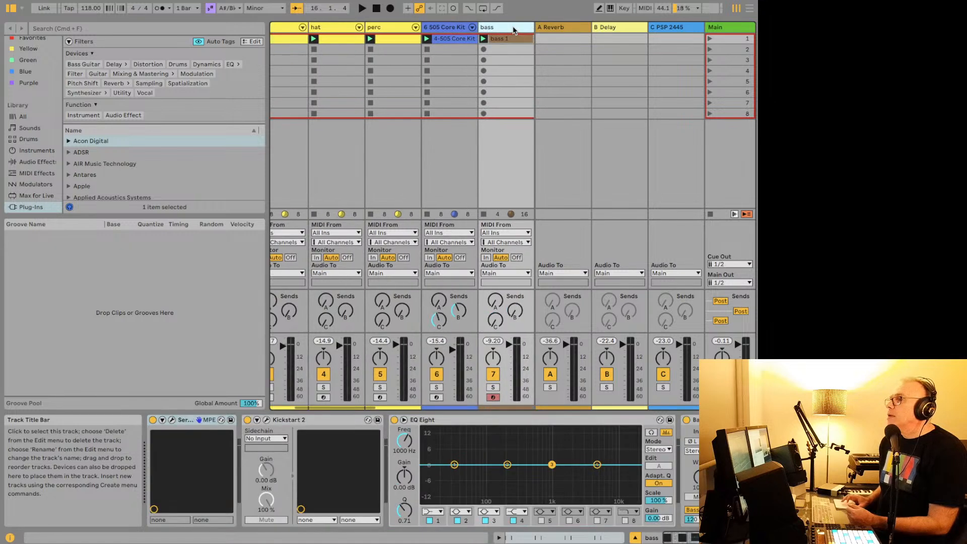
{"action": "left_click", "coordinate": [172, 420]}
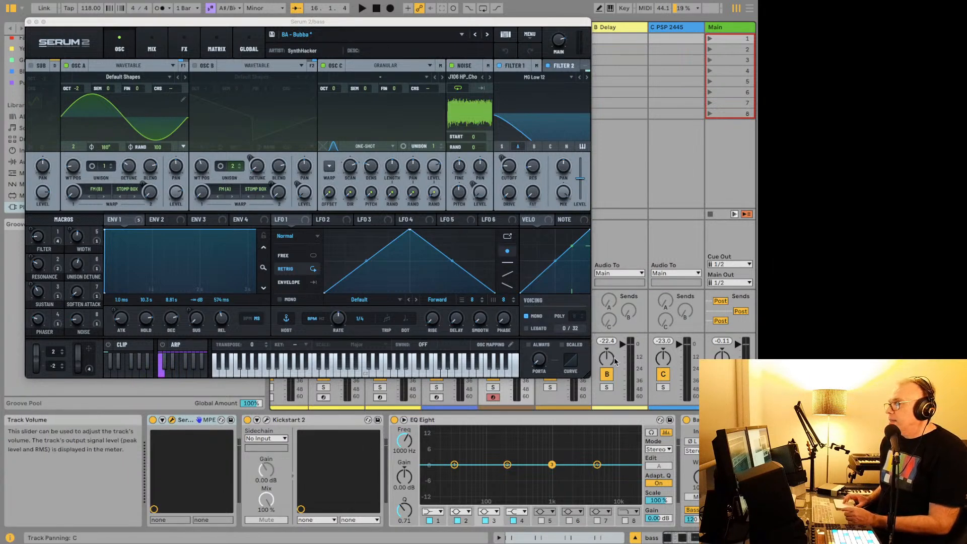
{"action": "left_click_drag", "start_coordinate": [587, 373], "coordinate": [681, 493]}
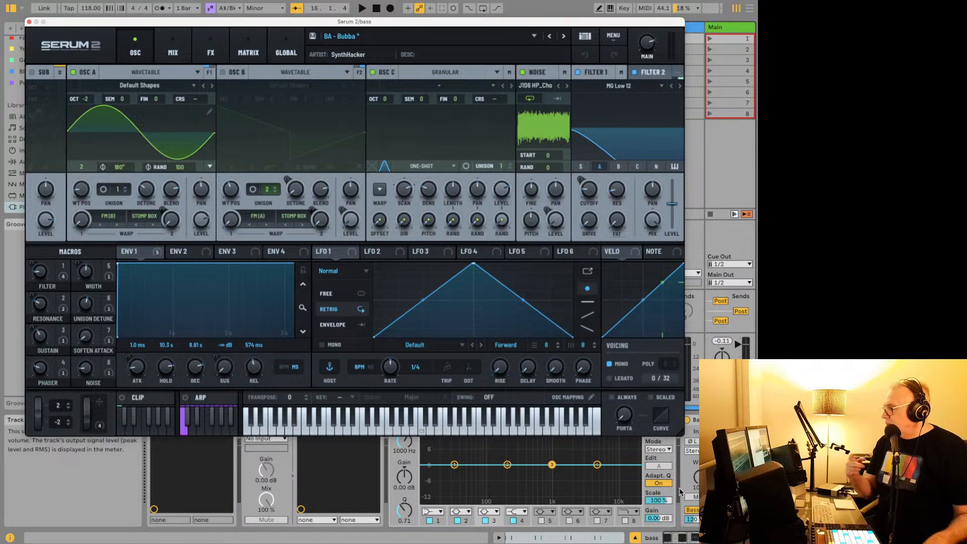
Listen to the set with the Serum 2 window shown and hidden, then show the window again.
{"action": "key", "text": "space"}
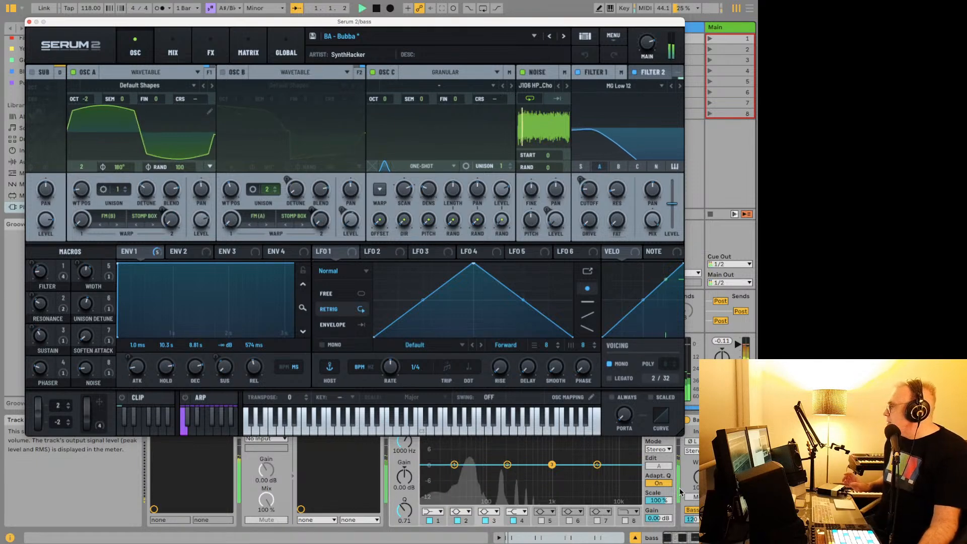
{"action": "key", "text": "space"}
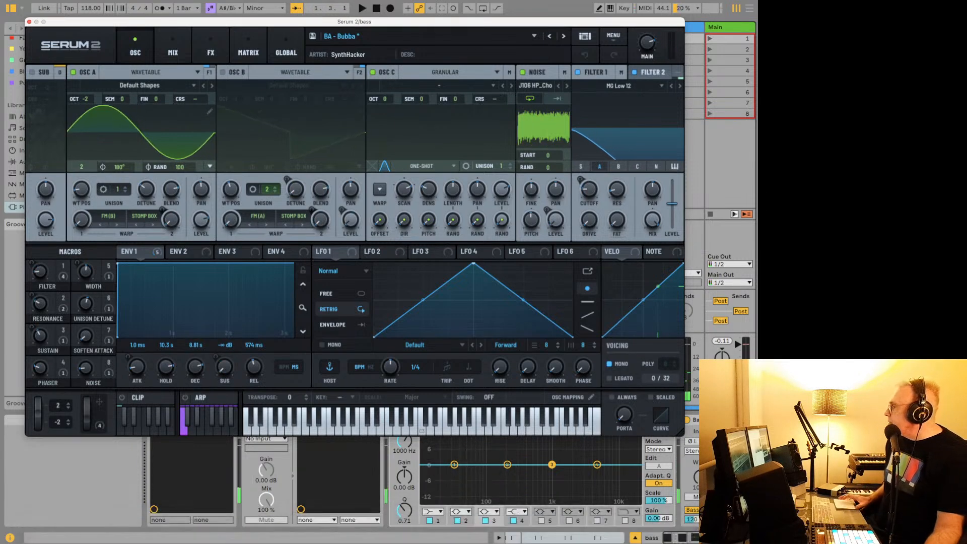
{"action": "key", "text": "super+alt+p"}
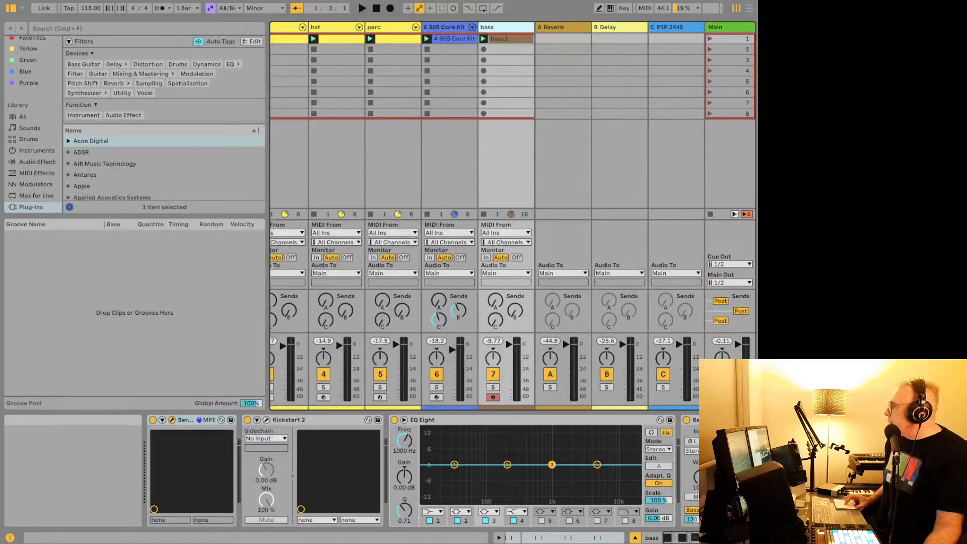
{"action": "key", "text": "space"}
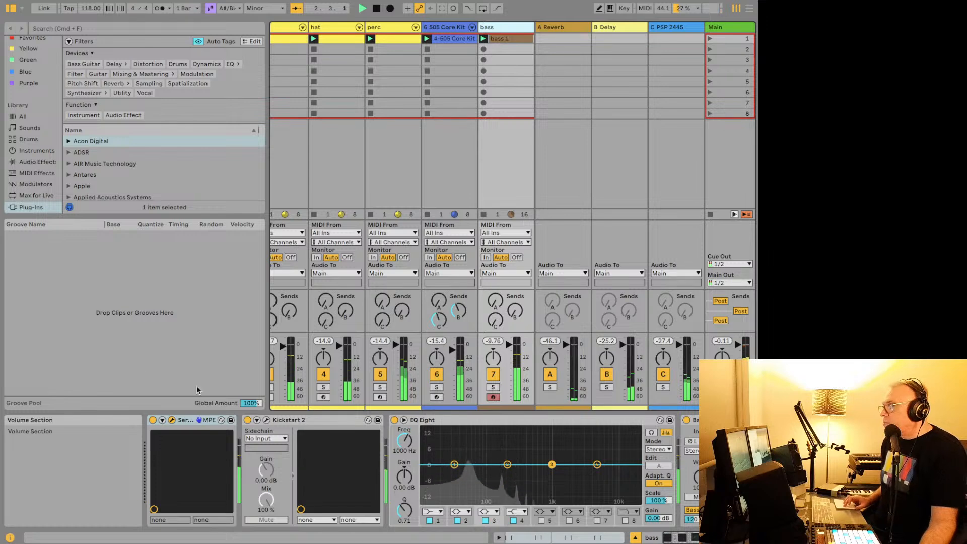
{"action": "key", "text": "super+alt+p"}
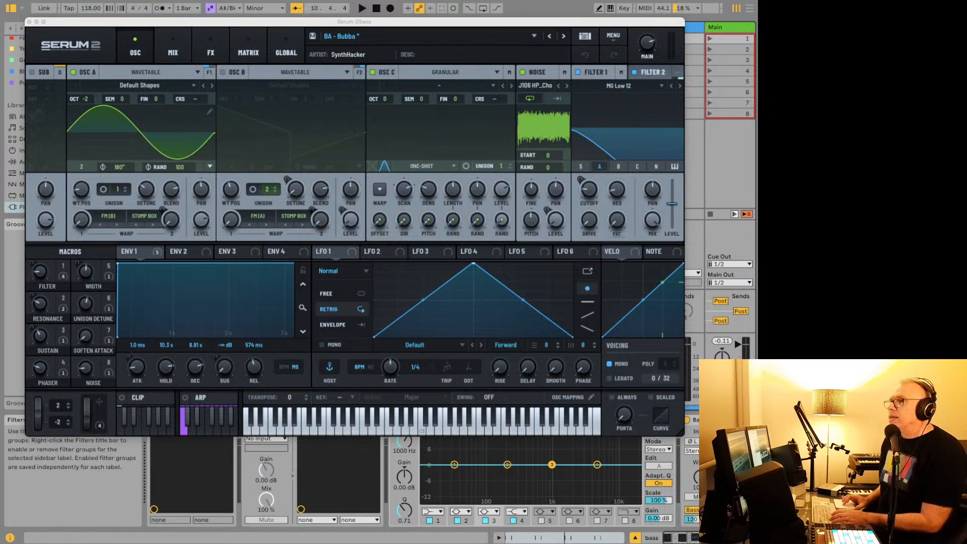
Close the Serum 2 window and open the PSP 2445 reverb window on return track C.
{"action": "left_click", "coordinate": [28, 22]}
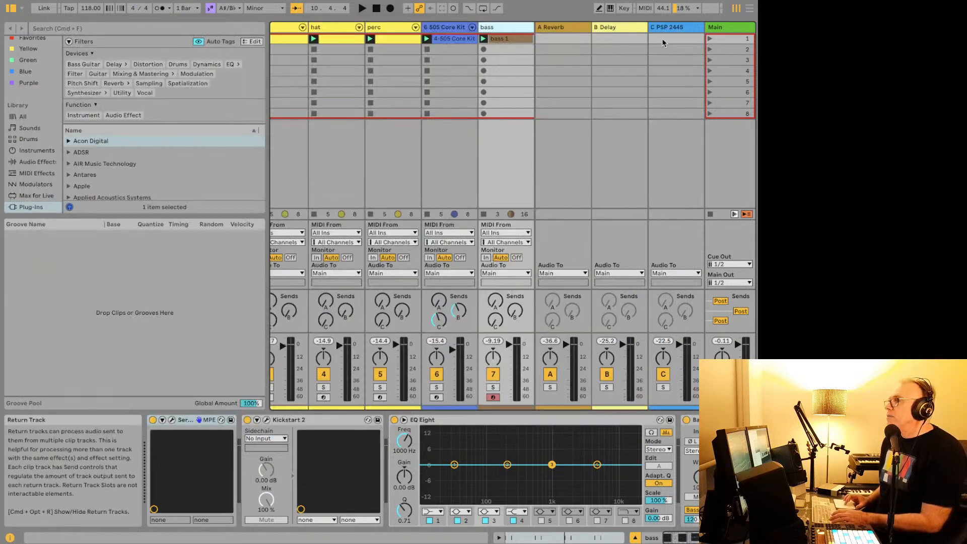
{"action": "left_click", "coordinate": [672, 27]}
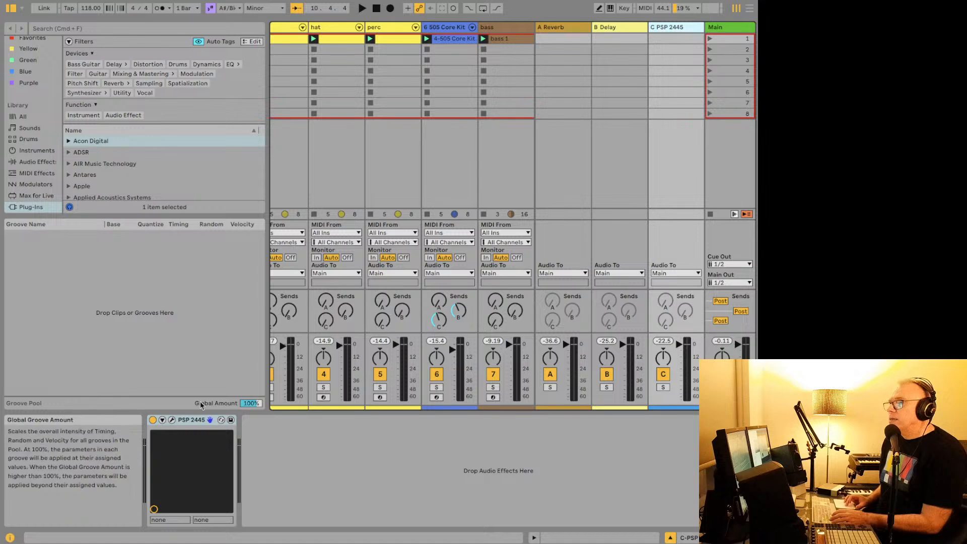
{"action": "left_click", "coordinate": [171, 420]}
{"action": "left_click", "coordinate": [171, 420]}
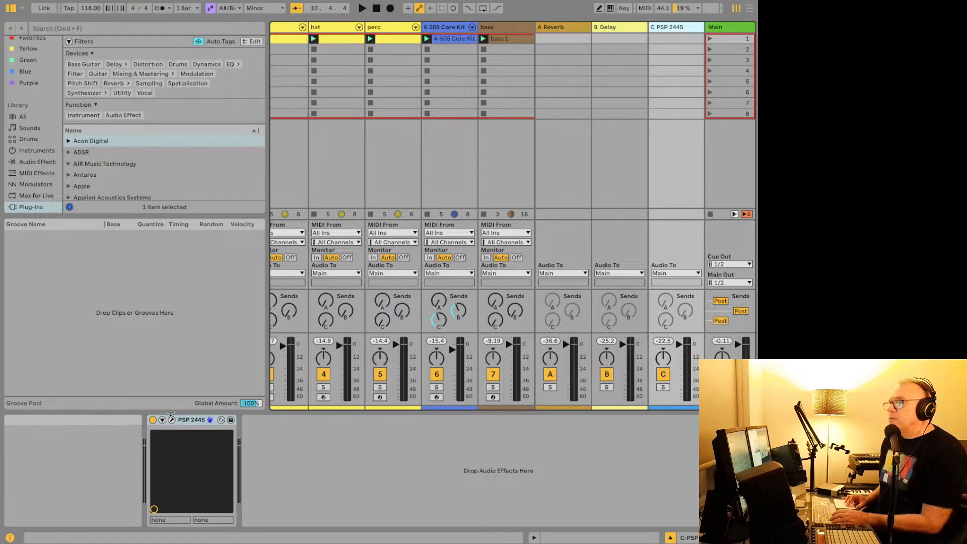
{"action": "left_click", "coordinate": [172, 420]}
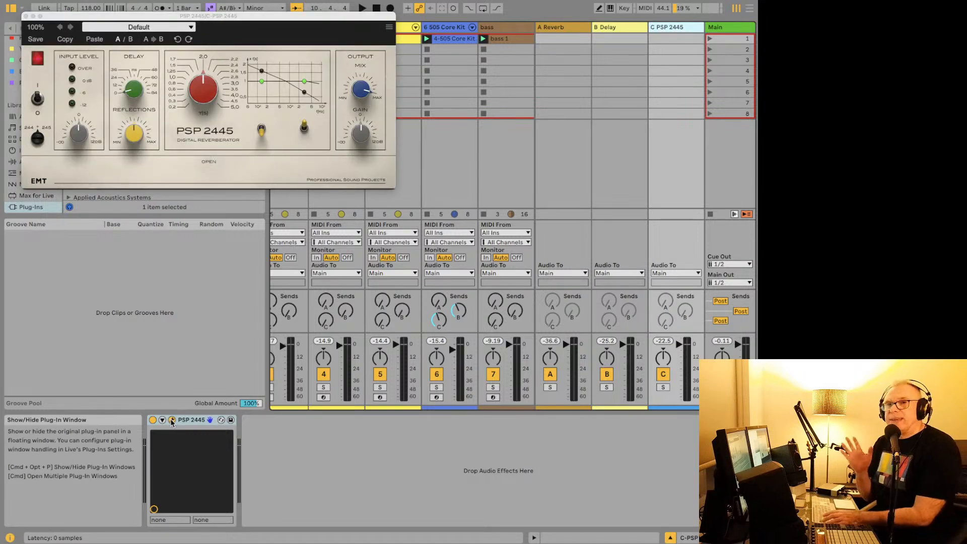
Play the set and solo the PSP 2445 return to hear the reverb alone, then unsolo it.
{"action": "key", "text": "space"}
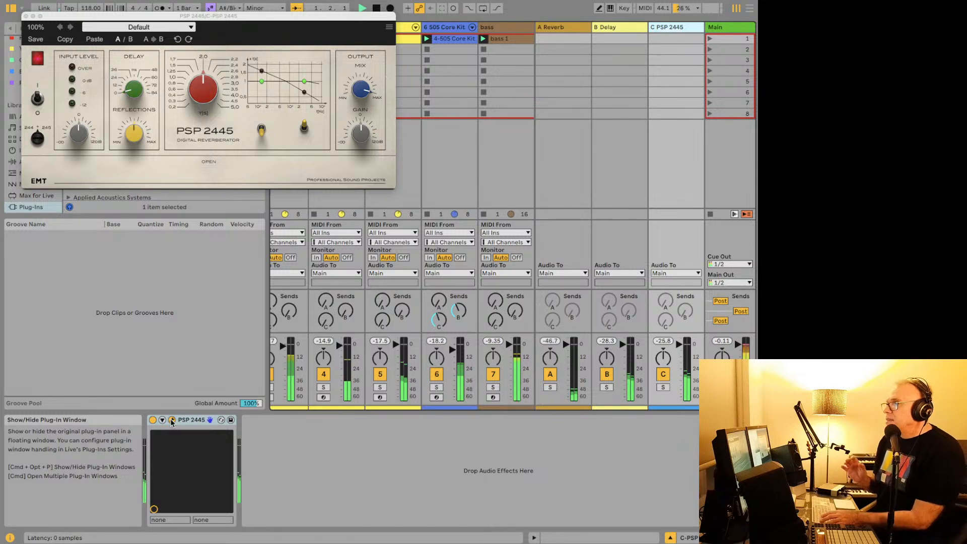
{"action": "key", "text": "space"}
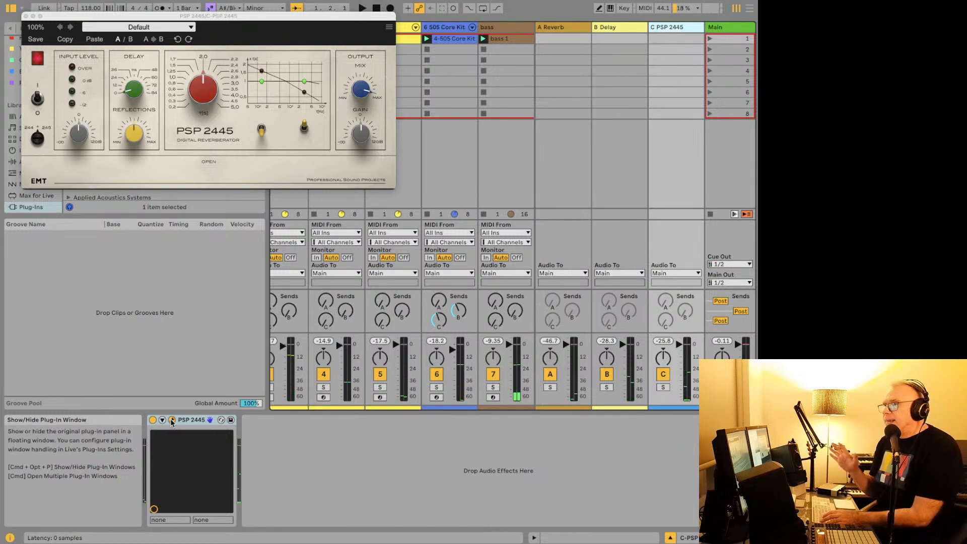
{"action": "key", "text": "space"}
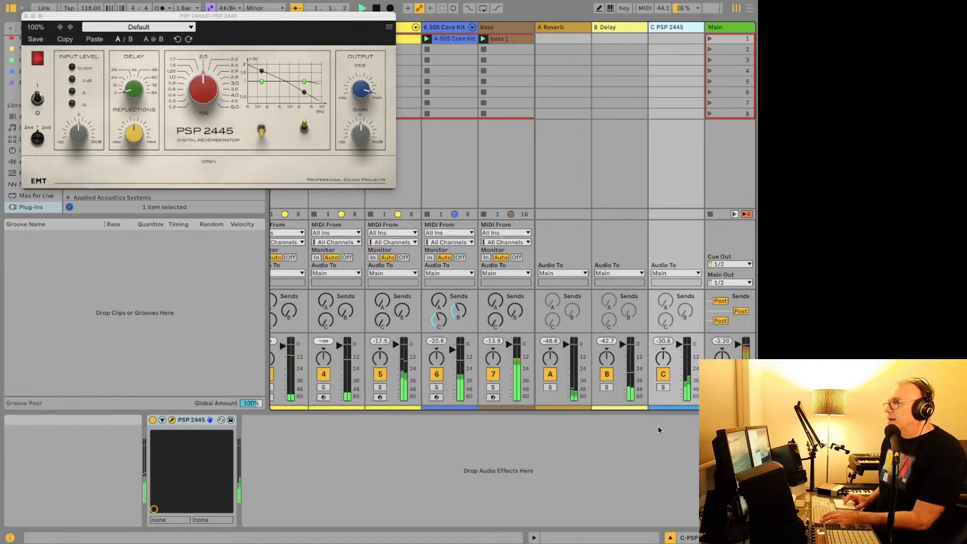
{"action": "left_click", "coordinate": [663, 387]}
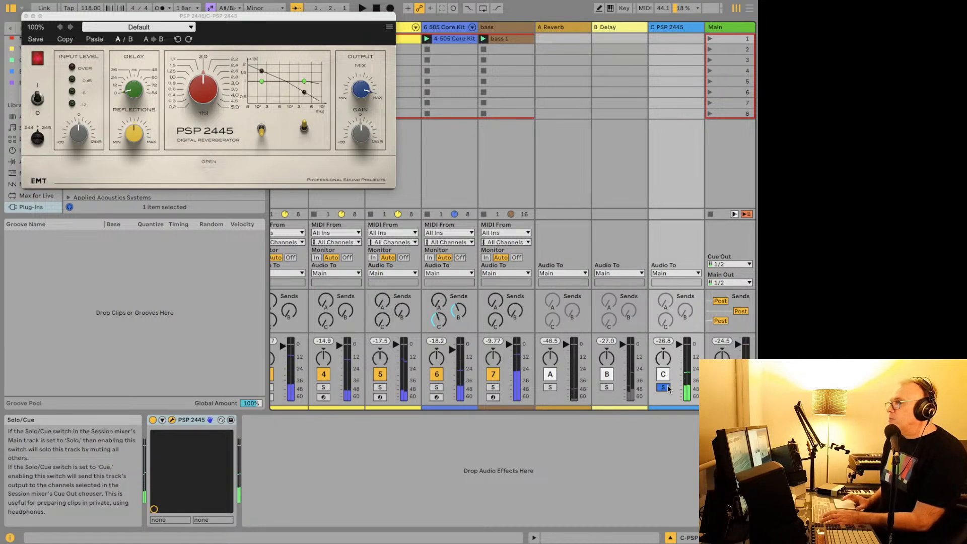
{"action": "left_click", "coordinate": [662, 387]}
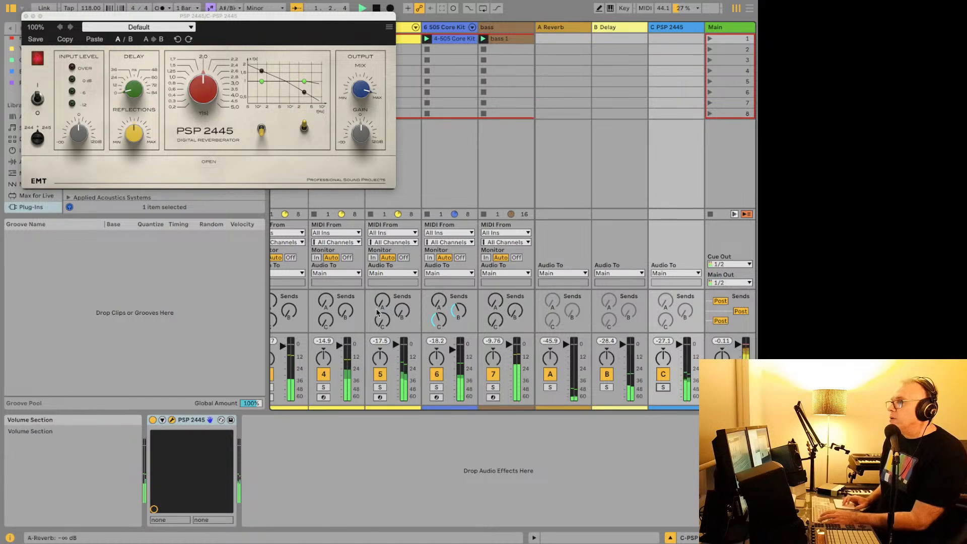
Reopen Serum 2 on the bass track and show its FX page with the list of effects that can be added.
{"action": "scroll", "coordinate": [365, 305], "scroll_direction": "left", "scroll_amount": 5}
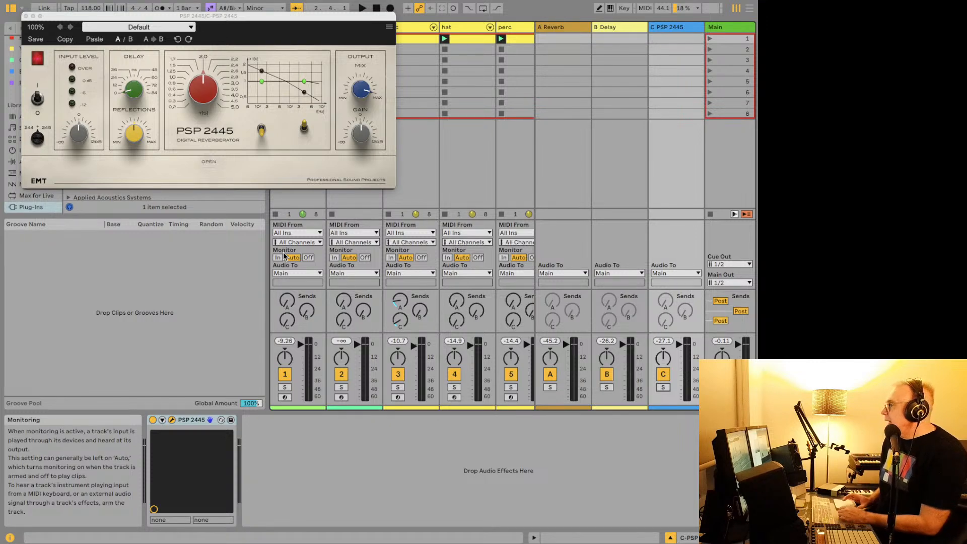
{"action": "left_click", "coordinate": [460, 29]}
{"action": "scroll", "coordinate": [457, 30], "scroll_direction": "right", "scroll_amount": 5}
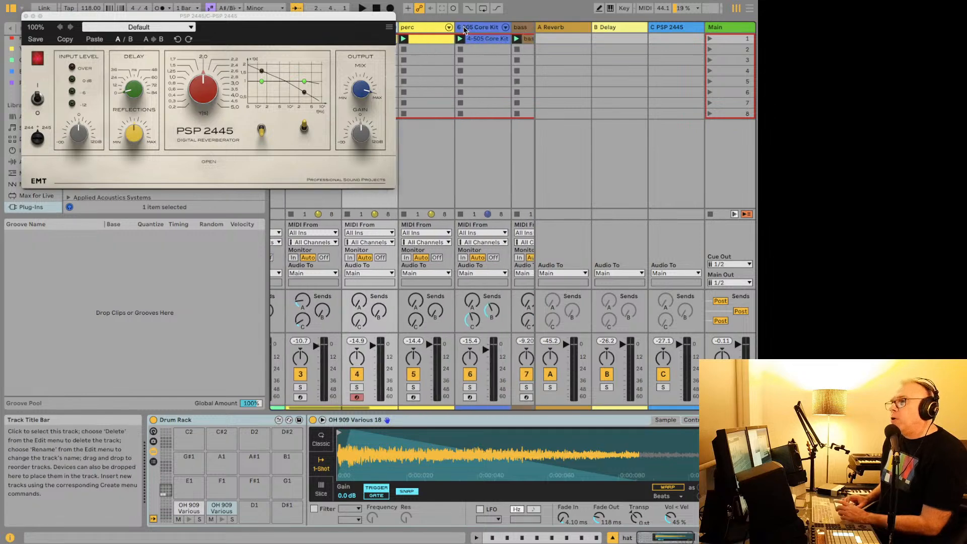
{"action": "left_click", "coordinate": [488, 28]}
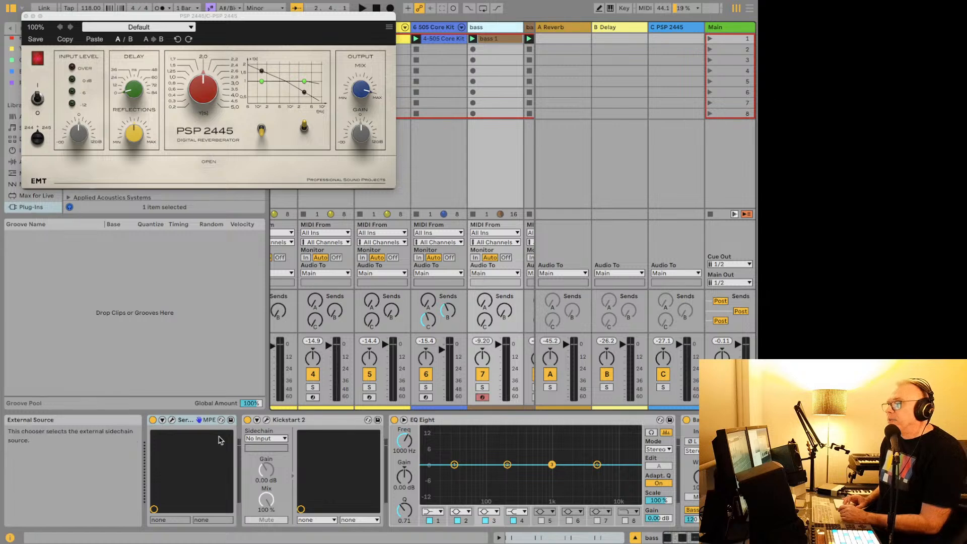
{"action": "left_click", "coordinate": [173, 422]}
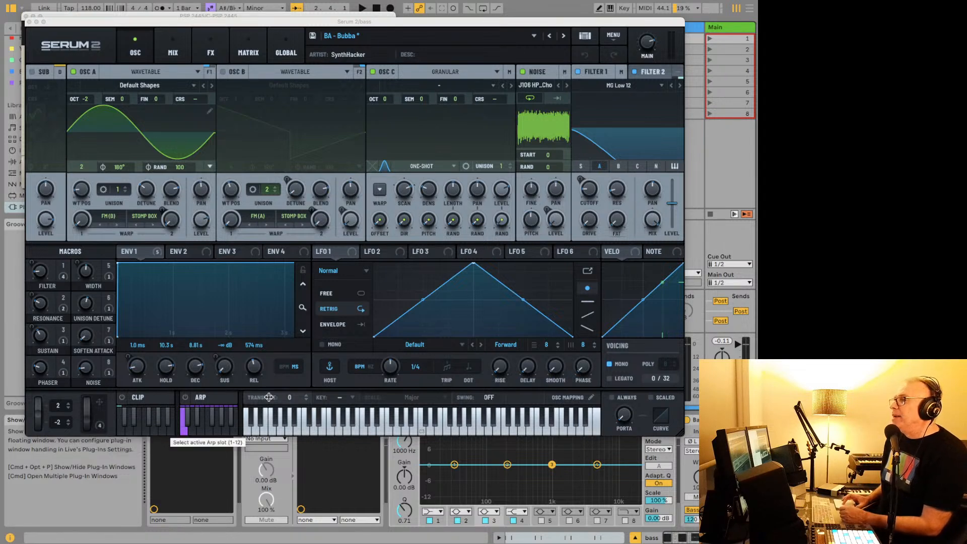
{"action": "left_click", "coordinate": [210, 49]}
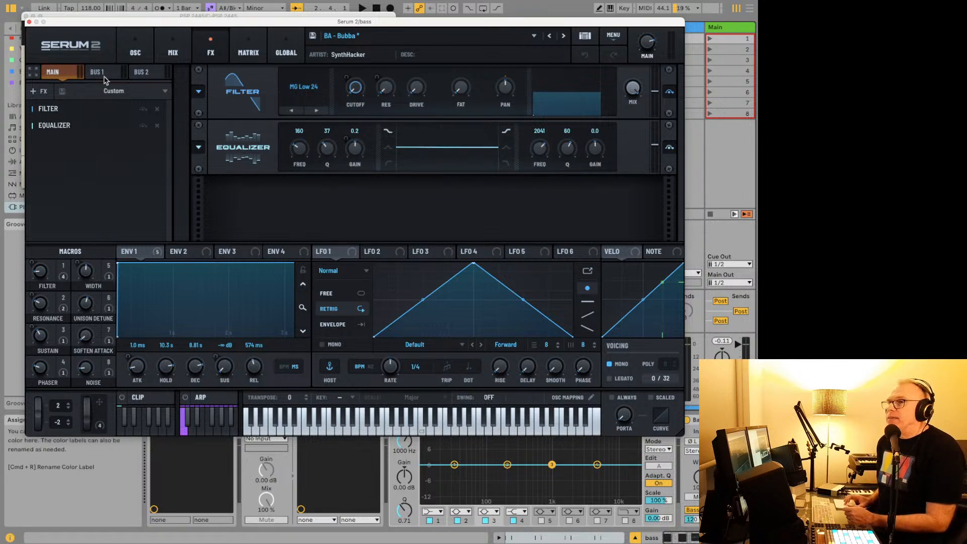
{"action": "left_click", "coordinate": [34, 91]}
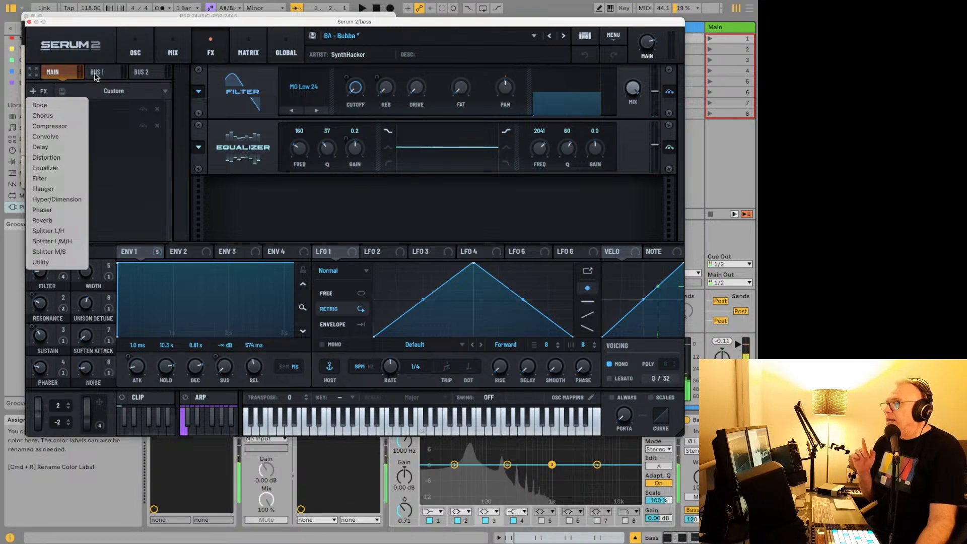
Start playback and close the Serum 2 and PSP 2445 plug-in windows.
{"action": "key", "text": "space"}
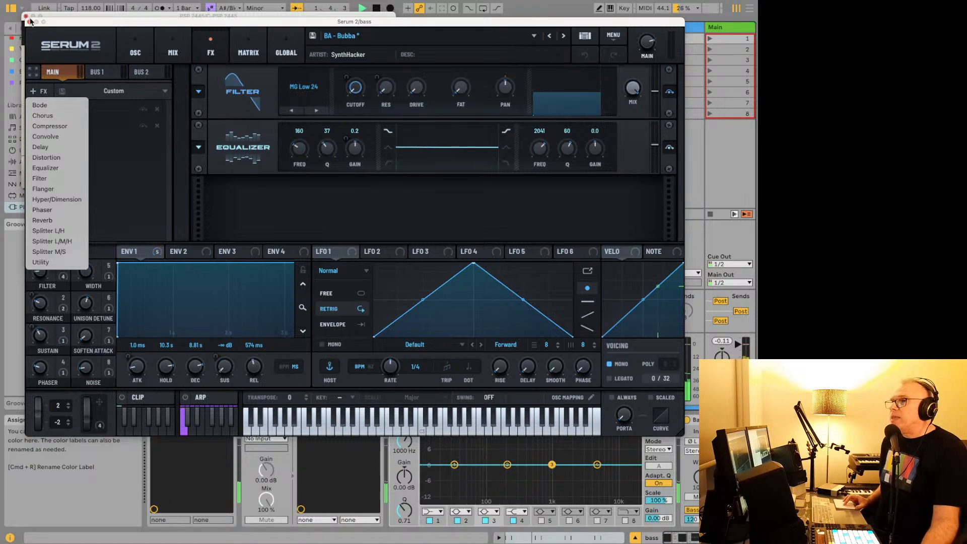
{"action": "left_click", "coordinate": [29, 22]}
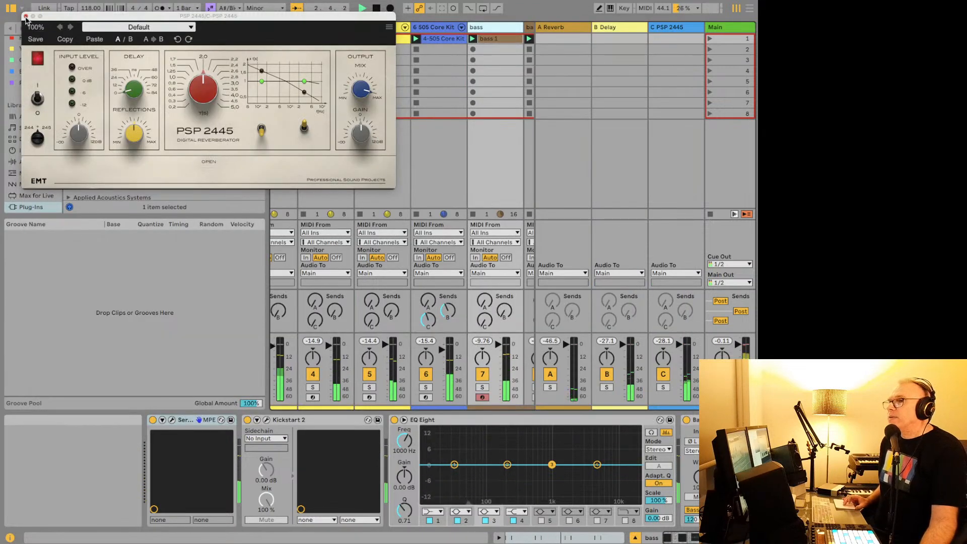
{"action": "left_click", "coordinate": [26, 16]}
Select the kick track and solo it to hear it alone, then unsolo it.
{"action": "scroll", "coordinate": [325, 88], "scroll_direction": "left", "scroll_amount": 5}
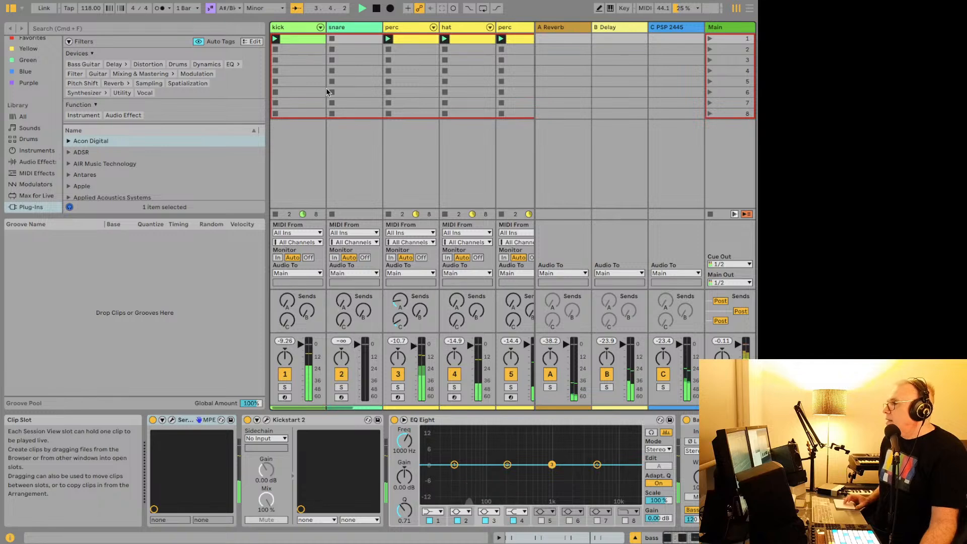
{"action": "left_click", "coordinate": [283, 30]}
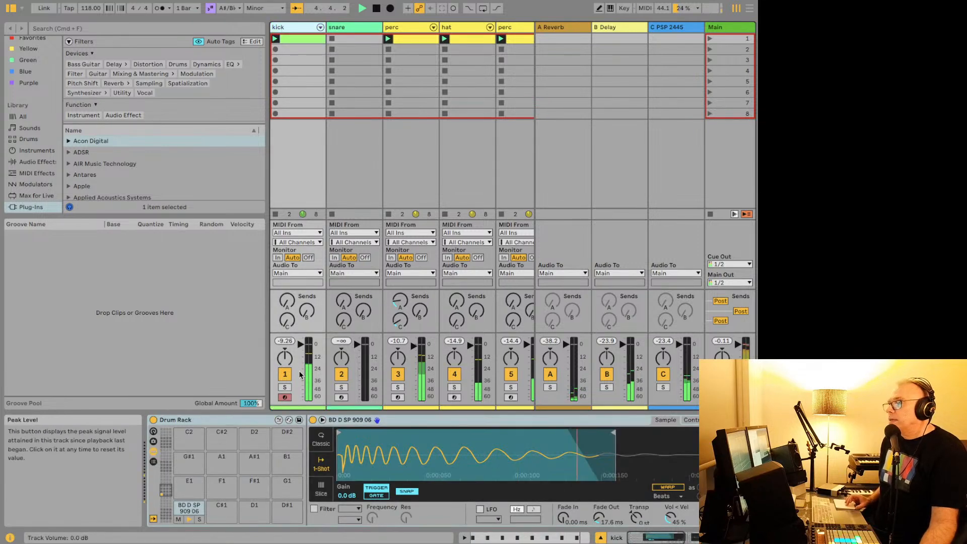
{"action": "left_click", "coordinate": [285, 387]}
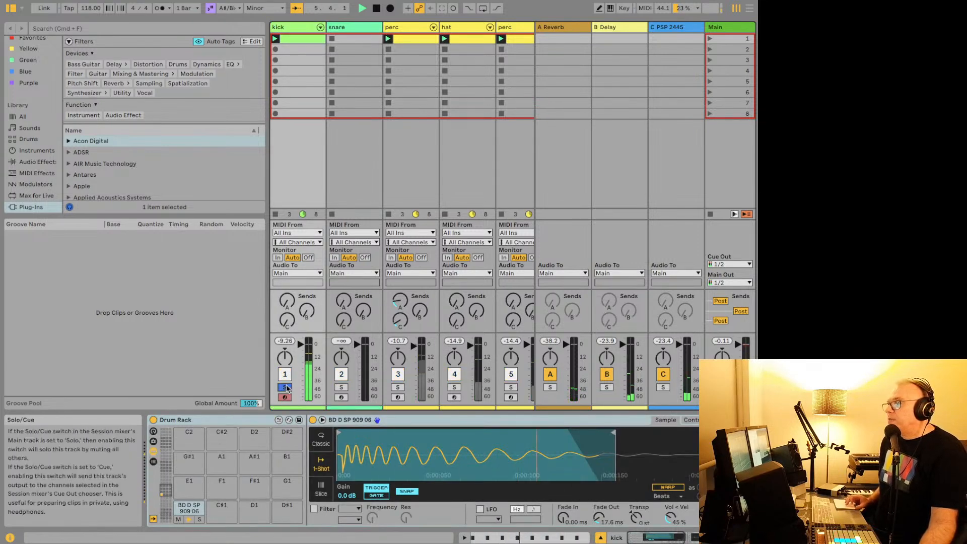
{"action": "left_click", "coordinate": [285, 387]}
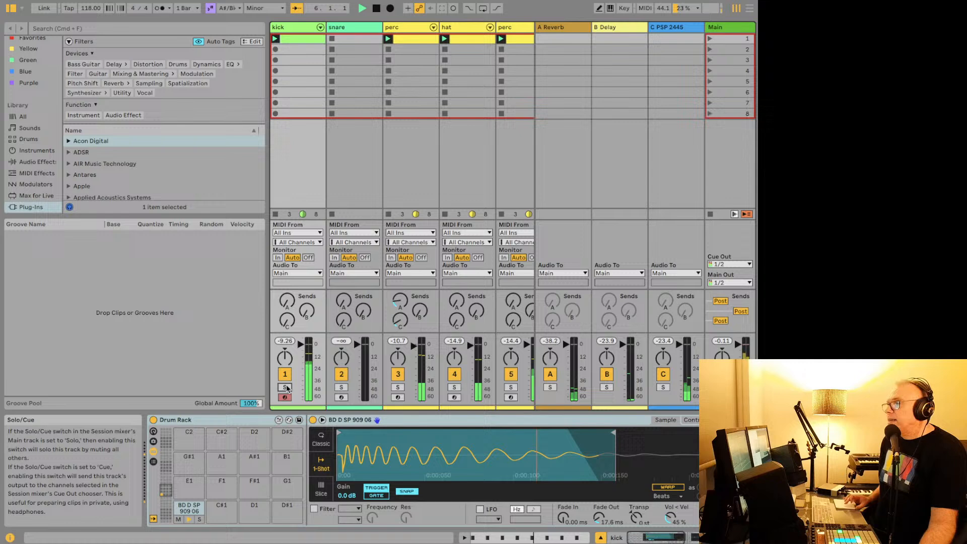
Solo the perc track on channel 3 and restart playback to audition it.
{"action": "left_click", "coordinate": [398, 388]}
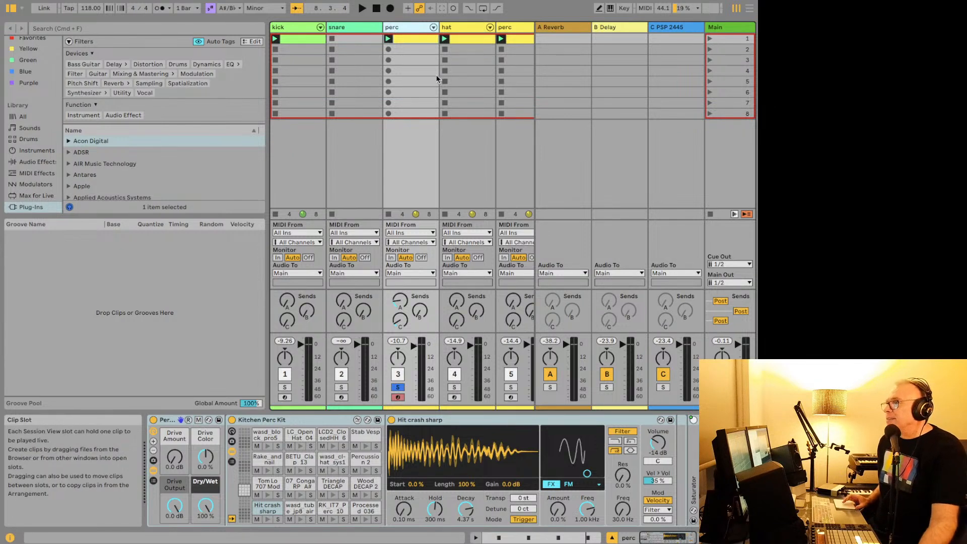
{"action": "scroll", "coordinate": [437, 79], "scroll_direction": "right", "scroll_amount": 3}
{"action": "key", "text": "space"}
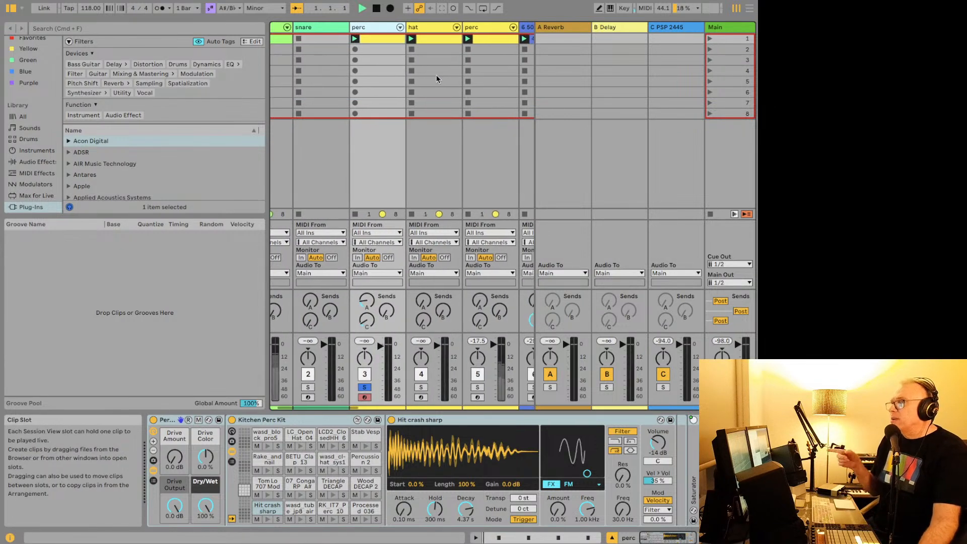
Solo the hat track on channel 4 and open its clip to view the MIDI notes.
{"action": "left_click", "coordinate": [419, 388]}
{"action": "scroll", "coordinate": [415, 389], "scroll_direction": "right", "scroll_amount": 3}
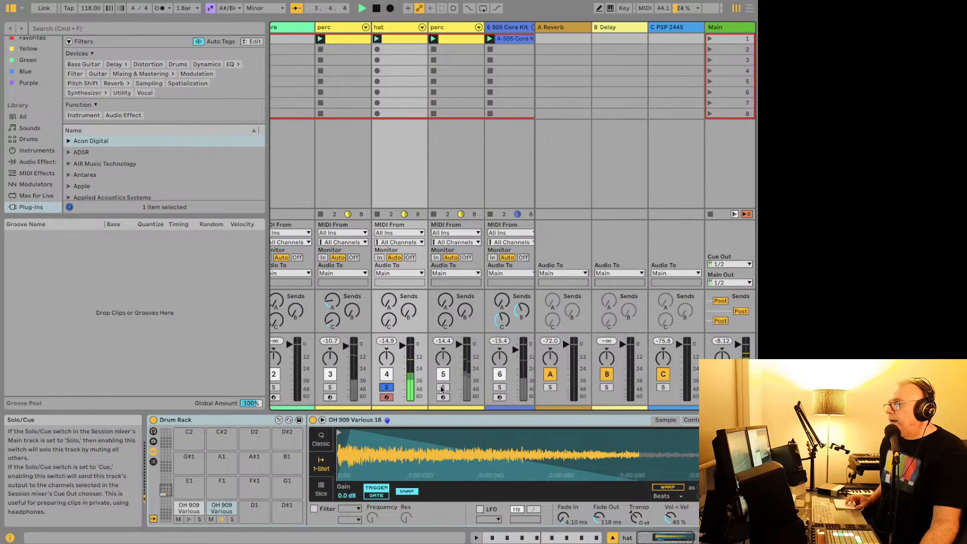
{"action": "left_click", "coordinate": [401, 40]}
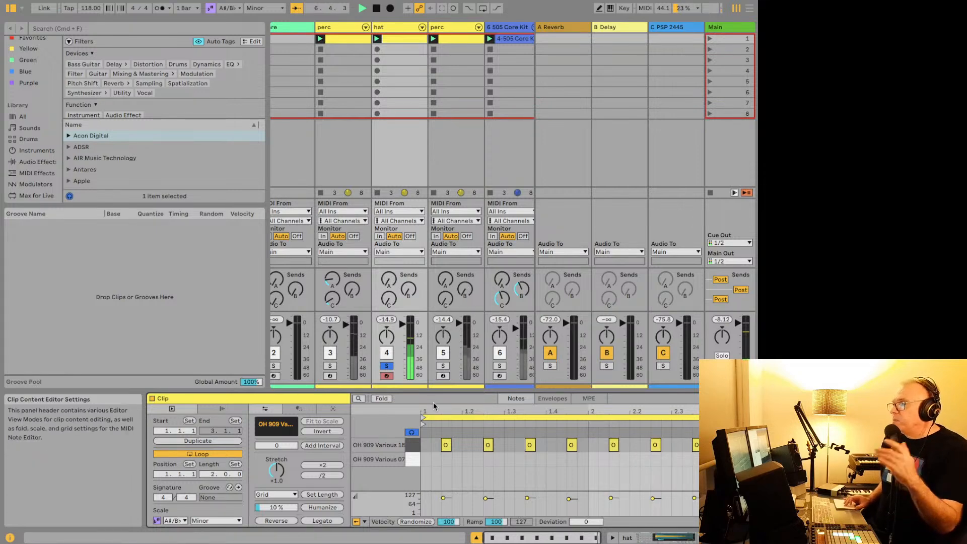
Solo the perc track on channel 5 and bring the bass tracks into view.
{"action": "left_click", "coordinate": [445, 367]}
{"action": "scroll", "coordinate": [445, 365], "scroll_direction": "right", "scroll_amount": 3}
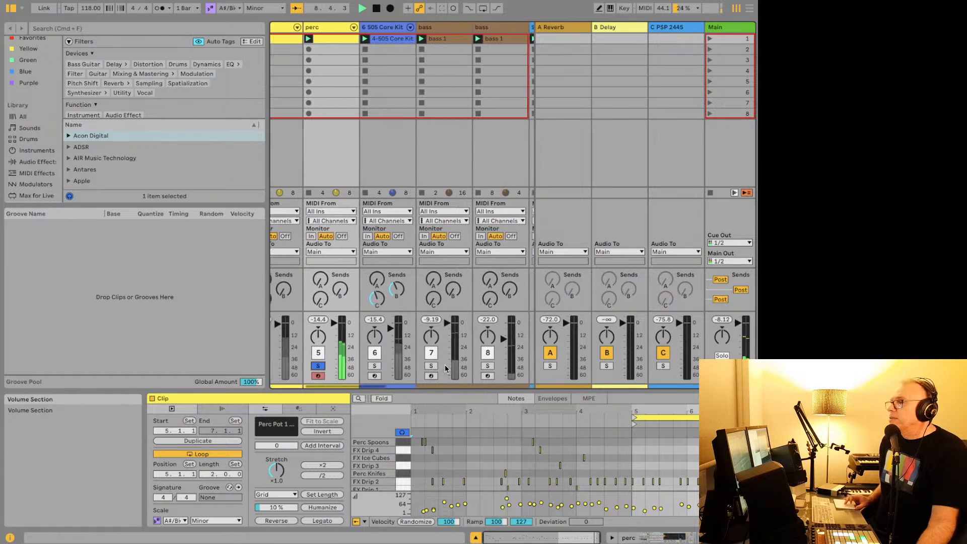
Solo the 505 Core Kit track on channel 6 to hear it alone.
{"action": "left_click", "coordinate": [373, 366]}
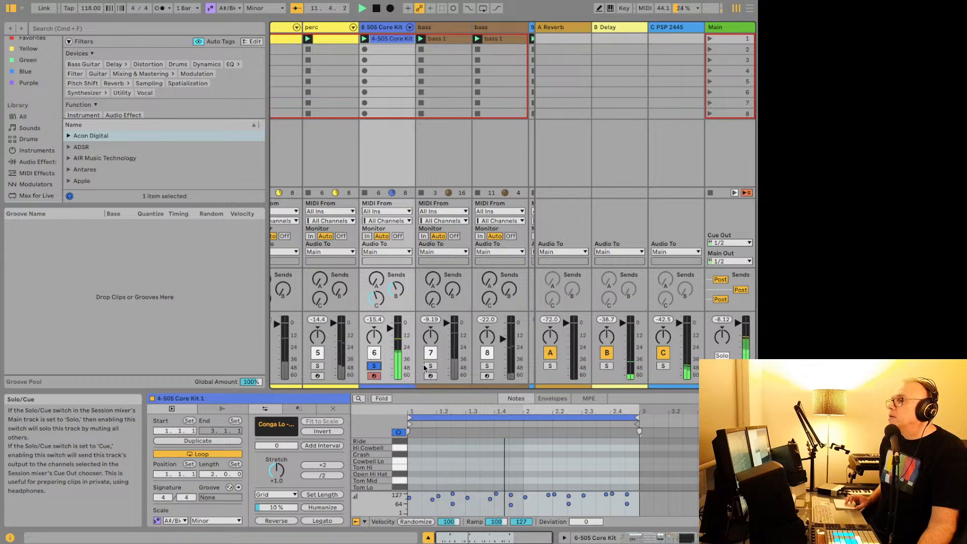
{"action": "scroll", "coordinate": [426, 367], "scroll_direction": "right", "scroll_amount": 10}
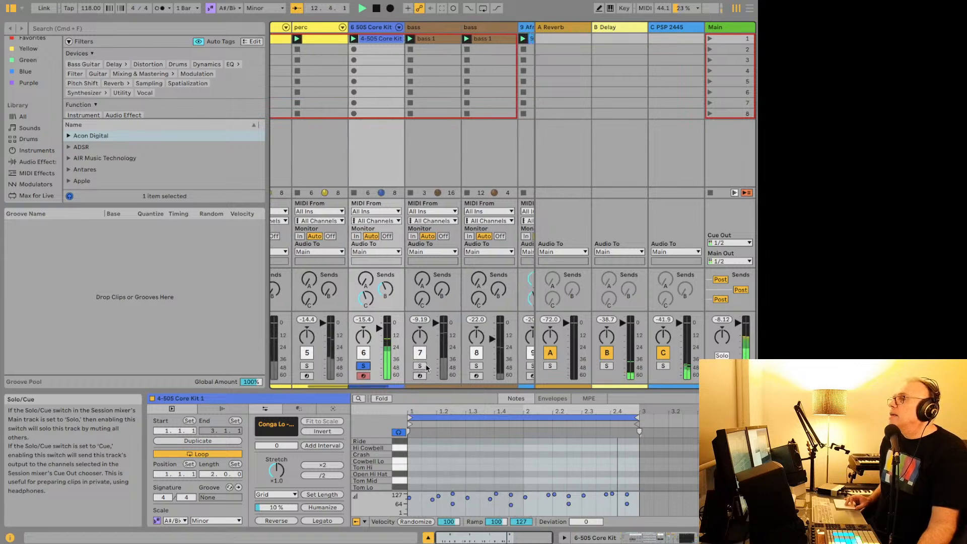
{"action": "scroll", "coordinate": [428, 367], "scroll_direction": "right", "scroll_amount": 8}
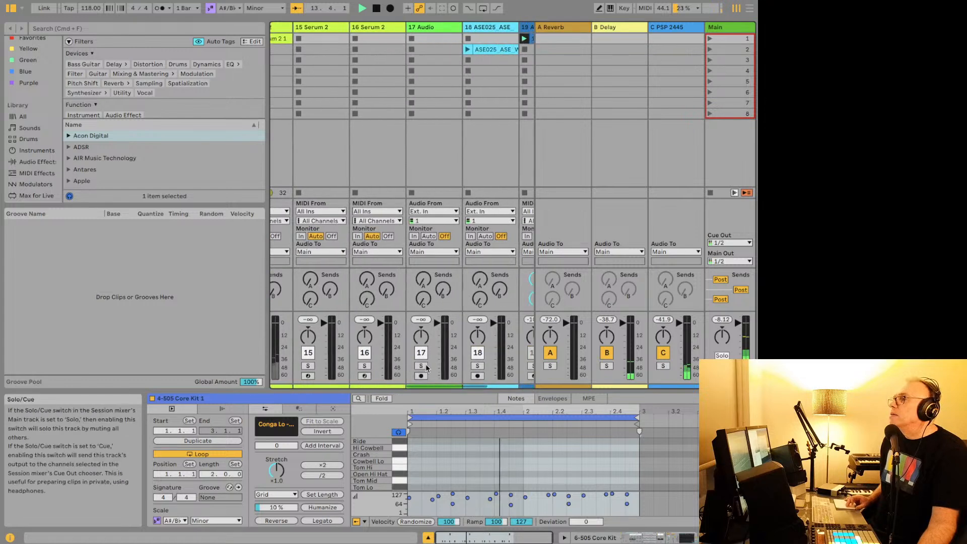
{"action": "scroll", "coordinate": [433, 367], "scroll_direction": "left", "scroll_amount": 2}
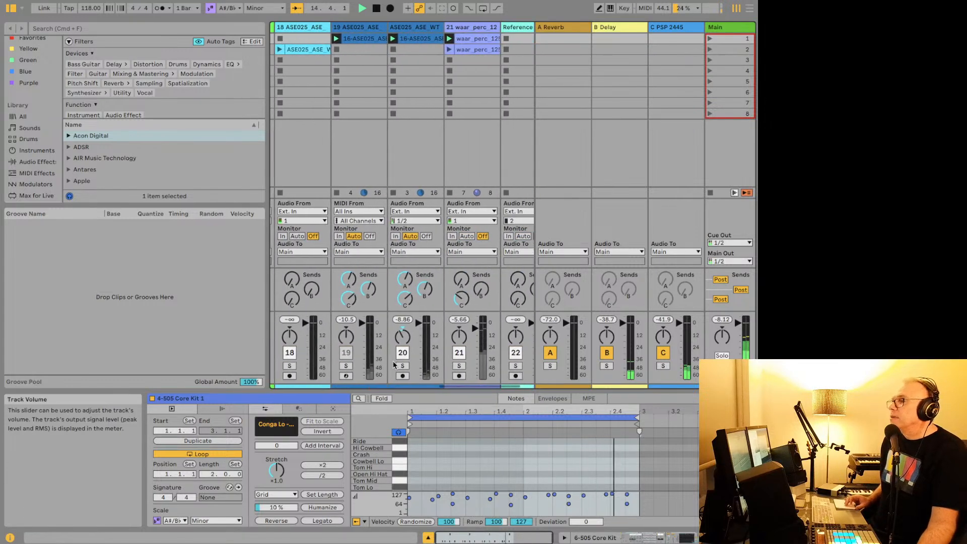
Solo the ASE025 vocal track on channel 19 and the one on channel 20 in turn, restarting playback for the second.
{"action": "left_click", "coordinate": [345, 366]}
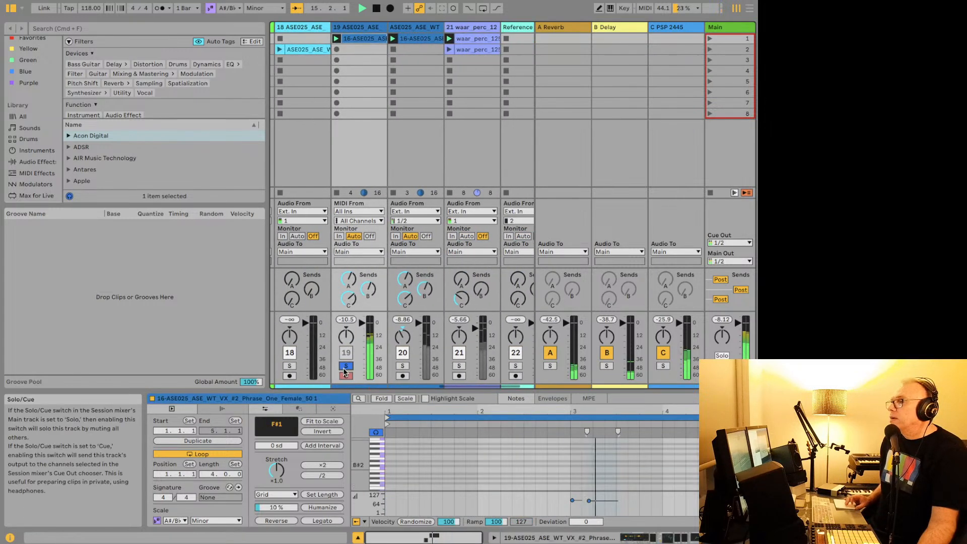
{"action": "left_click", "coordinate": [402, 366]}
{"action": "key", "text": "space"}
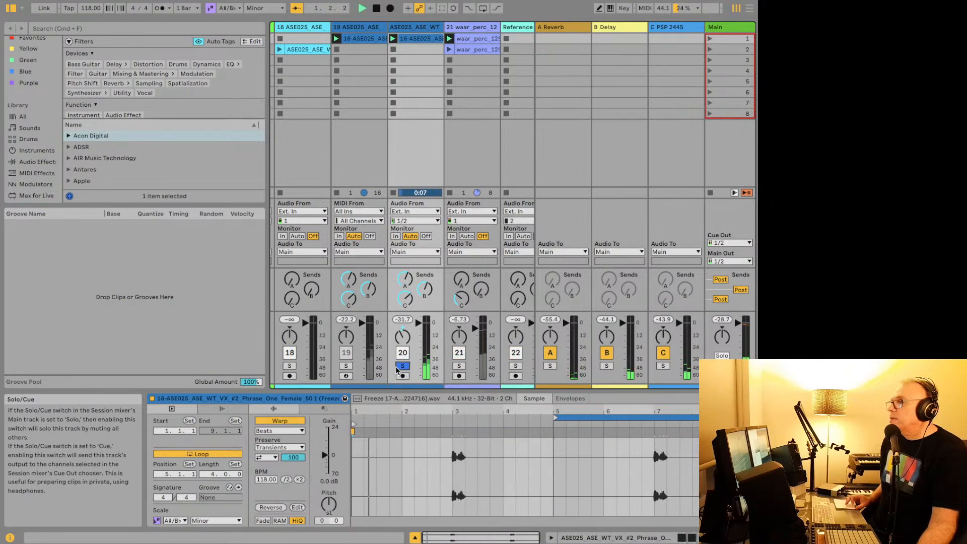
{"action": "key", "text": "space"}
{"action": "scroll", "coordinate": [396, 371], "scroll_direction": "left", "scroll_amount": 1}
{"action": "scroll", "coordinate": [396, 371], "scroll_direction": "right", "scroll_amount": 1}
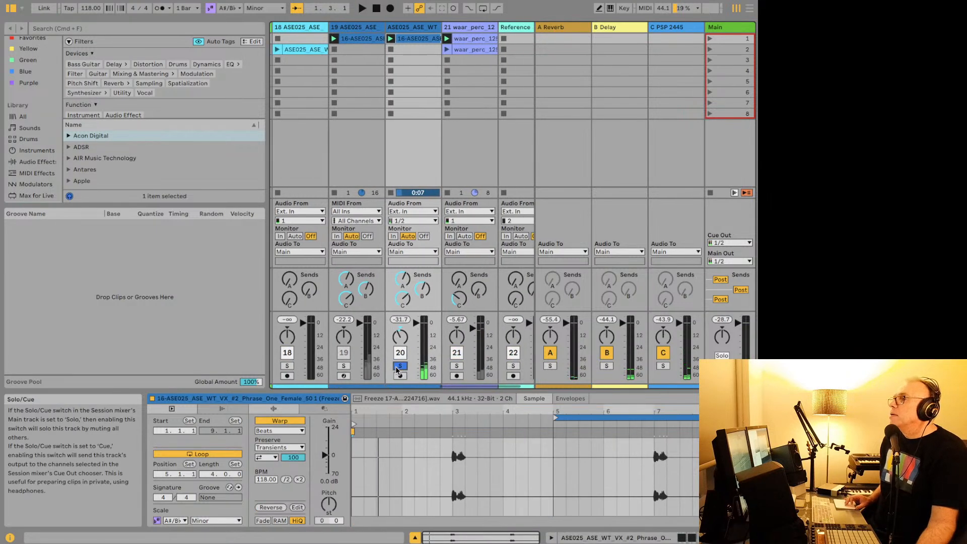
Solo the waar_perc track on channel 21 and play it from the start, then unsolo it to hear the full mix.
{"action": "left_click", "coordinate": [456, 367]}
{"action": "key", "text": "space"}
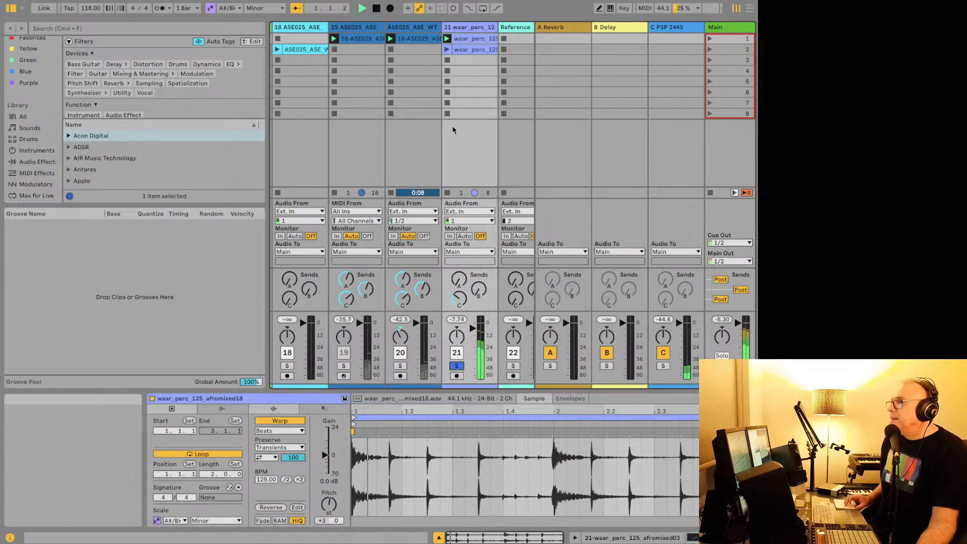
{"action": "left_click", "coordinate": [456, 366]}
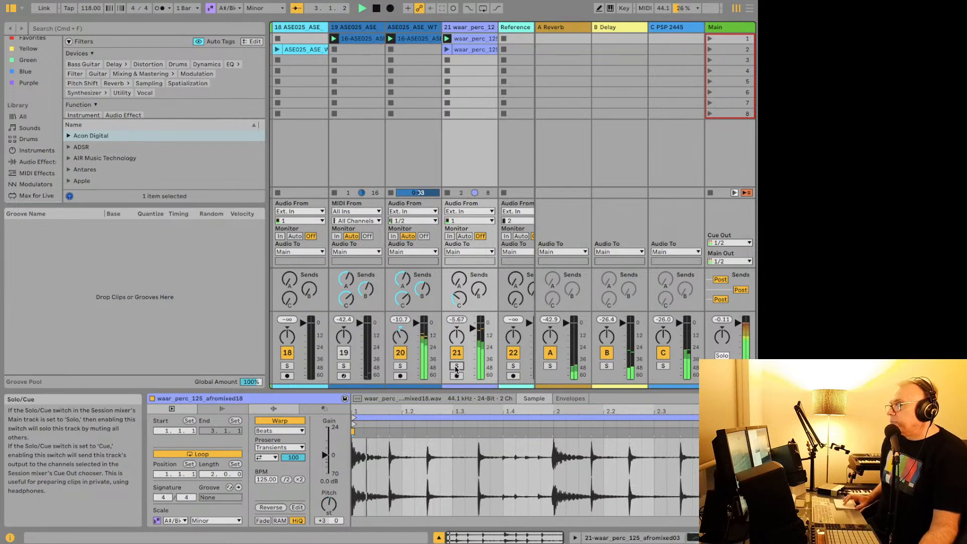
{"action": "scroll", "coordinate": [350, 223], "scroll_direction": "right", "scroll_amount": 3}
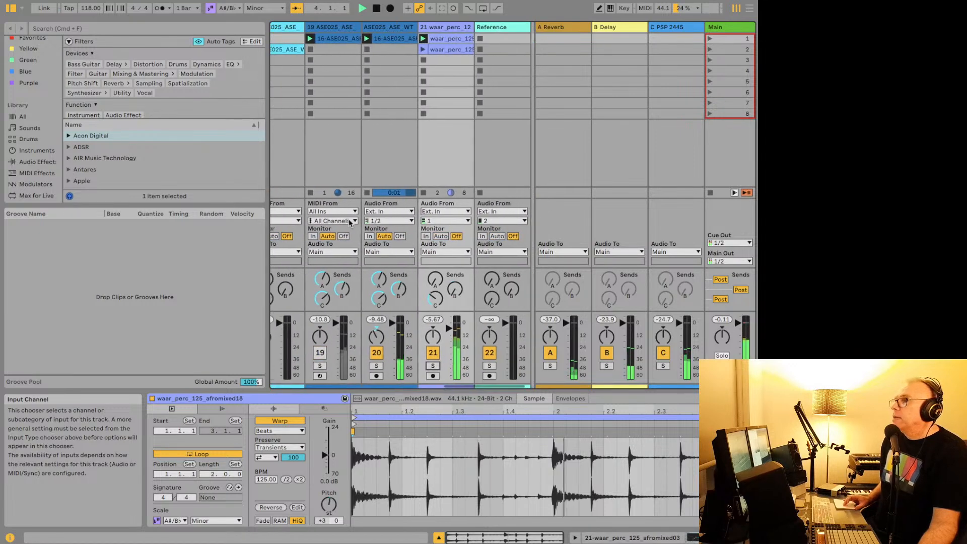
{"action": "scroll", "coordinate": [350, 223], "scroll_direction": "left", "scroll_amount": 1}
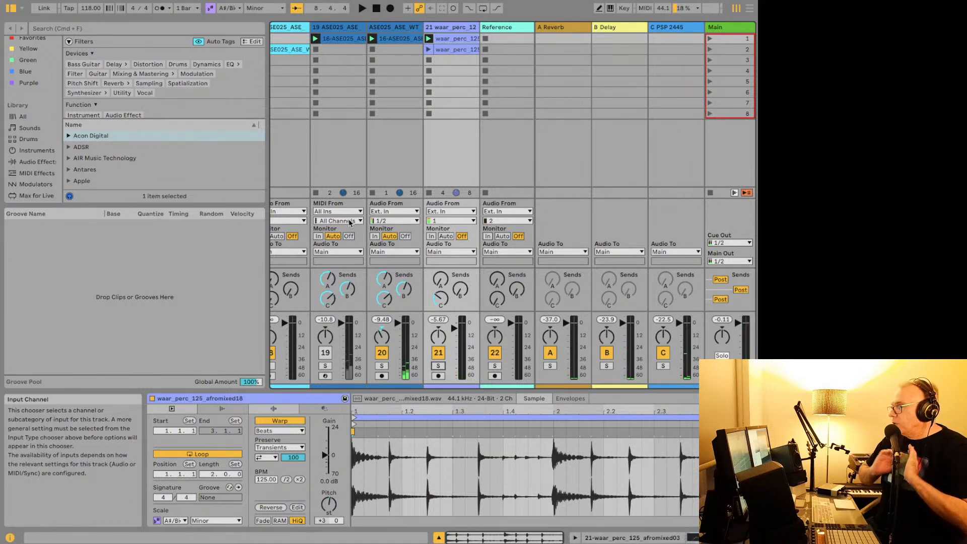
Return to the bass track on channel 7, solo it and show its device chain.
{"action": "scroll", "coordinate": [349, 223], "scroll_direction": "left", "scroll_amount": 9}
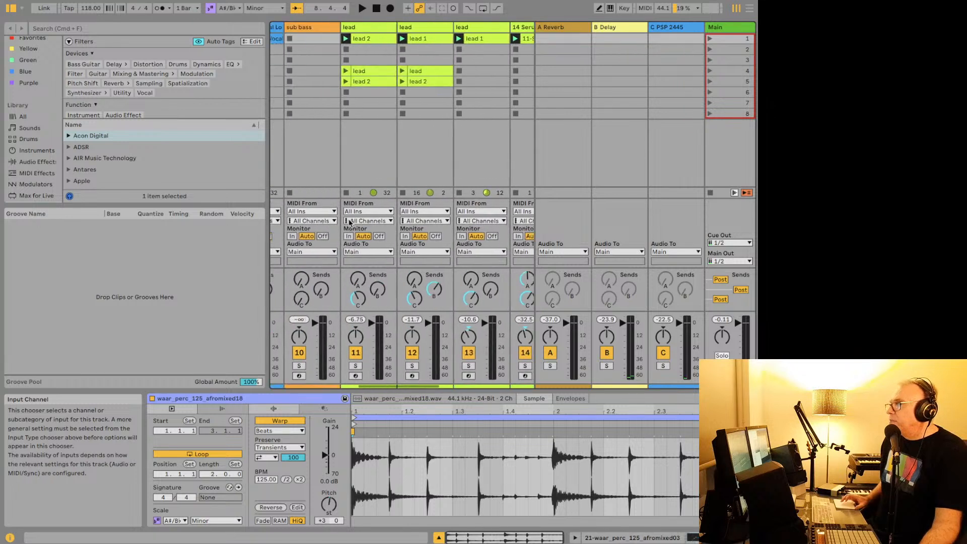
{"action": "left_click", "coordinate": [350, 222]}
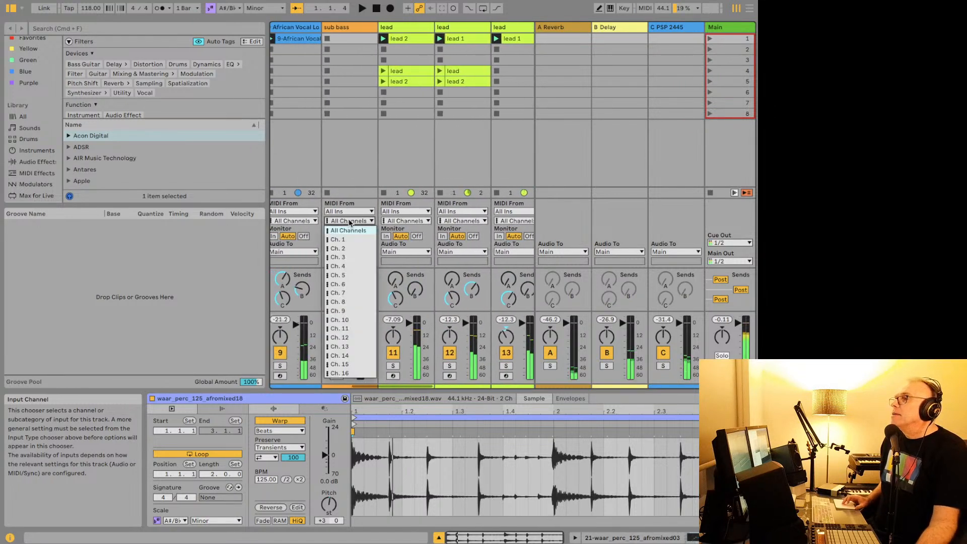
{"action": "left_click", "coordinate": [351, 170]}
{"action": "scroll", "coordinate": [352, 169], "scroll_direction": "left", "scroll_amount": 2}
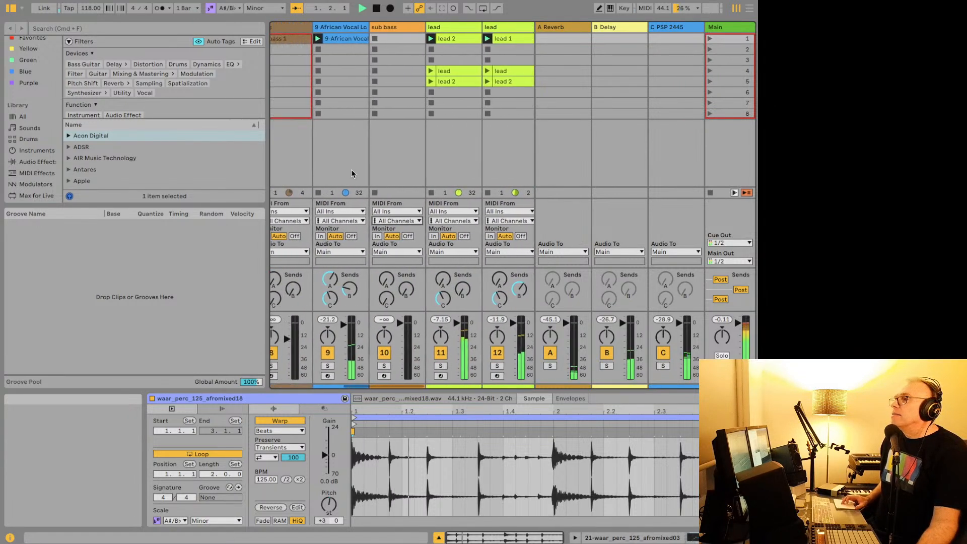
{"action": "scroll", "coordinate": [352, 169], "scroll_direction": "left", "scroll_amount": 4}
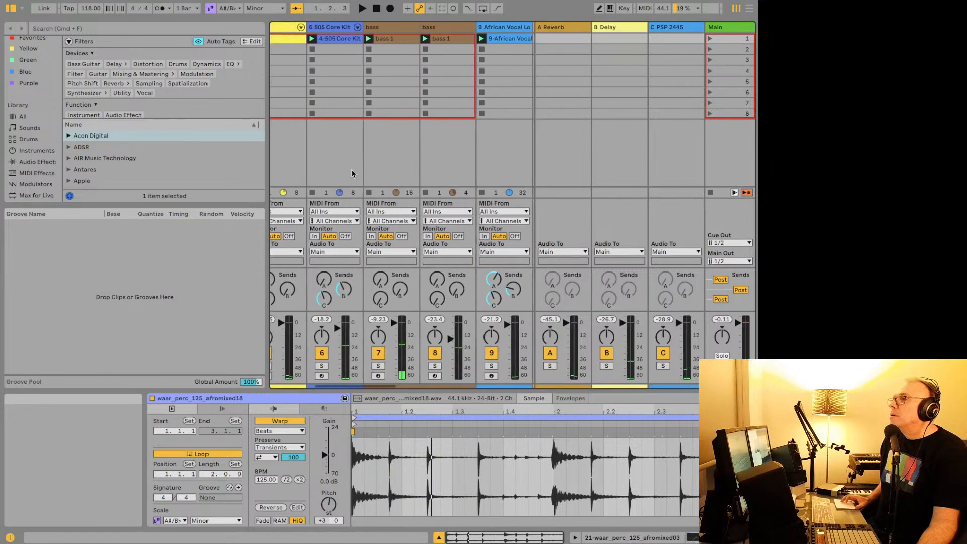
{"action": "left_click", "coordinate": [434, 366]}
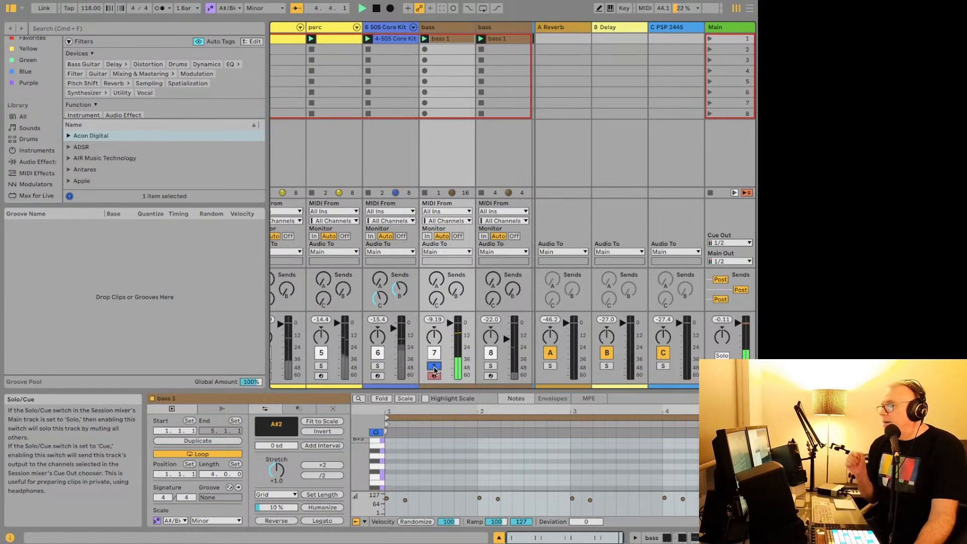
{"action": "left_click", "coordinate": [688, 538]}
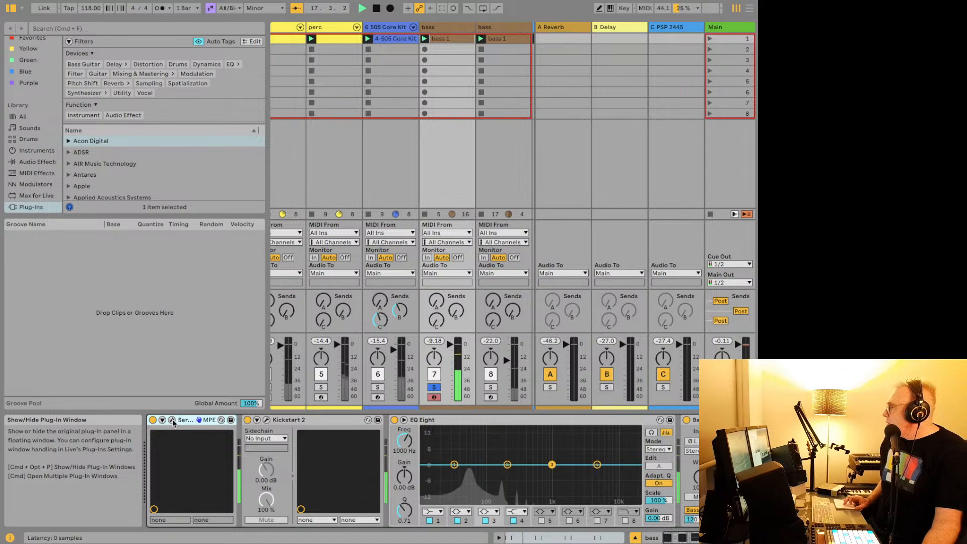
Restart playback, solo the second bass track on channel 8 and open its bass 1 clip, then unsolo the track.
{"action": "key", "text": "space"}
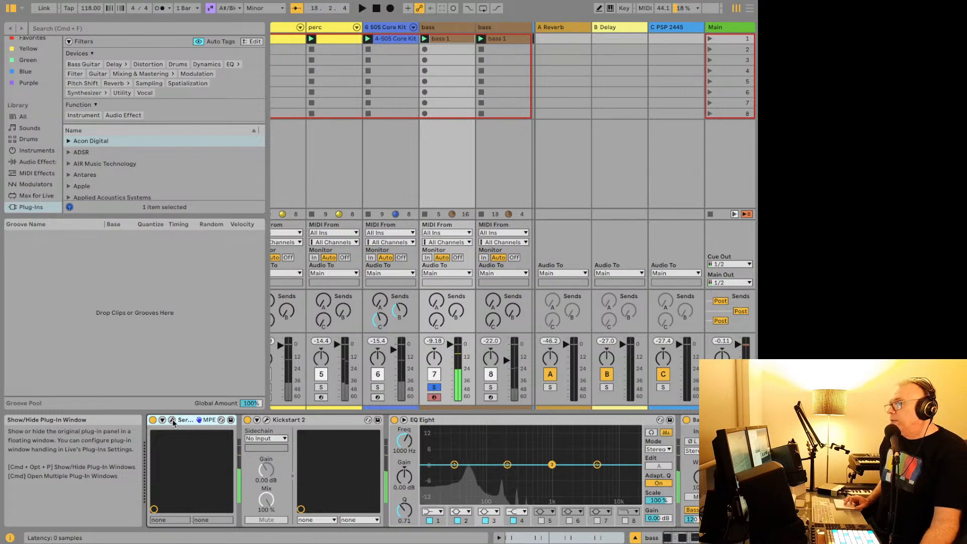
{"action": "key", "text": "space"}
{"action": "key", "text": "space"}
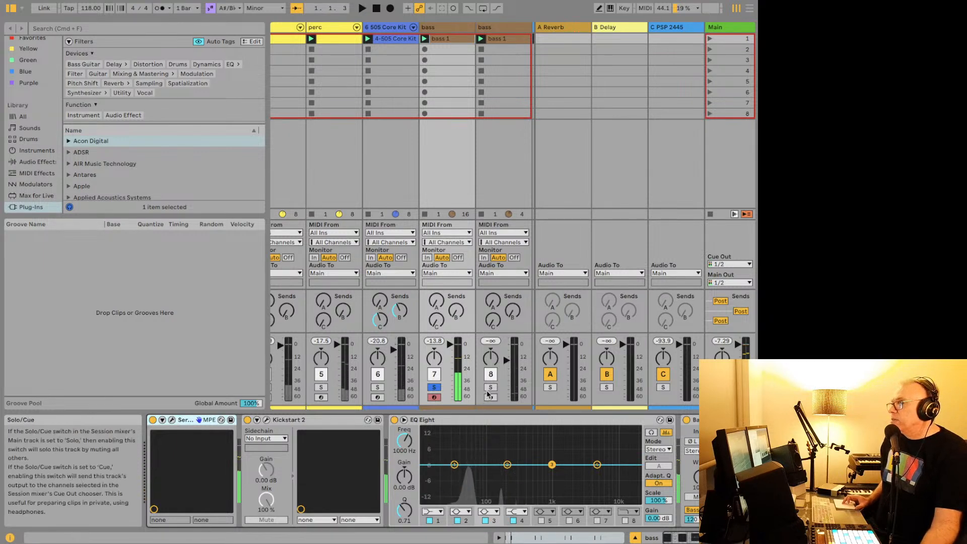
{"action": "left_click", "coordinate": [490, 388]}
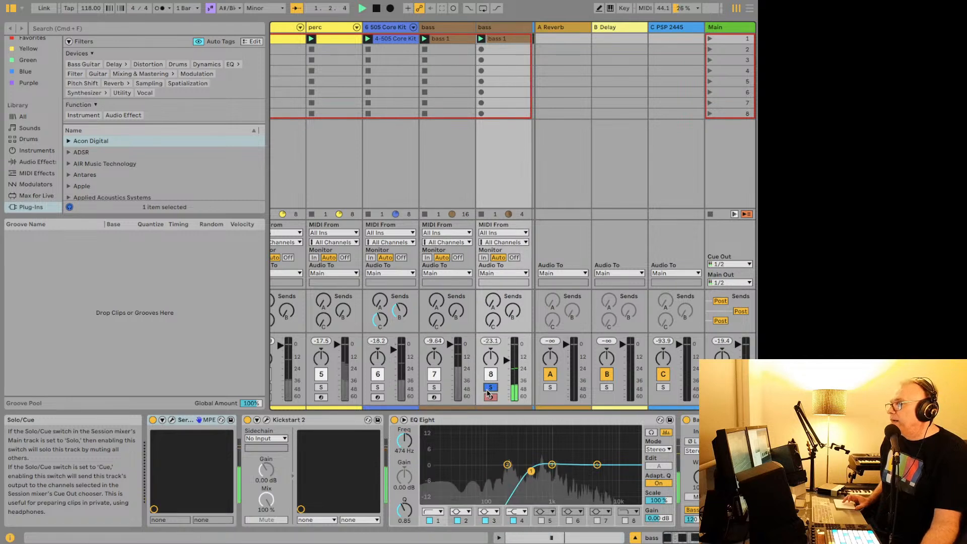
{"action": "scroll", "coordinate": [487, 393], "scroll_direction": "right", "scroll_amount": 3}
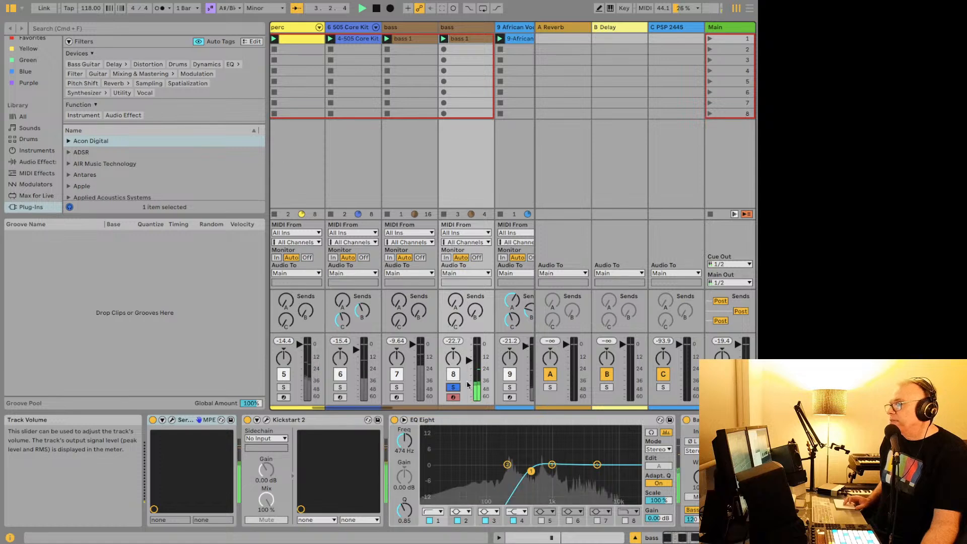
{"action": "double_click", "coordinate": [462, 38]}
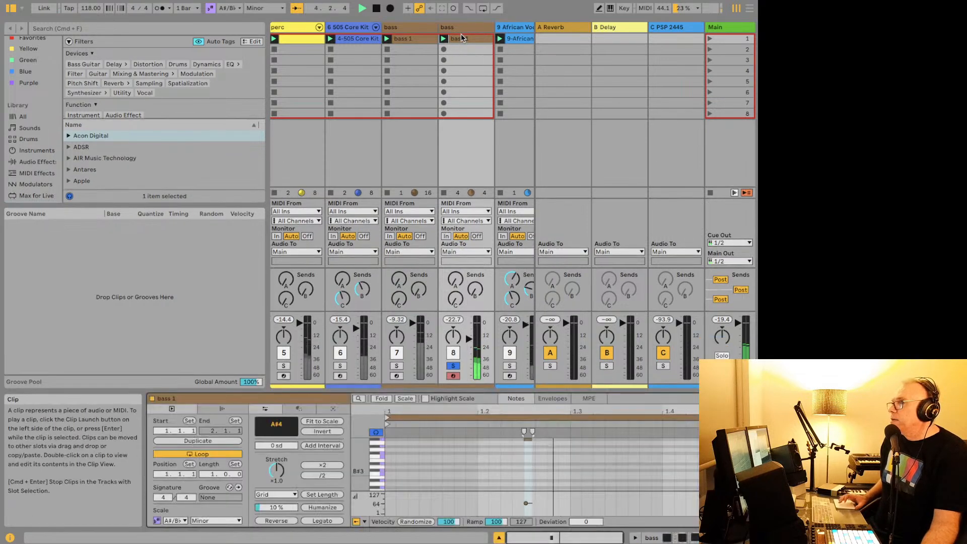
{"action": "left_click", "coordinate": [452, 366]}
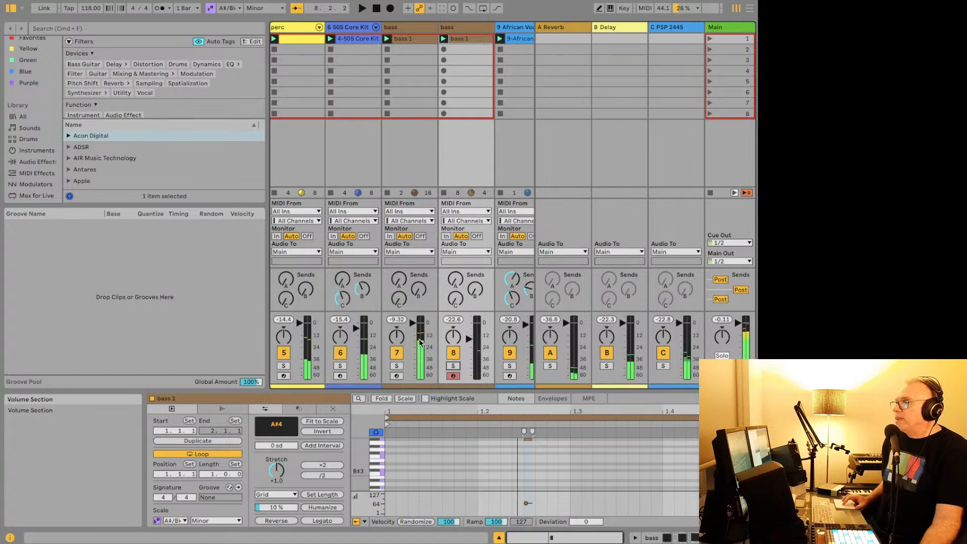
Select both bass tracks on channels 7 and 8, solo them together and play them, then unsolo them.
{"action": "left_click", "coordinate": [421, 28]}
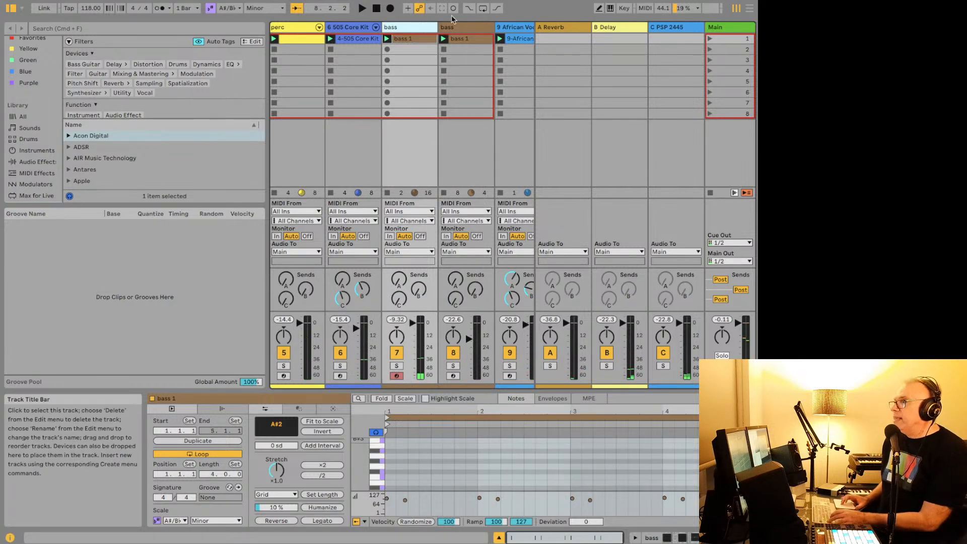
{"action": "left_click", "coordinate": [453, 27], "text": "shift"}
{"action": "right_click", "coordinate": [452, 27]}
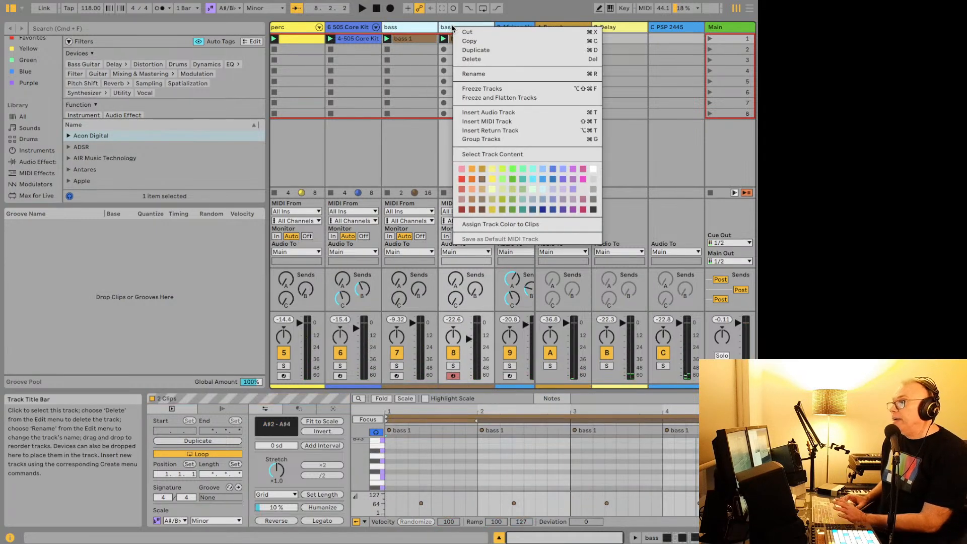
{"action": "left_click", "coordinate": [479, 89]}
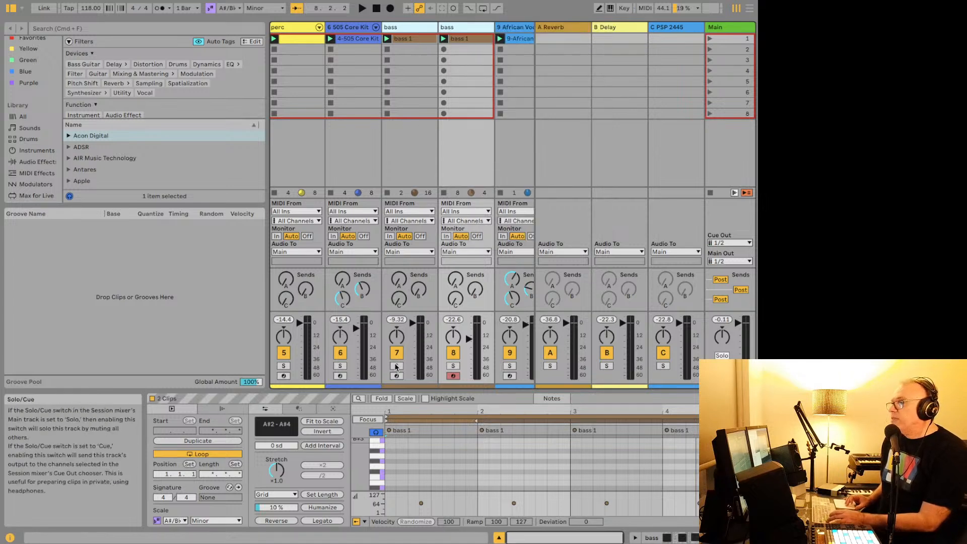
{"action": "left_click", "coordinate": [453, 365]}
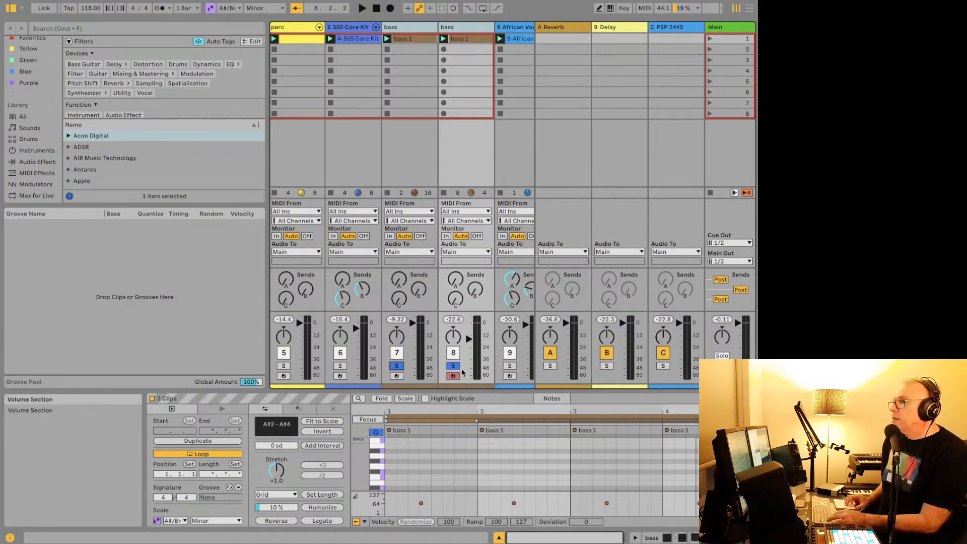
{"action": "key", "text": "space"}
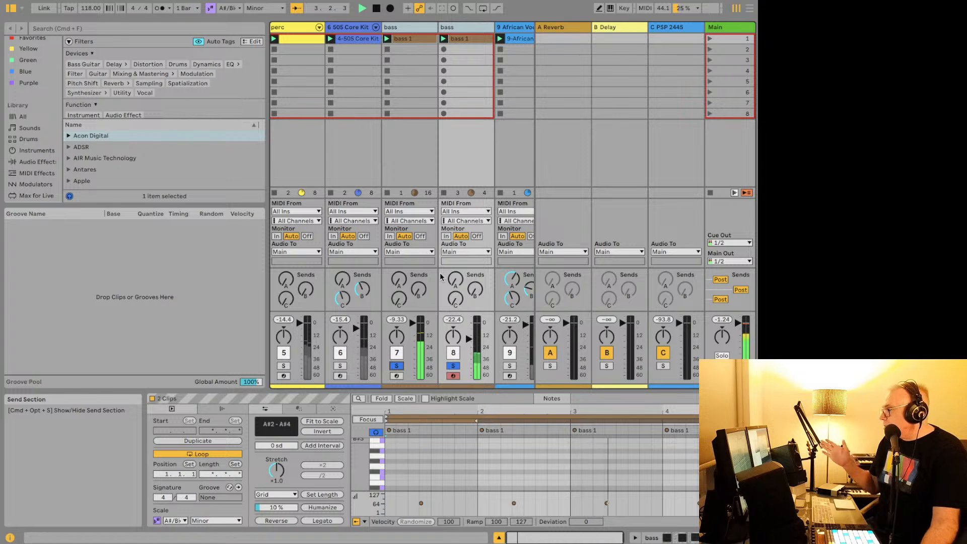
{"action": "left_click", "coordinate": [397, 365]}
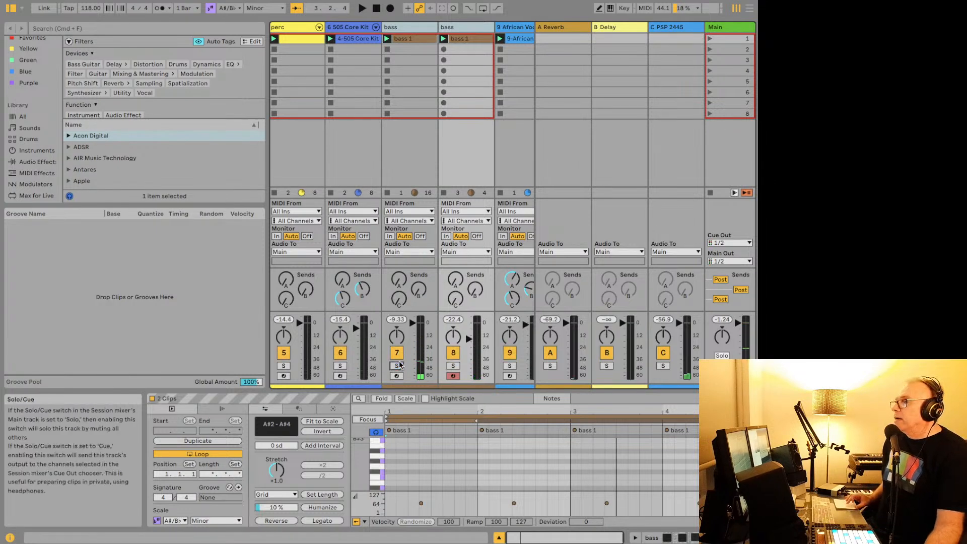
Solo the African Vocal Loop track on channel 9, play it and examine its sampler device.
{"action": "scroll", "coordinate": [440, 368], "scroll_direction": "right", "scroll_amount": 3}
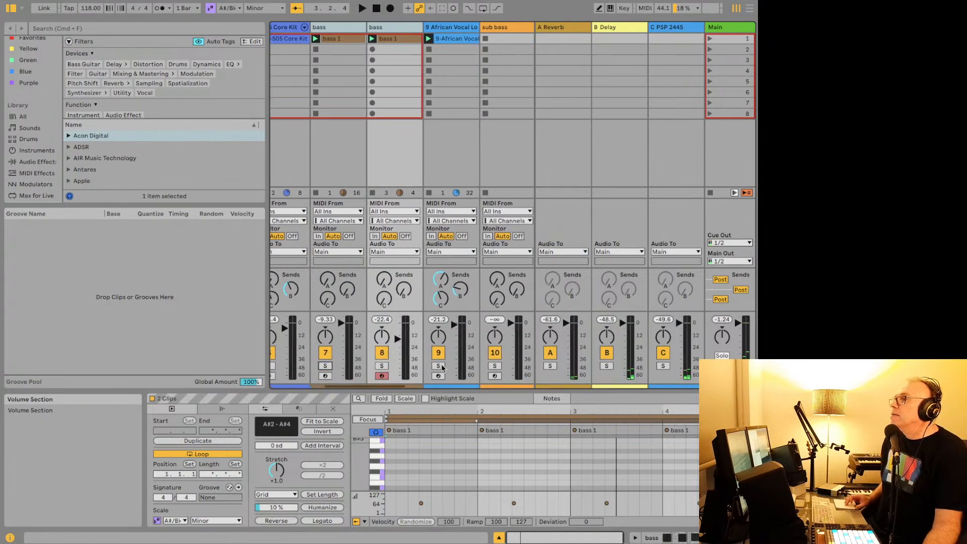
{"action": "left_click", "coordinate": [438, 369]}
{"action": "key", "text": "space"}
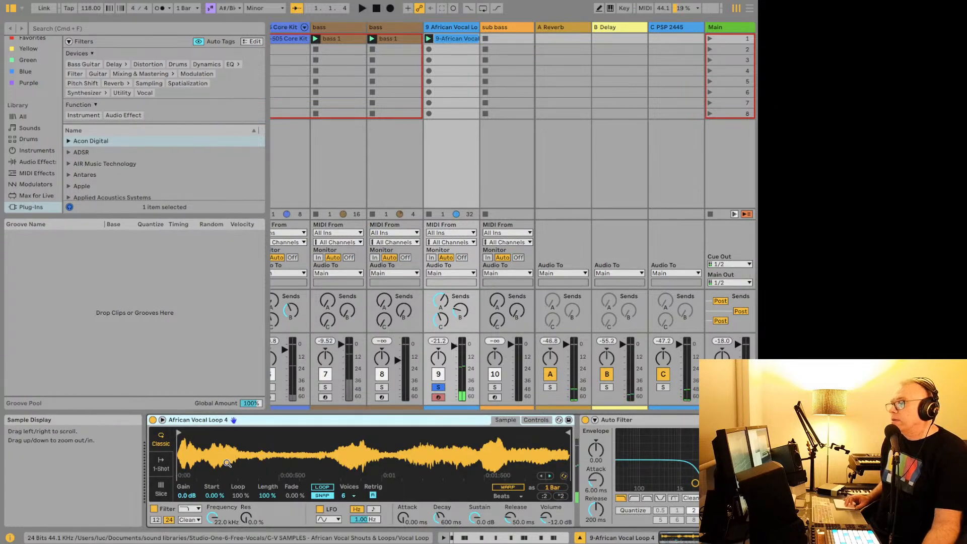
{"action": "key", "text": "space"}
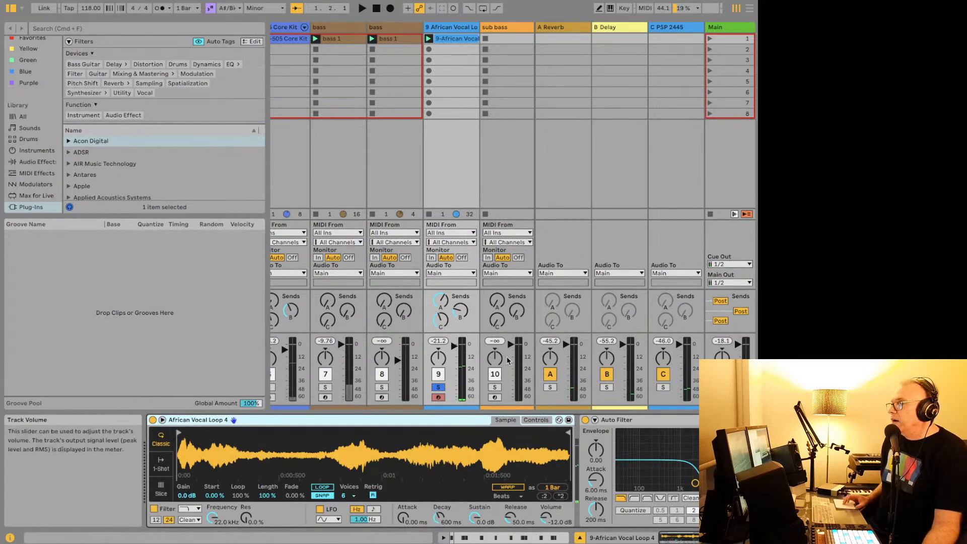
Solo and unsolo the sub bass track on channel 10, then solo the lead track on channel 11.
{"action": "left_click", "coordinate": [494, 387]}
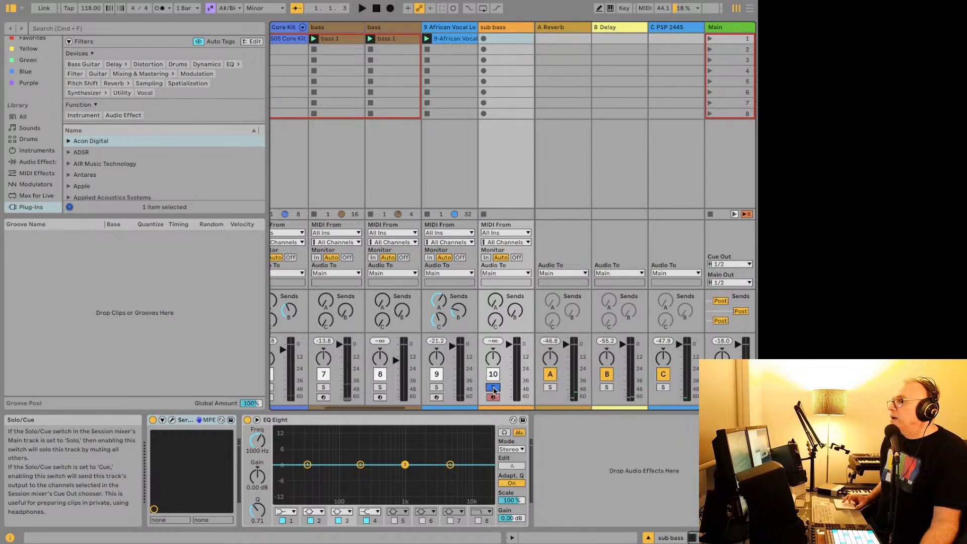
{"action": "left_click", "coordinate": [494, 388]}
{"action": "scroll", "coordinate": [494, 389], "scroll_direction": "right", "scroll_amount": 2}
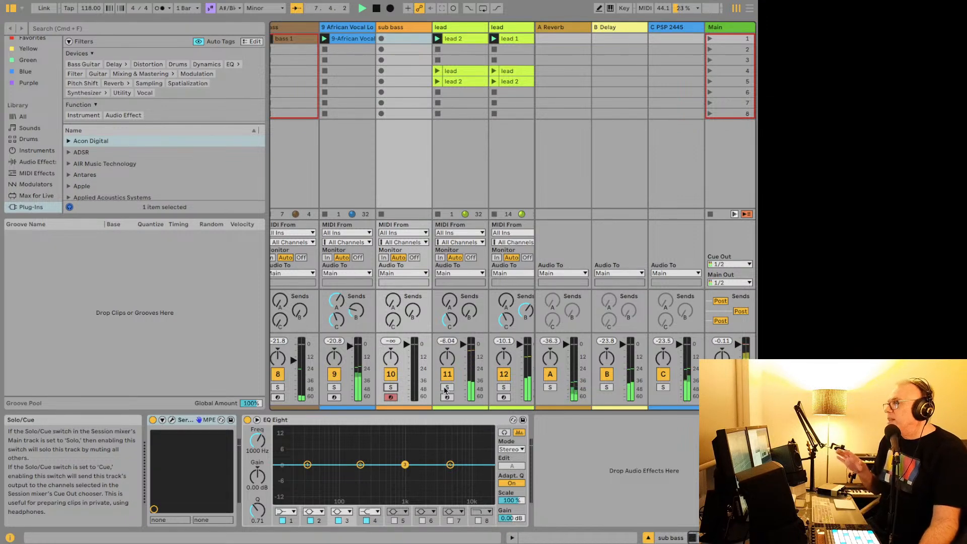
{"action": "left_click", "coordinate": [446, 388]}
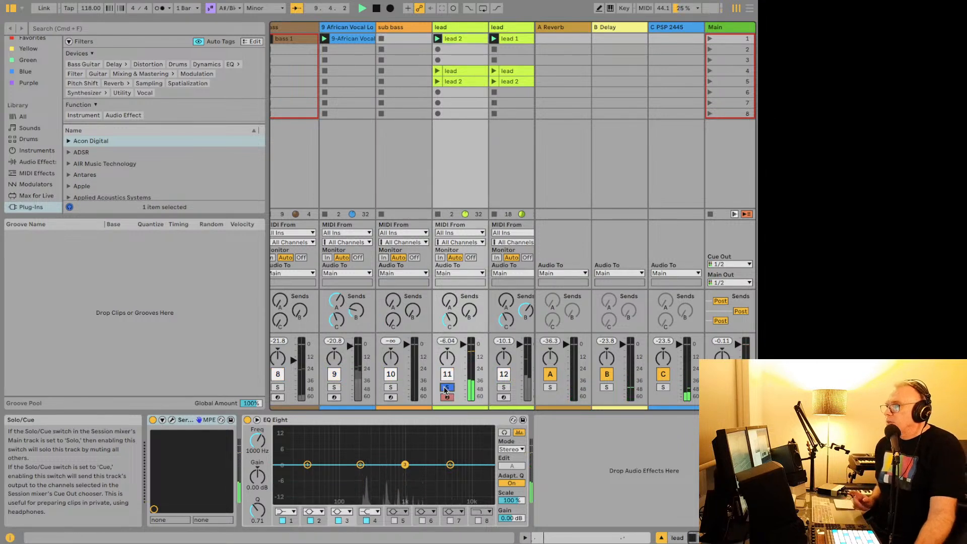
Stop playback, then launch the lead clip and the first lead 2 clip in turn on the channel 11 lead track.
{"action": "key", "text": "space"}
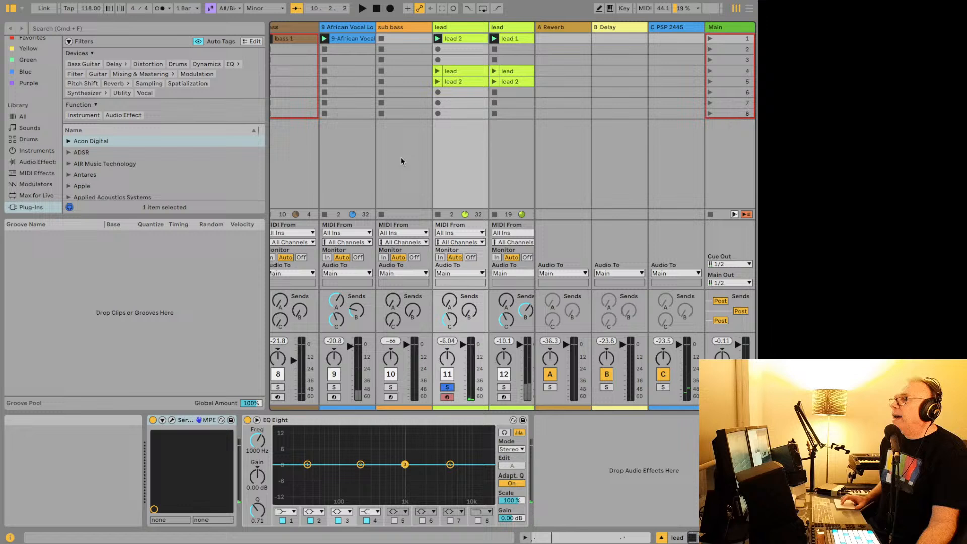
{"action": "left_click", "coordinate": [437, 71]}
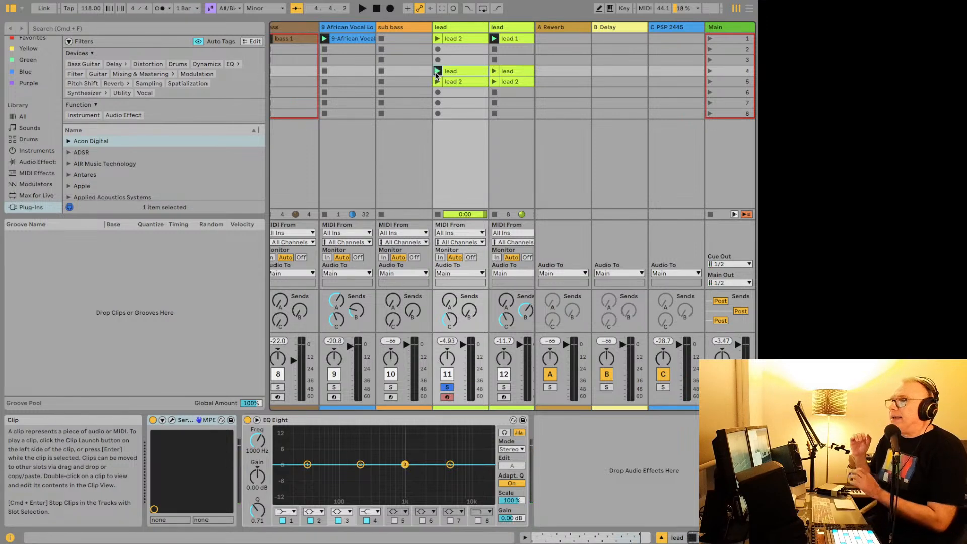
{"action": "left_click", "coordinate": [437, 38]}
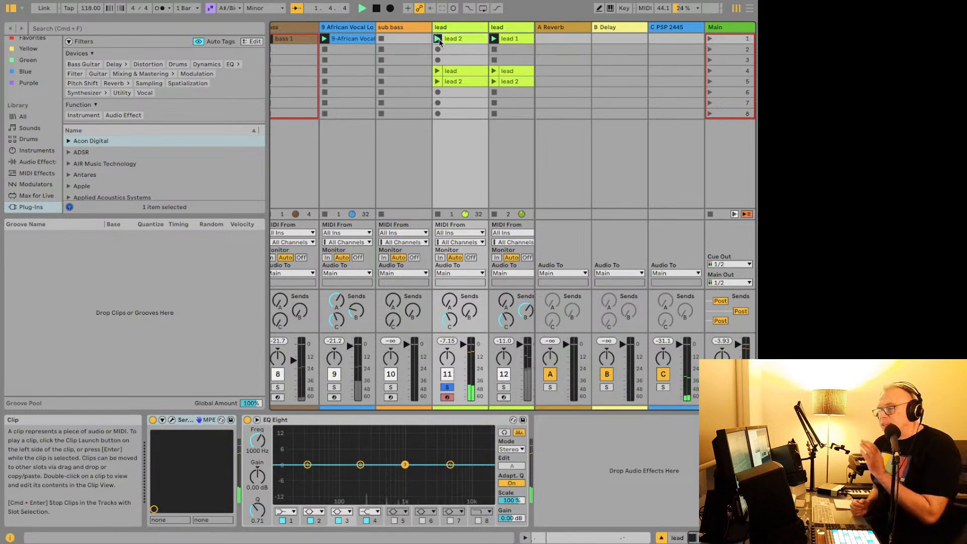
Open the lead clip on channel 11 and examine its MIDI notes.
{"action": "left_click", "coordinate": [467, 72]}
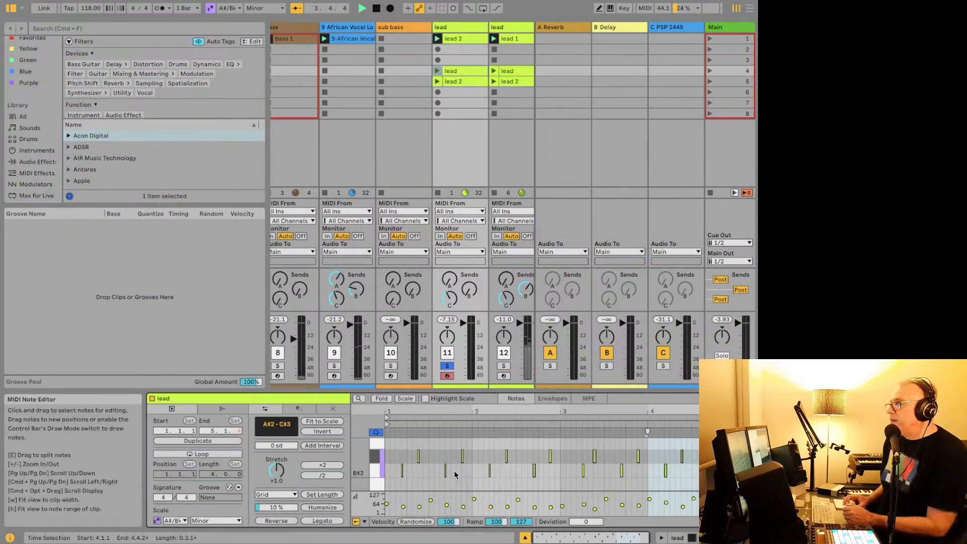
{"action": "scroll", "coordinate": [450, 468], "scroll_direction": "down", "scroll_amount": 2}
{"action": "scroll", "coordinate": [449, 469], "scroll_direction": "up", "scroll_amount": 1}
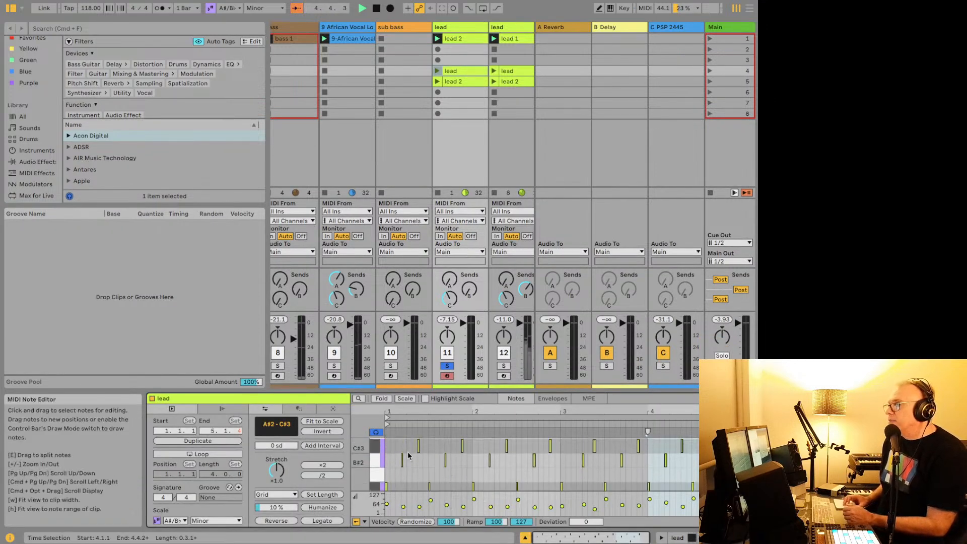
Open the playing lead 2 clip on channel 11 and examine its MIDI notes from bar 1 to bar 8.
{"action": "left_click", "coordinate": [456, 40]}
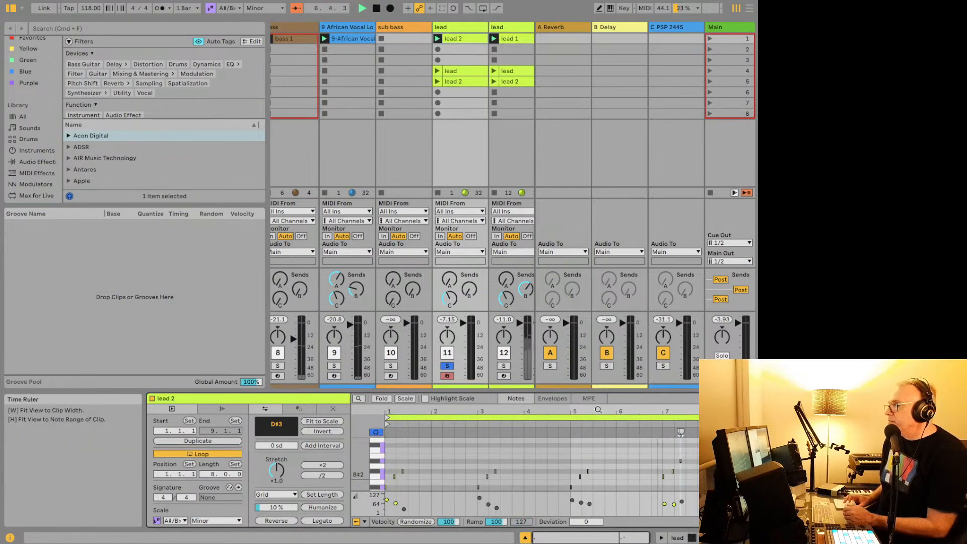
{"action": "scroll", "coordinate": [549, 461], "scroll_direction": "down", "scroll_amount": 1}
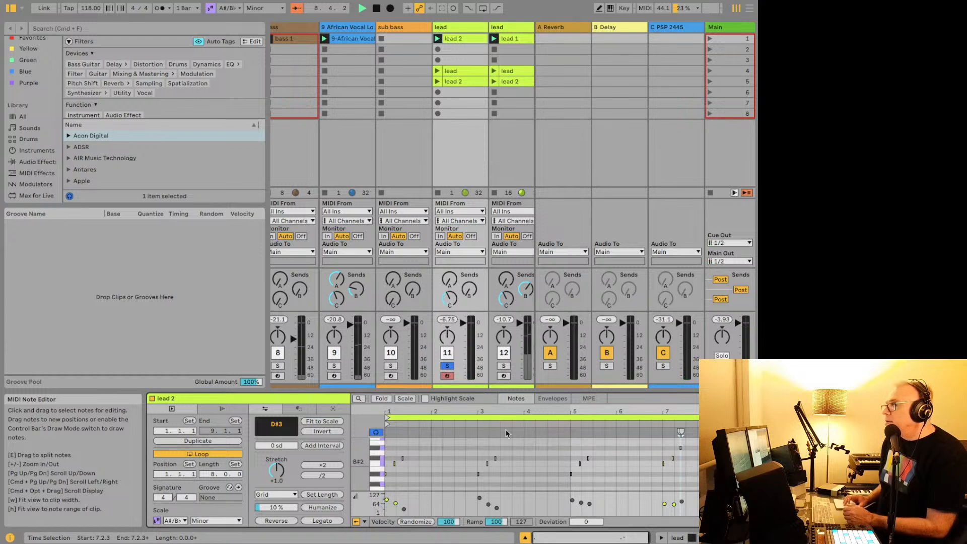
{"action": "left_click_drag", "start_coordinate": [499, 411], "coordinate": [508, 453]}
{"action": "scroll", "coordinate": [493, 448], "scroll_direction": "left", "scroll_amount": 10}
{"action": "scroll", "coordinate": [493, 448], "scroll_direction": "down", "scroll_amount": 2}
{"action": "scroll", "coordinate": [493, 448], "scroll_direction": "up", "scroll_amount": 3}
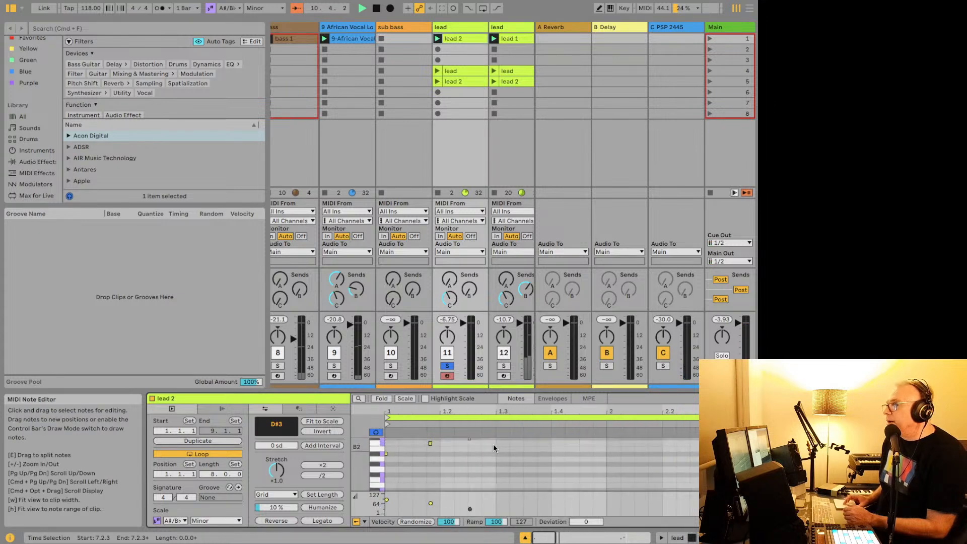
{"action": "scroll", "coordinate": [436, 459], "scroll_direction": "right", "scroll_amount": 8}
{"action": "scroll", "coordinate": [436, 458], "scroll_direction": "down", "scroll_amount": 1}
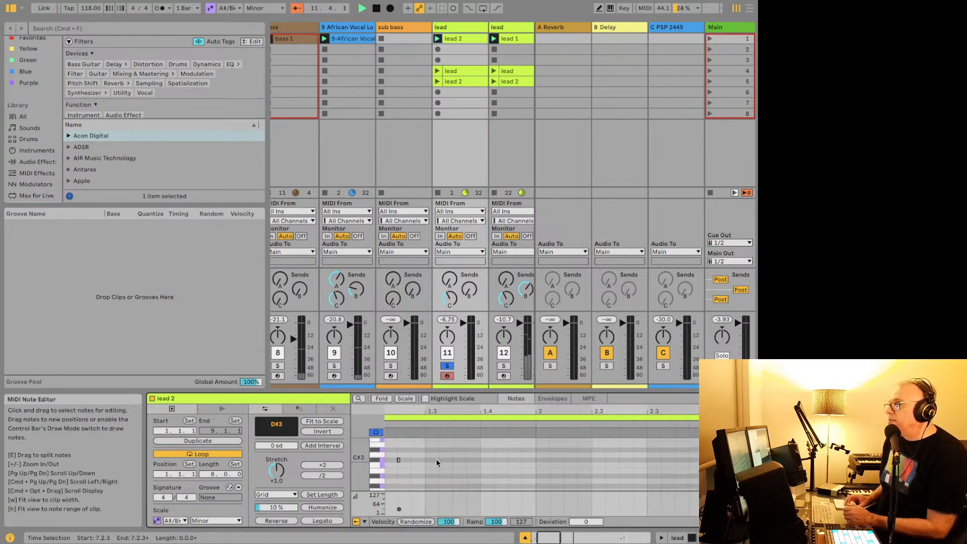
{"action": "scroll", "coordinate": [436, 458], "scroll_direction": "right", "scroll_amount": 14}
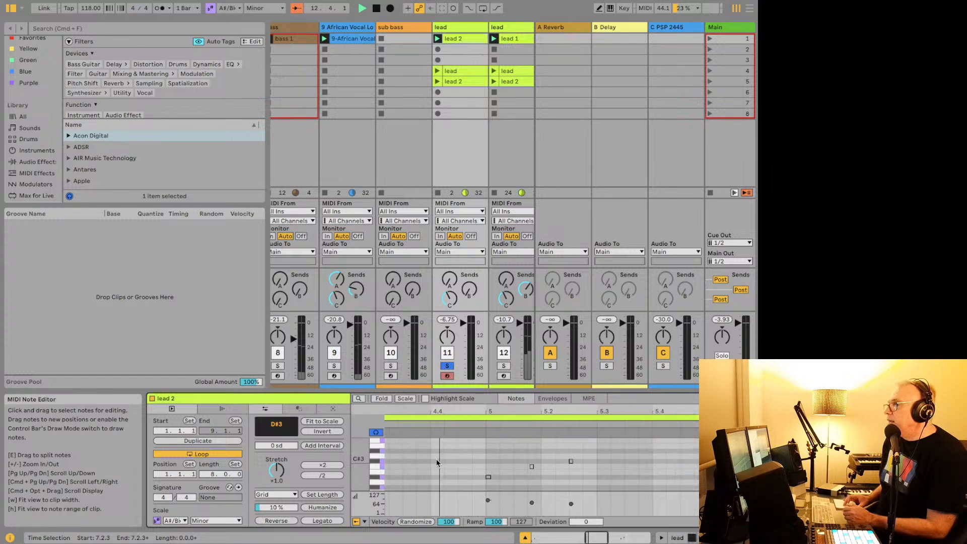
{"action": "scroll", "coordinate": [436, 458], "scroll_direction": "up", "scroll_amount": 2}
{"action": "scroll", "coordinate": [436, 458], "scroll_direction": "down", "scroll_amount": 2}
{"action": "scroll", "coordinate": [436, 459], "scroll_direction": "right", "scroll_amount": 3}
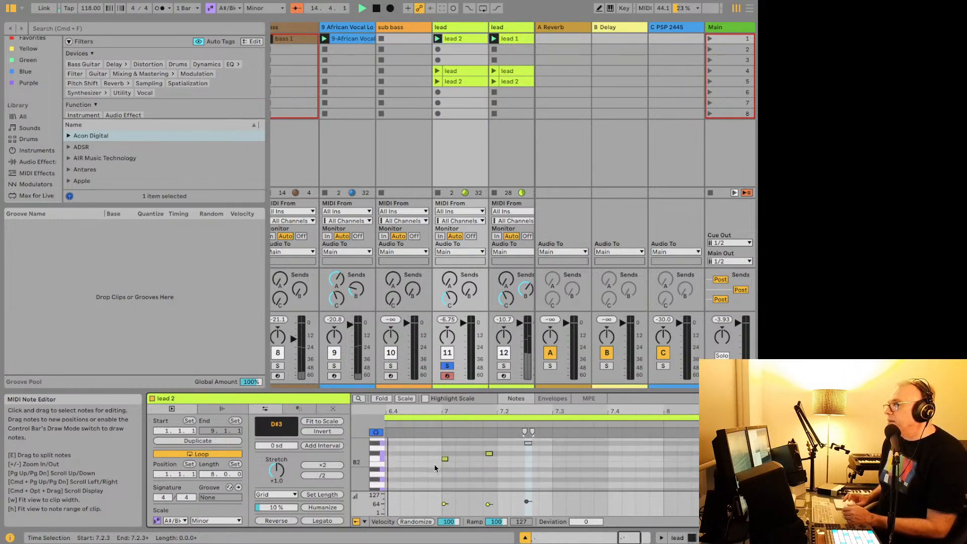
Unsolo the channel 11 lead track and compare its lead and lead 2 clips in the full mix, ending on lead 2.
{"action": "left_click", "coordinate": [448, 367]}
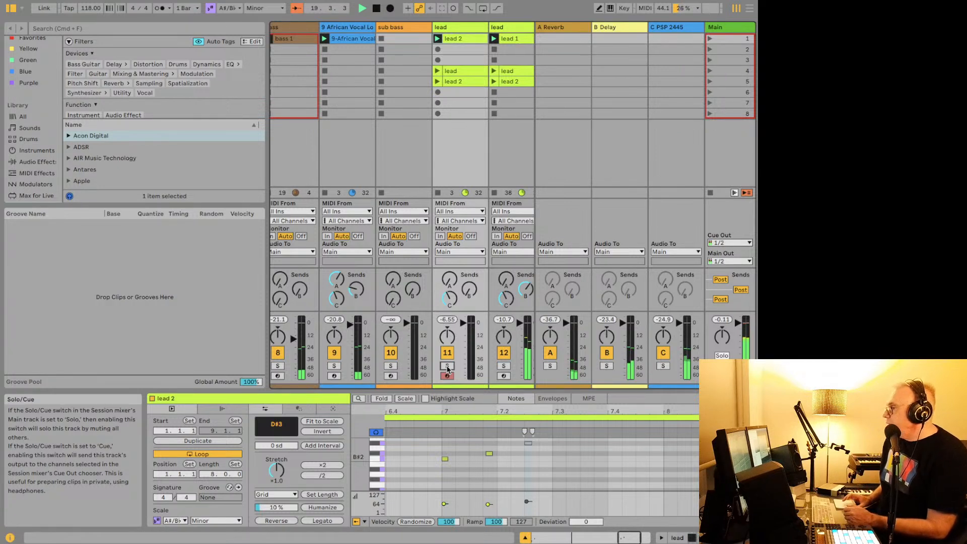
{"action": "left_click", "coordinate": [437, 71]}
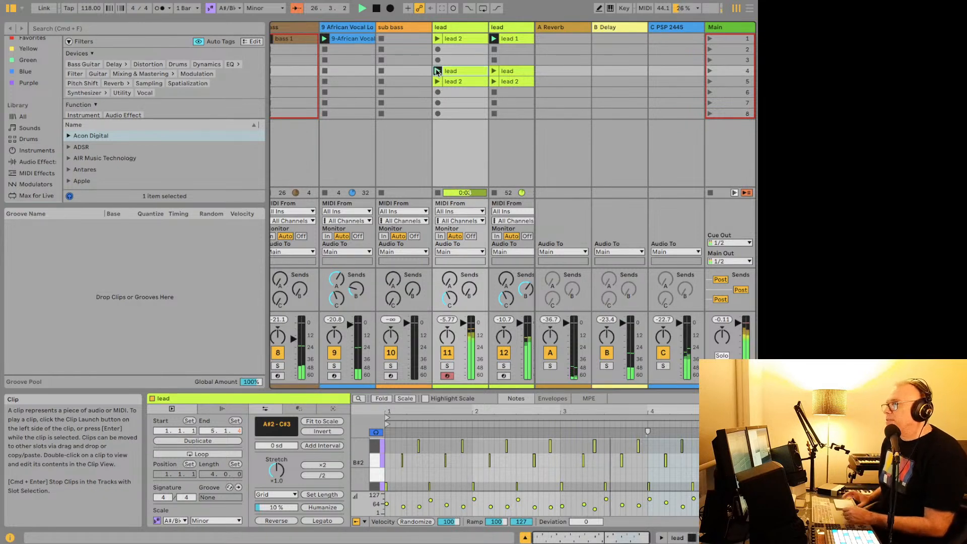
{"action": "left_click", "coordinate": [436, 39]}
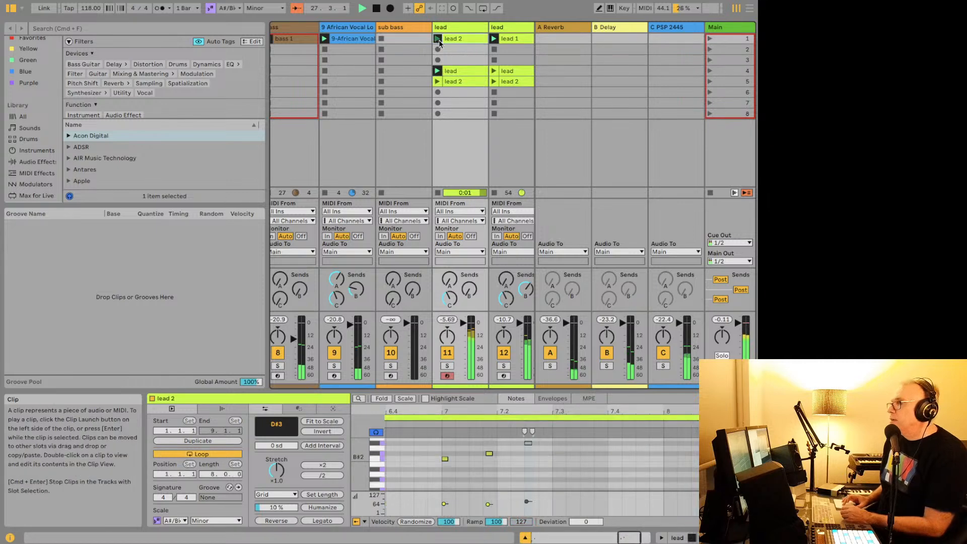
Solo the second lead track on channel 12, examine its Serum 2 plug-in from the device chain, then close the plug-in window.
{"action": "scroll", "coordinate": [458, 58], "scroll_direction": "right", "scroll_amount": 2}
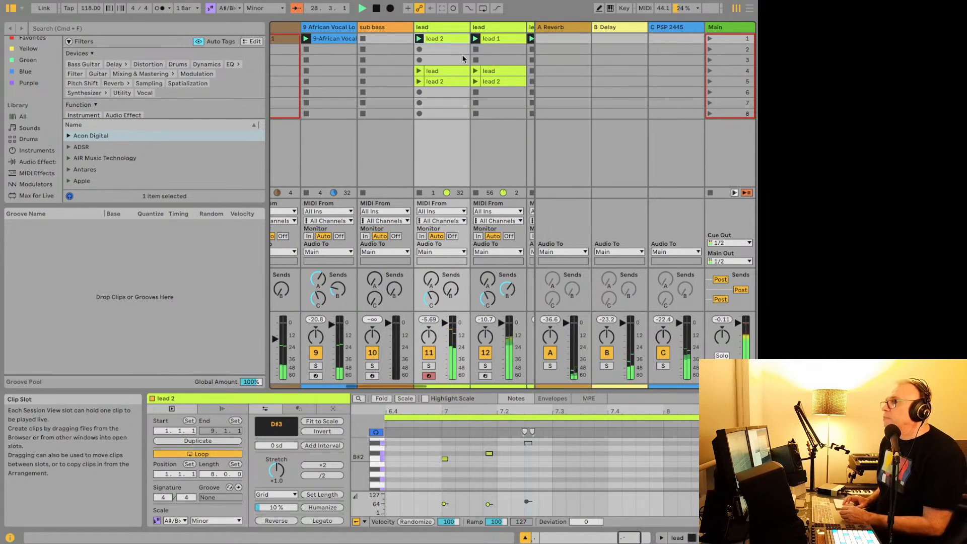
{"action": "left_click", "coordinate": [484, 366]}
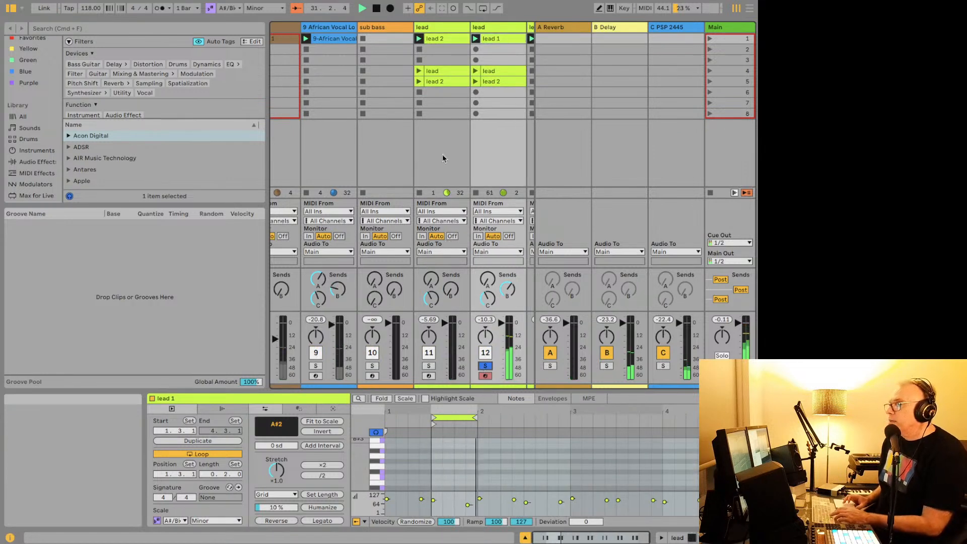
{"action": "scroll", "coordinate": [442, 154], "scroll_direction": "left", "scroll_amount": 2}
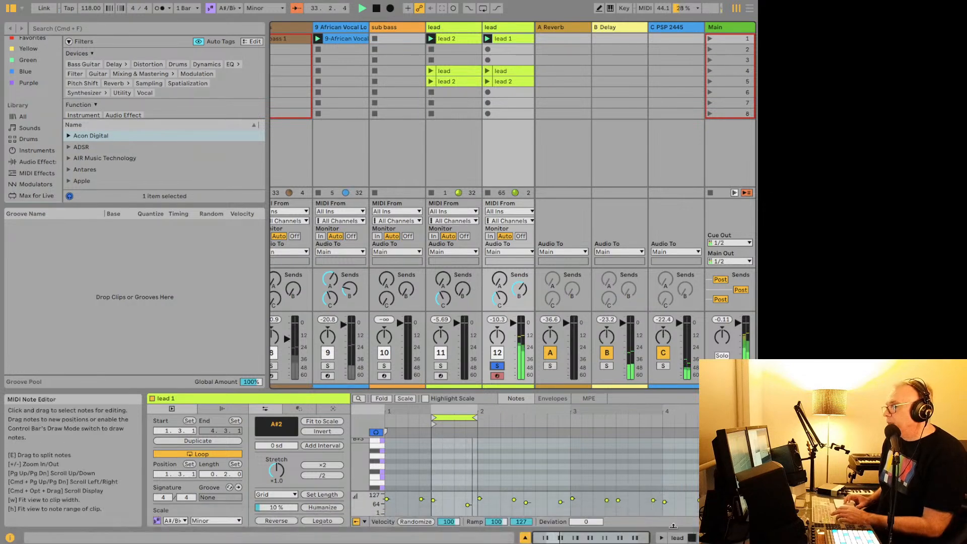
{"action": "left_click", "coordinate": [677, 537]}
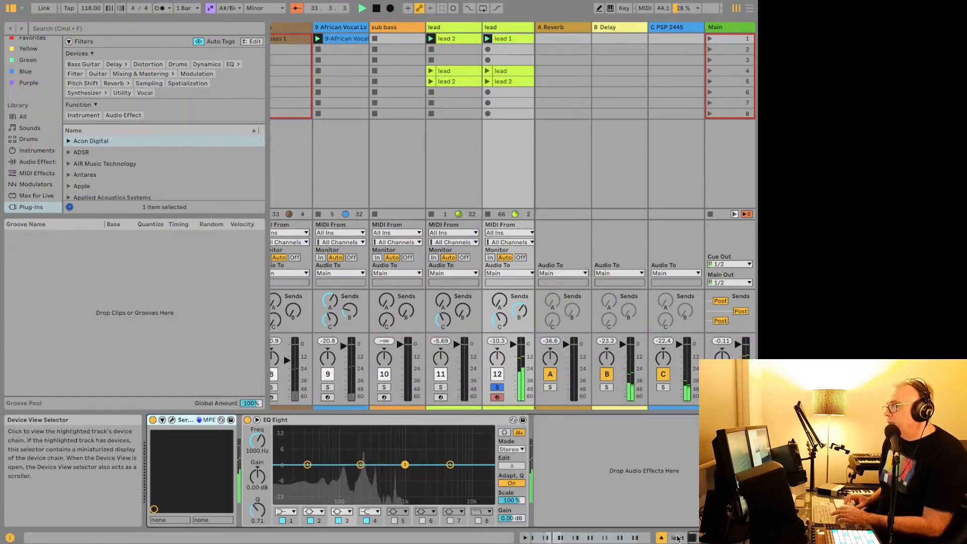
{"action": "left_click", "coordinate": [172, 419]}
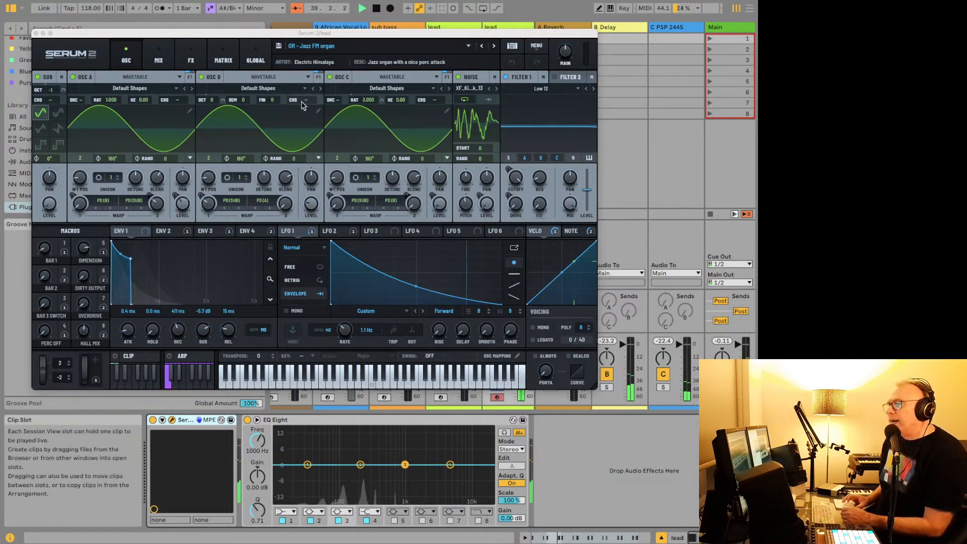
{"action": "left_click", "coordinate": [37, 33]}
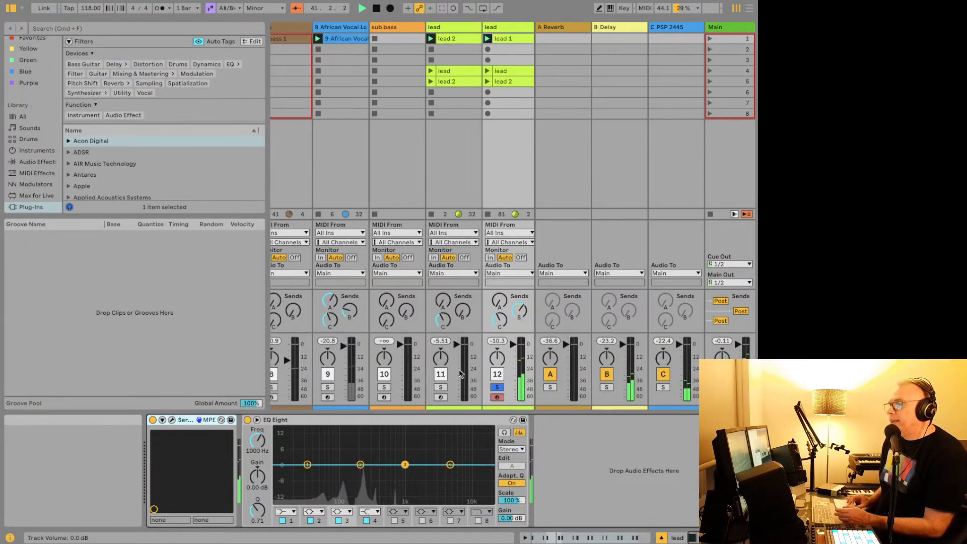
Solo the first lead track on channel 11, examine its Serum 2 plug-in, then close the plug-in window.
{"action": "left_click", "coordinate": [440, 387]}
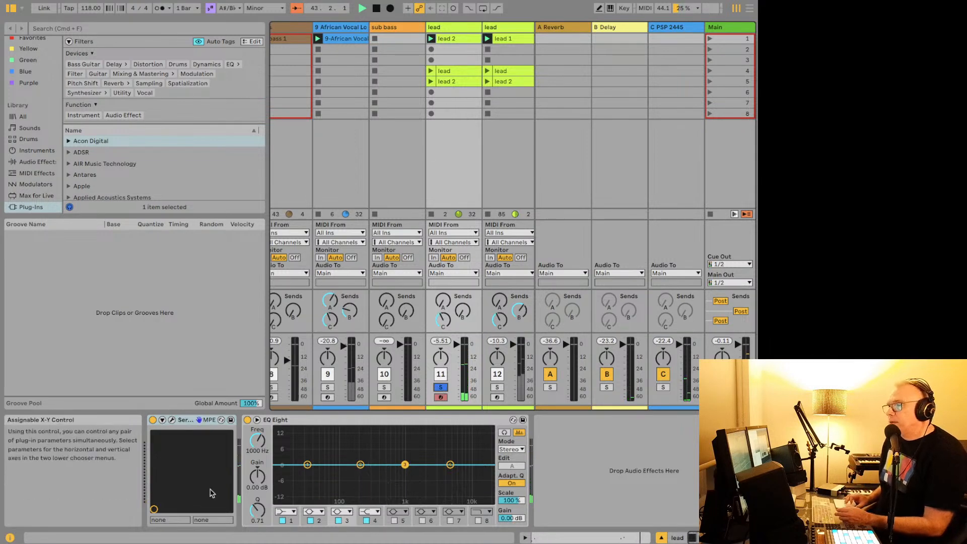
{"action": "left_click", "coordinate": [171, 420]}
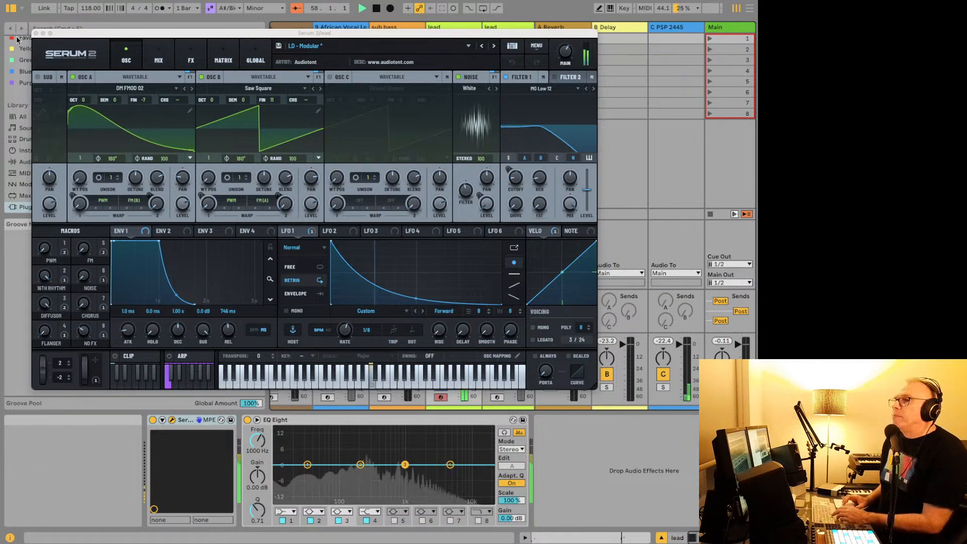
{"action": "left_click", "coordinate": [35, 33]}
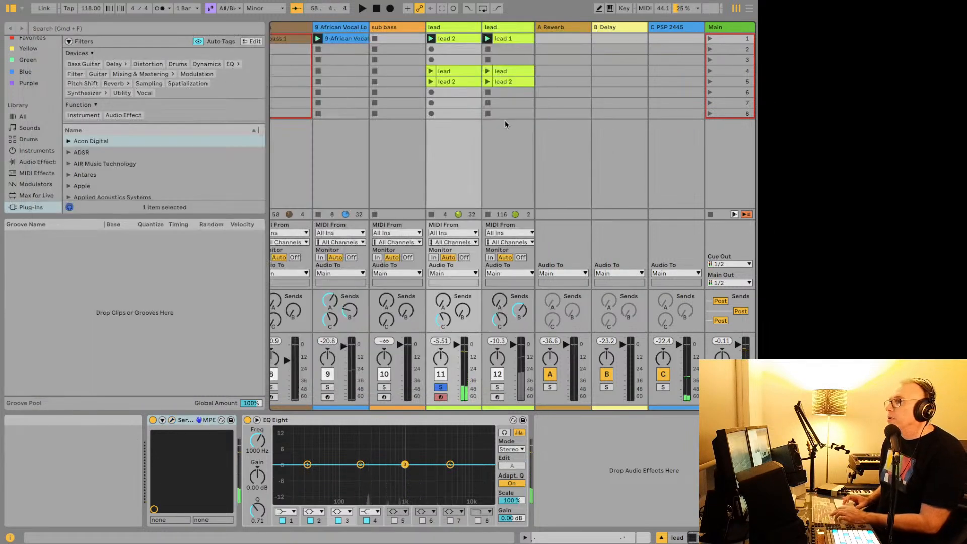
Restart playback and compare the third lead track on channel 13 soloed and in the full mix, leaving it soloed.
{"action": "scroll", "coordinate": [478, 145], "scroll_direction": "right", "scroll_amount": 3}
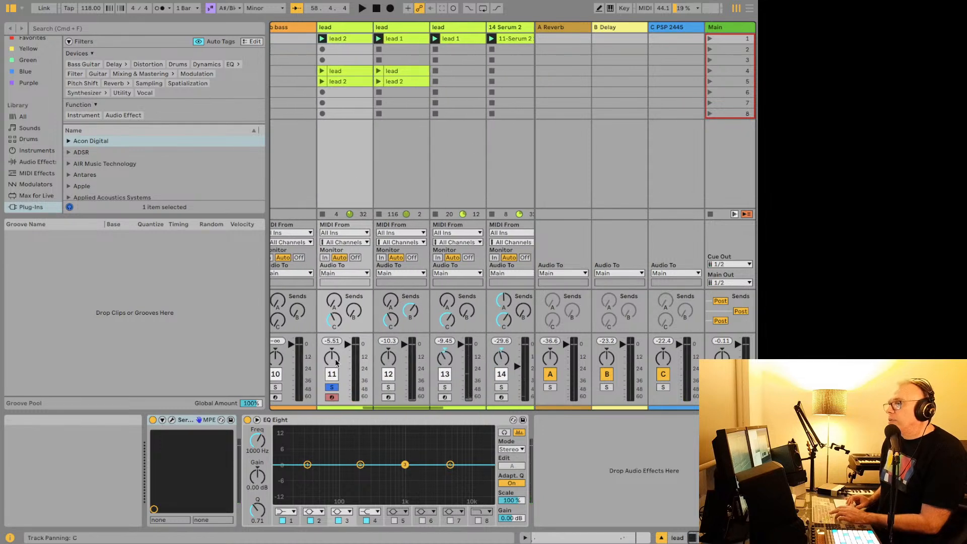
{"action": "key", "text": "space"}
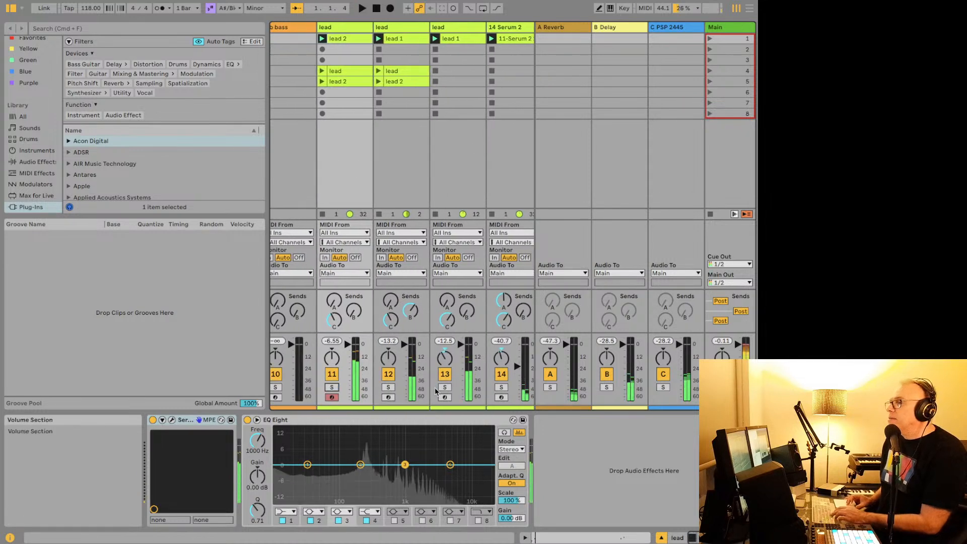
{"action": "left_click", "coordinate": [444, 388]}
{"action": "left_click", "coordinate": [444, 387]}
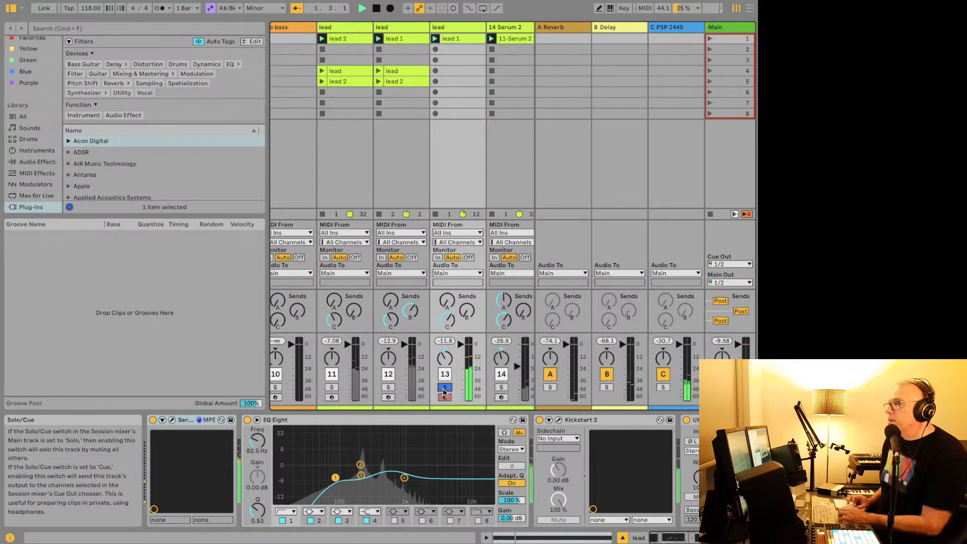
{"action": "left_click", "coordinate": [444, 388]}
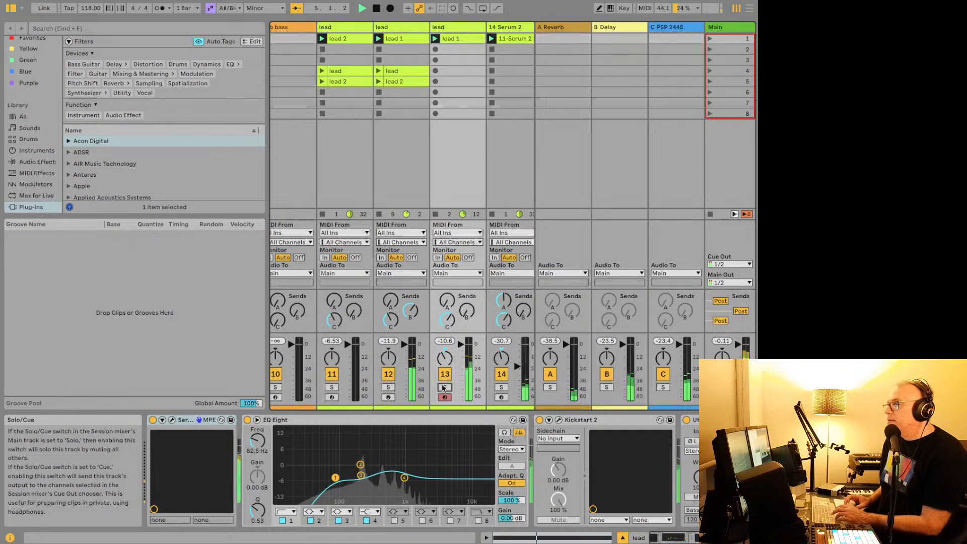
{"action": "left_click", "coordinate": [445, 387]}
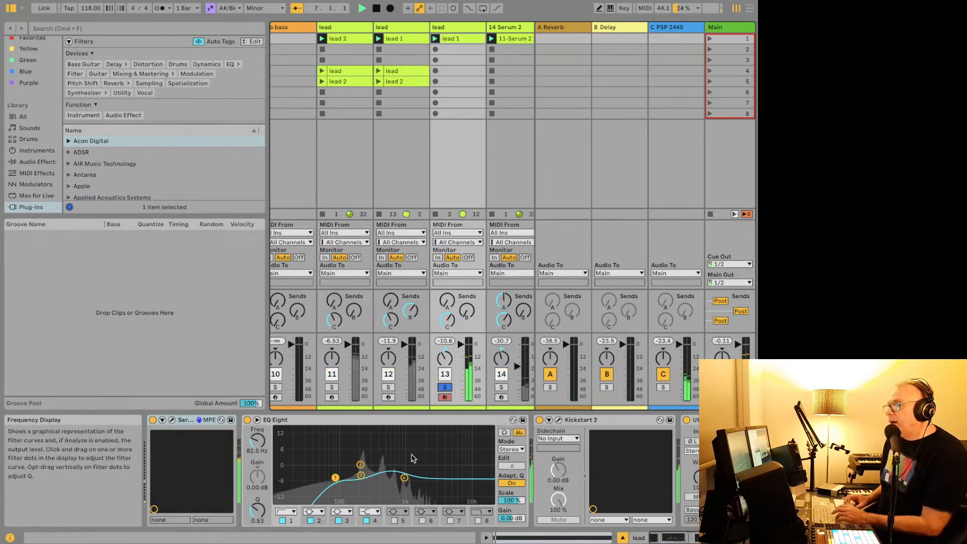
Open Kickstart 2 on the channel 13 lead track, try its mix at 100%, then undo the change.
{"action": "scroll", "coordinate": [333, 489], "scroll_direction": "right", "scroll_amount": 5}
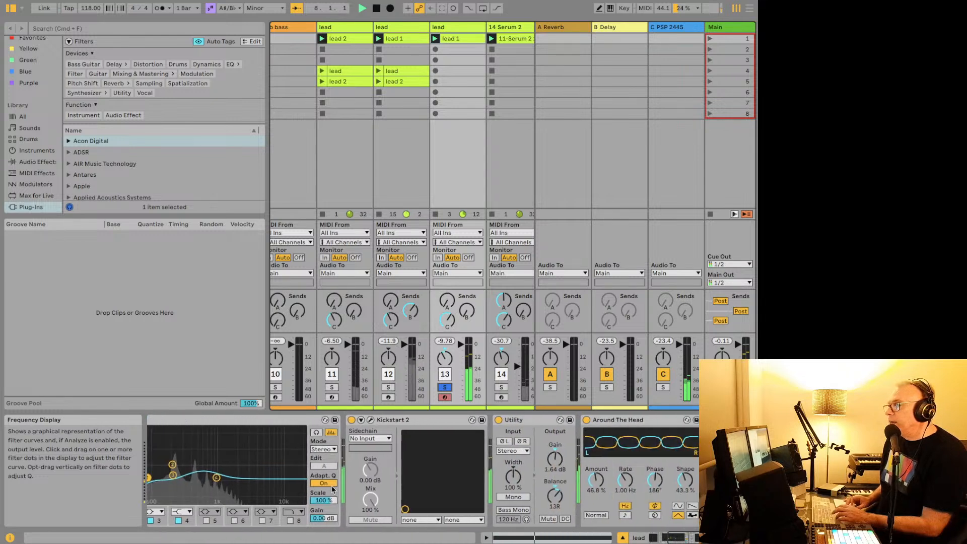
{"action": "left_click", "coordinate": [363, 420]}
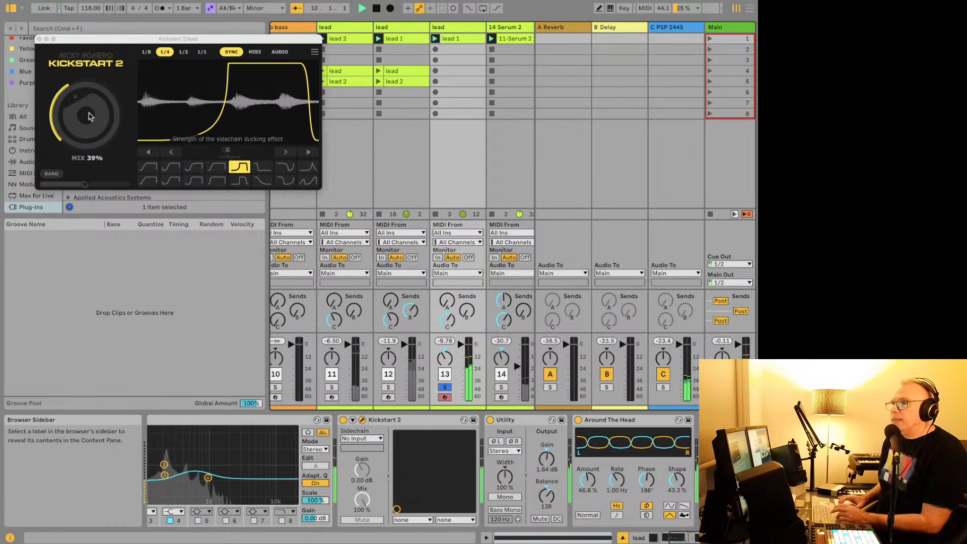
{"action": "left_click_drag", "start_coordinate": [76, 102], "coordinate": [76, 56]}
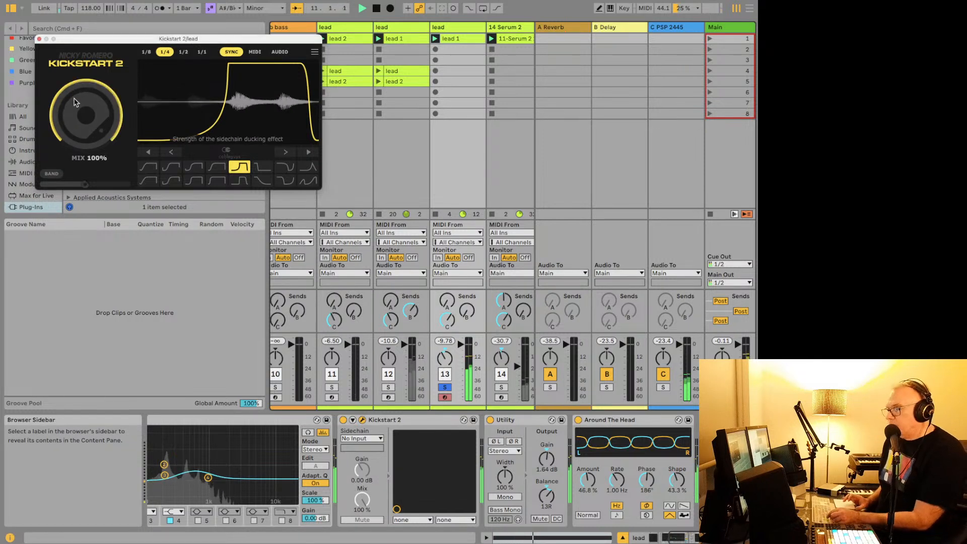
{"action": "key", "text": "super+z"}
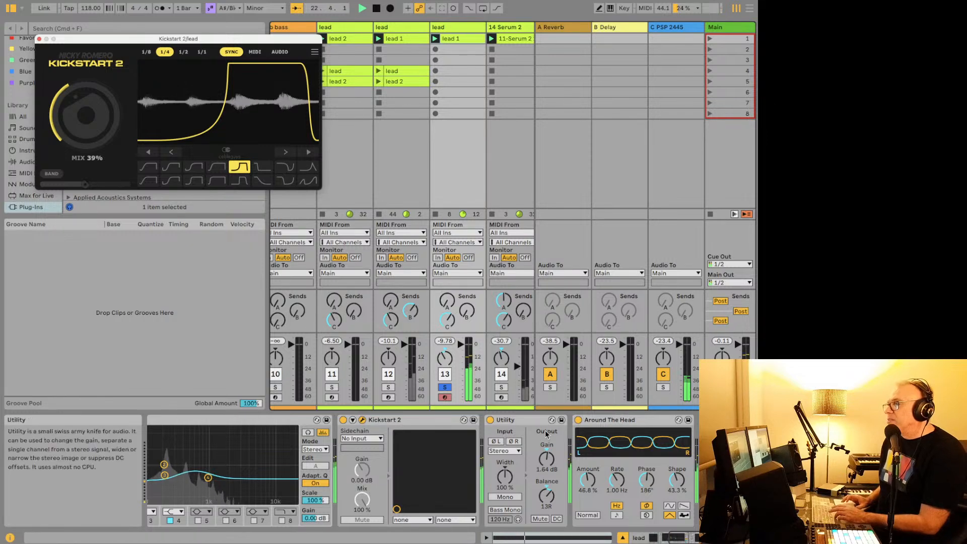
Open Serum 2 on the channel 13 lead track and examine its chorus, filter, flanger and delay effects.
{"action": "scroll", "coordinate": [547, 434], "scroll_direction": "left", "scroll_amount": 5}
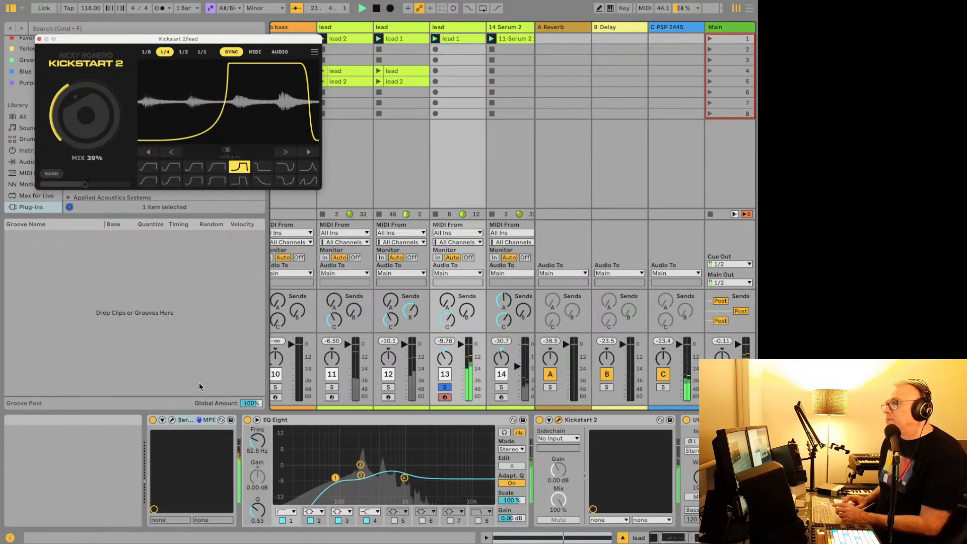
{"action": "left_click", "coordinate": [172, 420]}
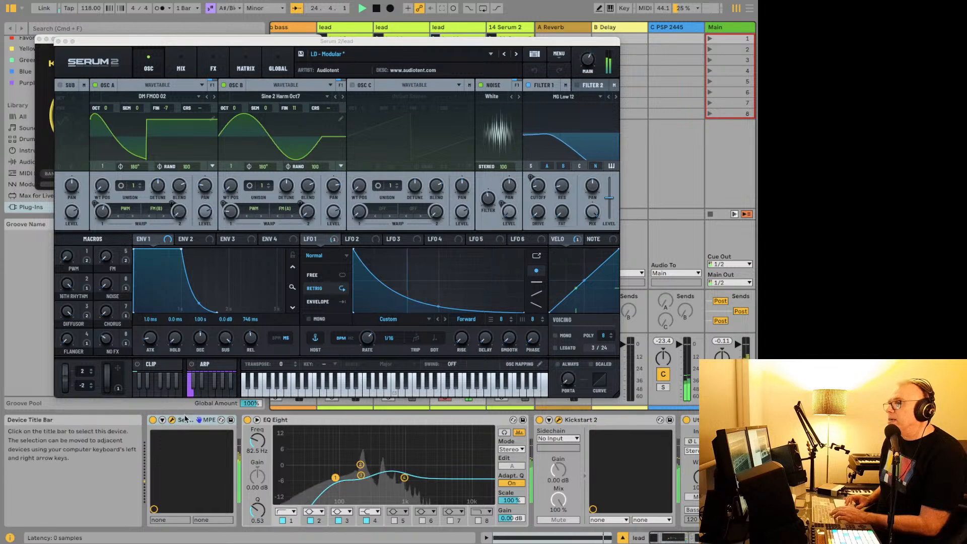
{"action": "left_click", "coordinate": [211, 70]}
{"action": "scroll", "coordinate": [254, 170], "scroll_direction": "down", "scroll_amount": 1}
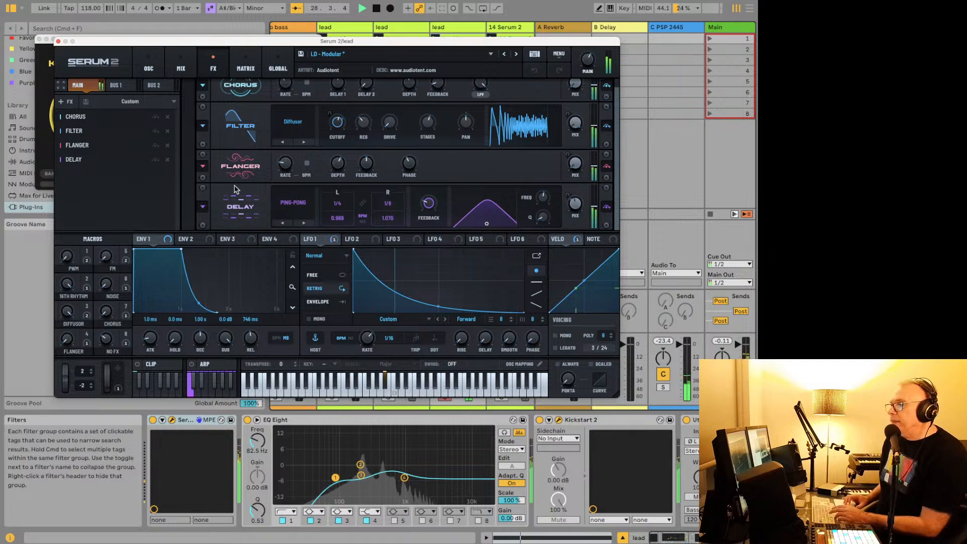
Close the channel 13 Serum 2 window, play the Serum 2 track on channel 14 soloed, and open its Serum 2 plug-in.
{"action": "left_click", "coordinate": [58, 42]}
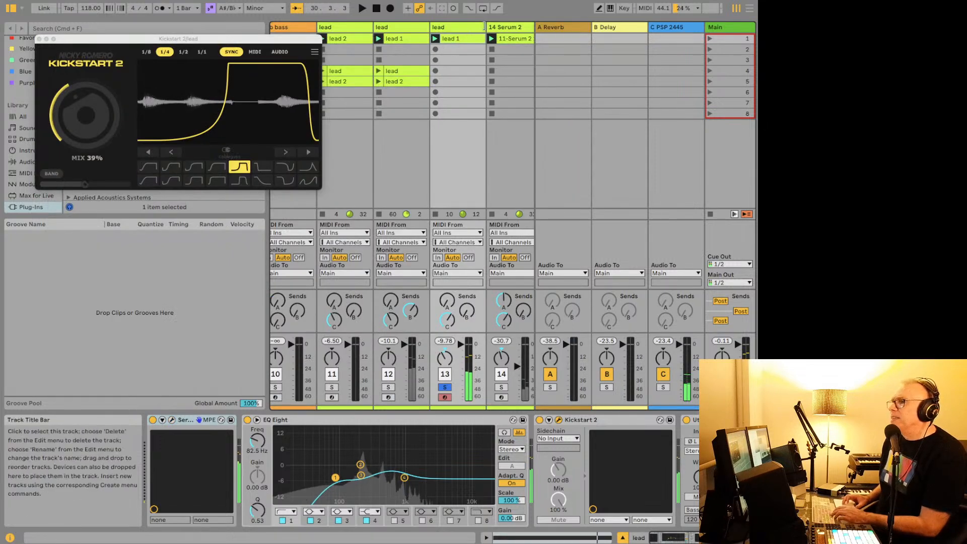
{"action": "left_click", "coordinate": [494, 27]}
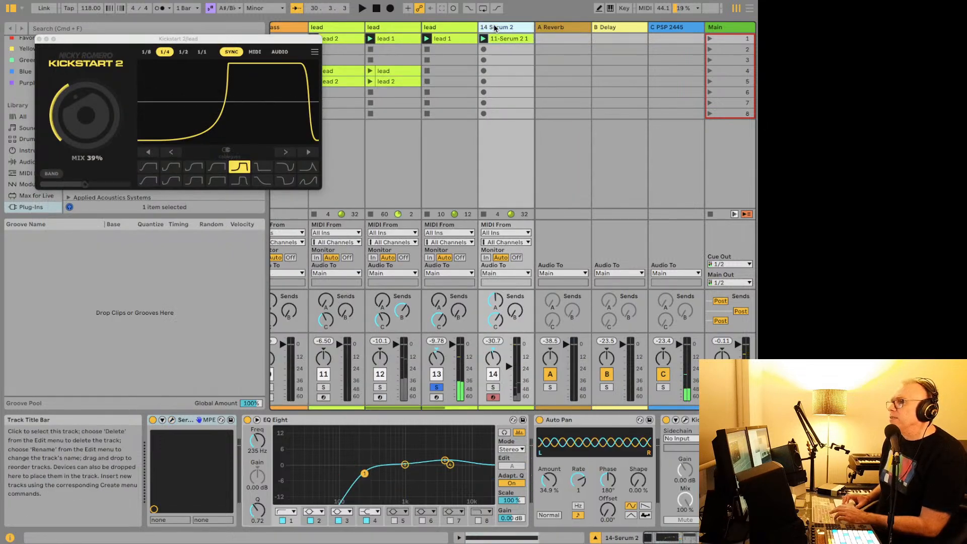
{"action": "left_click", "coordinate": [496, 387]}
{"action": "key", "text": "space"}
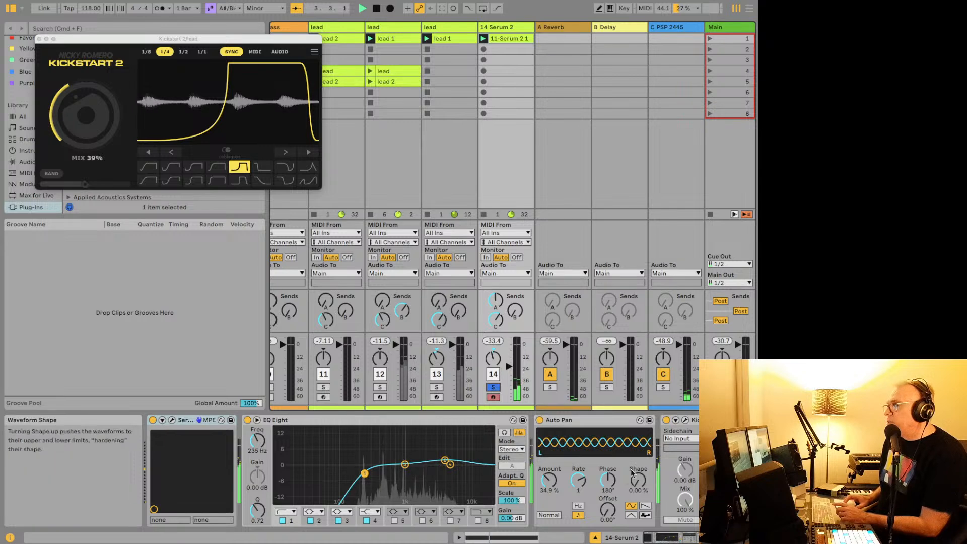
{"action": "left_click", "coordinate": [172, 420]}
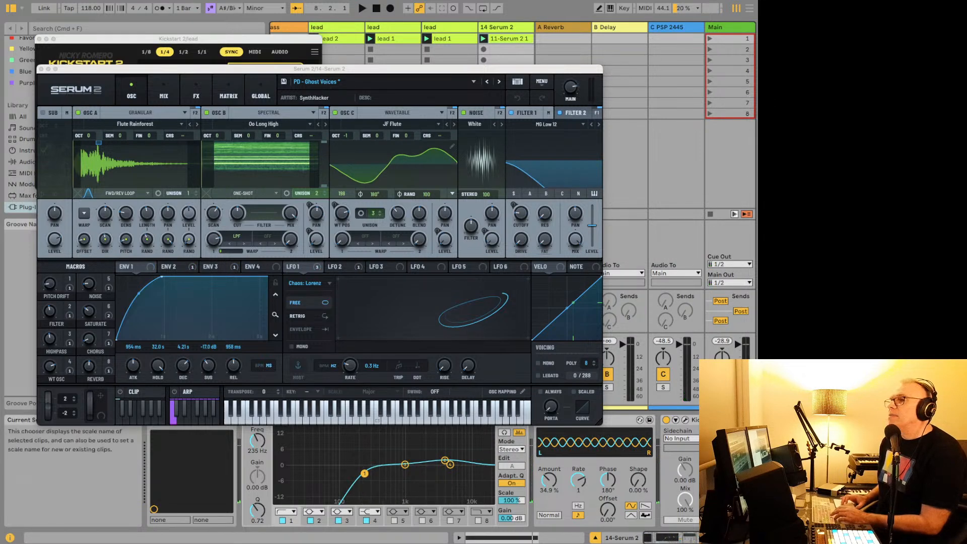
Duplicate the Serum 2 track on channel 14 and launch the first clip of the copy on channel 15.
{"action": "right_click", "coordinate": [497, 29]}
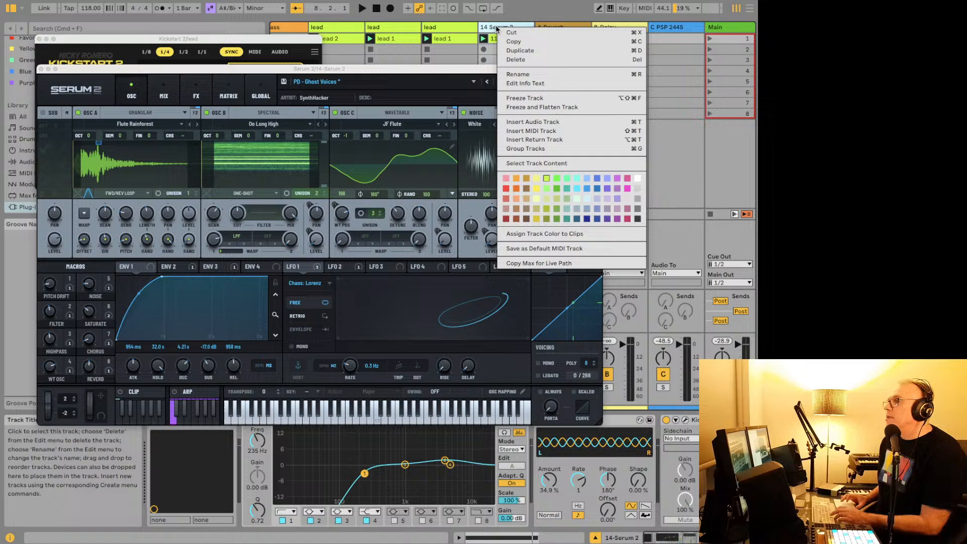
{"action": "left_click", "coordinate": [509, 51]}
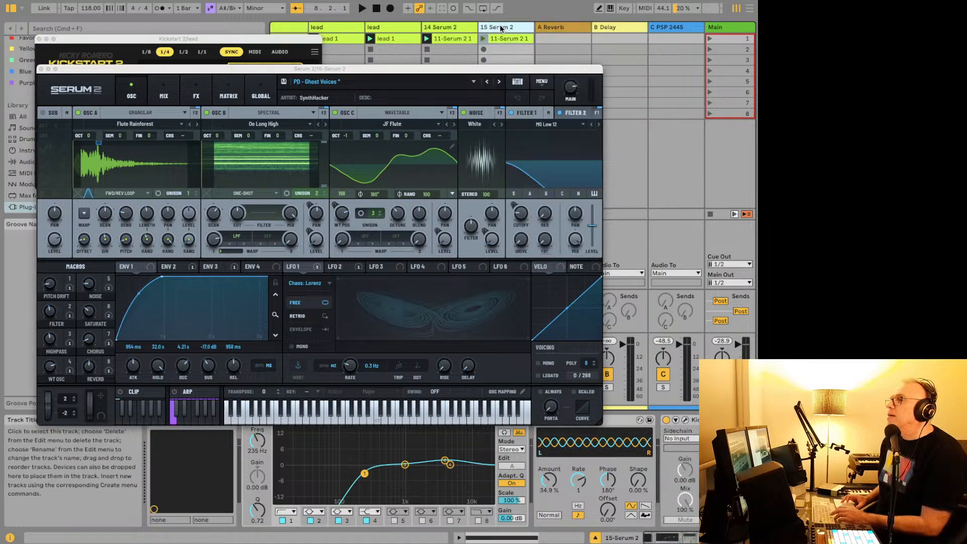
{"action": "key", "text": "super+d"}
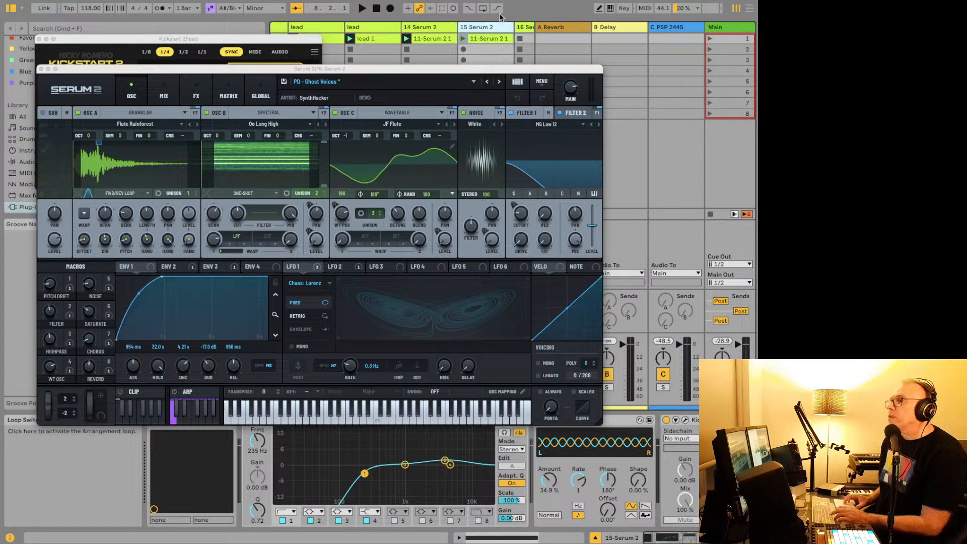
{"action": "left_click", "coordinate": [463, 38]}
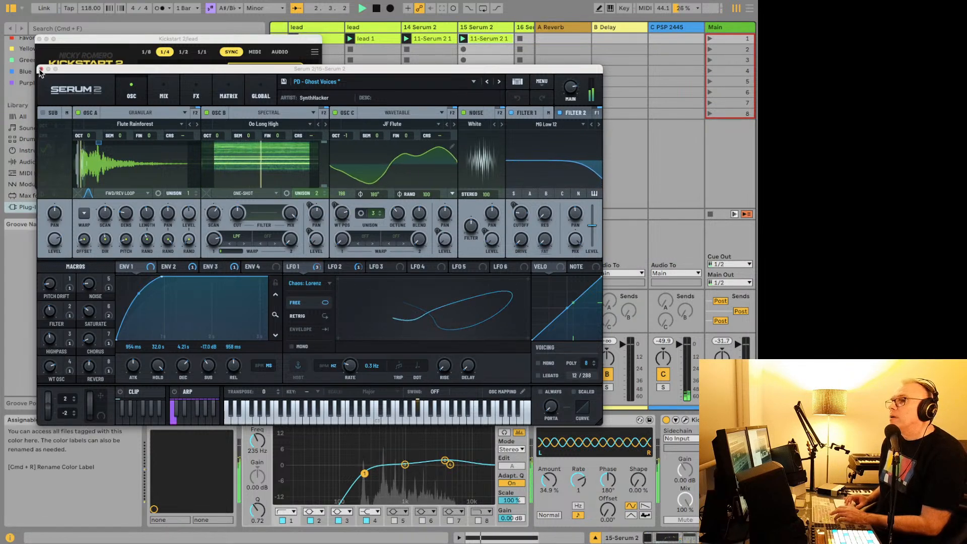
Close the Serum 2 windows and solo the duplicated track on channel 15.
{"action": "left_click", "coordinate": [40, 70]}
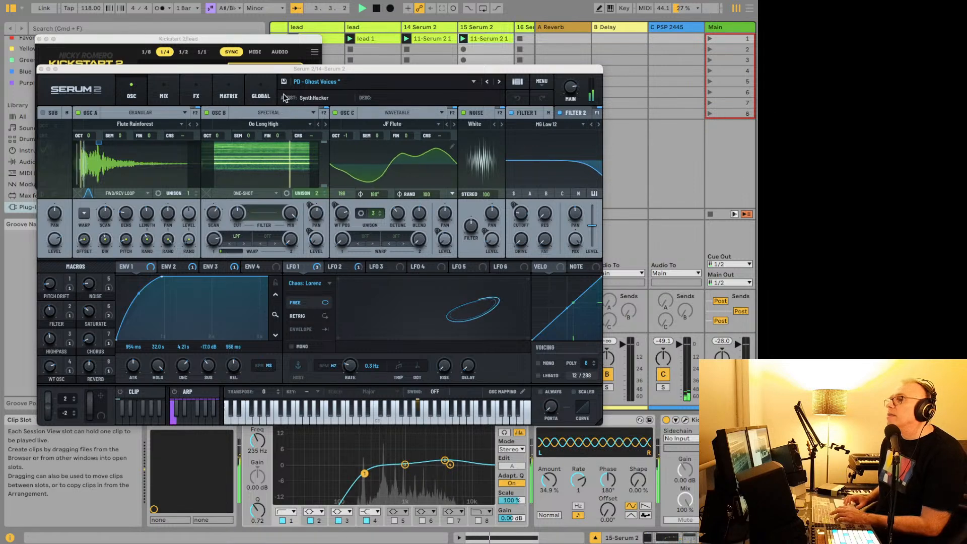
{"action": "left_click", "coordinate": [42, 69]}
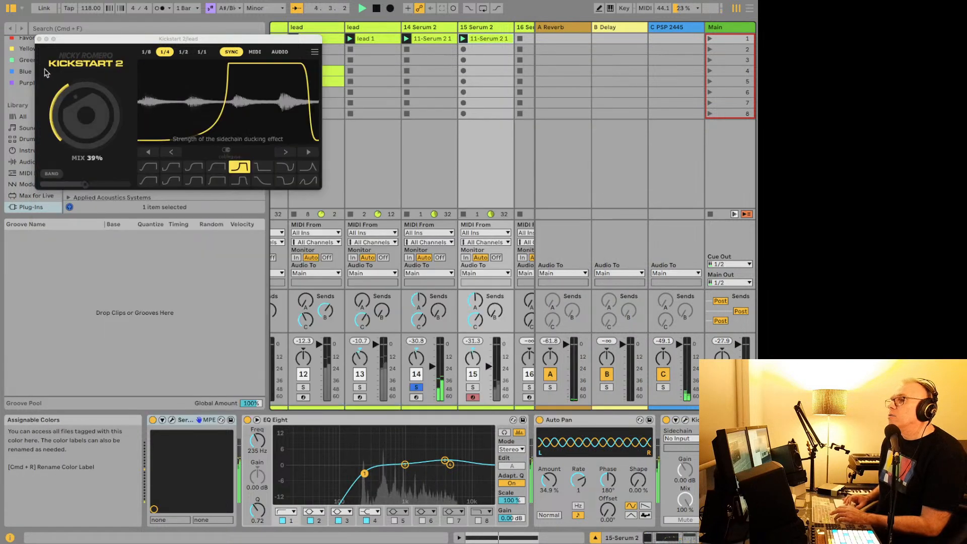
{"action": "left_click", "coordinate": [474, 387]}
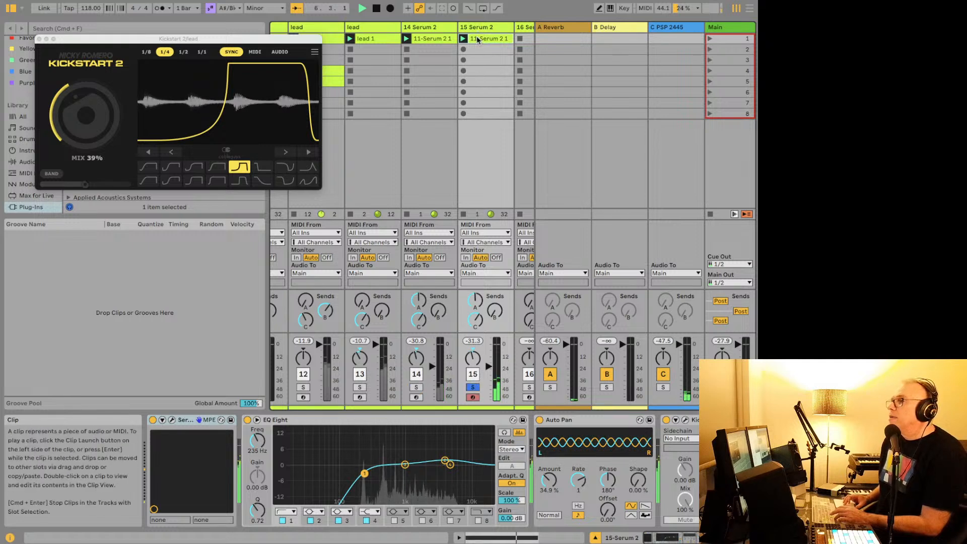
Open Serum 2 on channel 15 and reload the factory pad preset PD - Ghost Voices.
{"action": "left_click", "coordinate": [173, 422]}
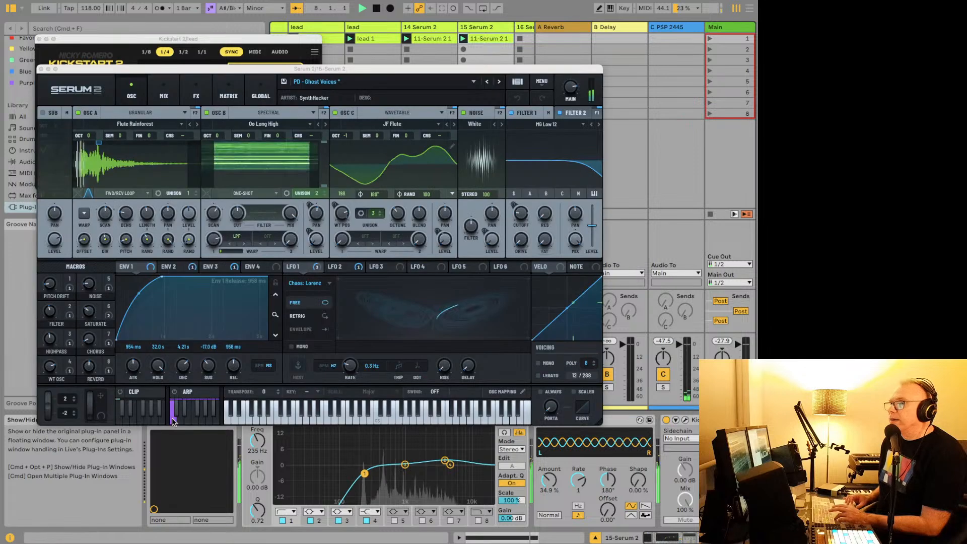
{"action": "left_click", "coordinate": [363, 83]}
{"action": "mouse_move", "coordinate": [360, 92]}
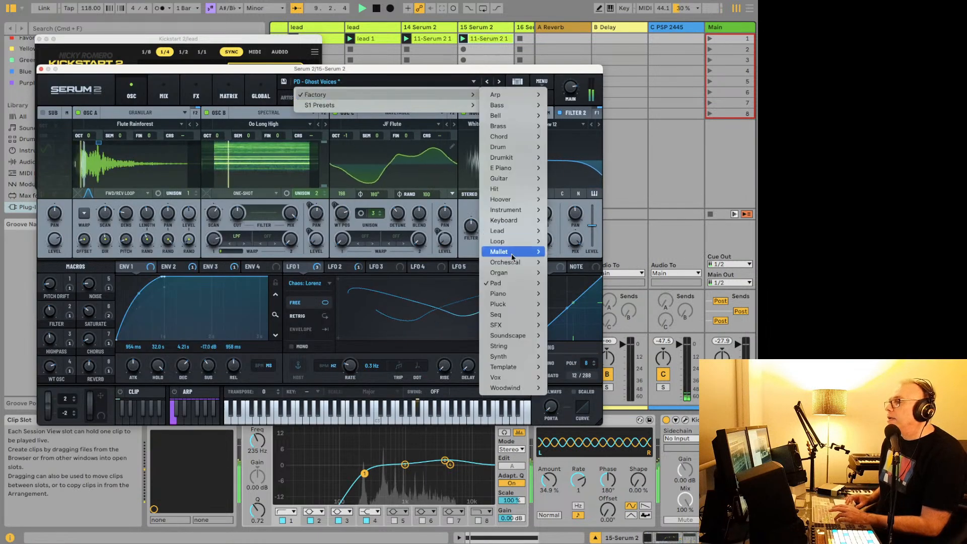
{"action": "mouse_move", "coordinate": [508, 273]}
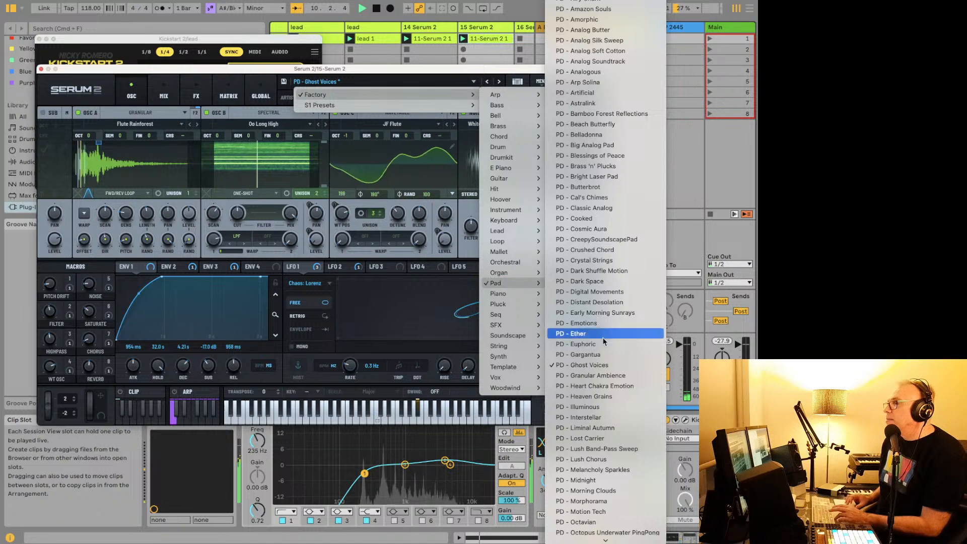
{"action": "left_click", "coordinate": [575, 371]}
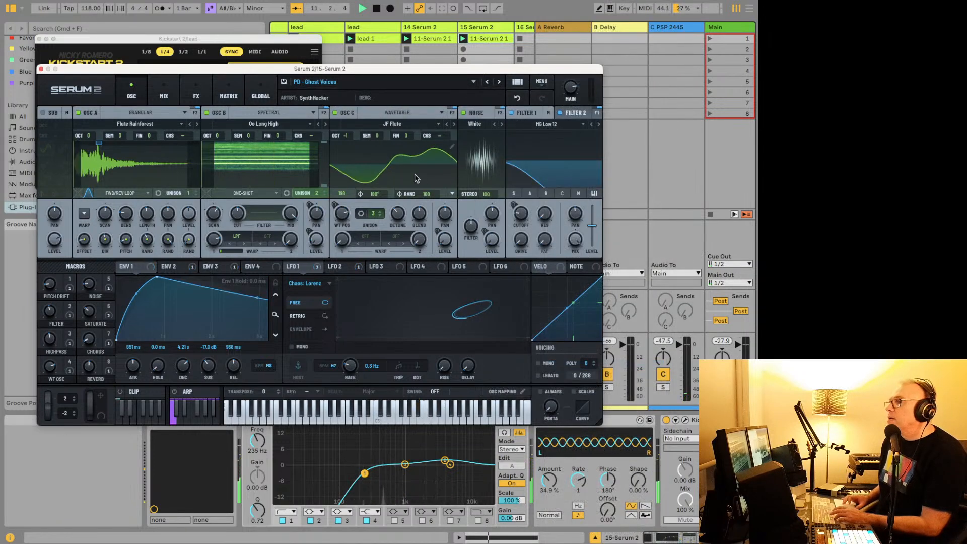
Open the first clip on channel 15 in the clip editor and restart playback with the reloaded preset.
{"action": "left_click", "coordinate": [478, 39]}
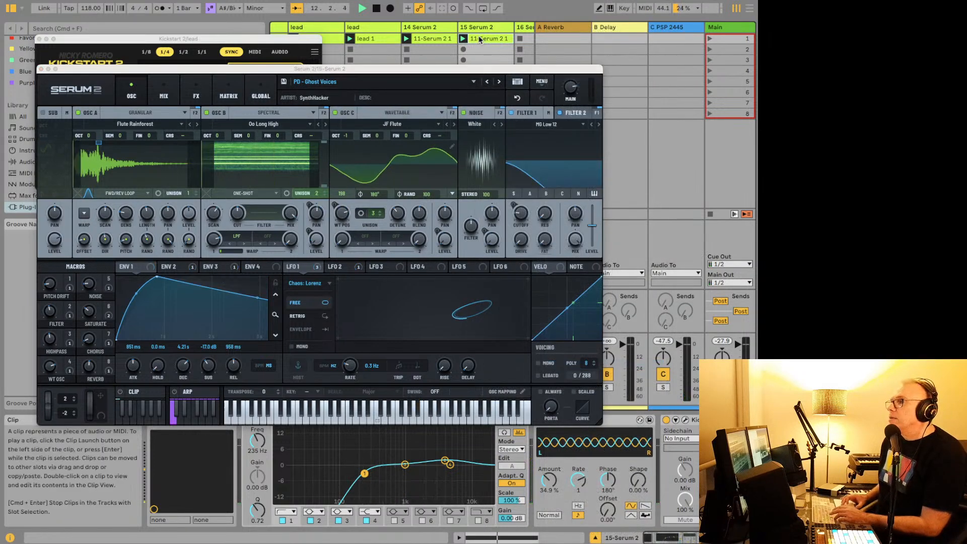
{"action": "key", "text": "space"}
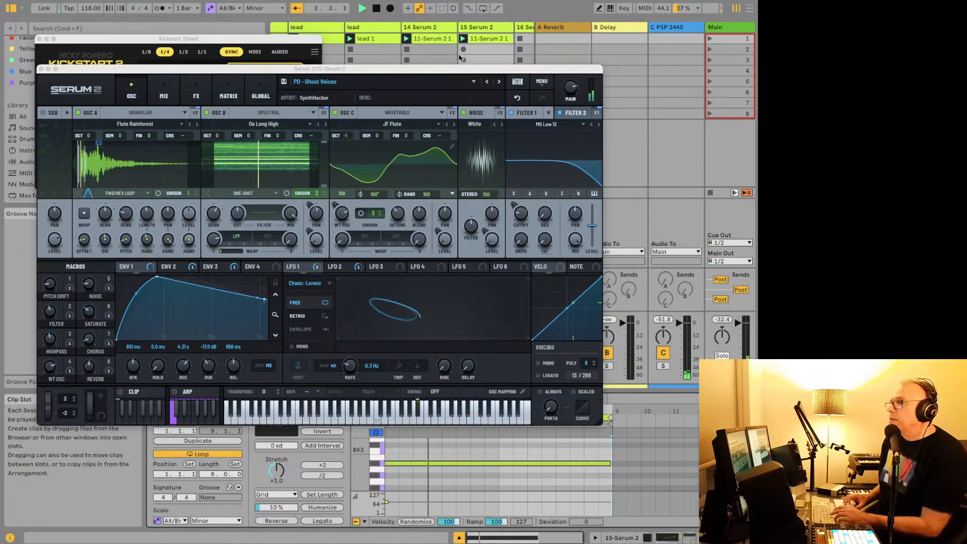
{"action": "left_click", "coordinate": [459, 74]}
Try Serum 2's Envelope 1 hold at 720 ms, lower it again, and close the plug-in window.
{"action": "left_click_drag", "start_coordinate": [458, 73], "coordinate": [516, 70]}
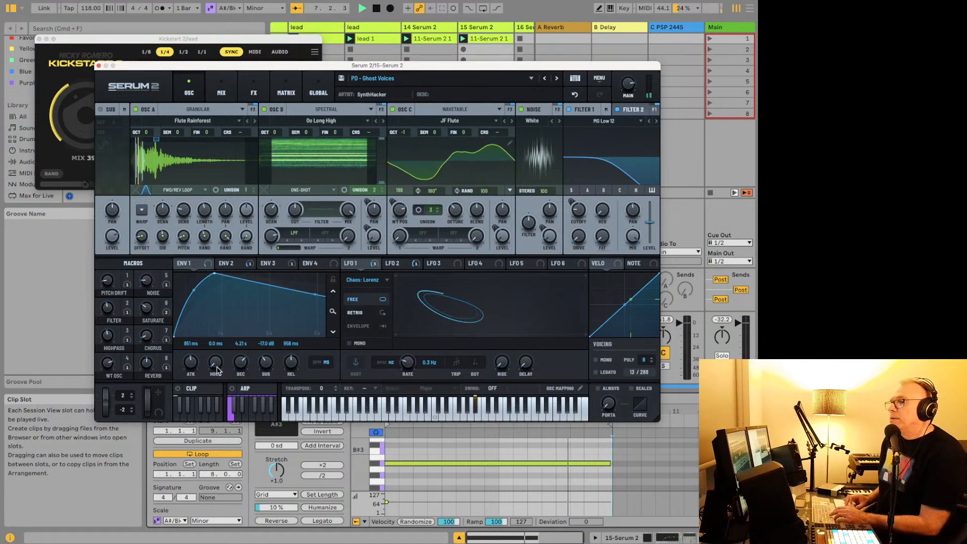
{"action": "left_click_drag", "start_coordinate": [222, 371], "coordinate": [214, 309]}
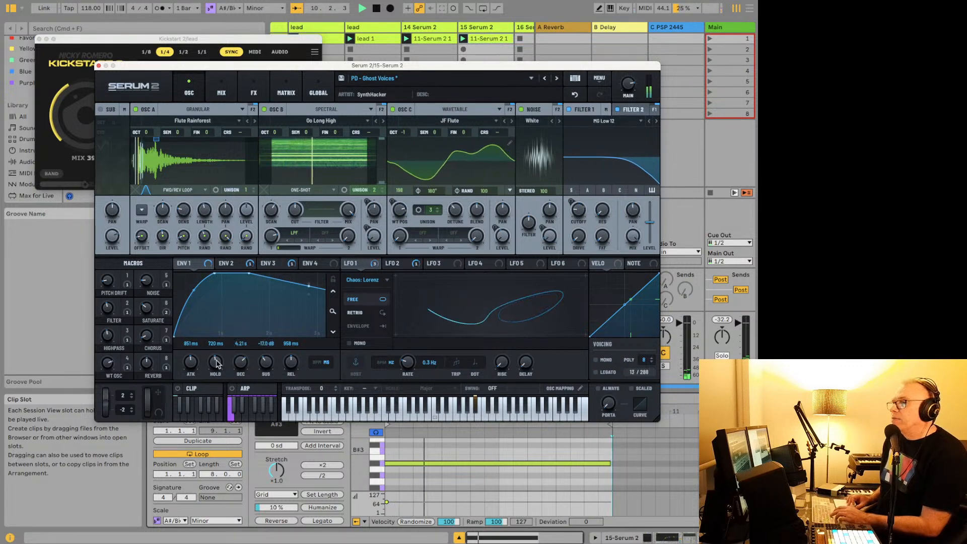
{"action": "left_click_drag", "start_coordinate": [225, 349], "coordinate": [218, 381]}
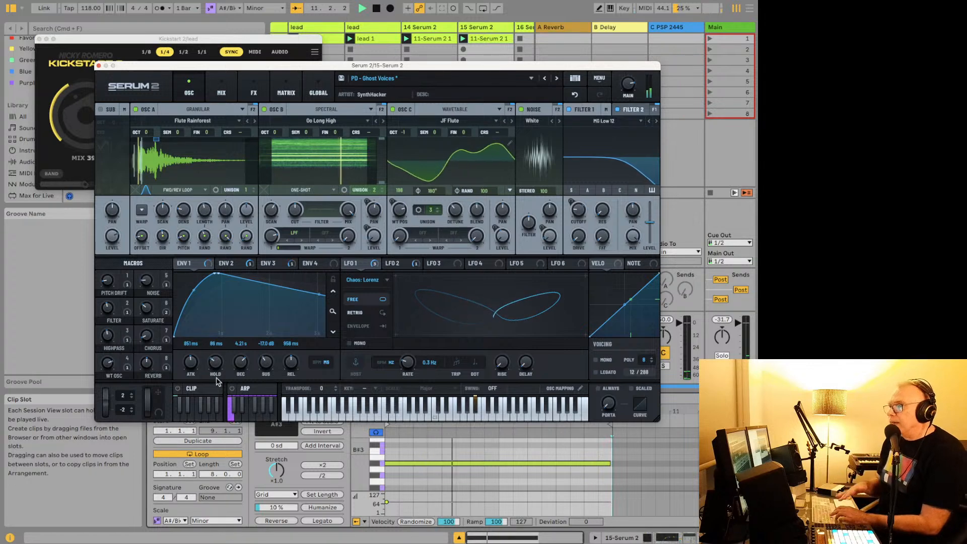
{"action": "left_click", "coordinate": [98, 66]}
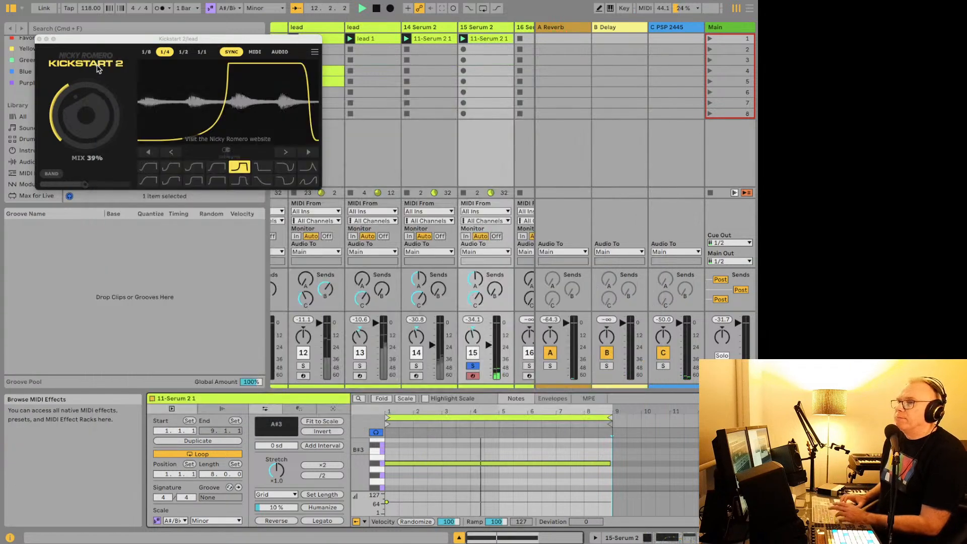
Delete the duplicated Serum 2 track and the empty tracks between channel 14 and the ASE025 vocal track.
{"action": "key", "text": "space"}
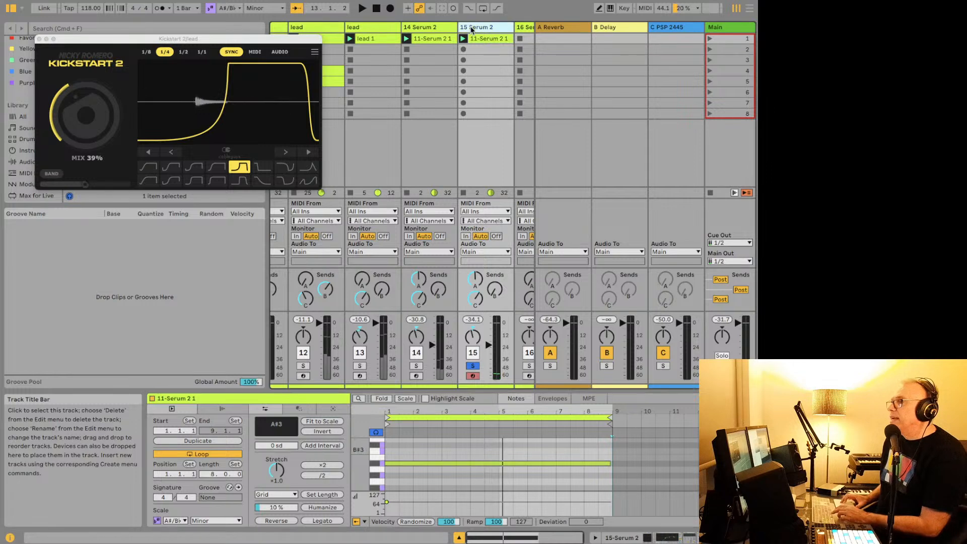
{"action": "key", "text": "Delete"}
{"action": "key", "text": "space"}
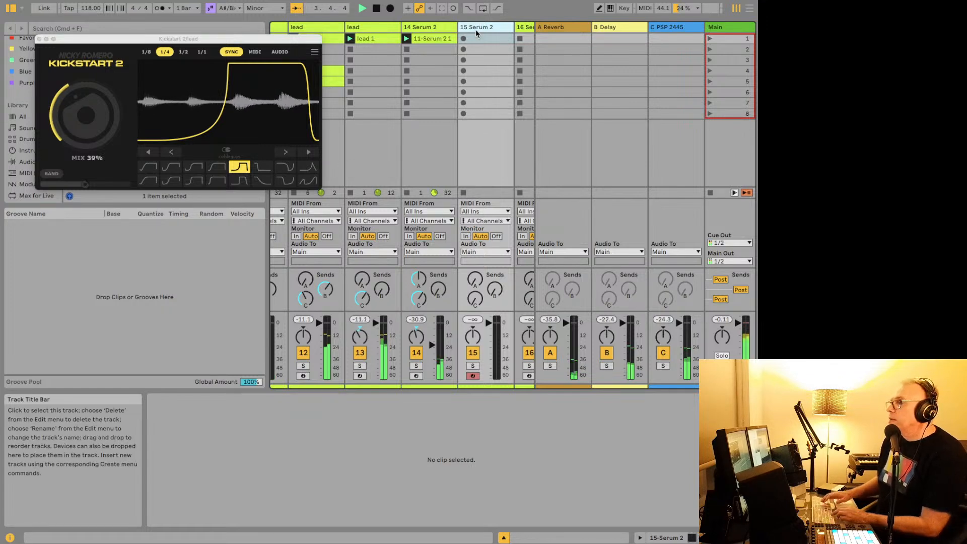
{"action": "key", "text": "super+t"}
{"action": "key", "text": "Delete"}
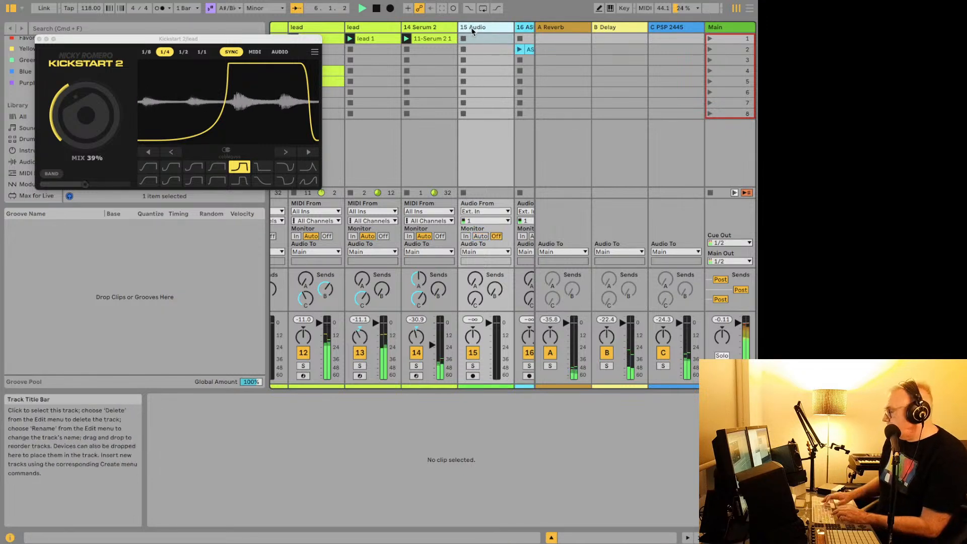
{"action": "key", "text": "Delete"}
Launch the ASE025 vocal phrase clip on channel 15 and audition it soloed, then in the full mix.
{"action": "key", "text": "space"}
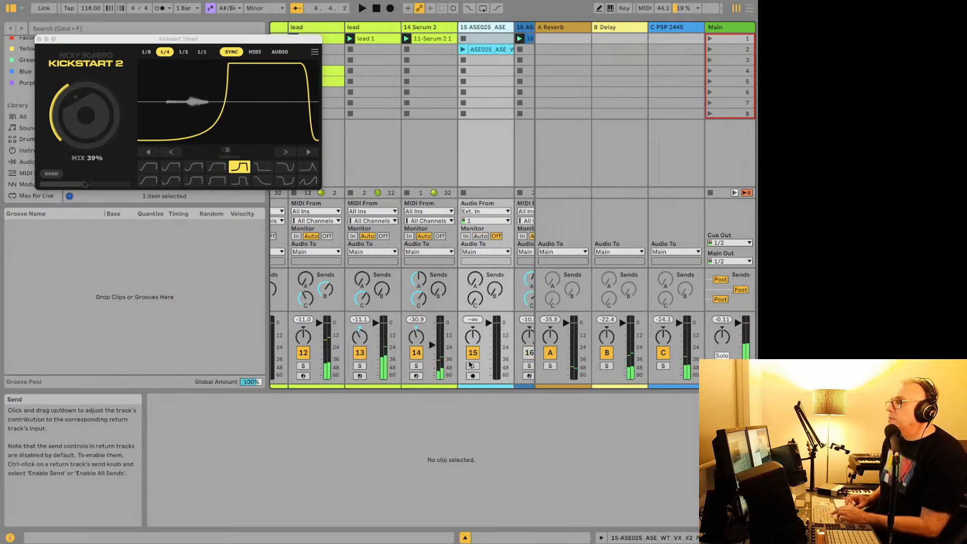
{"action": "left_click", "coordinate": [473, 366]}
{"action": "key", "text": "space"}
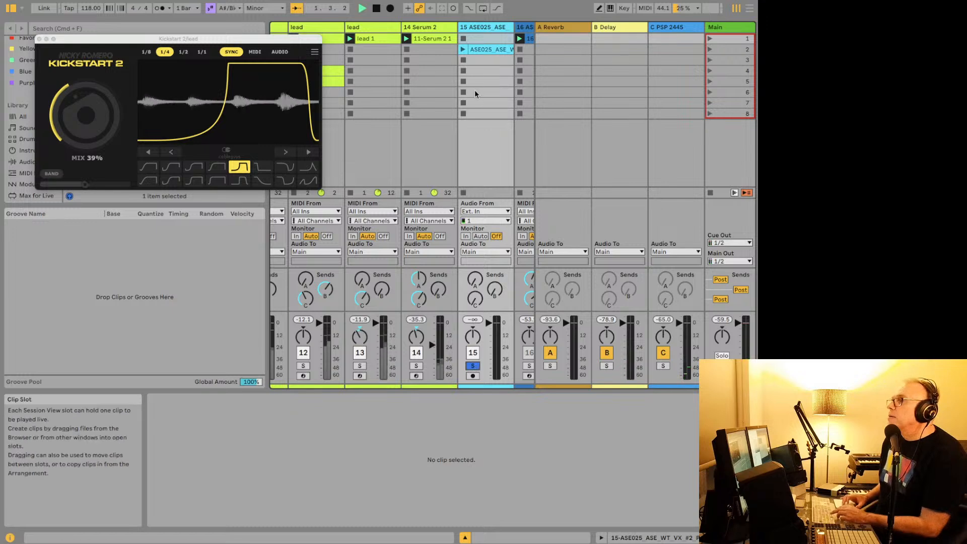
{"action": "left_click", "coordinate": [463, 49]}
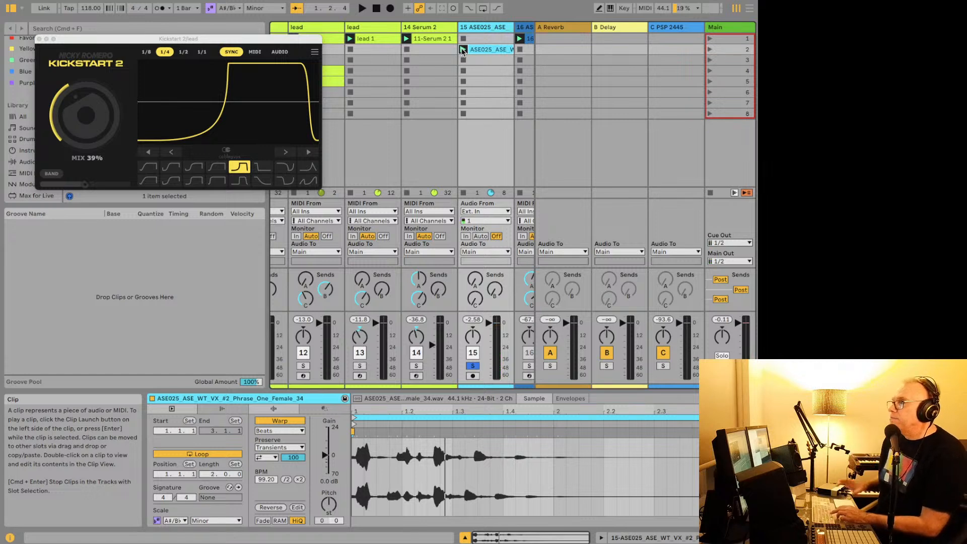
{"action": "left_click", "coordinate": [471, 366]}
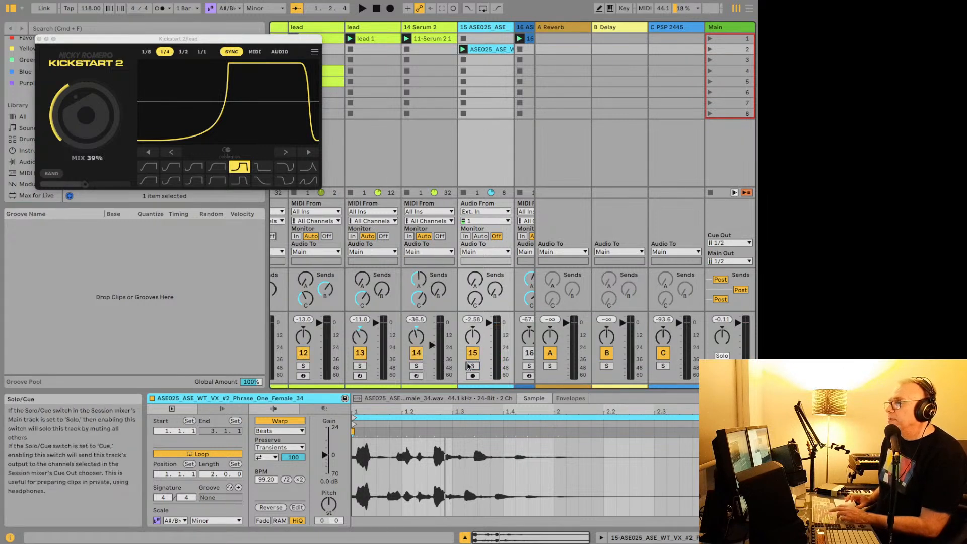
{"action": "key", "text": "space"}
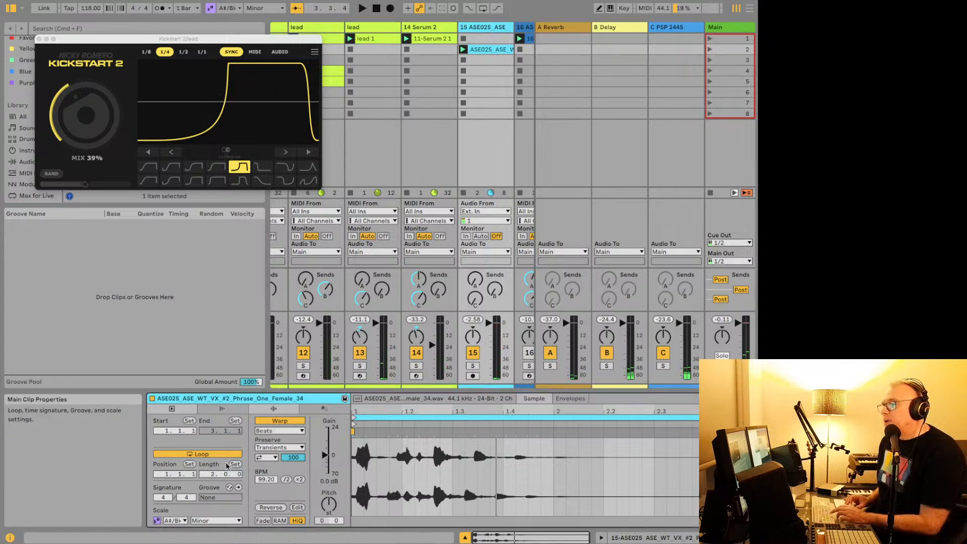
Set the vocal phrase clip's loop length to 8 bars and relaunch the clip in the full mix.
{"action": "type", "text": "8"}
{"action": "key", "text": "Return"}
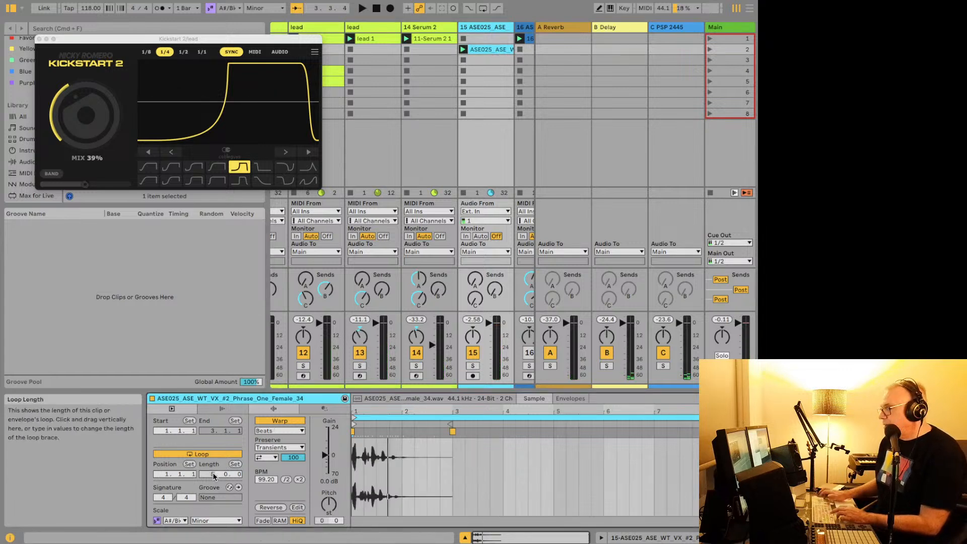
{"action": "key", "text": "space"}
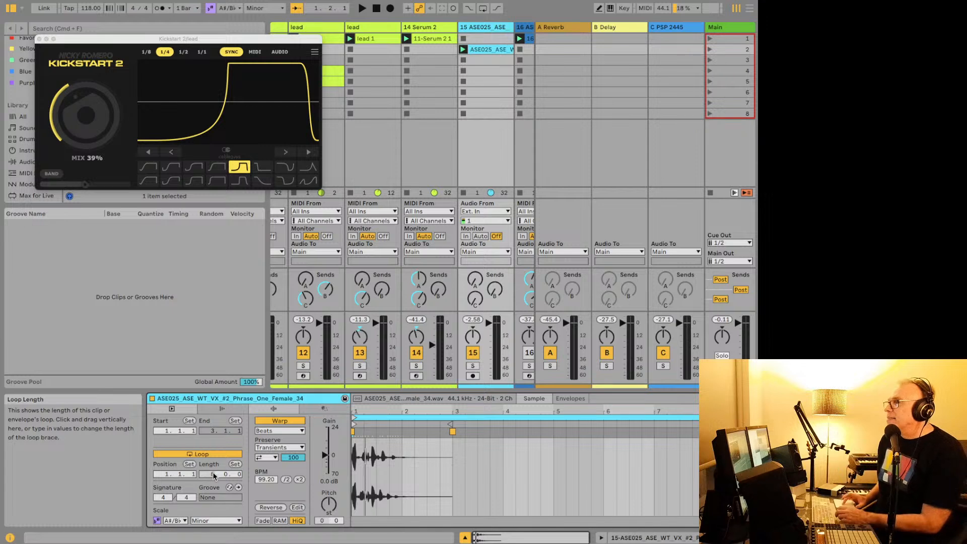
{"action": "left_click", "coordinate": [463, 50]}
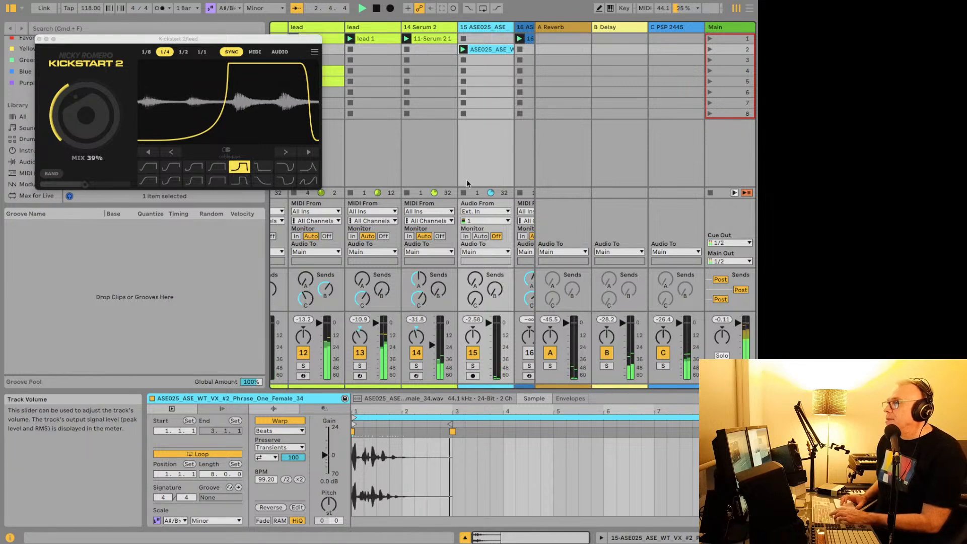
Solo the ASE025 MIDI track on channel 16 and restart playback to audition it.
{"action": "scroll", "coordinate": [473, 153], "scroll_direction": "right", "scroll_amount": 4}
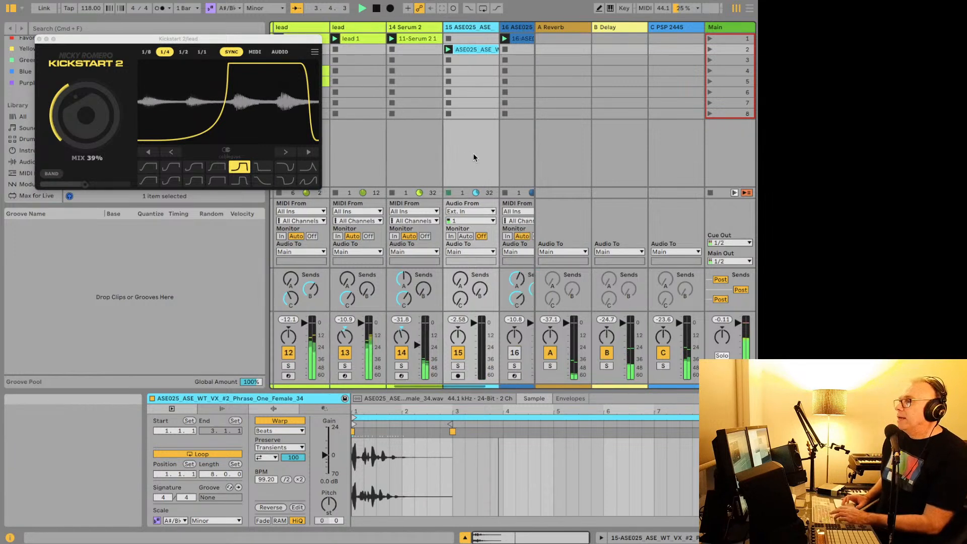
{"action": "key", "text": "space"}
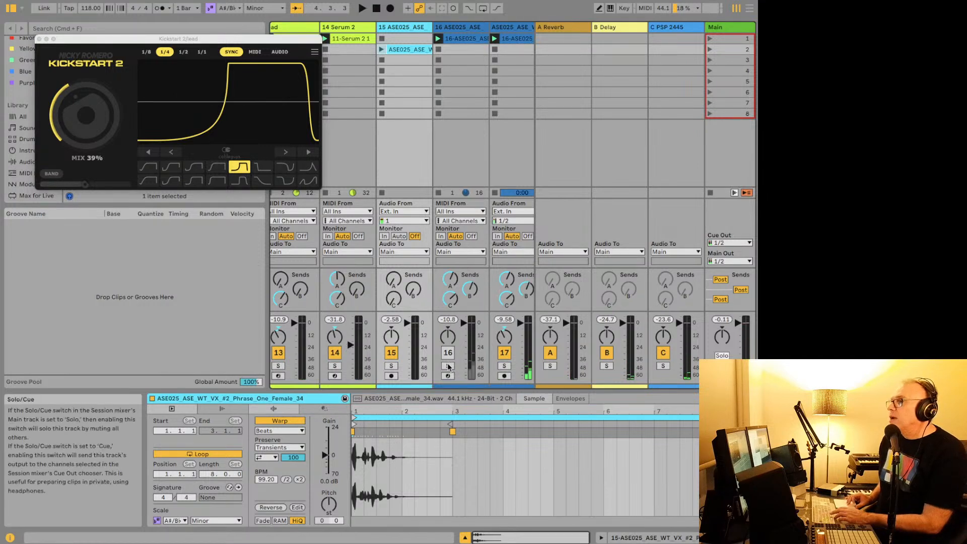
{"action": "left_click", "coordinate": [448, 366]}
{"action": "key", "text": "space"}
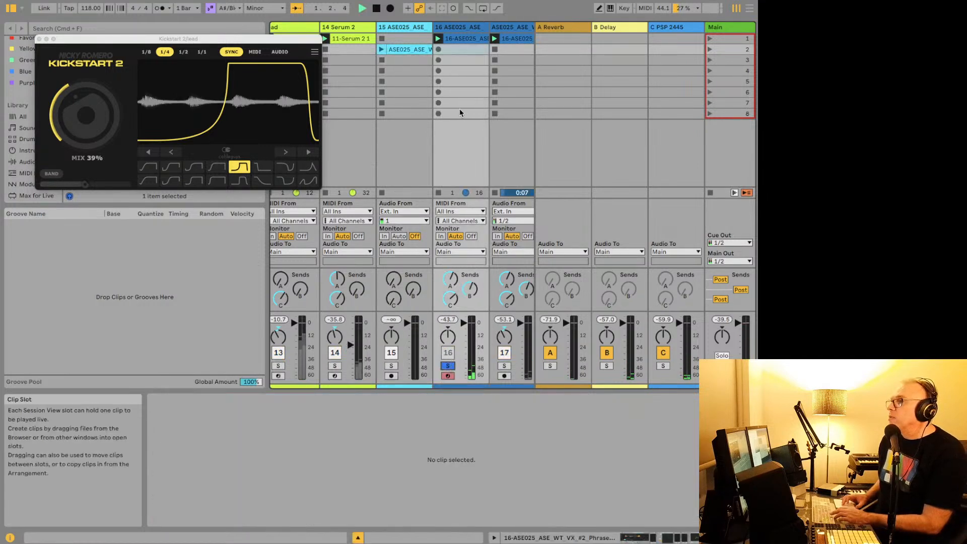
Stop playback, move the solo from channel 16 to the ASE025 audio track on channel 17, and audition its clip.
{"action": "key", "text": "space"}
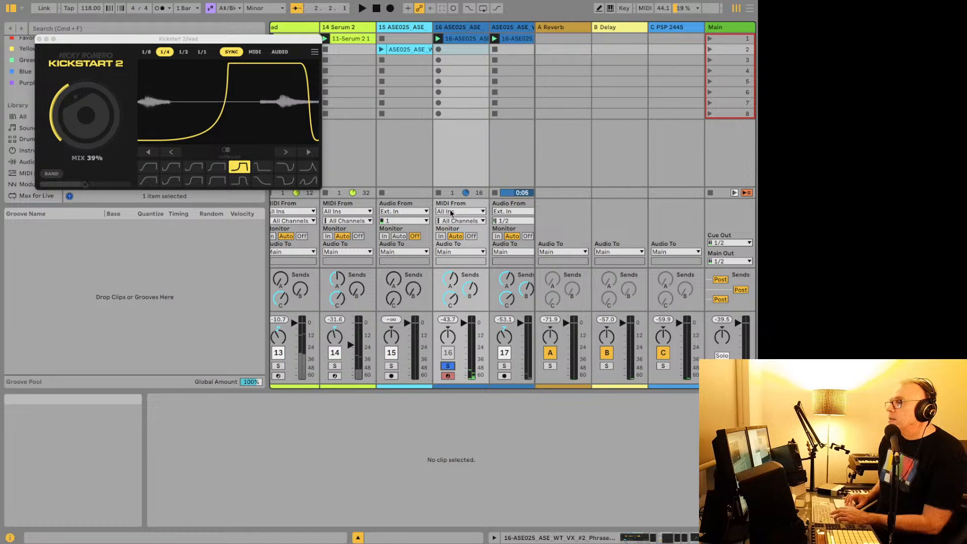
{"action": "left_click", "coordinate": [448, 366]}
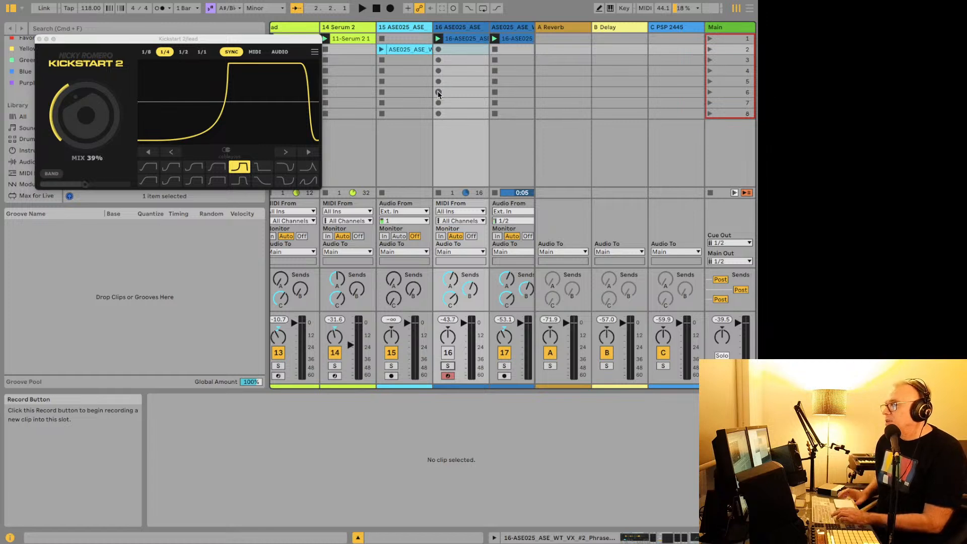
{"action": "scroll", "coordinate": [437, 91], "scroll_direction": "right", "scroll_amount": 4}
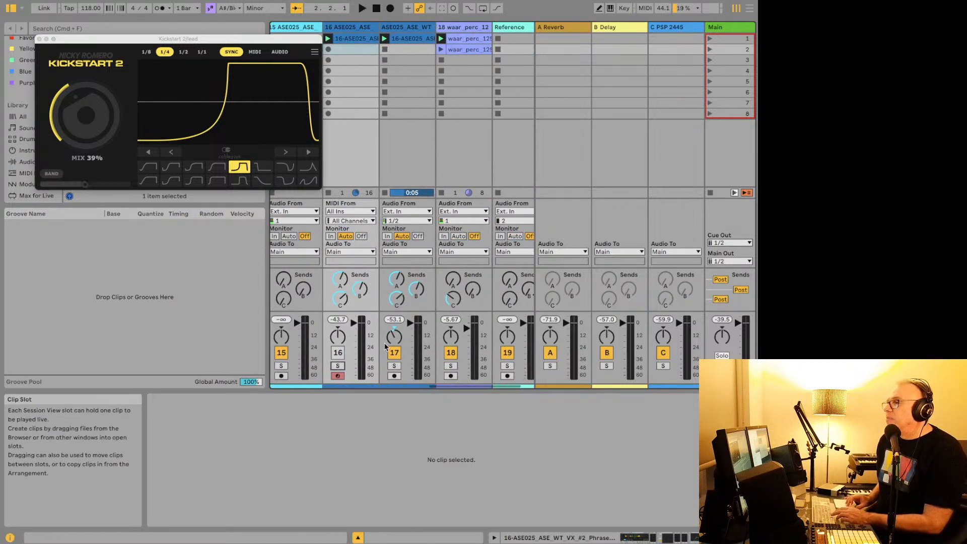
{"action": "left_click", "coordinate": [396, 366]}
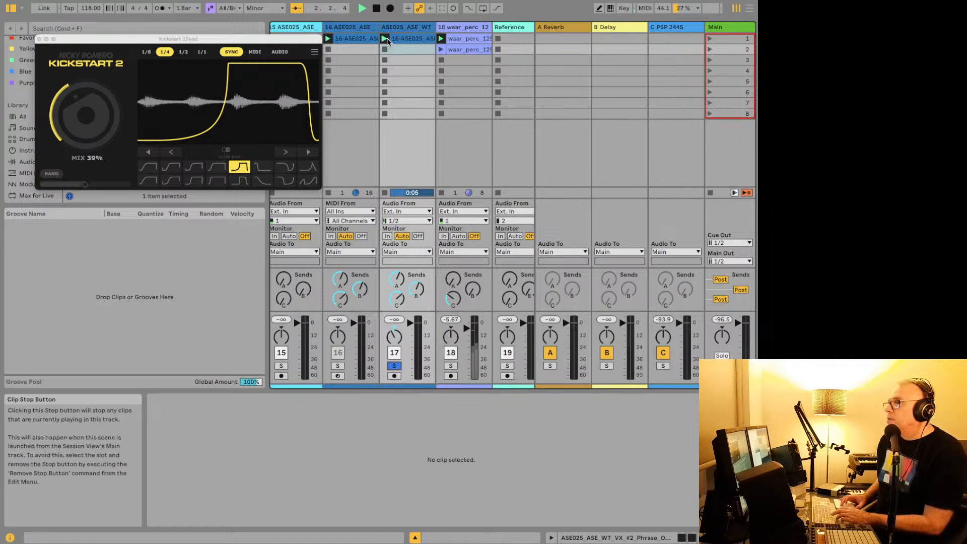
{"action": "left_click", "coordinate": [401, 40]}
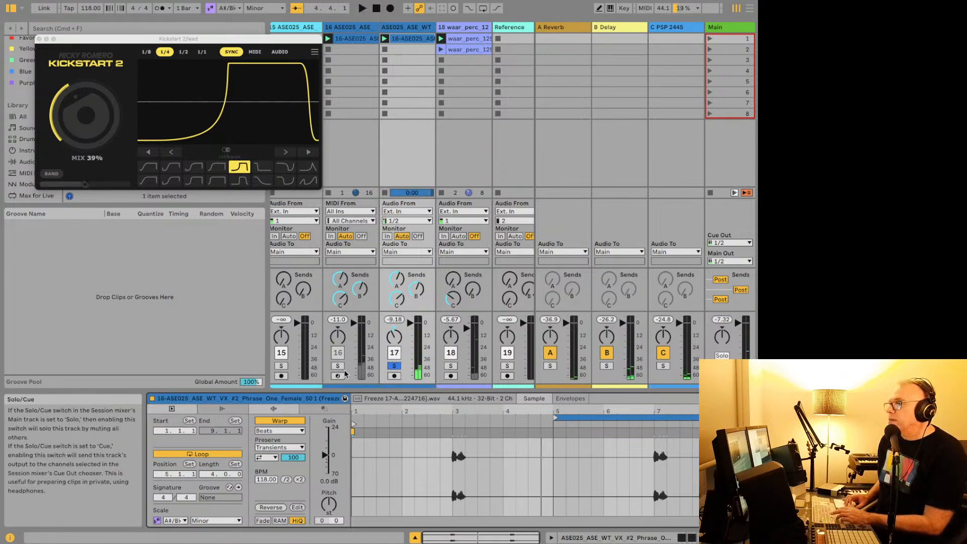
Show the MIDI clip and the sliced-sample device chain of the ASE025 track on channel 16.
{"action": "scroll", "coordinate": [385, 147], "scroll_direction": "left", "scroll_amount": 2}
{"action": "left_click", "coordinate": [379, 38]}
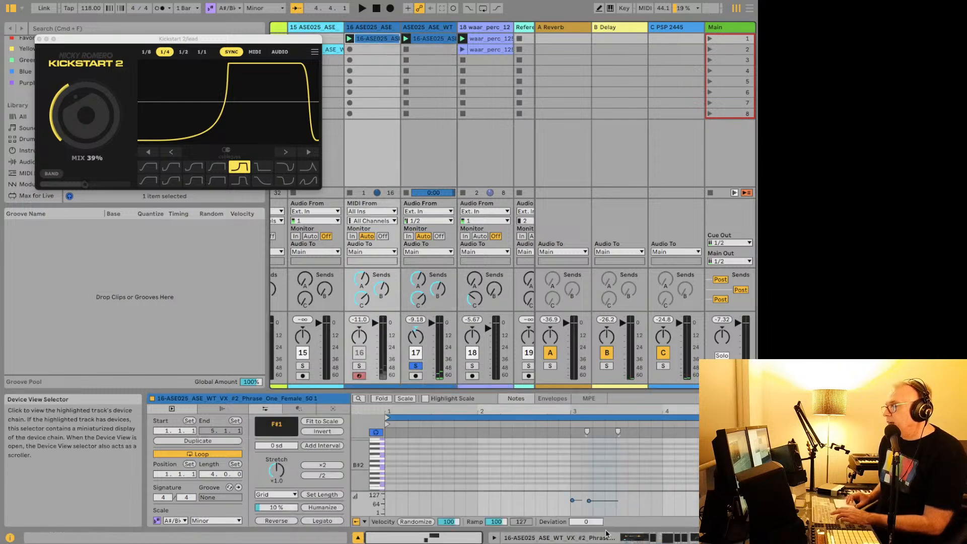
{"action": "left_click", "coordinate": [637, 538]}
{"action": "key", "text": "space"}
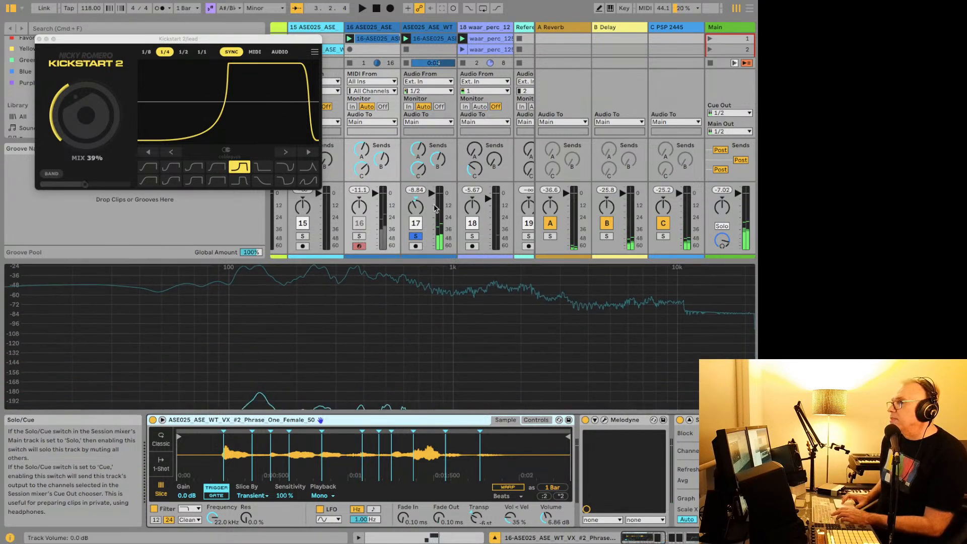
Unsolo channel 17, solo the waar_perc track on channel 18, and audition its percussion loop.
{"action": "left_click", "coordinate": [415, 237]}
{"action": "scroll", "coordinate": [412, 238], "scroll_direction": "right", "scroll_amount": 2}
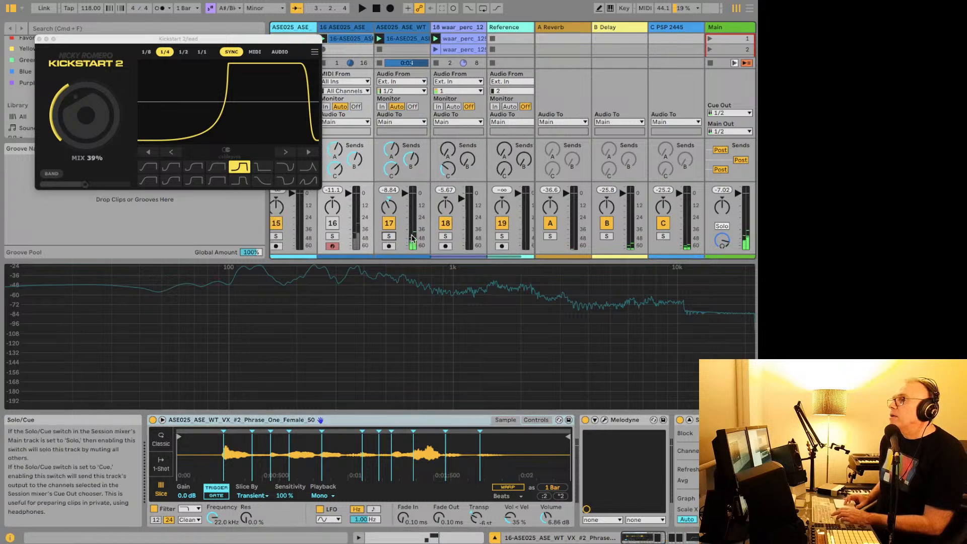
{"action": "left_click", "coordinate": [436, 236]}
{"action": "key", "text": "space"}
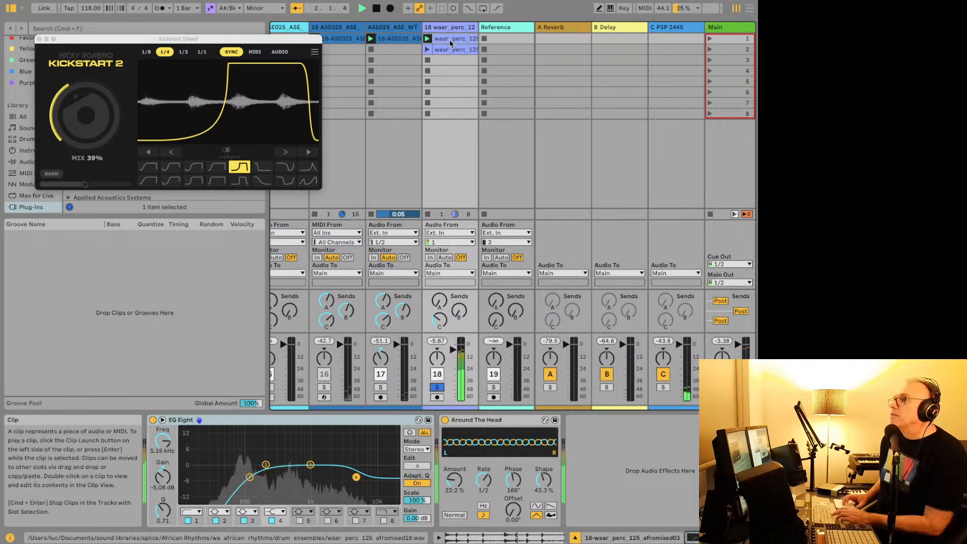
{"action": "key", "text": "space"}
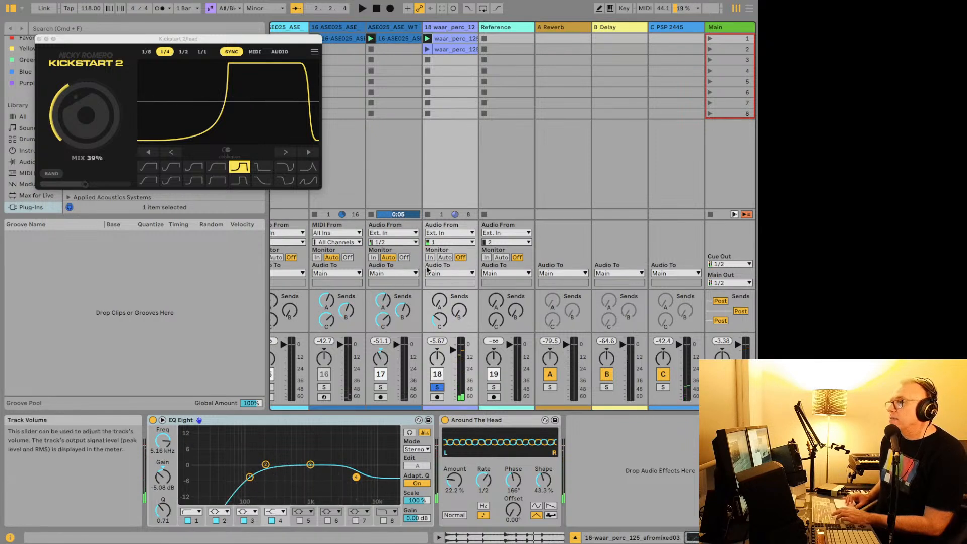
Unsolo the waar_perc track on channel 18 and audition it in the full mix.
{"action": "scroll", "coordinate": [449, 155], "scroll_direction": "right", "scroll_amount": 2}
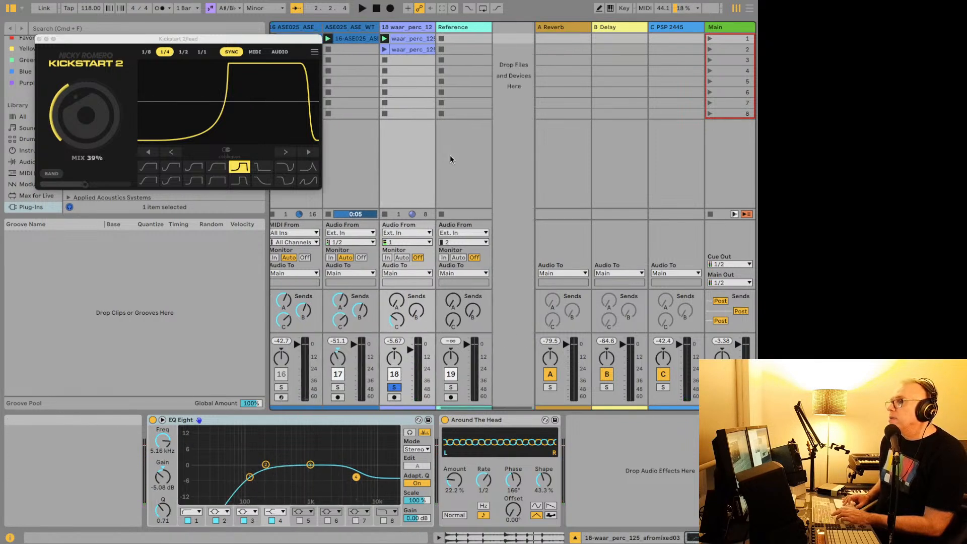
{"action": "left_click", "coordinate": [393, 387]}
{"action": "key", "text": "space"}
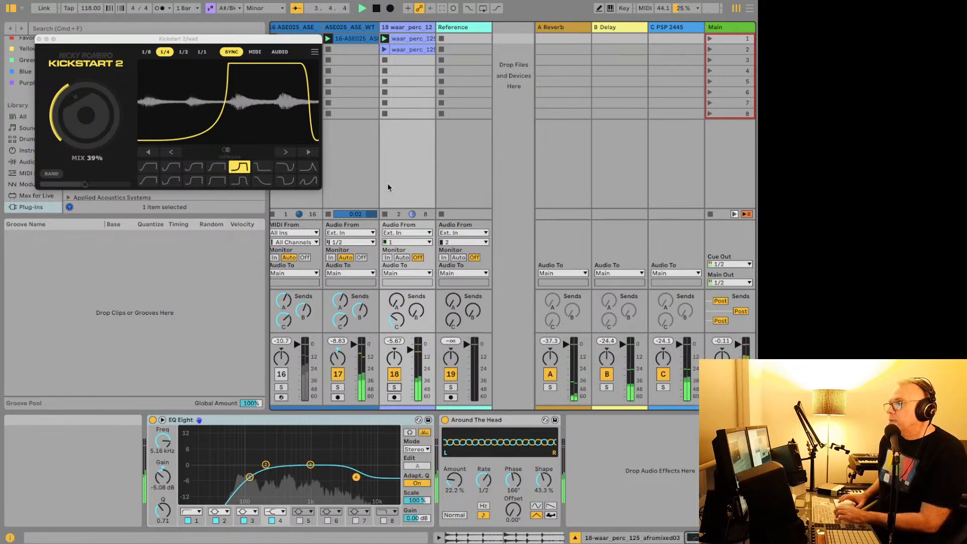
{"action": "key", "text": "space"}
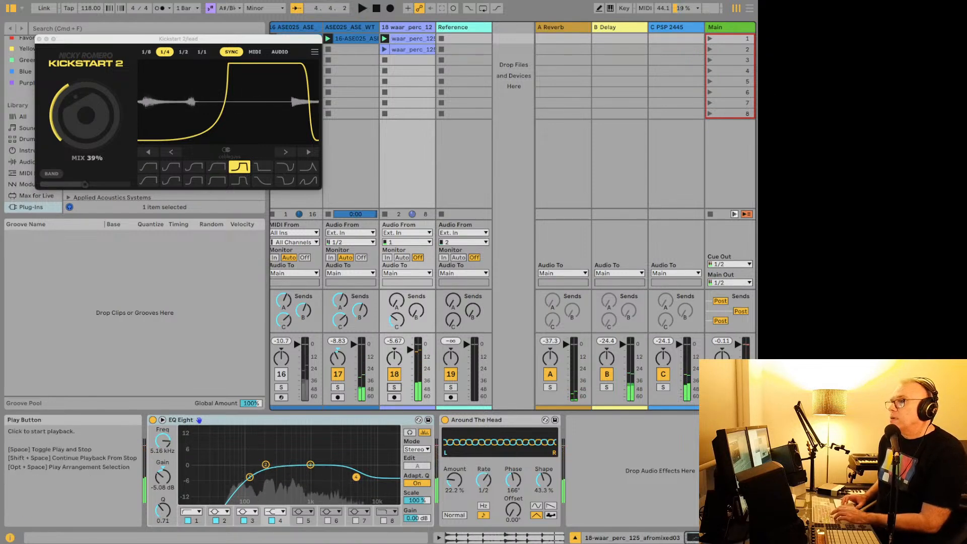
Insert an empty audio track after the waar_perc track and close the Kickstart 2 window.
{"action": "left_click", "coordinate": [96, 0]}
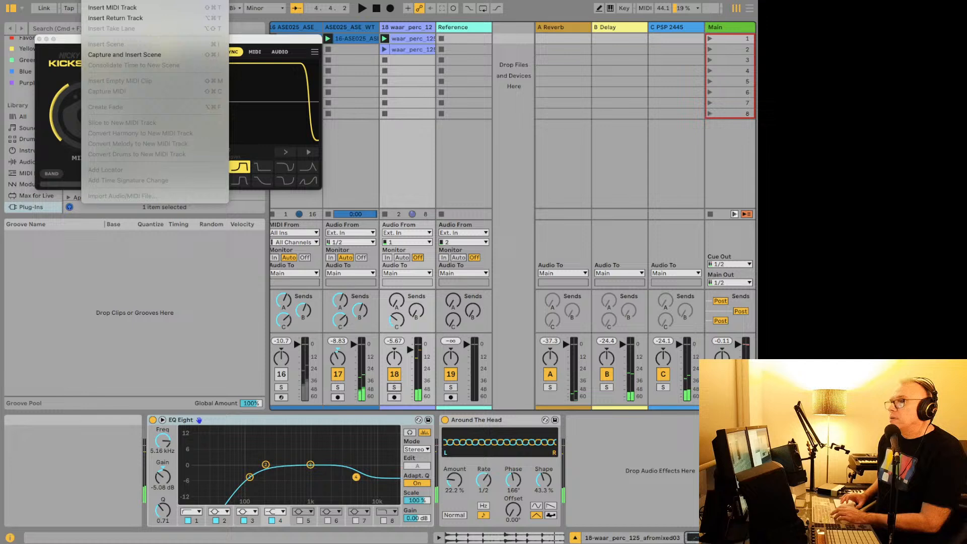
{"action": "left_click", "coordinate": [97, 1]}
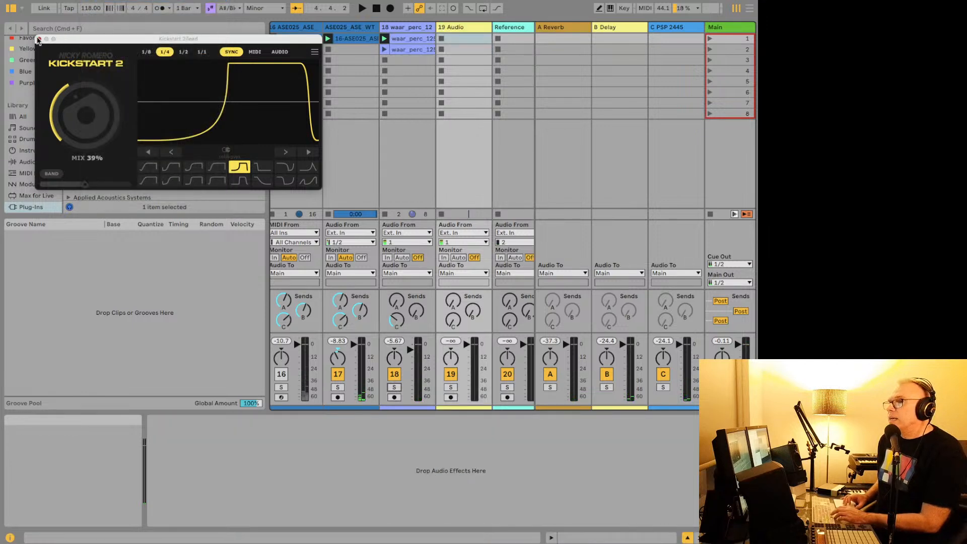
{"action": "left_click", "coordinate": [38, 39]}
Search the plug-ins for "serum 2" and load Serum 2 onto a new track.
{"action": "left_click", "coordinate": [53, 28]}
{"action": "type", "text": "se"}
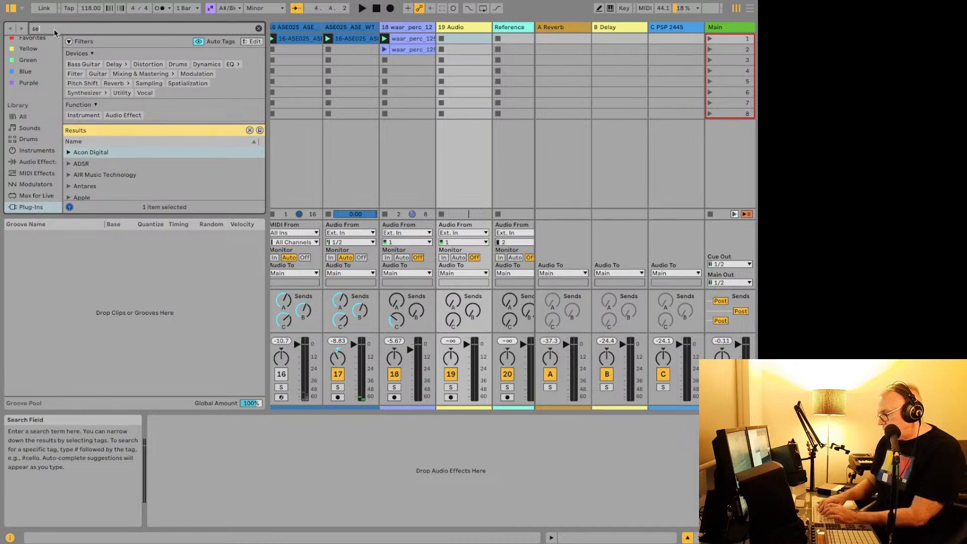
{"action": "type", "text": "ru"}
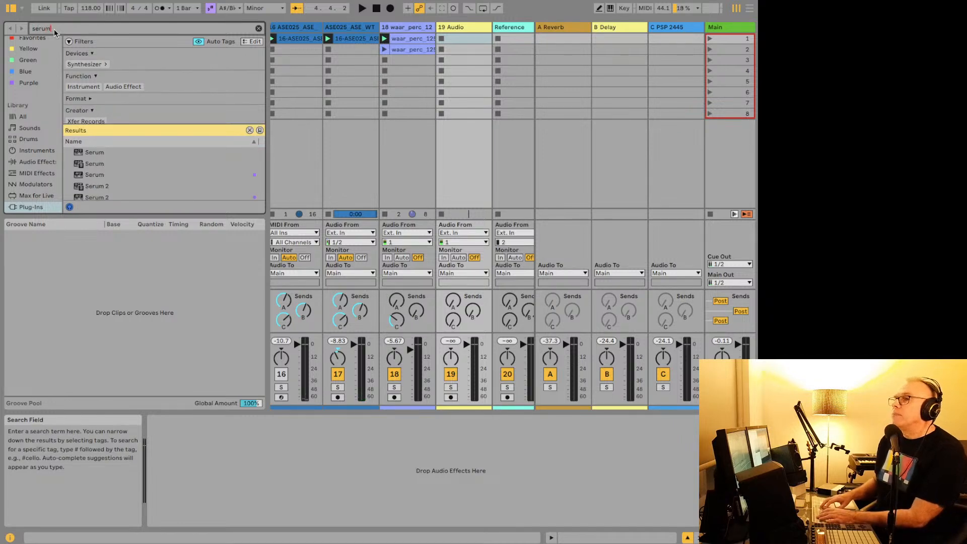
{"action": "type", "text": "m 2"}
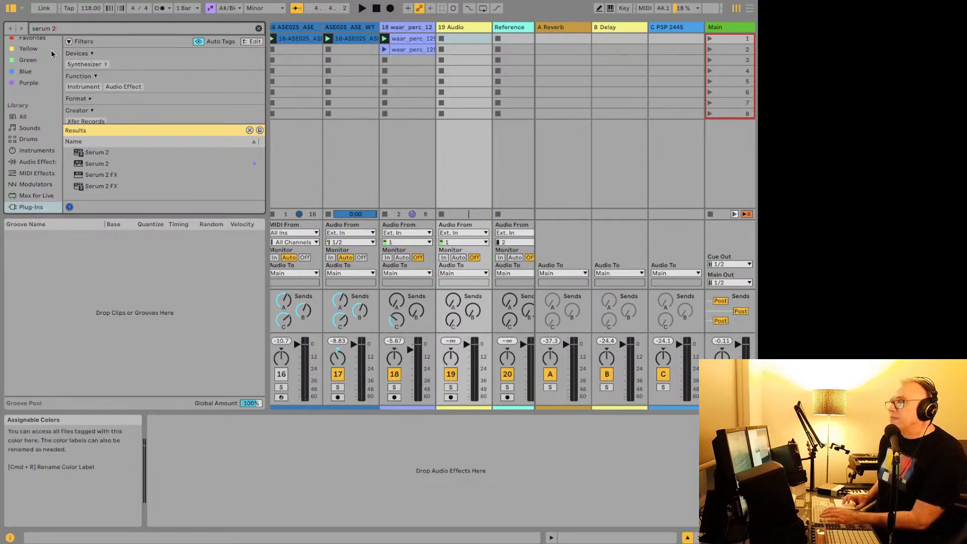
{"action": "double_click", "coordinate": [104, 163]}
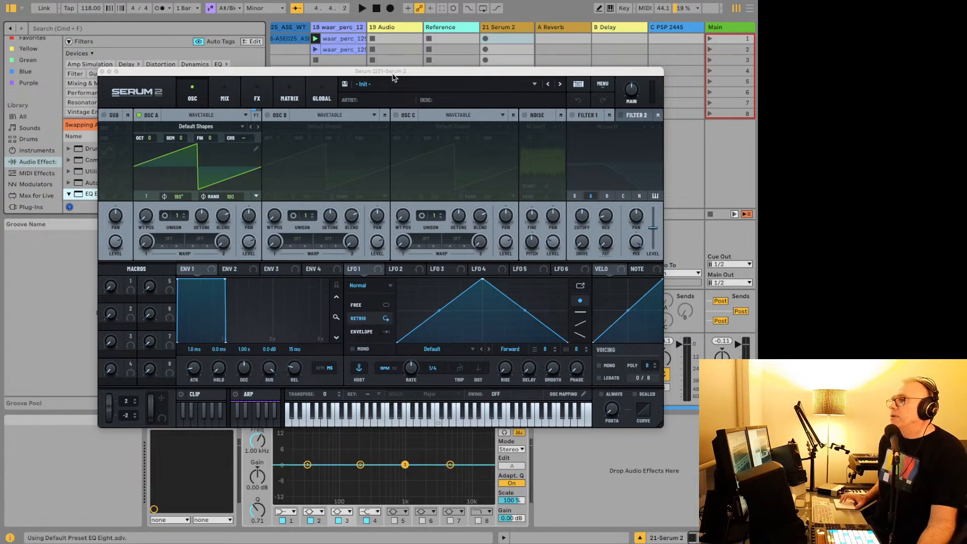
Load the factory drumkit preset "KIT - Auxillary Kit" in Serum 2.
{"action": "left_click", "coordinate": [418, 90]}
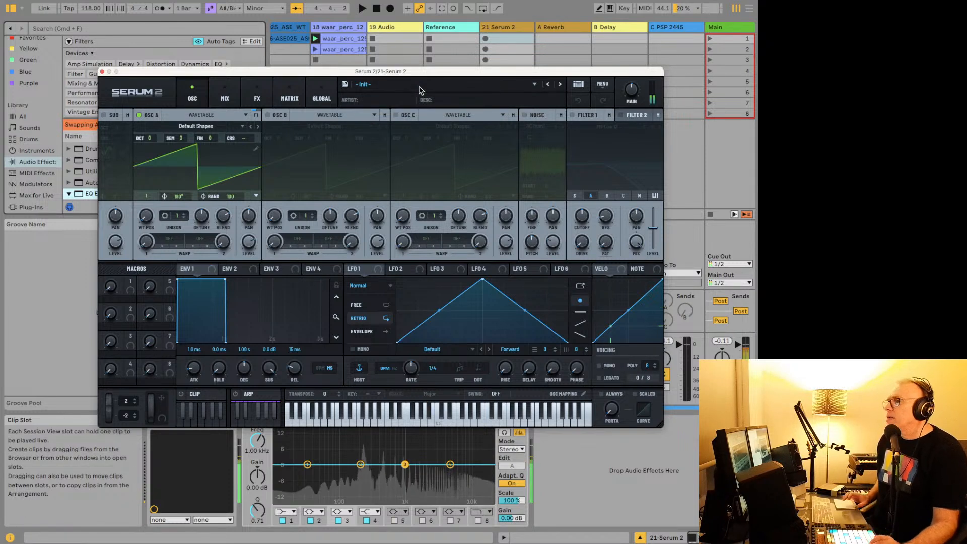
{"action": "left_click", "coordinate": [419, 90]}
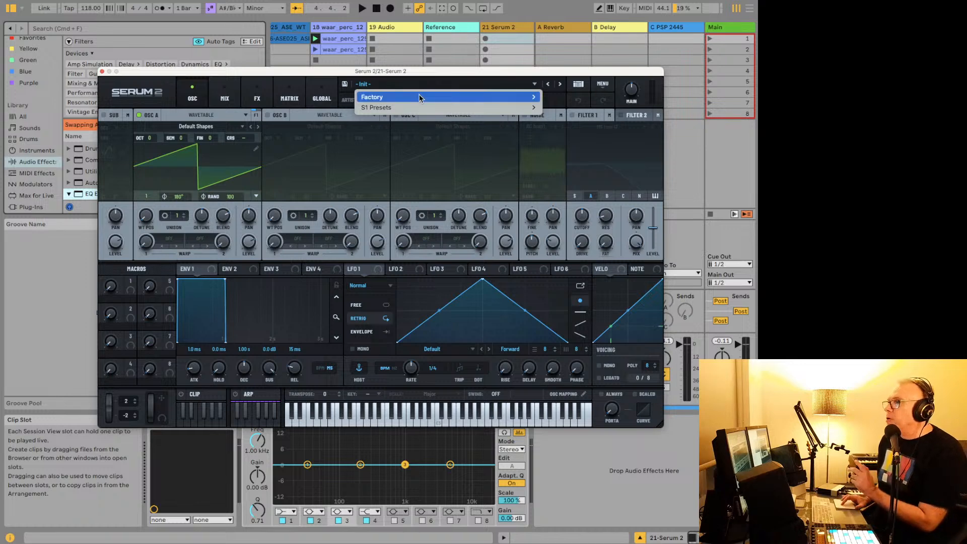
{"action": "mouse_move", "coordinate": [419, 95]}
{"action": "mouse_move", "coordinate": [593, 180]}
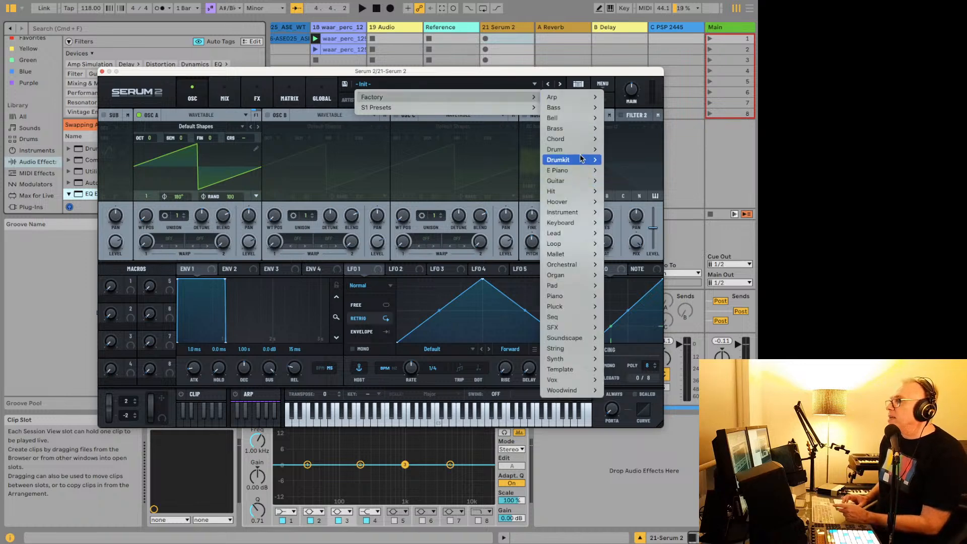
{"action": "mouse_move", "coordinate": [581, 160]}
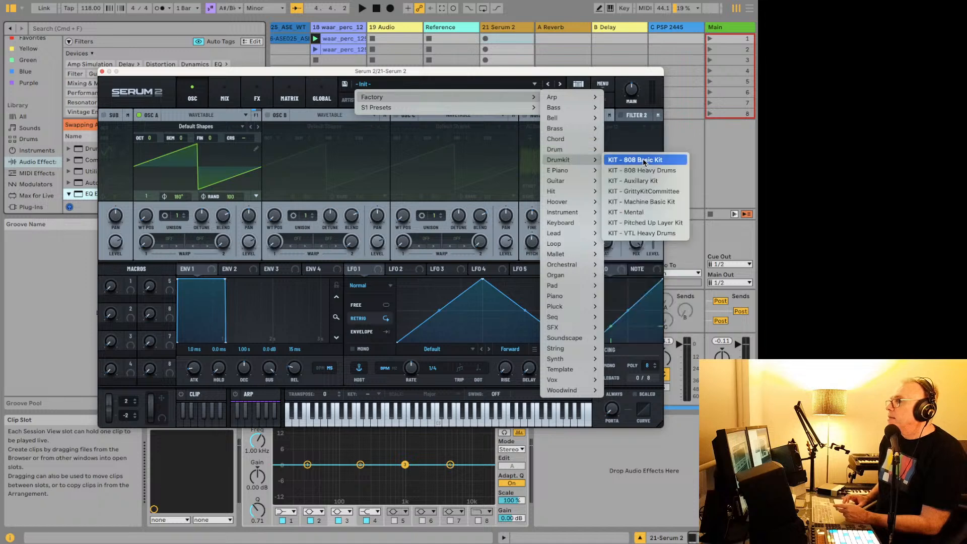
{"action": "left_click", "coordinate": [641, 181]}
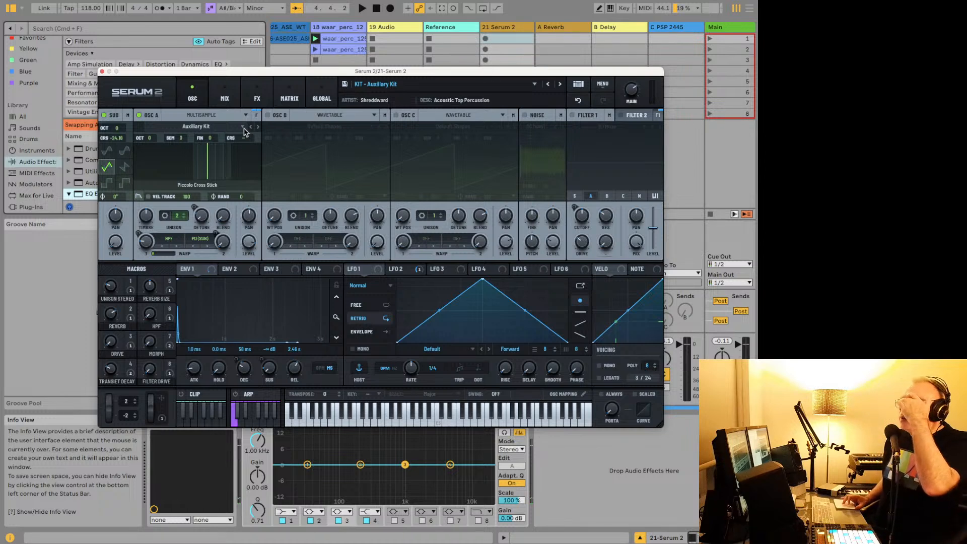
Examine oscillator A's multisample display, its sample options and oscillator types, keeping Multisample selected.
{"action": "left_click", "coordinate": [229, 169]}
{"action": "left_click", "coordinate": [229, 168]}
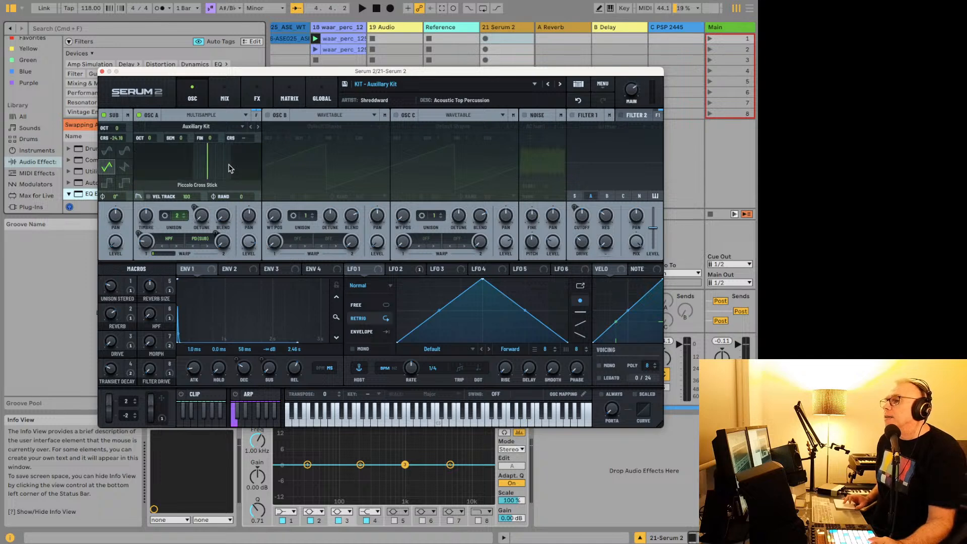
{"action": "left_click", "coordinate": [223, 168]}
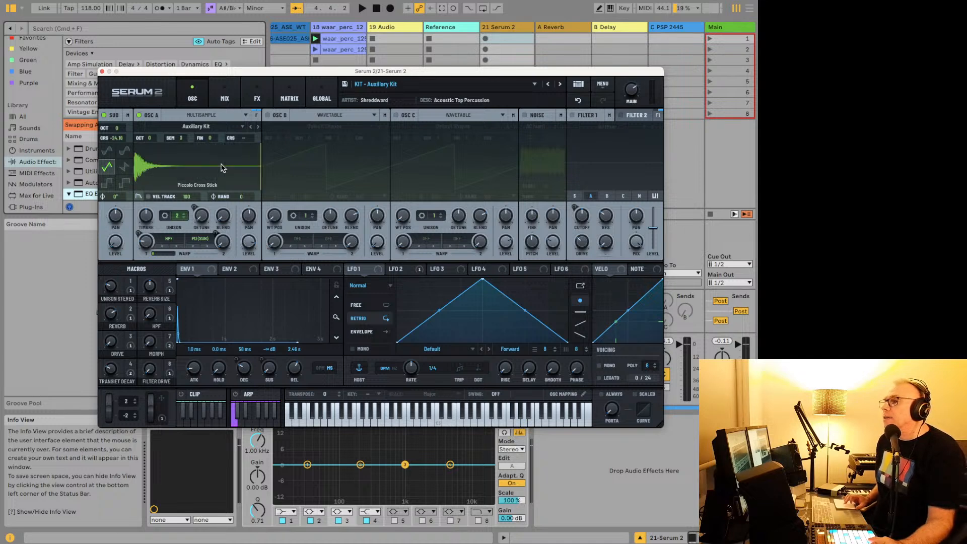
{"action": "left_click", "coordinate": [242, 127]}
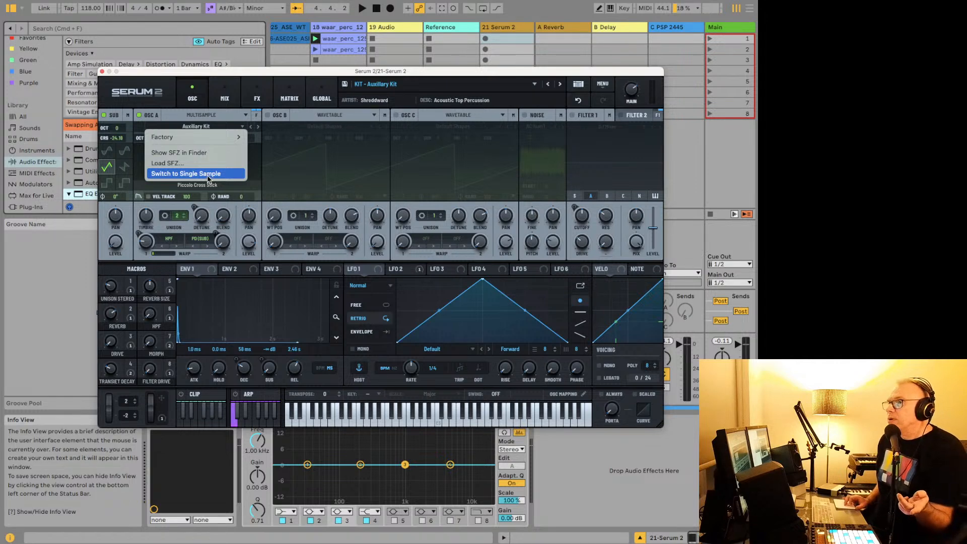
{"action": "left_click", "coordinate": [199, 117]}
{"action": "left_click", "coordinate": [199, 116]}
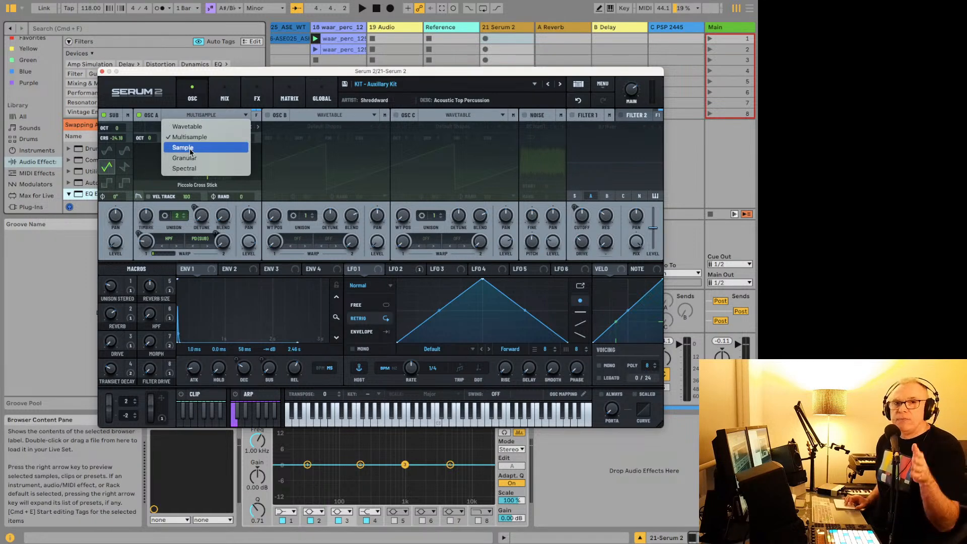
{"action": "left_click", "coordinate": [194, 138]}
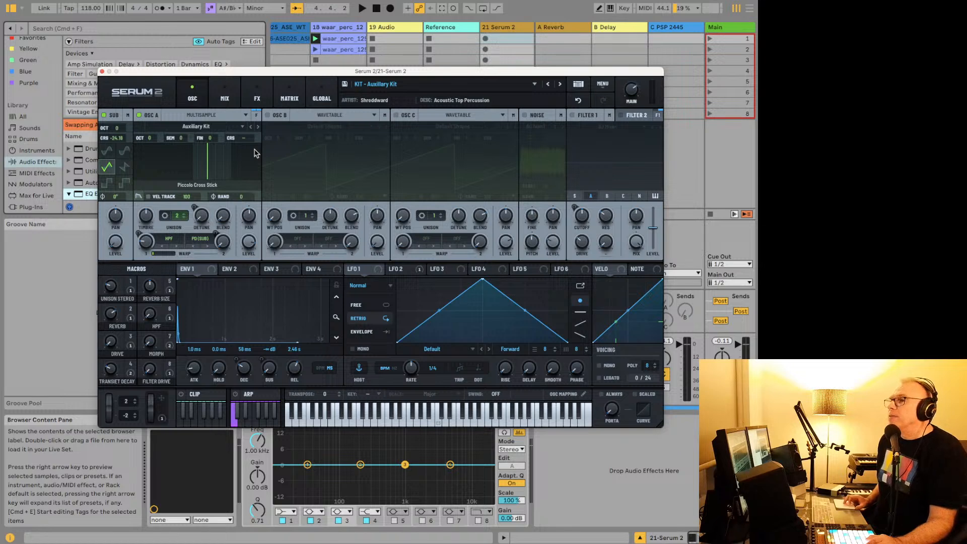
Review the oscillator types available for oscillator B, keeping Wavetable selected.
{"action": "left_click", "coordinate": [314, 116]}
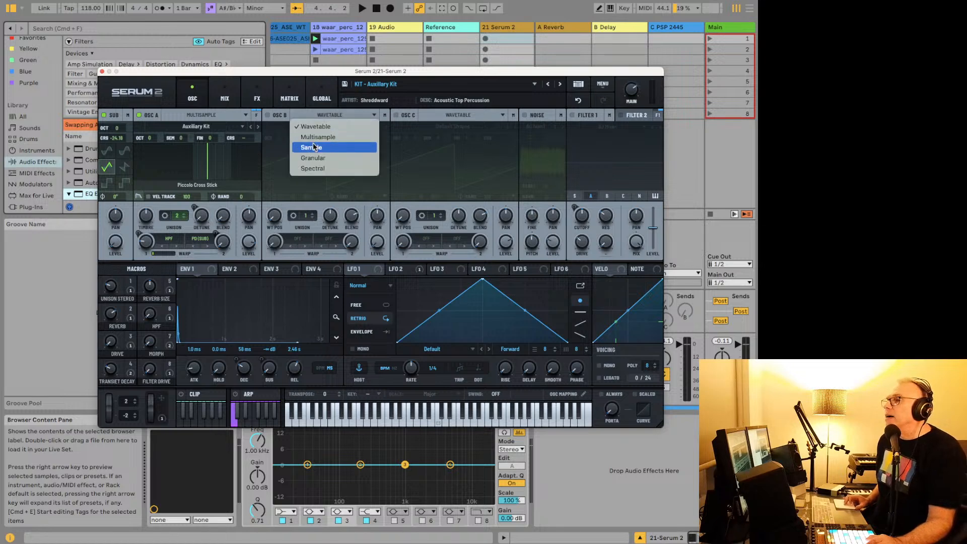
{"action": "left_click", "coordinate": [313, 129]}
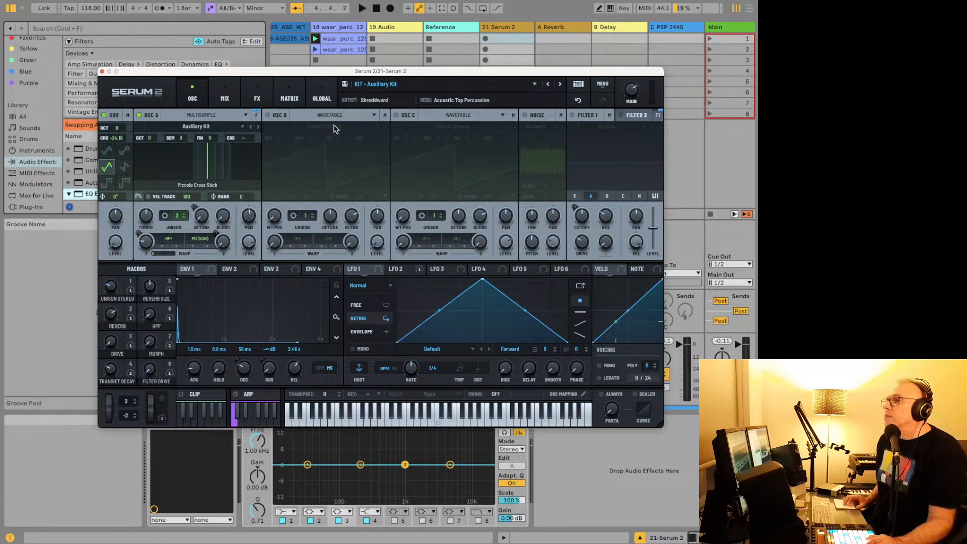
{"action": "left_click", "coordinate": [333, 116]}
{"action": "left_click", "coordinate": [333, 117]}
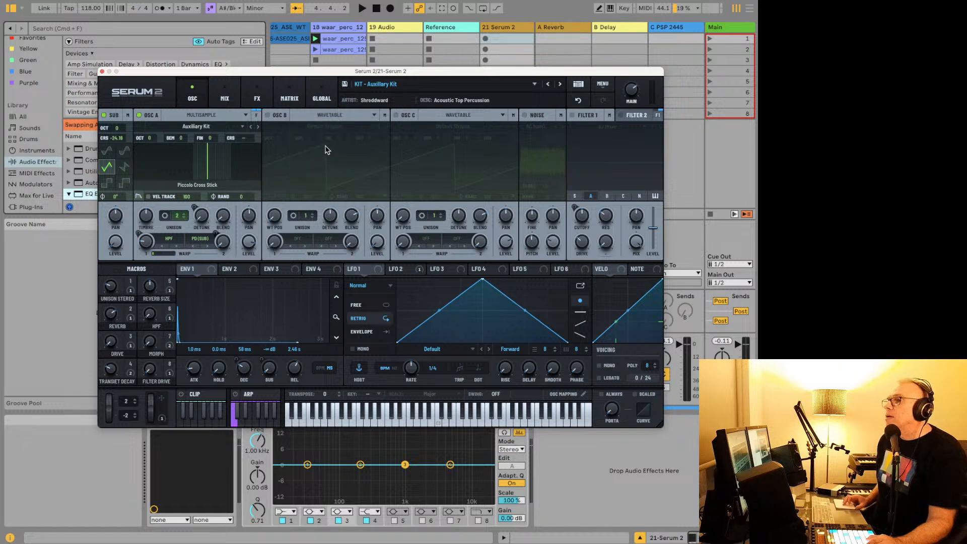
{"action": "left_click", "coordinate": [352, 111]}
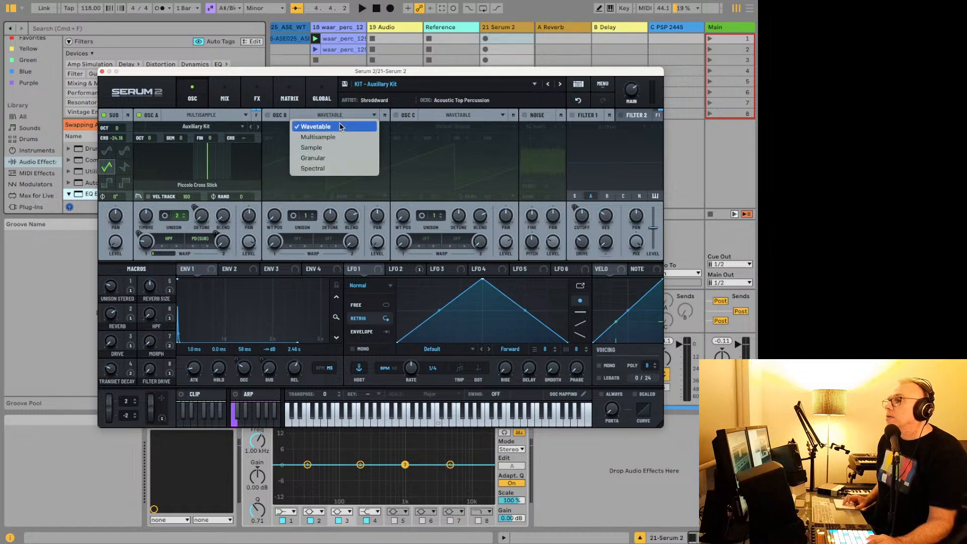
{"action": "left_click", "coordinate": [337, 125]}
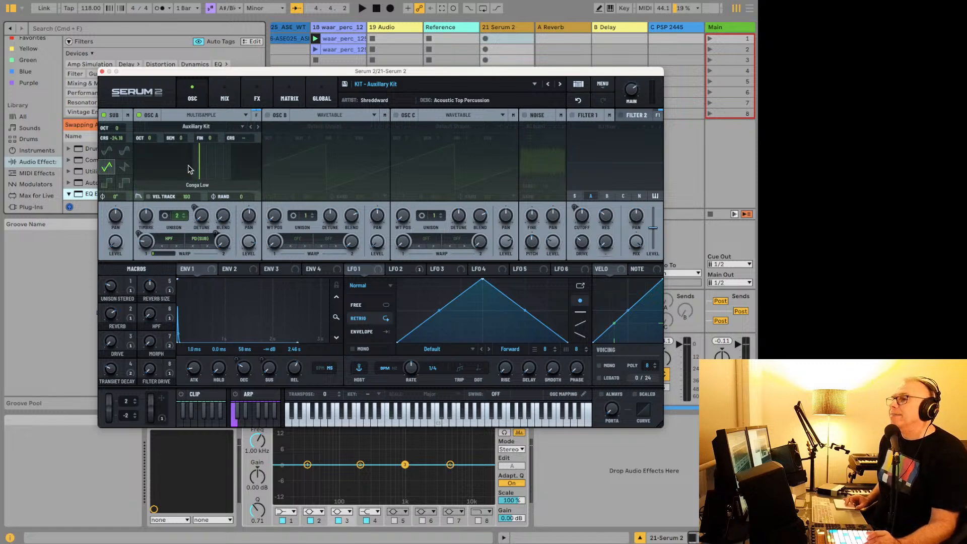
Switch oscillator A's multisample to Bass Pick Palm.
{"action": "left_click", "coordinate": [251, 127]}
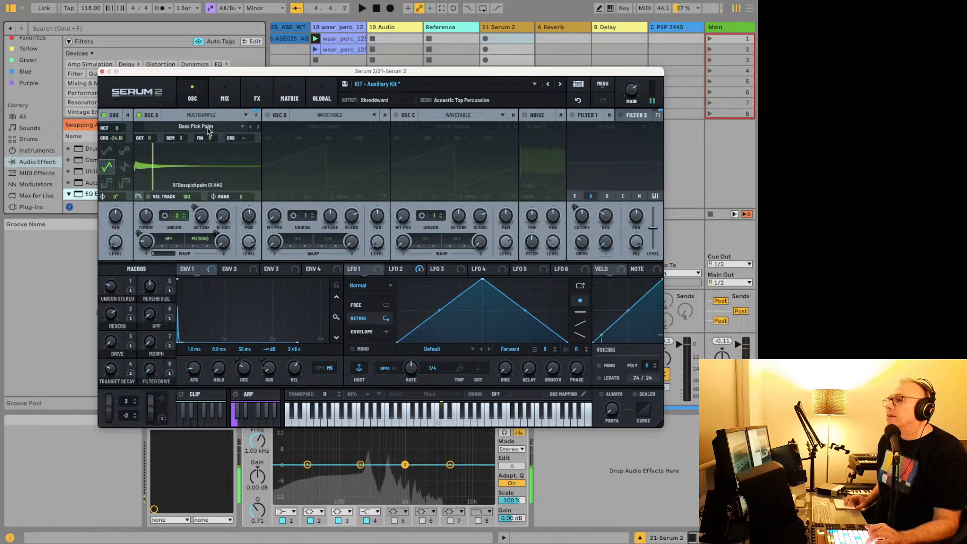
Reload the factory drumkit preset "KIT - Auxillary Kit" to restore oscillator A's original multisample.
{"action": "left_click", "coordinate": [374, 85]}
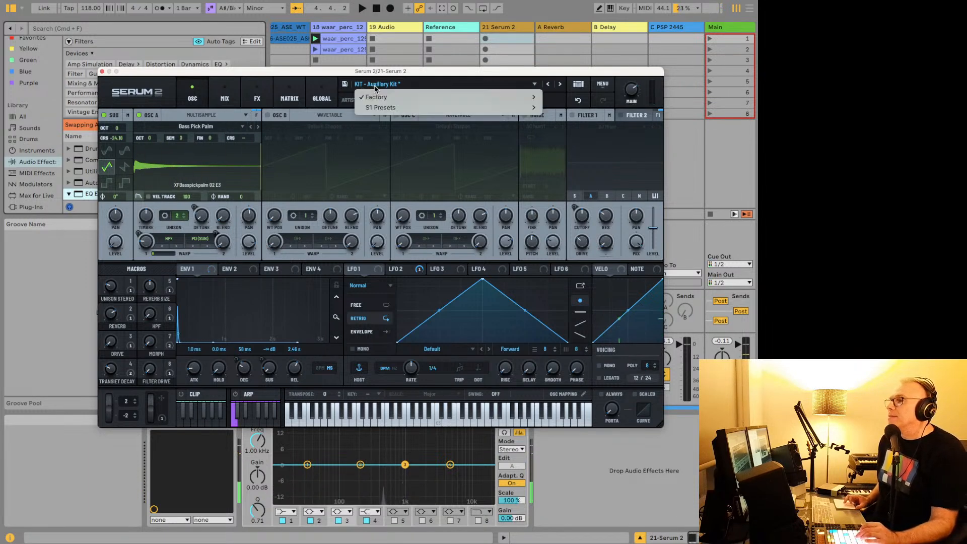
{"action": "mouse_move", "coordinate": [483, 97]}
{"action": "mouse_move", "coordinate": [565, 164]}
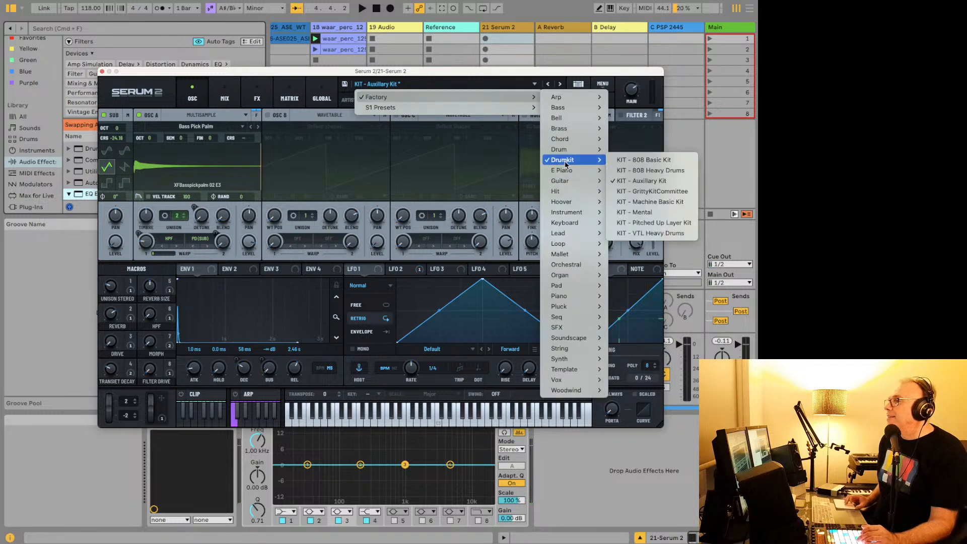
{"action": "left_click", "coordinate": [625, 182]}
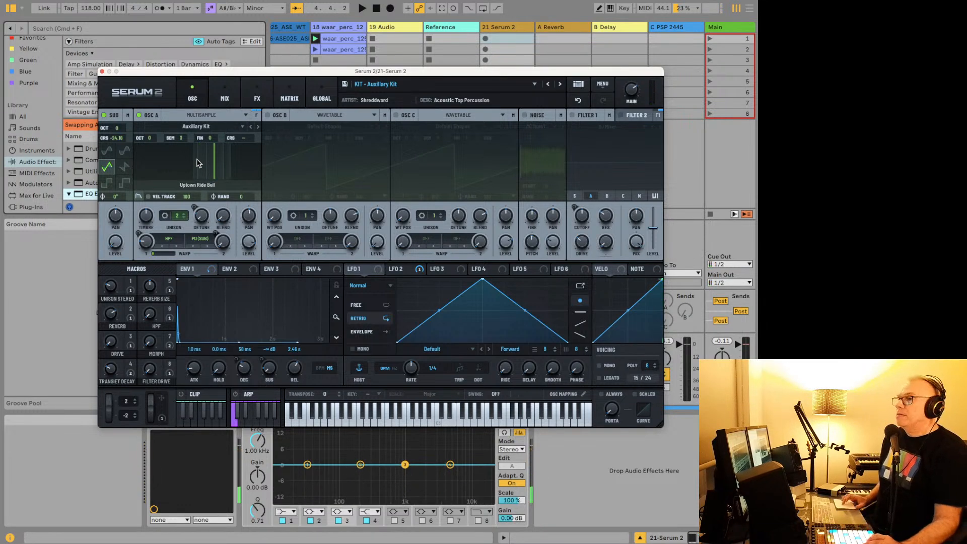
Step forward through the drumkit presets to "KIT - Mental", trying oscillator A as Wavetable in "KIT - Machine Basic Kit" on the way.
{"action": "left_click", "coordinate": [557, 85]}
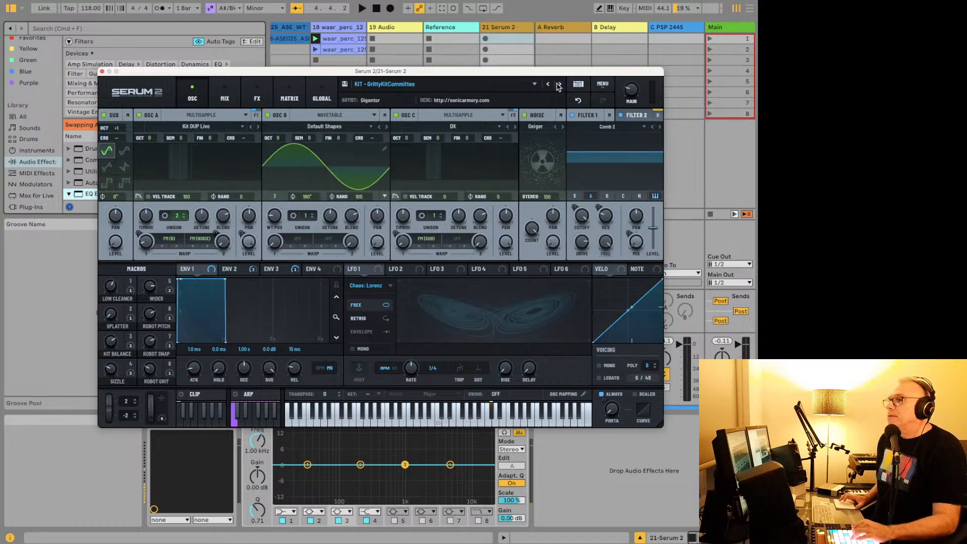
{"action": "left_click", "coordinate": [557, 85]}
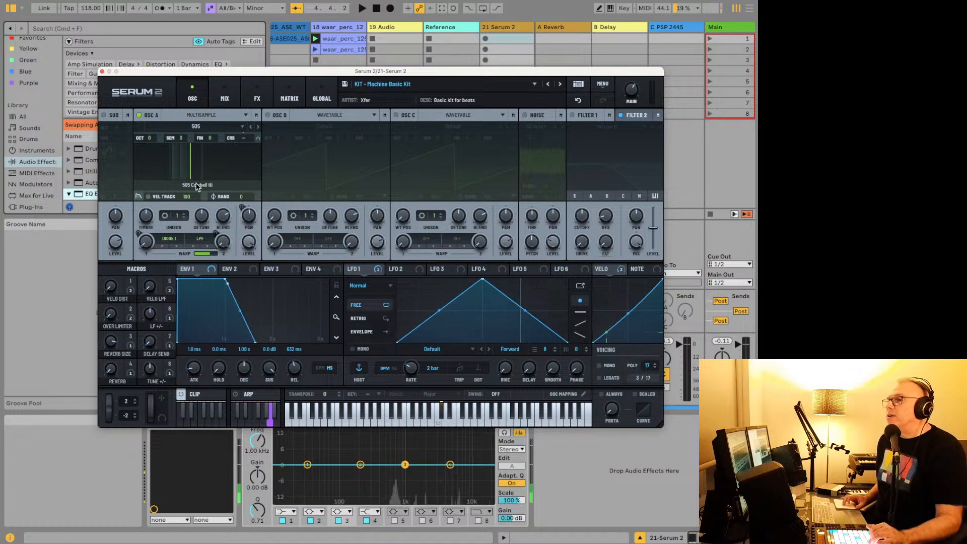
{"action": "left_click", "coordinate": [194, 139]}
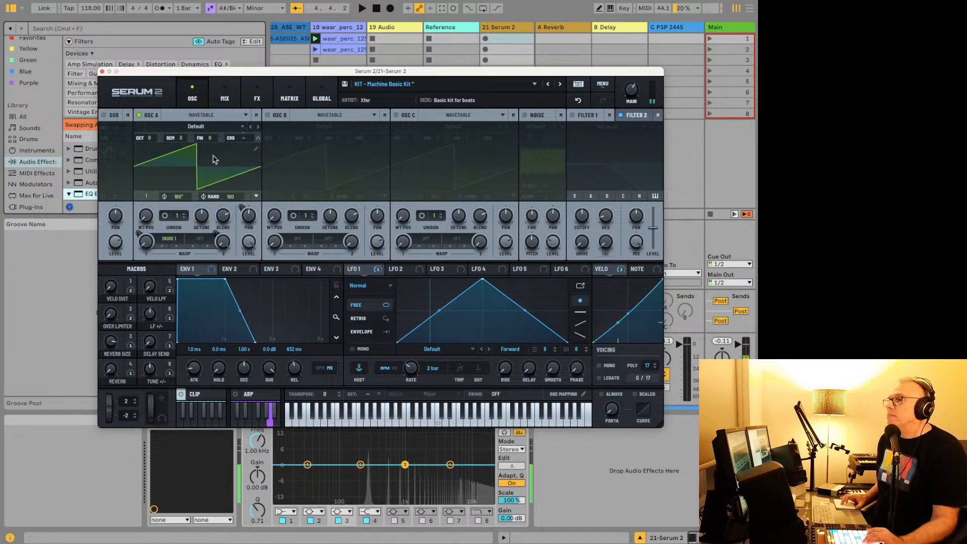
{"action": "left_click", "coordinate": [561, 84]}
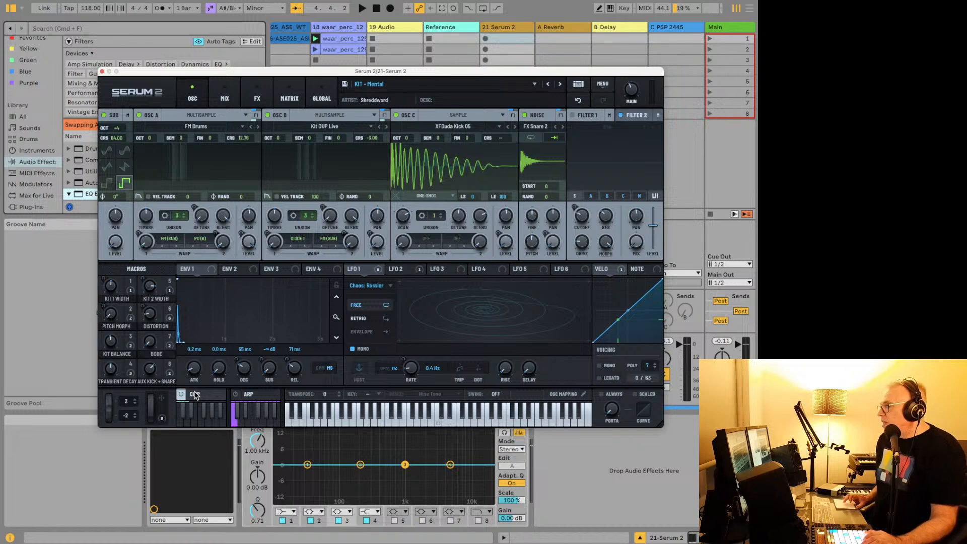
Show the clip editor for "KIT - Mental" and audition its clips 166BPM, Clip 2 and Clip 3.
{"action": "left_click", "coordinate": [194, 394]}
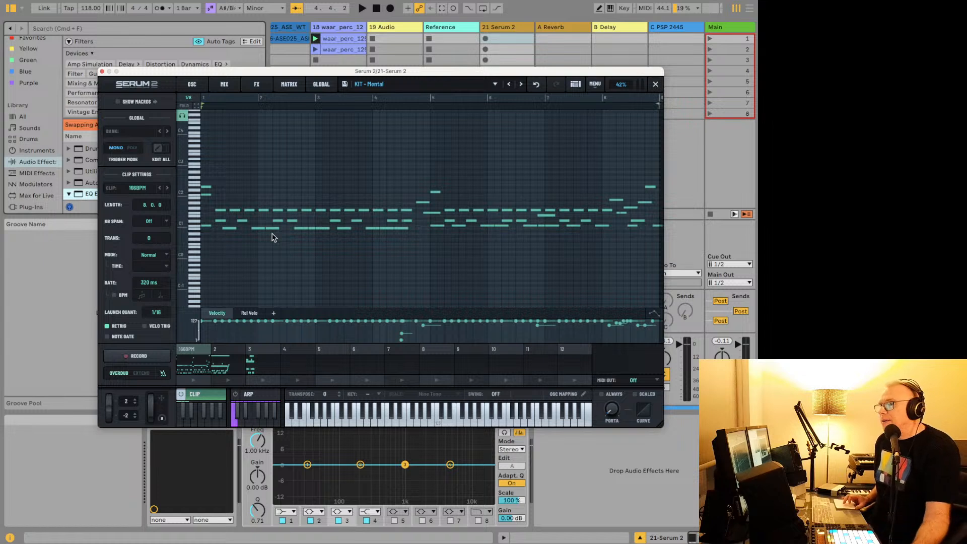
{"action": "left_click", "coordinate": [210, 364]}
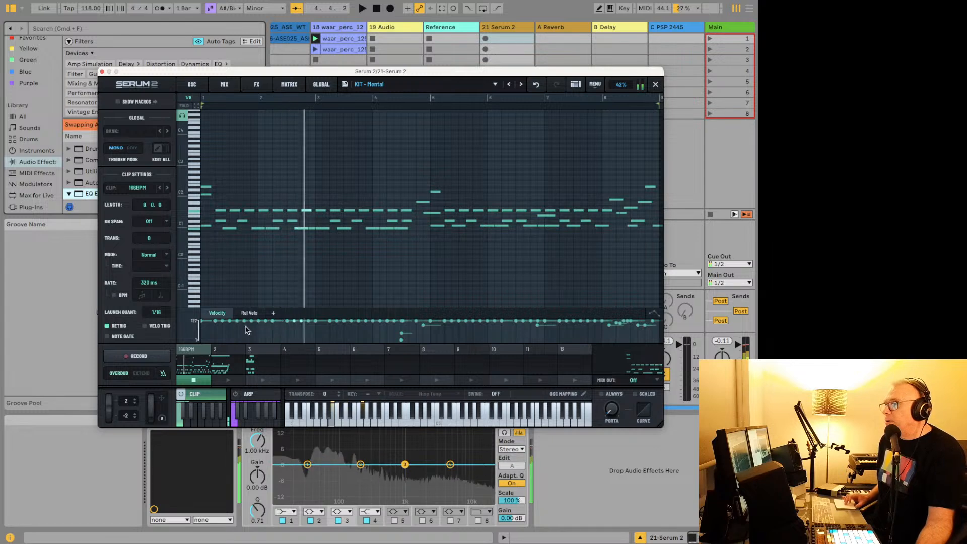
{"action": "left_click", "coordinate": [226, 380]}
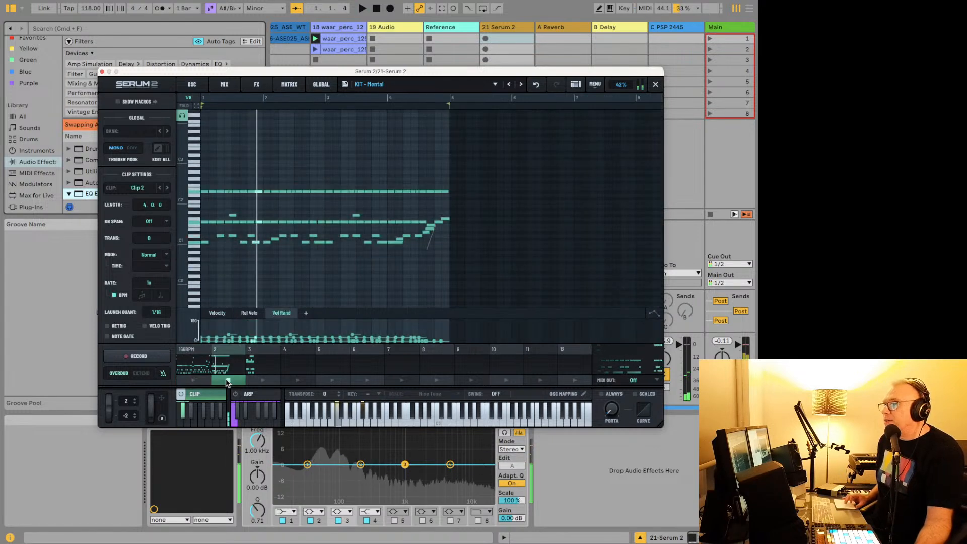
{"action": "left_click", "coordinate": [259, 382]}
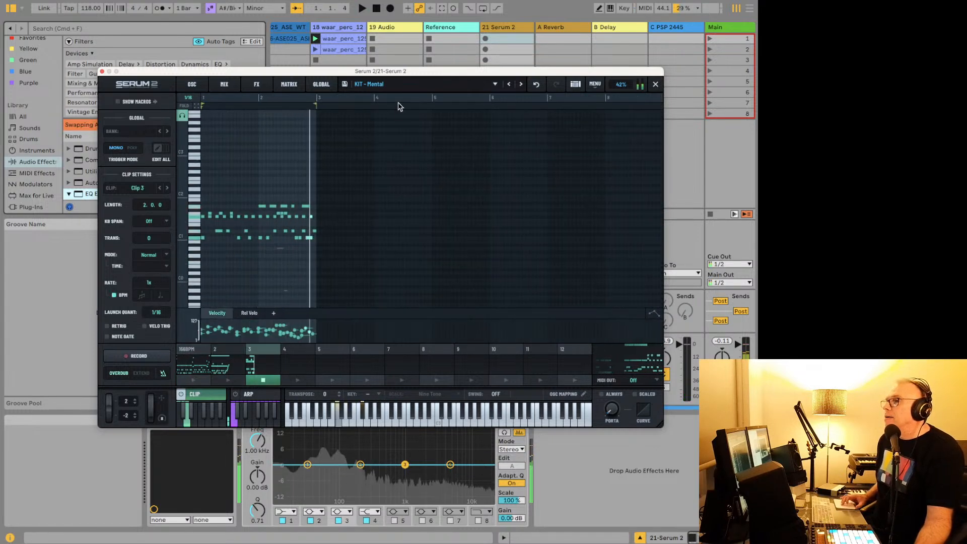
Switch from "KIT - Mental" back to the factory drumkit preset "KIT - Auxillary Kit" while staying in the clip editor.
{"action": "left_click", "coordinate": [396, 83]}
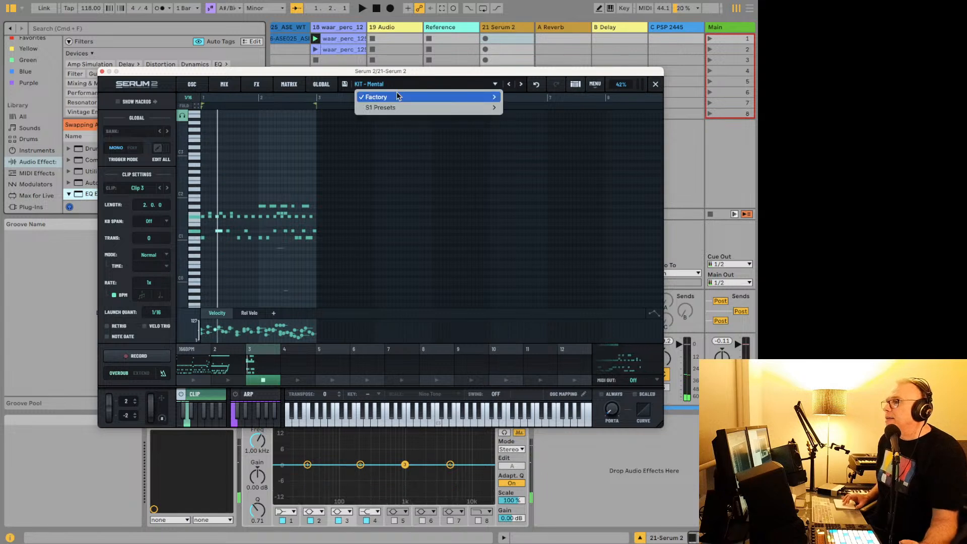
{"action": "mouse_move", "coordinate": [397, 96]}
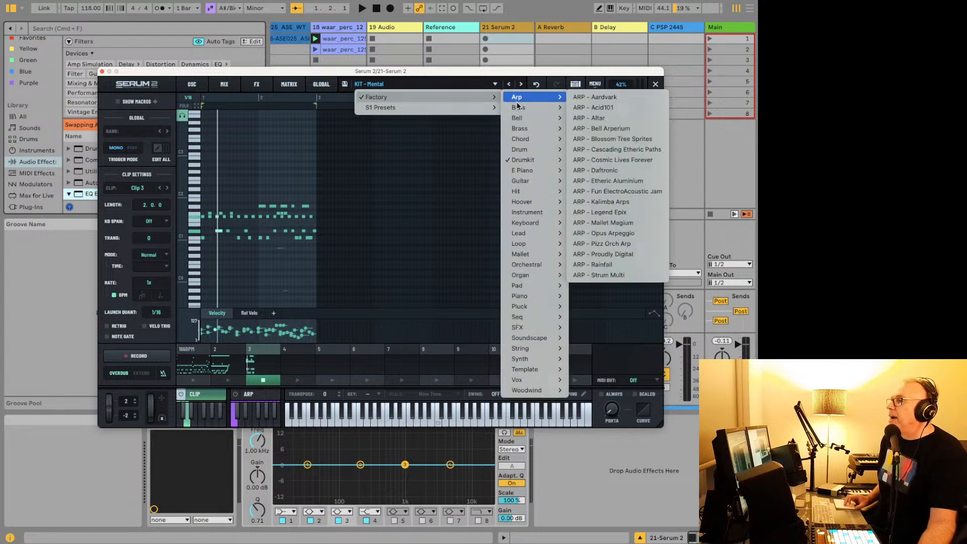
{"action": "mouse_move", "coordinate": [549, 160]}
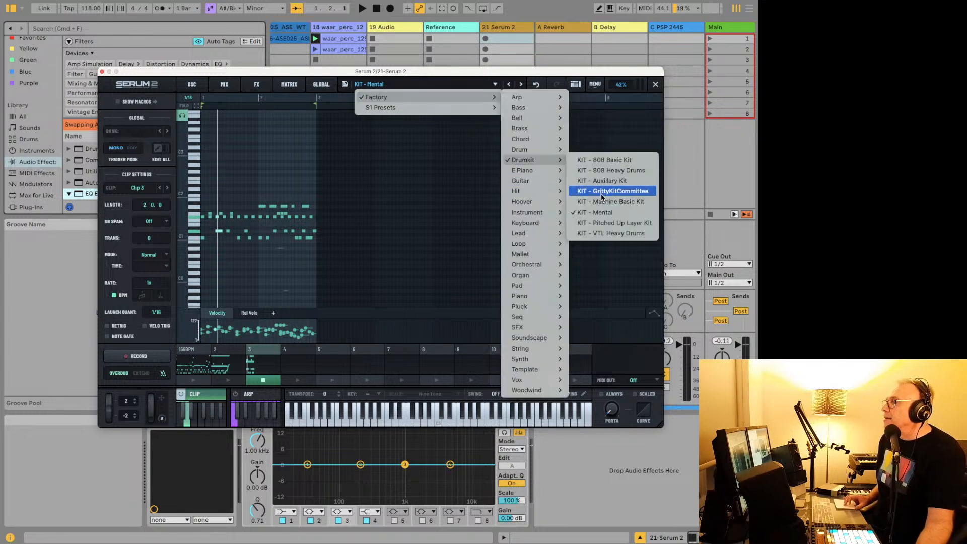
{"action": "left_click", "coordinate": [598, 183]}
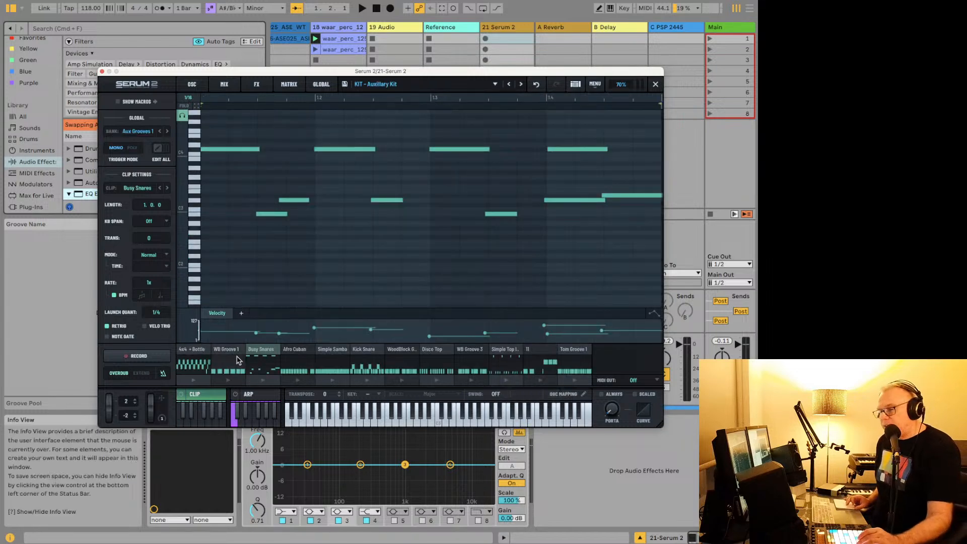
Audition the Aux Grooves 1 clips in sequence from "4x4 + Bottle" to the first WoodBlock groove, then stop playback.
{"action": "left_click", "coordinate": [187, 381]}
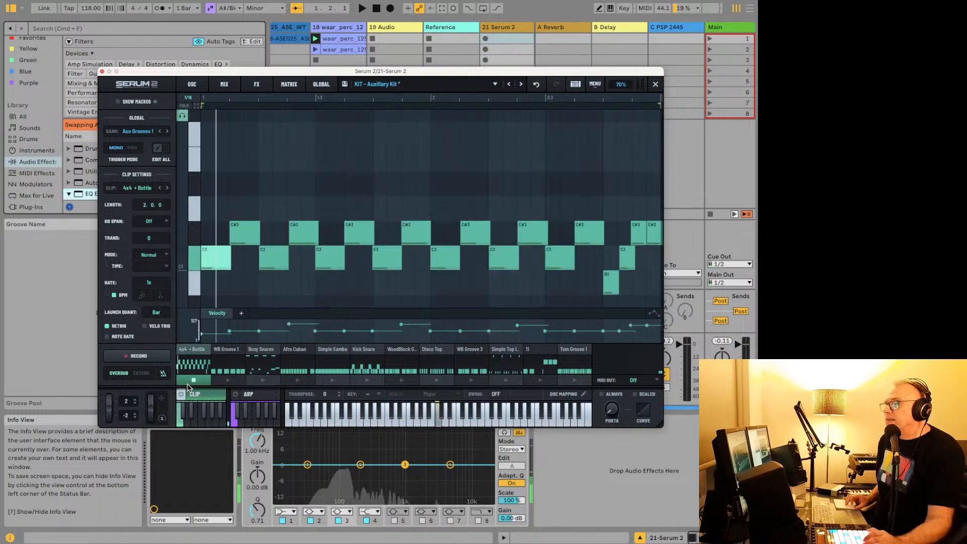
{"action": "left_click", "coordinate": [223, 381]}
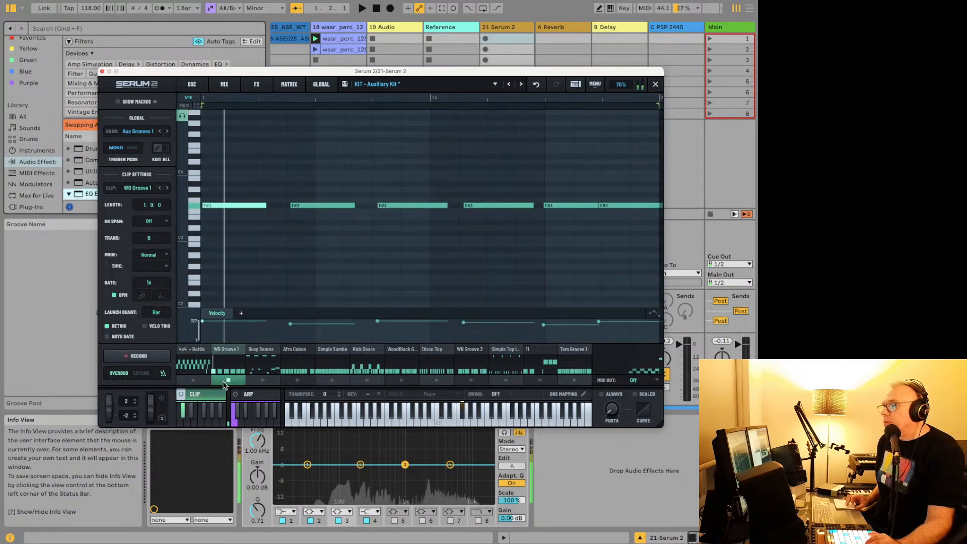
{"action": "left_click", "coordinate": [254, 382]}
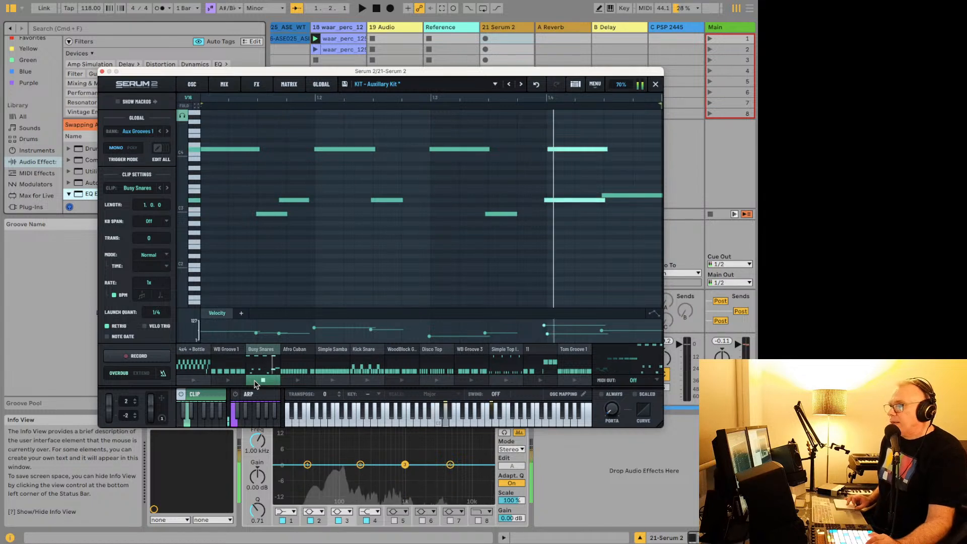
{"action": "left_click", "coordinate": [296, 381]}
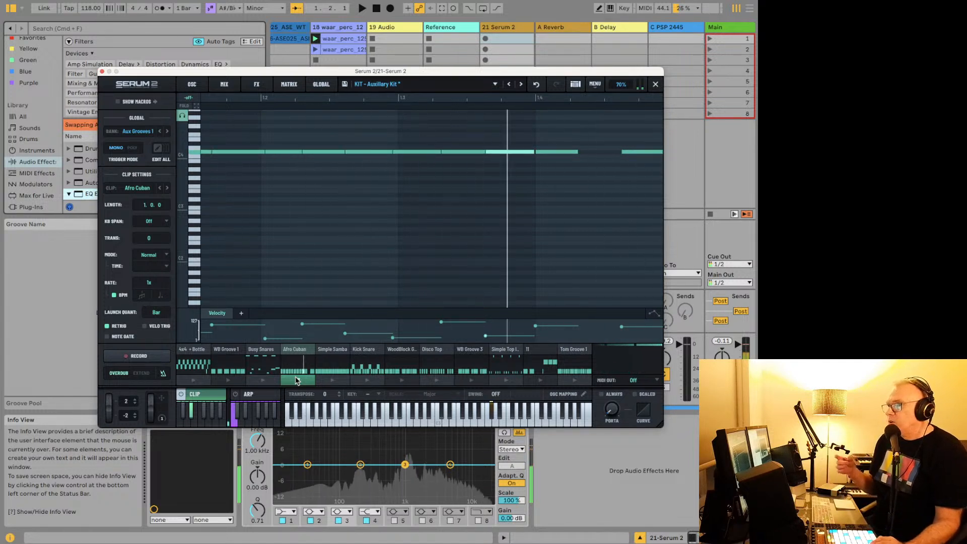
{"action": "left_click", "coordinate": [330, 381]}
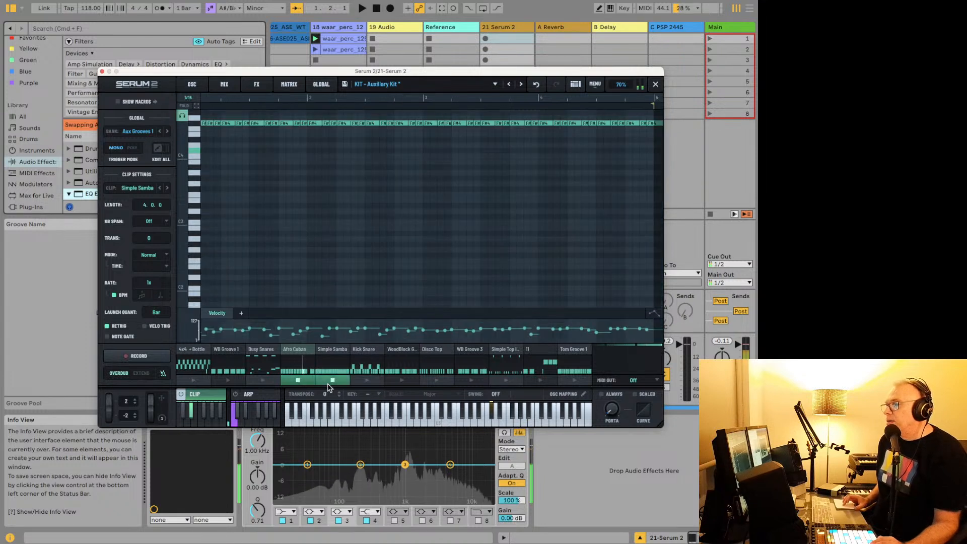
{"action": "left_click", "coordinate": [365, 381]}
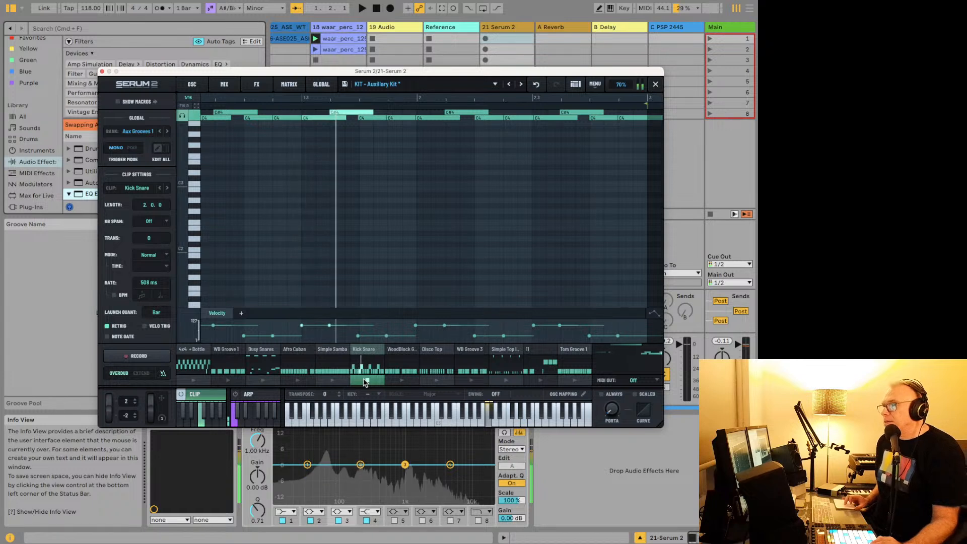
{"action": "left_click", "coordinate": [401, 382]}
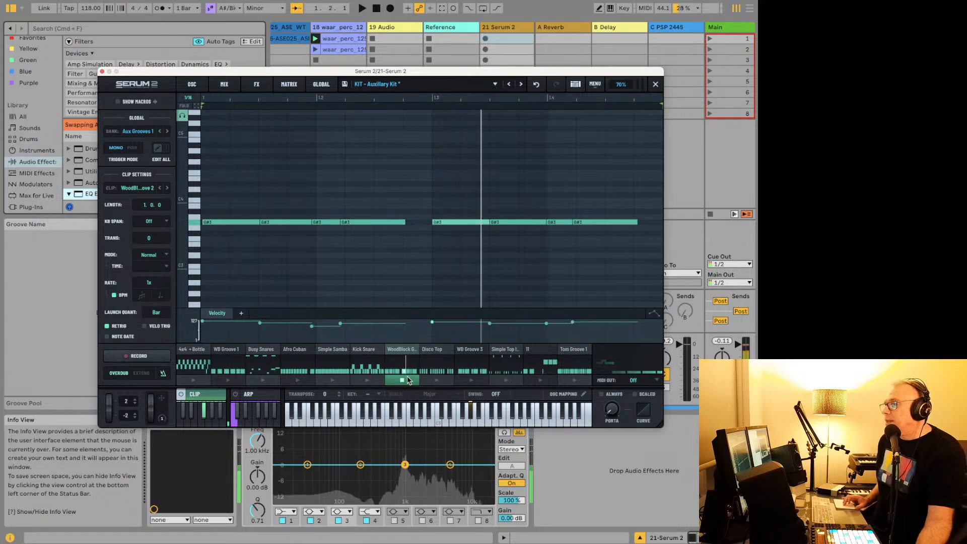
{"action": "left_click", "coordinate": [408, 380]}
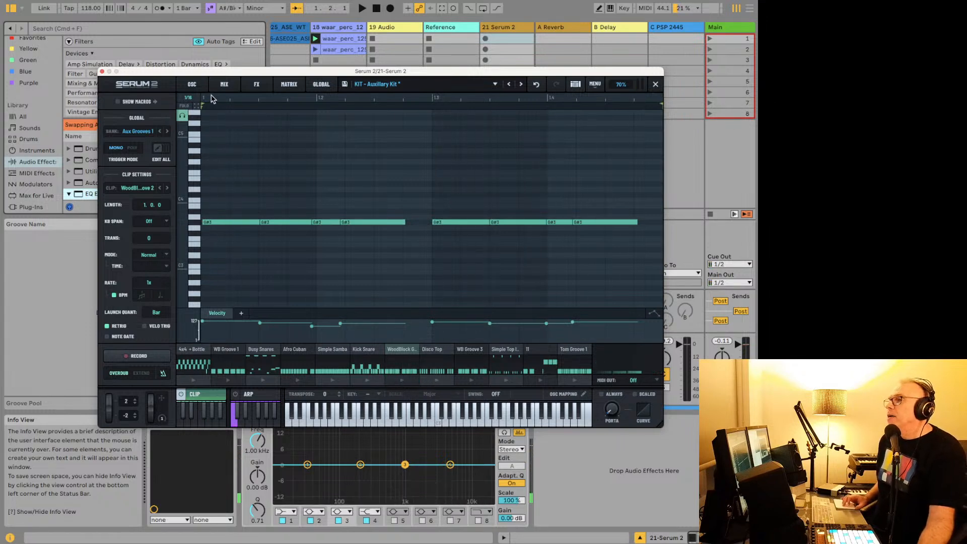
Return to the oscillator view and load the factory string preset "STR - Motion Solina".
{"action": "left_click", "coordinate": [191, 86]}
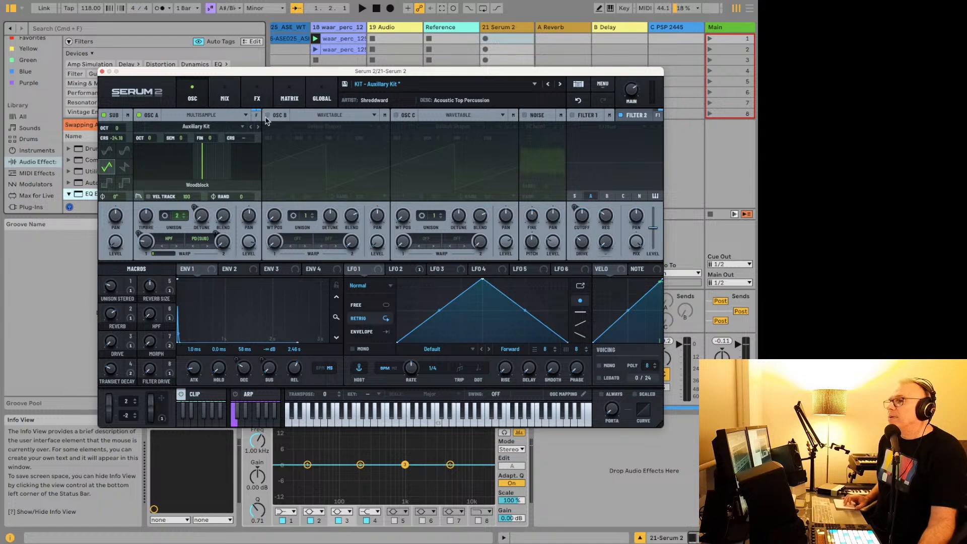
{"action": "left_click", "coordinate": [410, 88]}
{"action": "left_click", "coordinate": [410, 87]}
{"action": "left_click", "coordinate": [410, 87]}
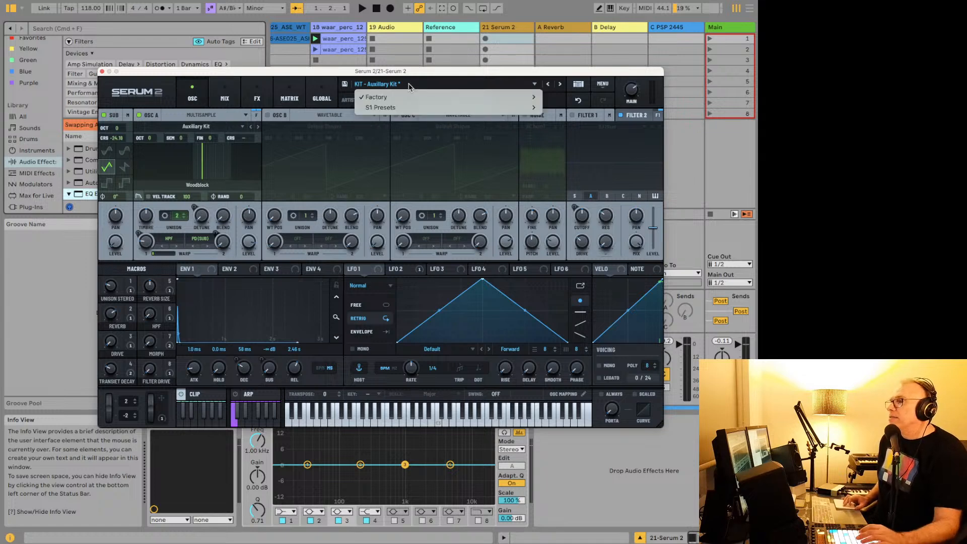
{"action": "left_click", "coordinate": [410, 87]}
{"action": "left_click", "coordinate": [410, 88]}
{"action": "mouse_move", "coordinate": [412, 98]}
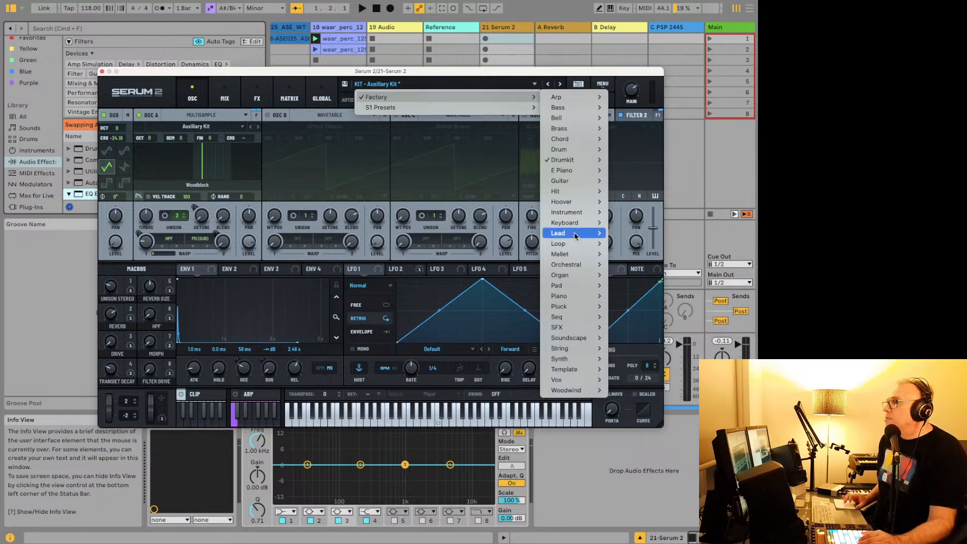
{"action": "mouse_move", "coordinate": [565, 289]}
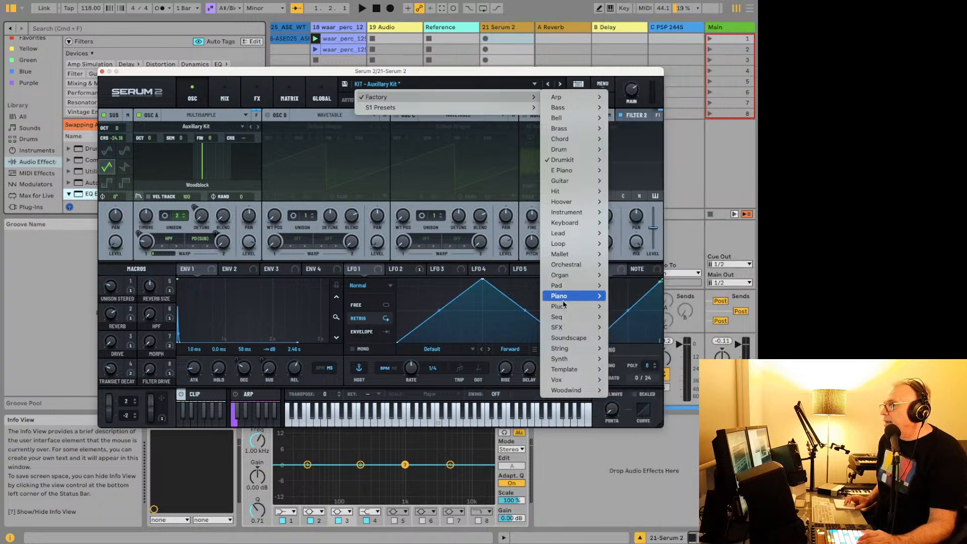
{"action": "mouse_move", "coordinate": [572, 307]}
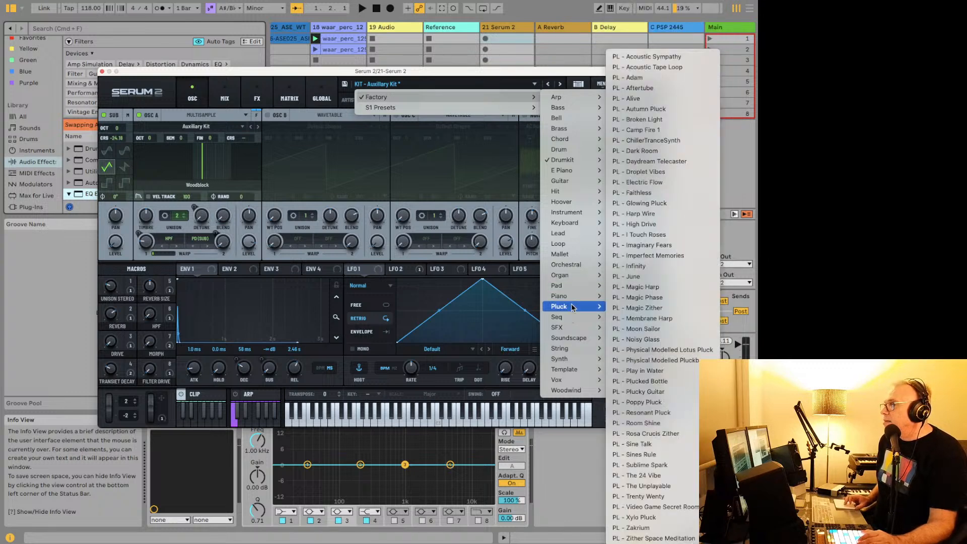
{"action": "mouse_move", "coordinate": [570, 351]}
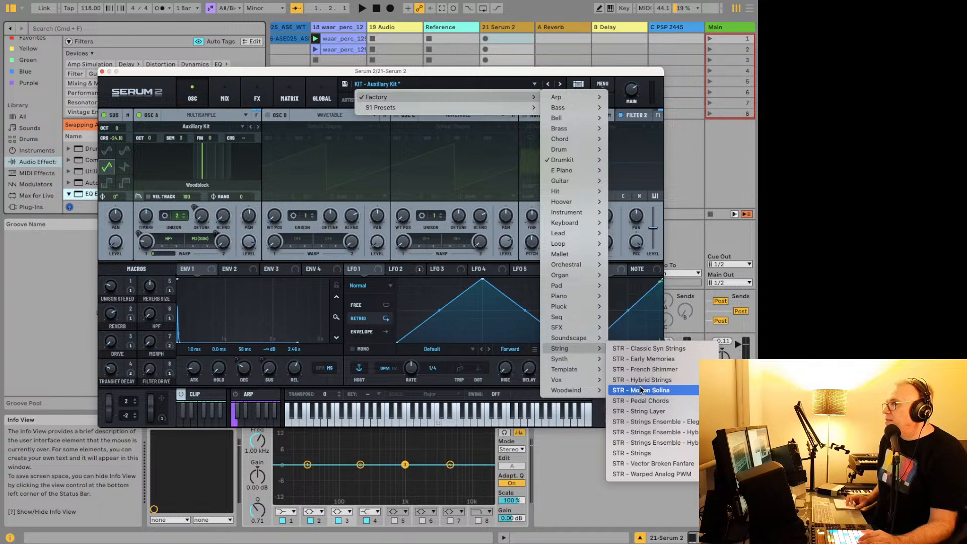
{"action": "left_click", "coordinate": [641, 390]}
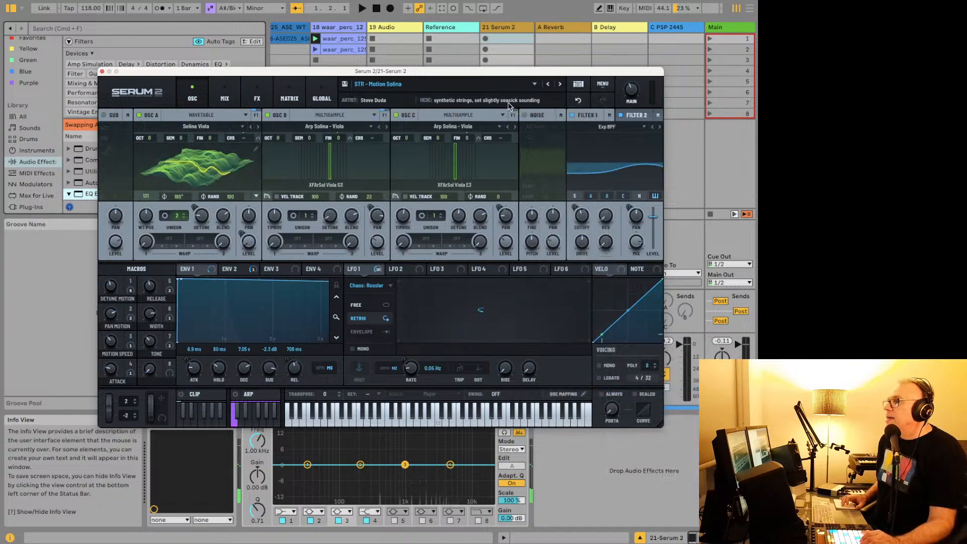
Load the factory organ preset "OR - Organ Also".
{"action": "left_click", "coordinate": [496, 84]}
{"action": "mouse_move", "coordinate": [501, 97]}
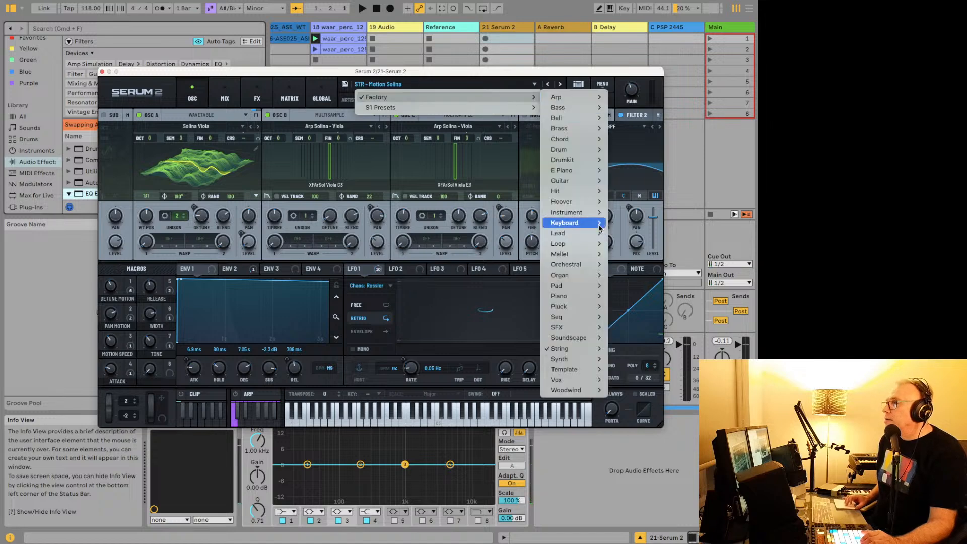
{"action": "mouse_move", "coordinate": [579, 275]}
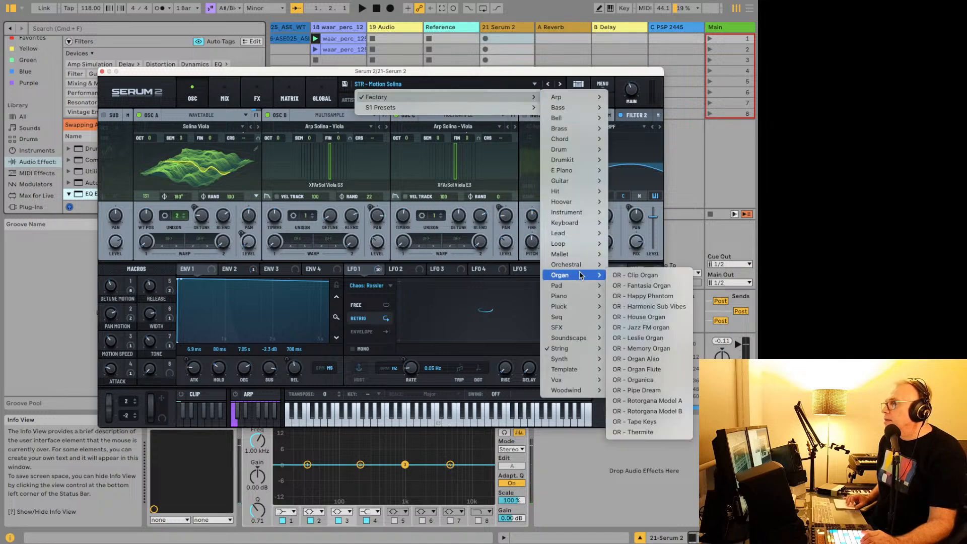
{"action": "left_click", "coordinate": [655, 359]}
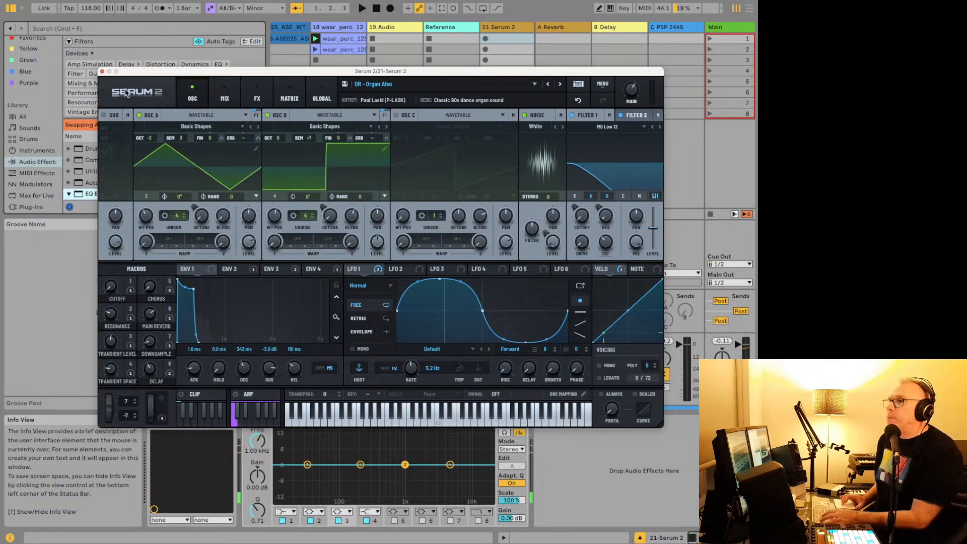
Leave the audio effect swapping mode and search the MIDI effects library for "chord".
{"action": "left_click_drag", "start_coordinate": [156, 73], "coordinate": [246, 16]}
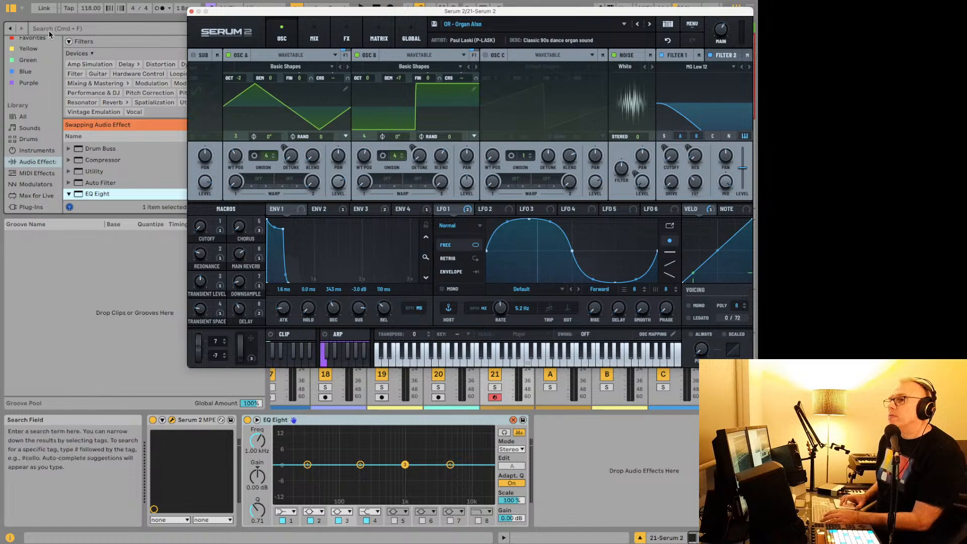
{"action": "left_click", "coordinate": [37, 173]}
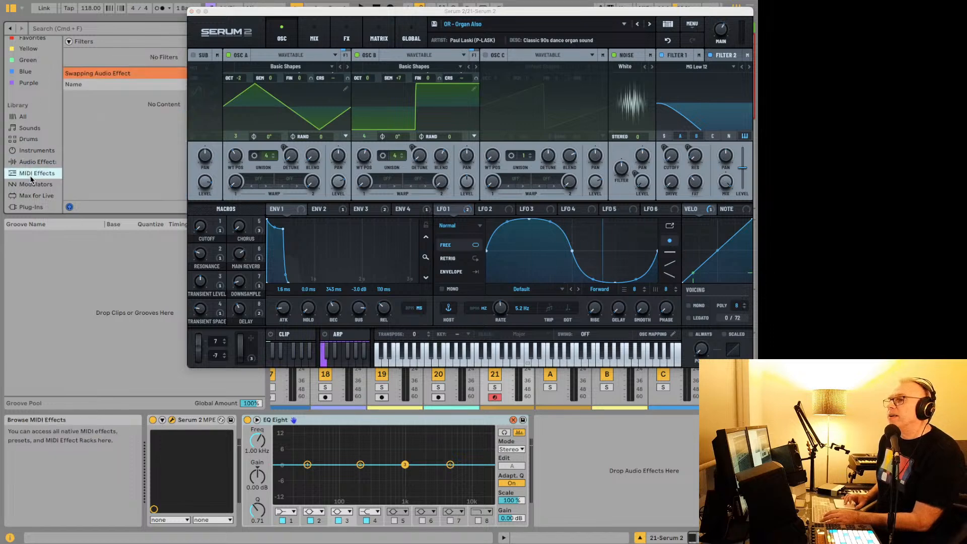
{"action": "left_click", "coordinate": [73, 28]}
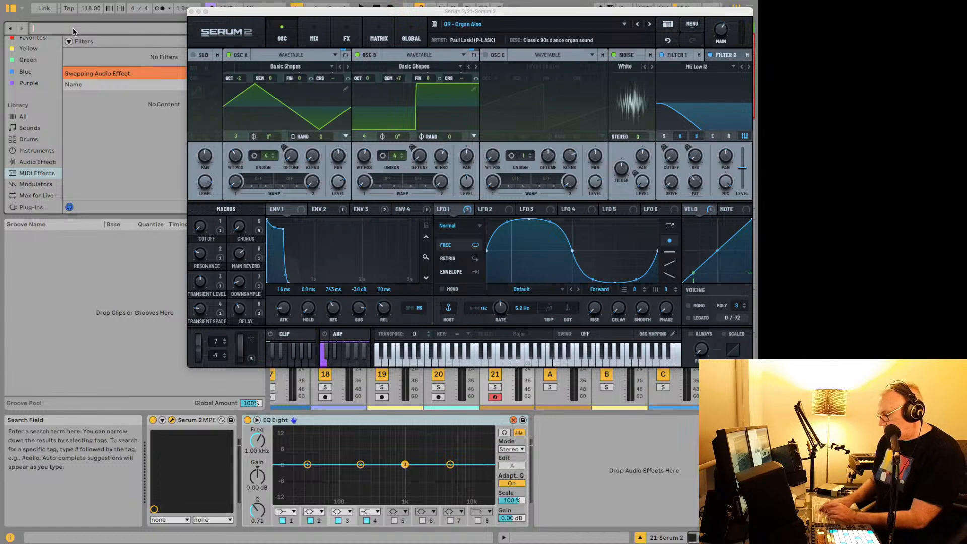
{"action": "type", "text": "chord"}
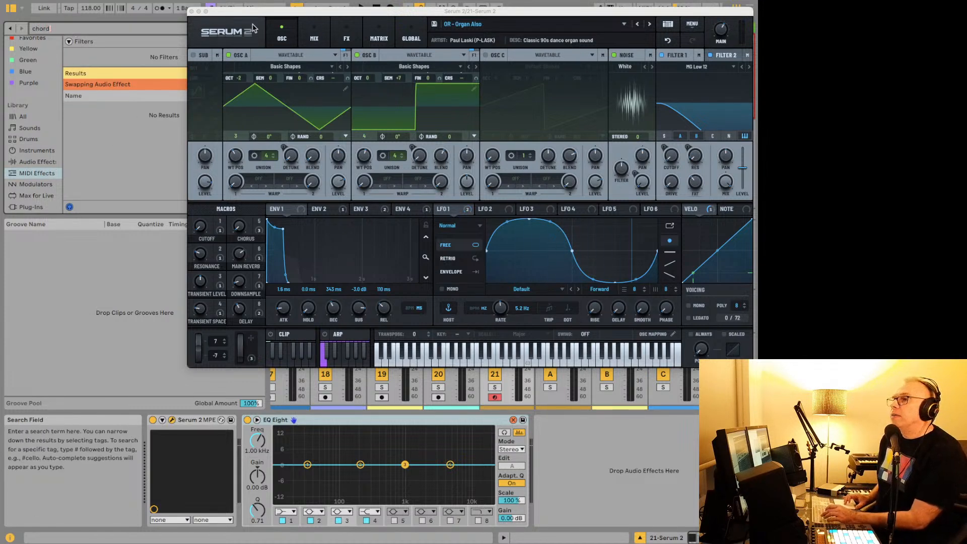
{"action": "left_click_drag", "start_coordinate": [251, 10], "coordinate": [160, 100]}
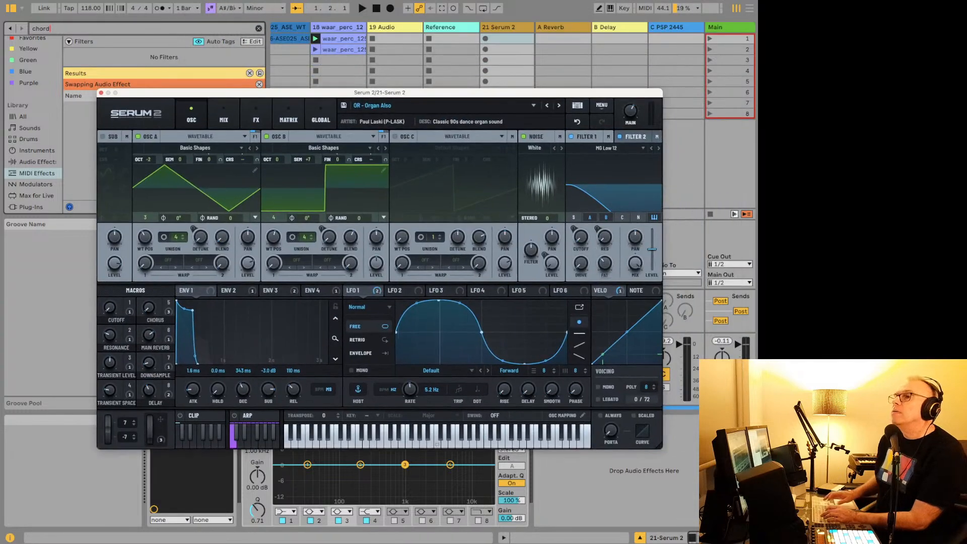
{"action": "left_click", "coordinate": [260, 84]}
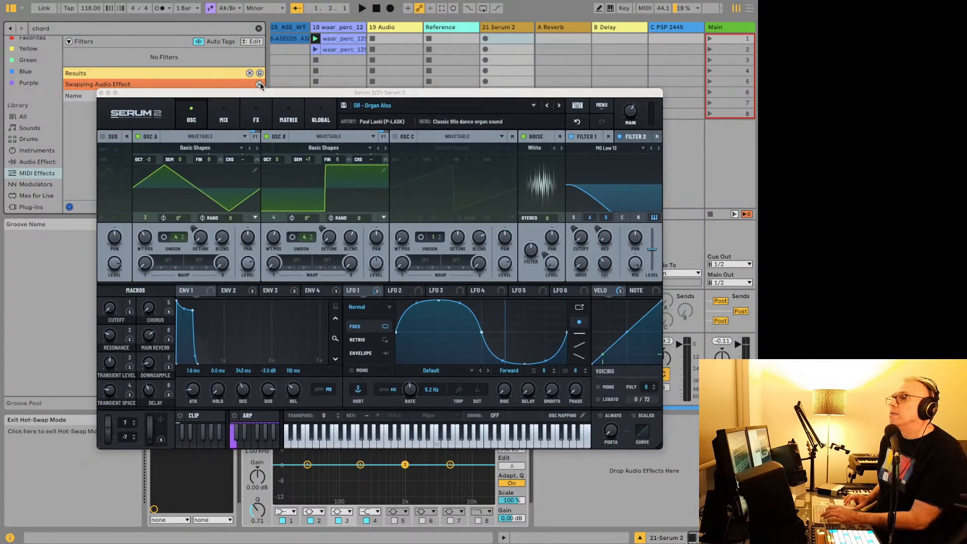
{"action": "left_click_drag", "start_coordinate": [260, 92], "coordinate": [368, 74]}
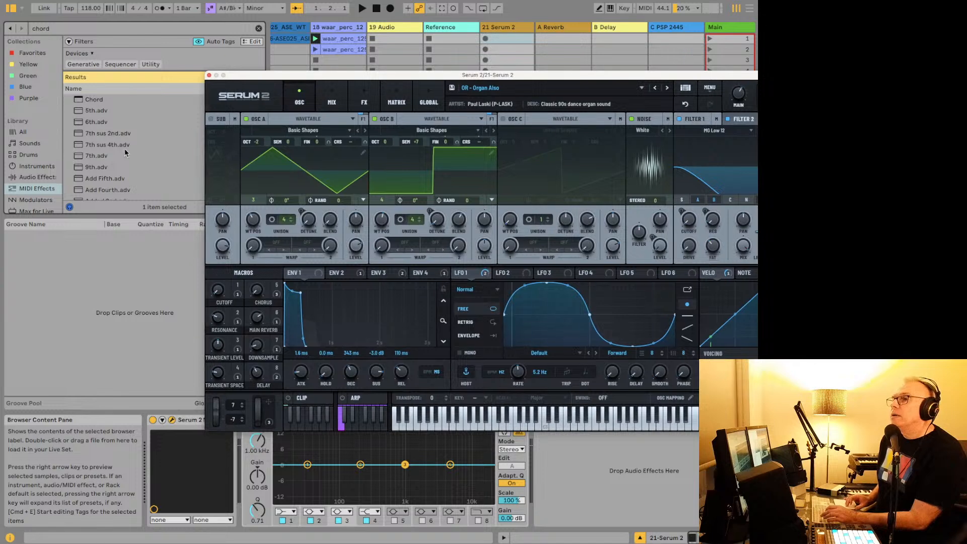
{"action": "scroll", "coordinate": [123, 149], "scroll_direction": "down", "scroll_amount": 5}
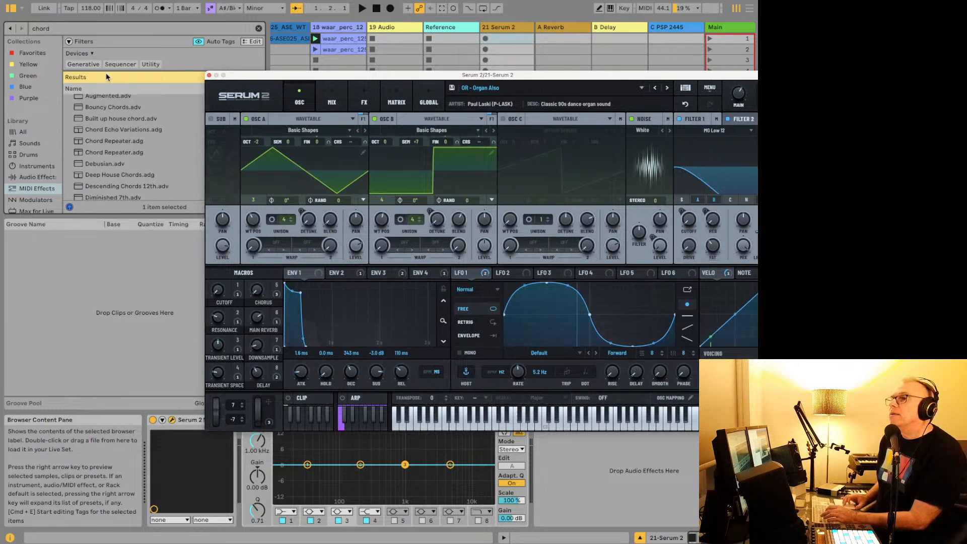
Narrow the search to "chord house", load "Built up house chord.adv" onto the Serum 2 track and move the synth window clear of the device chain.
{"action": "left_click", "coordinate": [92, 27]}
{"action": "type", "text": "house"}
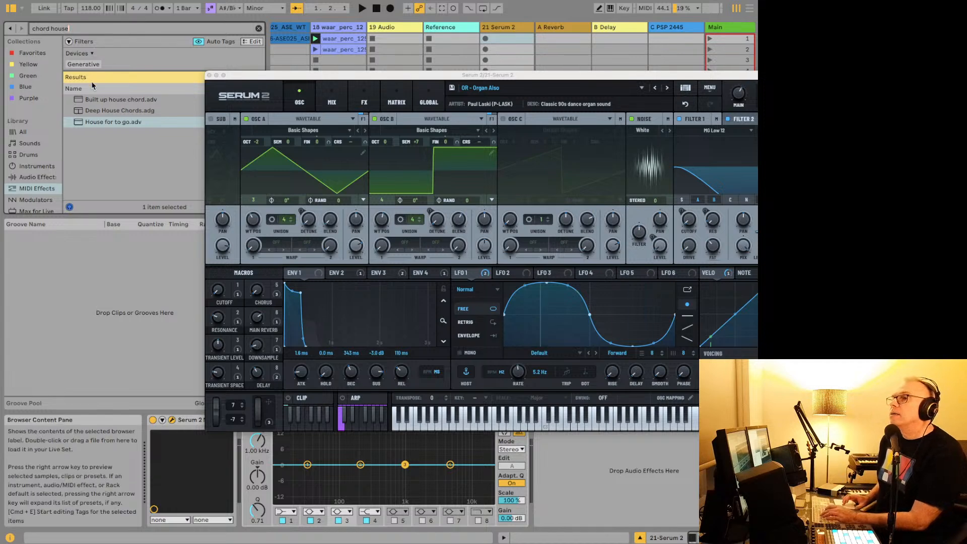
{"action": "double_click", "coordinate": [99, 101]}
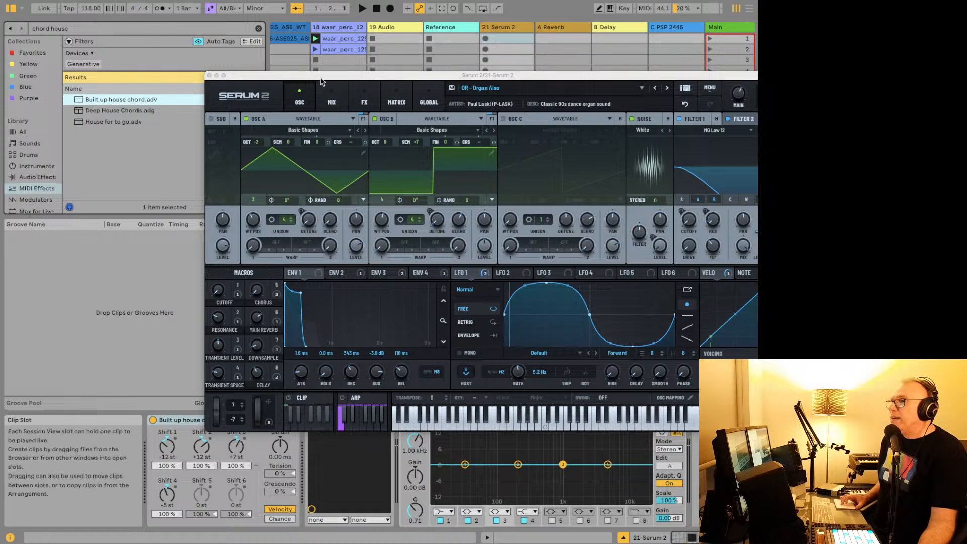
{"action": "left_click_drag", "start_coordinate": [321, 75], "coordinate": [286, 1]}
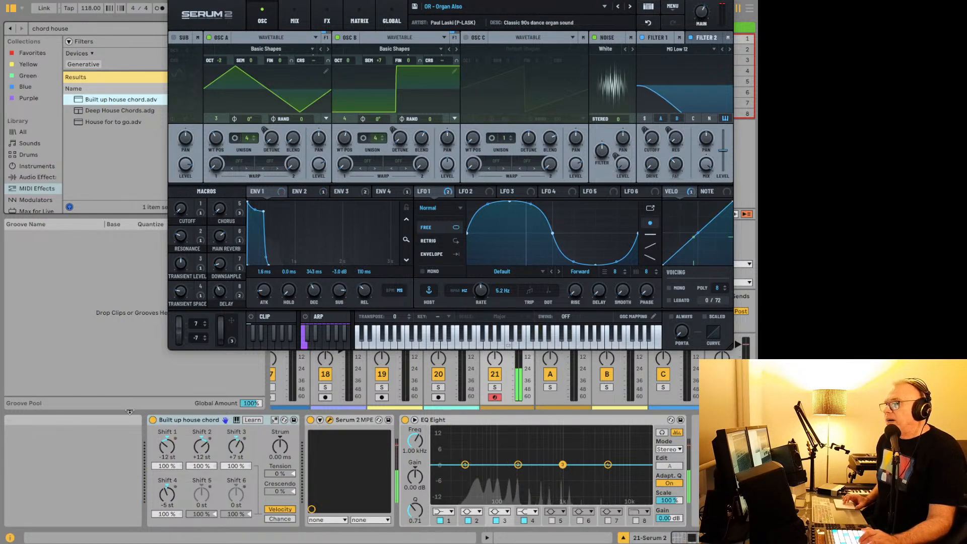
Audition the organ presets from "OR - Organ Flute" through to "OR - Rotorgana Model A", toggling the house chord device to compare.
{"action": "left_click", "coordinate": [152, 420]}
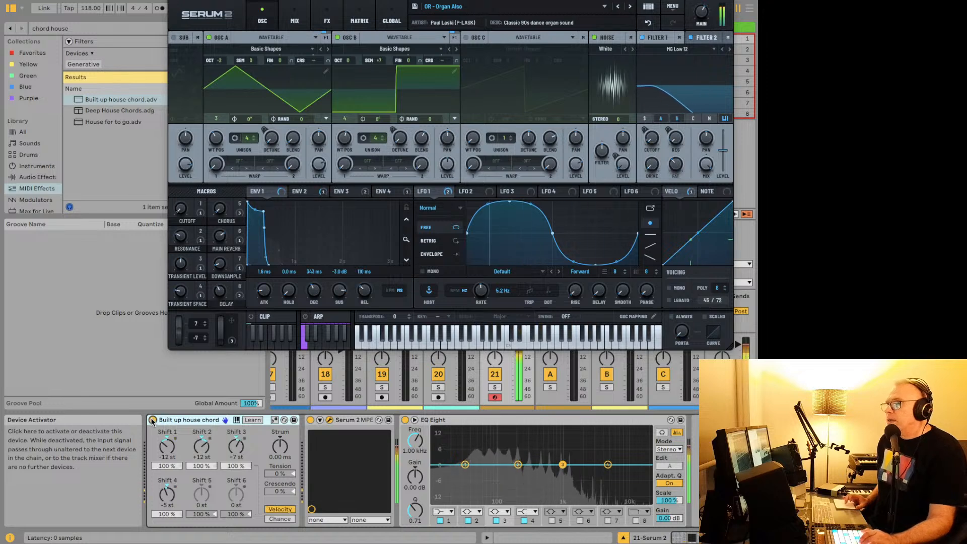
{"action": "left_click", "coordinate": [628, 7]}
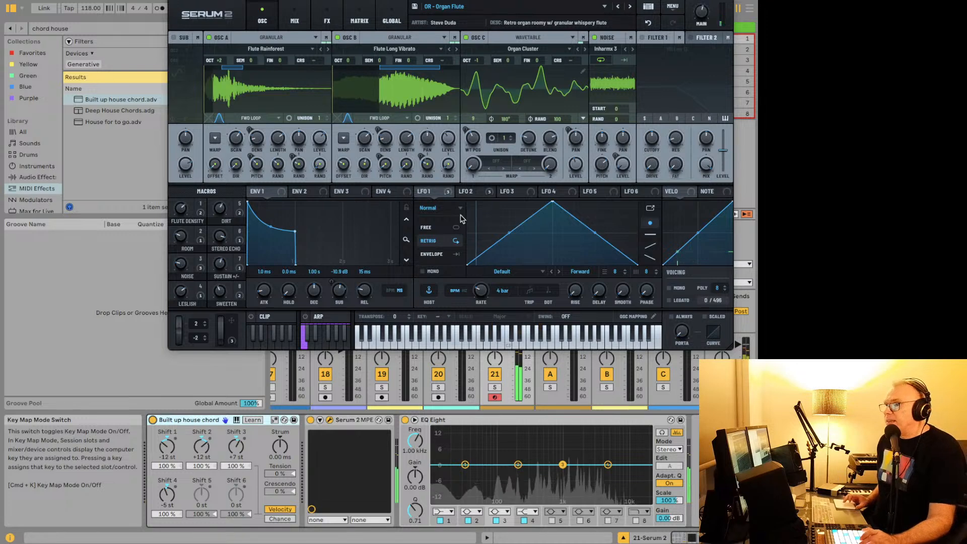
{"action": "left_click", "coordinate": [628, 7]}
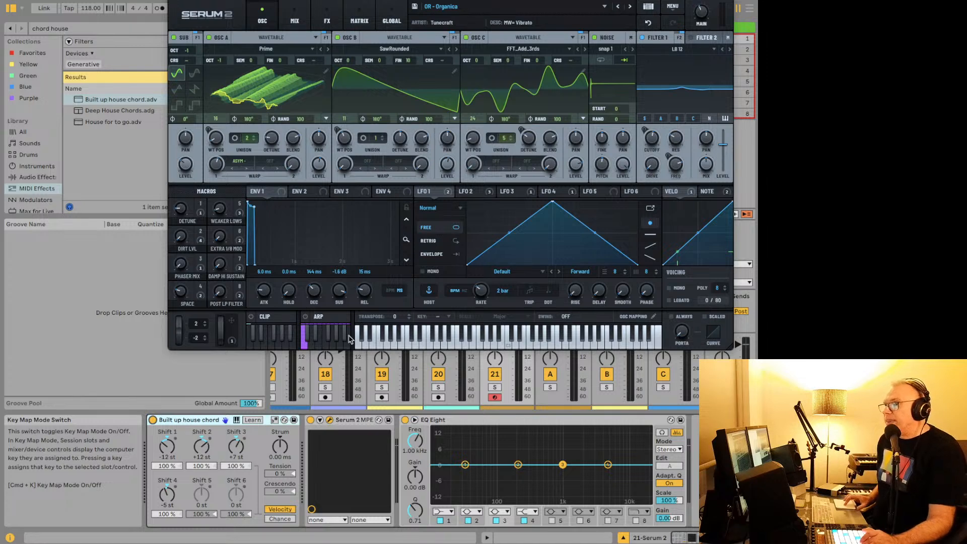
{"action": "left_click", "coordinate": [153, 422]}
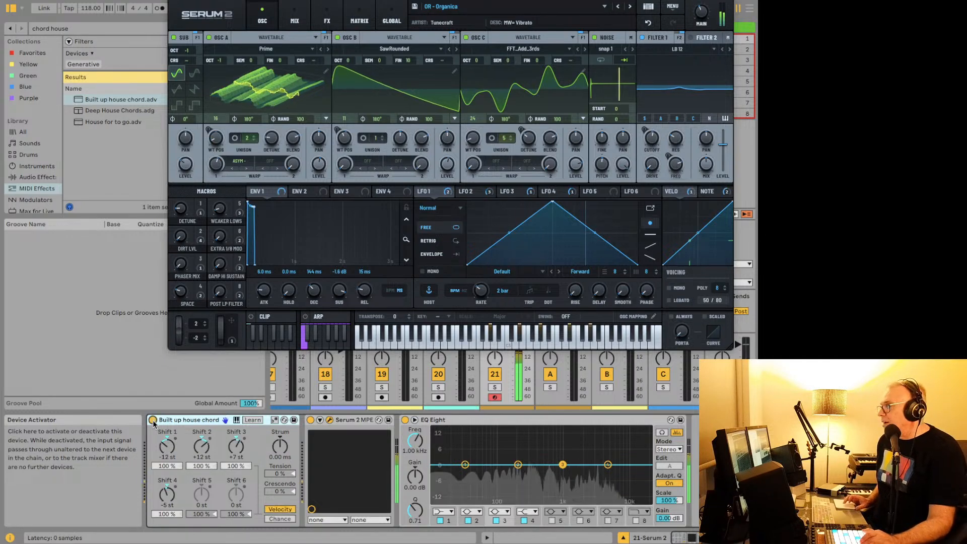
{"action": "left_click", "coordinate": [629, 7]}
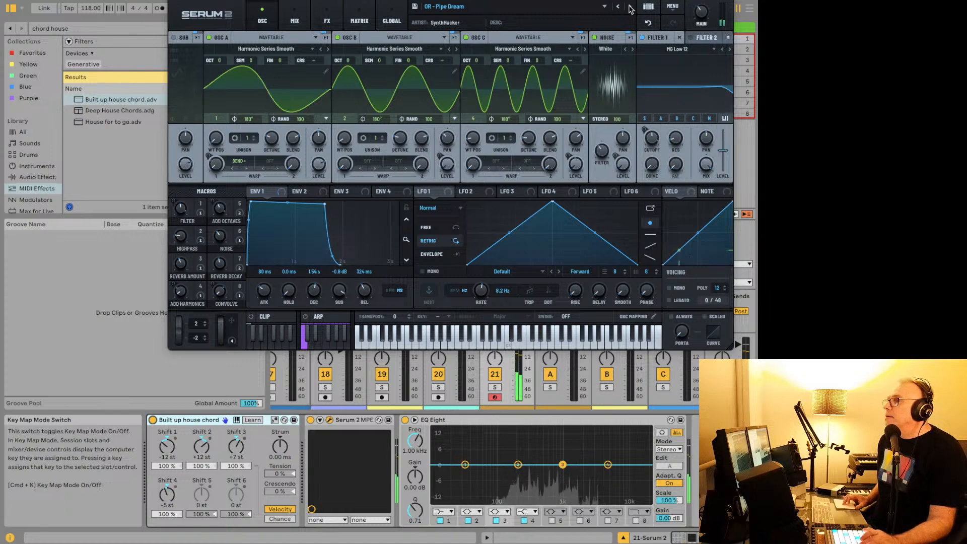
{"action": "left_click", "coordinate": [630, 8]}
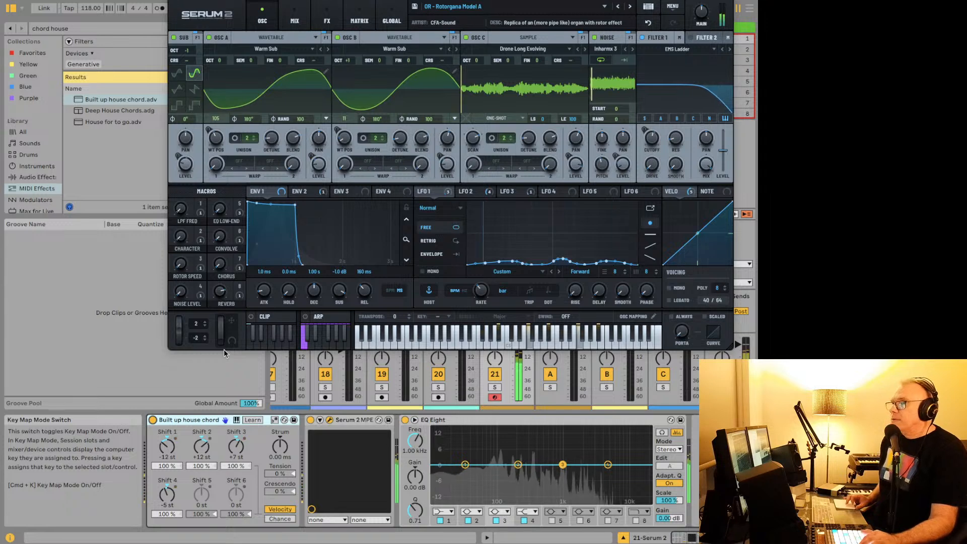
Bypass the house chord device and, in oscillator A's unison settings, try the Center-12 stack before setting it to Center-24.
{"action": "left_click", "coordinate": [153, 420]}
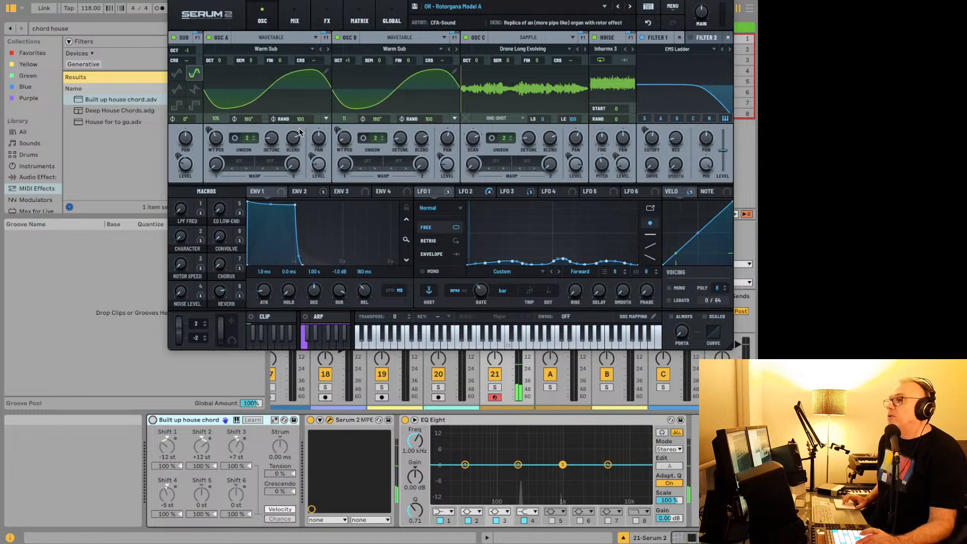
{"action": "left_click", "coordinate": [235, 140]}
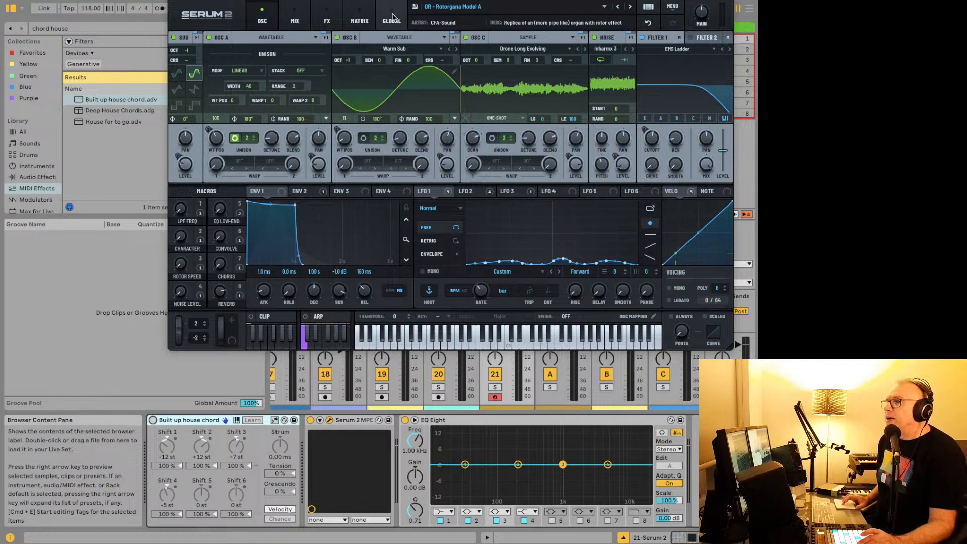
{"action": "left_click", "coordinate": [304, 71]}
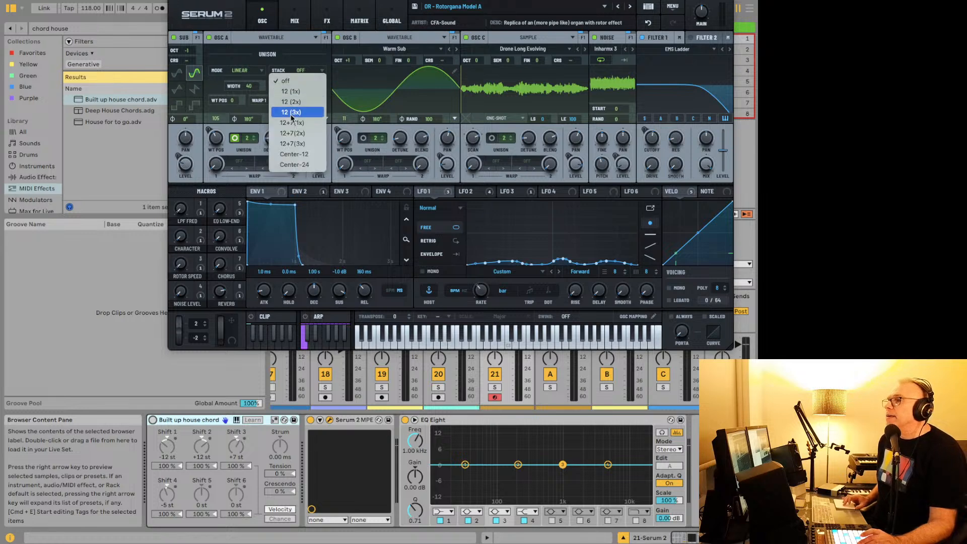
{"action": "left_click", "coordinate": [280, 158]}
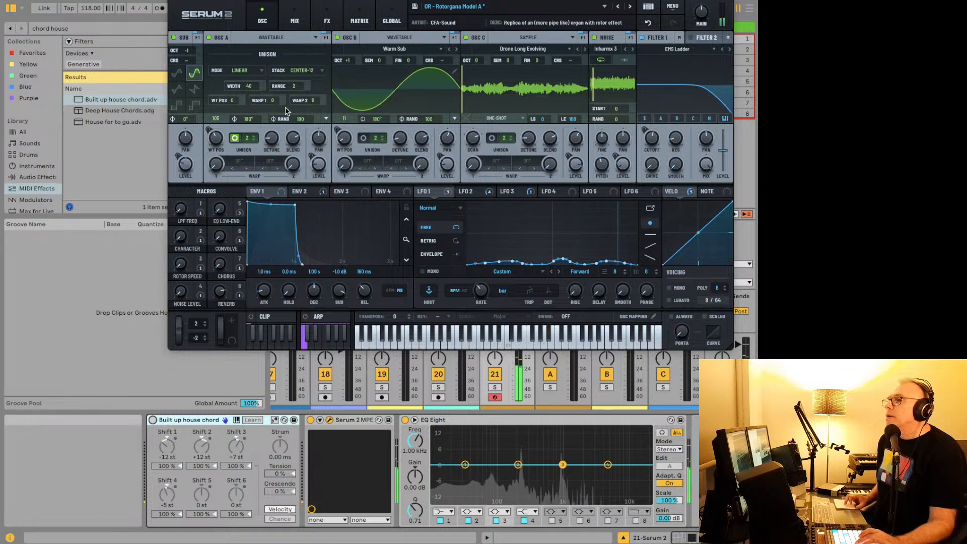
{"action": "left_click", "coordinate": [299, 73]}
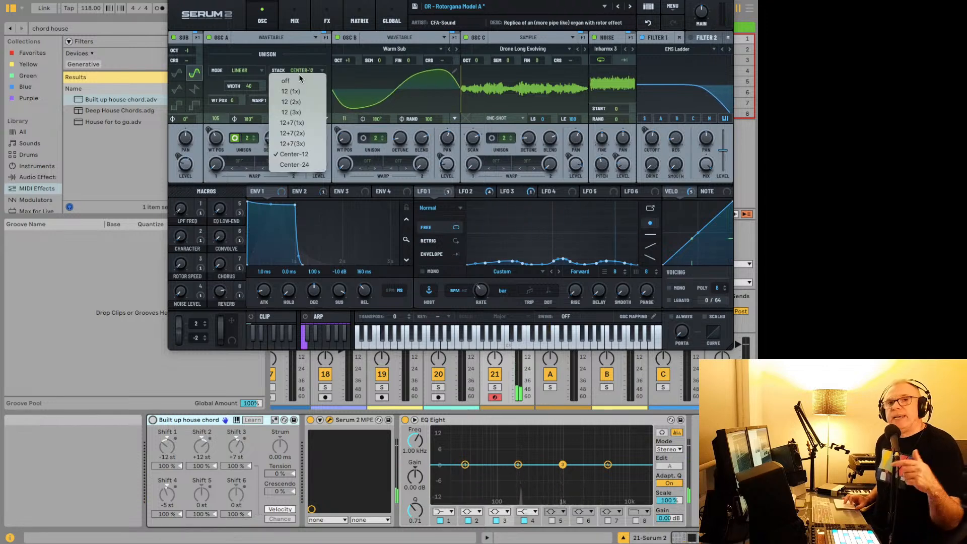
{"action": "left_click", "coordinate": [295, 164]}
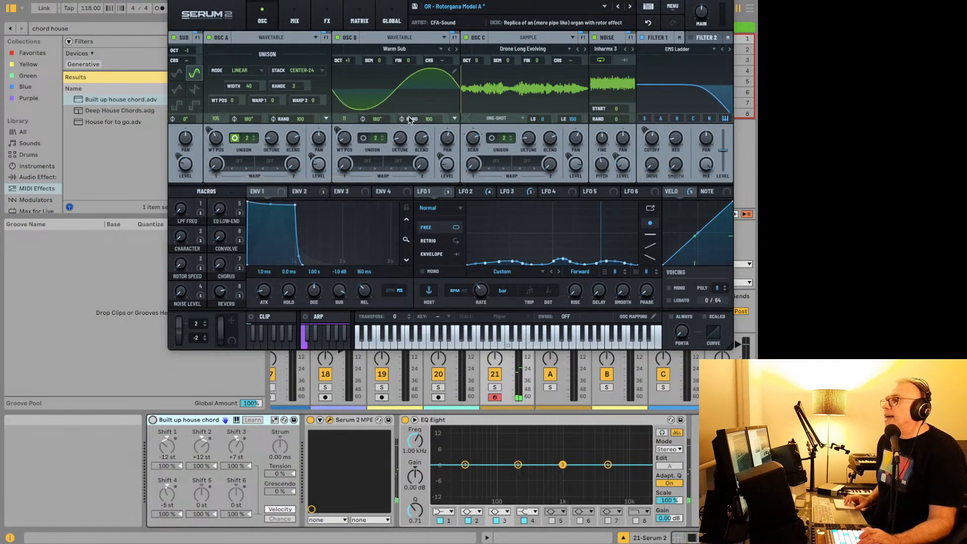
Set the unison stack to 12+7(1x) on oscillator B and to 12+7(3x) on oscillator C.
{"action": "left_click", "coordinate": [363, 138]}
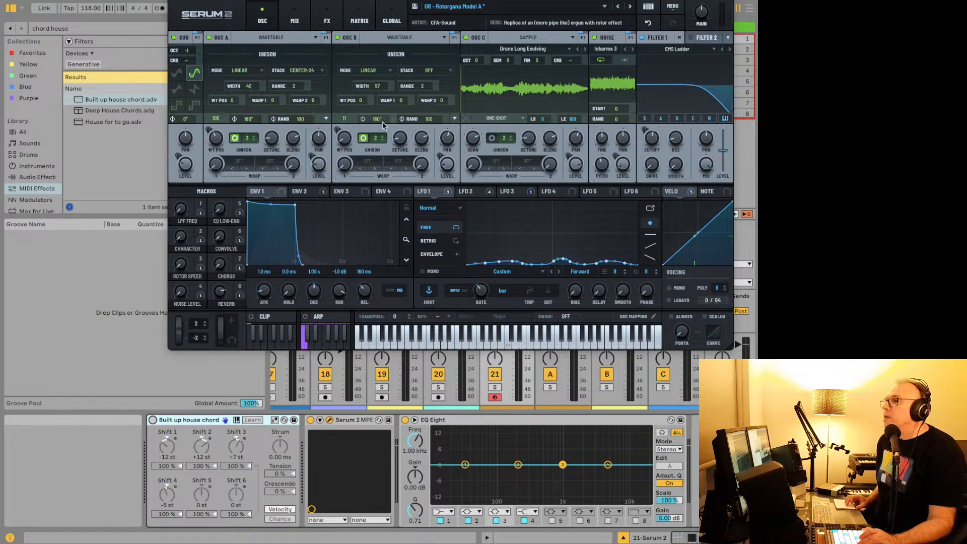
{"action": "left_click", "coordinate": [429, 71]}
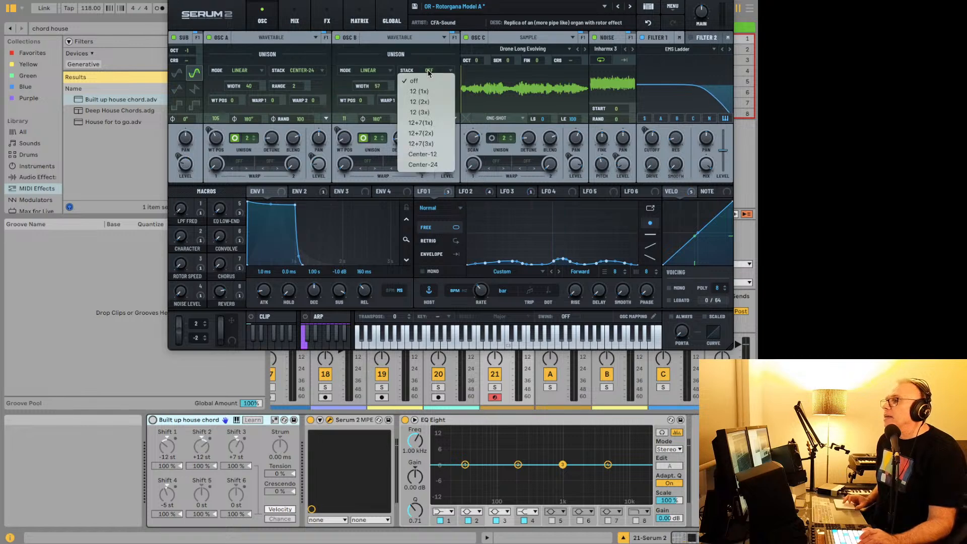
{"action": "left_click", "coordinate": [408, 121]}
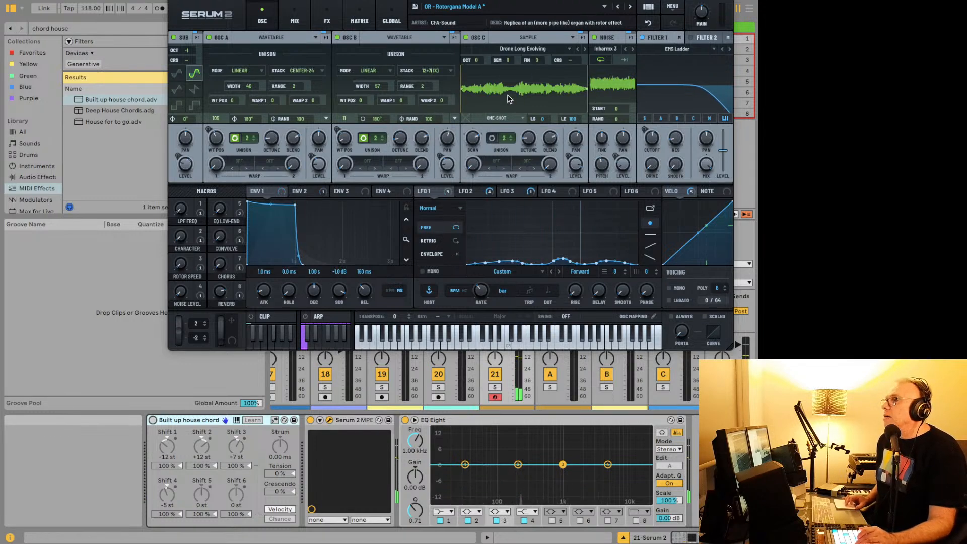
{"action": "left_click", "coordinate": [491, 138]}
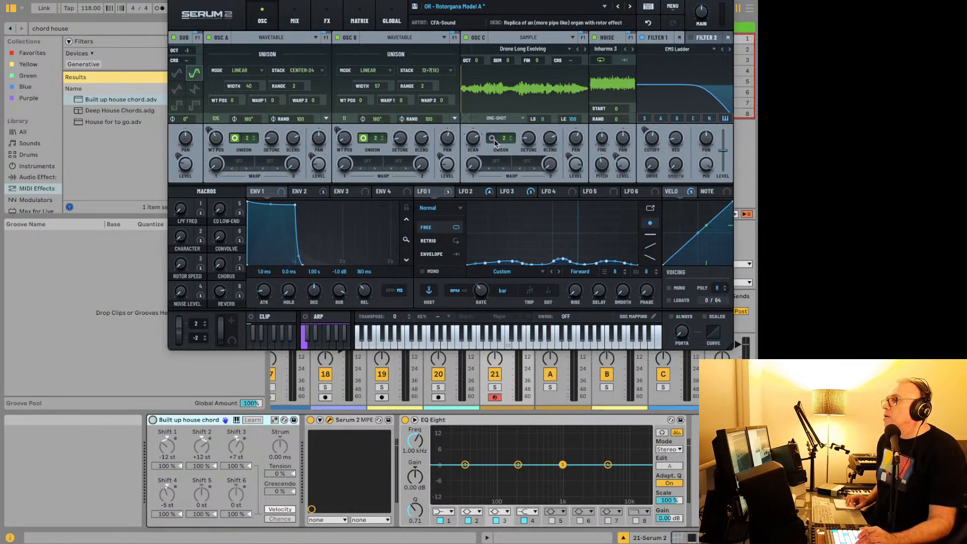
{"action": "left_click", "coordinate": [548, 56]}
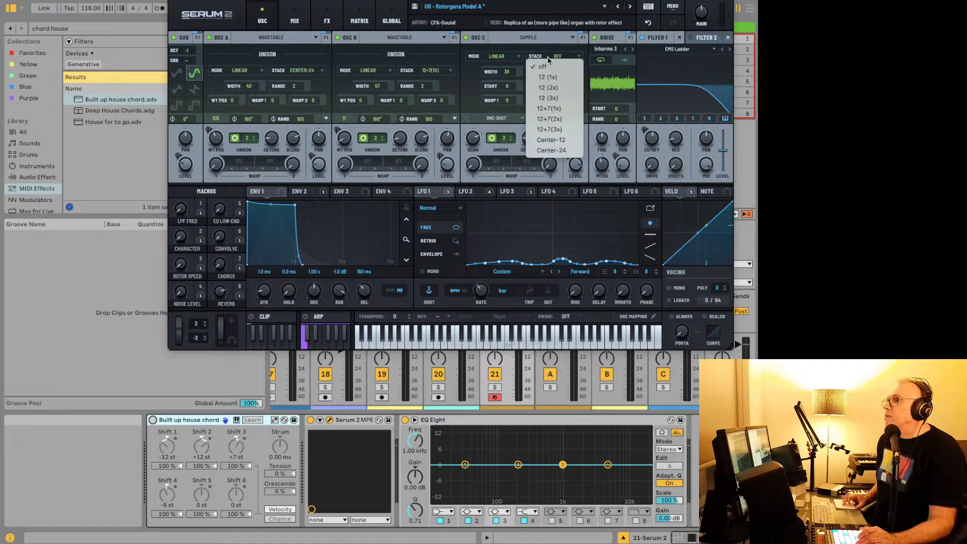
{"action": "left_click", "coordinate": [533, 129]}
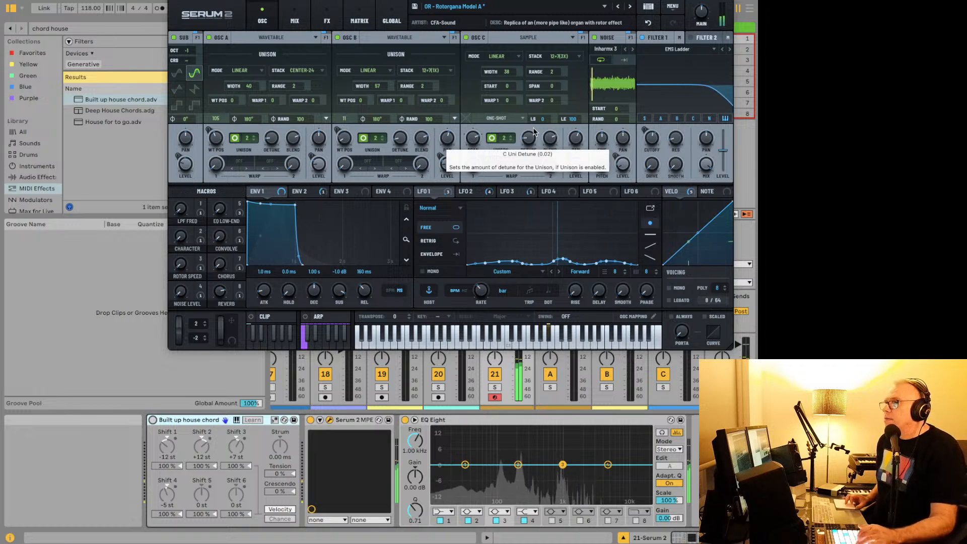
Reload a clean "OR - Rotorgana Model A" by stepping to the neighbouring preset and back, and reactivate the house chord device.
{"action": "left_click", "coordinate": [617, 7]}
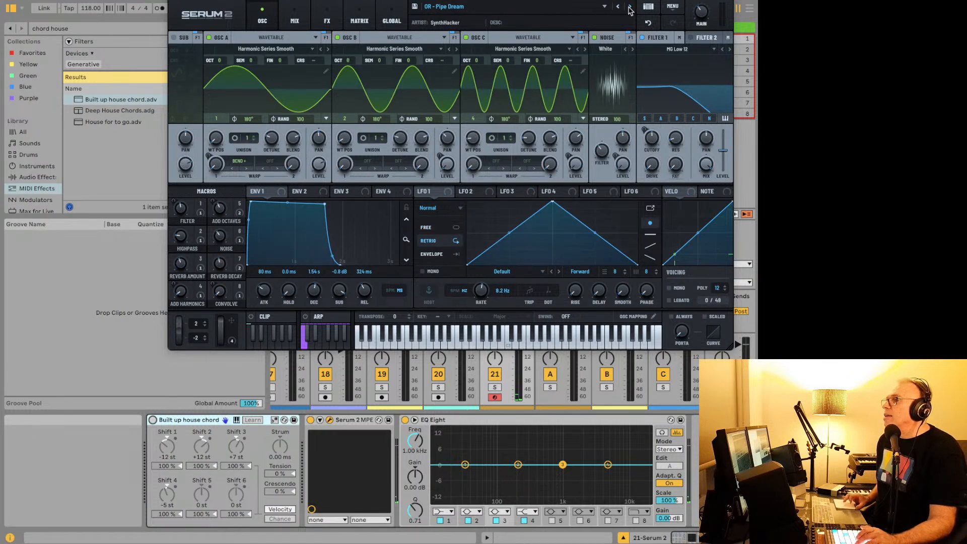
{"action": "left_click", "coordinate": [630, 7]}
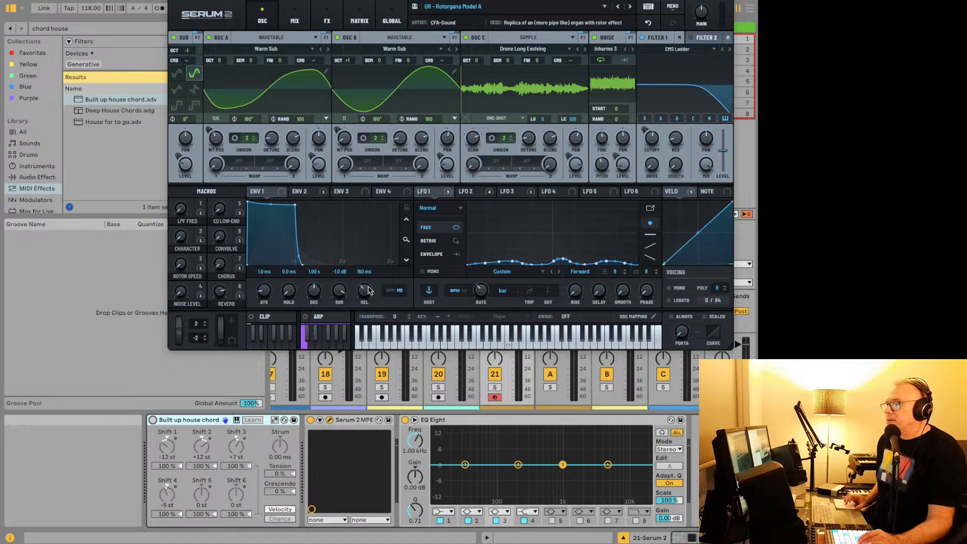
{"action": "left_click", "coordinate": [153, 421]}
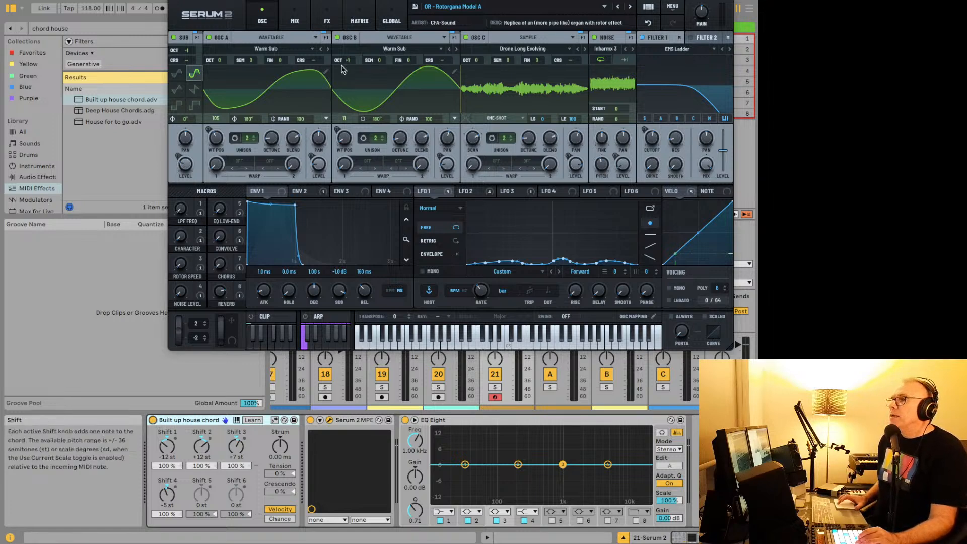
Open oscillator A's unison settings and review the stack options, leaving the stack off.
{"action": "left_click", "coordinate": [234, 140]}
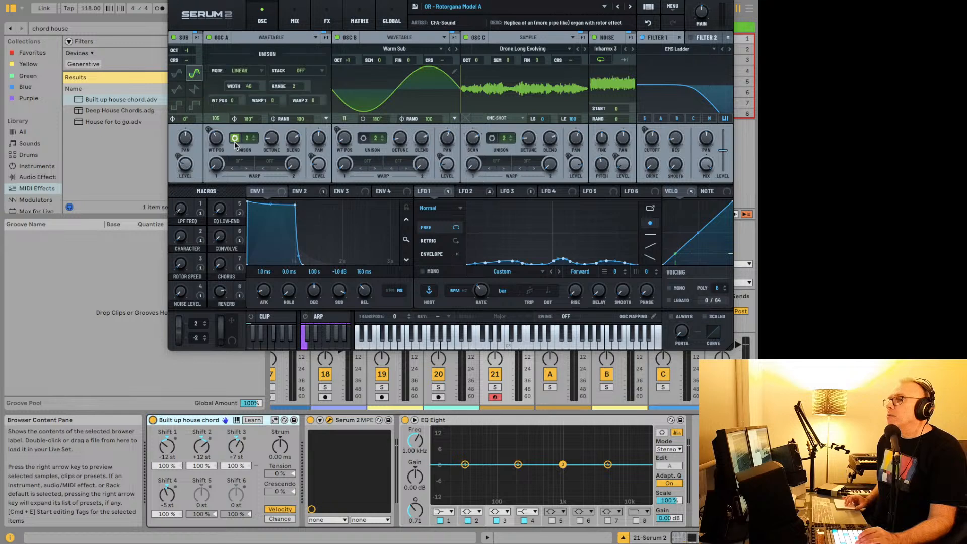
{"action": "left_click", "coordinate": [300, 71]}
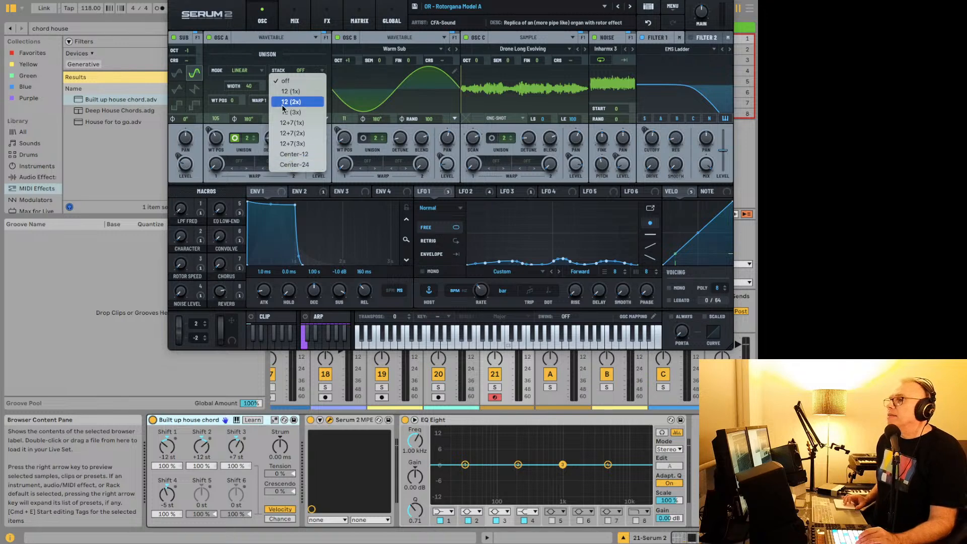
{"action": "left_click", "coordinate": [296, 81]}
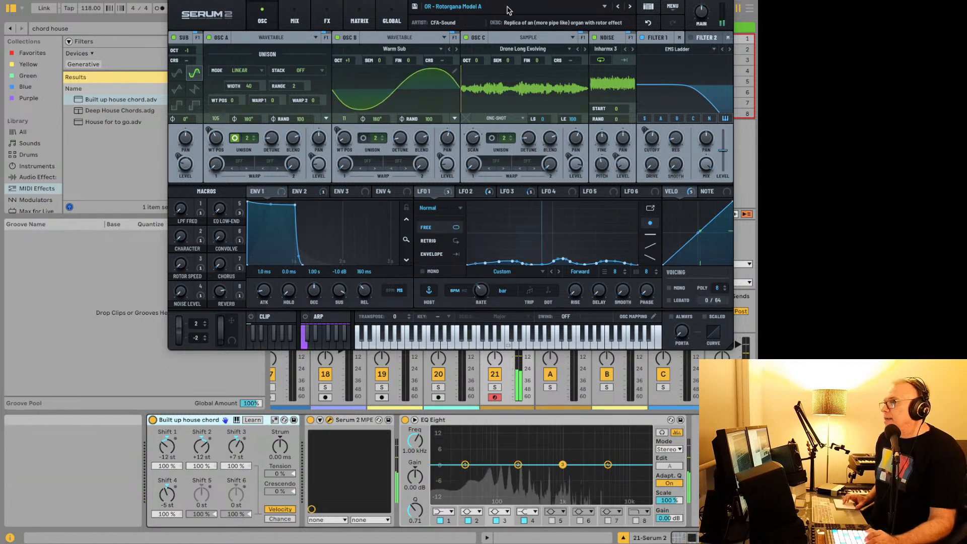
Load the "OR - Rotorgana Model B" preset in Serum 2, then reposition and enlarge the plug-in window.
{"action": "left_click", "coordinate": [629, 7]}
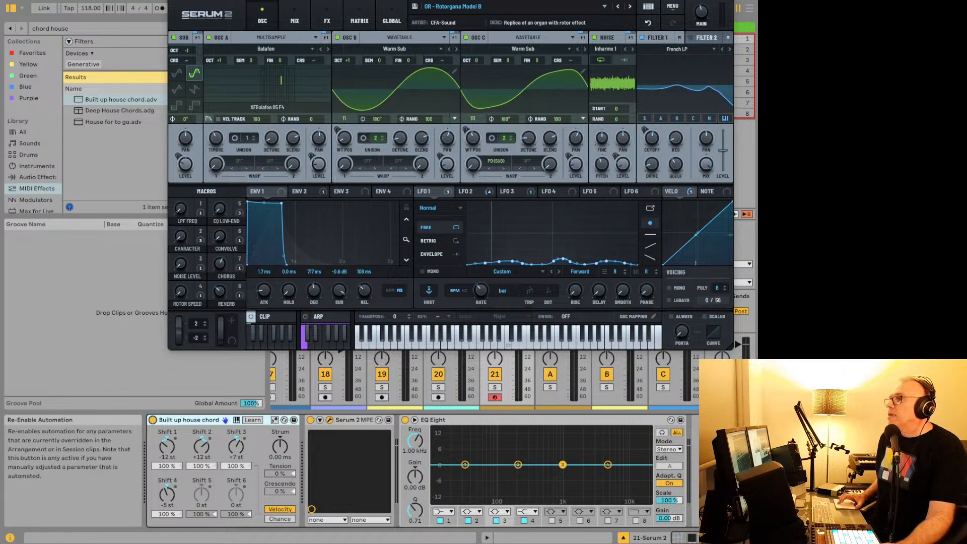
{"action": "left_click_drag", "start_coordinate": [430, 1], "coordinate": [283, 27]}
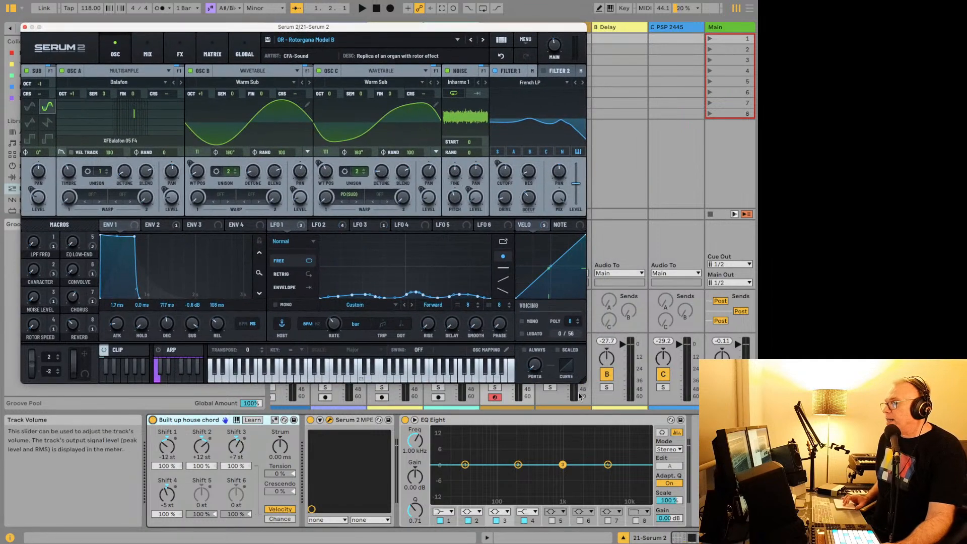
{"action": "left_click_drag", "start_coordinate": [578, 382], "coordinate": [683, 524]}
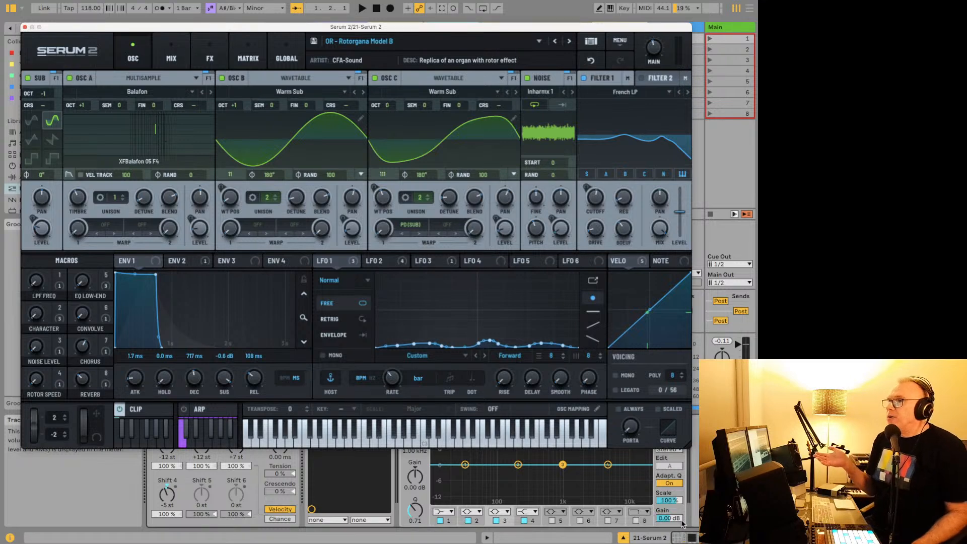
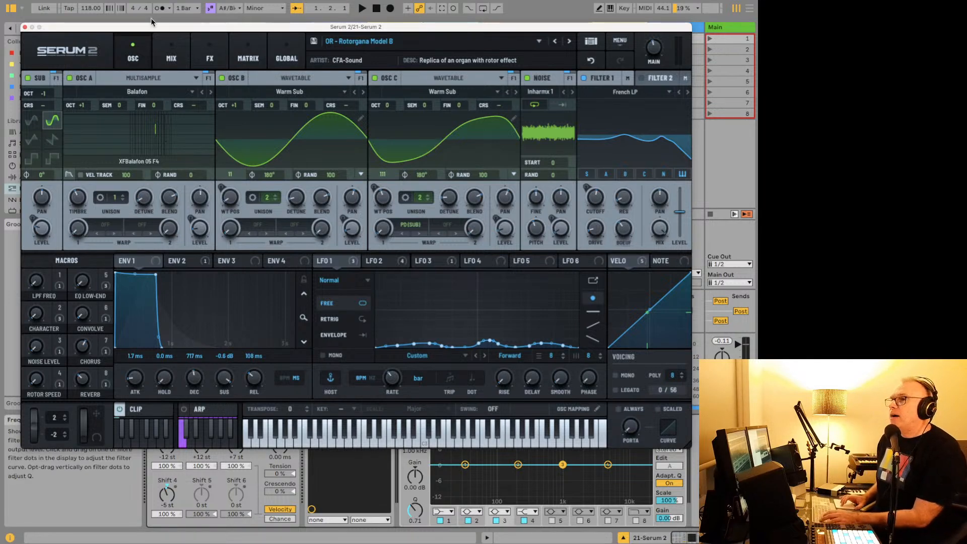
Insert a new MIDI track after the Serum 2 track and close the Serum 2 window.
{"action": "left_click", "coordinate": [105, 1]}
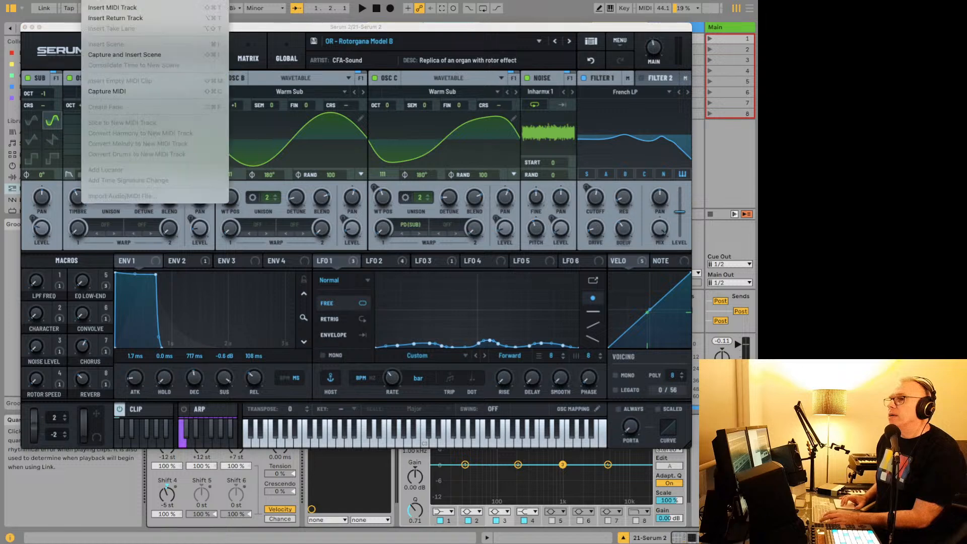
{"action": "left_click", "coordinate": [106, 5]}
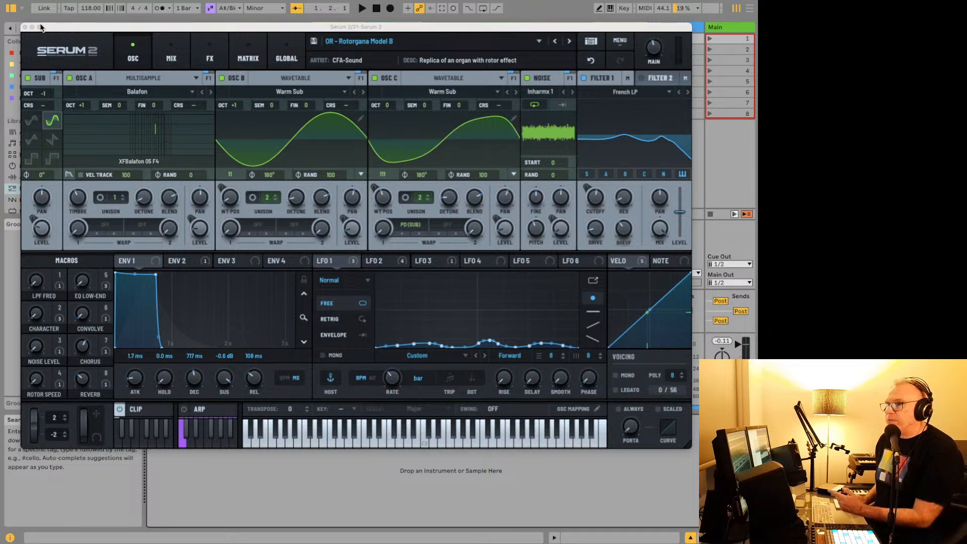
{"action": "left_click", "coordinate": [25, 28]}
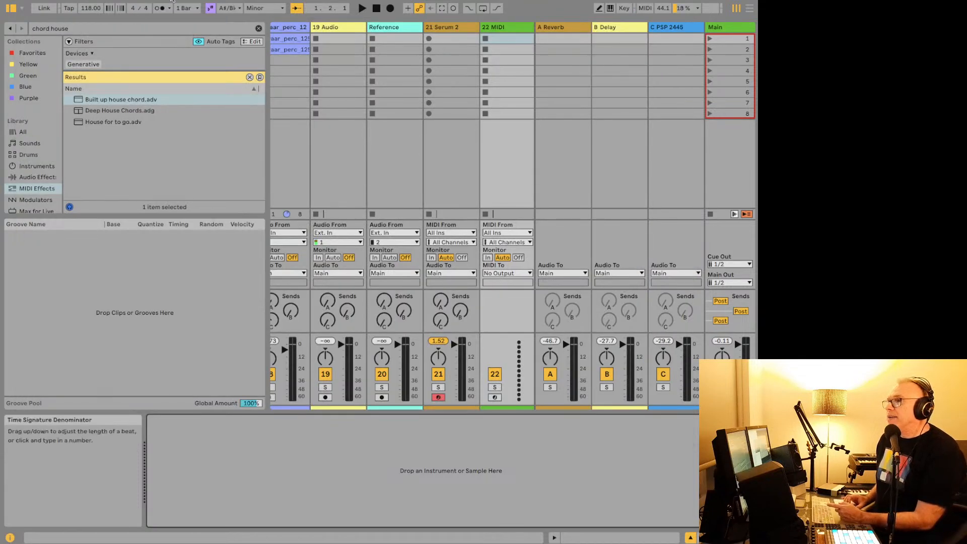
Search the plug-in library for "serum" and load the original Serum onto the new MIDI track.
{"action": "left_click", "coordinate": [89, 31]}
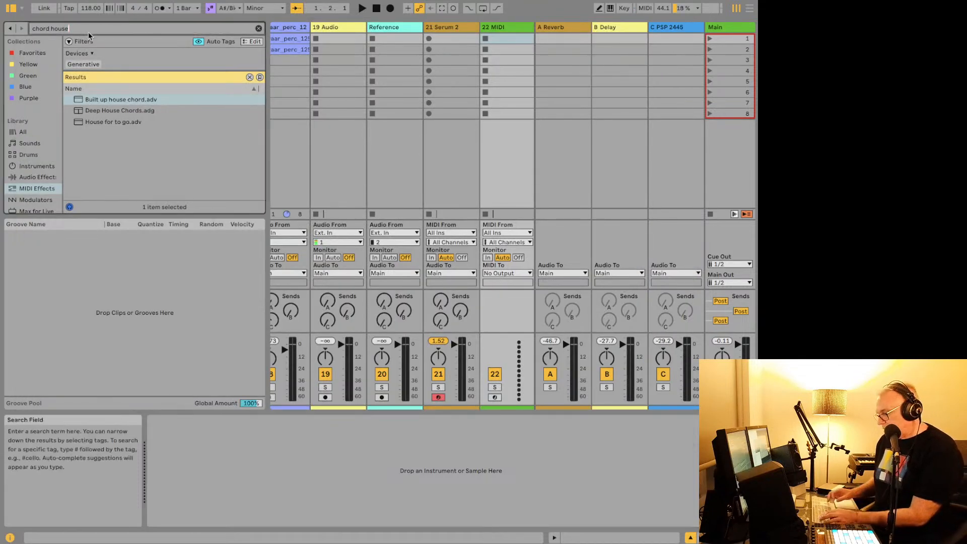
{"action": "type", "text": "serum"}
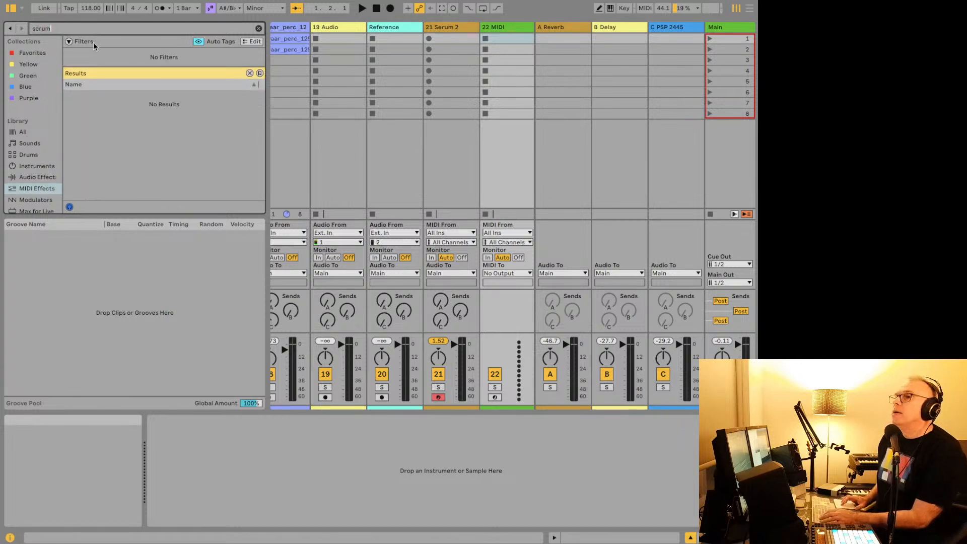
{"action": "scroll", "coordinate": [46, 172], "scroll_direction": "down", "scroll_amount": 2}
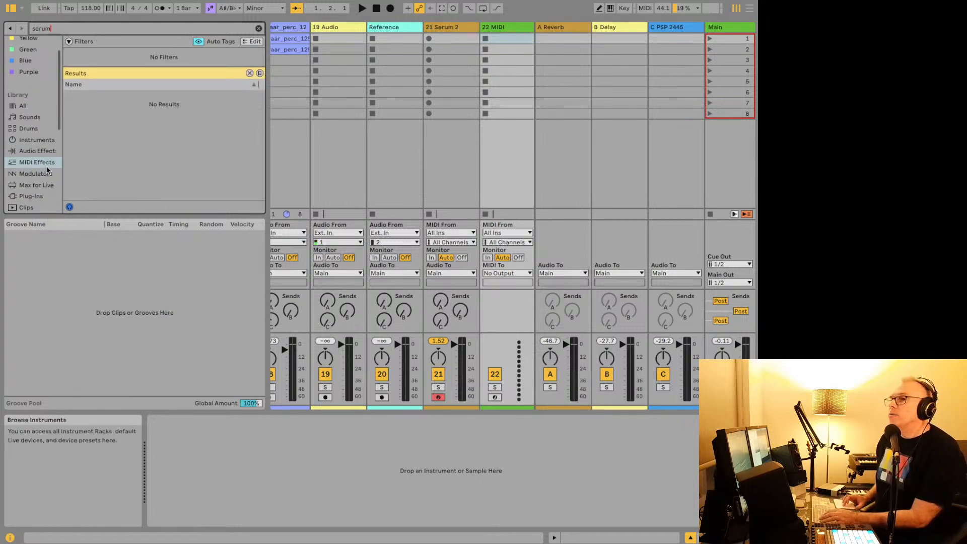
{"action": "left_click", "coordinate": [36, 196]}
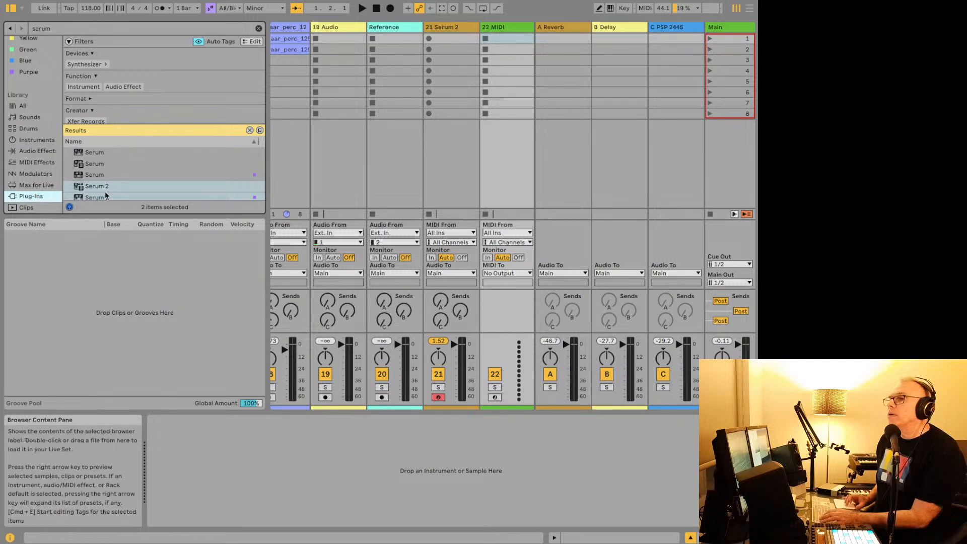
{"action": "left_click", "coordinate": [106, 175]}
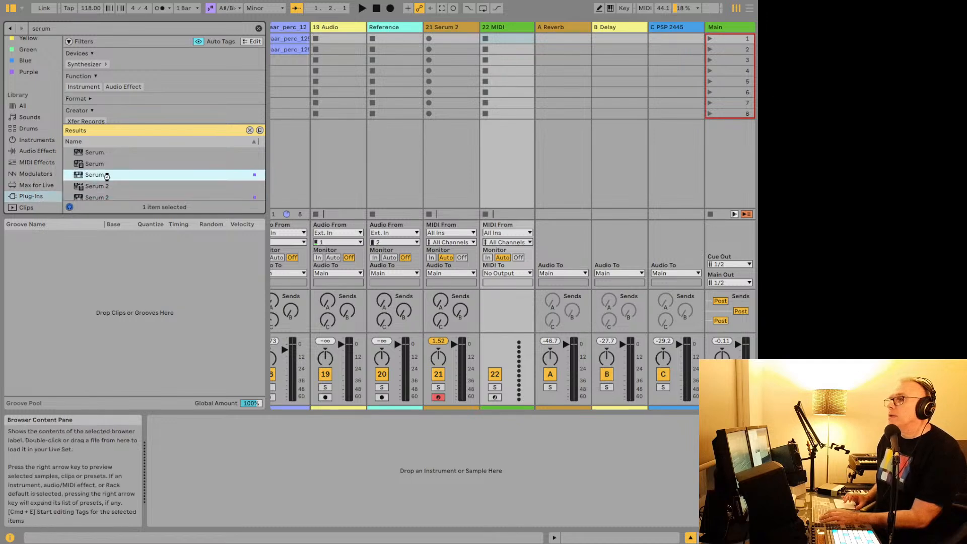
{"action": "double_click", "coordinate": [107, 176]}
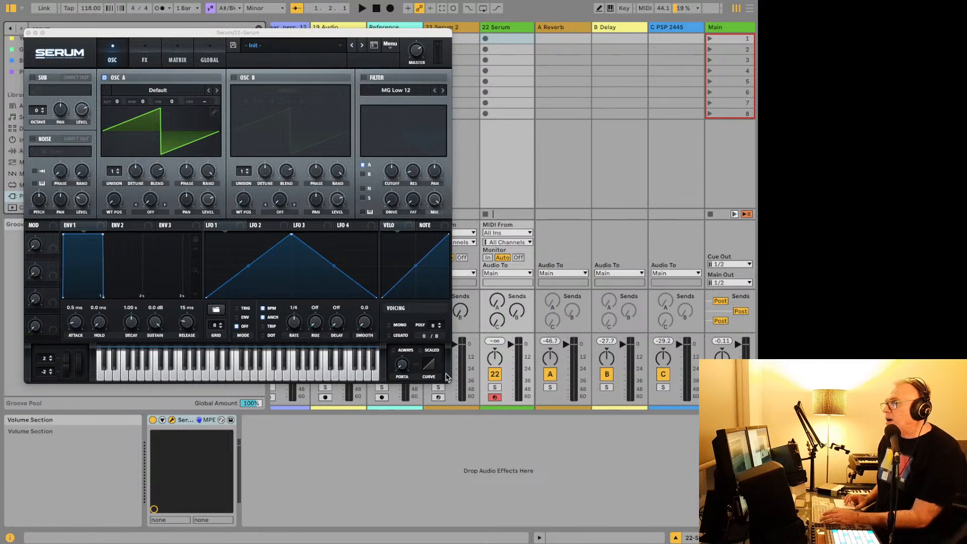
Reopen the Serum 2 window from track 21 and offset it so the original Serum window shows behind it.
{"action": "left_click", "coordinate": [449, 383]}
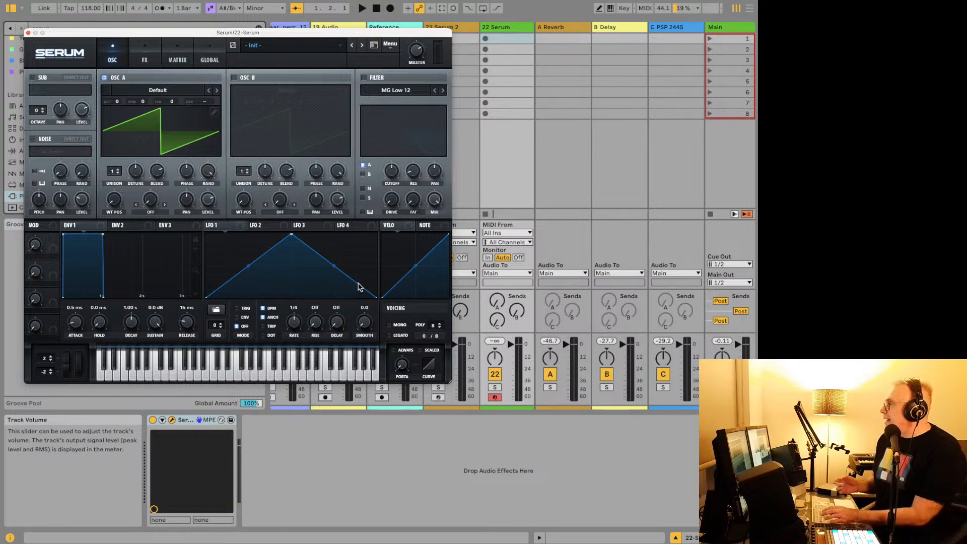
{"action": "key", "text": "Left"}
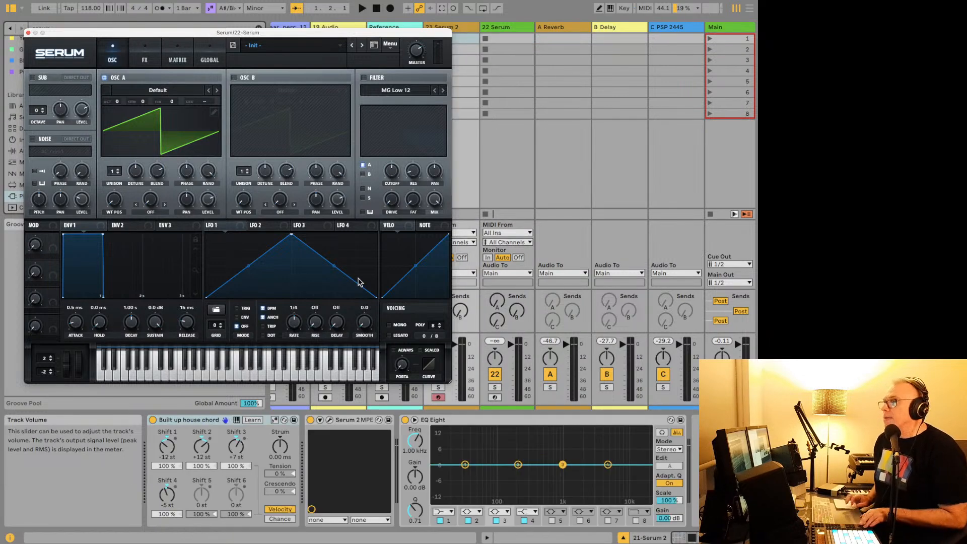
{"action": "left_click", "coordinate": [329, 420]}
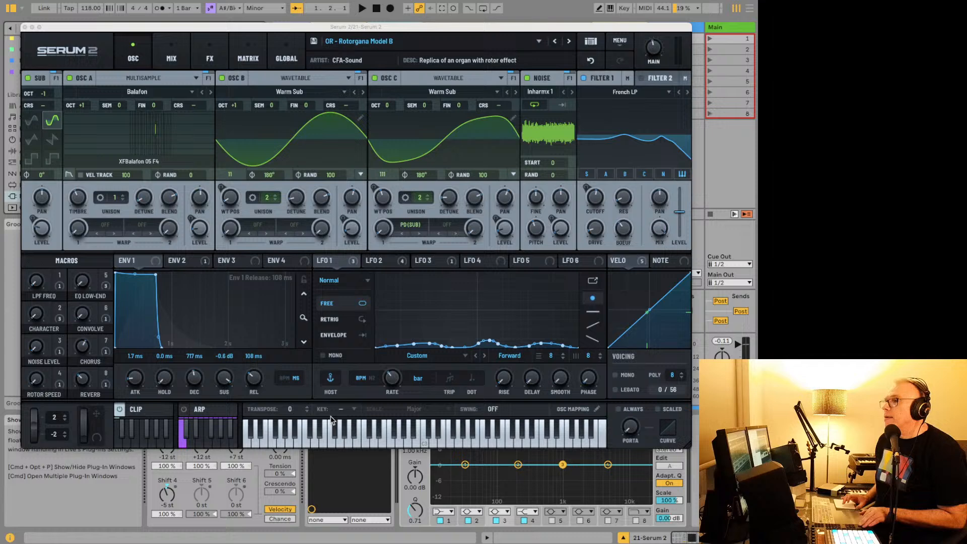
{"action": "left_click", "coordinate": [526, 29]}
{"action": "left_click_drag", "start_coordinate": [527, 28], "coordinate": [610, 68]}
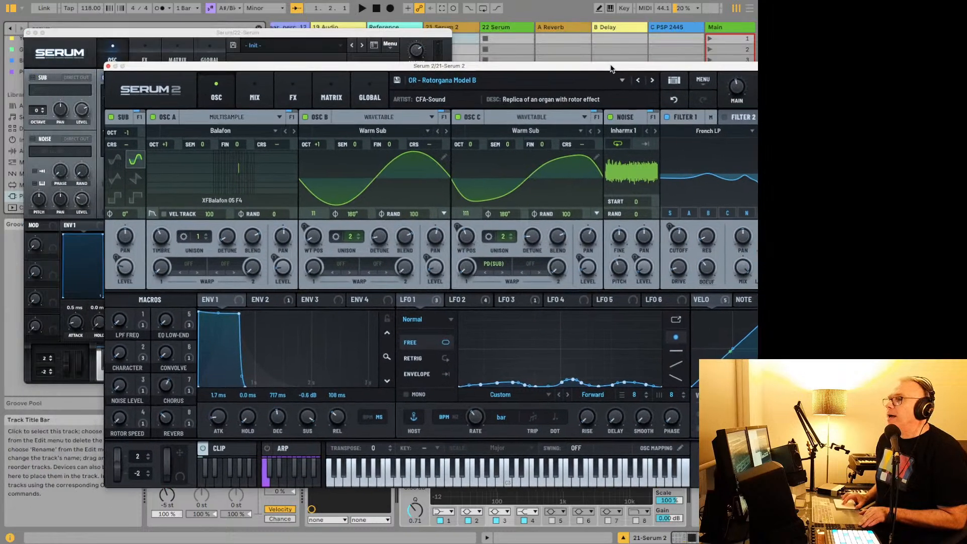
Bring the original Serum and Serum 2 windows to the front in turn to compare their interfaces.
{"action": "left_click", "coordinate": [440, 49]}
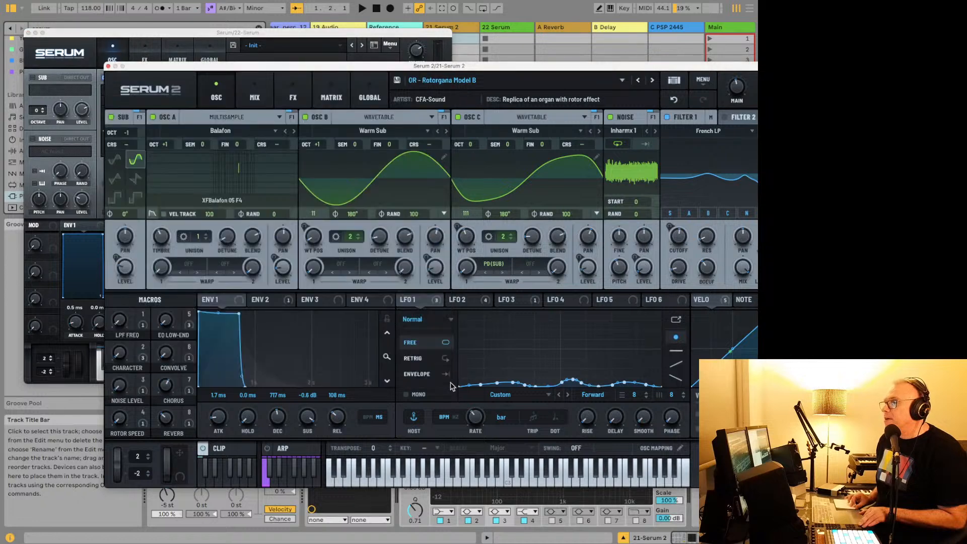
{"action": "left_click", "coordinate": [456, 389]}
{"action": "left_click", "coordinate": [318, 34]}
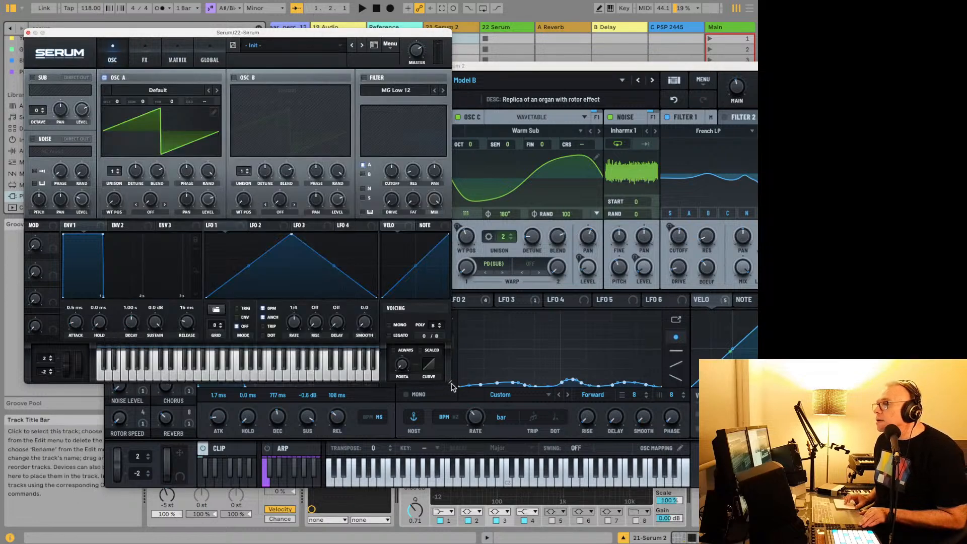
{"action": "left_click", "coordinate": [578, 66]}
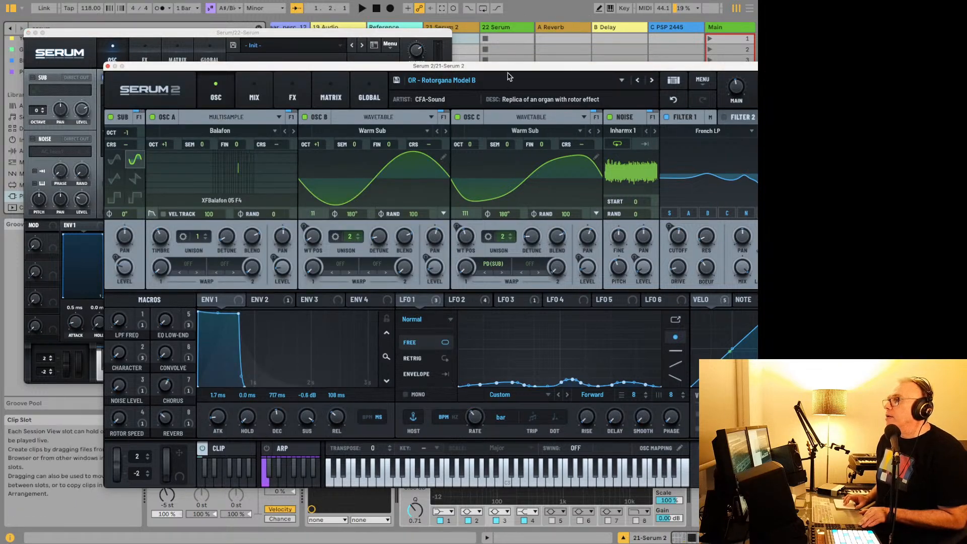
Align the Serum 2 window over the original Serum window and resize it to match the original's height.
{"action": "left_click_drag", "start_coordinate": [506, 73], "coordinate": [427, 42]}
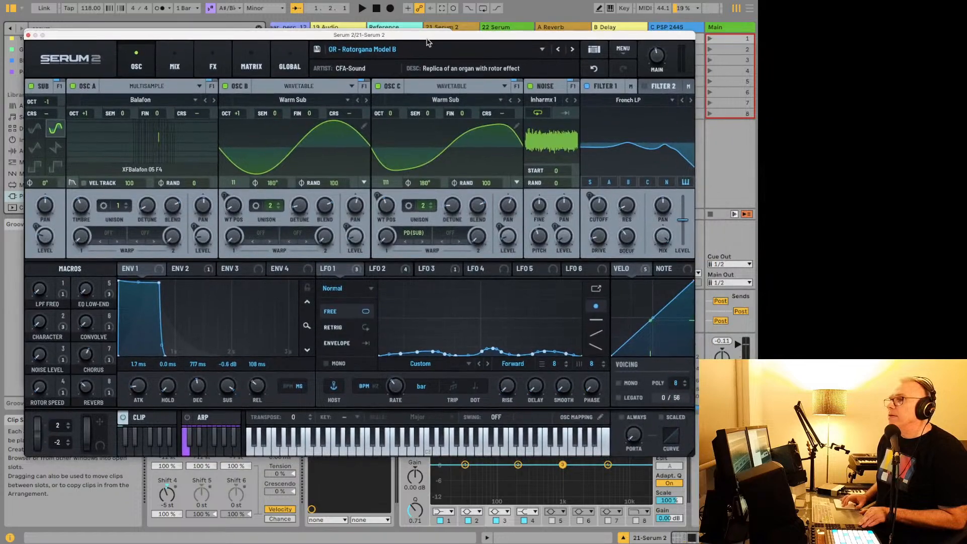
{"action": "left_click_drag", "start_coordinate": [693, 451], "coordinate": [488, 292]}
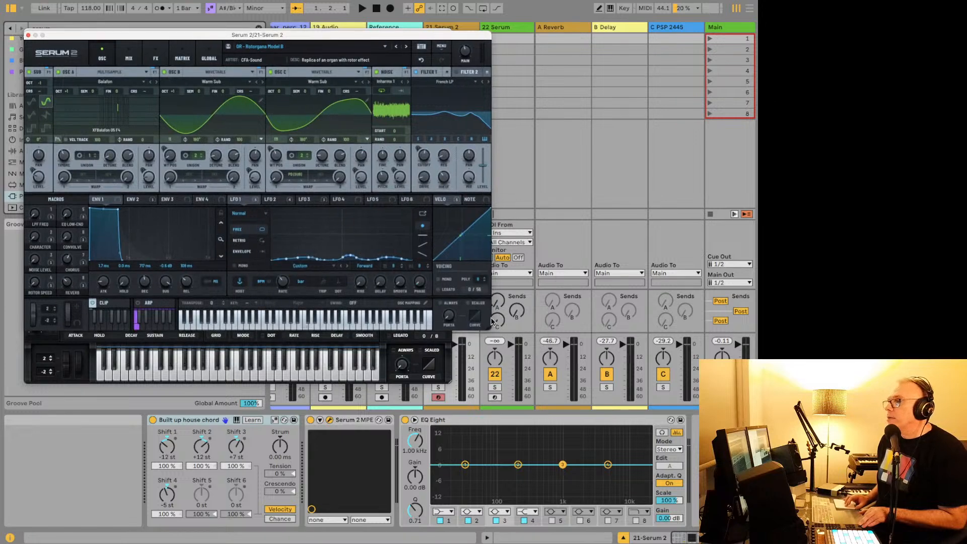
{"action": "left_click_drag", "start_coordinate": [489, 328], "coordinate": [574, 399]}
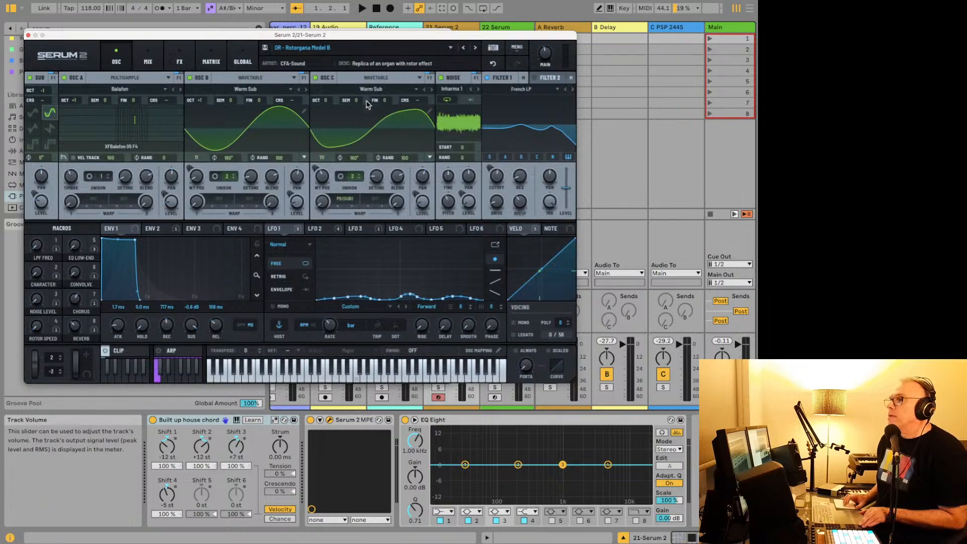
Compare the two synths by moving the Serum 2 window repeatedly off and back over the original Serum.
{"action": "left_click_drag", "start_coordinate": [324, 35], "coordinate": [856, 222]}
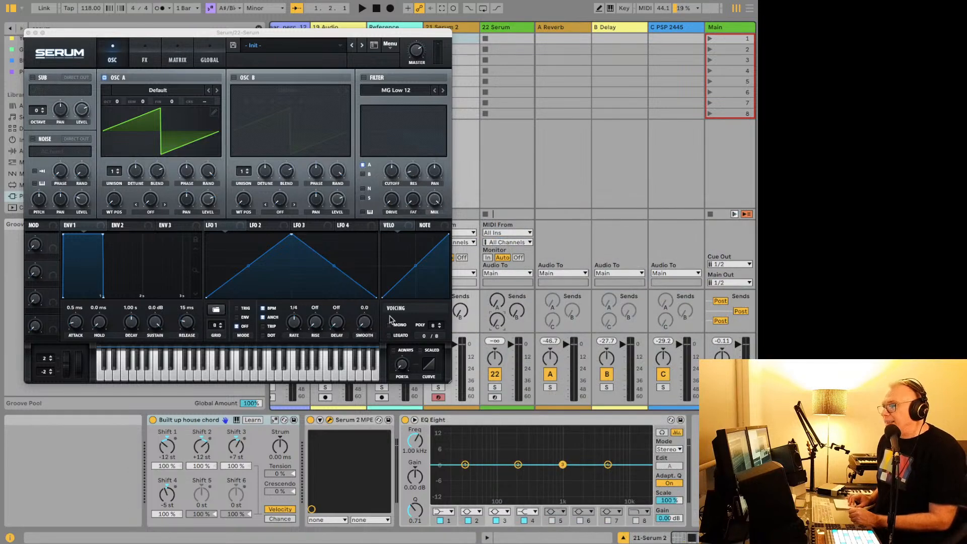
{"action": "left_click", "coordinate": [398, 334]}
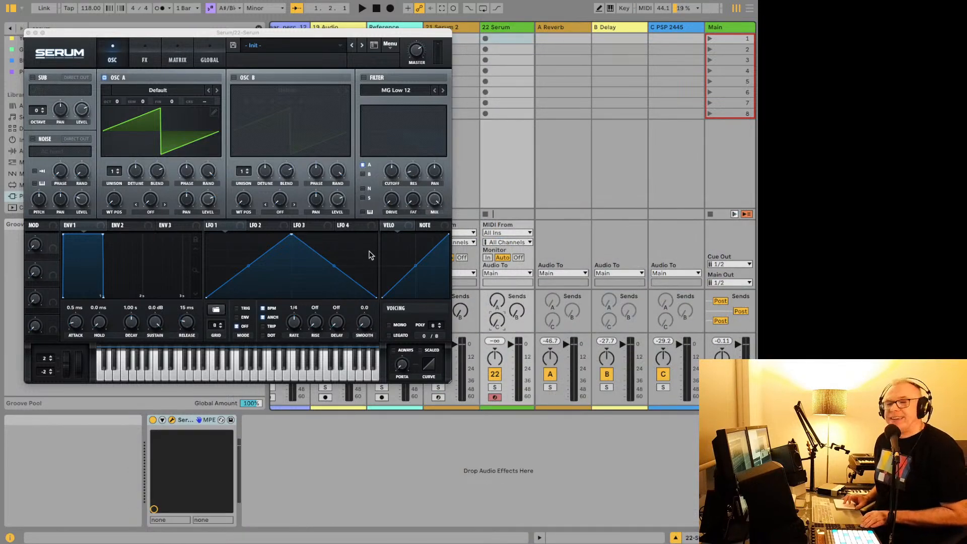
{"action": "key", "text": "Left"}
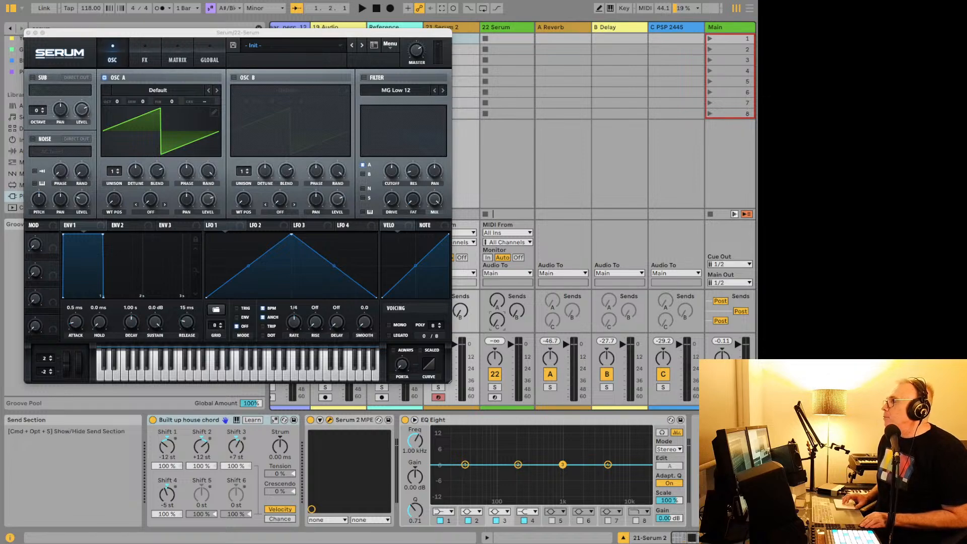
{"action": "left_click_drag", "start_coordinate": [957, 274], "coordinate": [390, 45]}
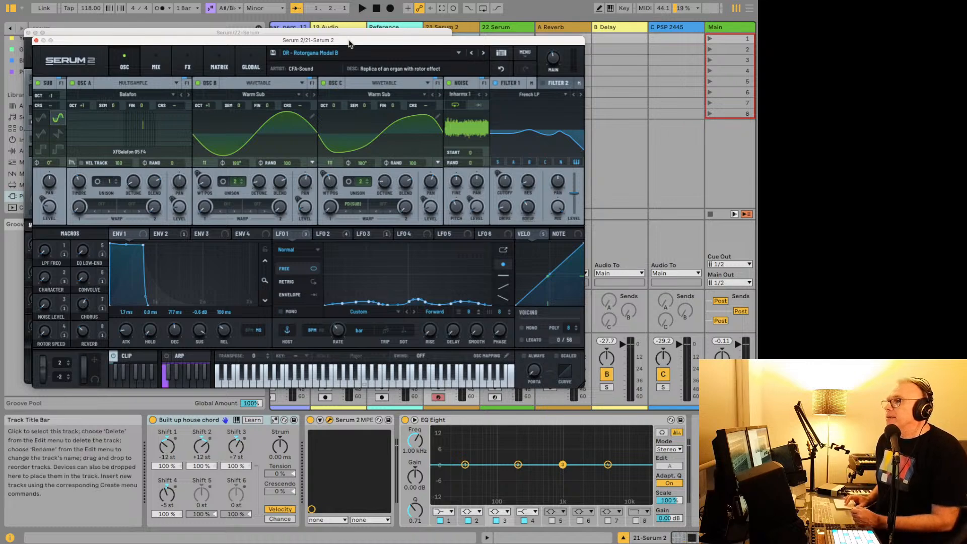
{"action": "left_click_drag", "start_coordinate": [351, 42], "coordinate": [790, 94]}
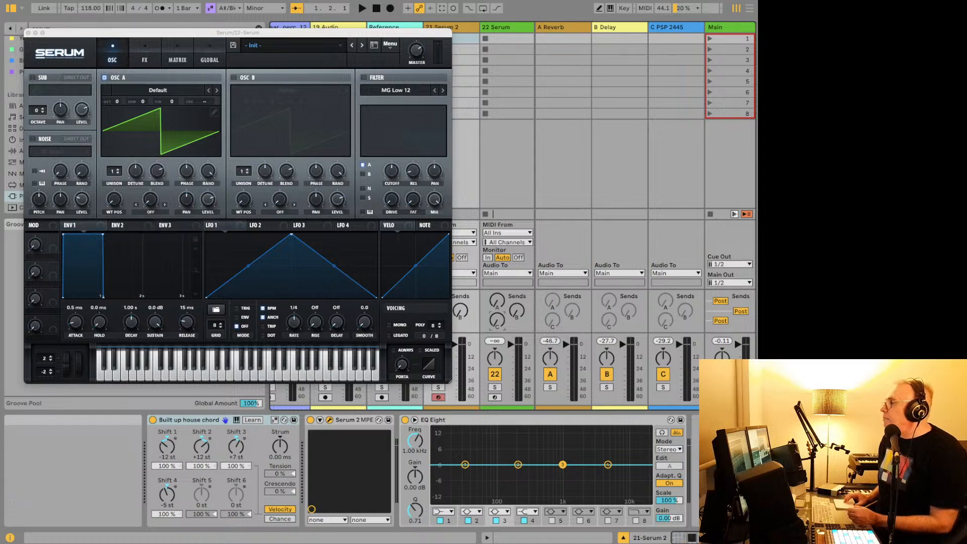
{"action": "left_click_drag", "start_coordinate": [757, 83], "coordinate": [359, 41]}
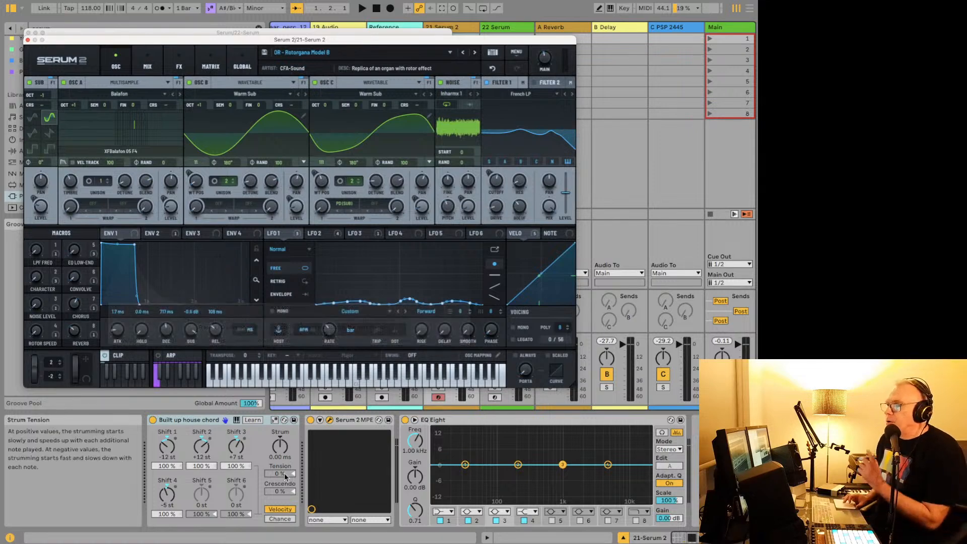
Switch to the web browser and view the top post about the Serum 2 upgrade on the r/serum subreddit.
{"action": "mouse_move", "coordinate": [204, 528]}
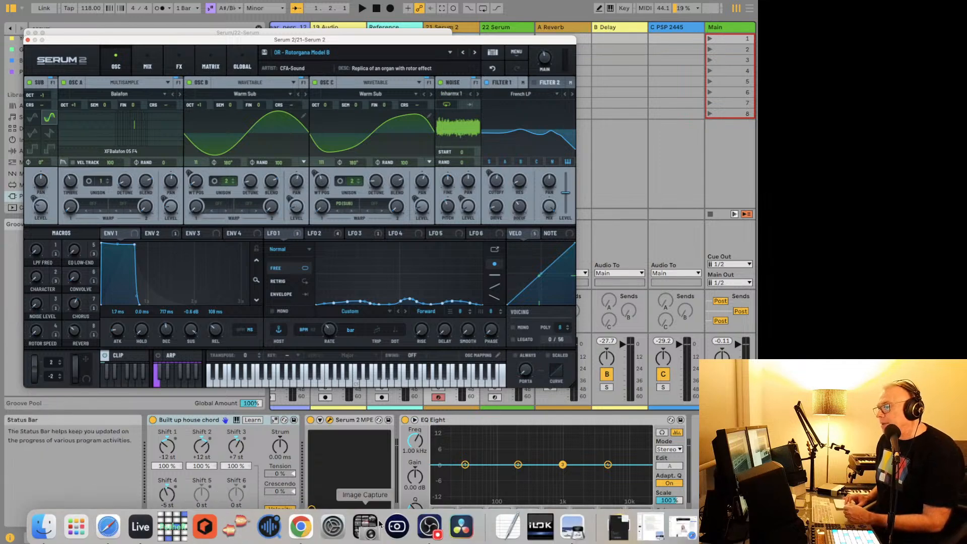
{"action": "left_click", "coordinate": [122, 523]}
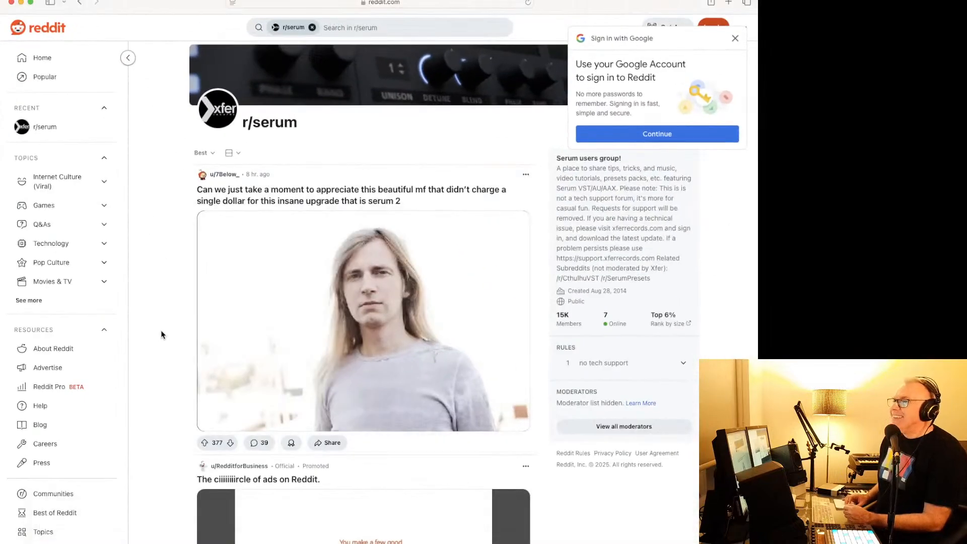
{"action": "scroll", "coordinate": [162, 332], "scroll_direction": "down", "scroll_amount": 1}
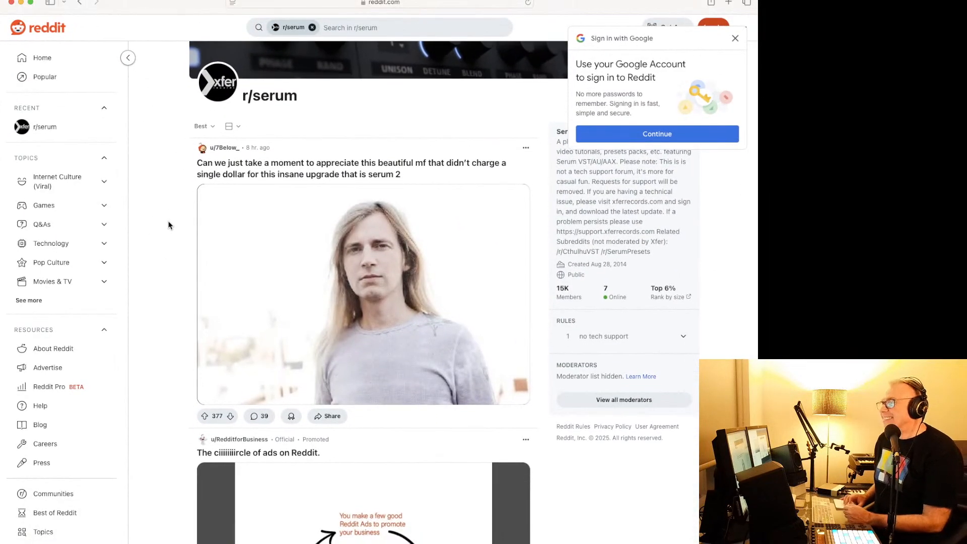
{"action": "scroll", "coordinate": [151, 172], "scroll_direction": "down", "scroll_amount": 1}
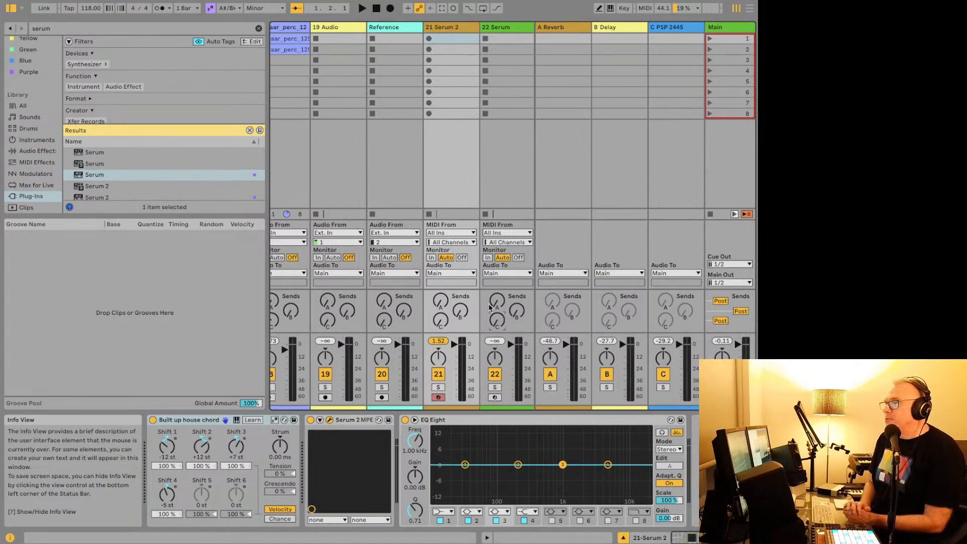
Show the plug-in windows again in Ableton Live and load the "OR - Tape Keys" preset in Serum 2.
{"action": "key", "text": "alt+super+p"}
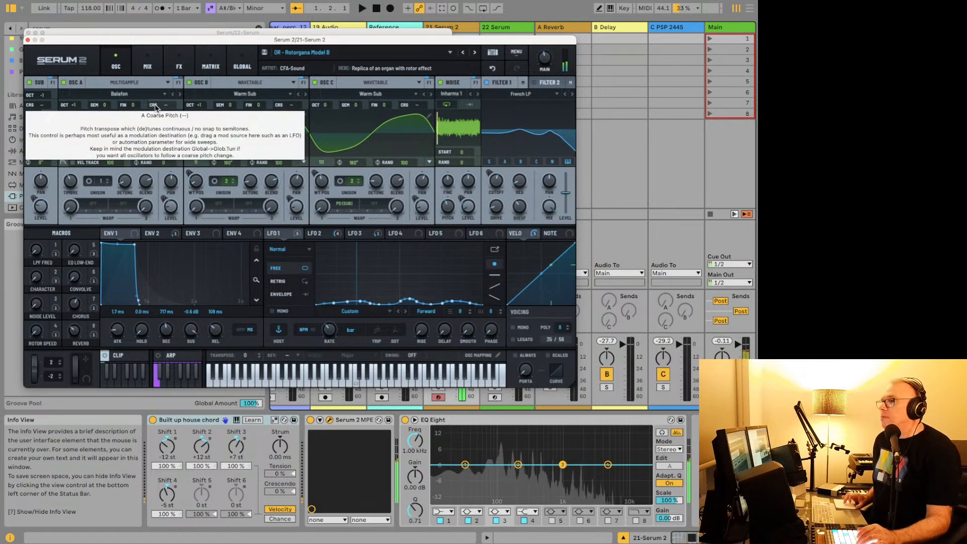
{"action": "left_click", "coordinate": [475, 52]}
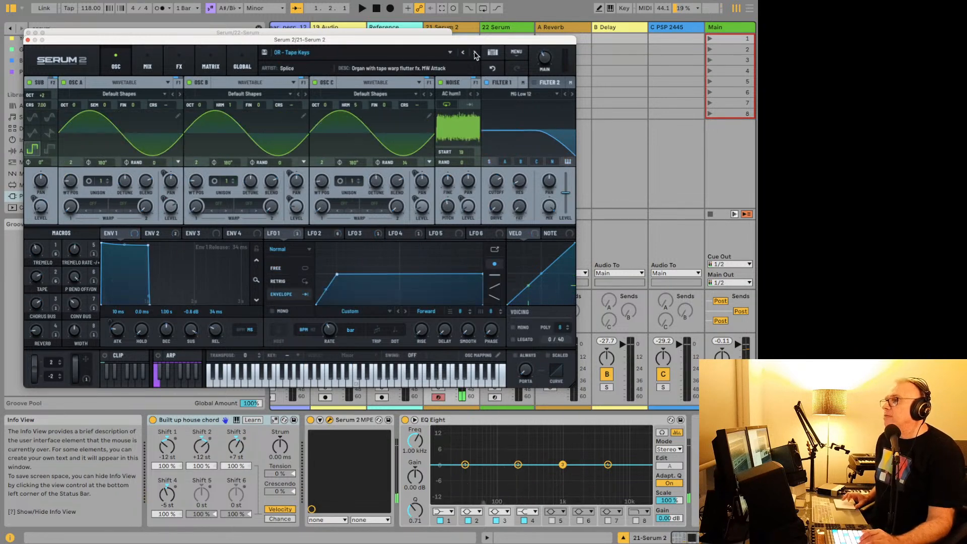
Turn off the Built up house chord device and load the organ preset OR - Thermite in Serum 2.
{"action": "left_click", "coordinate": [152, 421]}
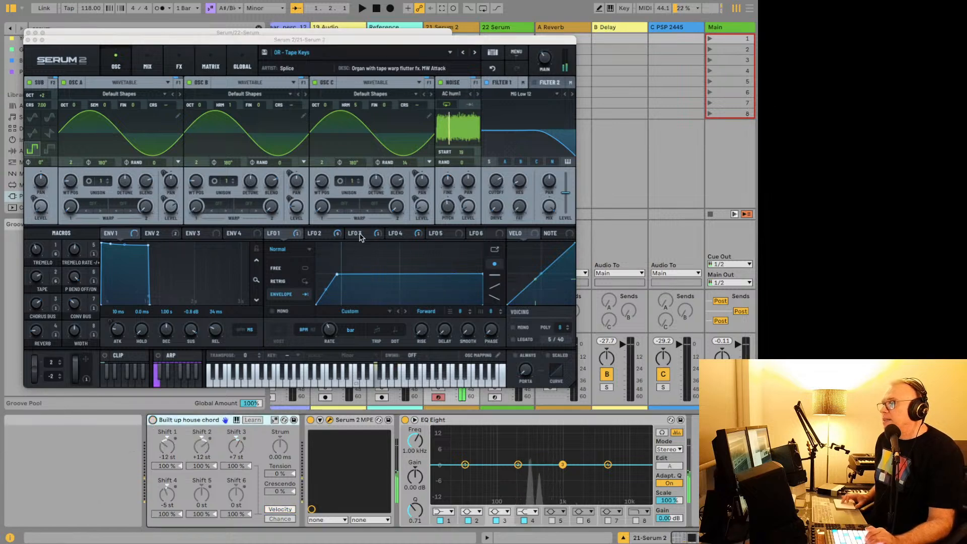
{"action": "left_click", "coordinate": [475, 53]}
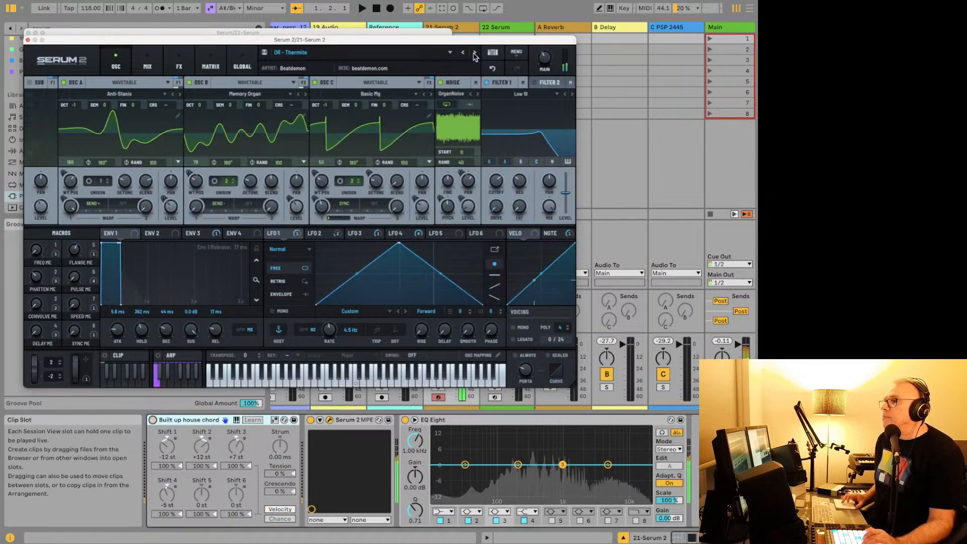
Audition the factory organ presets OR - Harmonic Sub Vibes and OR - House Organ against the track, and load OR - Jazz FM organ.
{"action": "left_click", "coordinate": [408, 49]}
{"action": "mouse_move", "coordinate": [401, 65]}
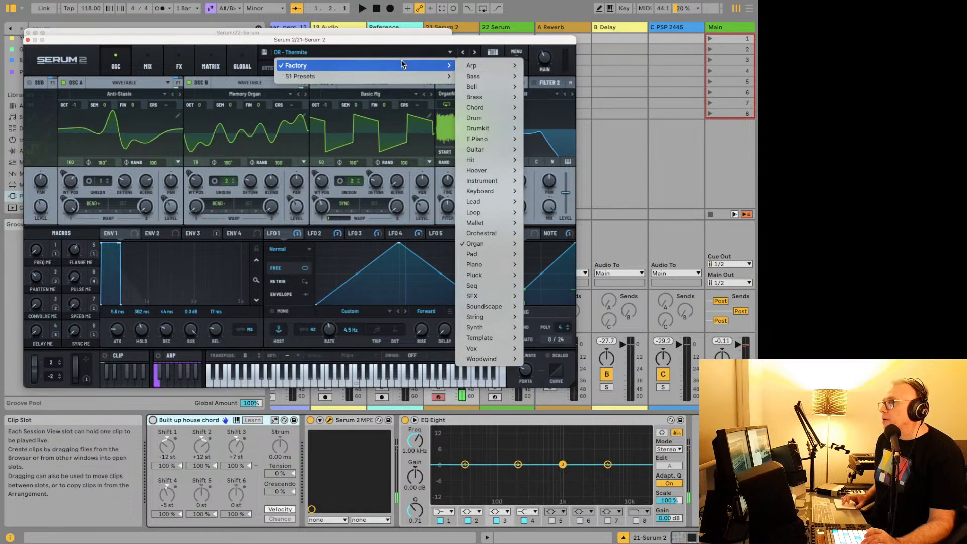
{"action": "mouse_move", "coordinate": [475, 244]}
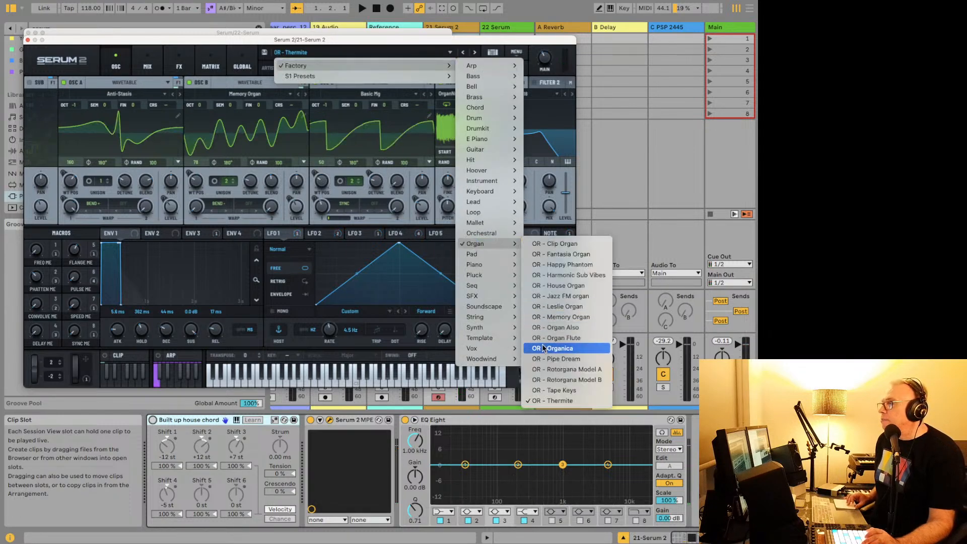
{"action": "left_click", "coordinate": [541, 276]}
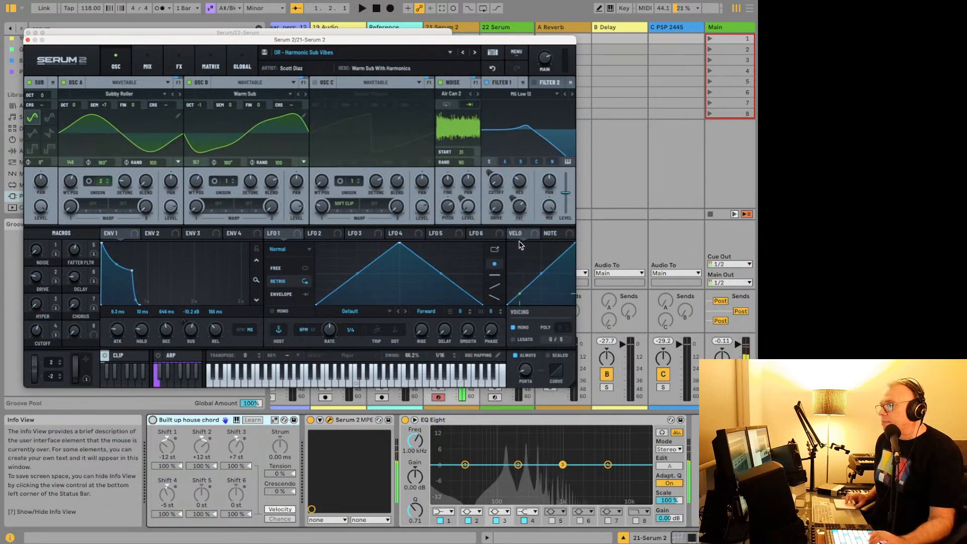
{"action": "key", "text": "space"}
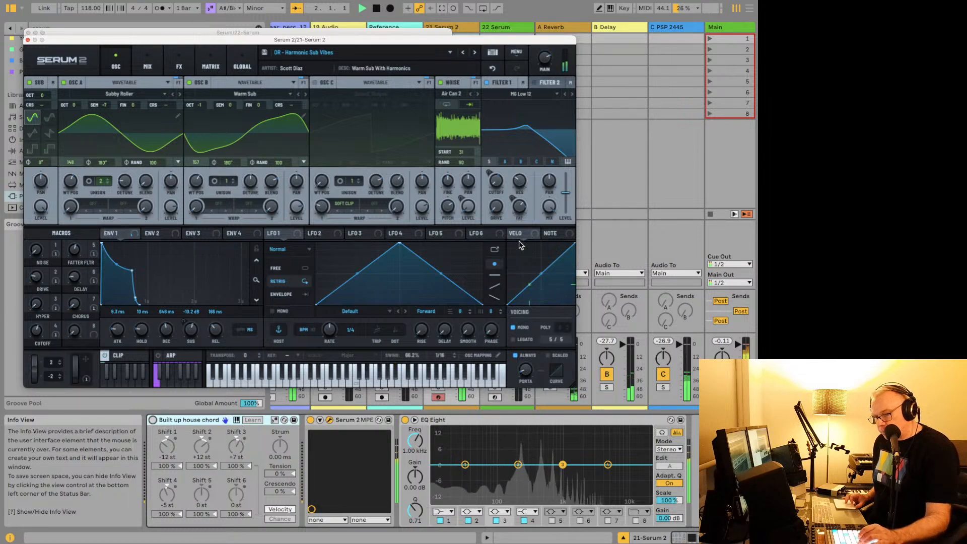
{"action": "left_click", "coordinate": [473, 54]}
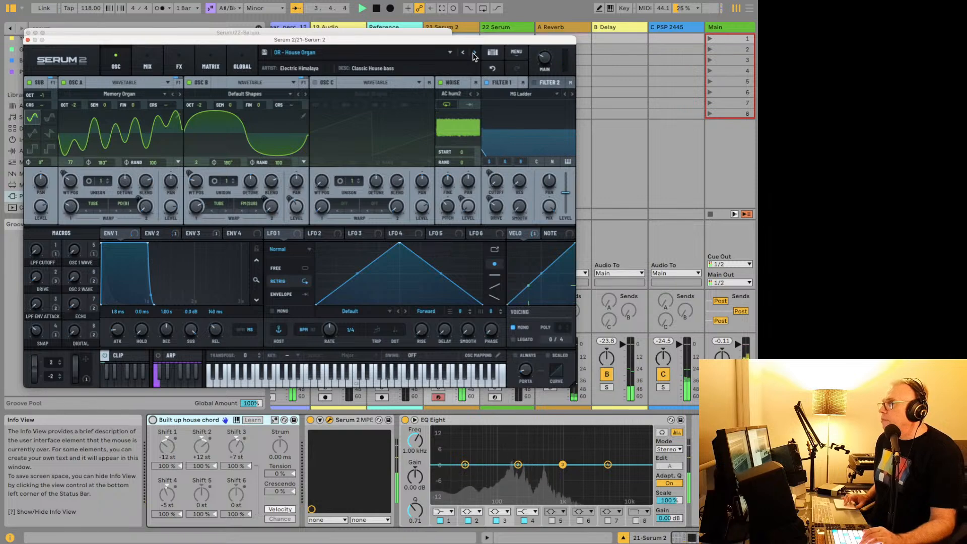
{"action": "left_click", "coordinate": [474, 54]}
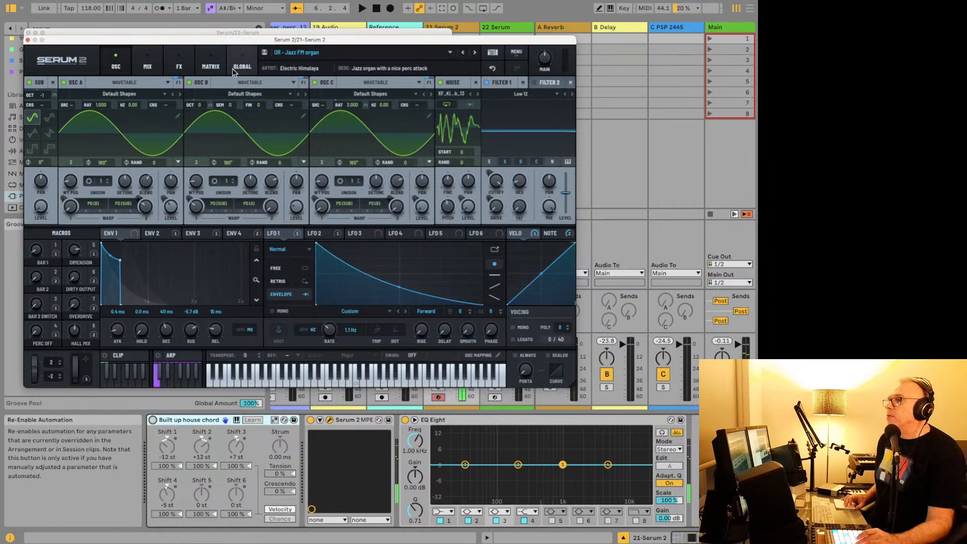
Add a Delay to the organ patch's main effects chain, set its left time to 1/8 and adjust its mix.
{"action": "left_click", "coordinate": [178, 65]}
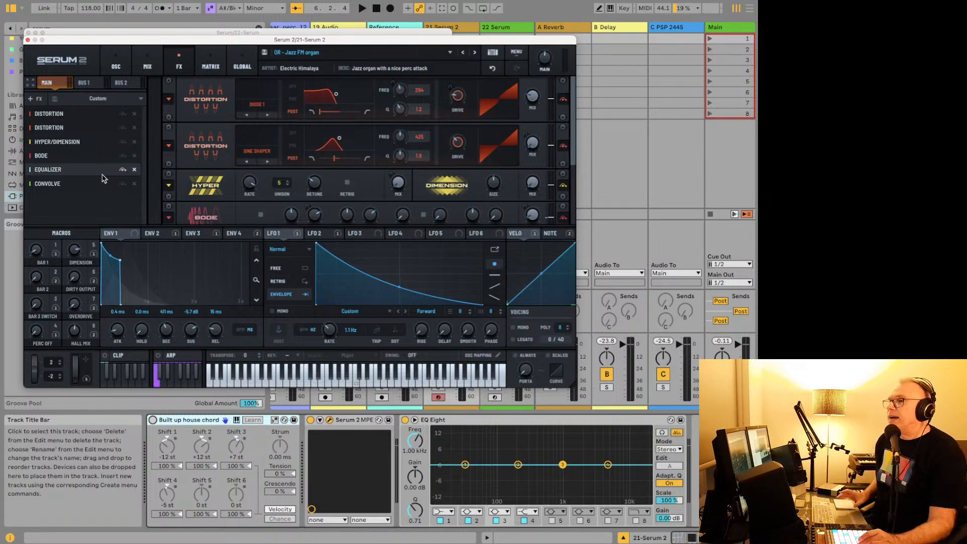
{"action": "left_click", "coordinate": [34, 102]}
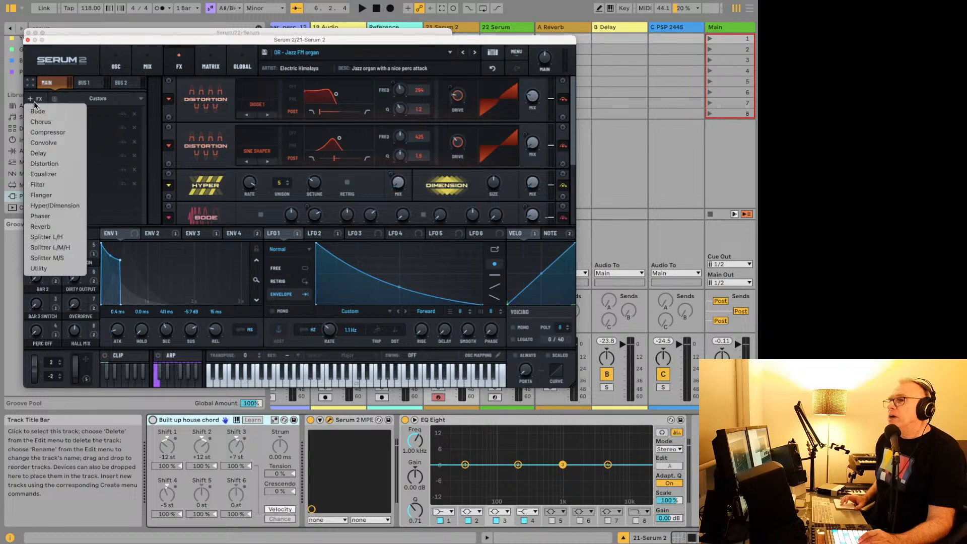
{"action": "left_click", "coordinate": [51, 153]}
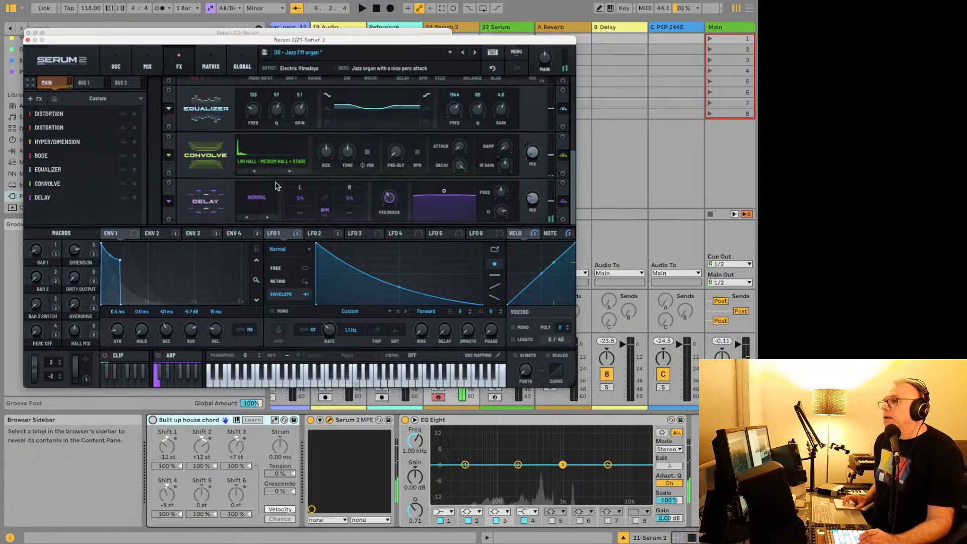
{"action": "mouse_move", "coordinate": [391, 197]}
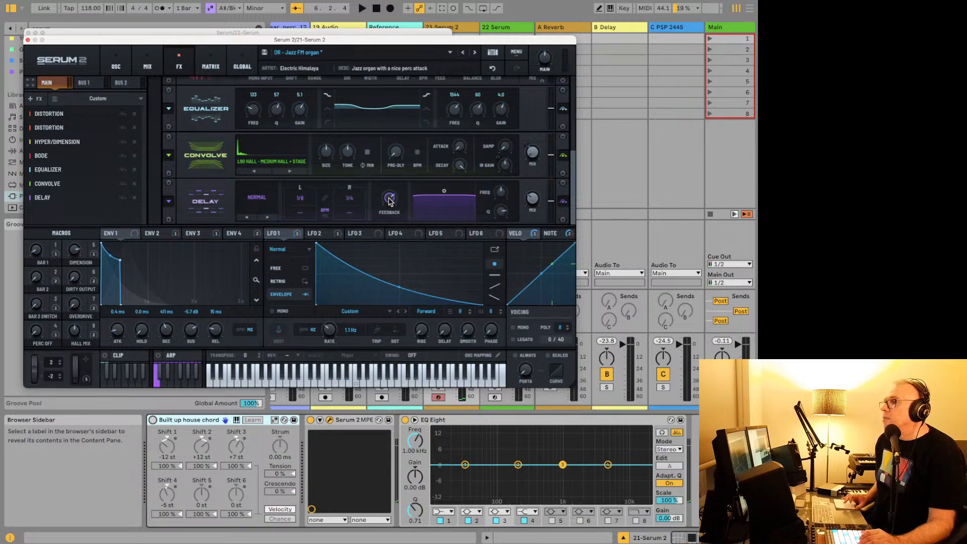
{"action": "left_click_drag", "start_coordinate": [532, 187], "coordinate": [532, 177]}
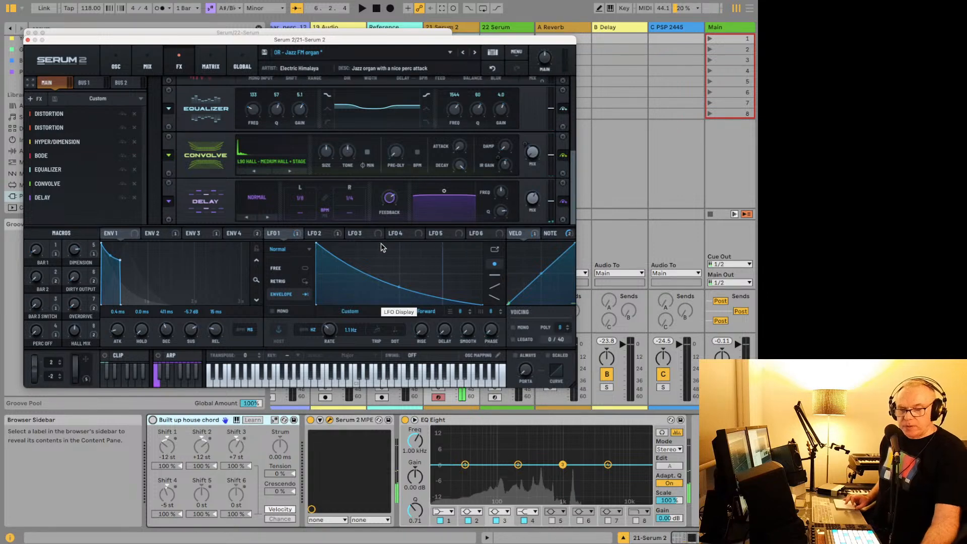
Capture an A#3 stab played over the running track as a MIDI clip and set its loop length to 4 bars.
{"action": "key", "text": "space"}
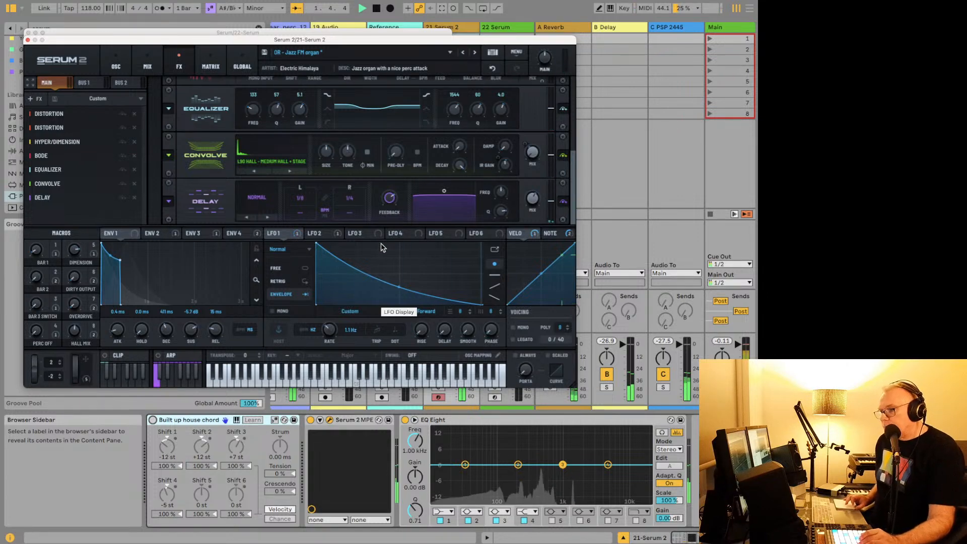
{"action": "key", "text": "space"}
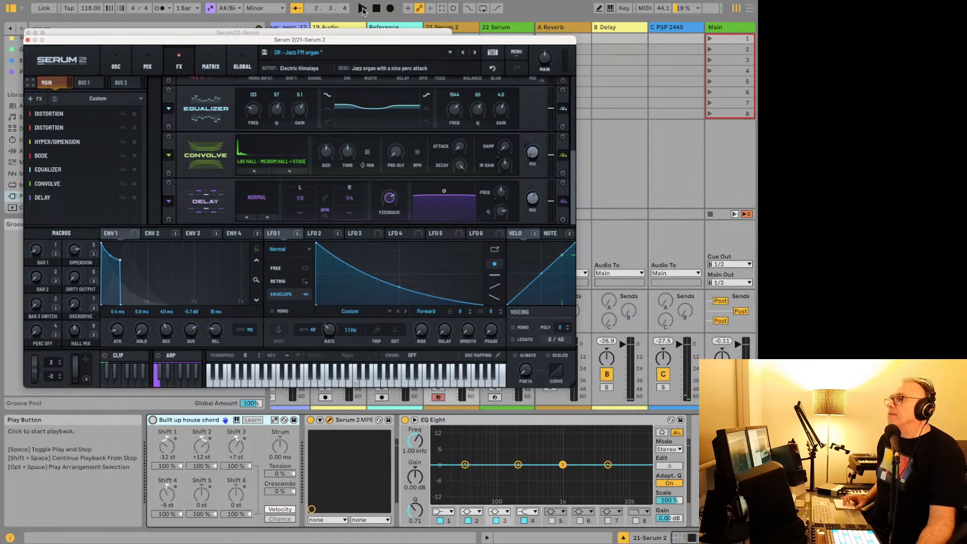
{"action": "left_click", "coordinate": [444, 9]}
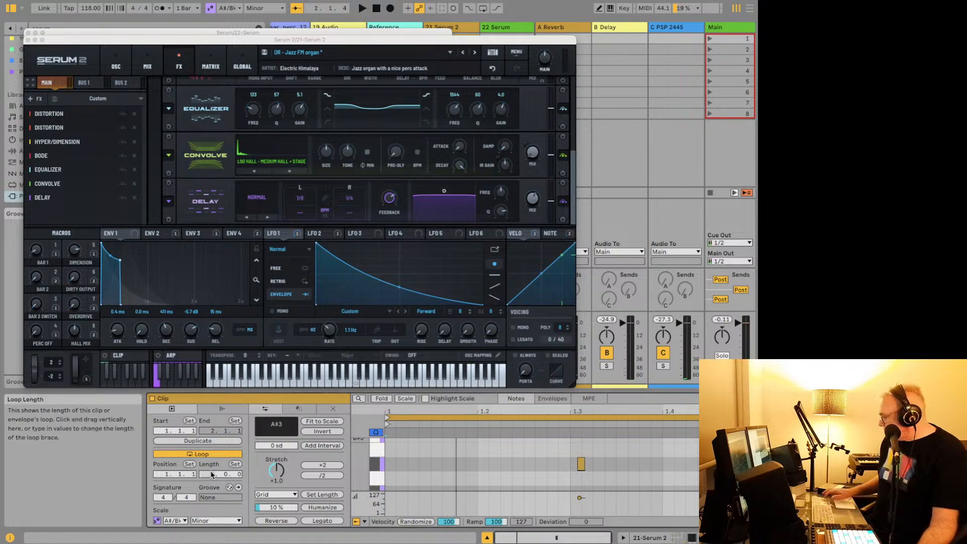
{"action": "key", "text": "Return"}
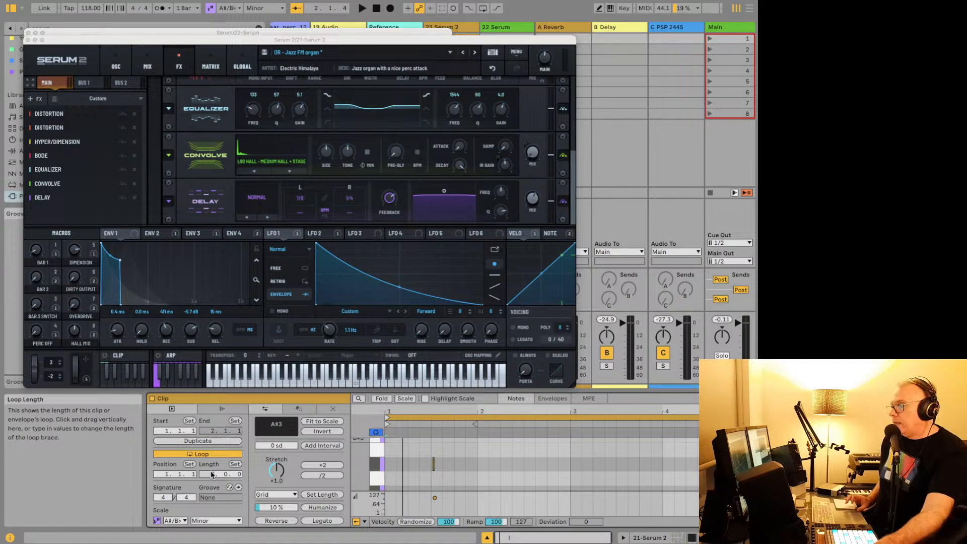
Raise the Delay's feedback in stages to 77 % and 83 % while auditioning the looped clip.
{"action": "key", "text": "space"}
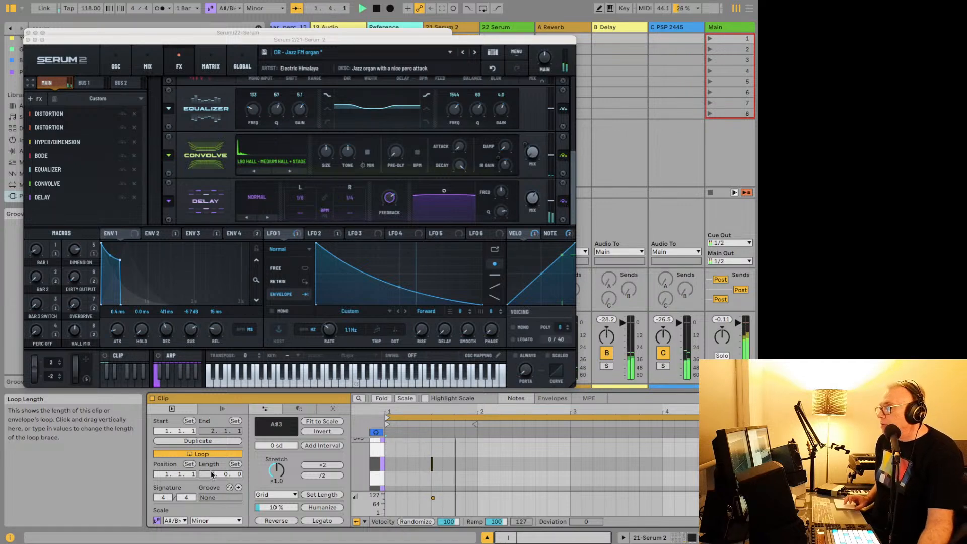
{"action": "key", "text": "space"}
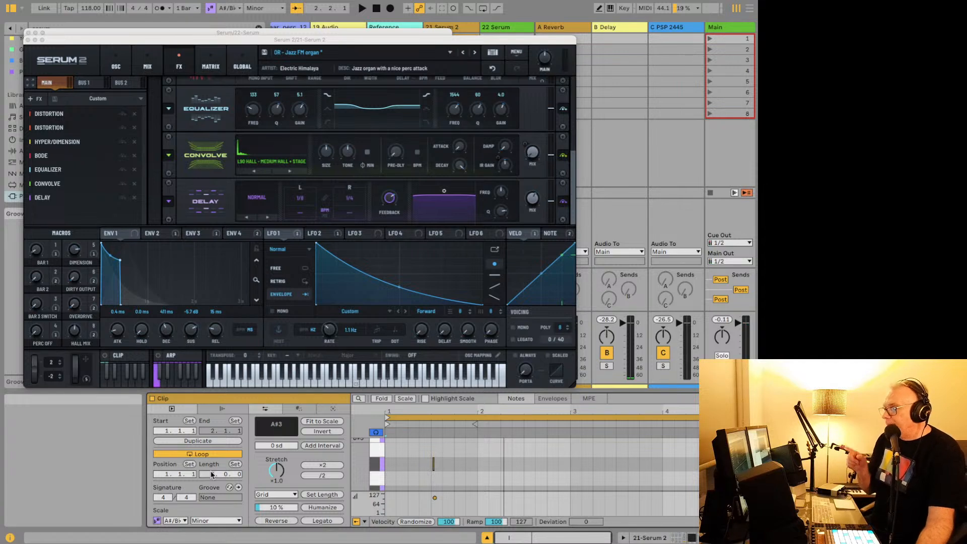
{"action": "key", "text": "space"}
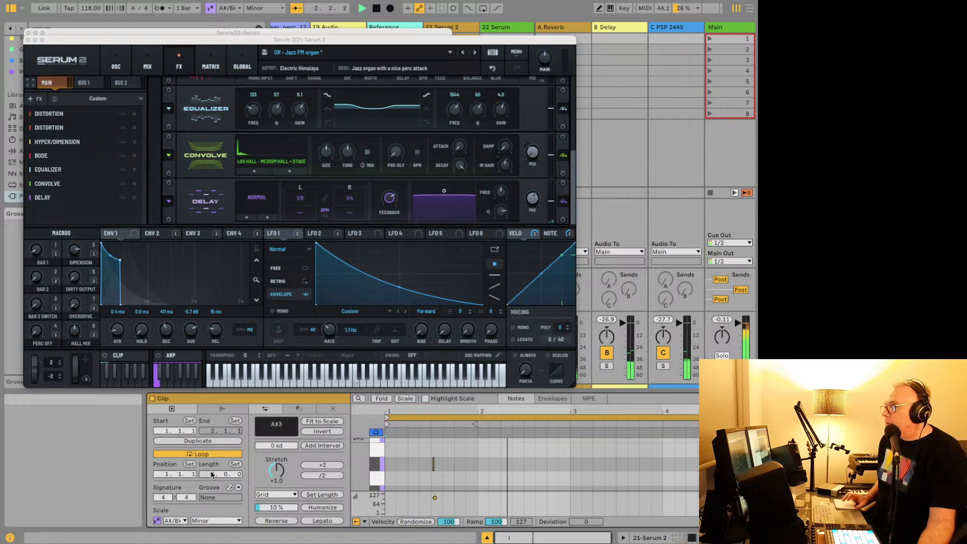
{"action": "key", "text": "space"}
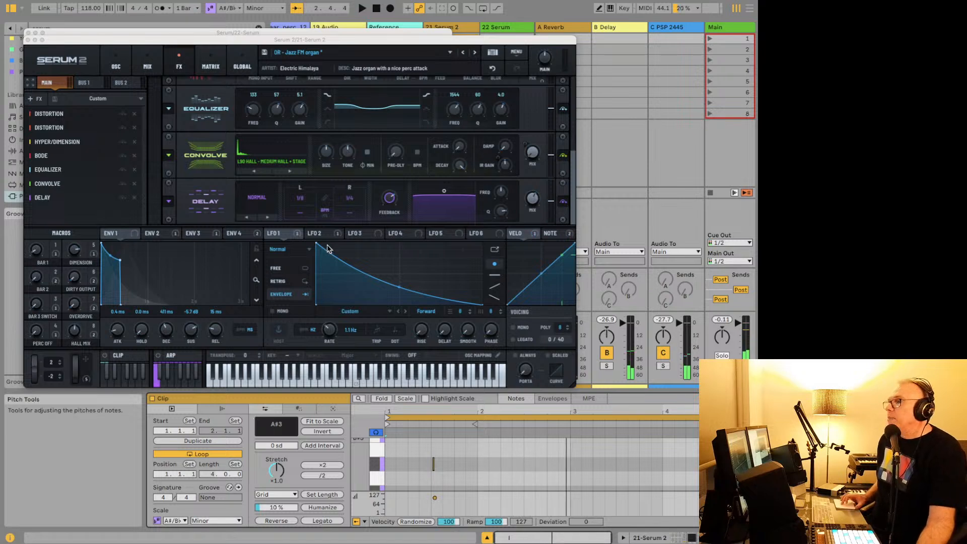
{"action": "left_click", "coordinate": [391, 201]}
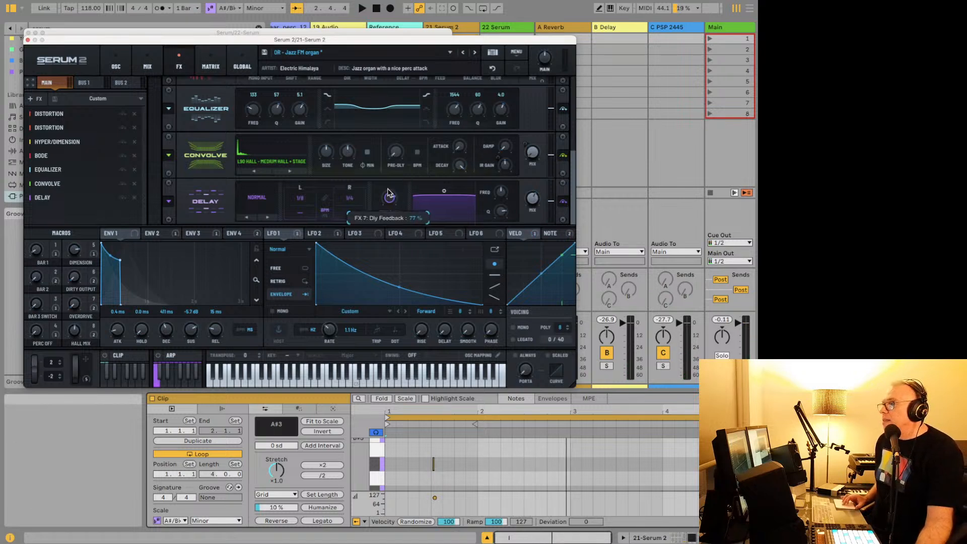
{"action": "key", "text": "space"}
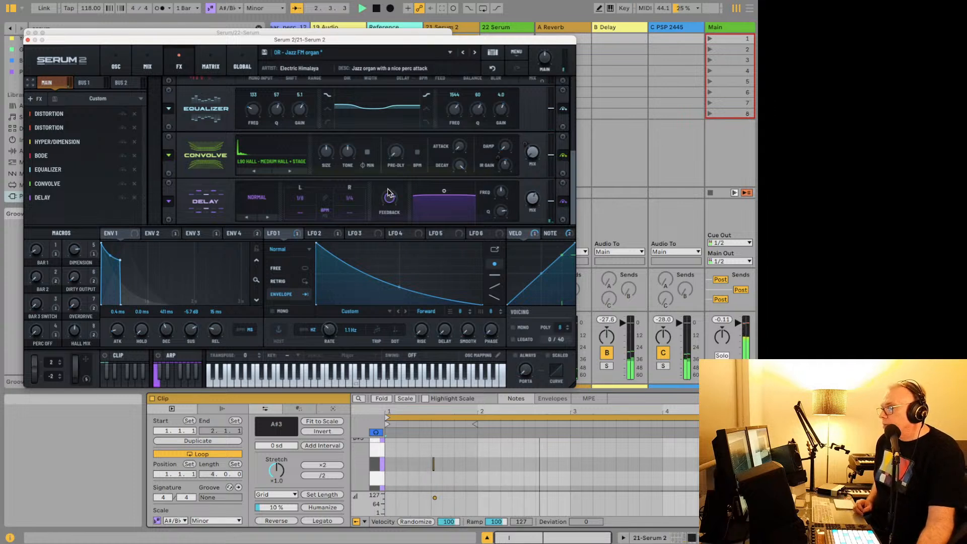
{"action": "key", "text": "space"}
{"action": "left_click", "coordinate": [385, 199]}
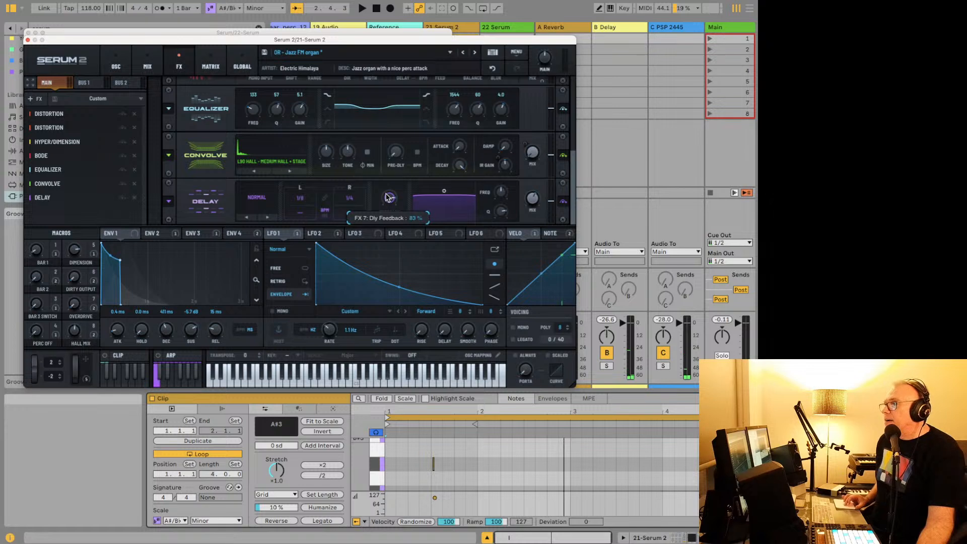
{"action": "key", "text": "space"}
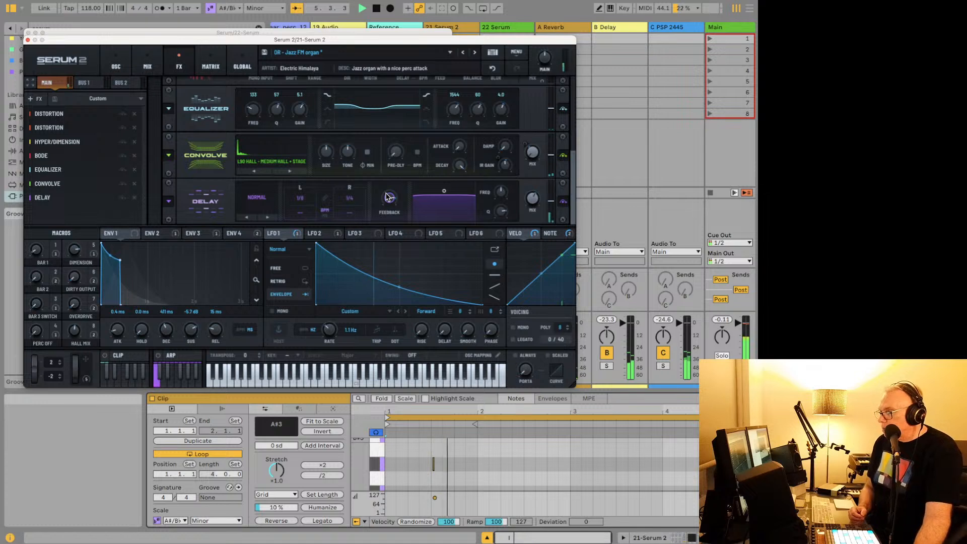
Nudge the clip's A#3 note slightly earlier, close to beat 1.3, and play the track to check its timing.
{"action": "key", "text": "plus"}
{"action": "key", "text": "plus"}
{"action": "key", "text": "plus"}
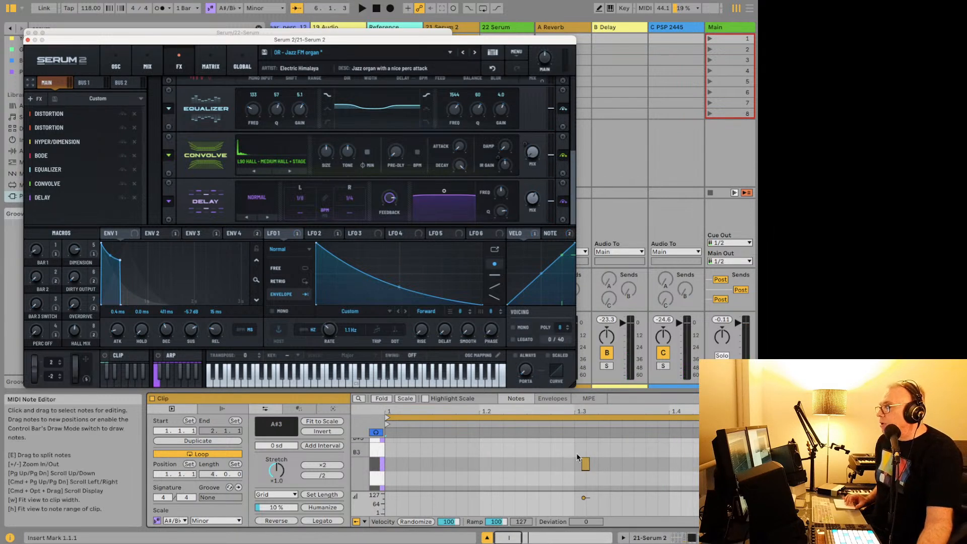
{"action": "left_click", "coordinate": [584, 463]}
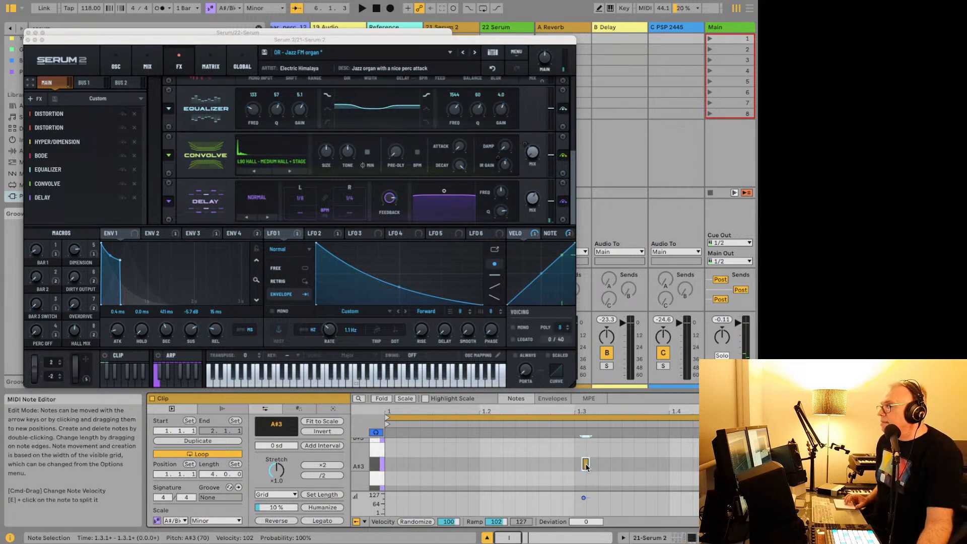
{"action": "left_click_drag", "start_coordinate": [586, 466], "coordinate": [583, 469]}
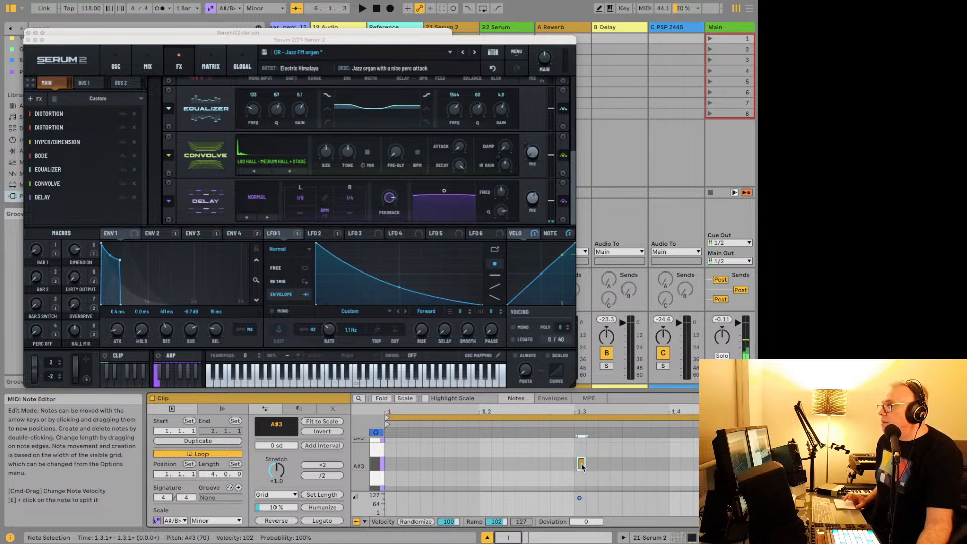
{"action": "key", "text": "space"}
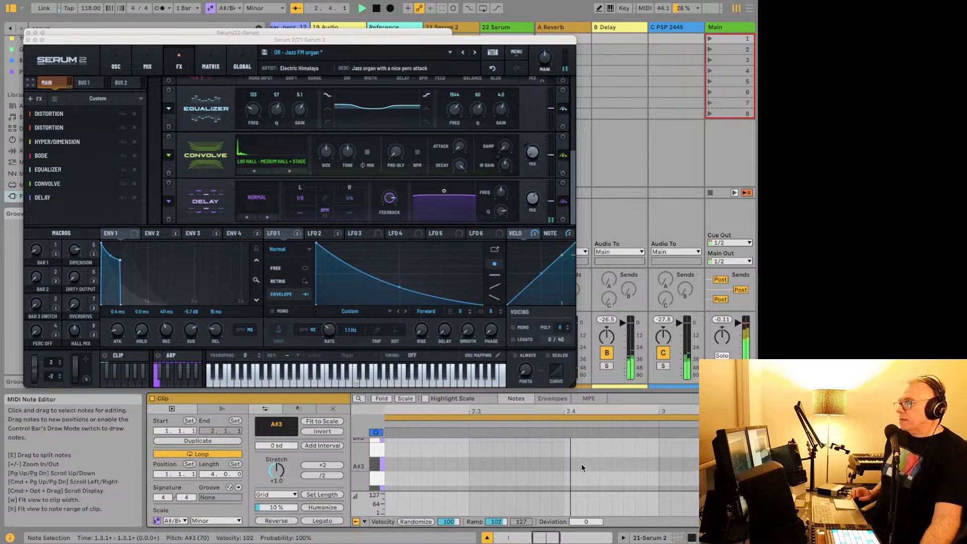
{"action": "key", "text": "minus"}
{"action": "key", "text": "minus"}
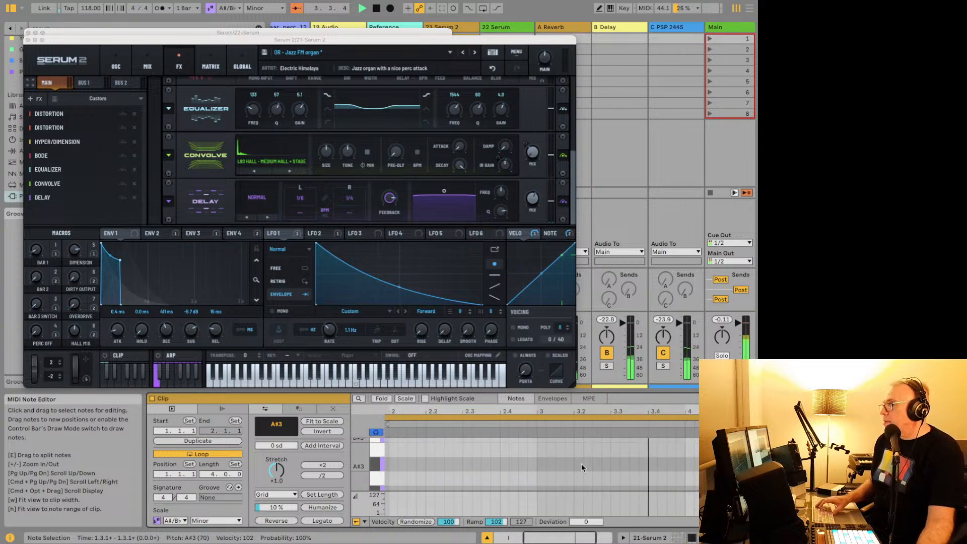
{"action": "key", "text": "minus"}
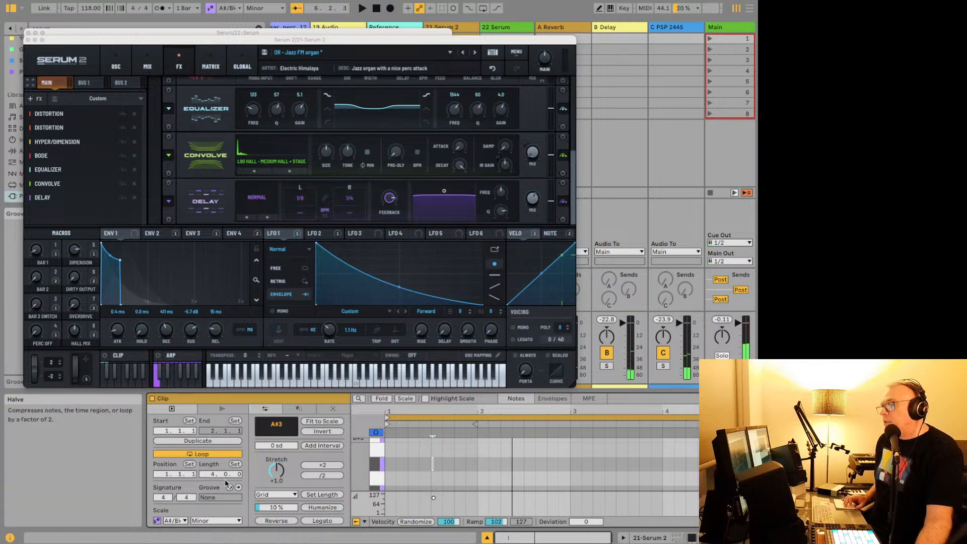
Set the organ clip's loop length to 5 bars and play it against the track.
{"action": "left_click_drag", "start_coordinate": [213, 478], "coordinate": [213, 473]}
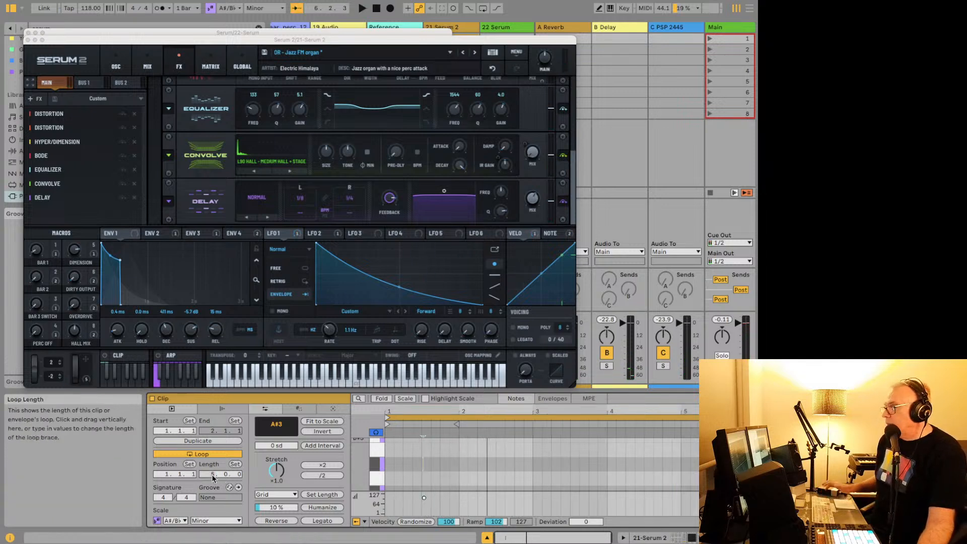
{"action": "key", "text": "space"}
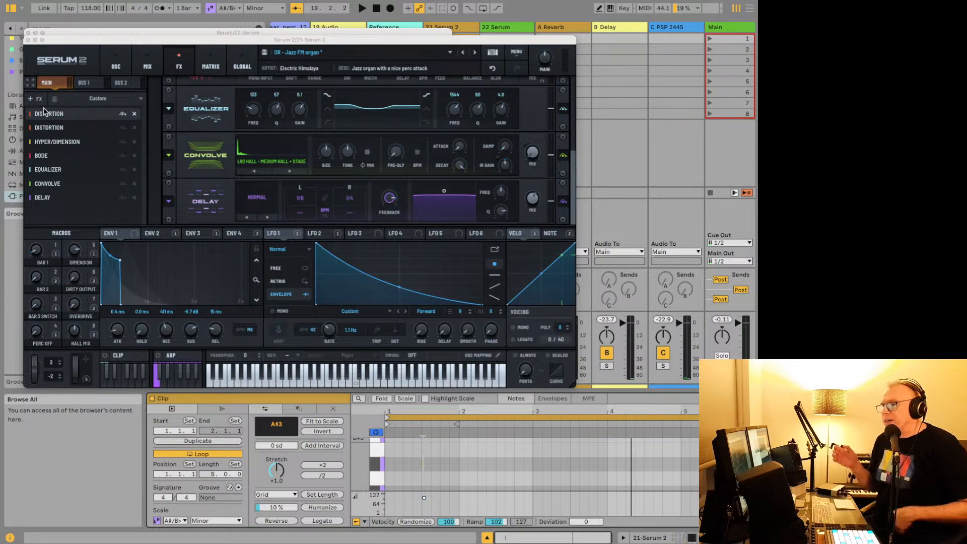
{"action": "key", "text": "space"}
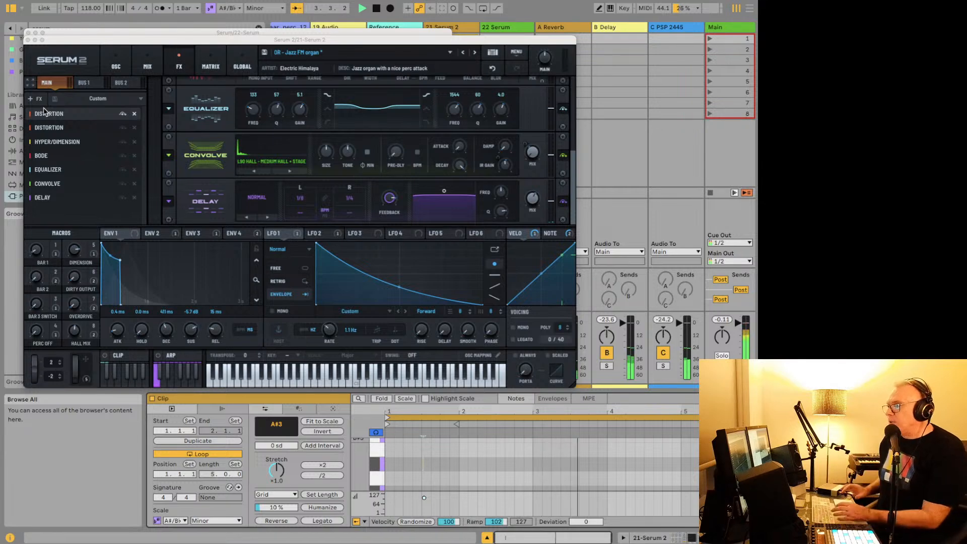
Close the Serum 2 and Serum plug-in windows while the track plays.
{"action": "left_click", "coordinate": [27, 39]}
{"action": "left_click", "coordinate": [29, 33]}
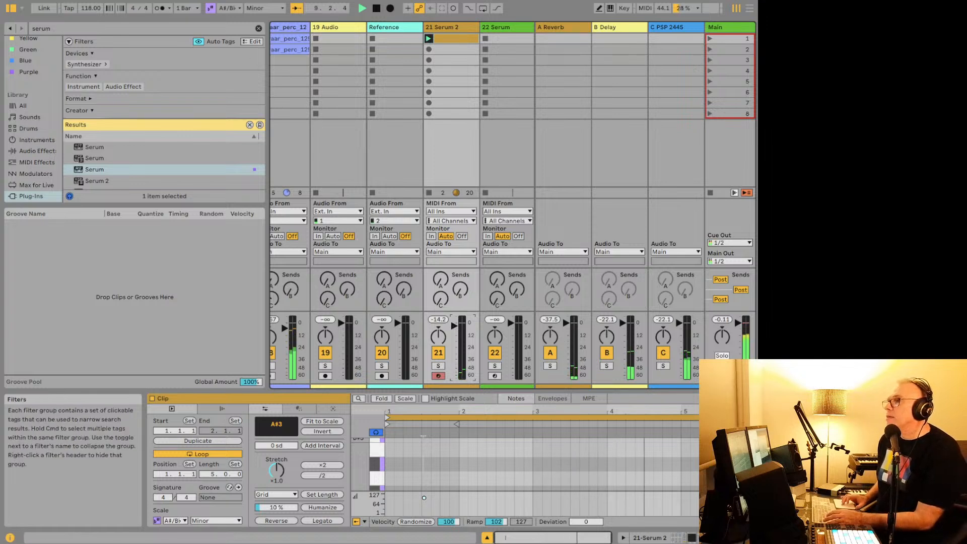
Save the Live Set and stop playback.
{"action": "left_click", "coordinate": [51, 0]}
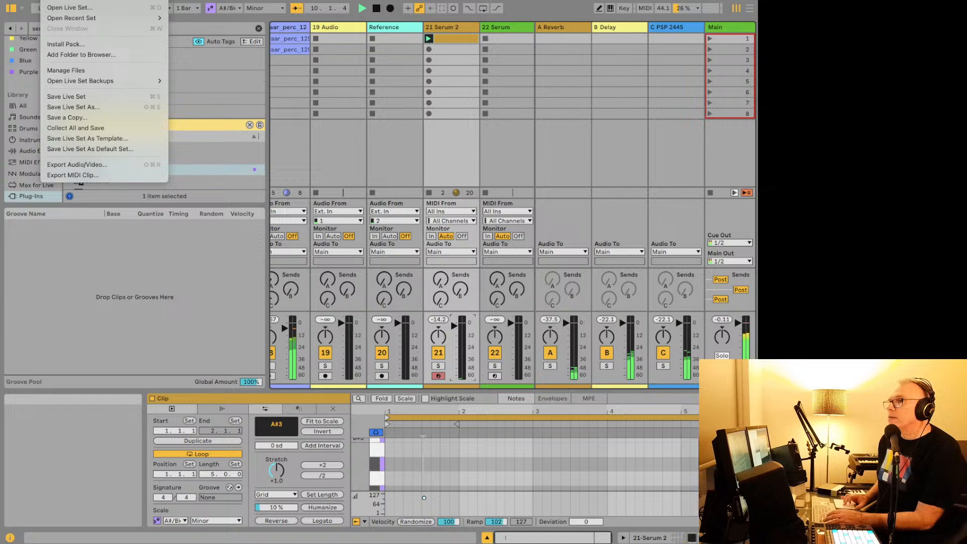
{"action": "left_click", "coordinate": [76, 96]}
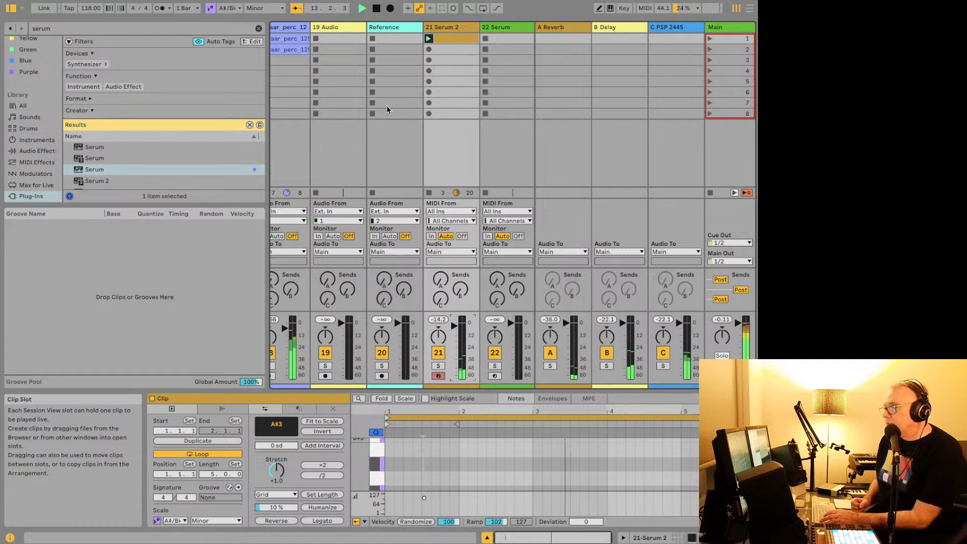
{"action": "key", "text": "space"}
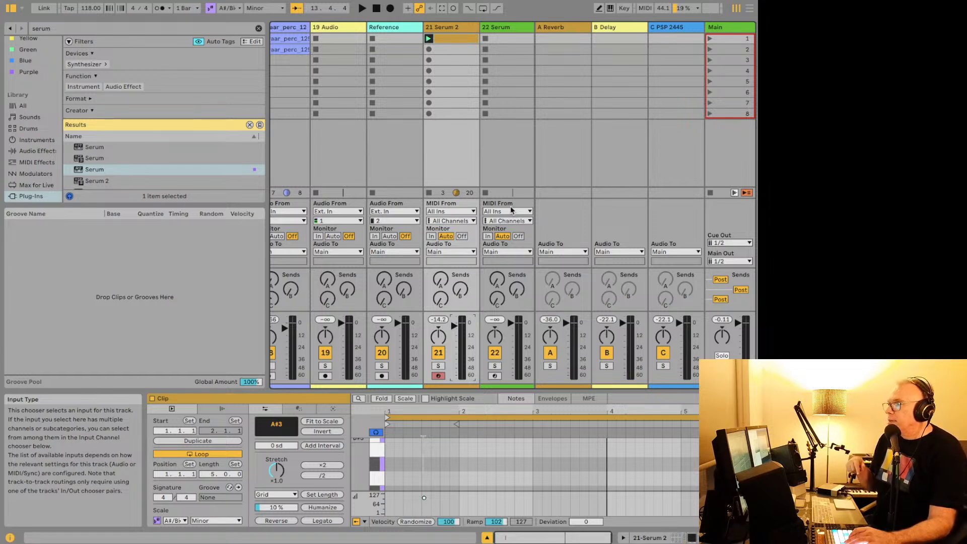
Play the track and overdub an A#4 note near the start of bar 4 in the organ clip.
{"action": "key", "text": "space"}
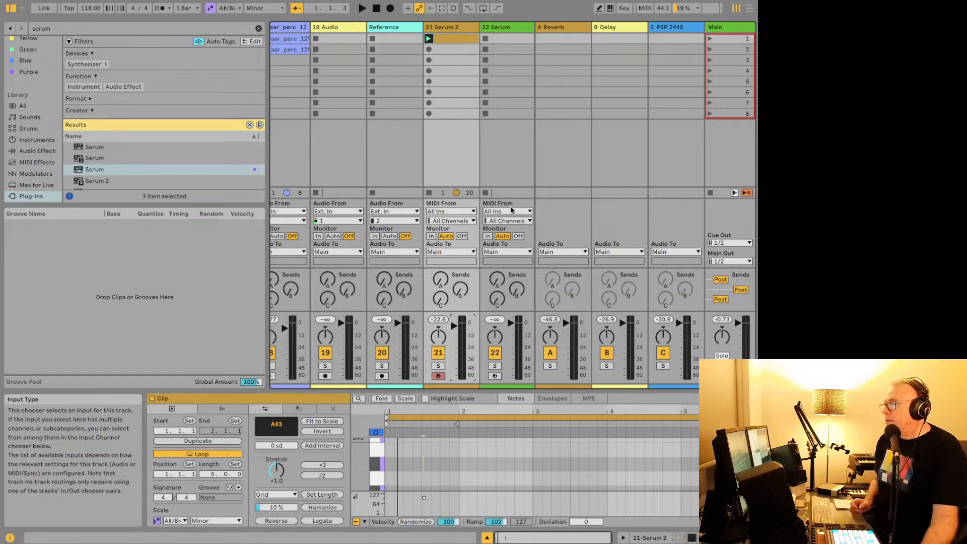
{"action": "key", "text": "space"}
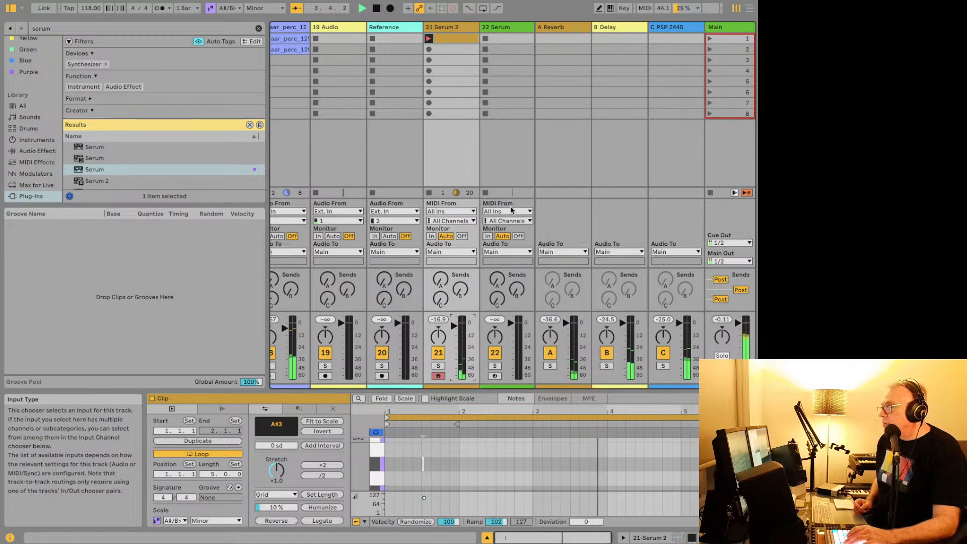
{"action": "key", "text": "space"}
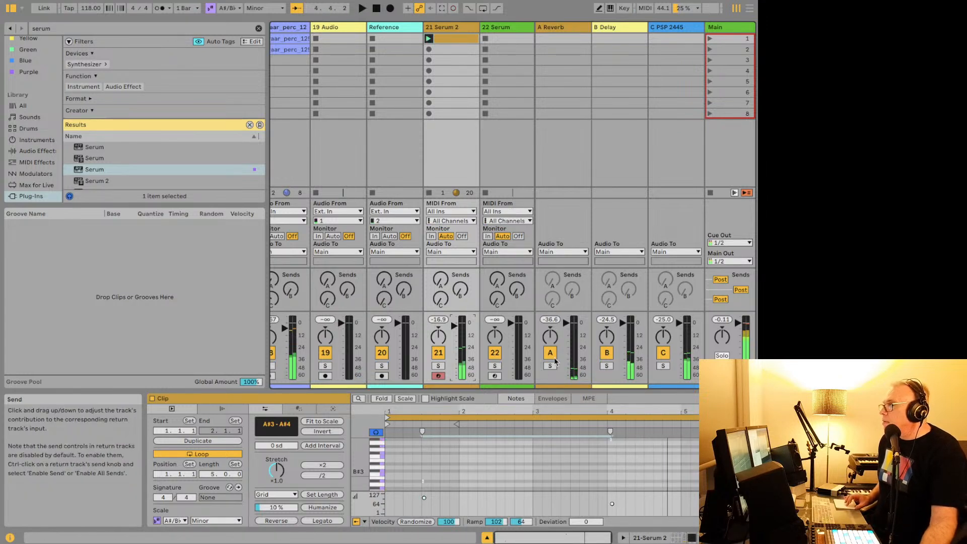
Nudge the A#4 note earlier to the start of bar 4 and lower its velocity to 38.
{"action": "scroll", "coordinate": [572, 448], "scroll_direction": "up", "scroll_amount": 2}
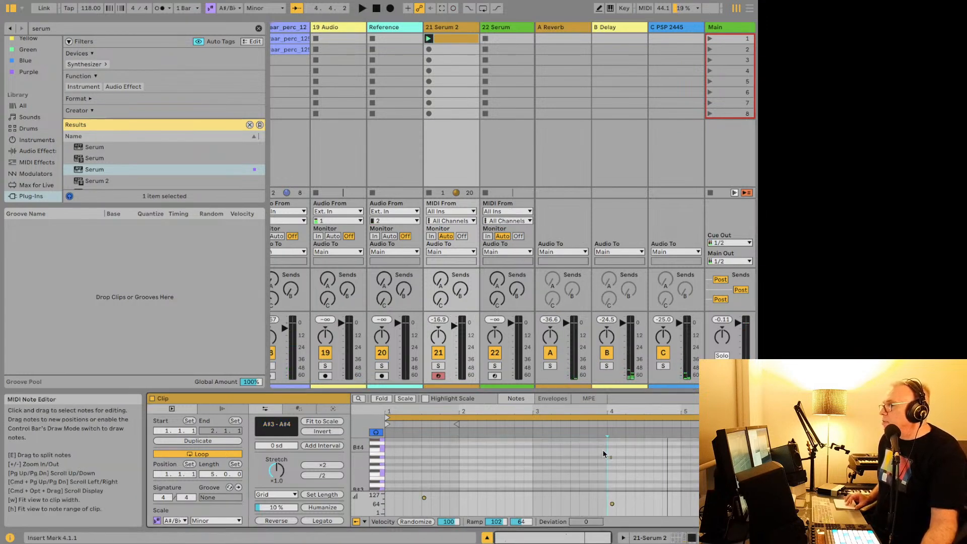
{"action": "left_click_drag", "start_coordinate": [604, 450], "coordinate": [620, 460]}
{"action": "key", "text": "plus"}
{"action": "key", "text": "plus"}
{"action": "key", "text": "plus"}
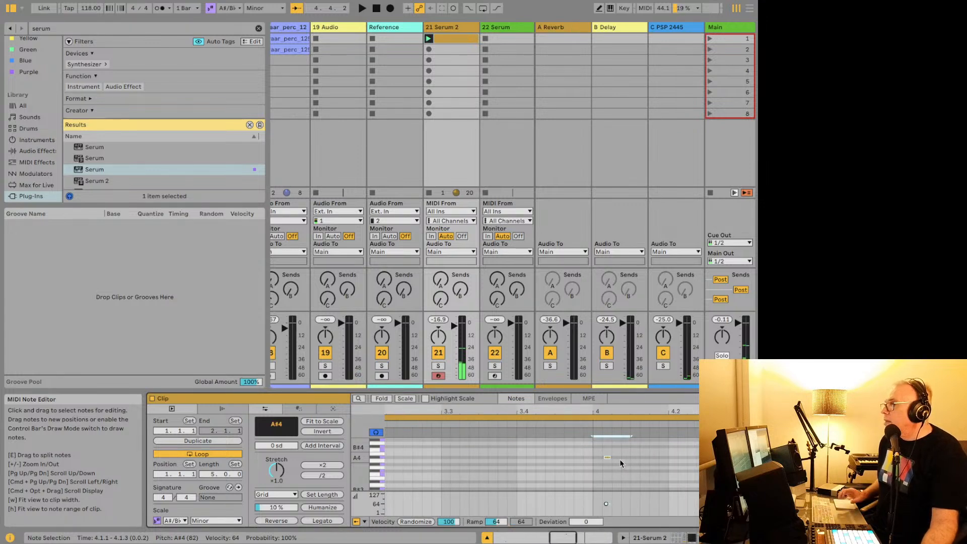
{"action": "left_click_drag", "start_coordinate": [606, 458], "coordinate": [598, 459]}
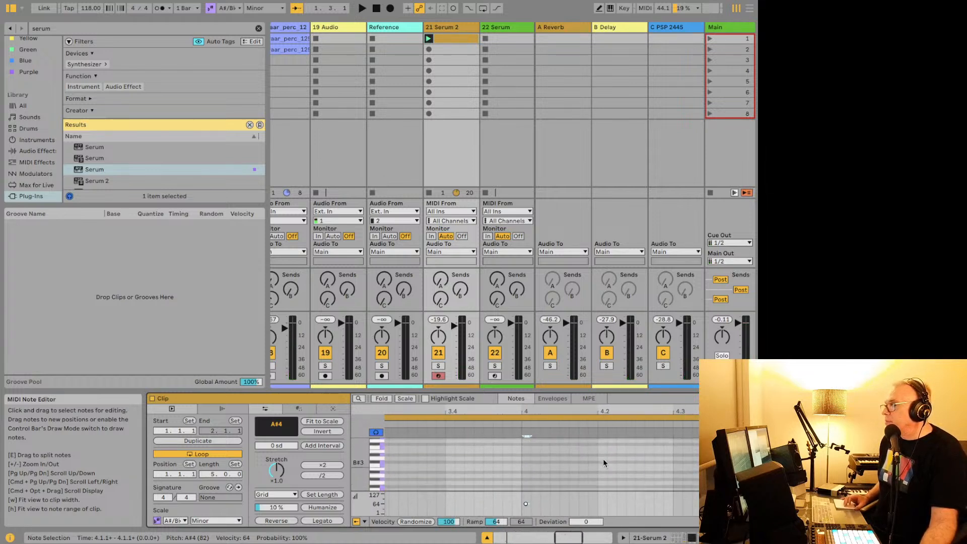
{"action": "scroll", "coordinate": [603, 459], "scroll_direction": "up", "scroll_amount": 1}
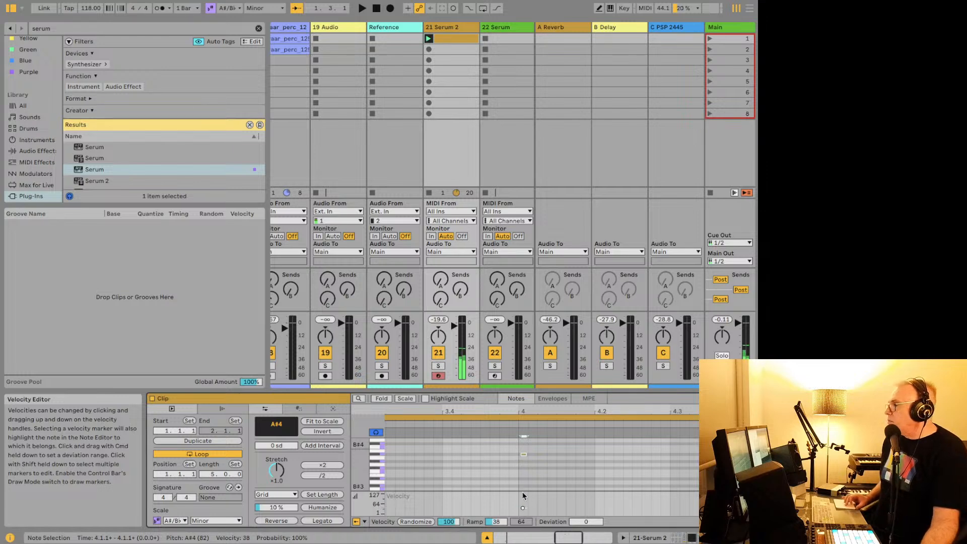
Duplicate the 21 Serum 2 track together with its clip and devices.
{"action": "left_click", "coordinate": [445, 27]}
{"action": "right_click", "coordinate": [446, 26]}
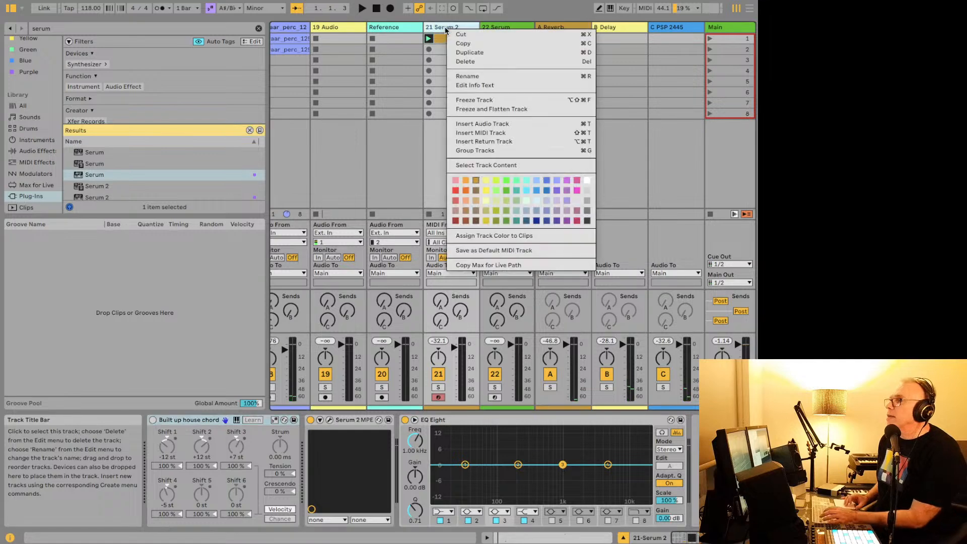
{"action": "left_click", "coordinate": [464, 52]}
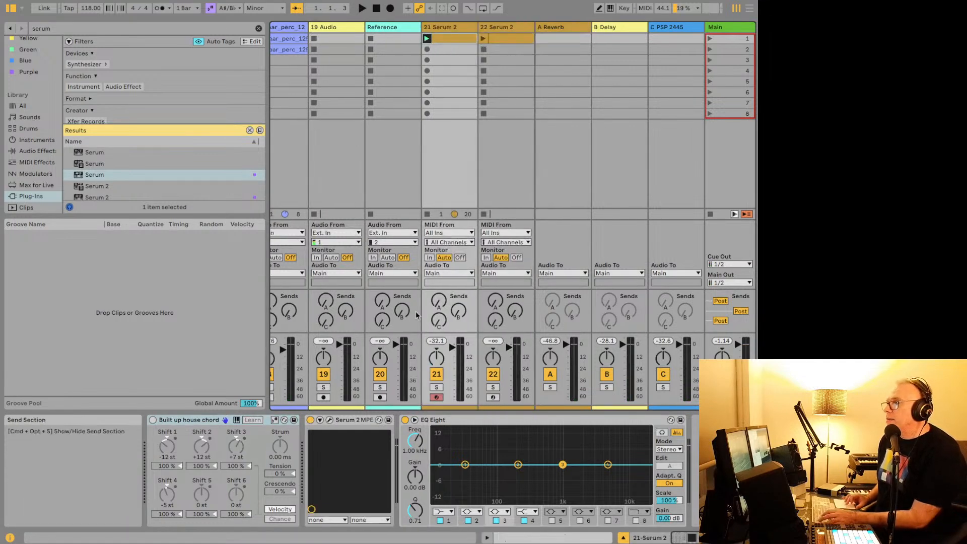
Delete the A#4 note at bar 4 from the original clip on track 21.
{"action": "left_click", "coordinate": [439, 41]}
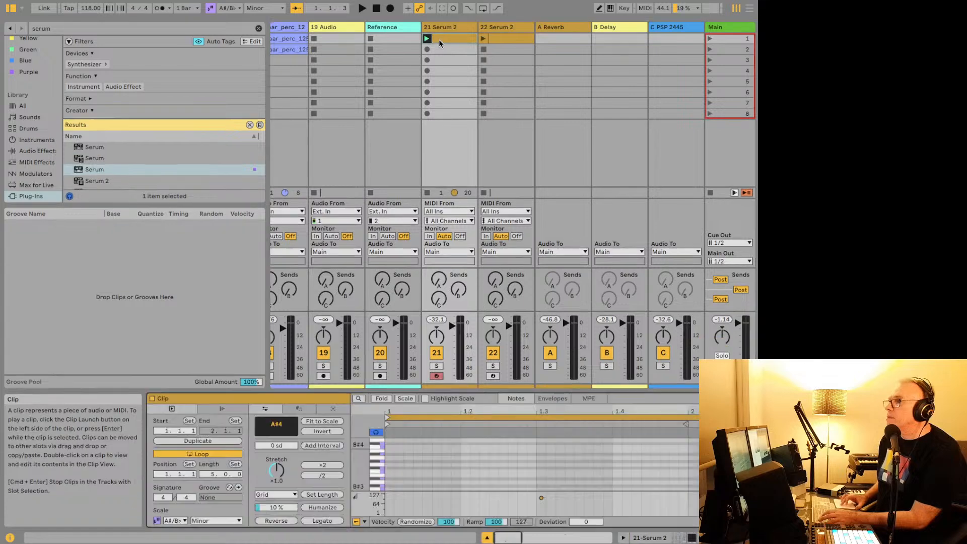
{"action": "scroll", "coordinate": [441, 454], "scroll_direction": "down", "scroll_amount": 5}
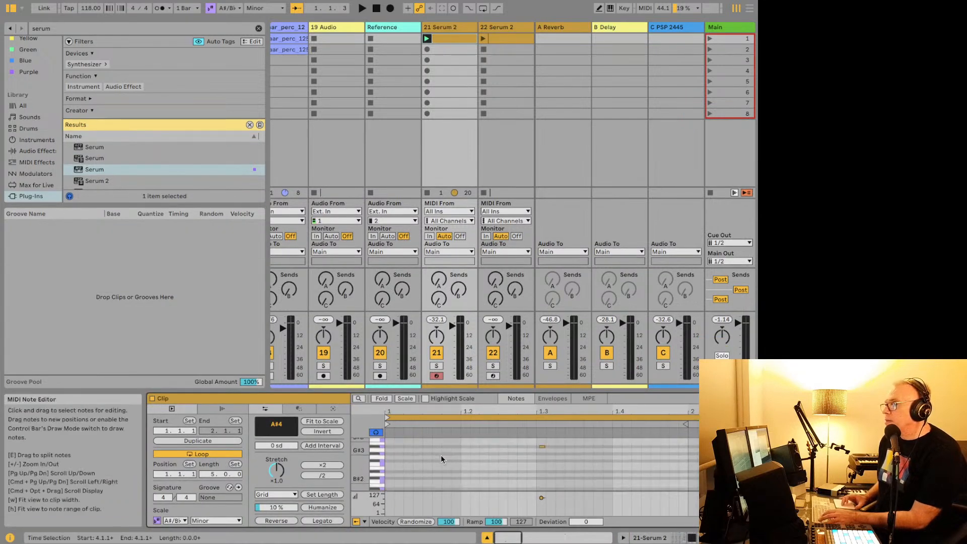
{"action": "scroll", "coordinate": [440, 454], "scroll_direction": "up", "scroll_amount": 7}
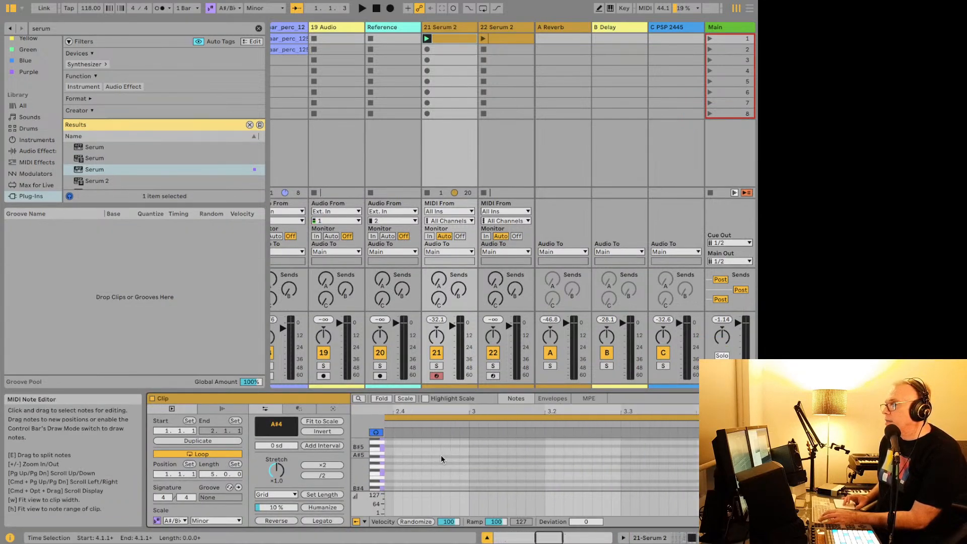
{"action": "scroll", "coordinate": [441, 456], "scroll_direction": "down", "scroll_amount": 2}
{"action": "left_click_drag", "start_coordinate": [499, 461], "coordinate": [540, 486]}
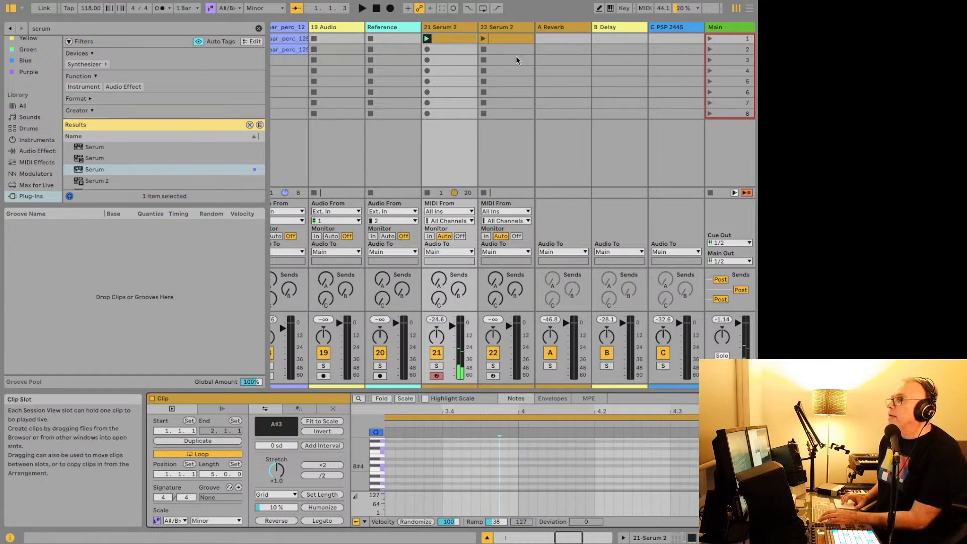
Delete the A#3 note near beat 1.3 from the copied clip on track 22, keeping only the A#4 note.
{"action": "left_click", "coordinate": [516, 38]}
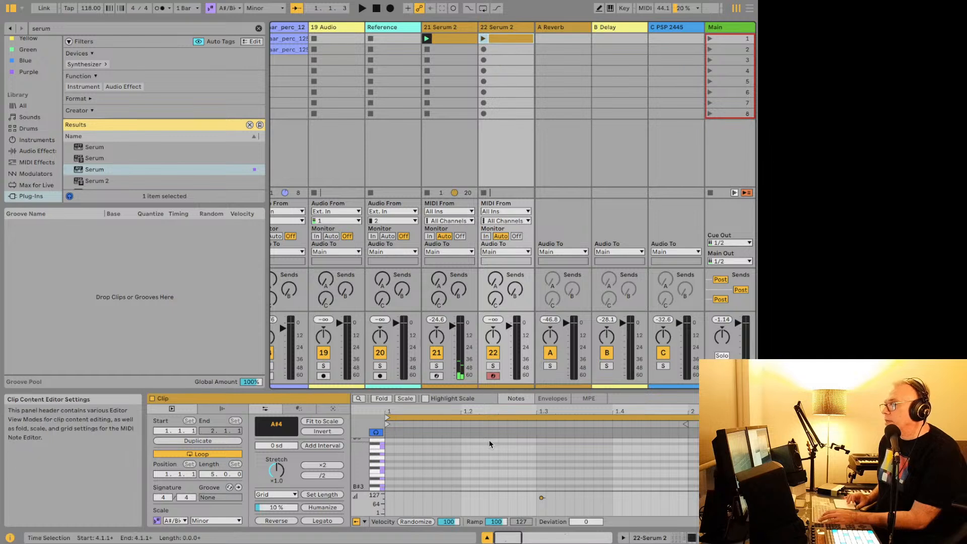
{"action": "scroll", "coordinate": [498, 457], "scroll_direction": "down", "scroll_amount": 2}
{"action": "left_click", "coordinate": [497, 458]}
{"action": "left_click_drag", "start_coordinate": [497, 458], "coordinate": [558, 458]}
{"action": "key", "text": "Delete"}
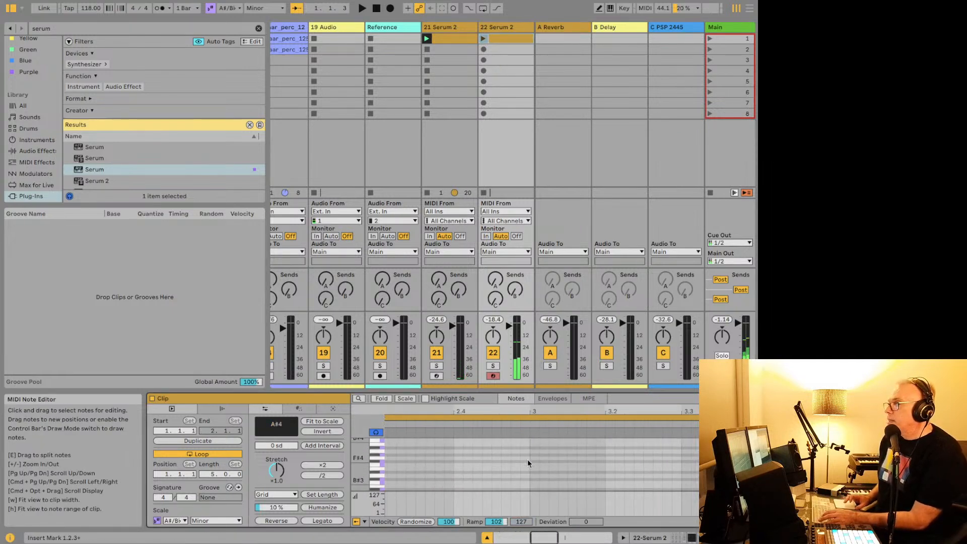
Launch the clip on track 22 and balance the track's volume at about -13 dB against the mix.
{"action": "left_click", "coordinate": [483, 39]}
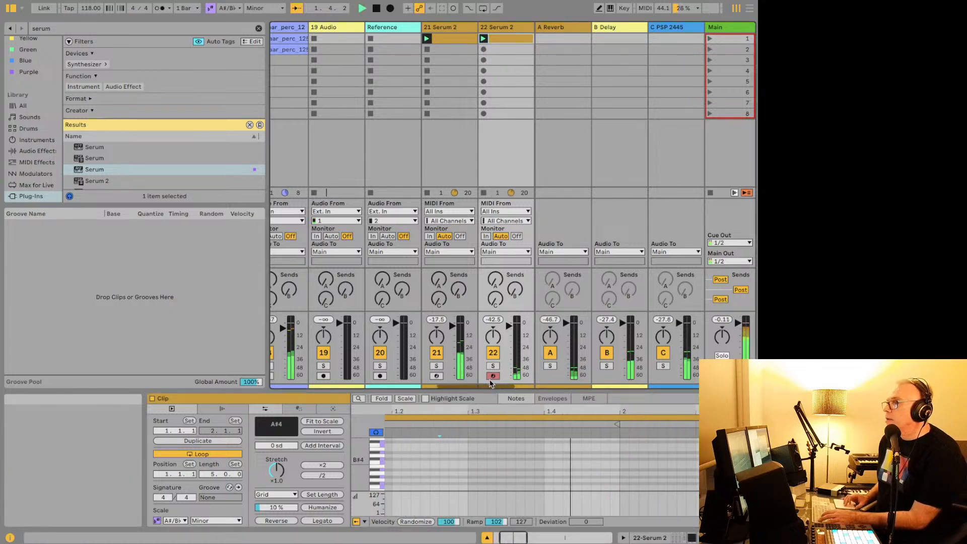
{"action": "left_click_drag", "start_coordinate": [509, 336], "coordinate": [510, 353]}
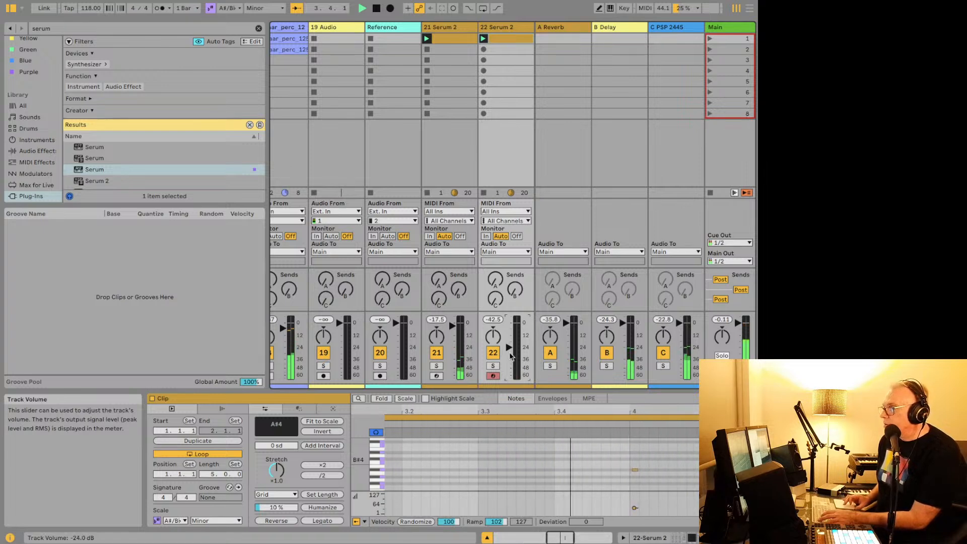
{"action": "left_click_drag", "start_coordinate": [508, 347], "coordinate": [508, 335]}
{"action": "key", "text": "space"}
{"action": "key", "text": "space"}
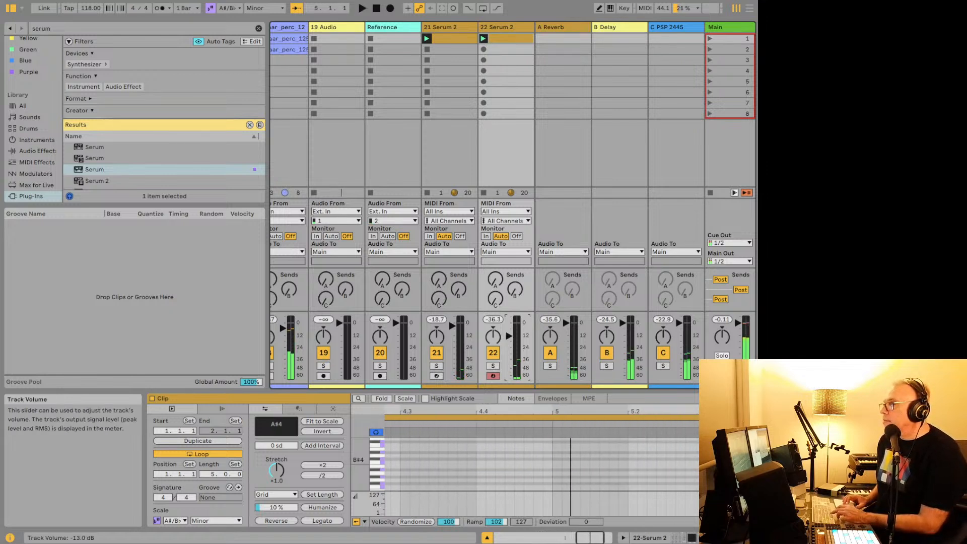
{"action": "key", "text": "space"}
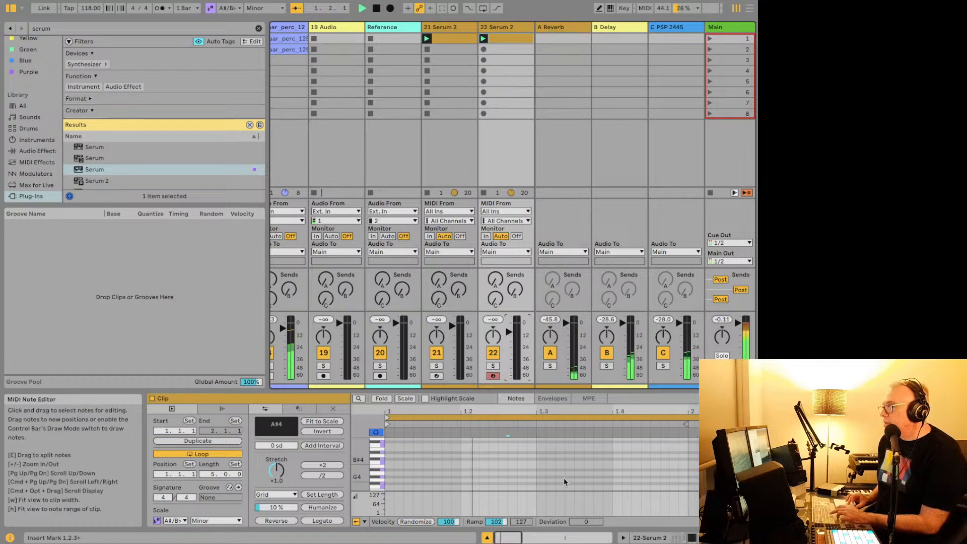
In track 22's EQ Eight, turn band 3 into a narrow cut of about -3.35 dB at 938 Hz with Q 6.42.
{"action": "left_click", "coordinate": [691, 538]}
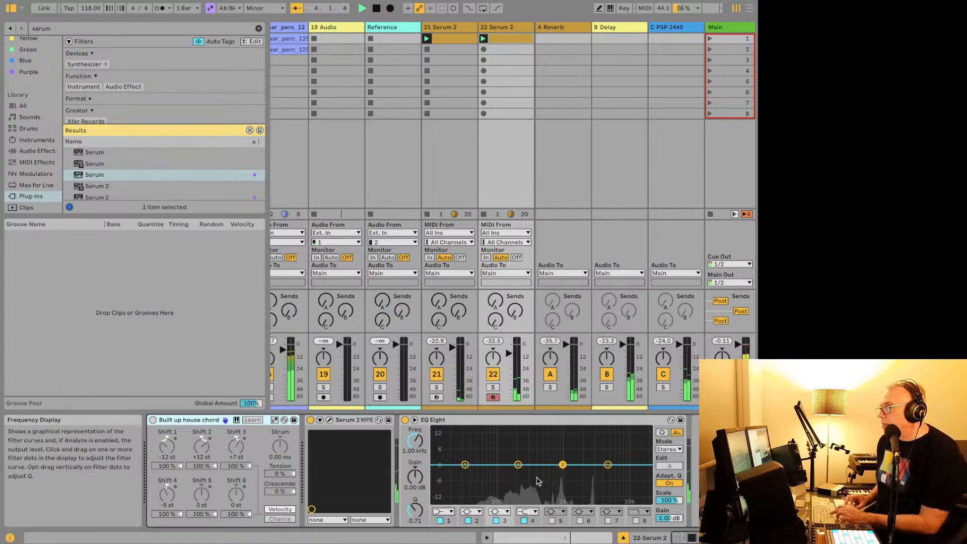
{"action": "key", "text": "space"}
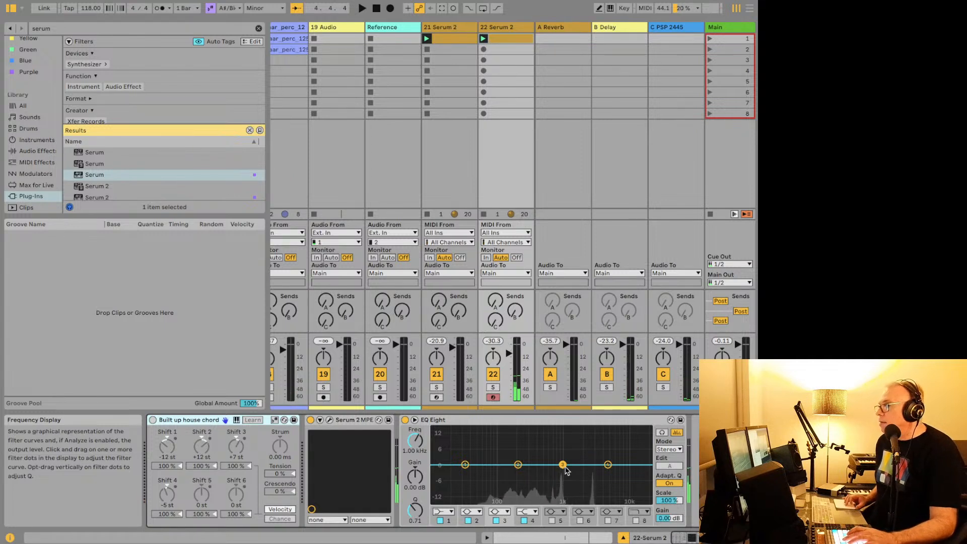
{"action": "mouse_move", "coordinate": [563, 466]}
{"action": "left_mouse_down"}
{"action": "mouse_move", "coordinate": [519, 444]}
{"action": "mouse_move", "coordinate": [561, 447]}
{"action": "left_mouse_up"}
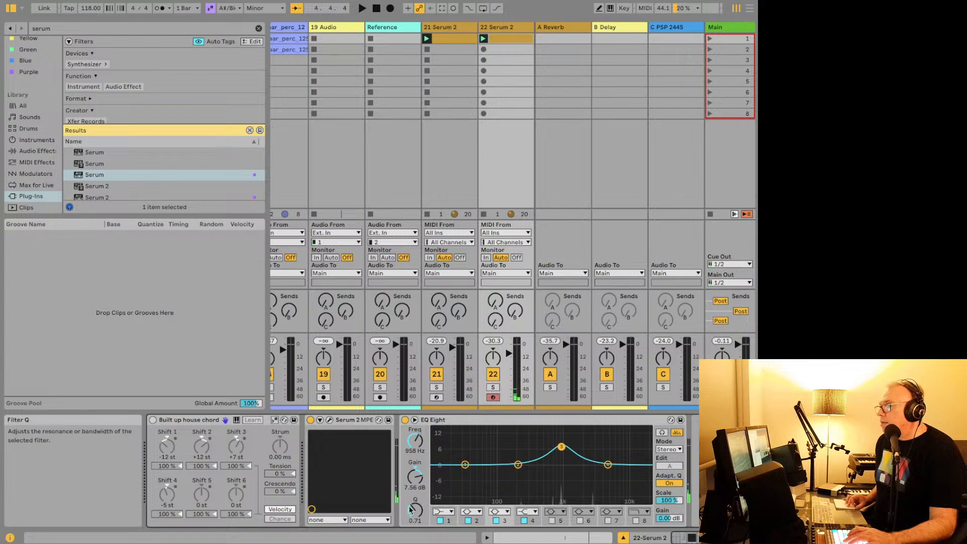
{"action": "left_click_drag", "start_coordinate": [414, 510], "coordinate": [414, 504]}
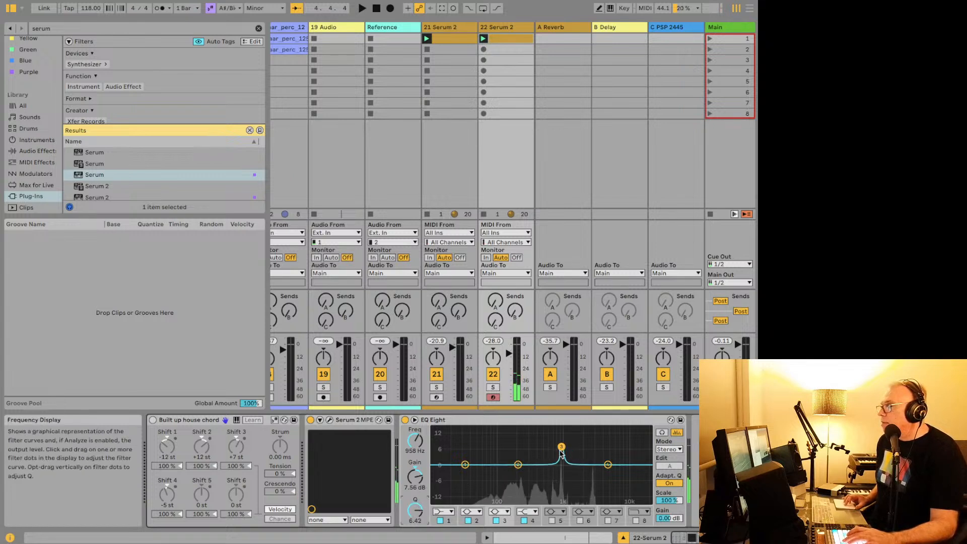
{"action": "left_click_drag", "start_coordinate": [560, 475], "coordinate": [560, 474]}
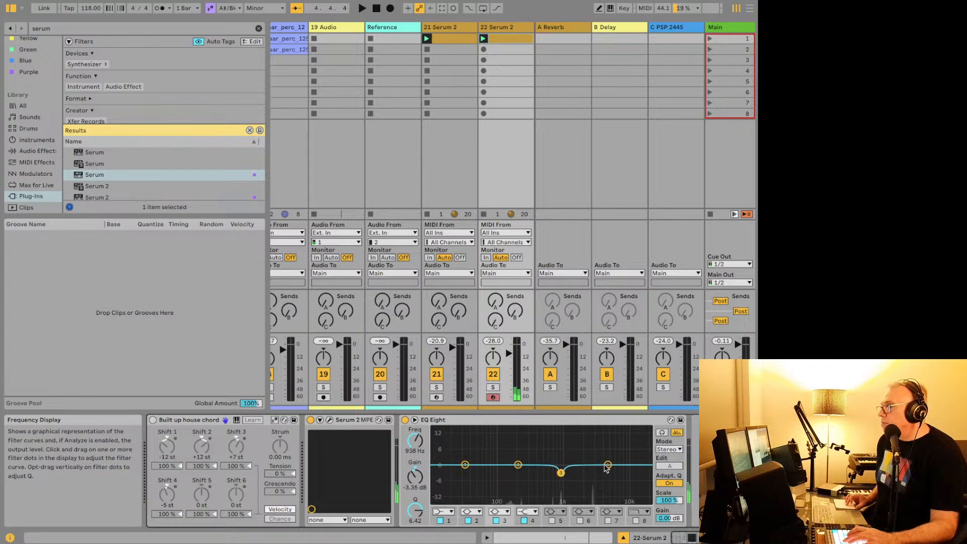
Enable EQ Eight band 5 and shape it into a narrow cut of about -6.07 dB at 2.90 kHz with Q 5.02.
{"action": "left_click", "coordinate": [552, 520]}
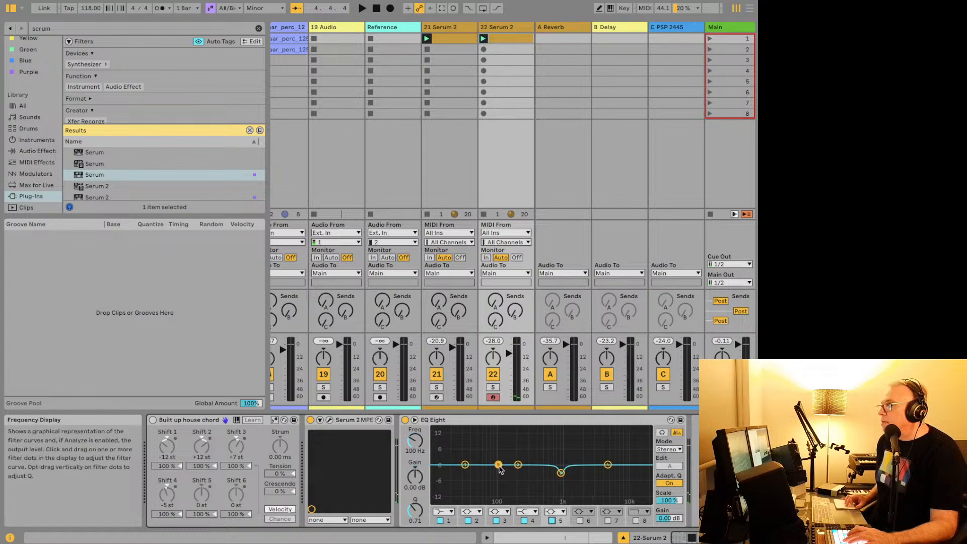
{"action": "left_click_drag", "start_coordinate": [548, 459], "coordinate": [592, 465]}
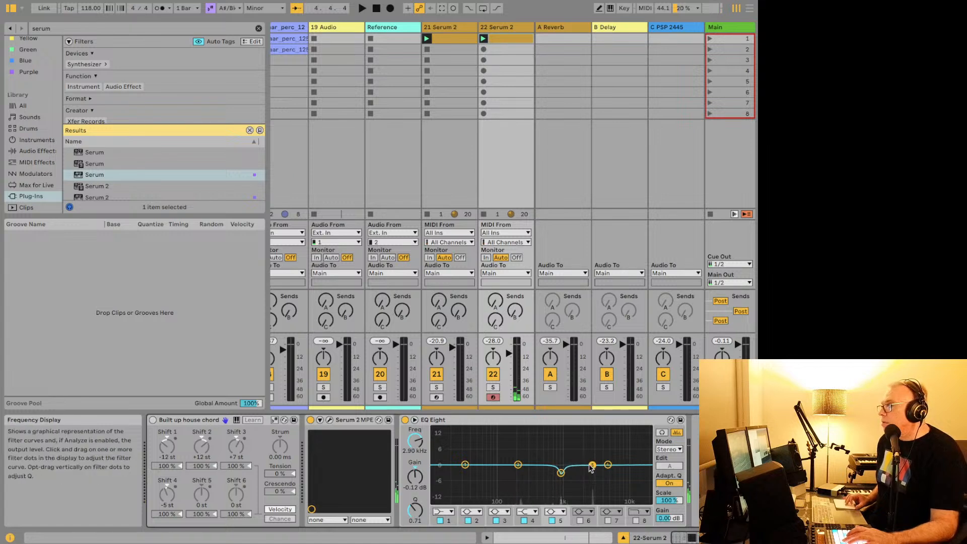
{"action": "left_click_drag", "start_coordinate": [592, 465], "coordinate": [593, 443]}
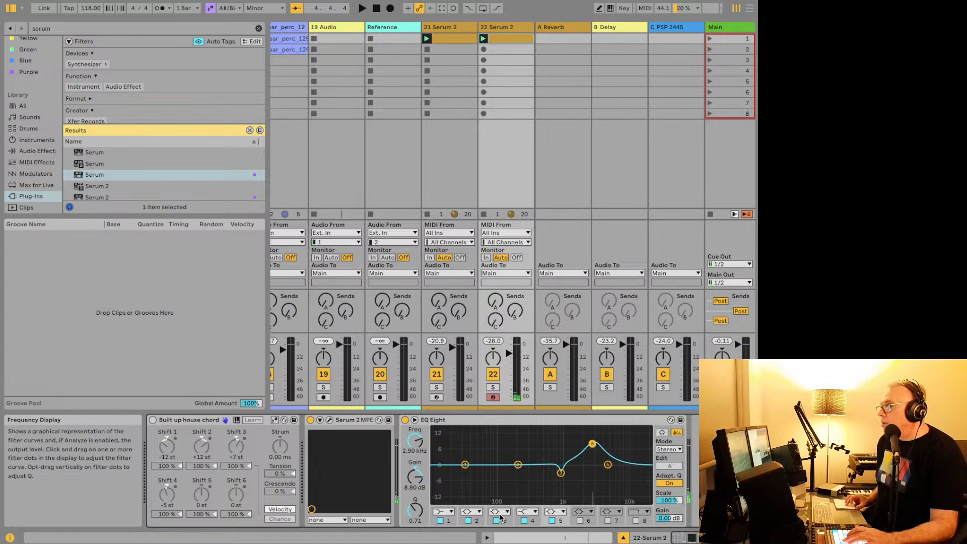
{"action": "left_click_drag", "start_coordinate": [415, 510], "coordinate": [415, 490]}
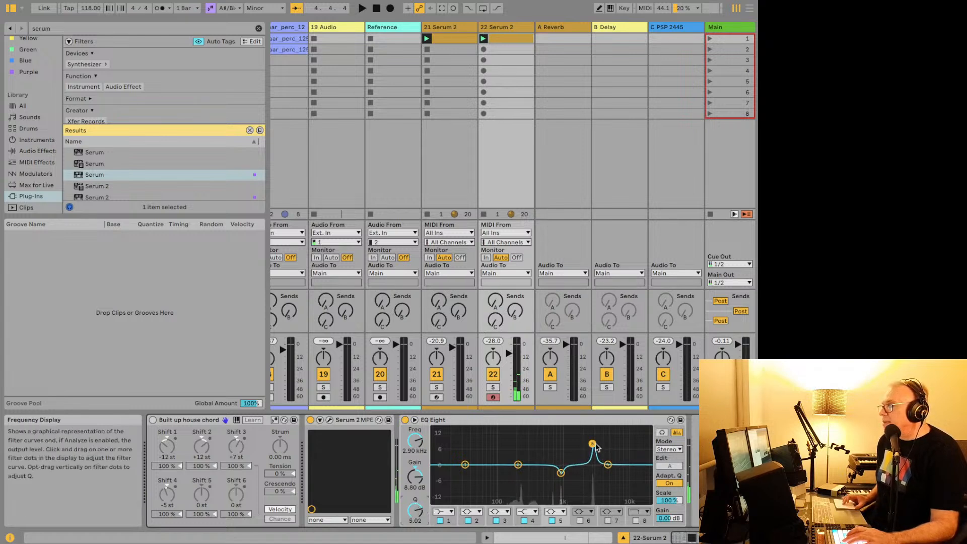
{"action": "left_click_drag", "start_coordinate": [592, 444], "coordinate": [593, 476]}
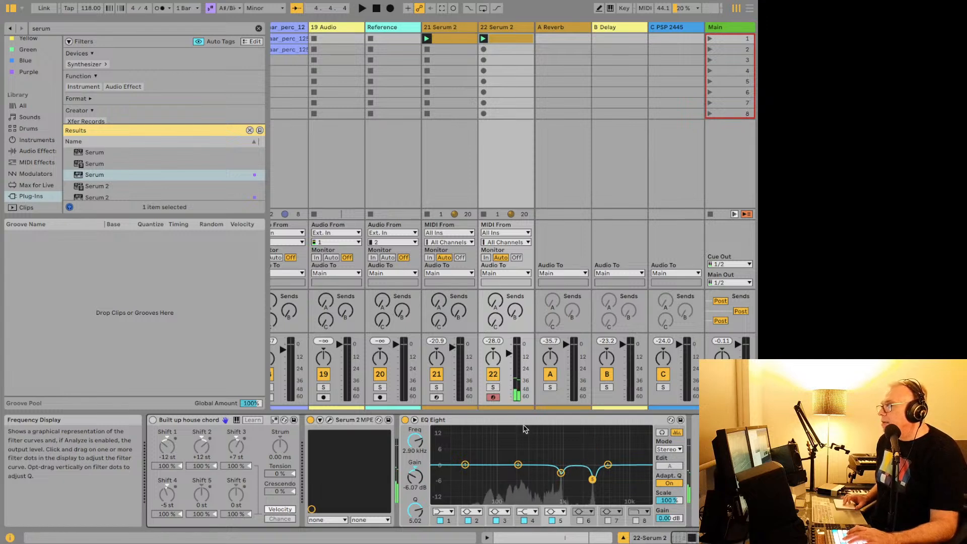
Audition track 22 in solo, turn solo off again and play the full mix.
{"action": "left_click", "coordinate": [489, 387]}
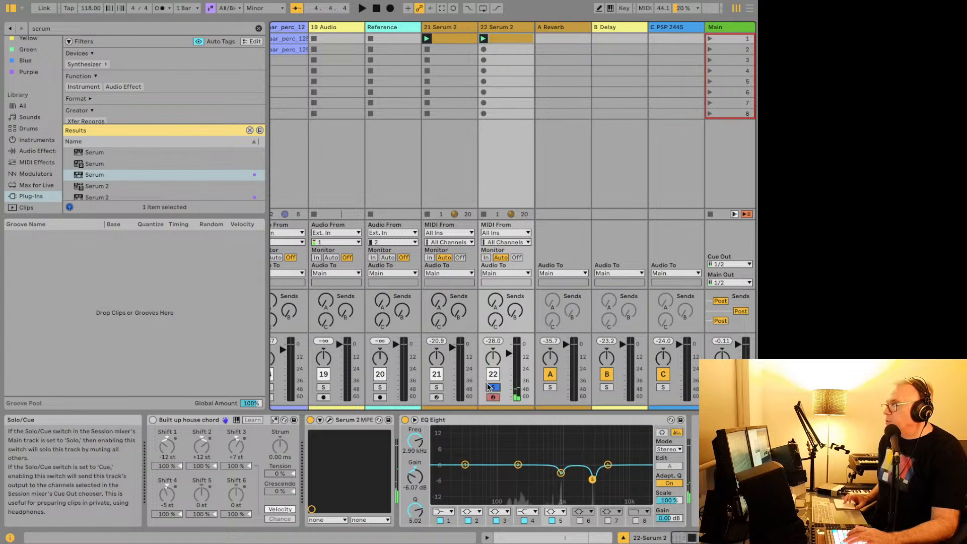
{"action": "left_click", "coordinate": [491, 387]}
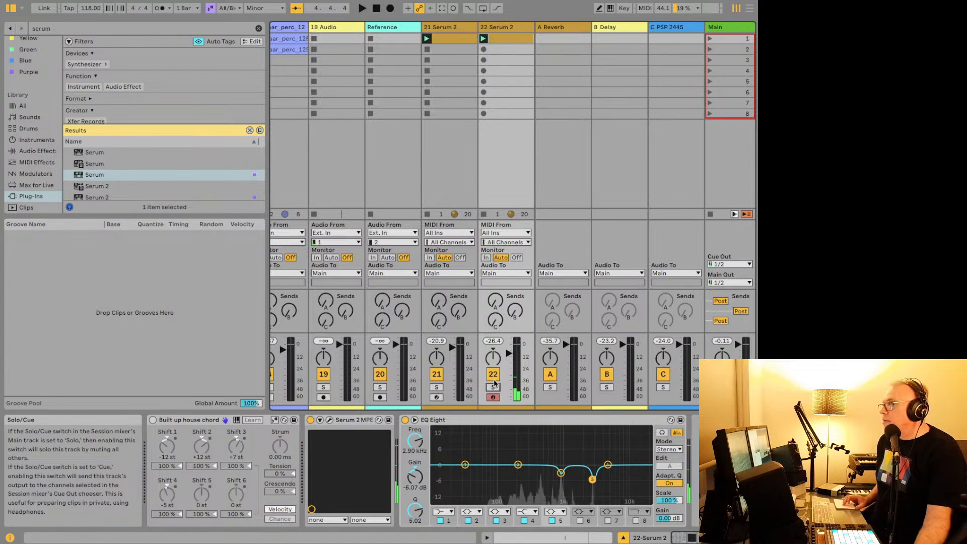
{"action": "key", "text": "space"}
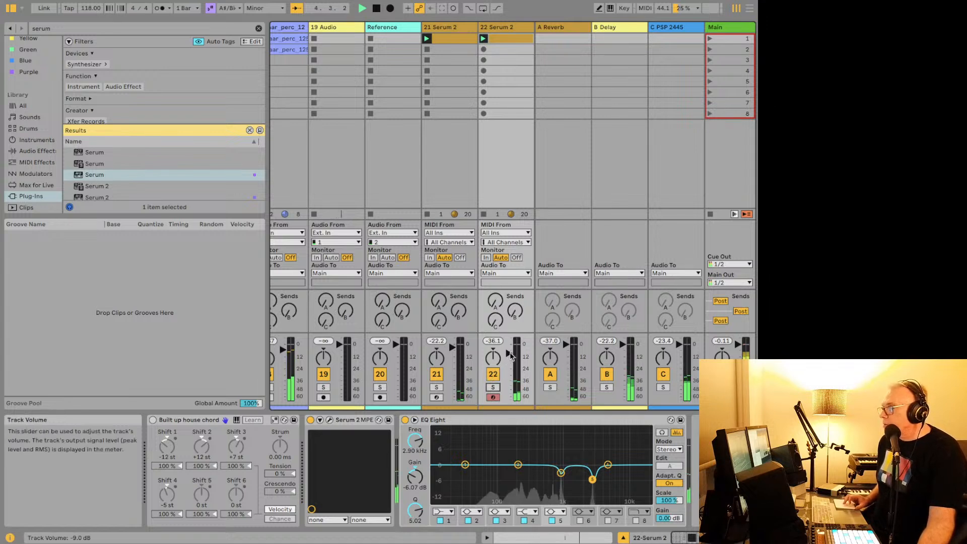
Restart playback to audition the mix and inspect the organ patch in track 22's Serum 2.
{"action": "key", "text": "space"}
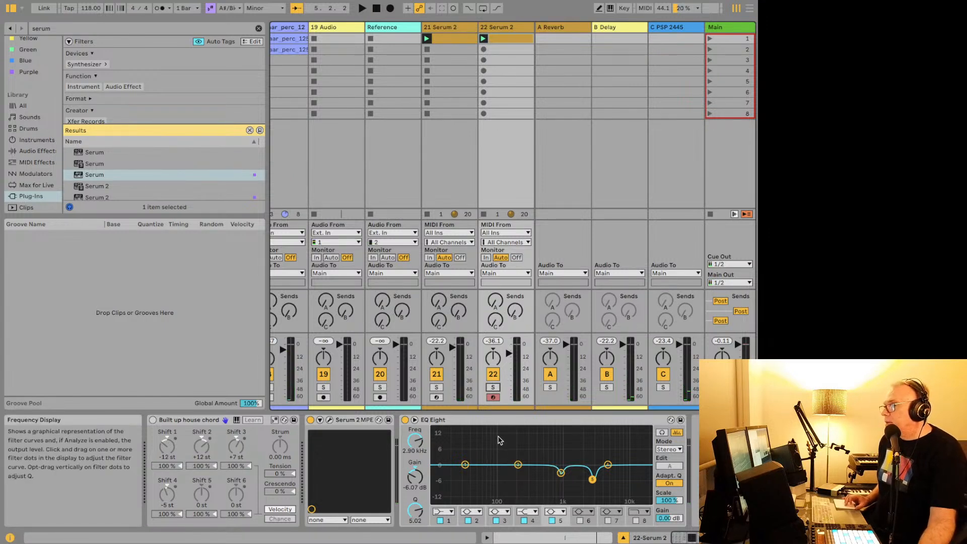
{"action": "key", "text": "space"}
{"action": "left_click", "coordinate": [330, 420]}
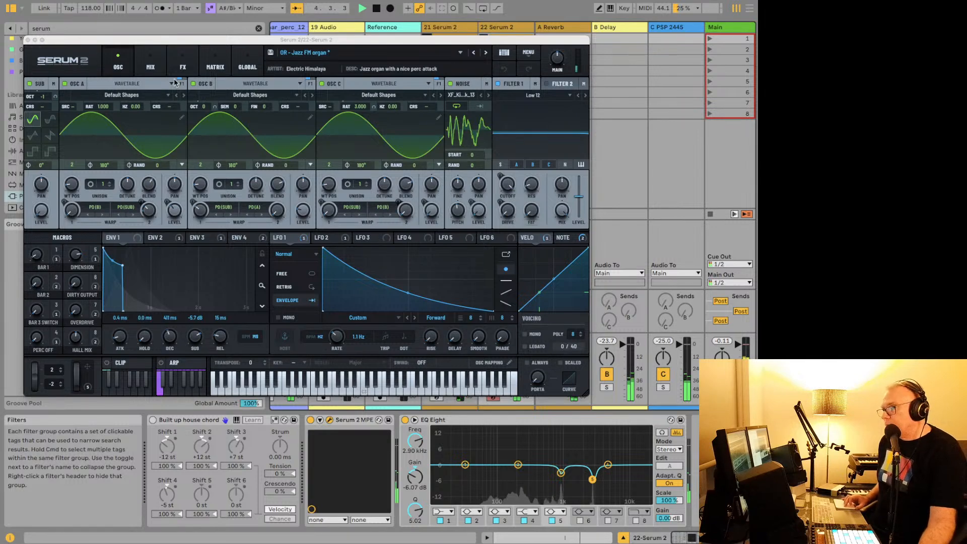
{"action": "left_click", "coordinate": [28, 41]}
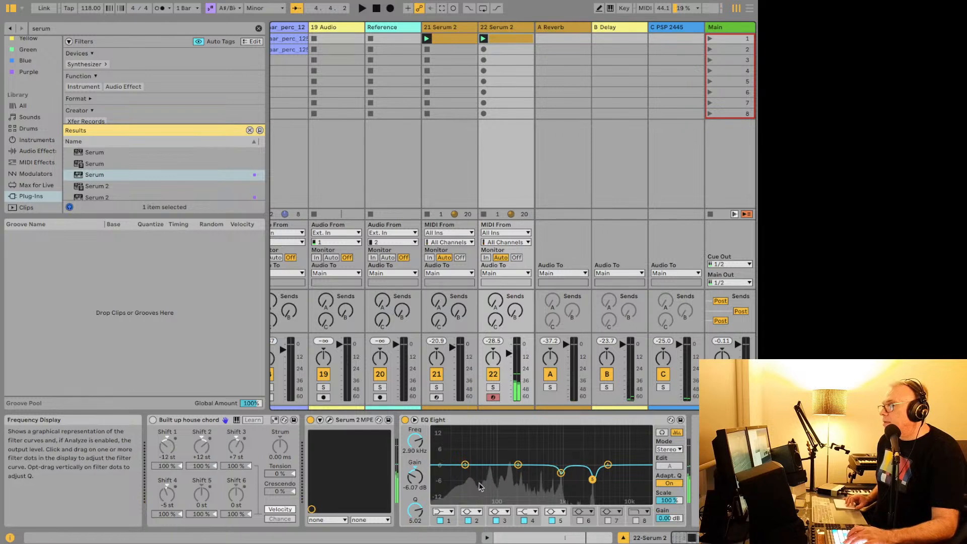
Turn band 1 of track 22's EQ Eight into a low cut at 375 Hz with Q 0.85 and play the mix.
{"action": "left_click", "coordinate": [445, 514]}
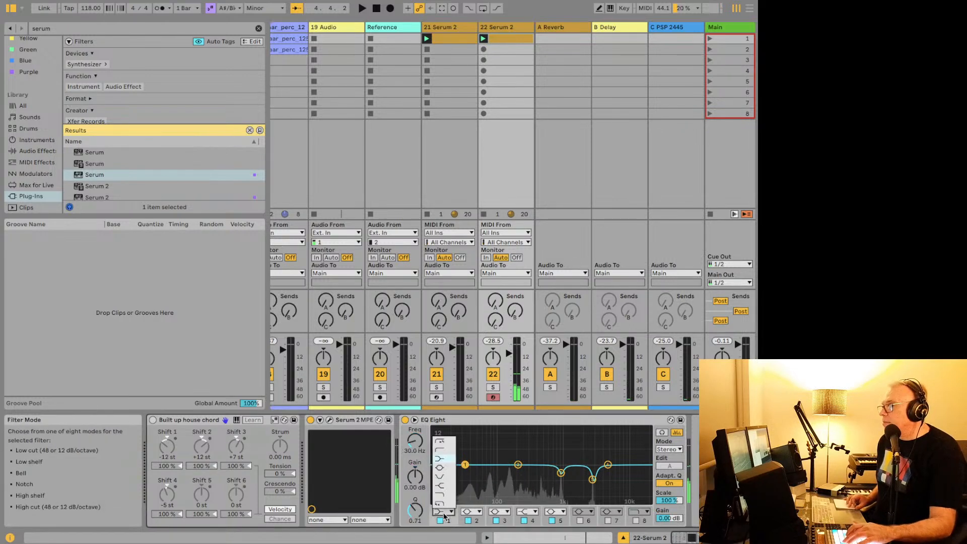
{"action": "left_click", "coordinate": [439, 449]}
{"action": "left_click_drag", "start_coordinate": [465, 473], "coordinate": [535, 471]}
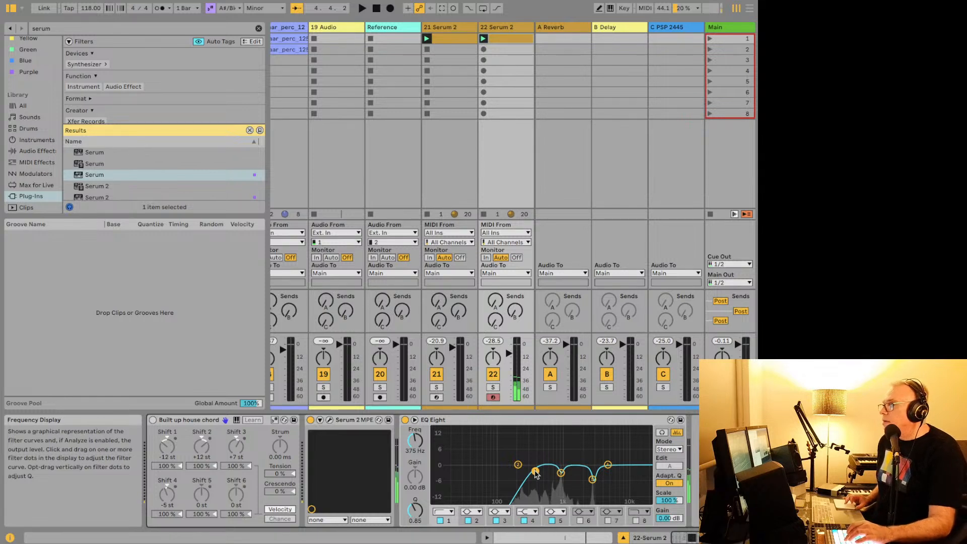
{"action": "key", "text": "space"}
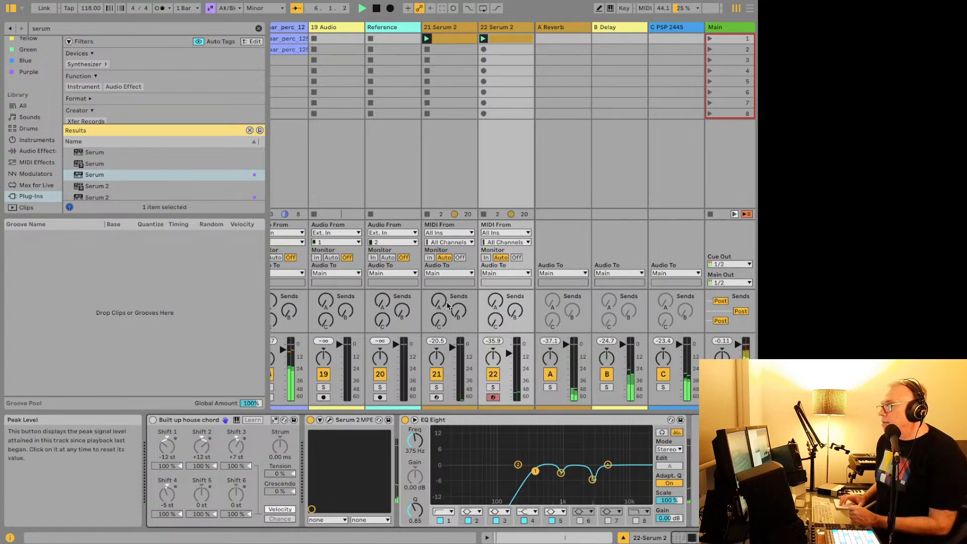
Replace the Serum instrument on track 23 with Serum 2 and enlarge its plug-in window to view the preset folders.
{"action": "scroll", "coordinate": [465, 168], "scroll_direction": "right", "scroll_amount": 3}
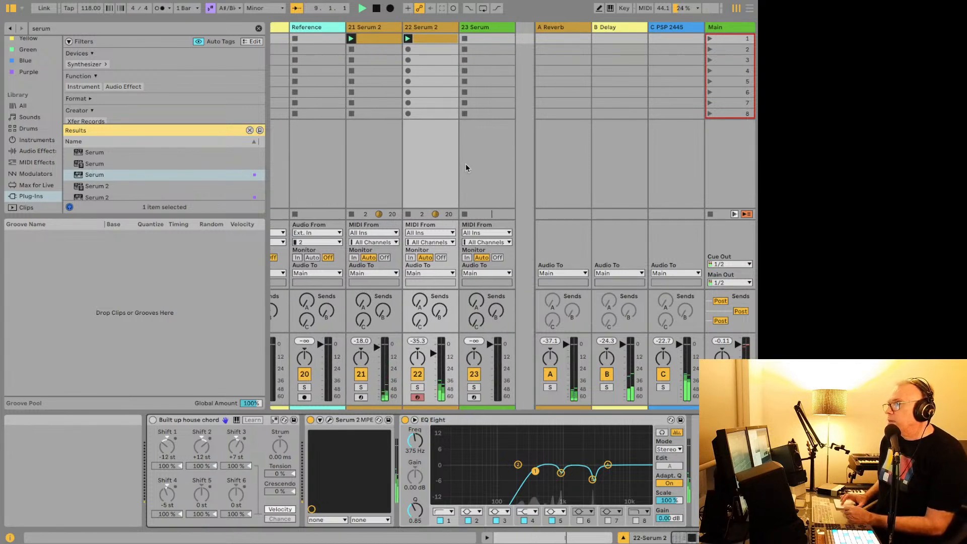
{"action": "left_click", "coordinate": [479, 28]}
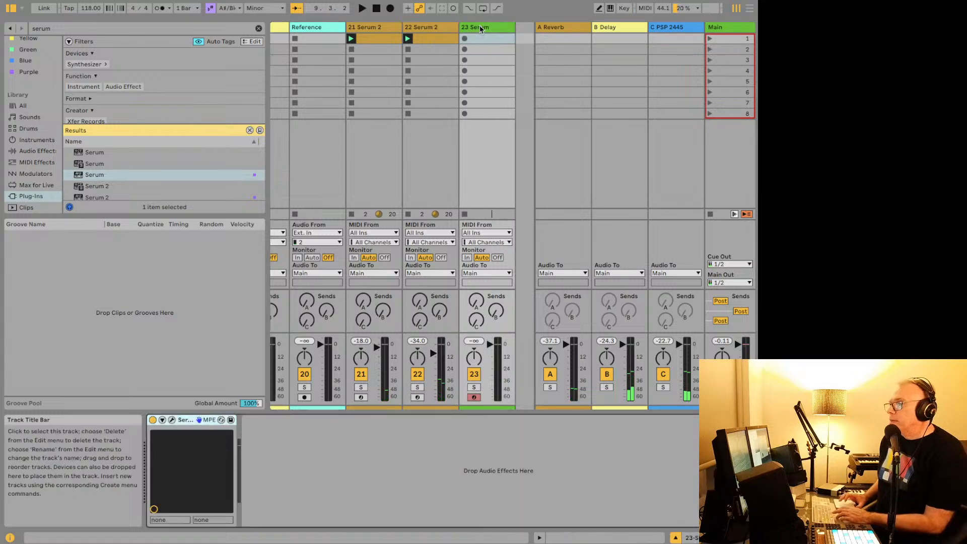
{"action": "left_click", "coordinate": [172, 420]}
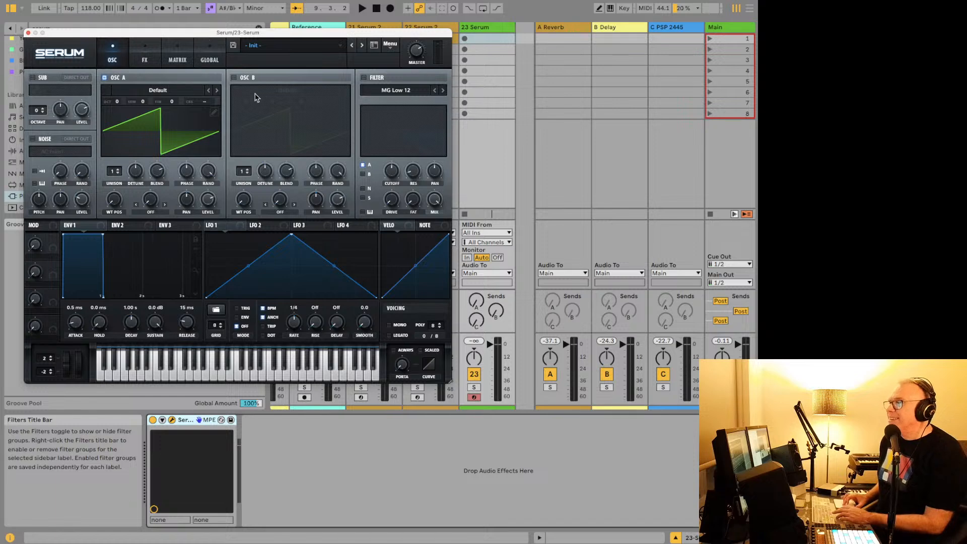
{"action": "left_click_drag", "start_coordinate": [225, 34], "coordinate": [367, 102]}
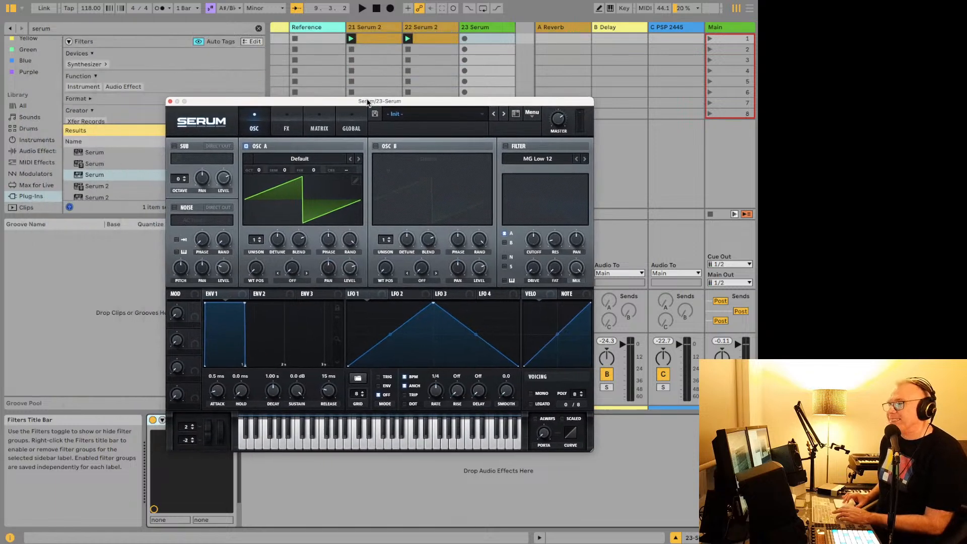
{"action": "left_click", "coordinate": [168, 101]}
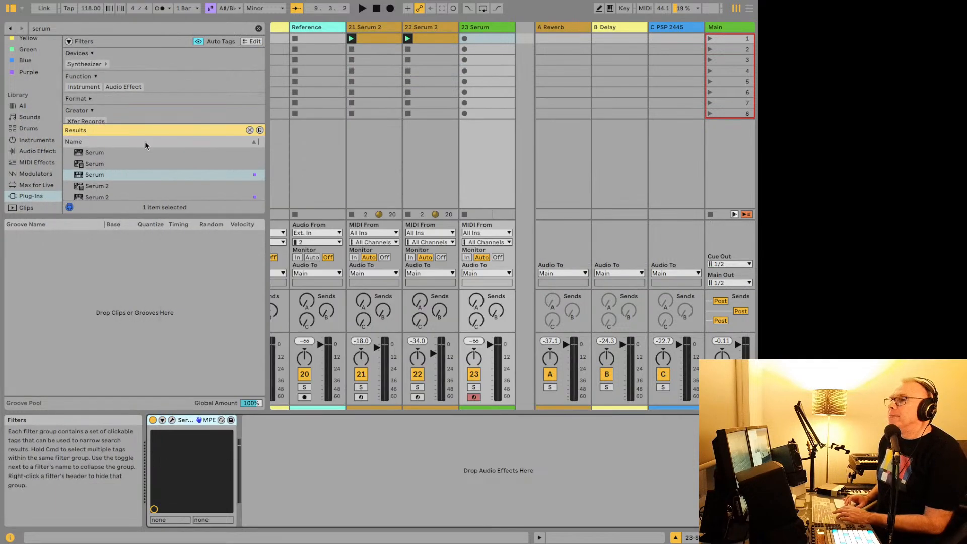
{"action": "left_click", "coordinate": [134, 194]}
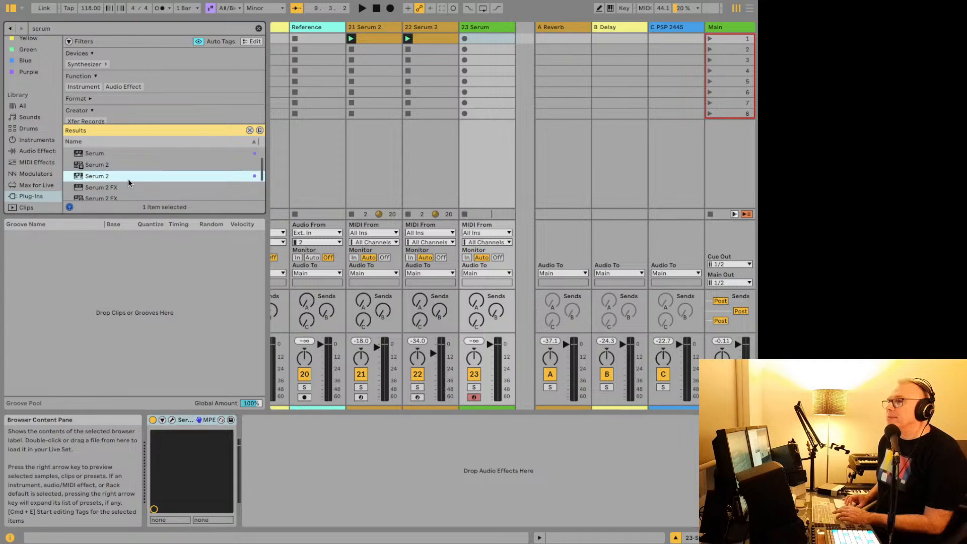
{"action": "double_click", "coordinate": [128, 177]}
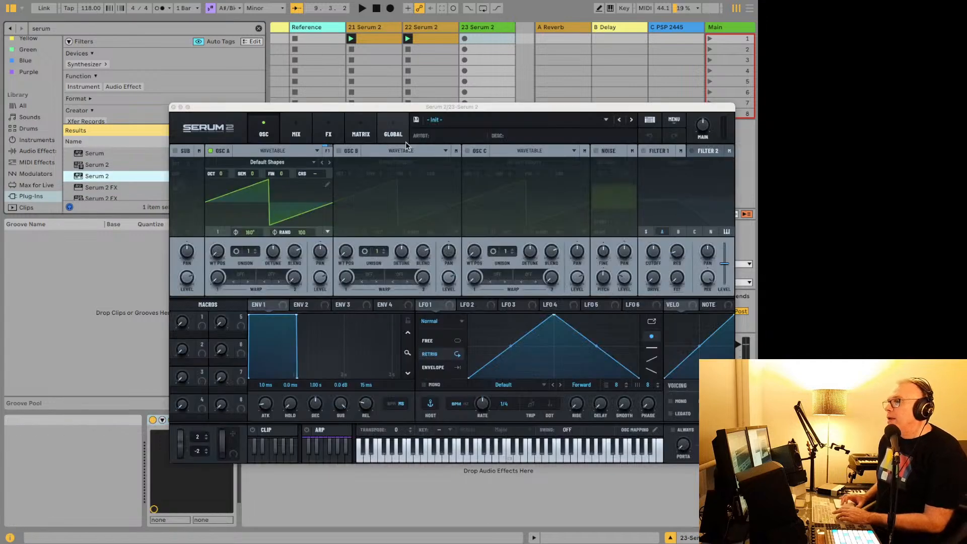
{"action": "left_click_drag", "start_coordinate": [418, 110], "coordinate": [281, 42]}
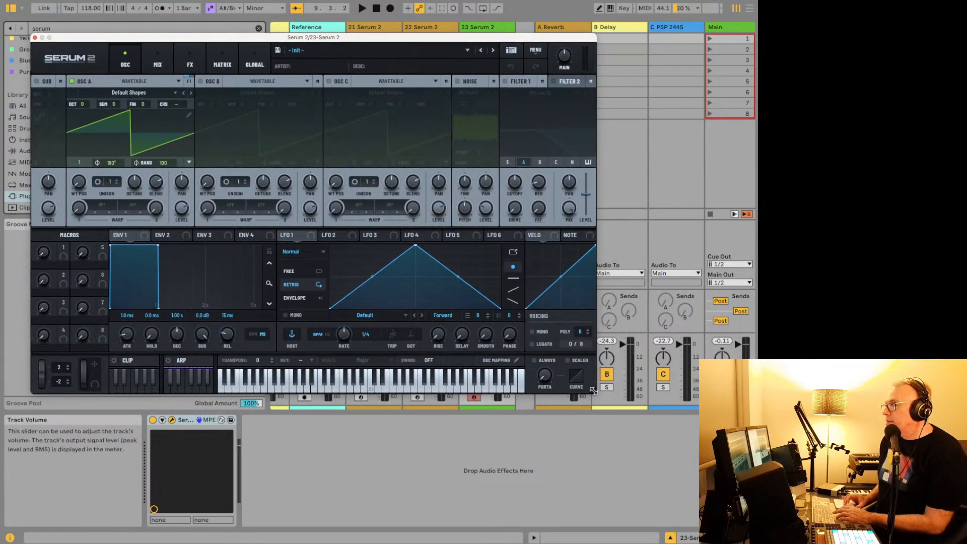
{"action": "left_click_drag", "start_coordinate": [594, 390], "coordinate": [692, 453]}
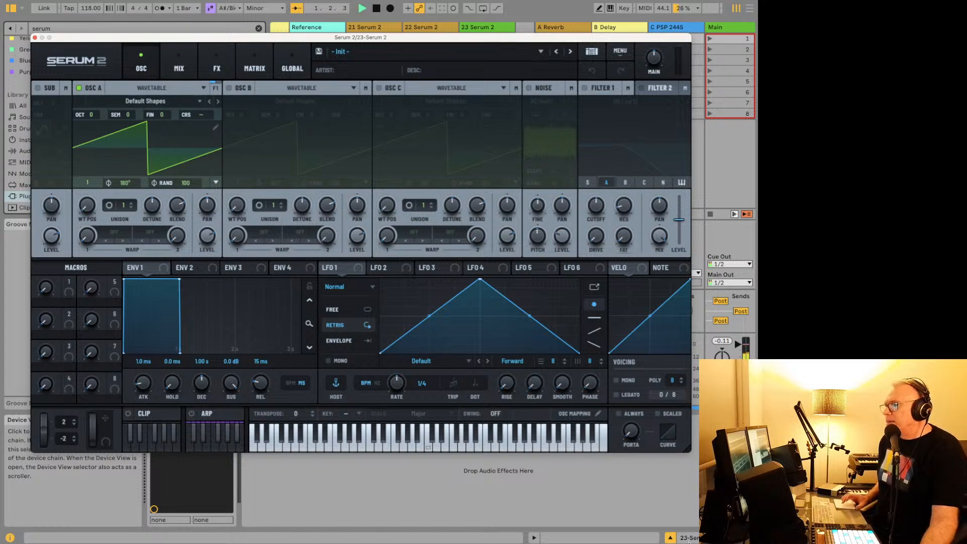
{"action": "left_click", "coordinate": [445, 59]}
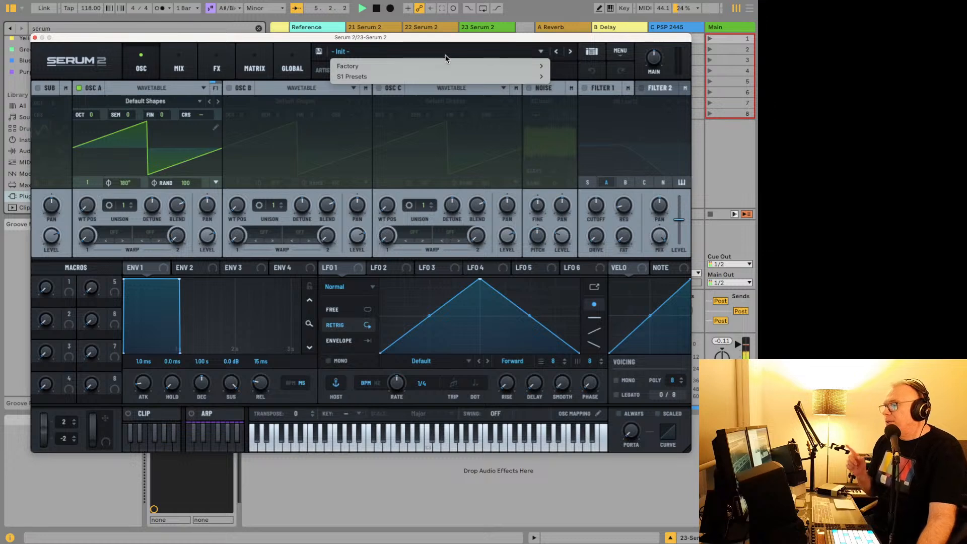
{"action": "left_click", "coordinate": [34, 37]}
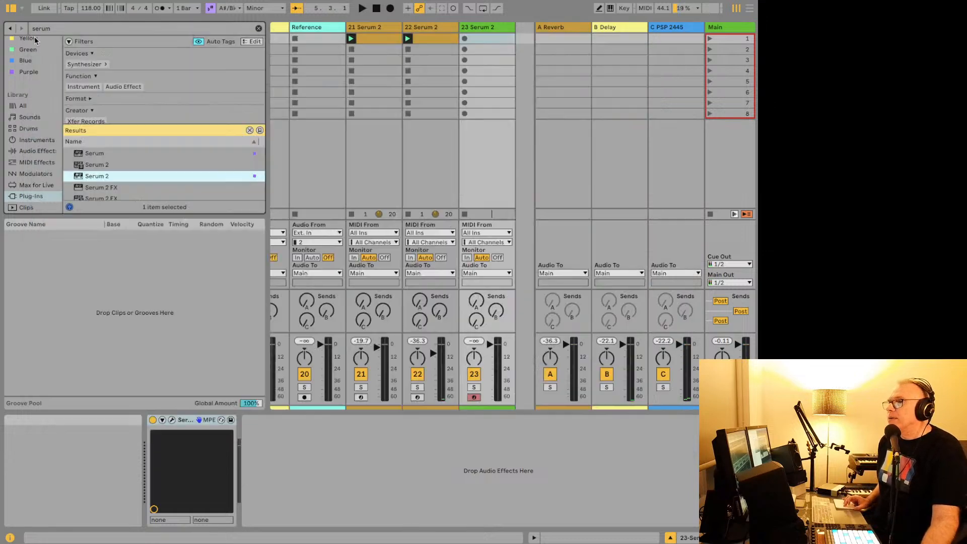
Try the Xylo Pluck wavetable on oscillators A, B and C of track 22's Serum 2 and play it in the mix.
{"action": "left_click", "coordinate": [428, 29]}
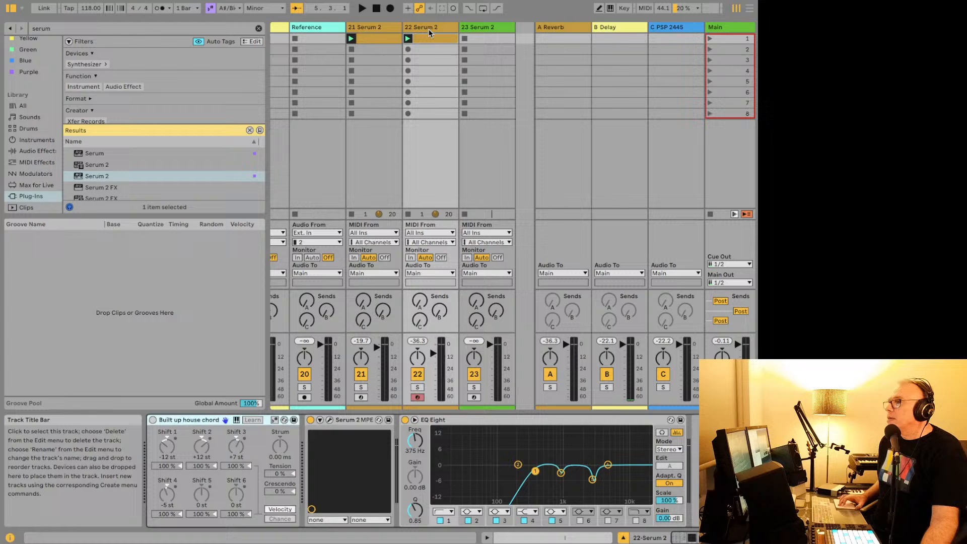
{"action": "left_click", "coordinate": [329, 420]}
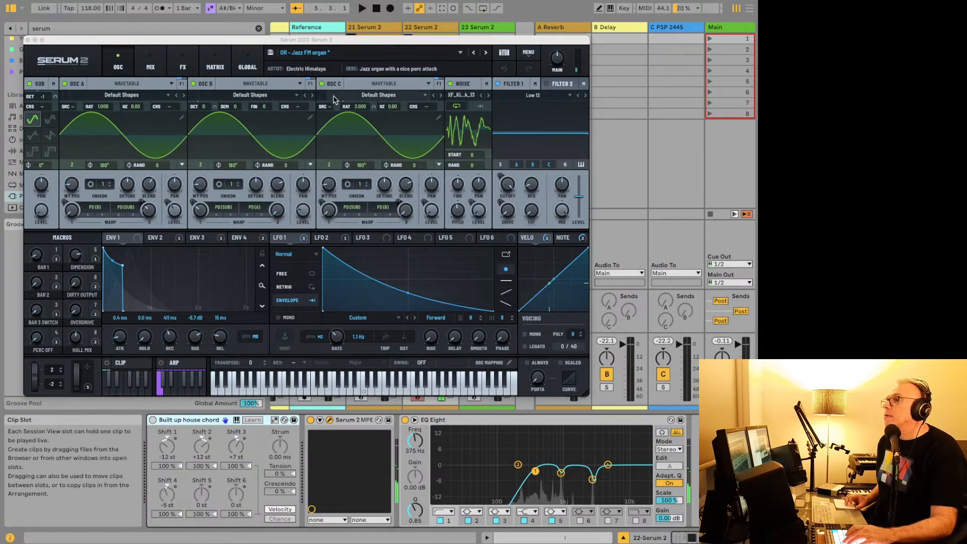
{"action": "left_click", "coordinate": [176, 94]}
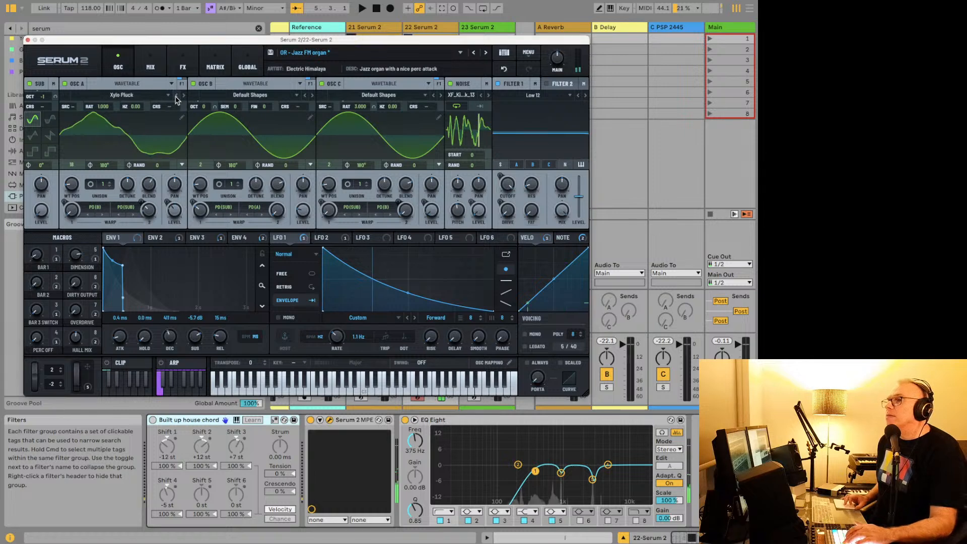
{"action": "left_click", "coordinate": [304, 96]}
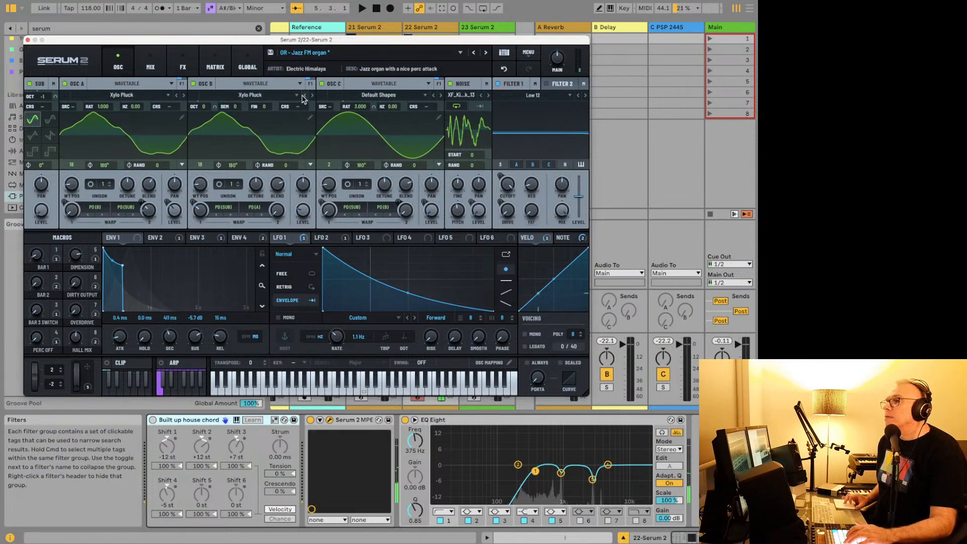
{"action": "left_click", "coordinate": [433, 97]}
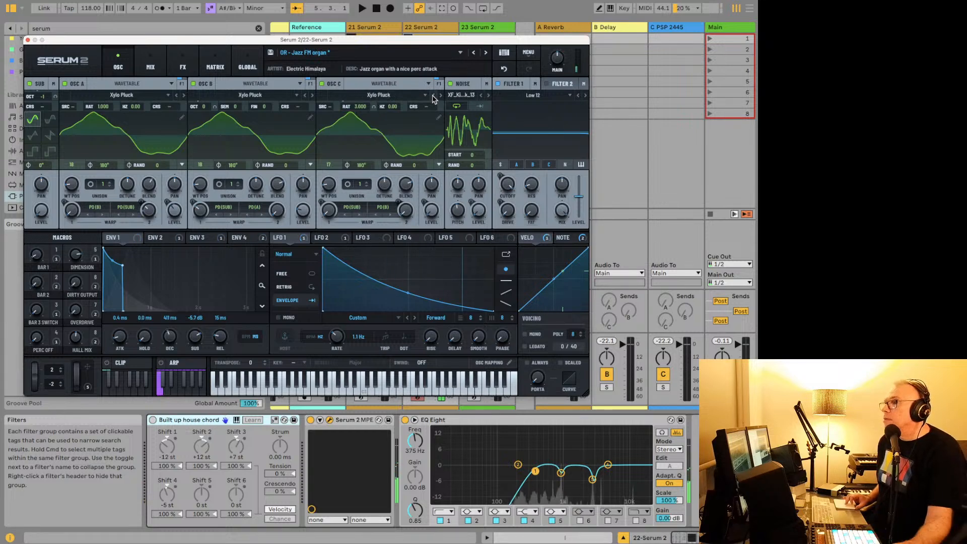
{"action": "key", "text": "space"}
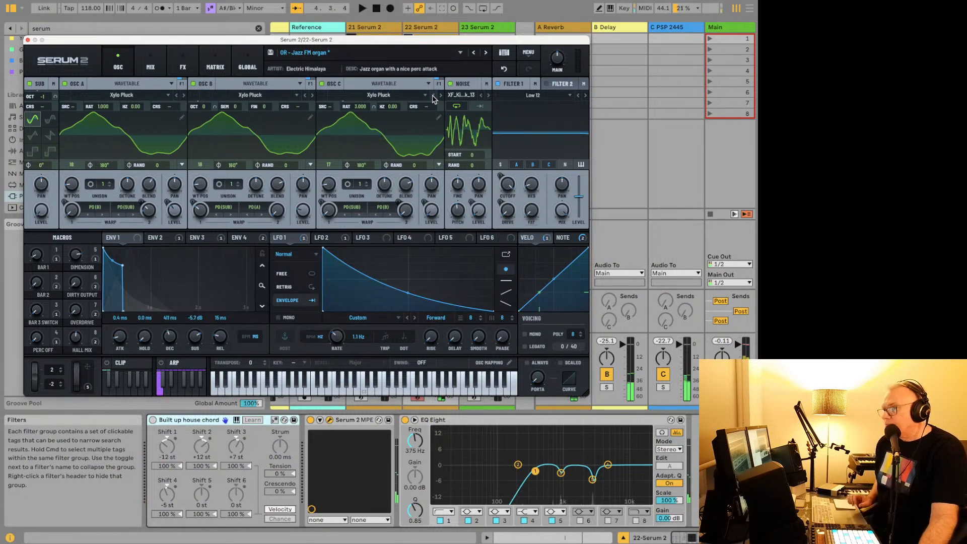
Switch track 22's Serum 2 to the OR - Organ Also preset and add a Delay to its main effects chain.
{"action": "left_click", "coordinate": [484, 53]}
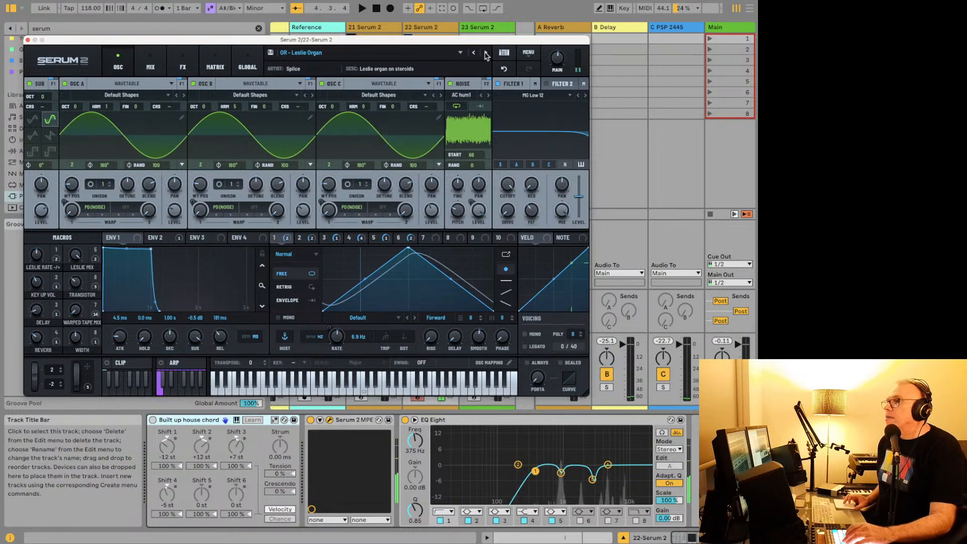
{"action": "left_click", "coordinate": [486, 54]}
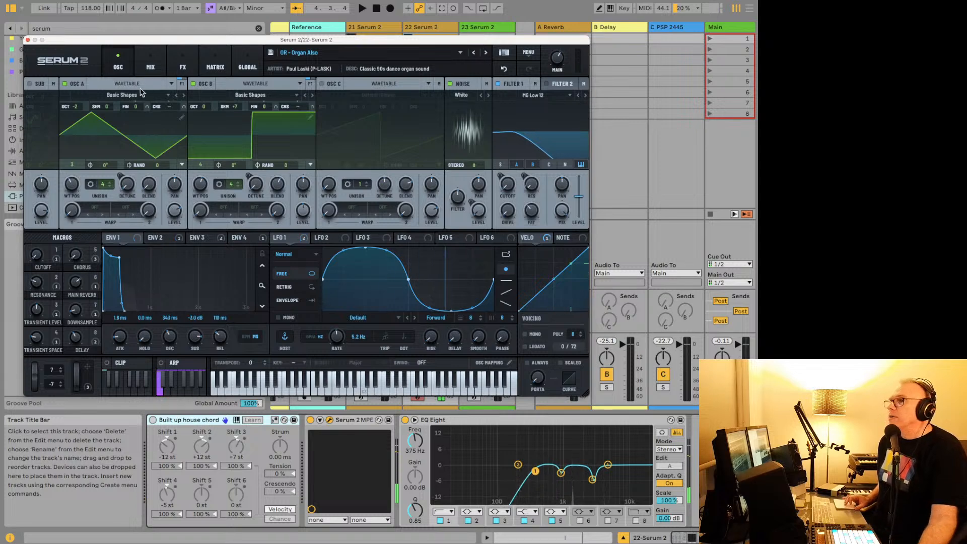
{"action": "left_click", "coordinate": [182, 64]}
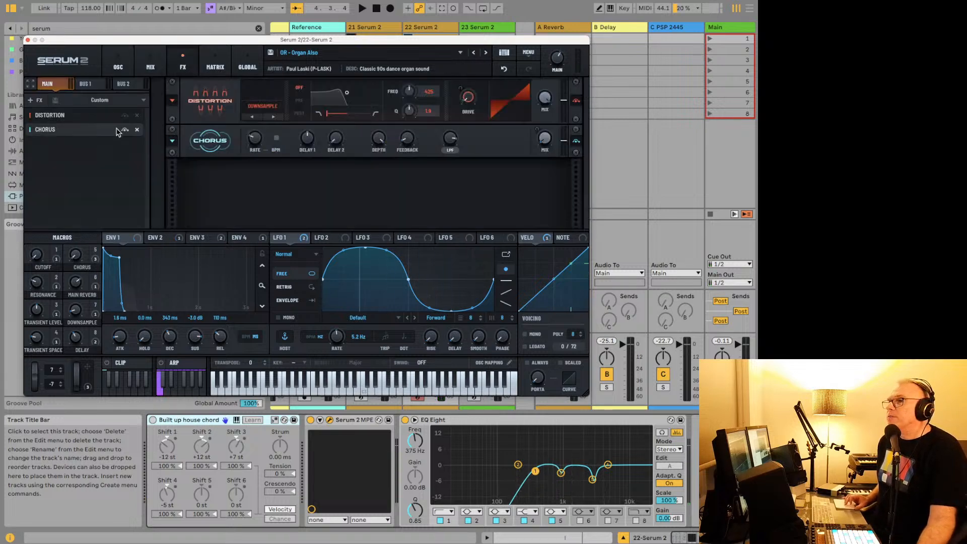
{"action": "left_click", "coordinate": [38, 100]}
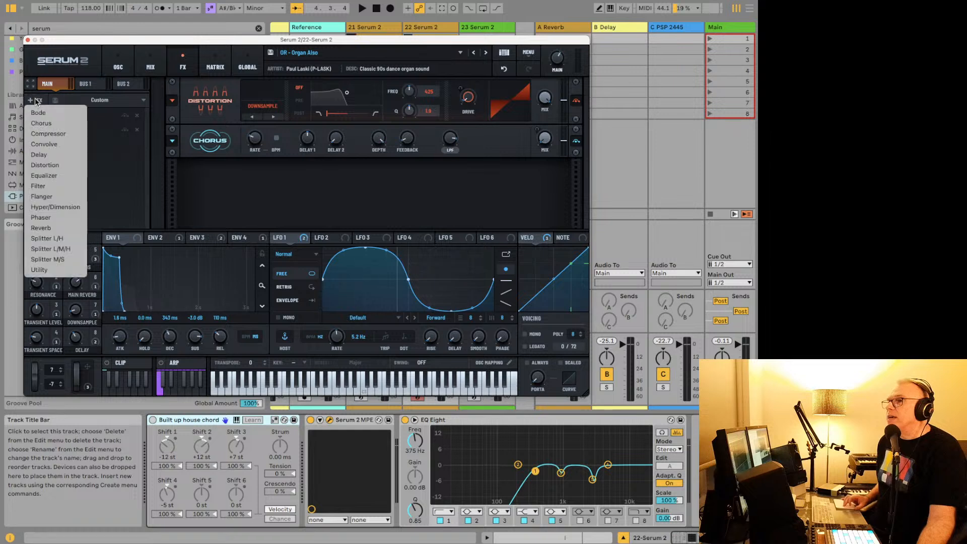
{"action": "left_click", "coordinate": [42, 156]}
Set the Delay's left time to 1/8 and its feedback to 74%, and adjust its mix while auditioning the organ.
{"action": "left_click_drag", "start_coordinate": [398, 178], "coordinate": [399, 153]}
{"action": "left_click", "coordinate": [305, 183]}
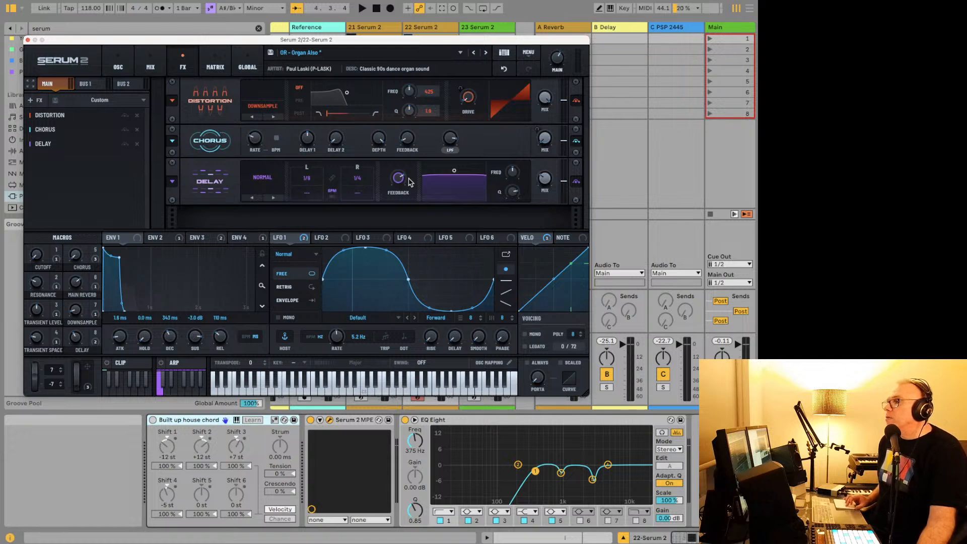
{"action": "mouse_move", "coordinate": [398, 183]}
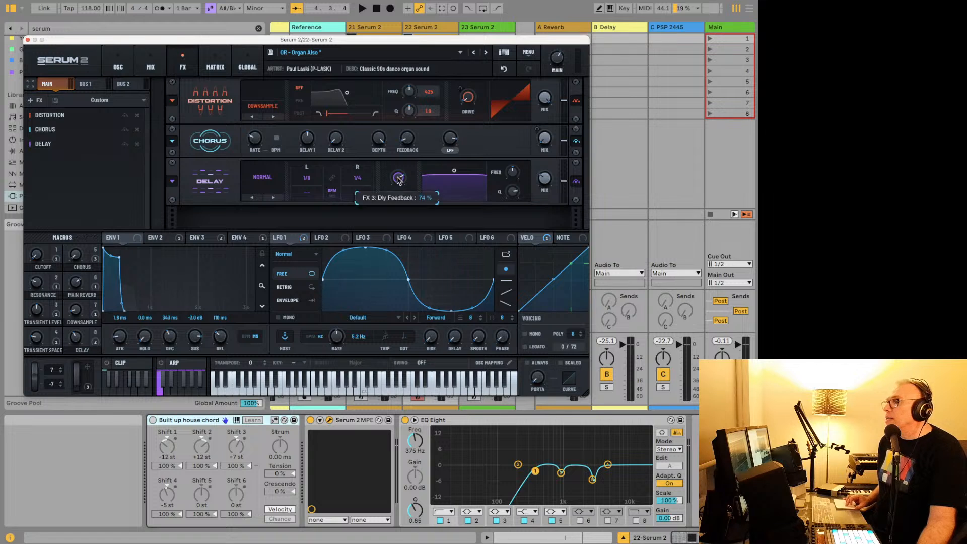
{"action": "key", "text": "space"}
{"action": "left_click_drag", "start_coordinate": [545, 179], "coordinate": [547, 157]}
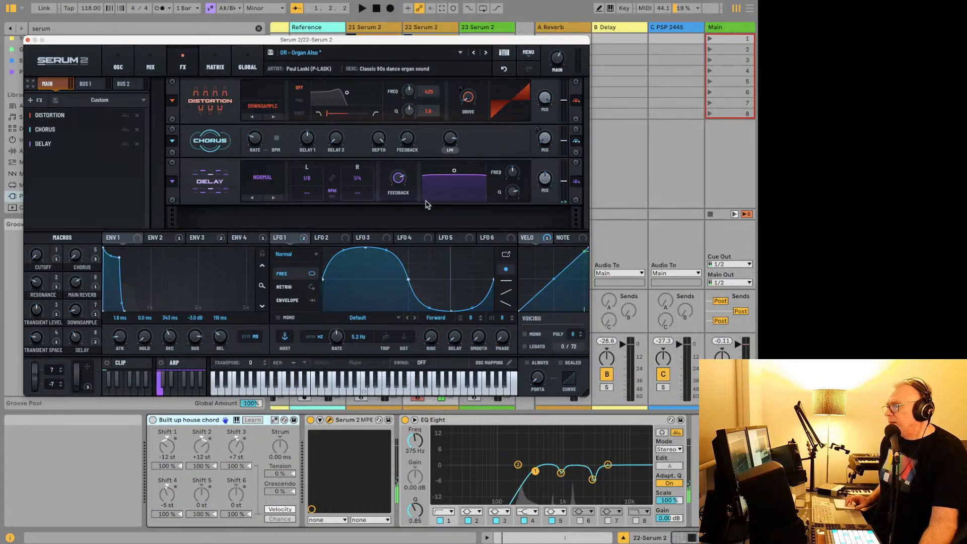
Bypass track 22's EQ Eight and audition the new organ sound in the full mix and in solo.
{"action": "left_click", "coordinate": [405, 420]}
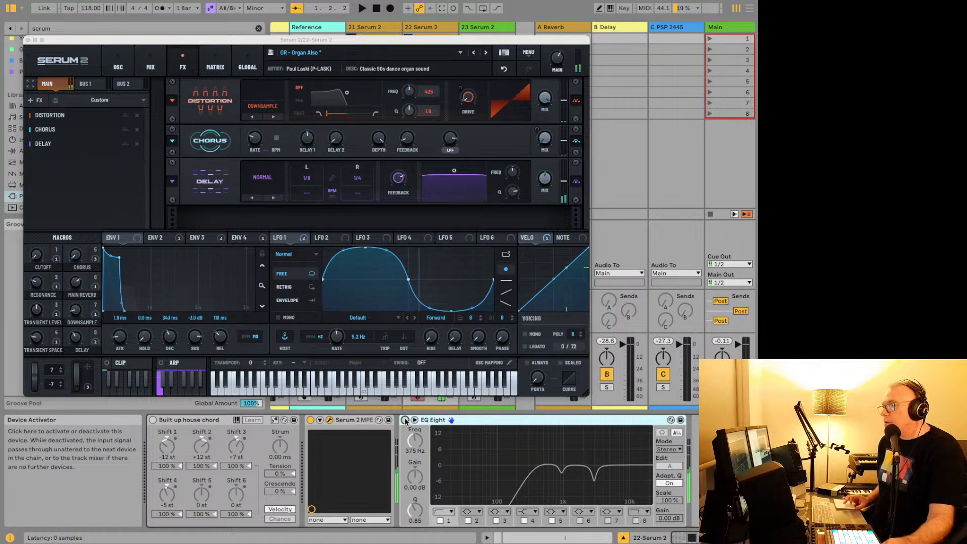
{"action": "key", "text": "space"}
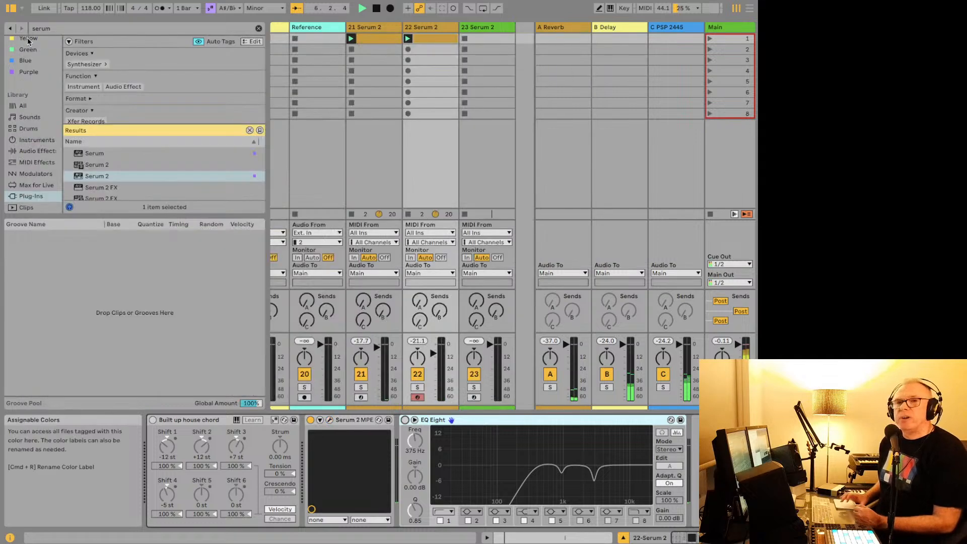
{"action": "left_click", "coordinate": [28, 40]}
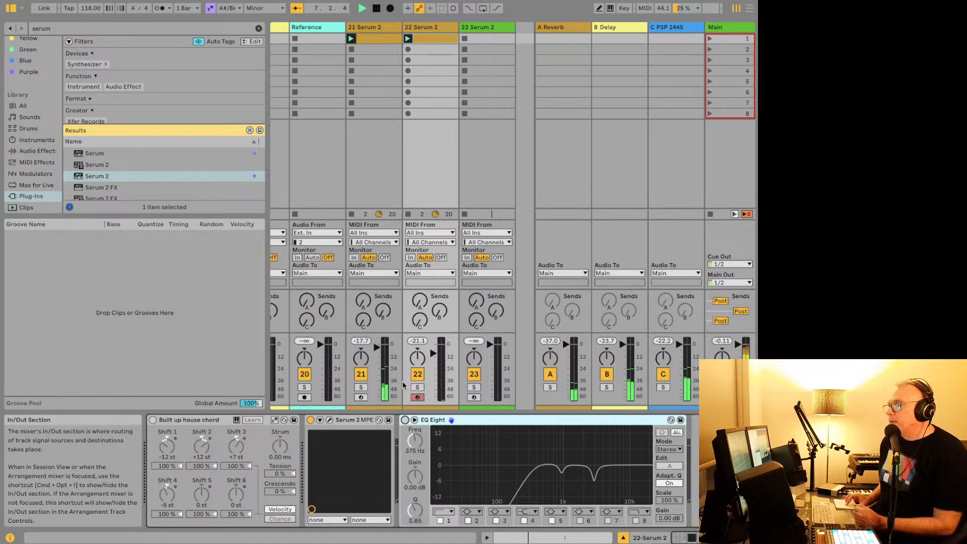
{"action": "left_click", "coordinate": [417, 387]}
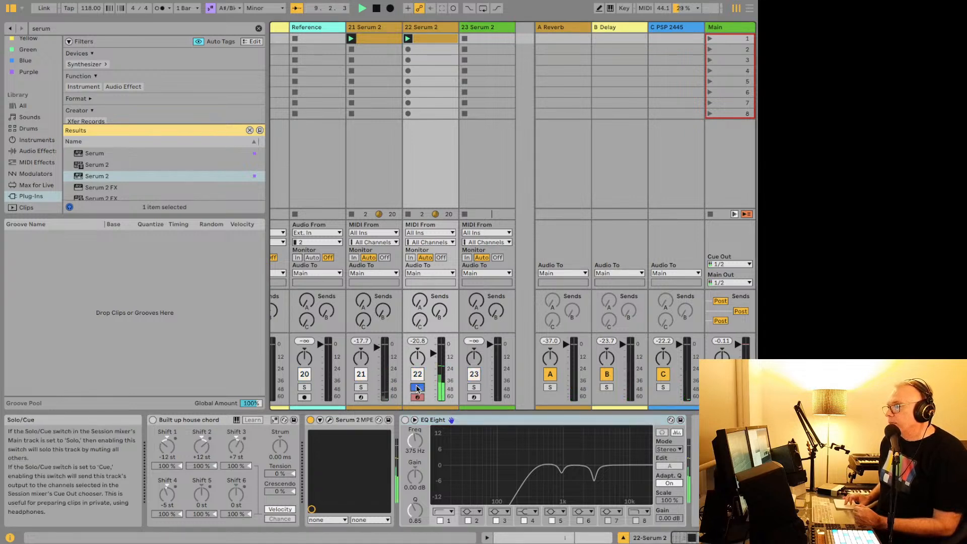
{"action": "left_click", "coordinate": [417, 387]}
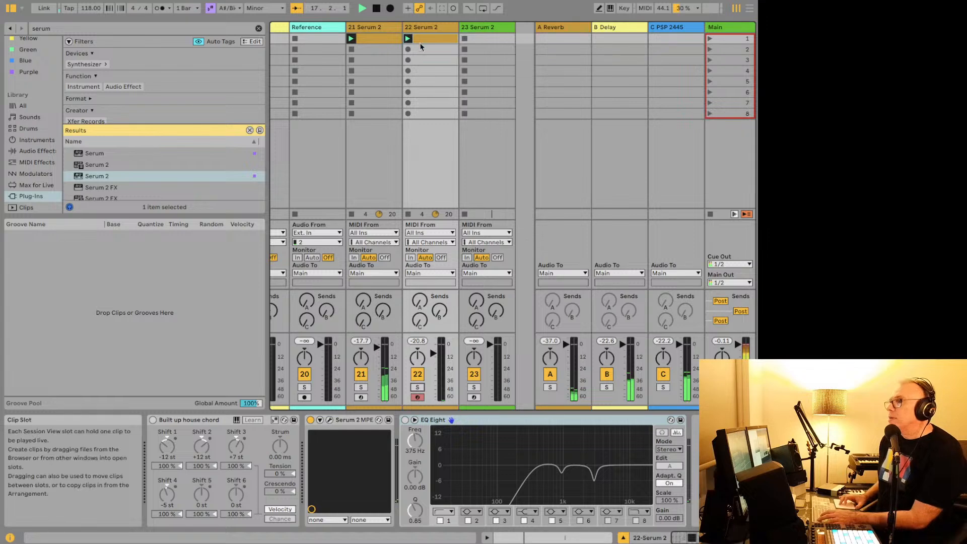
Open Serum 2 on track 23 and load the factory keyboard preset KY - Delicacy.
{"action": "left_click", "coordinate": [471, 27]}
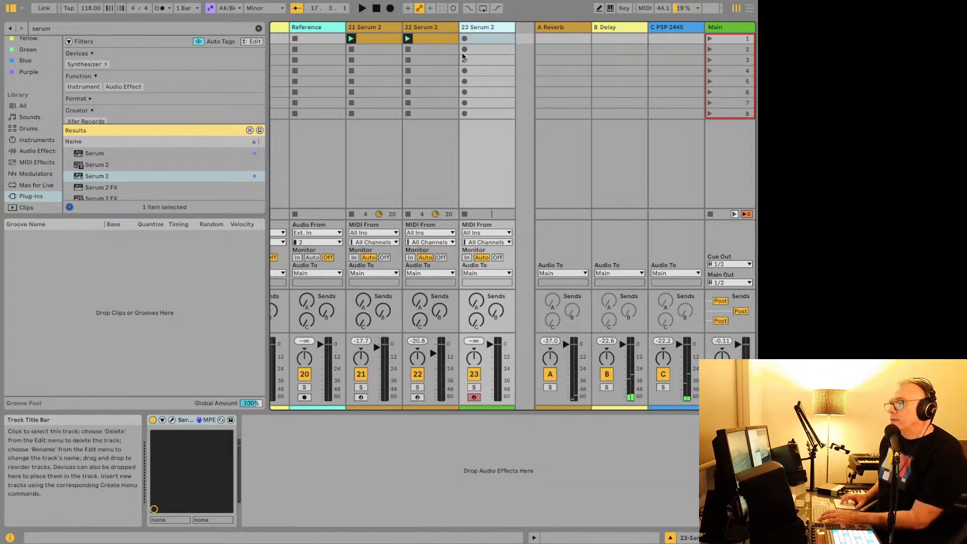
{"action": "left_click", "coordinate": [172, 420]}
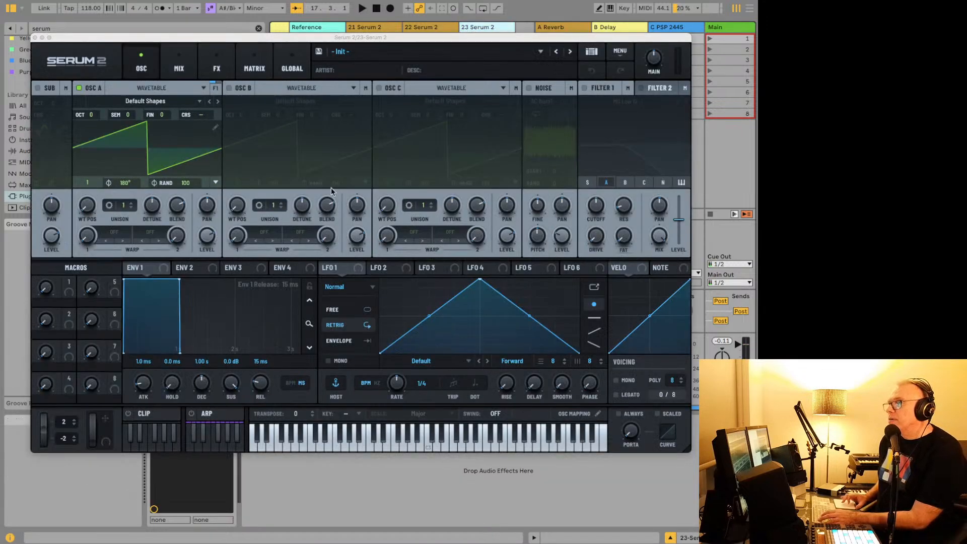
{"action": "left_click", "coordinate": [356, 56]}
{"action": "mouse_move", "coordinate": [370, 65]}
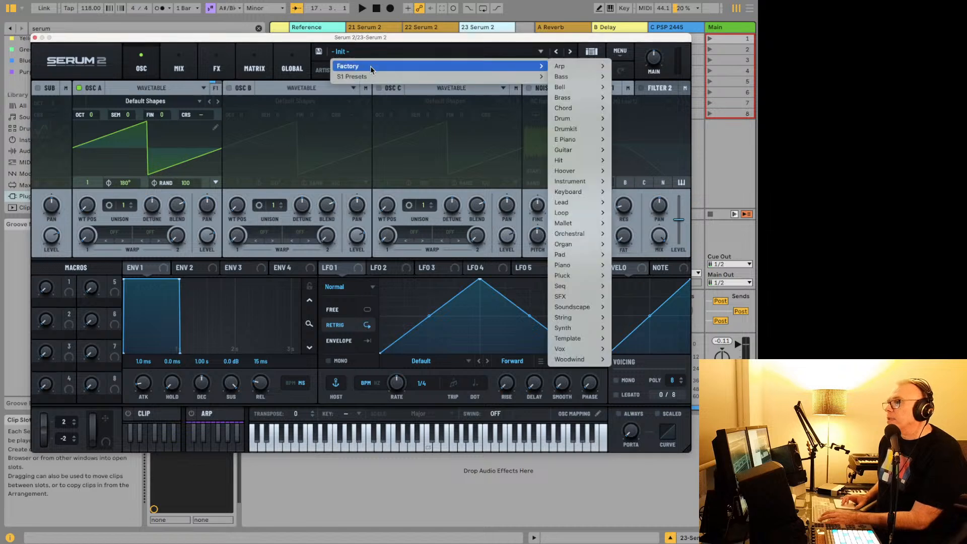
{"action": "mouse_move", "coordinate": [571, 232]}
{"action": "mouse_move", "coordinate": [581, 190]}
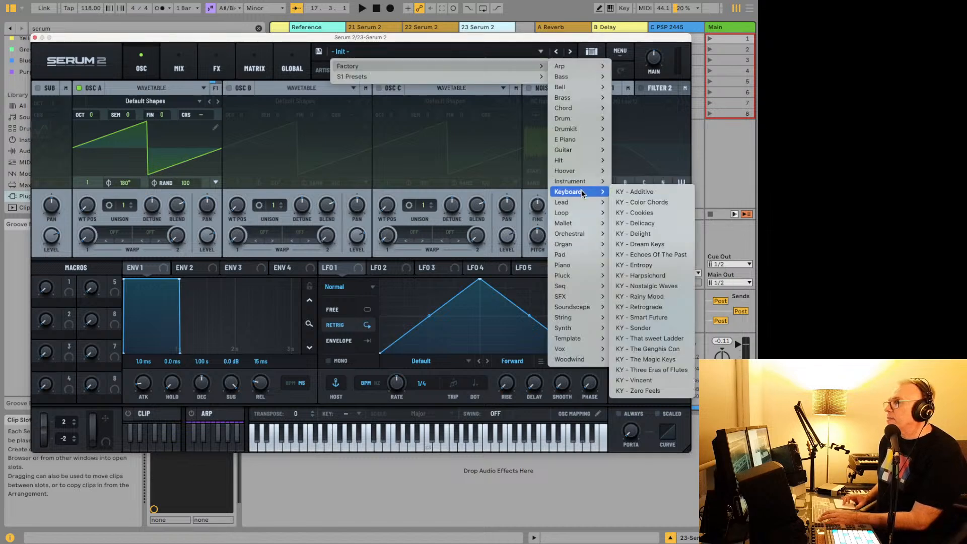
{"action": "left_click", "coordinate": [667, 224]}
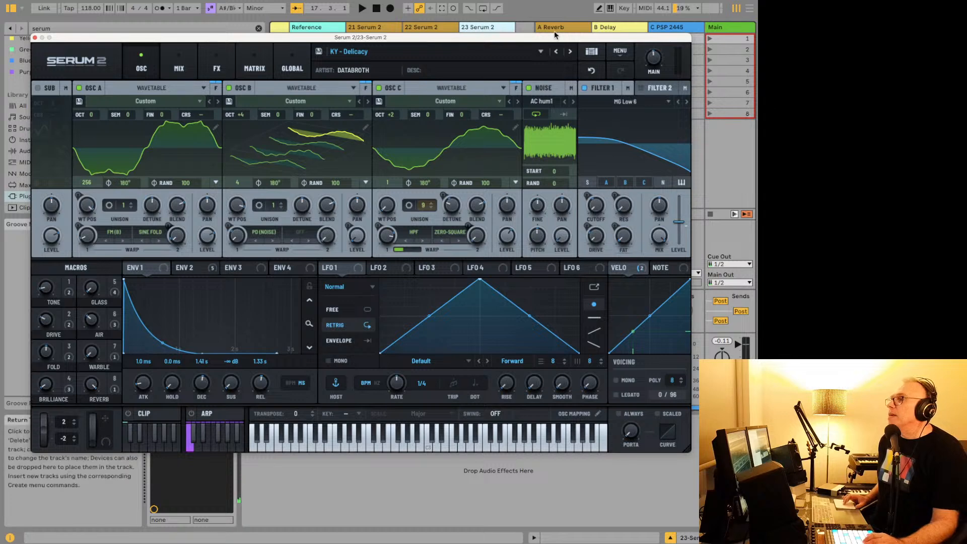
Audition the following keyboard presets up to KY - Entropy and give KY - Entropy a five-star rating in the preset browser.
{"action": "left_click", "coordinate": [569, 52]}
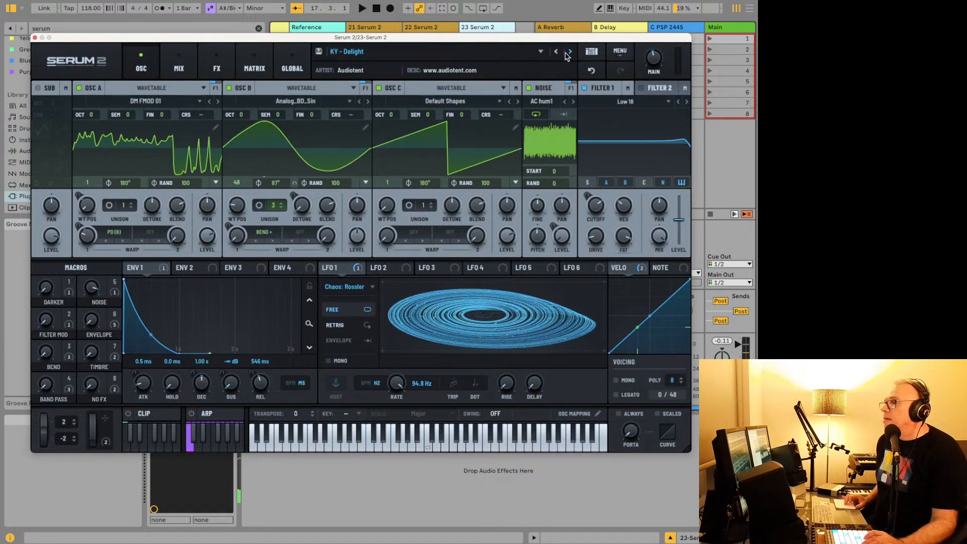
{"action": "left_click", "coordinate": [568, 53]}
{"action": "left_click", "coordinate": [568, 52]}
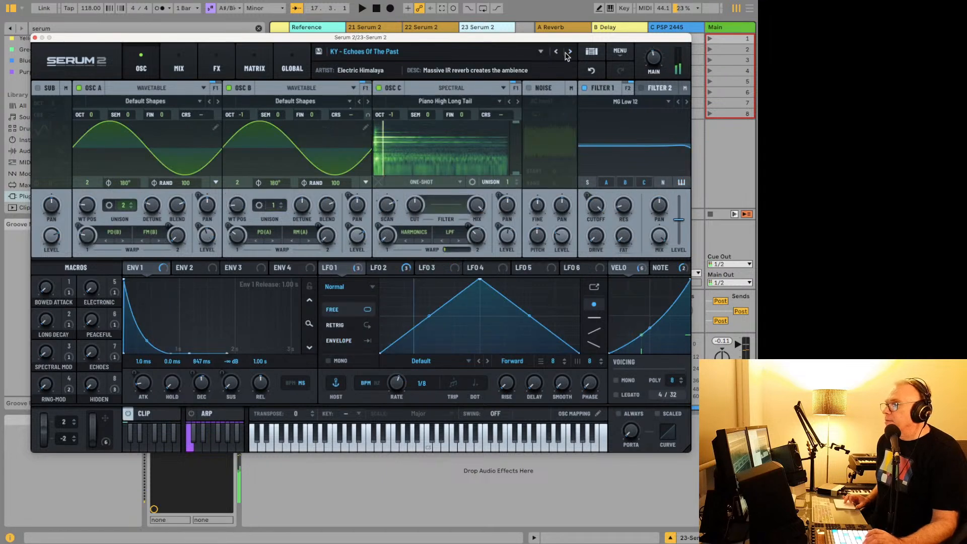
{"action": "left_click", "coordinate": [569, 52]}
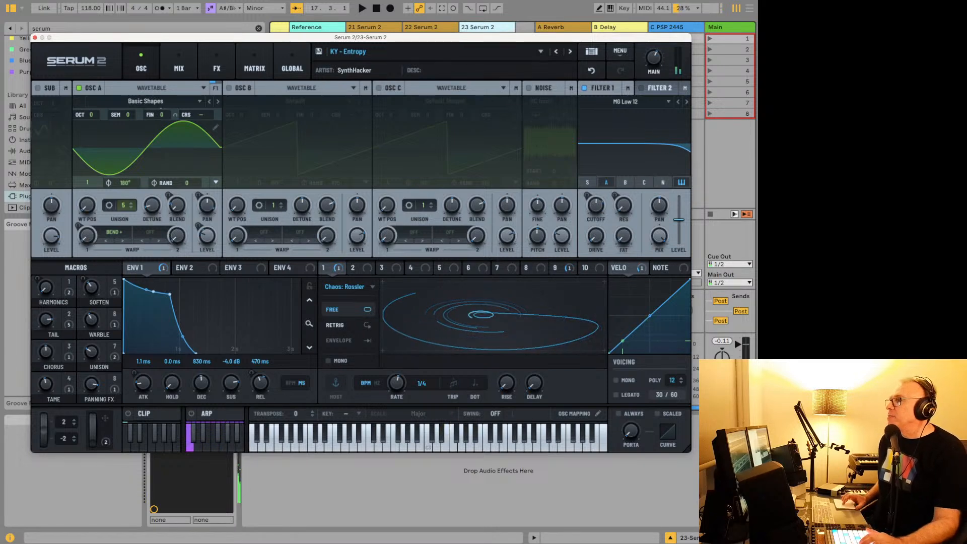
{"action": "left_click", "coordinate": [591, 52]}
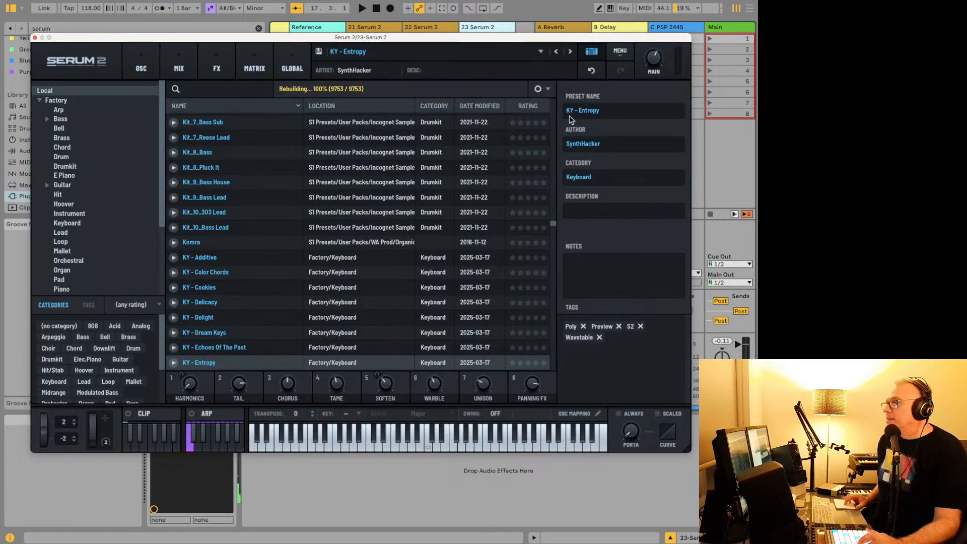
{"action": "left_click", "coordinate": [546, 362]}
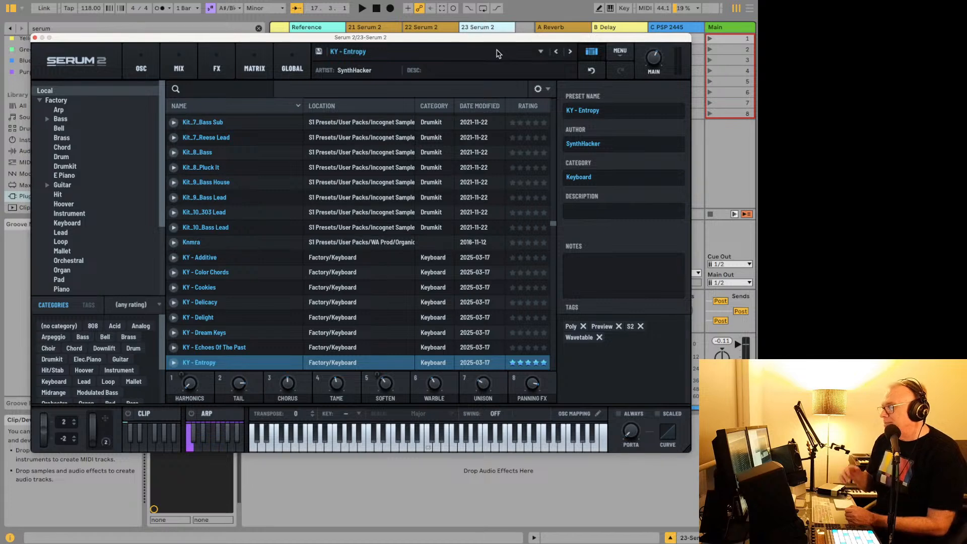
Audition the KY - Harpsichord and KY - Nostalgic Waves presets, and briefly play the track with KY - Nostalgic Waves loaded.
{"action": "scroll", "coordinate": [481, 196], "scroll_direction": "down", "scroll_amount": 6}
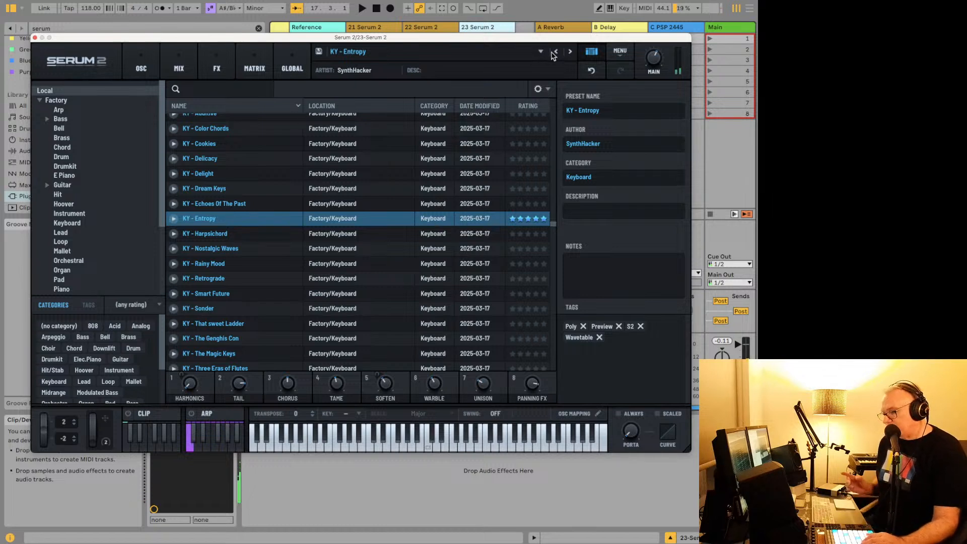
{"action": "key", "text": "Down"}
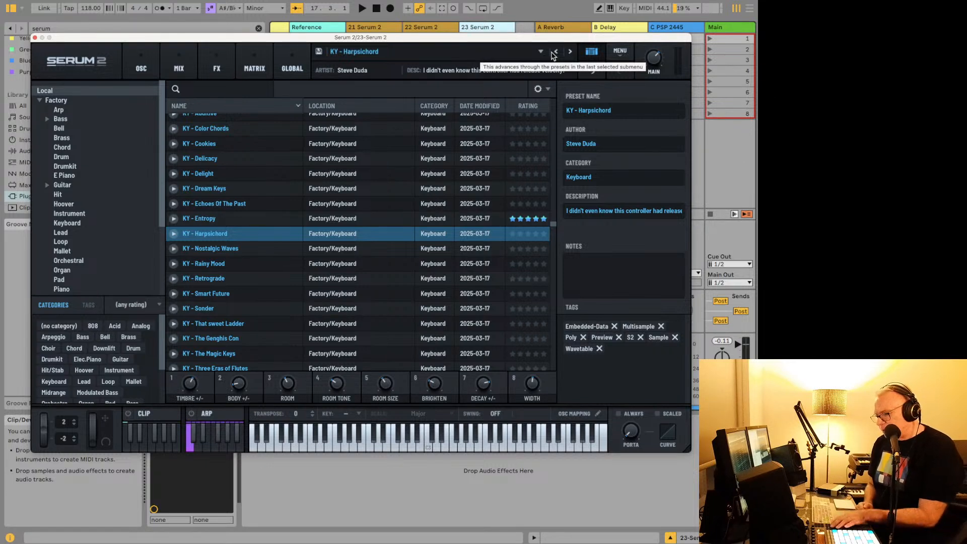
{"action": "key", "text": "Down"}
{"action": "key", "text": "Up"}
{"action": "key", "text": "Down"}
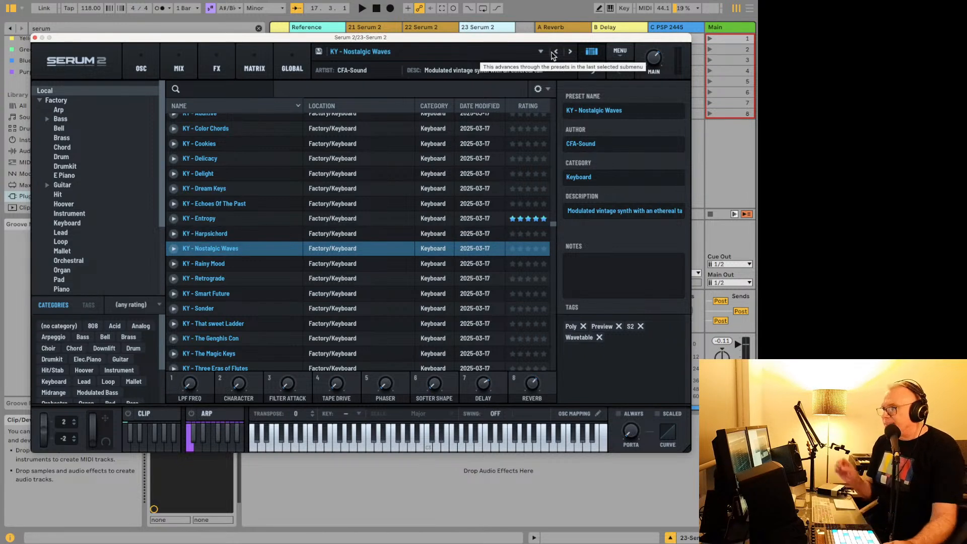
{"action": "key", "text": "space"}
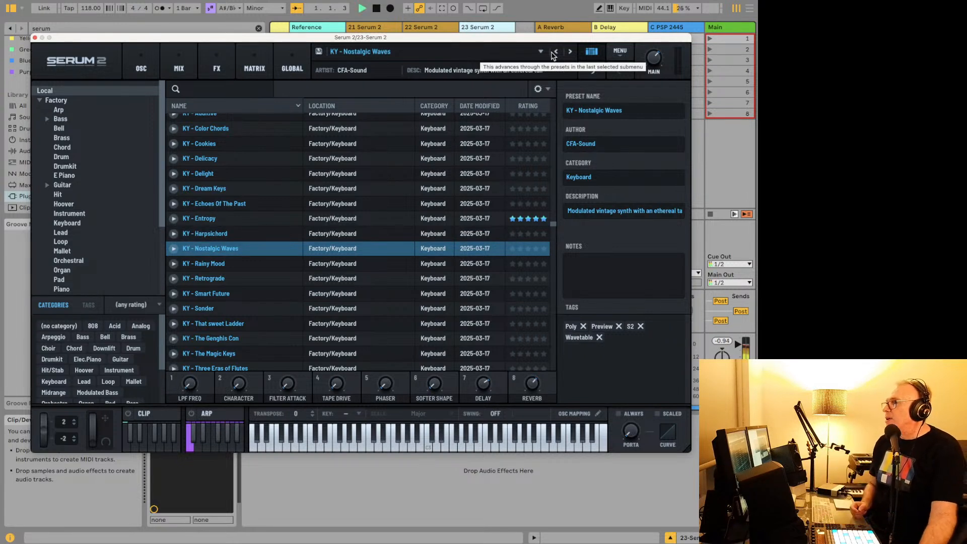
{"action": "key", "text": "space"}
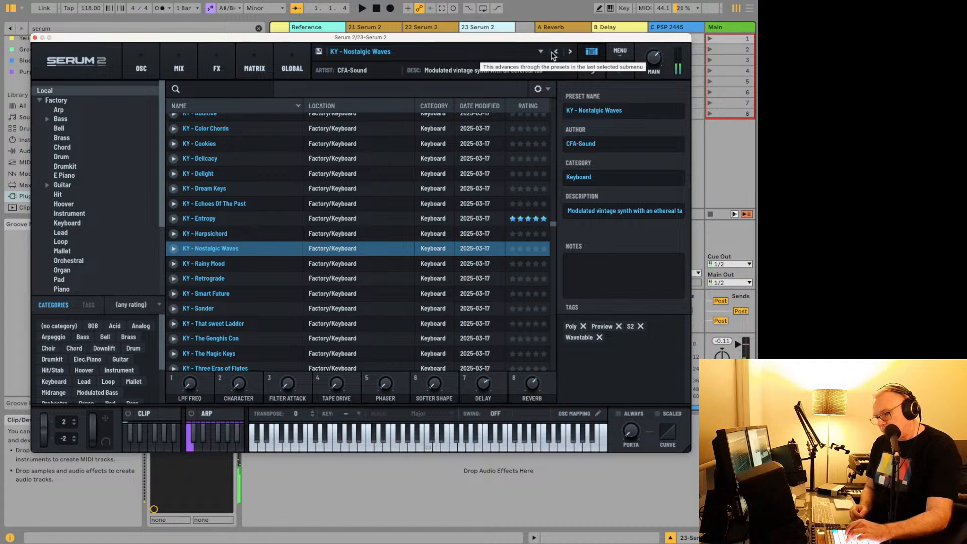
Audition the keyboard presets KY - Rainy Mood, KY - Retrograde, KY - Smart Future and KY - Sonder on track 23.
{"action": "key", "text": "Down"}
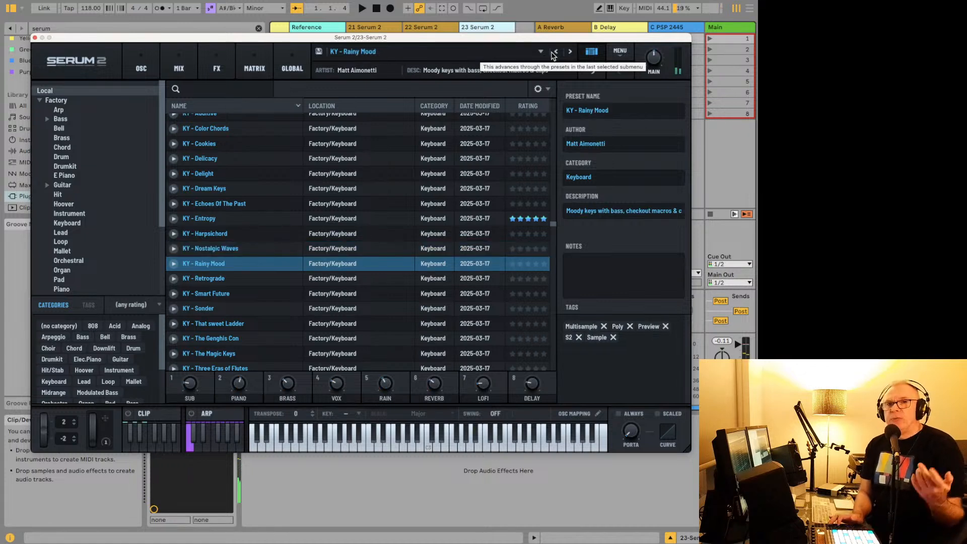
{"action": "key", "text": "Down"}
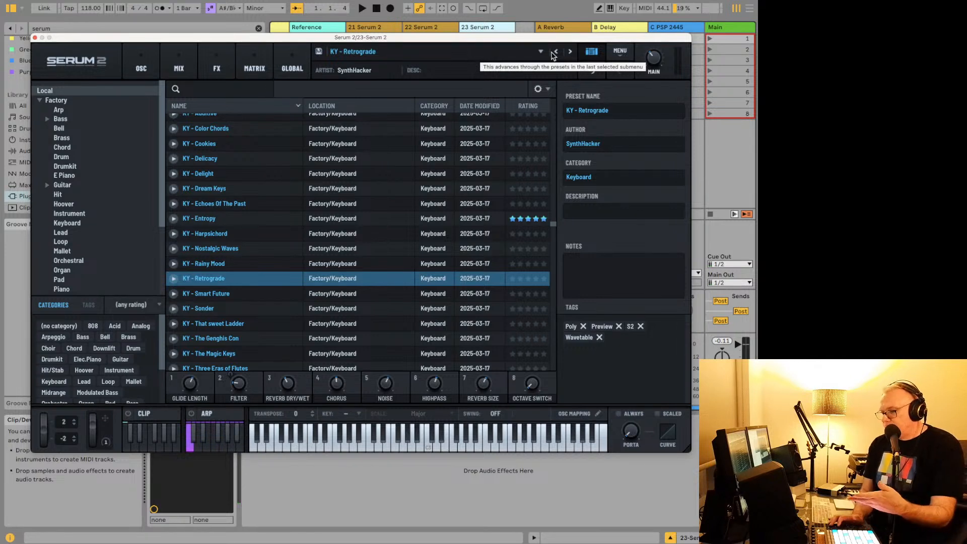
{"action": "key", "text": "Down"}
{"action": "key", "text": "Up"}
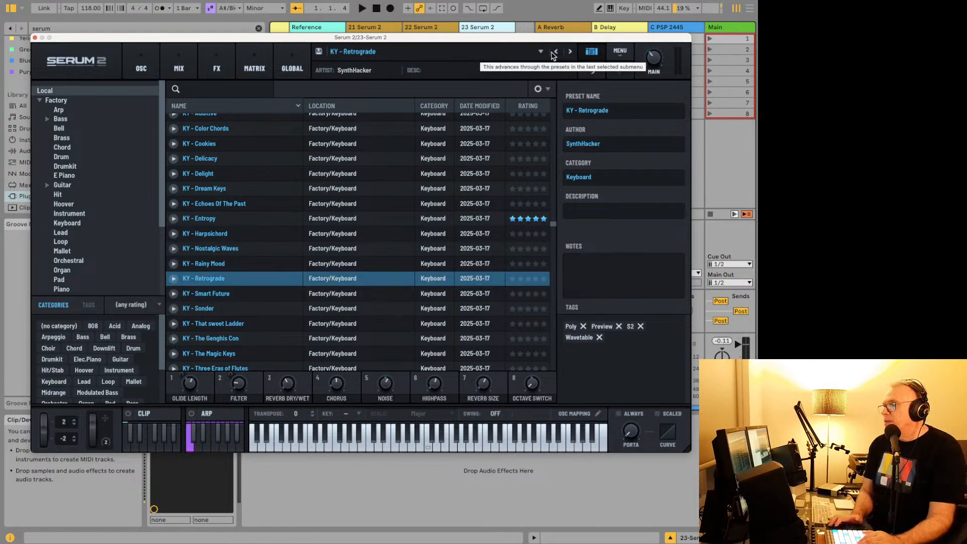
{"action": "key", "text": "Down"}
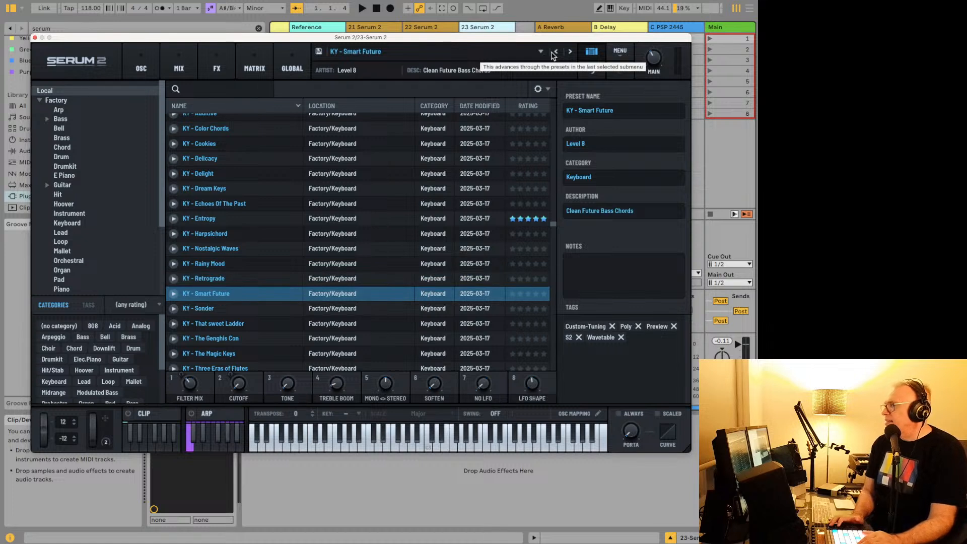
{"action": "key", "text": "Down"}
{"action": "key", "text": "Up"}
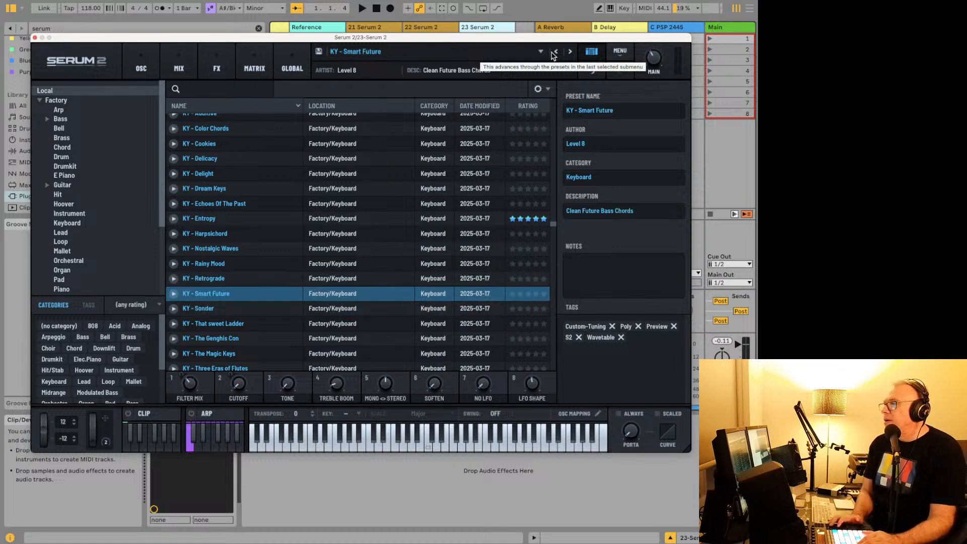
{"action": "key", "text": "Down"}
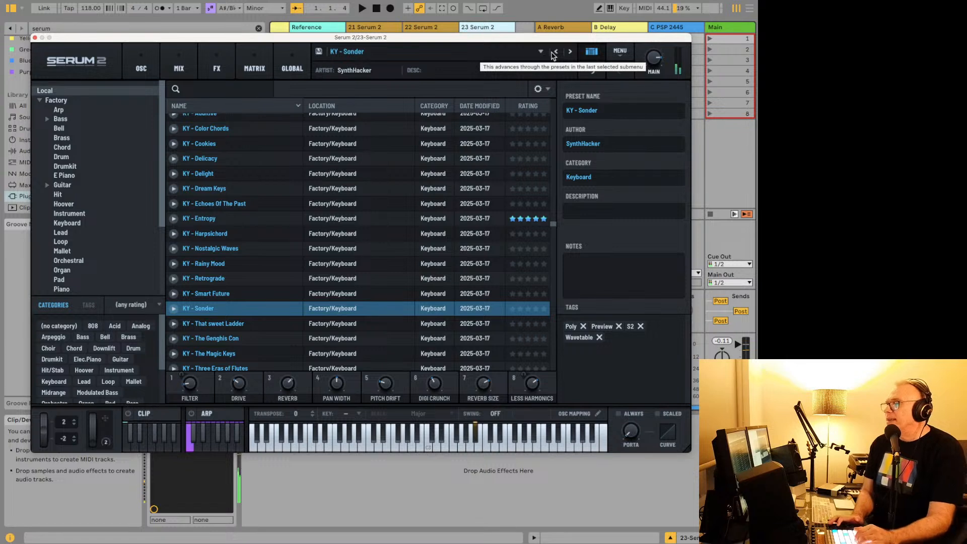
Audition the presets from KY - That sweet Ladder to KY - Three Eras of Flutes, trying KY - The Magic Keys against the track.
{"action": "key", "text": "Down"}
{"action": "key", "text": "Down"}
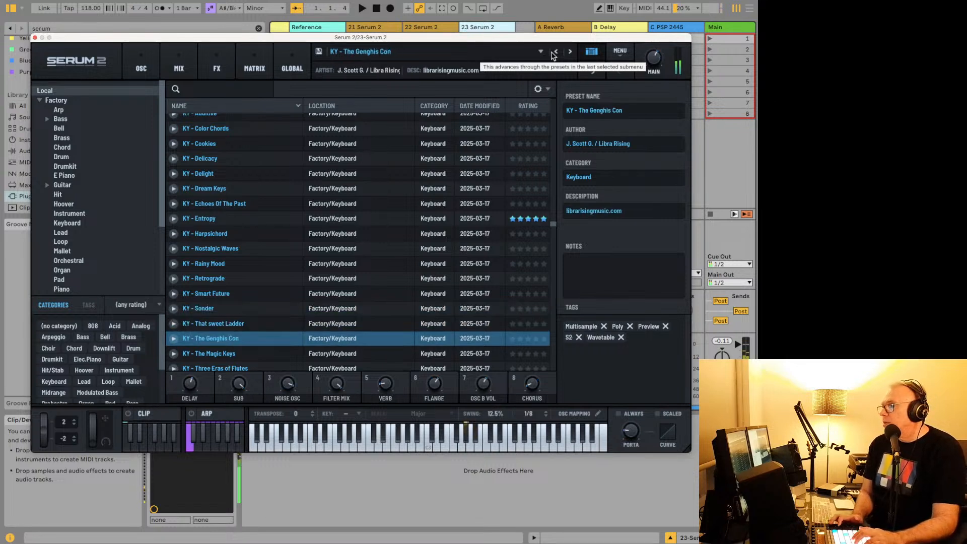
{"action": "key", "text": "Down"}
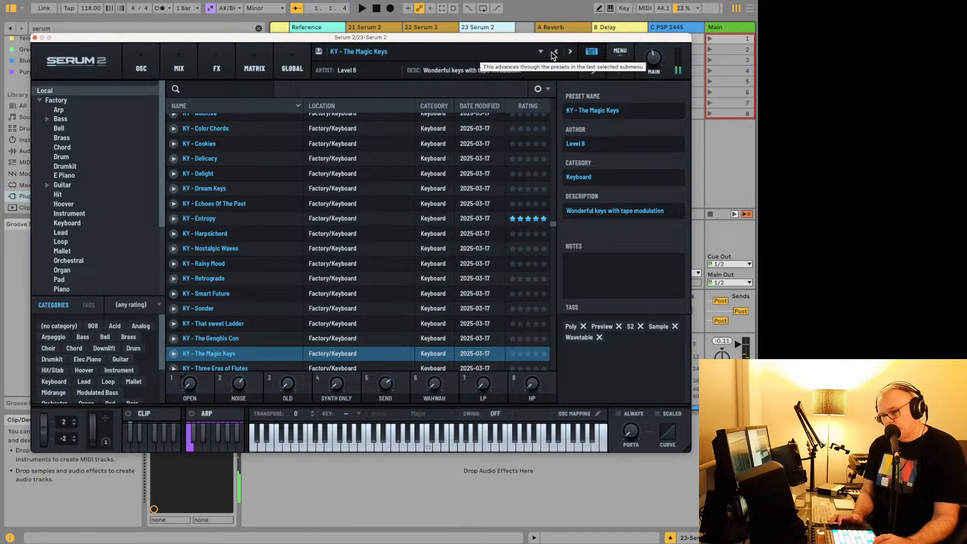
{"action": "key", "text": "space"}
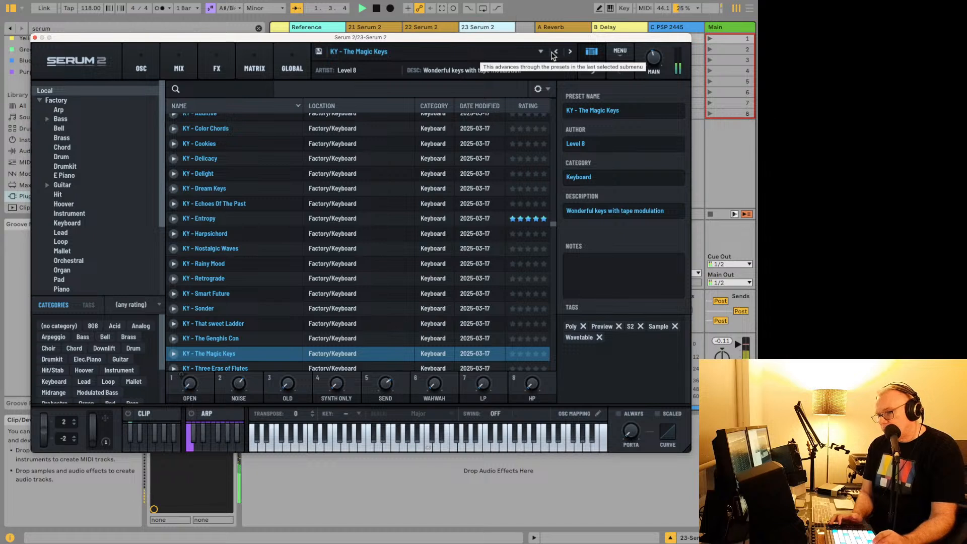
{"action": "key", "text": "space"}
{"action": "key", "text": "Down"}
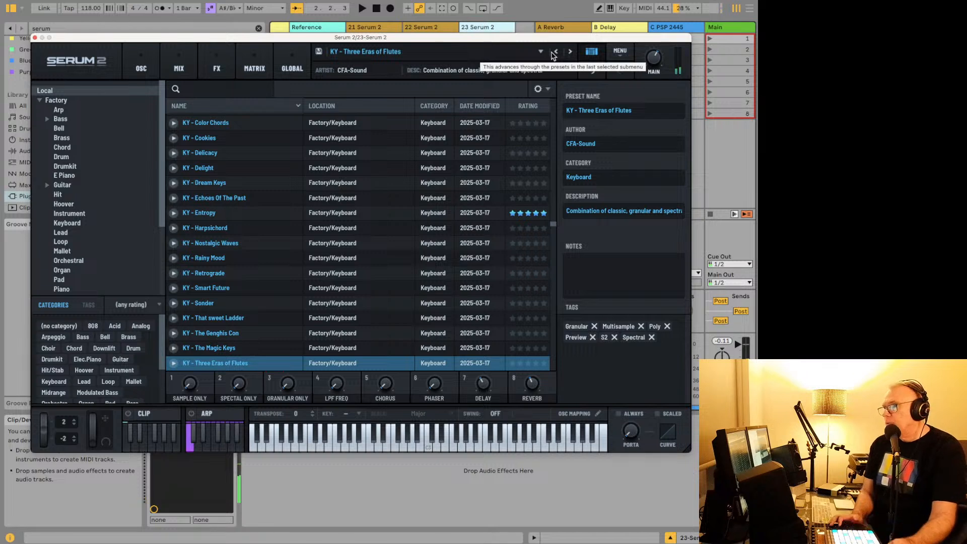
Play the track while trying KY - Vincent and KY - Zero Feels, and settle on the LD - Analog Crispy Cotton lead preset.
{"action": "key", "text": "space"}
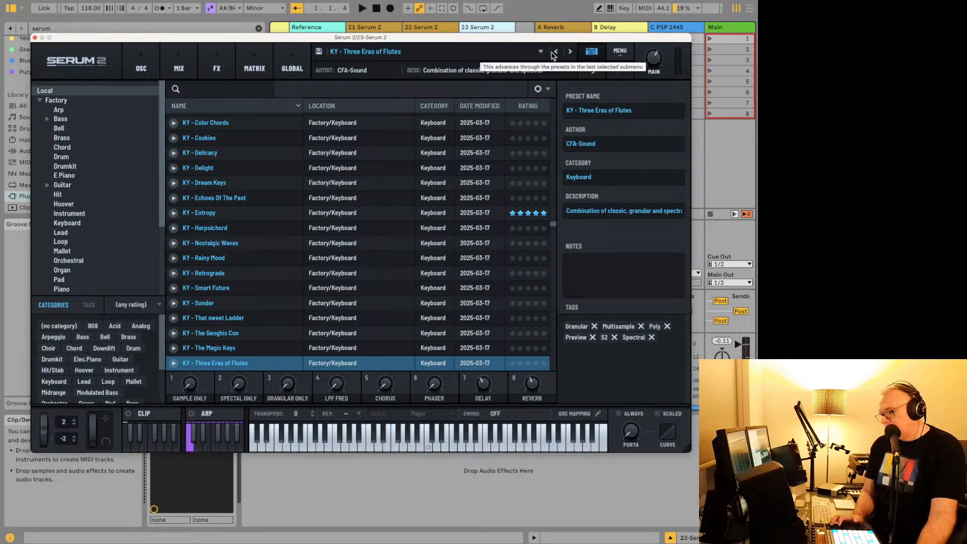
{"action": "key", "text": "Down"}
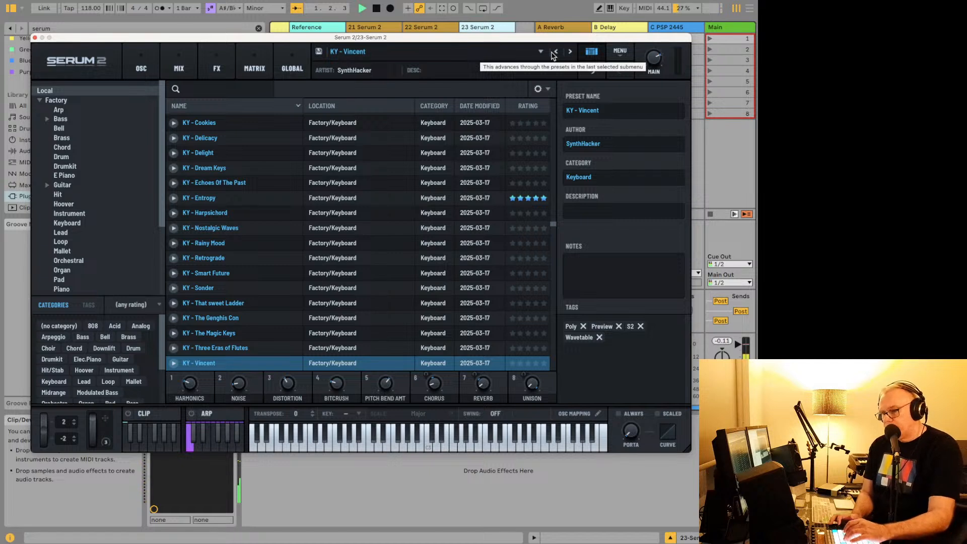
{"action": "key", "text": "Down"}
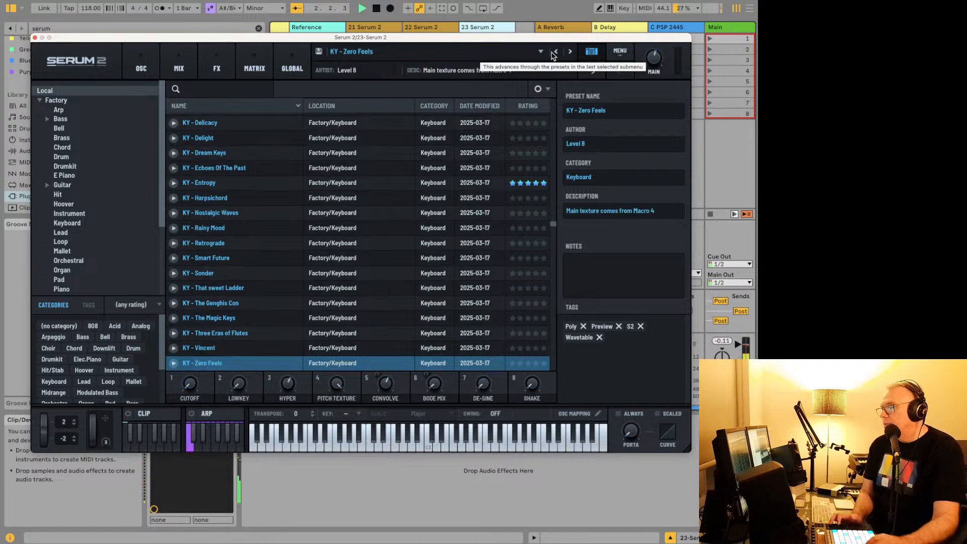
{"action": "key", "text": "Down"}
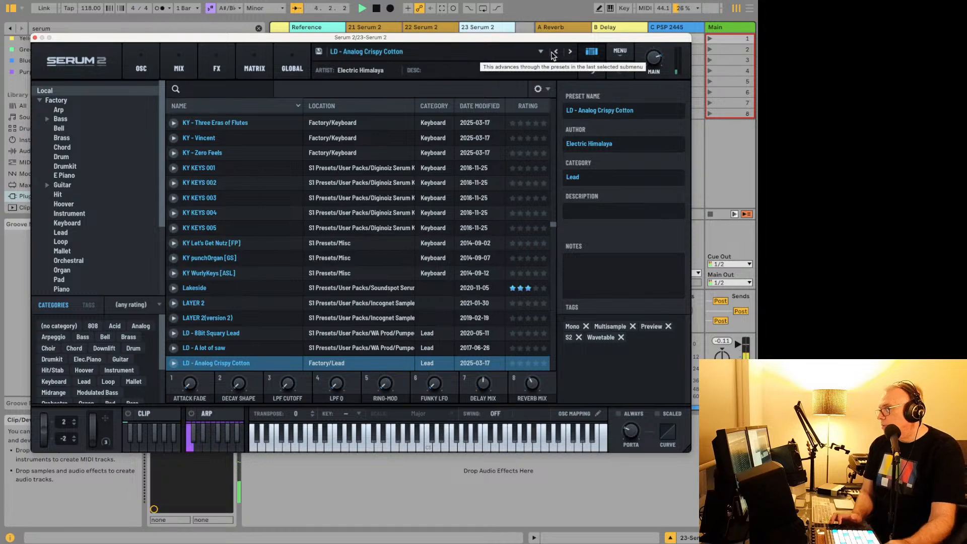
{"action": "key", "text": "Down"}
{"action": "left_click", "coordinate": [555, 52]}
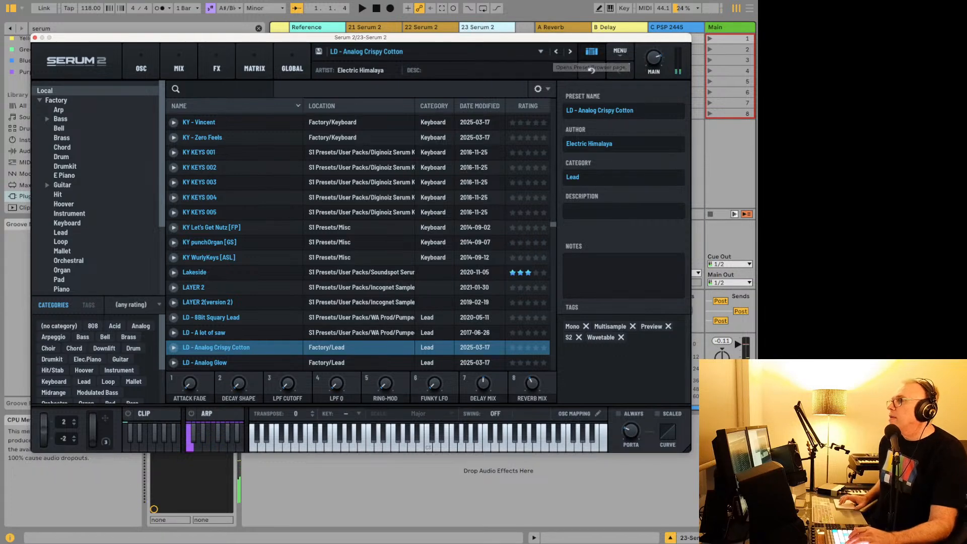
Lower the main volume of track 23's Serum 2 while auditioning the LD - Analog Crispy Cotton lead with the track.
{"action": "left_click", "coordinate": [297, 75]}
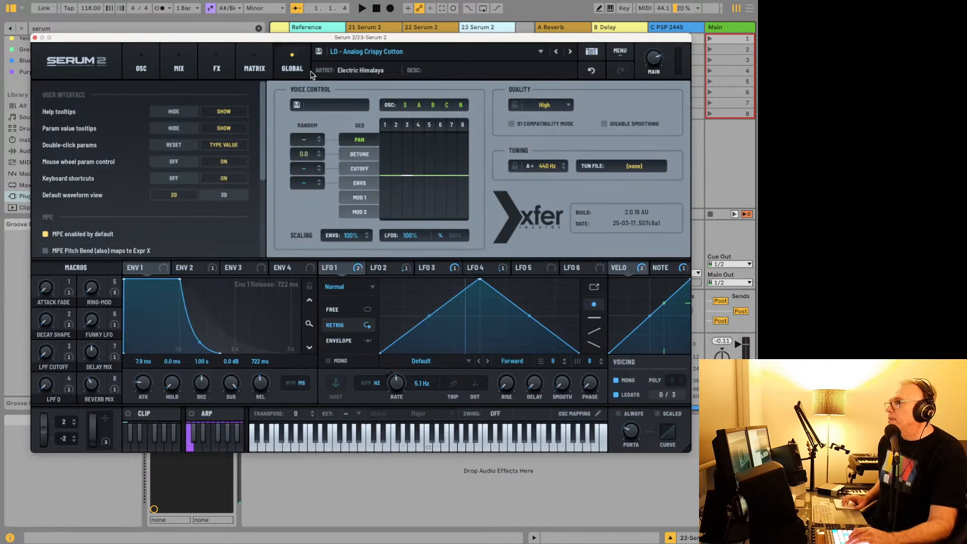
{"action": "mouse_move", "coordinate": [655, 81]}
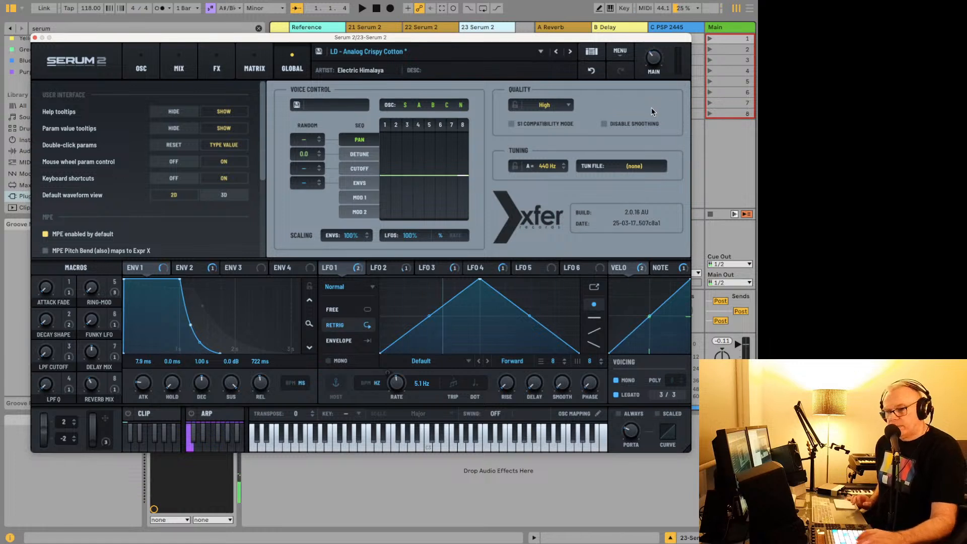
{"action": "key", "text": "space"}
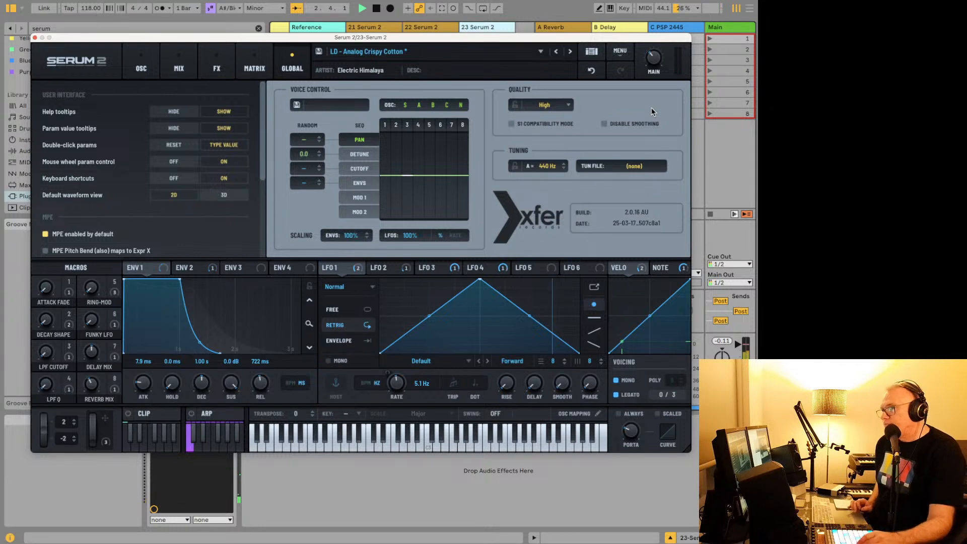
{"action": "key", "text": "space"}
{"action": "mouse_move", "coordinate": [653, 61]}
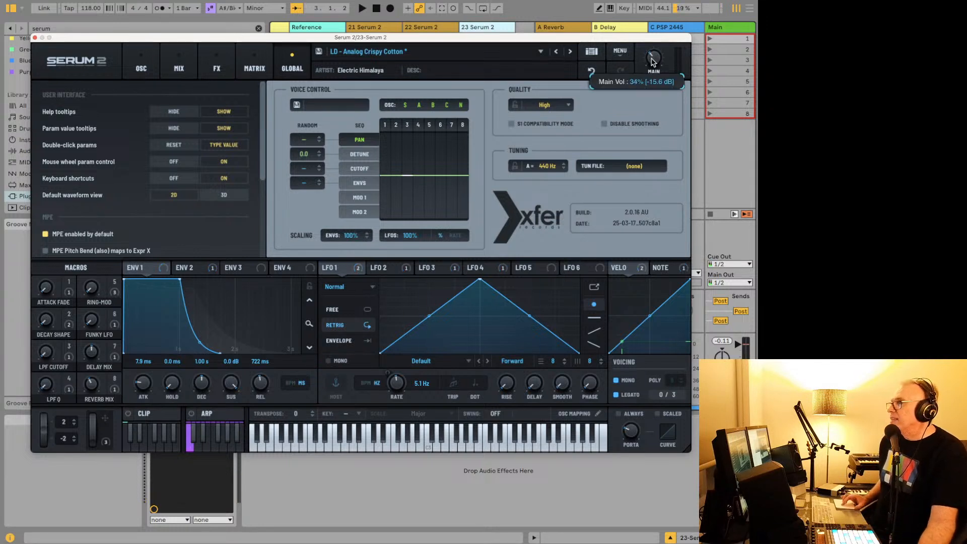
{"action": "left_click_drag", "start_coordinate": [651, 85], "coordinate": [651, 89]}
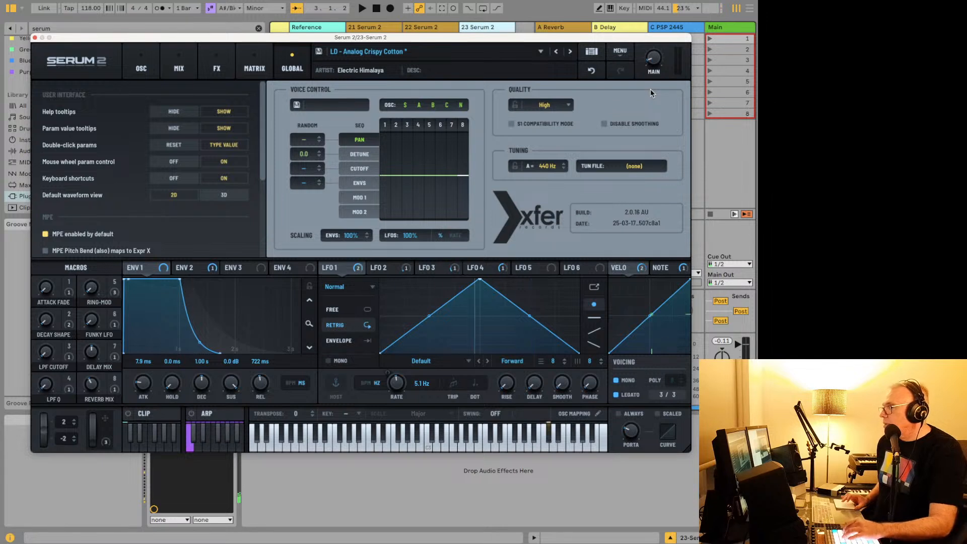
Audition the lead against the track, then record a two-bar lead clip in the first slot of track 23.
{"action": "key", "text": "space"}
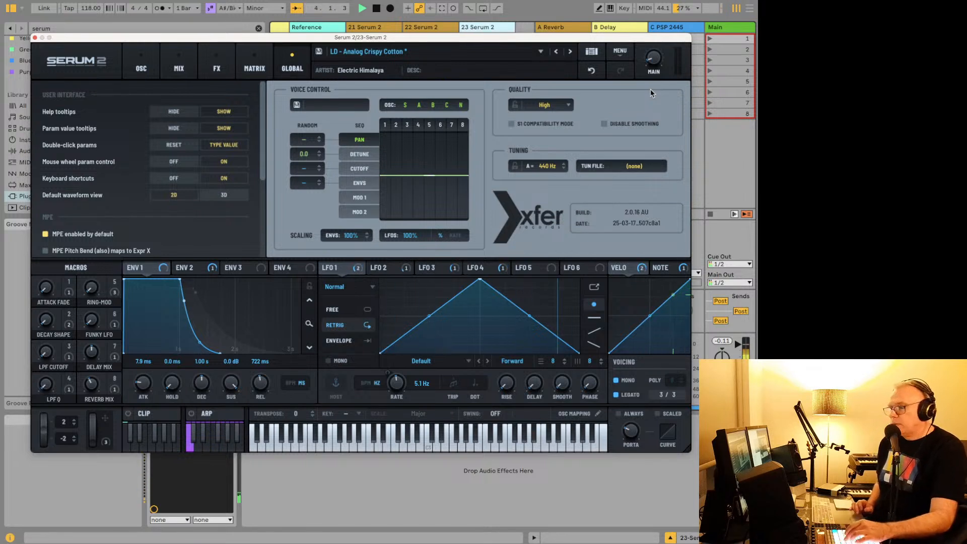
{"action": "key", "text": "space"}
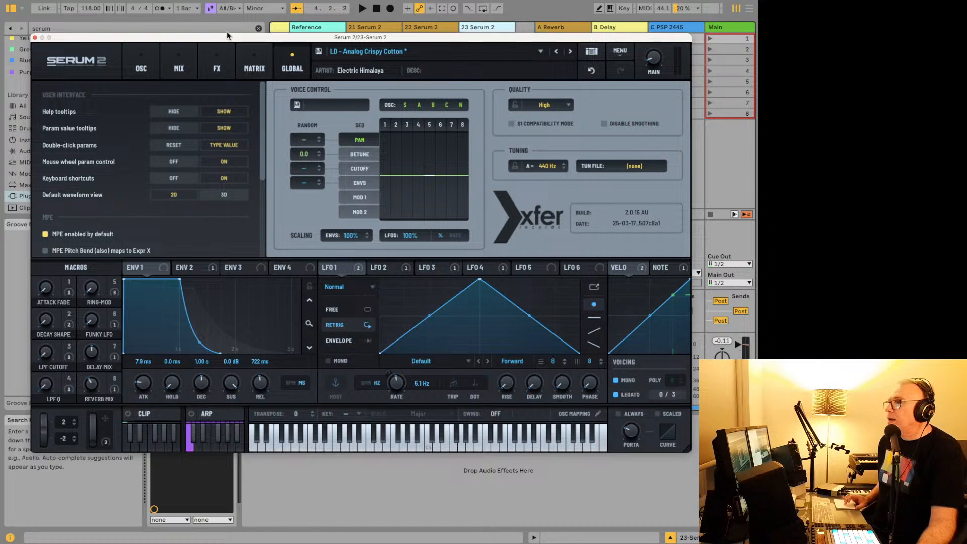
{"action": "left_click", "coordinate": [35, 38]}
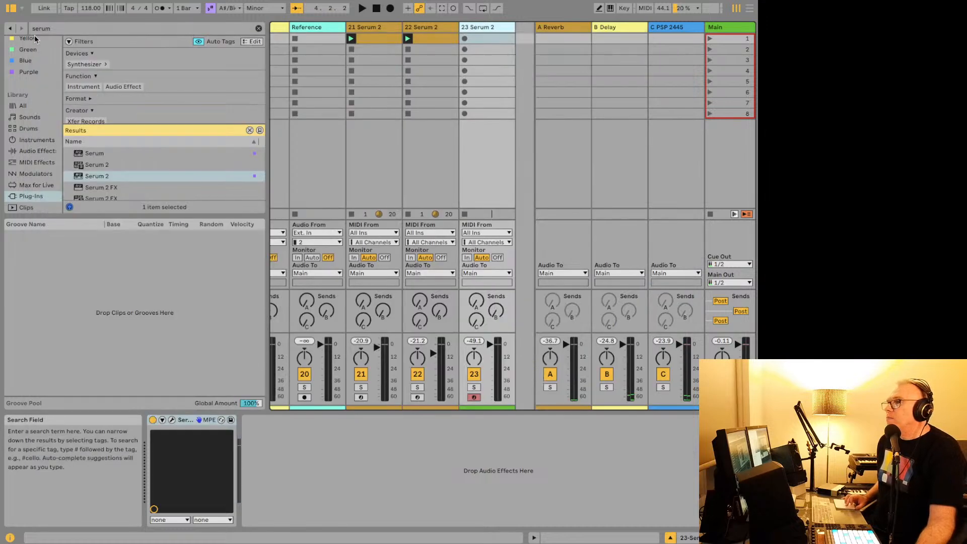
{"action": "left_click", "coordinate": [465, 38]}
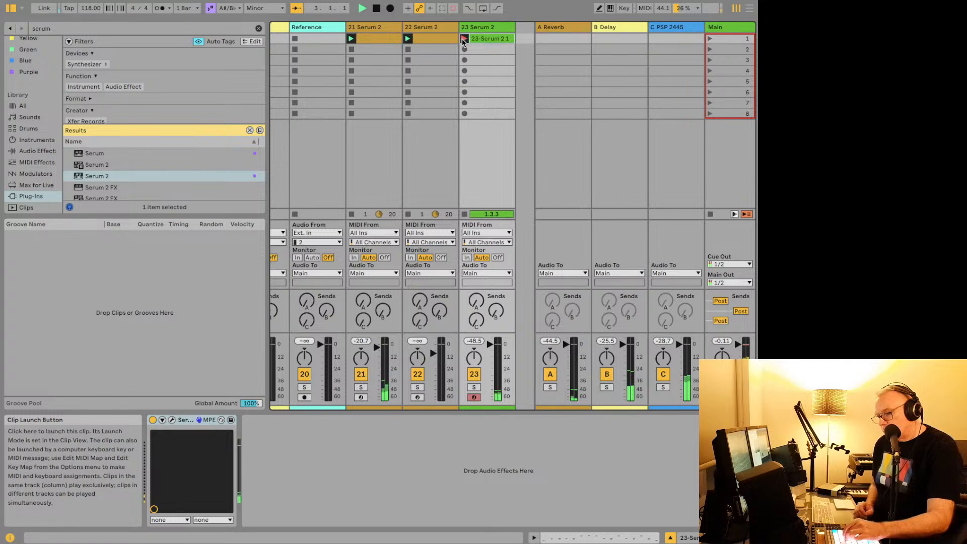
{"action": "key", "text": "space"}
Show the notes of the recorded track 23 clip and check its sound by soloing and unsoloing the track during playback.
{"action": "left_click", "coordinate": [479, 39]}
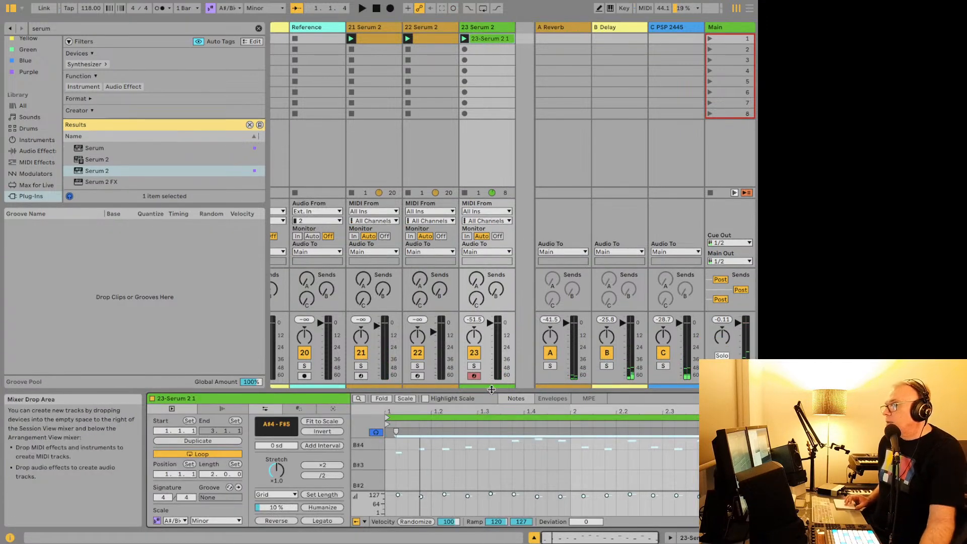
{"action": "key", "text": "space"}
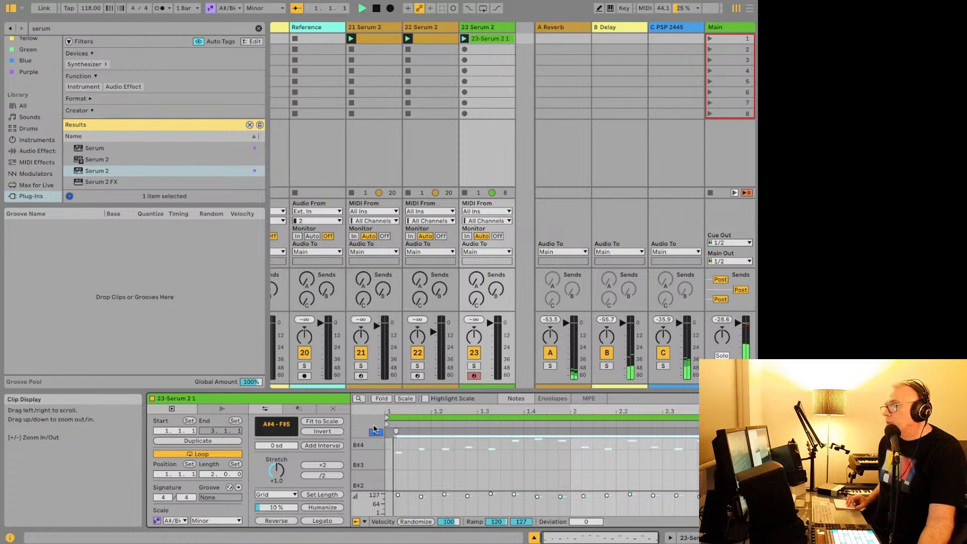
{"action": "left_click", "coordinate": [474, 365]}
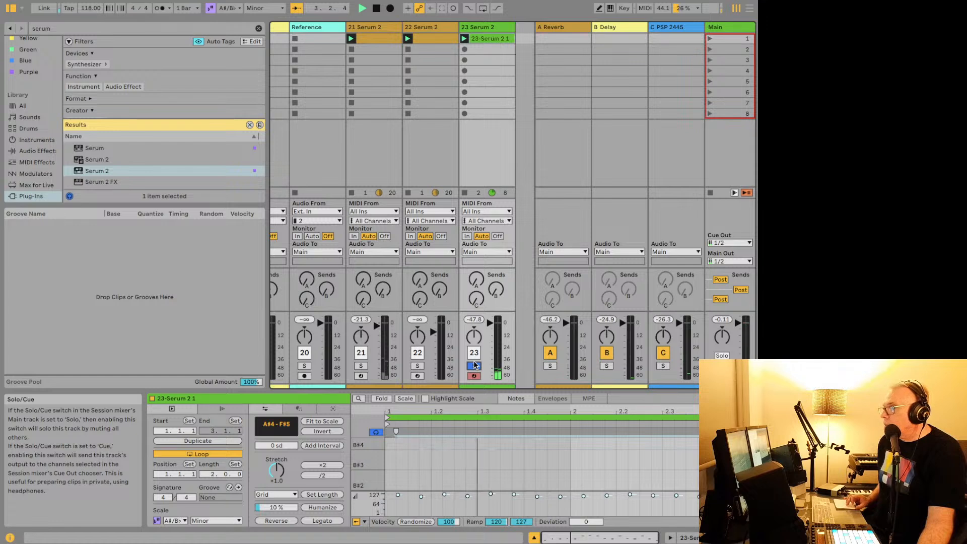
{"action": "left_click", "coordinate": [474, 366]}
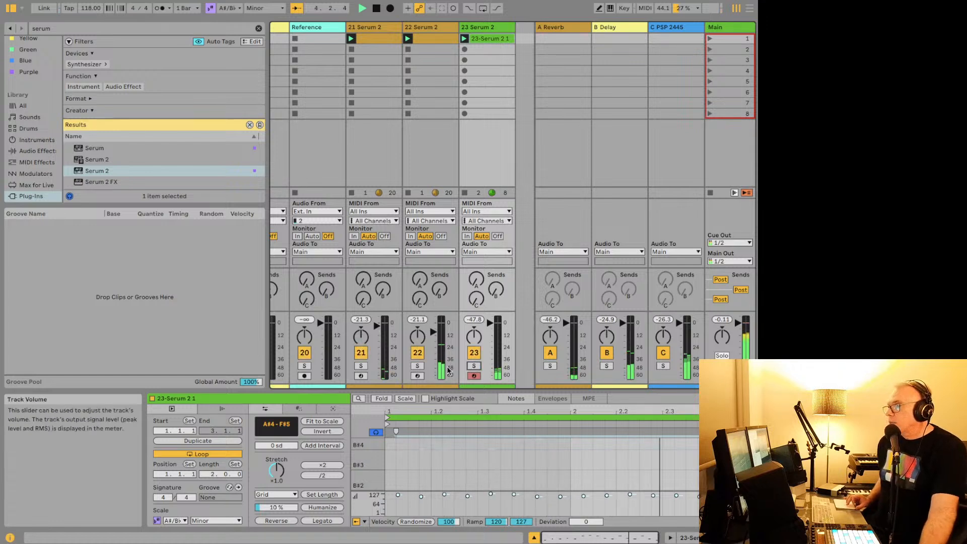
In track 23's Serum 2, draw small alternating detune offsets in the global voice sequence, with voice 5 at 6 cents.
{"action": "double_click", "coordinate": [479, 34]}
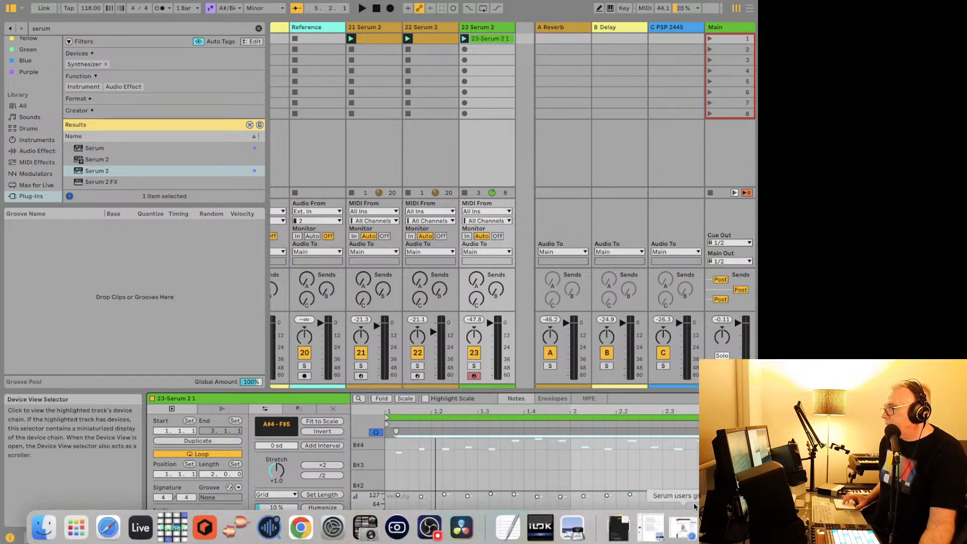
{"action": "left_click", "coordinate": [690, 537]}
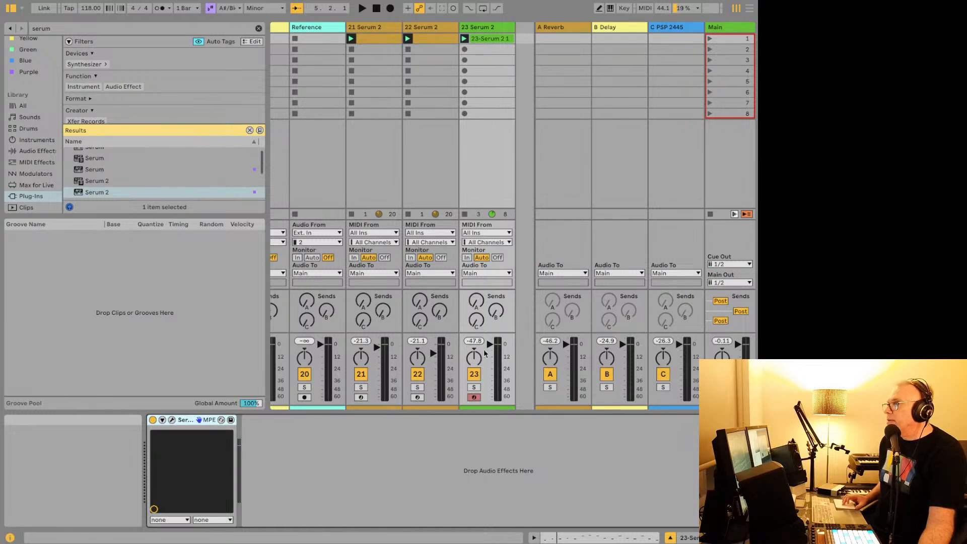
{"action": "left_click", "coordinate": [172, 420]}
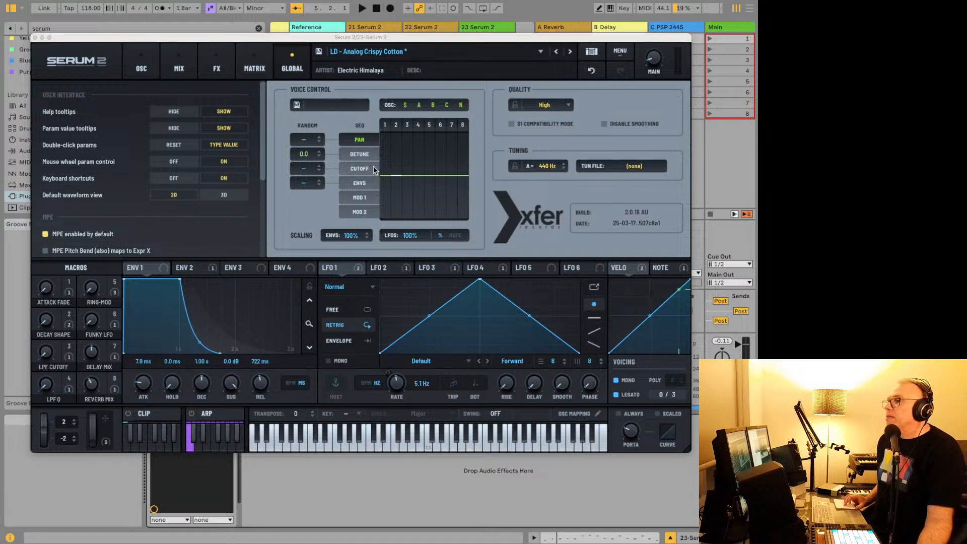
{"action": "left_click", "coordinate": [360, 155]}
{"action": "left_click_drag", "start_coordinate": [393, 176], "coordinate": [432, 177]}
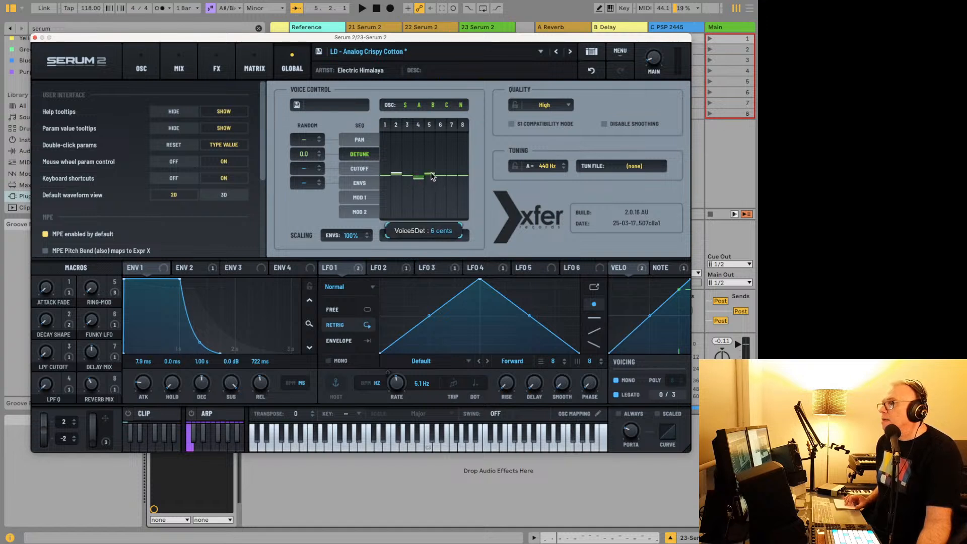
{"action": "left_click_drag", "start_coordinate": [455, 178], "coordinate": [453, 176]}
{"action": "left_click", "coordinate": [462, 176]}
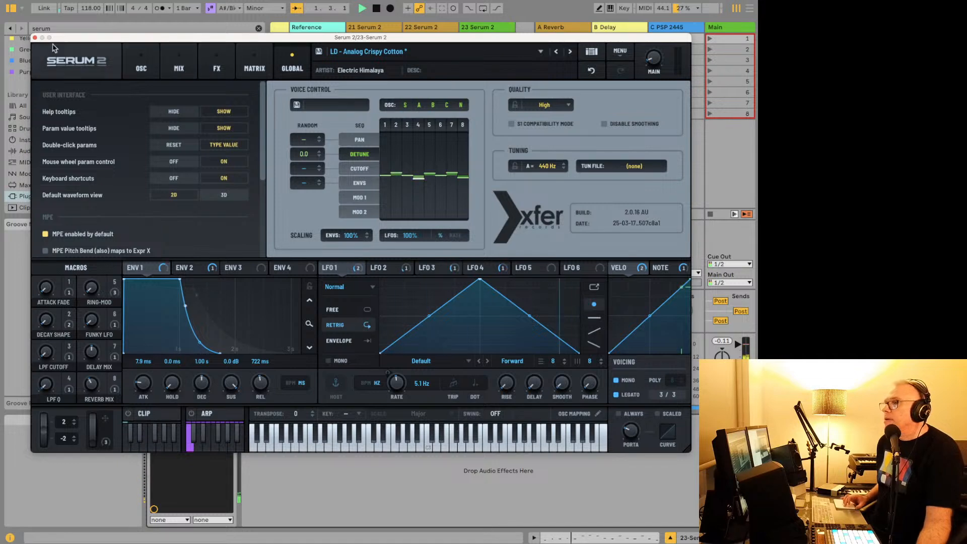
Compare the detuned lead alone and with the full track by soloing and unsoloing track 23.
{"action": "left_click", "coordinate": [35, 38]}
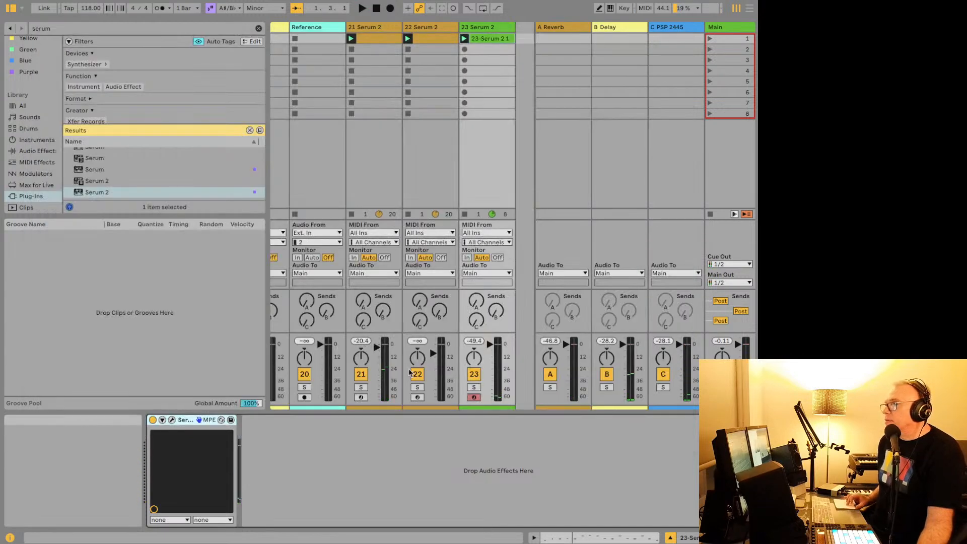
{"action": "left_click", "coordinate": [474, 387]}
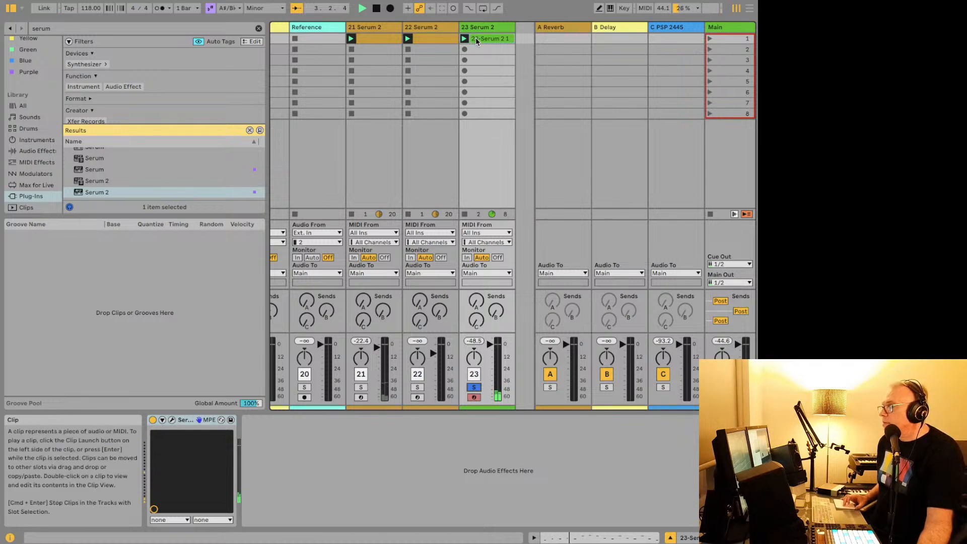
{"action": "left_click", "coordinate": [473, 387]}
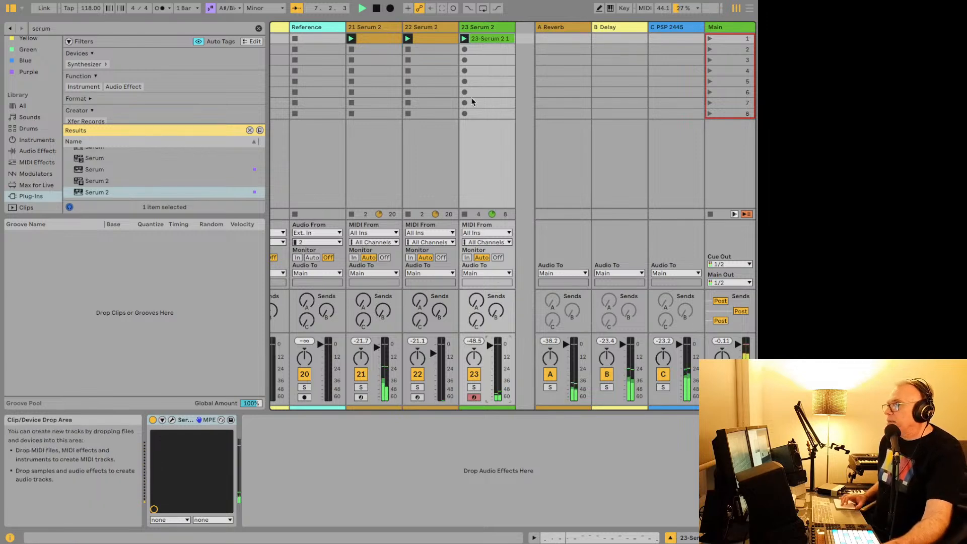
Select all notes in track 23's clip and try nudging them earlier to the bar start, listening with the track.
{"action": "left_click", "coordinate": [481, 35]}
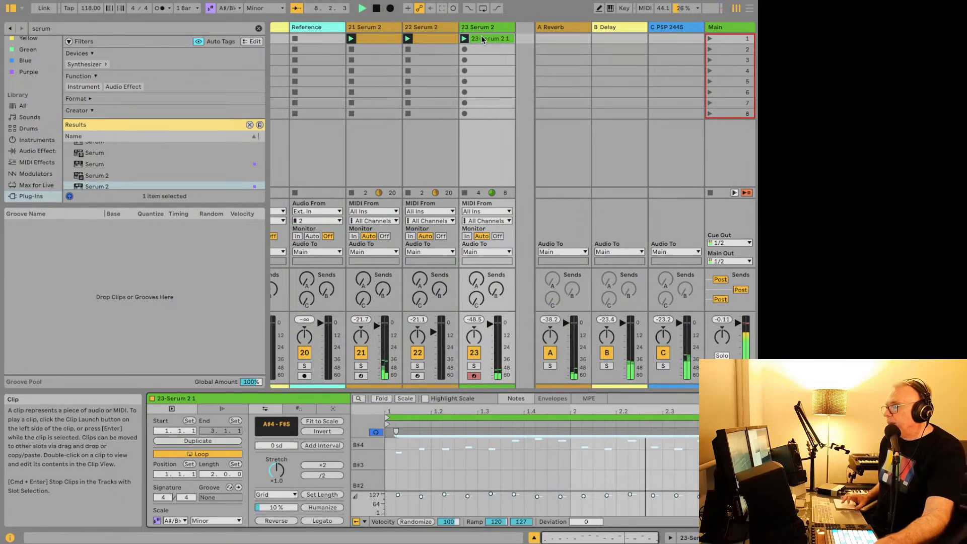
{"action": "left_click", "coordinate": [530, 467]}
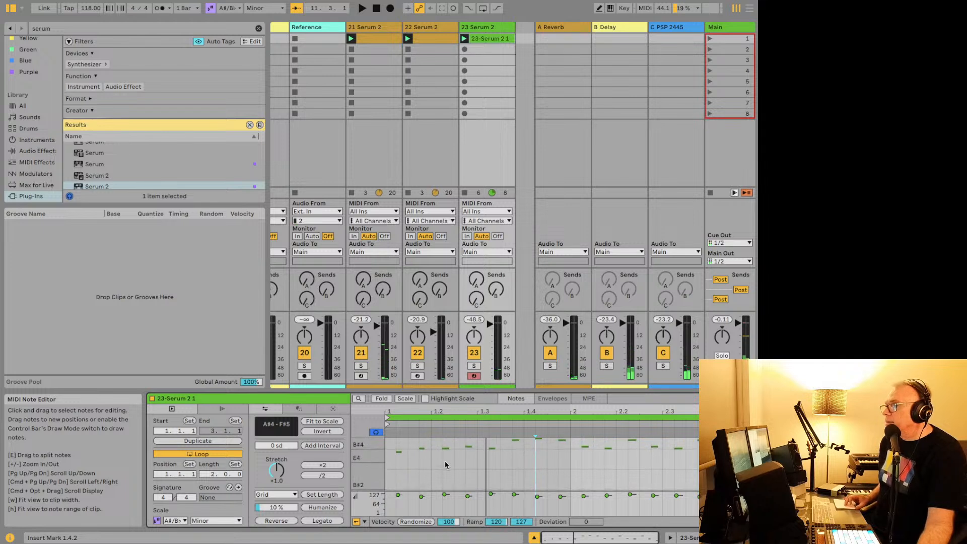
{"action": "left_click", "coordinate": [408, 443]}
{"action": "key", "text": "super+a"}
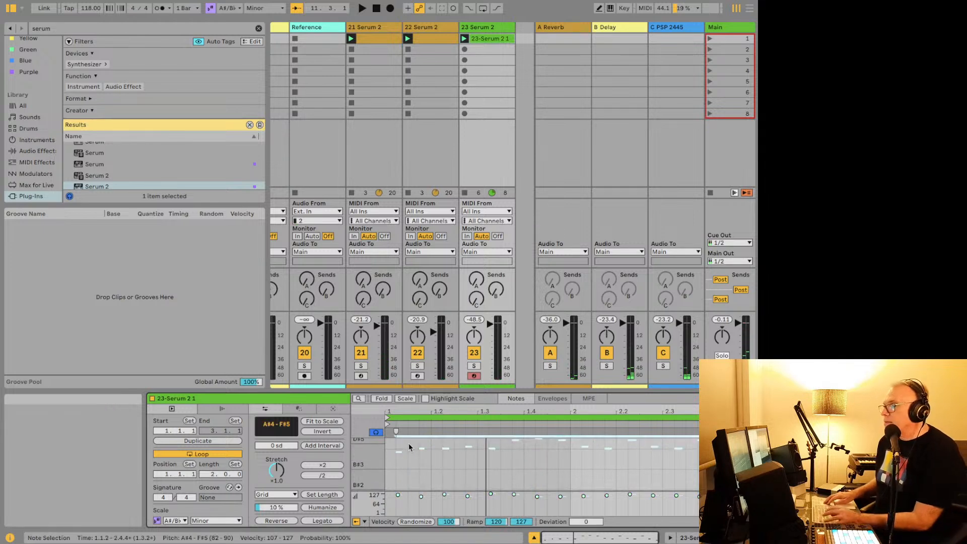
{"action": "key", "text": "space"}
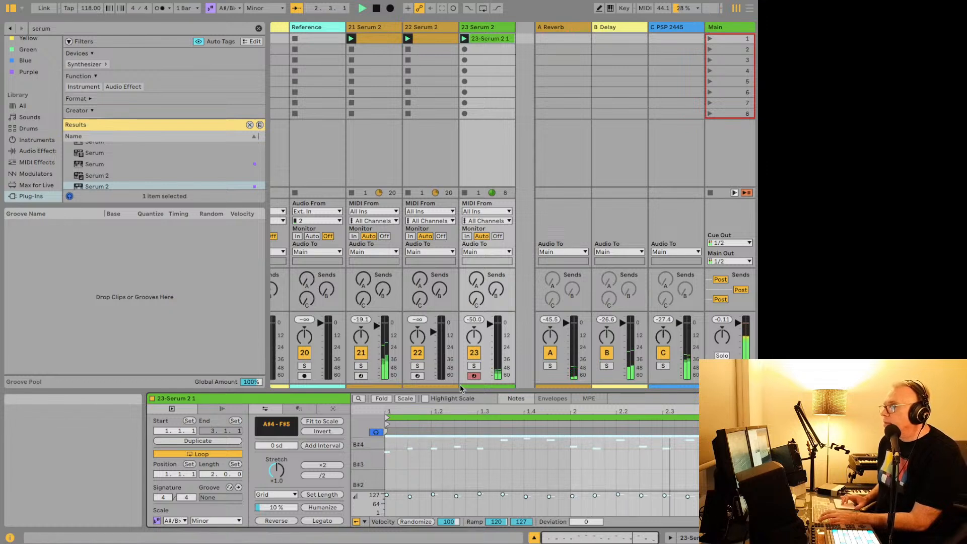
Try nudging the selected lead notes later and back again to compare their timing against the track.
{"action": "key", "text": "Right"}
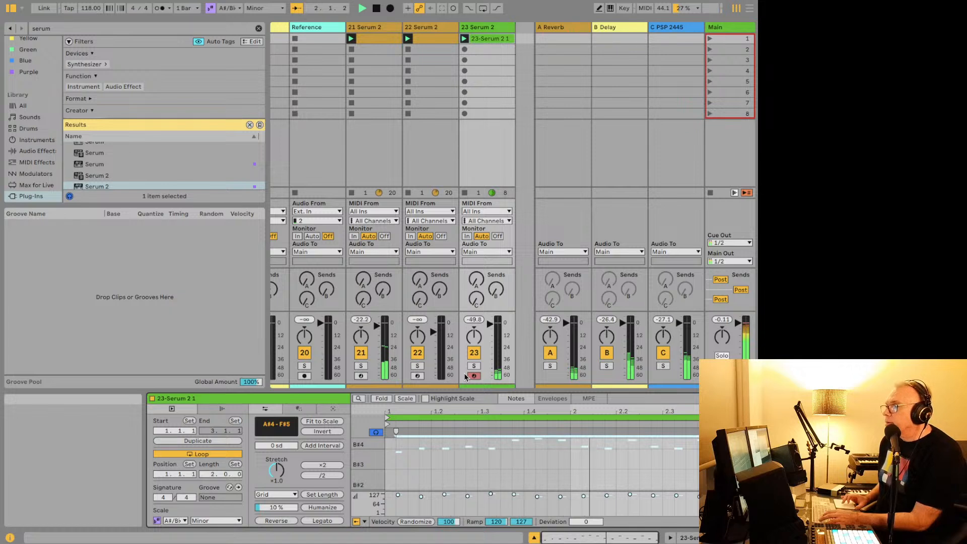
{"action": "key", "text": "Right"}
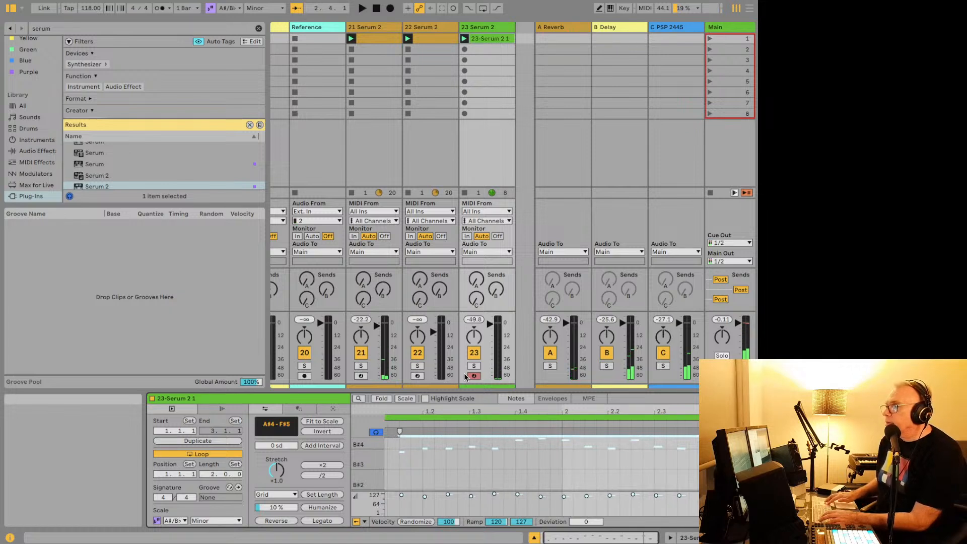
{"action": "key", "text": "Left"}
{"action": "key", "text": "Right"}
{"action": "key", "text": "Left"}
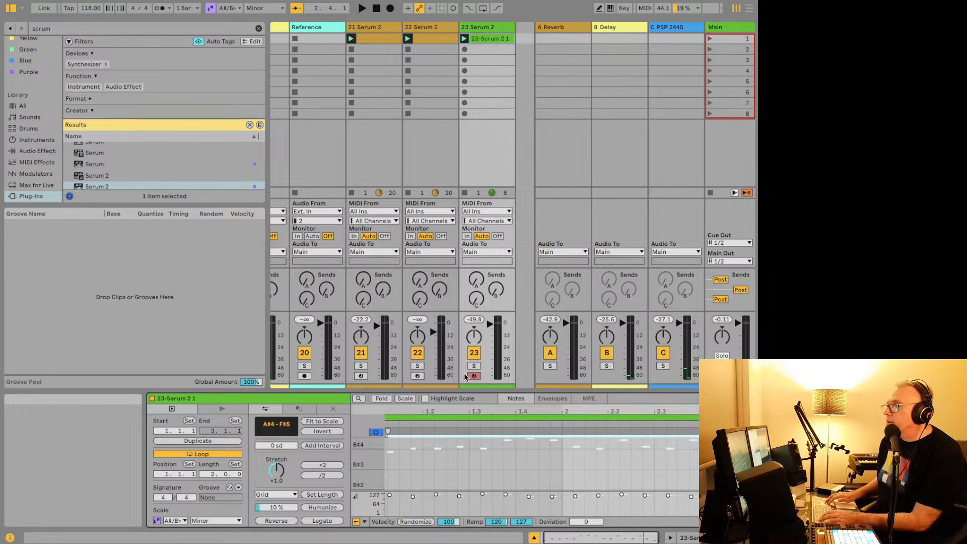
{"action": "scroll", "coordinate": [465, 376], "scroll_direction": "left", "scroll_amount": 2}
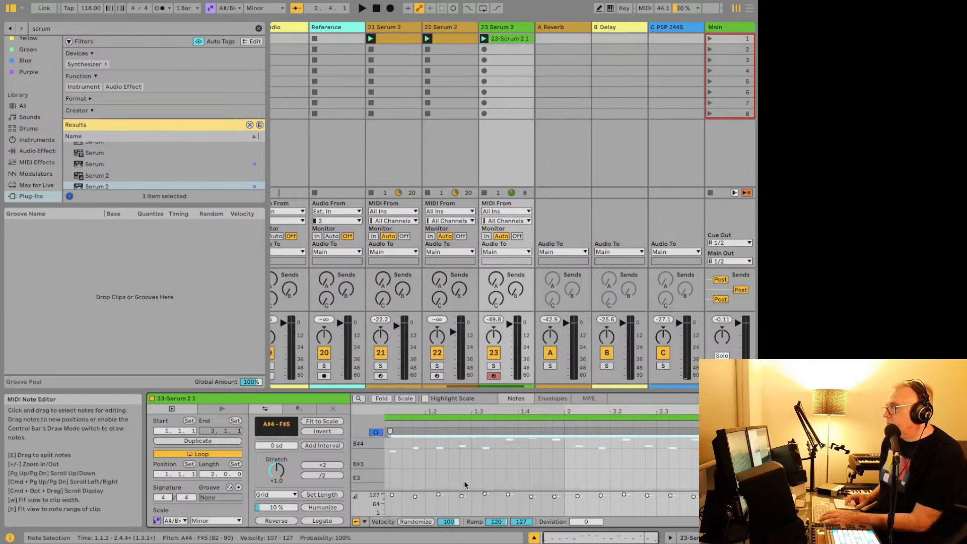
{"action": "scroll", "coordinate": [464, 484], "scroll_direction": "down", "scroll_amount": 2}
{"action": "scroll", "coordinate": [464, 480], "scroll_direction": "up", "scroll_amount": 4}
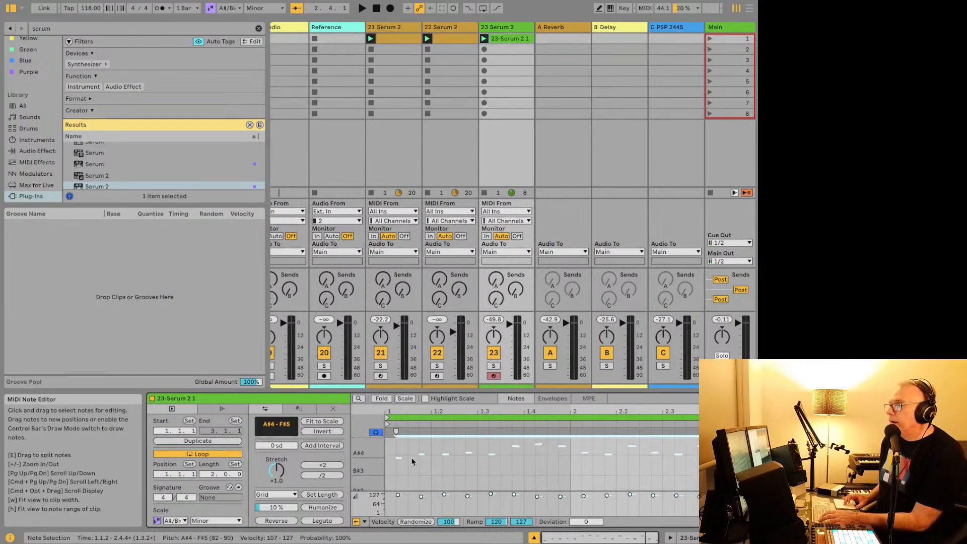
Try the notes nudged to the bar start with track 23's volume at 6.0 dB, then undo both changes.
{"action": "key", "text": "Left"}
{"action": "key", "text": "space"}
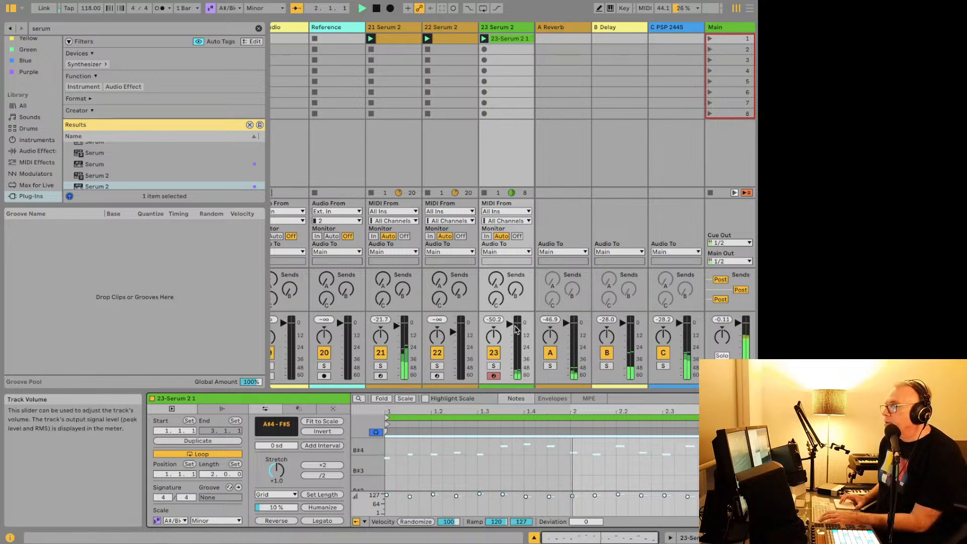
{"action": "left_click_drag", "start_coordinate": [510, 323], "coordinate": [512, 319]}
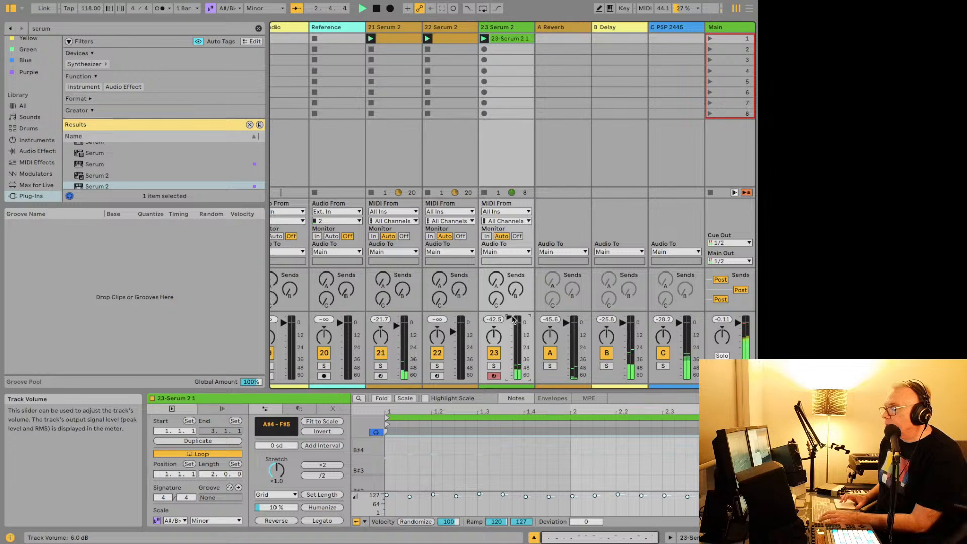
{"action": "key", "text": "space"}
{"action": "key", "text": "super+z"}
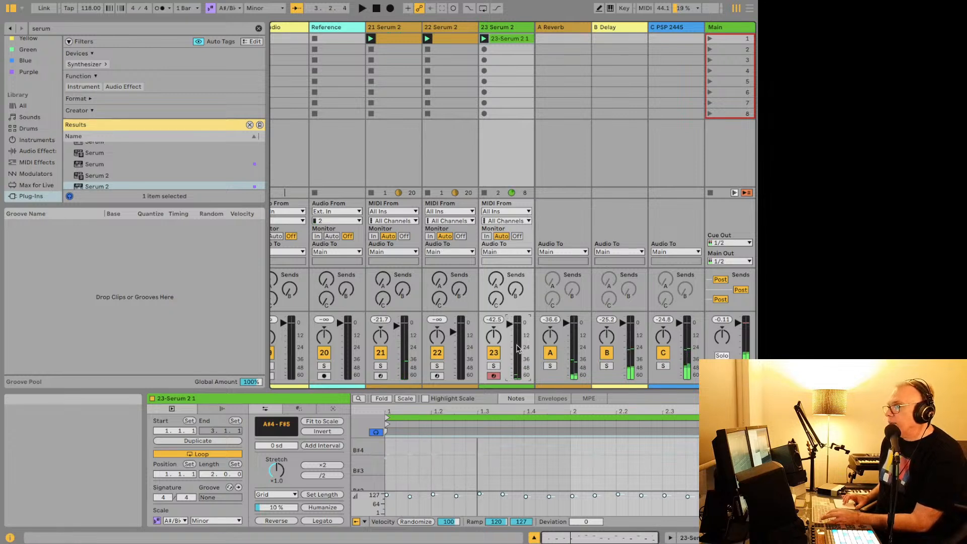
{"action": "key", "text": "super+z"}
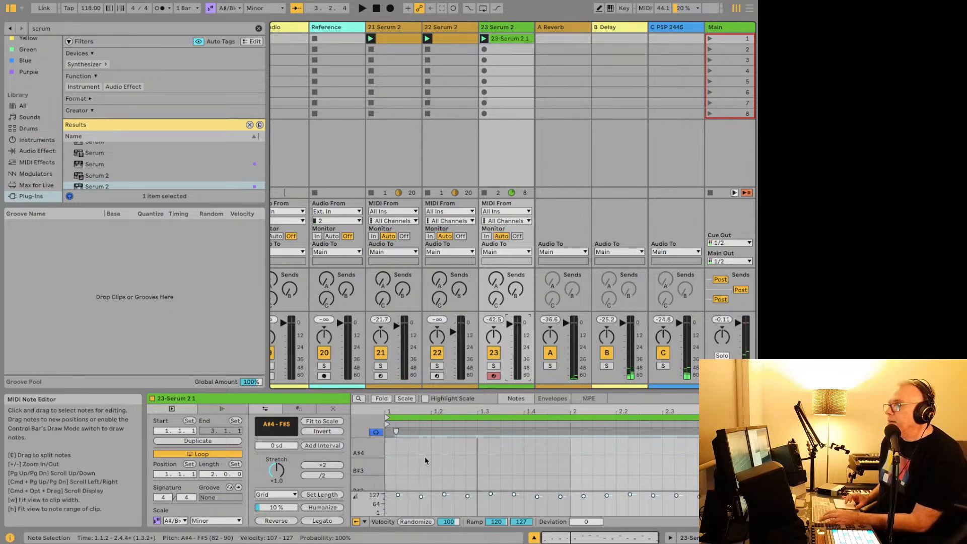
Listen to the original timing again, then select all notes in track 23's clip and nudge them to the bar start.
{"action": "key", "text": "space"}
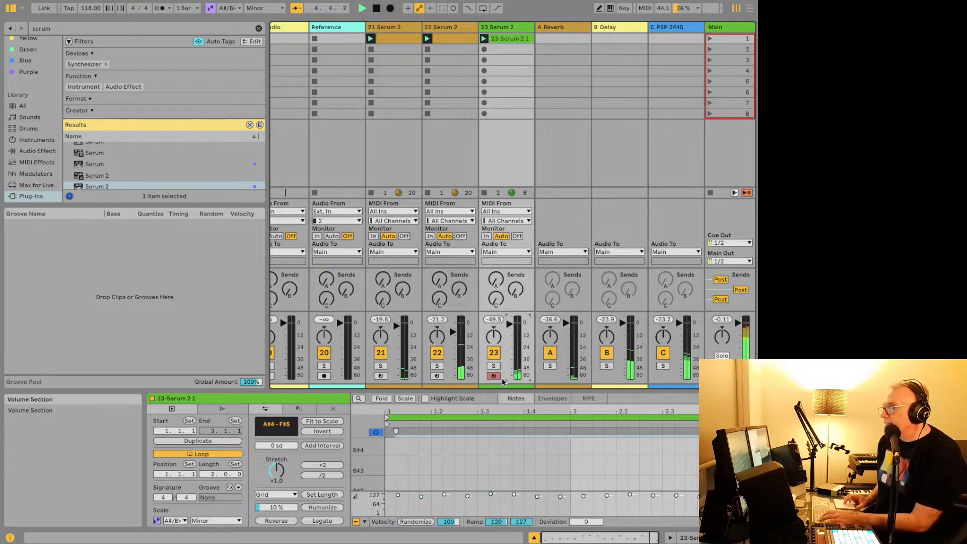
{"action": "key", "text": "space"}
{"action": "left_click", "coordinate": [436, 449]}
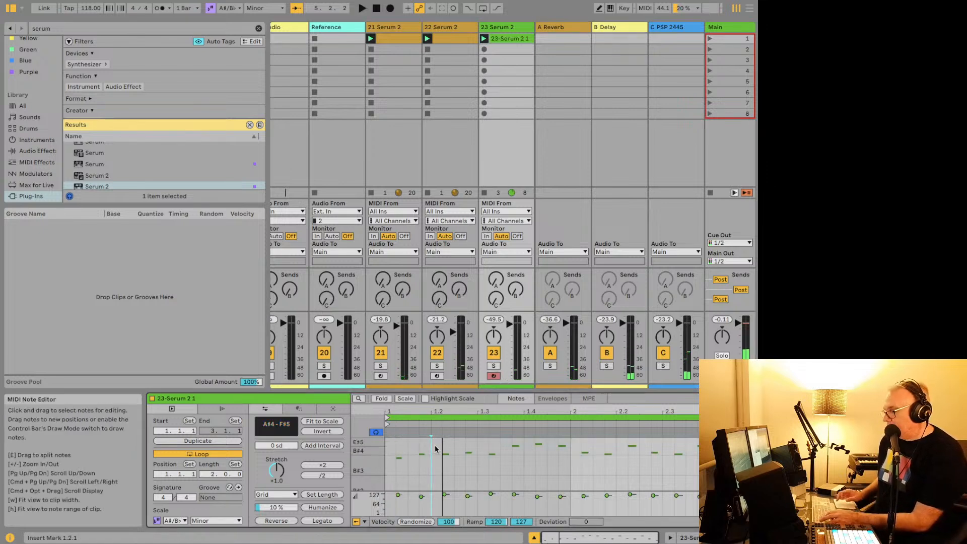
{"action": "key", "text": "super+a"}
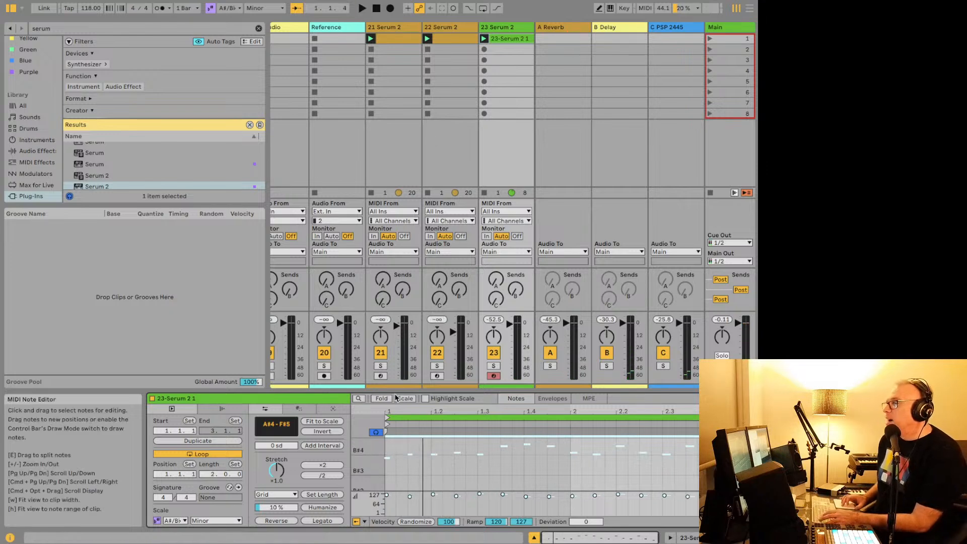
Show track 23's device chain with its Serum 2 instrument instead of the clip notes.
{"action": "scroll", "coordinate": [493, 44], "scroll_direction": "left", "scroll_amount": 1}
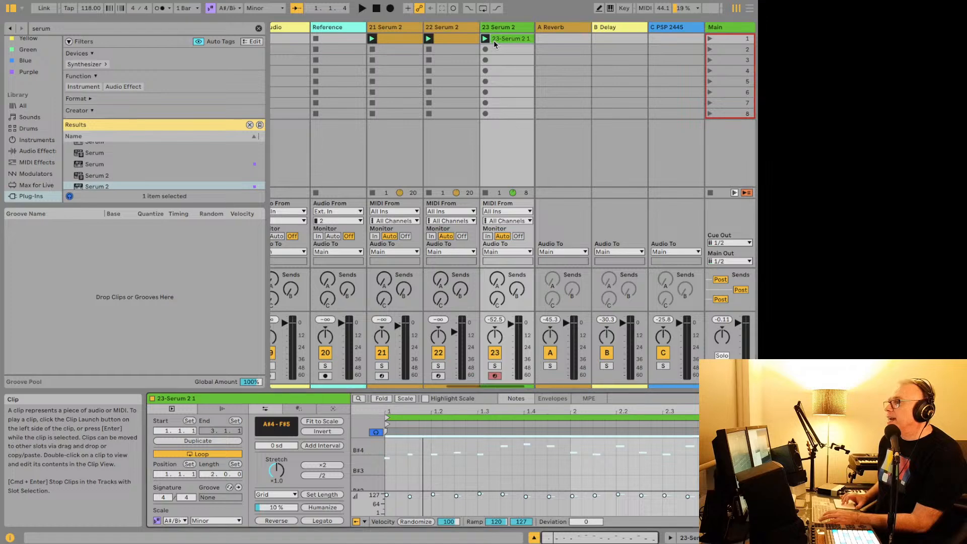
{"action": "left_click", "coordinate": [494, 40]}
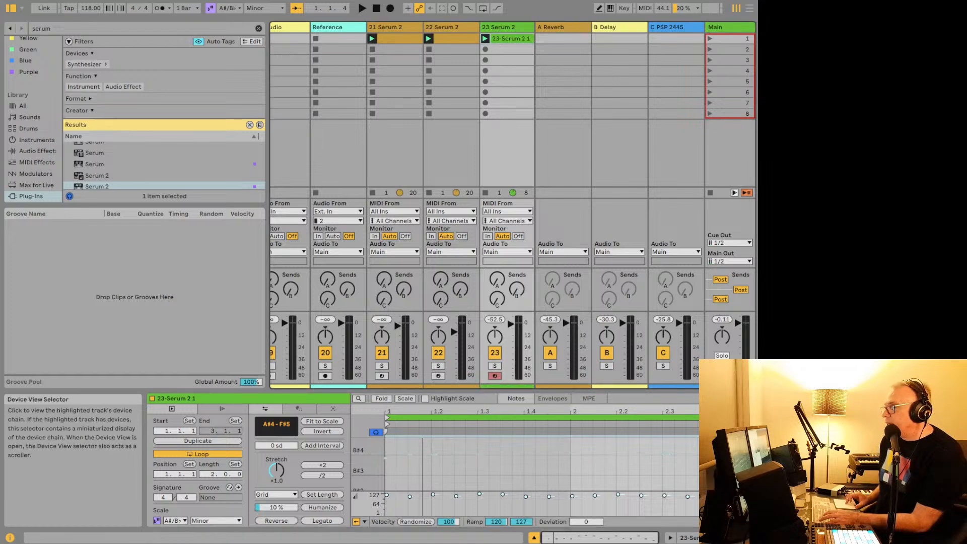
{"action": "left_click", "coordinate": [718, 538]}
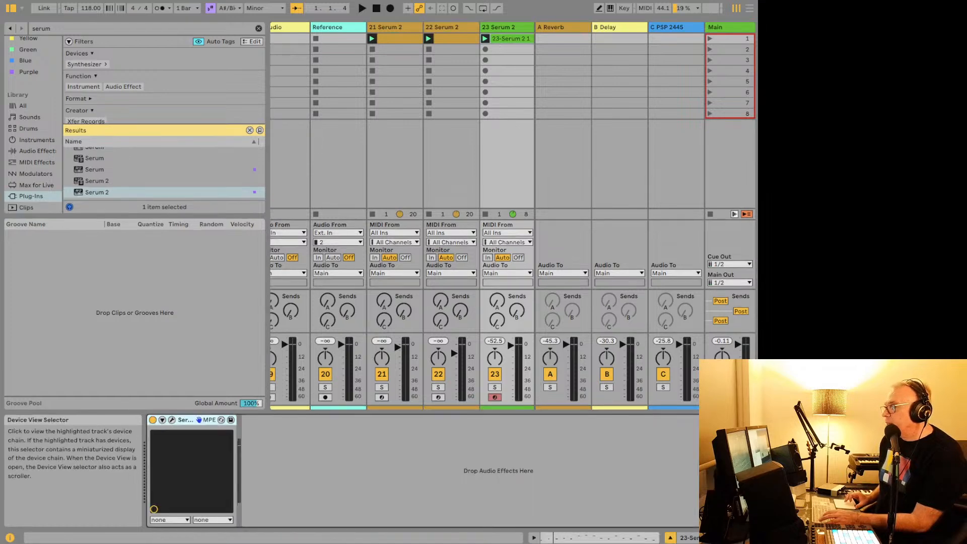
Add another Delay effect after Convolve in the effects chain of track 23's Serum 2 instrument.
{"action": "left_click", "coordinate": [172, 420]}
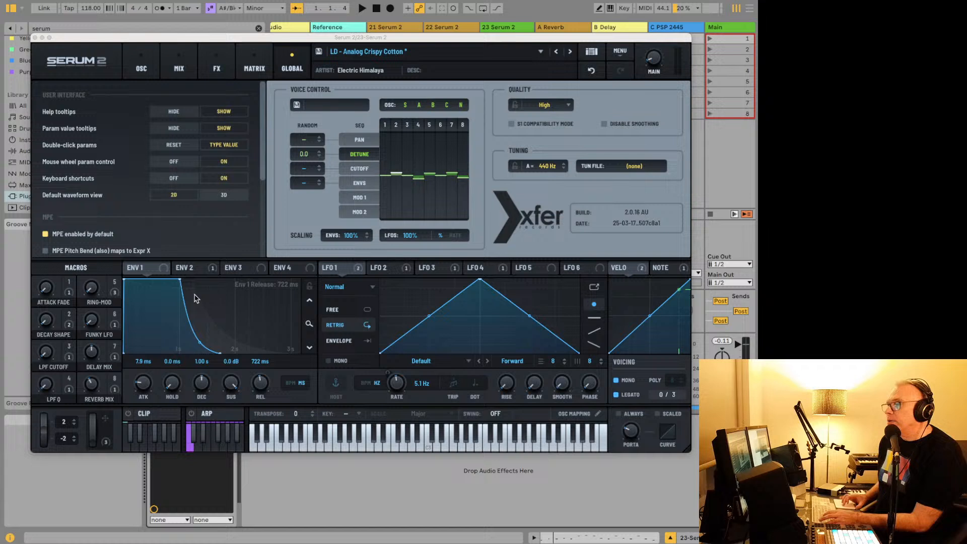
{"action": "left_click", "coordinate": [211, 64]}
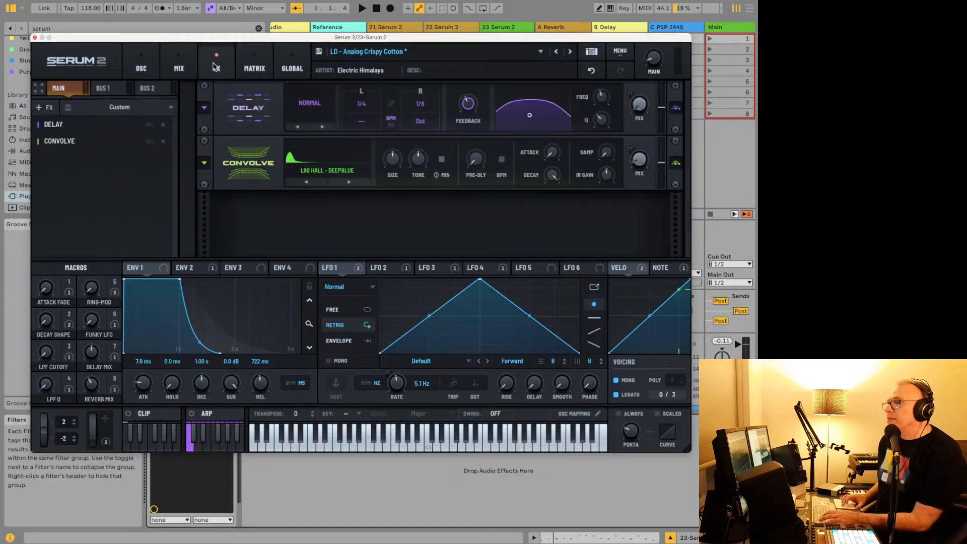
{"action": "left_click", "coordinate": [51, 110]}
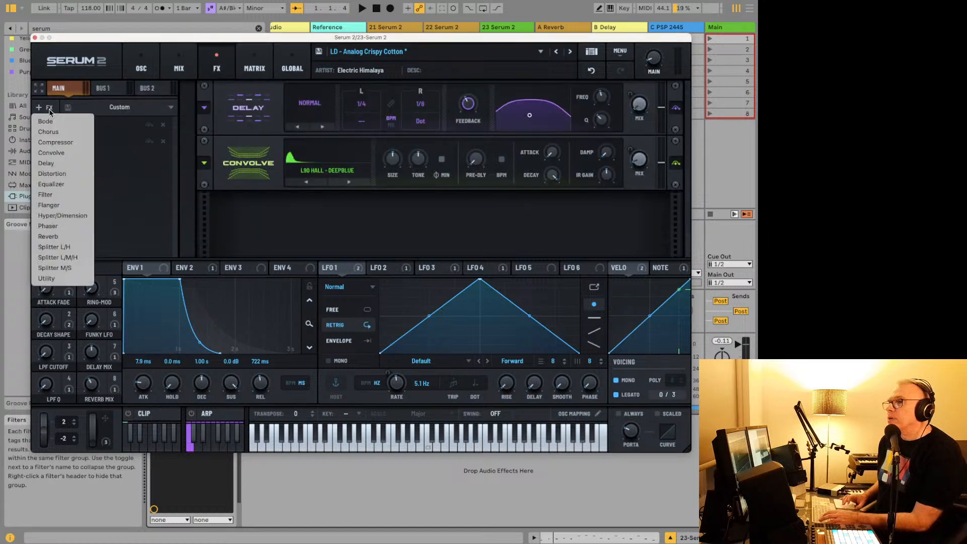
{"action": "left_click", "coordinate": [53, 163]}
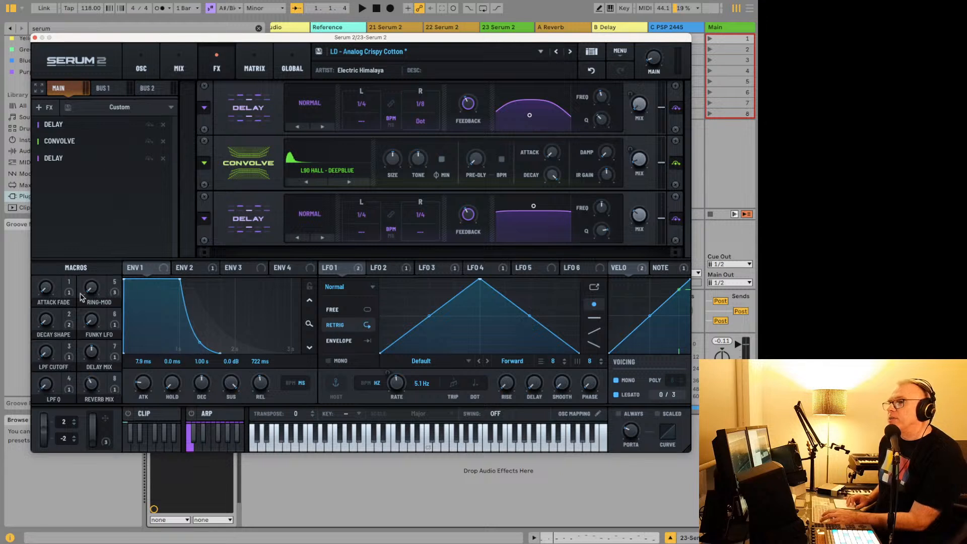
{"action": "left_click_drag", "start_coordinate": [47, 326], "coordinate": [46, 323]}
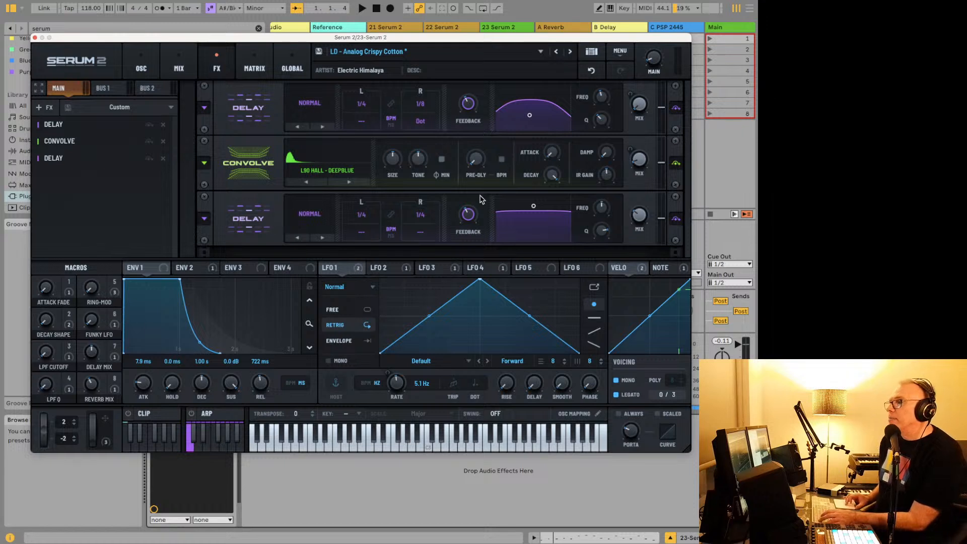
{"action": "mouse_move", "coordinate": [463, 225]}
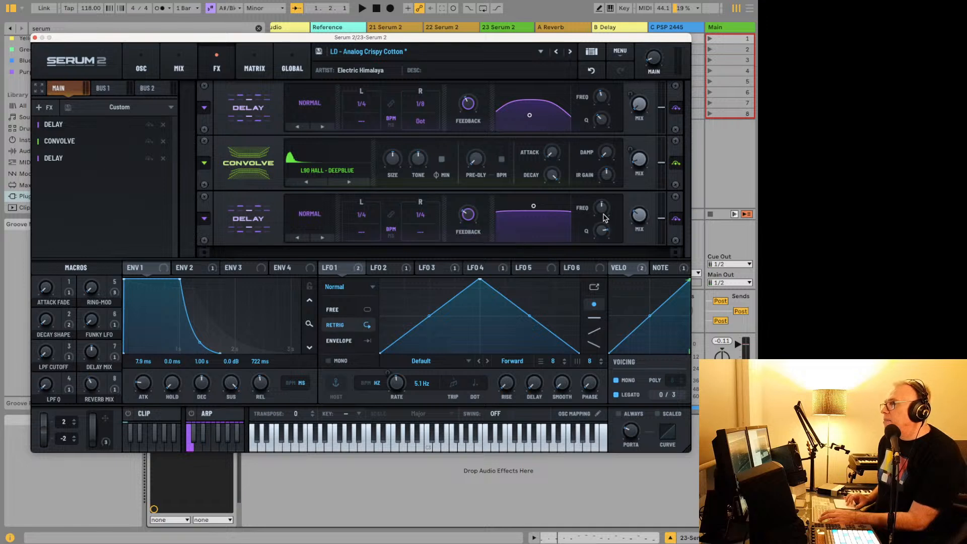
{"action": "mouse_move", "coordinate": [641, 218]}
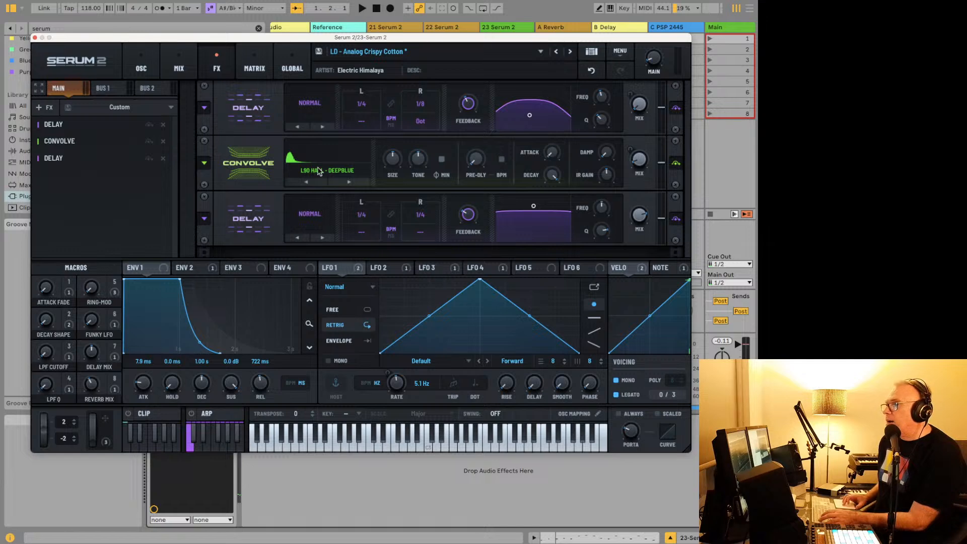
Solo track 23, raise the feedback of the newly added Delay during playback, and close the Serum 2 window.
{"action": "left_click_drag", "start_coordinate": [175, 44], "coordinate": [211, 52]}
{"action": "left_click", "coordinate": [494, 387]}
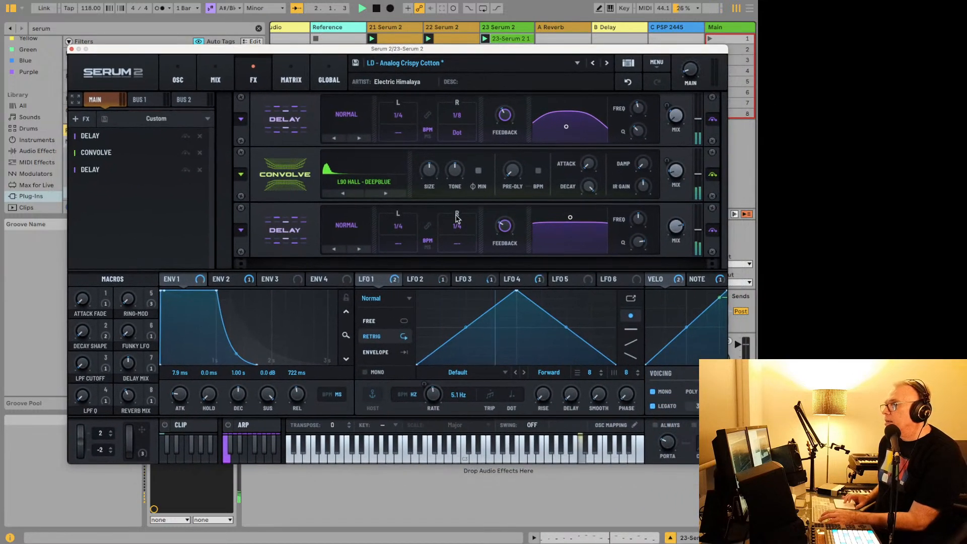
{"action": "left_click_drag", "start_coordinate": [676, 227], "coordinate": [681, 370]}
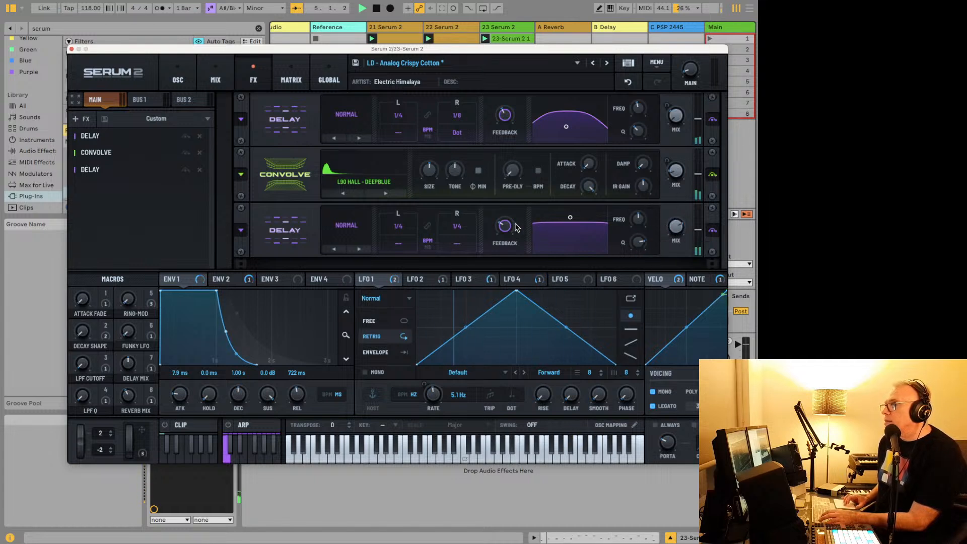
{"action": "left_click_drag", "start_coordinate": [506, 227], "coordinate": [506, 191]}
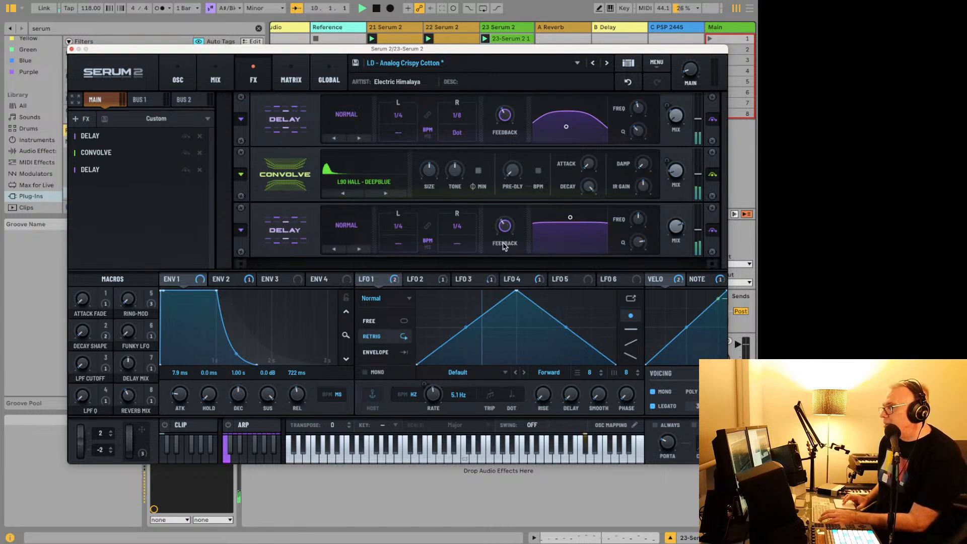
{"action": "left_click", "coordinate": [71, 50]}
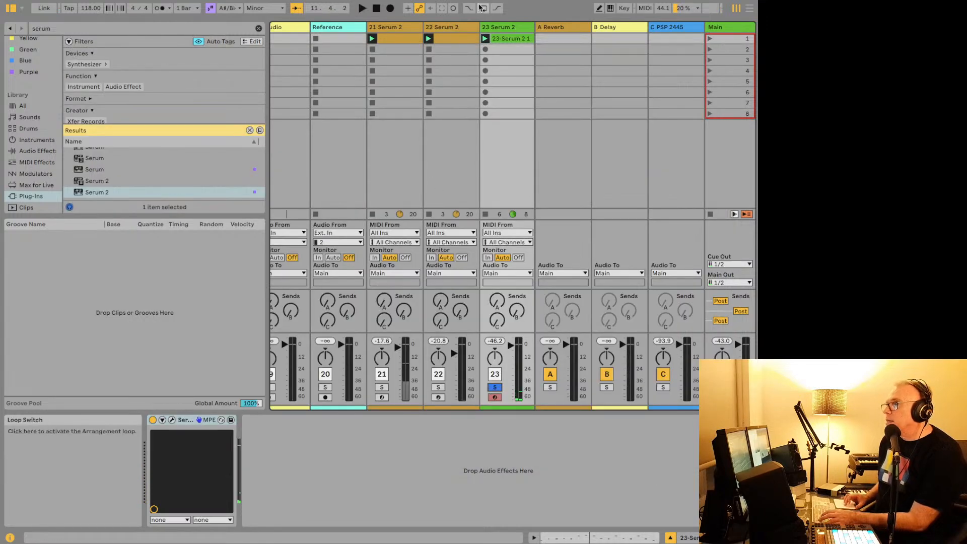
Add Kickstart 2 to track 23 with the Subbass Chain curve and reduce its mix to 54%.
{"action": "left_click", "coordinate": [497, 41]}
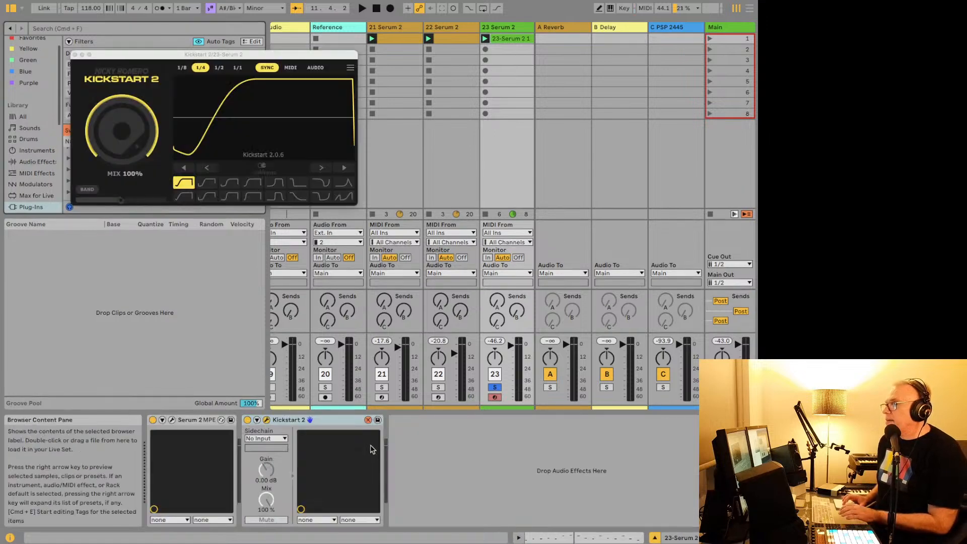
{"action": "left_click", "coordinate": [278, 184]}
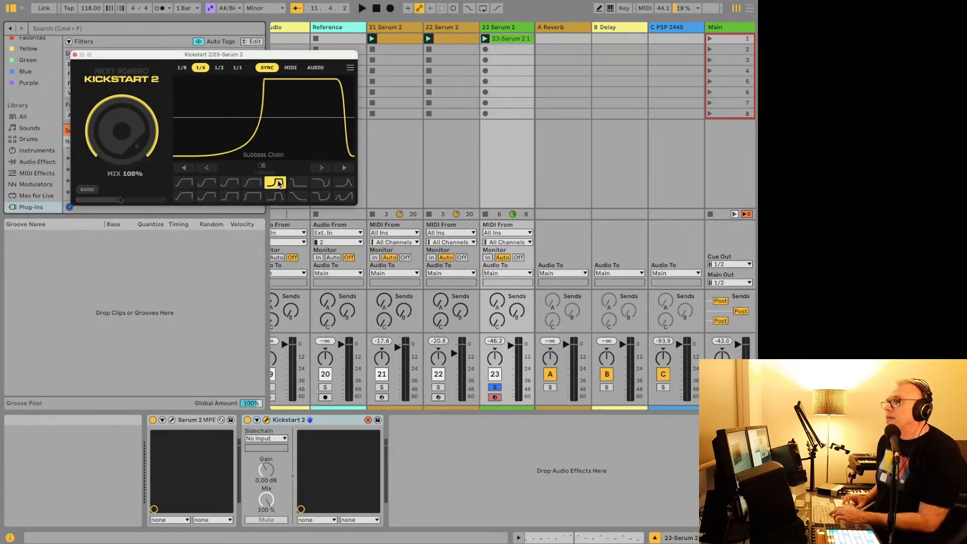
{"action": "key", "text": "space"}
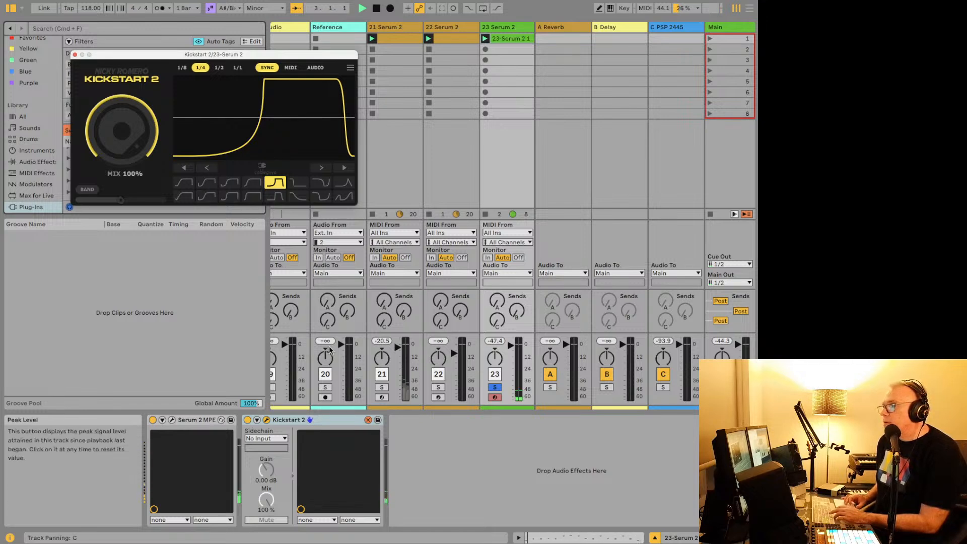
{"action": "left_click_drag", "start_coordinate": [122, 131], "coordinate": [121, 148]}
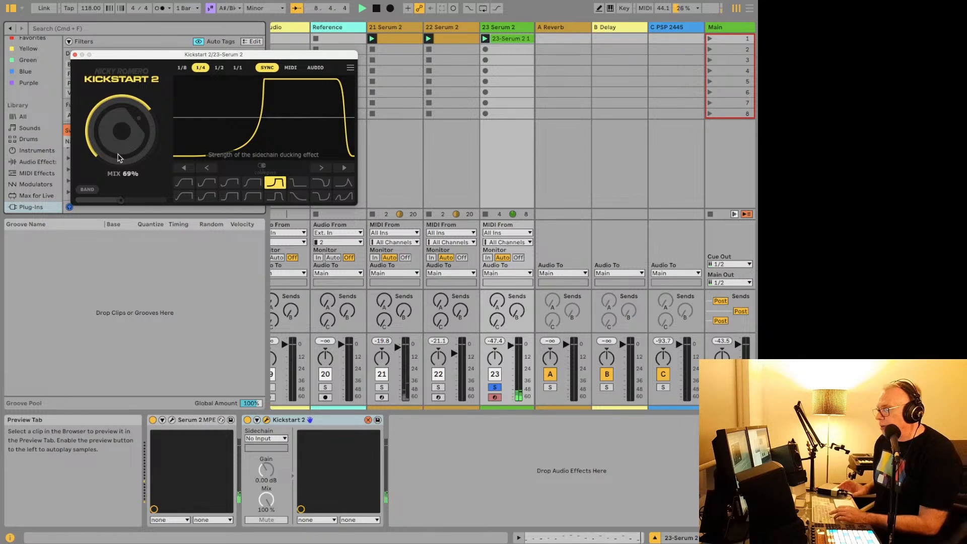
{"action": "left_click_drag", "start_coordinate": [121, 131], "coordinate": [121, 142]}
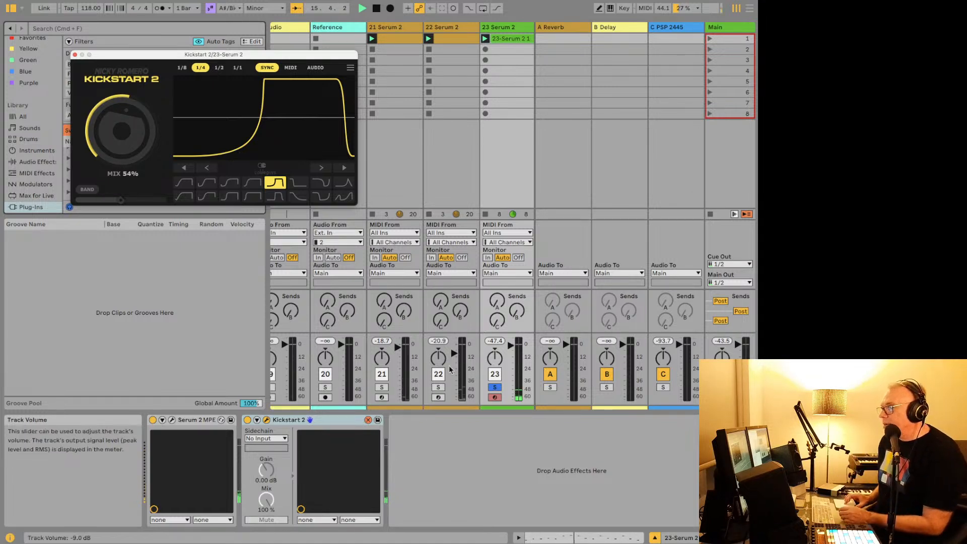
Unsolo track 23, set its volume to 1.4 dB, and raise Serum 2's main volume to 20%.
{"action": "left_click", "coordinate": [494, 387]}
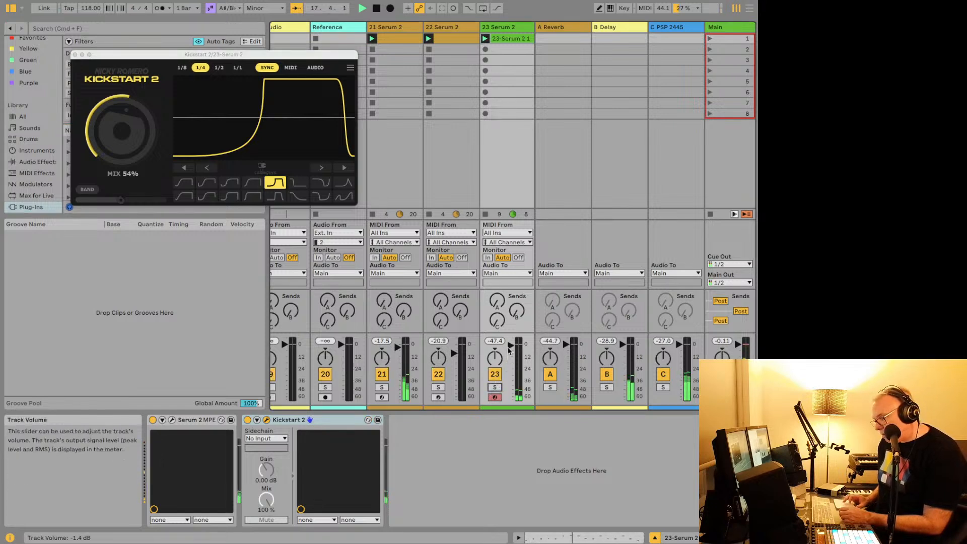
{"action": "left_click_drag", "start_coordinate": [509, 351], "coordinate": [510, 343]}
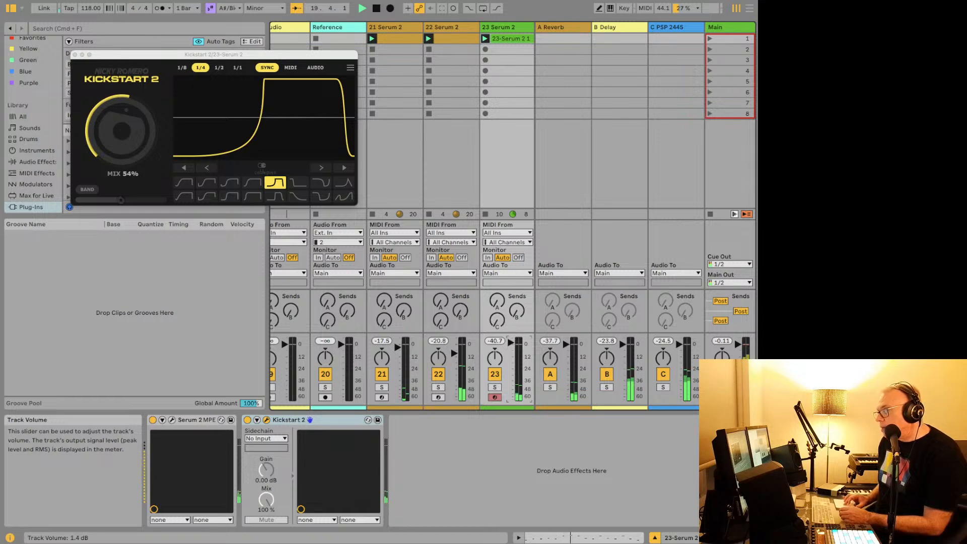
{"action": "left_click", "coordinate": [171, 421]}
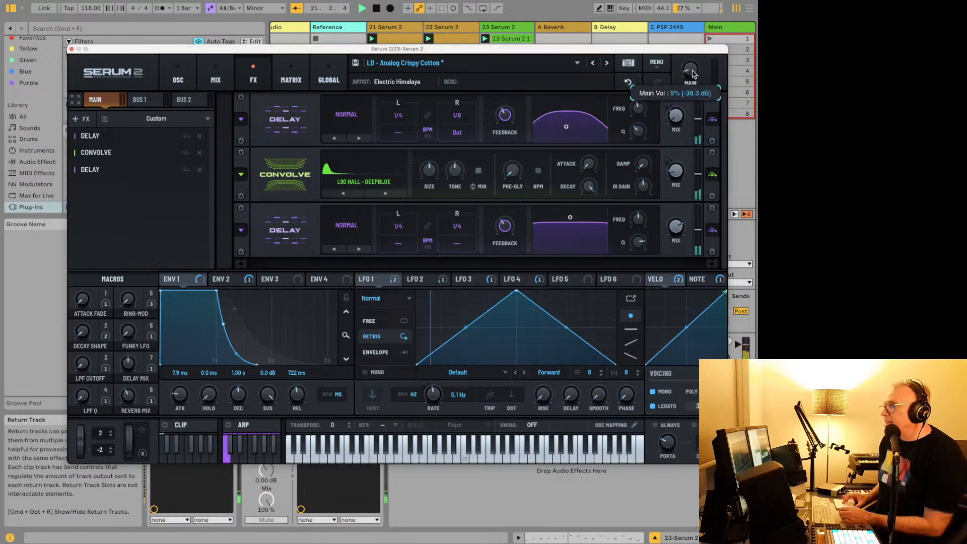
{"action": "left_click_drag", "start_coordinate": [693, 74], "coordinate": [693, 60]}
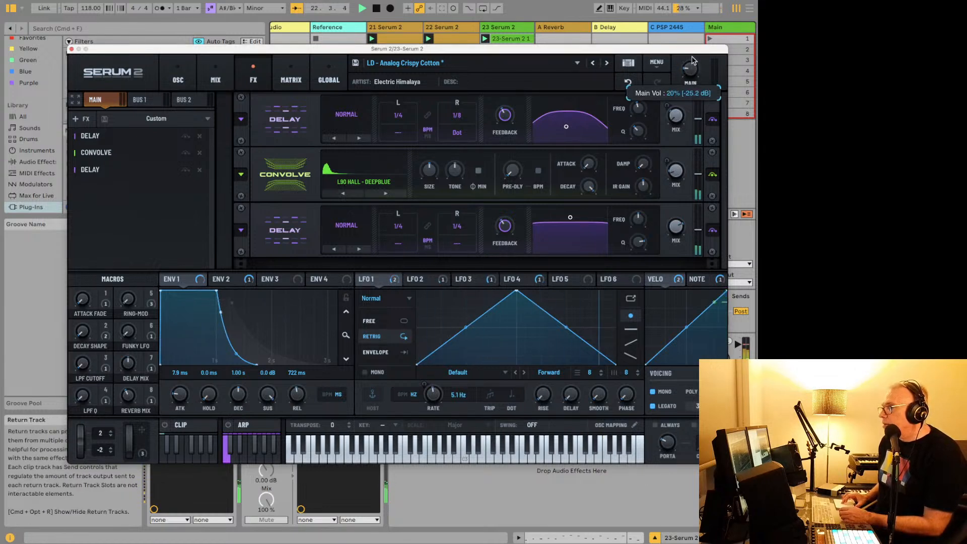
Show Serum 2's global settings and save the Live Set.
{"action": "left_click", "coordinate": [318, 75]}
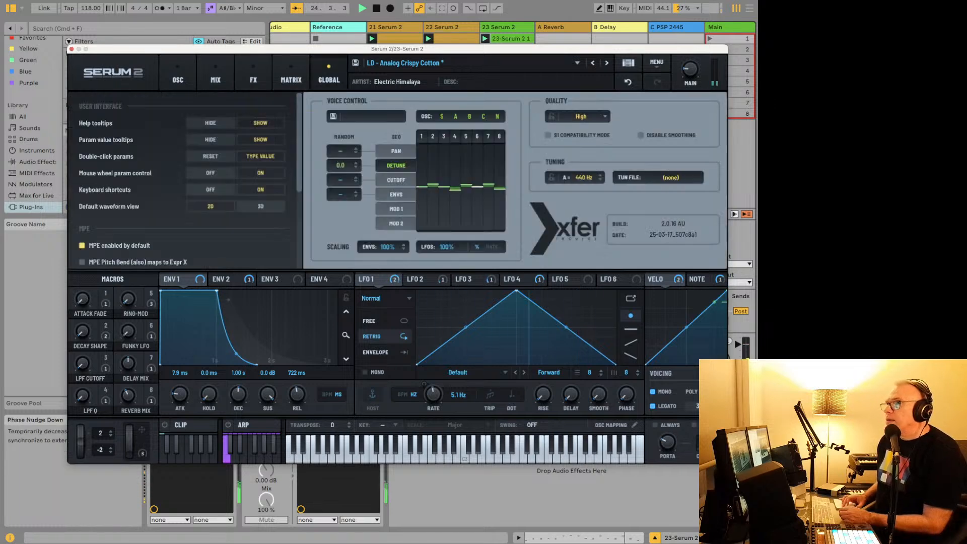
{"action": "left_click", "coordinate": [49, 0]}
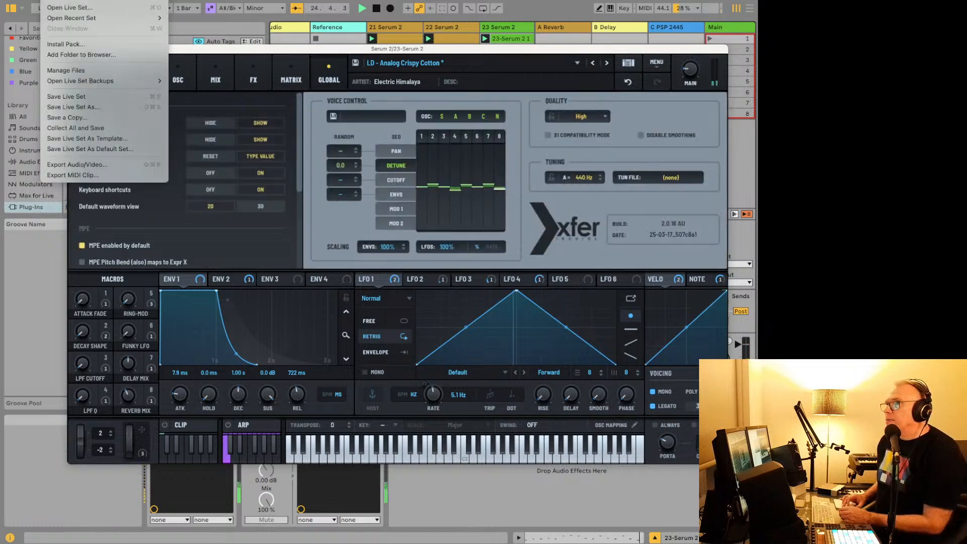
{"action": "left_click", "coordinate": [81, 96]}
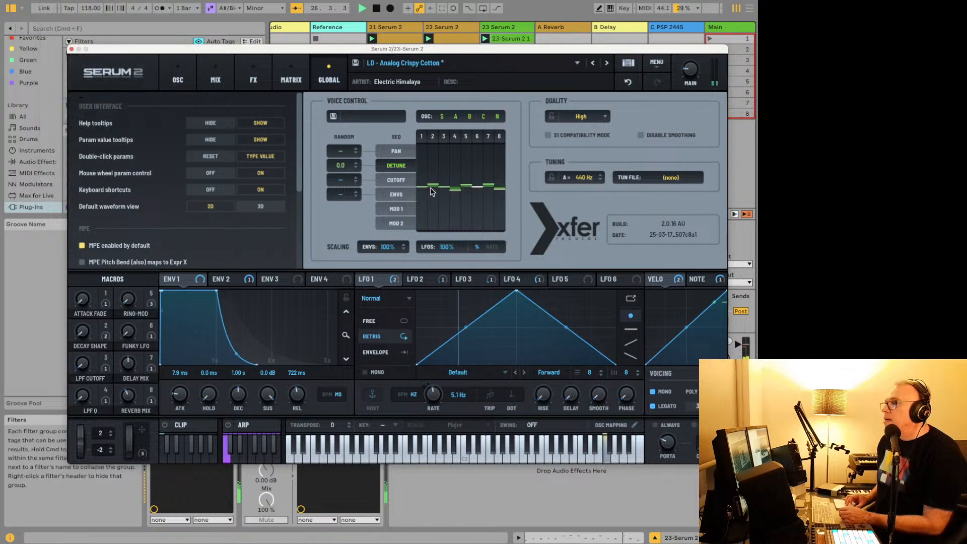
Flatten Serum 2's voice detune sequence to the centre line across all voices, leaving its length at 8 steps.
{"action": "mouse_move", "coordinate": [432, 191]}
{"action": "left_mouse_down"}
{"action": "mouse_move", "coordinate": [467, 189]}
{"action": "mouse_move", "coordinate": [446, 181]}
{"action": "mouse_move", "coordinate": [491, 198]}
{"action": "mouse_move", "coordinate": [514, 181]}
{"action": "mouse_move", "coordinate": [499, 191]}
{"action": "left_mouse_up"}
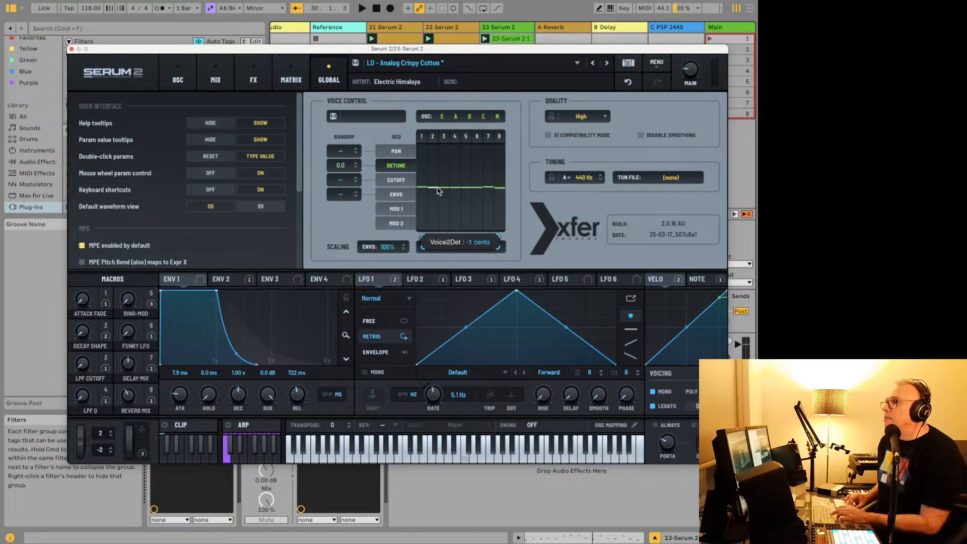
{"action": "left_click_drag", "start_coordinate": [437, 190], "coordinate": [436, 190]}
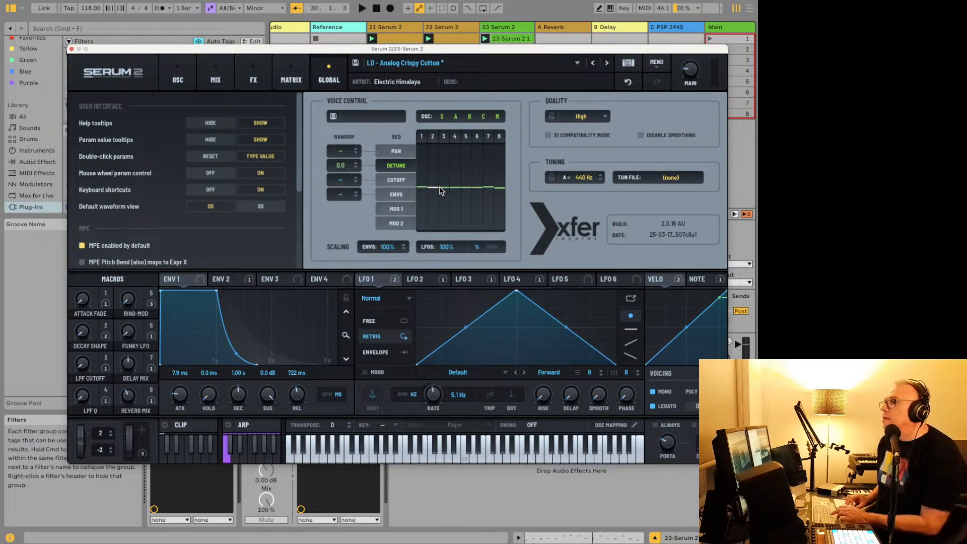
{"action": "left_click", "coordinate": [486, 189]}
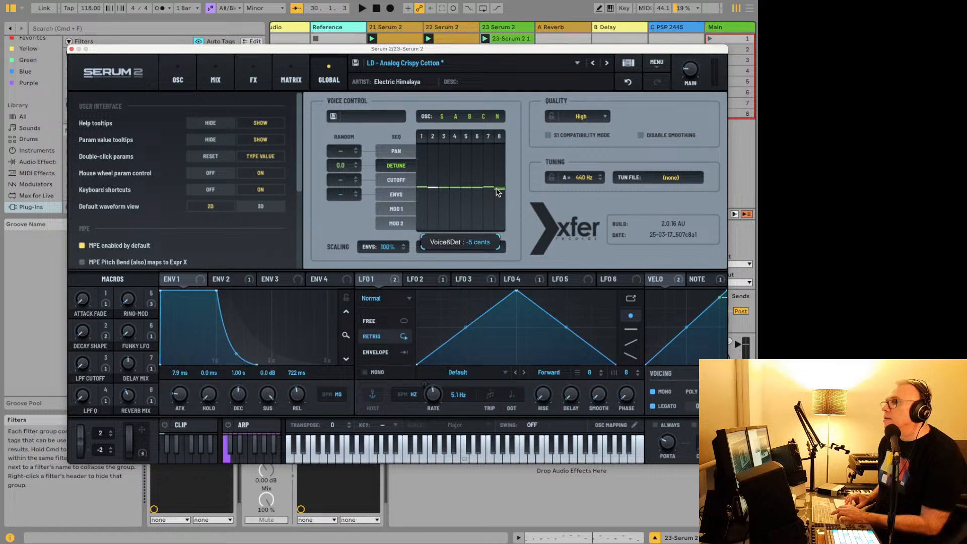
{"action": "mouse_move", "coordinate": [480, 187]}
{"action": "left_click", "coordinate": [453, 187]}
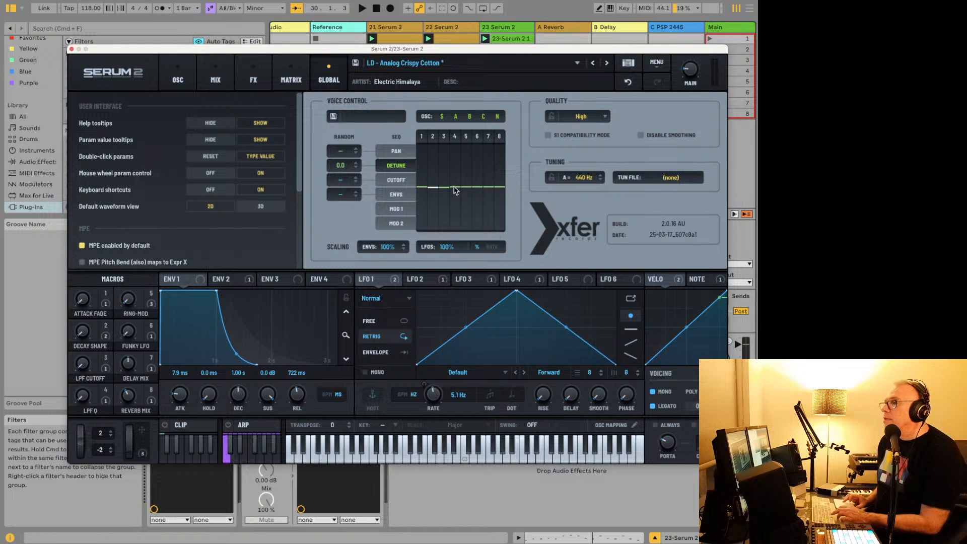
{"action": "left_click", "coordinate": [443, 188]}
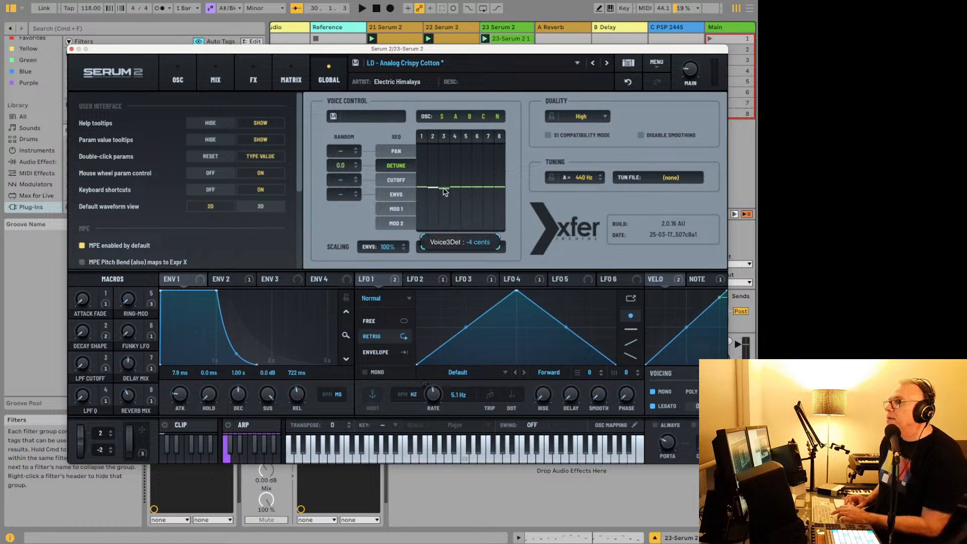
{"action": "left_click_drag", "start_coordinate": [444, 189], "coordinate": [445, 188]}
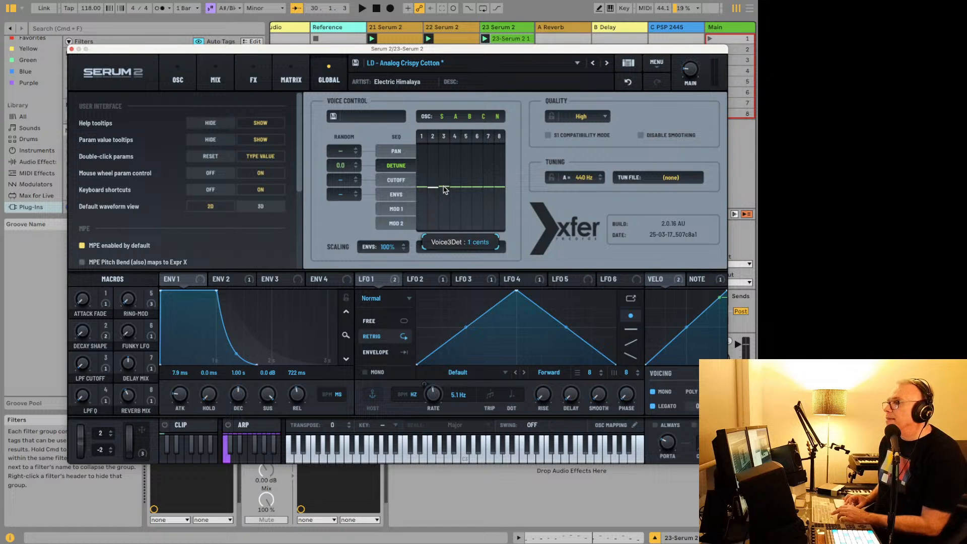
{"action": "left_click_drag", "start_coordinate": [443, 186], "coordinate": [443, 187]}
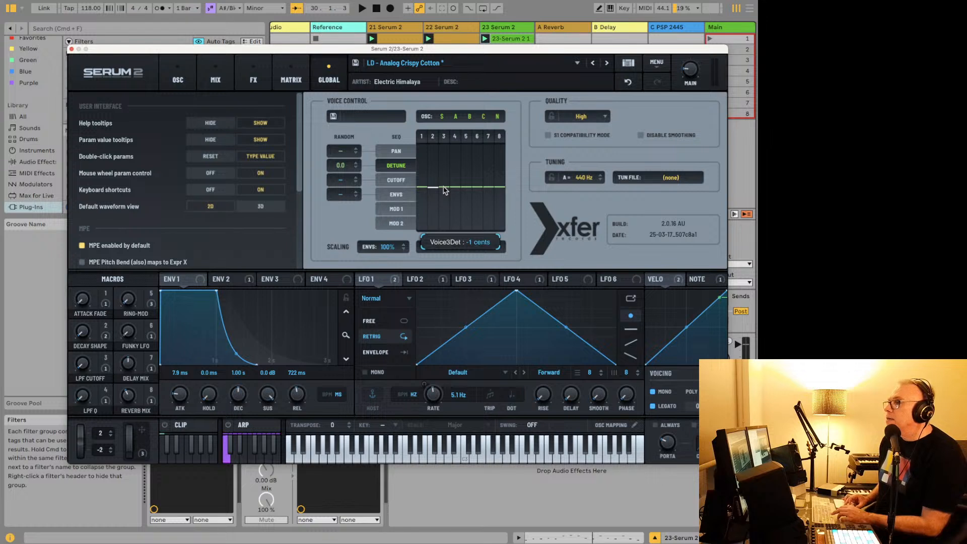
{"action": "left_click_drag", "start_coordinate": [445, 190], "coordinate": [445, 189]}
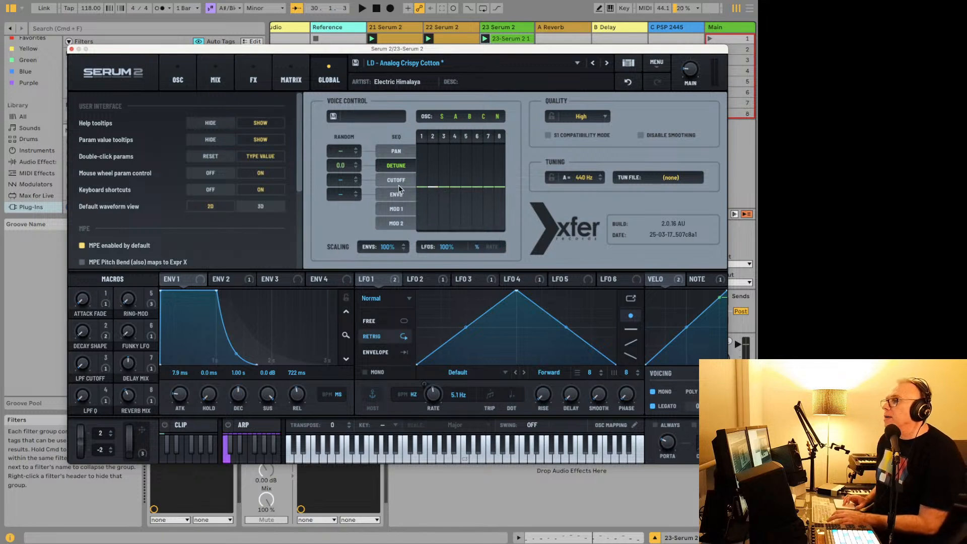
{"action": "left_click", "coordinate": [422, 137]}
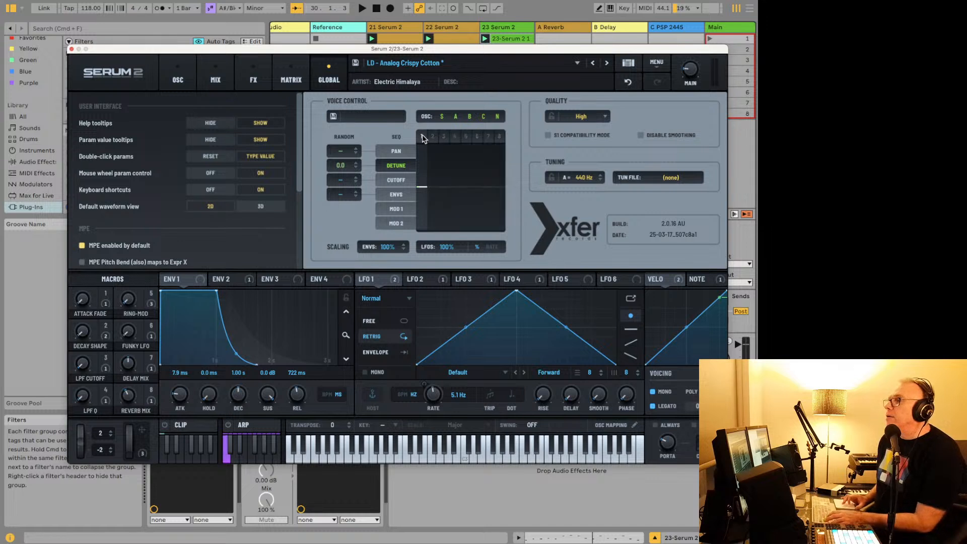
{"action": "left_click", "coordinate": [499, 137]}
Play the full track to hear the lead with flattened detune, then reopen track 23's Serum 2 window.
{"action": "key", "text": "space"}
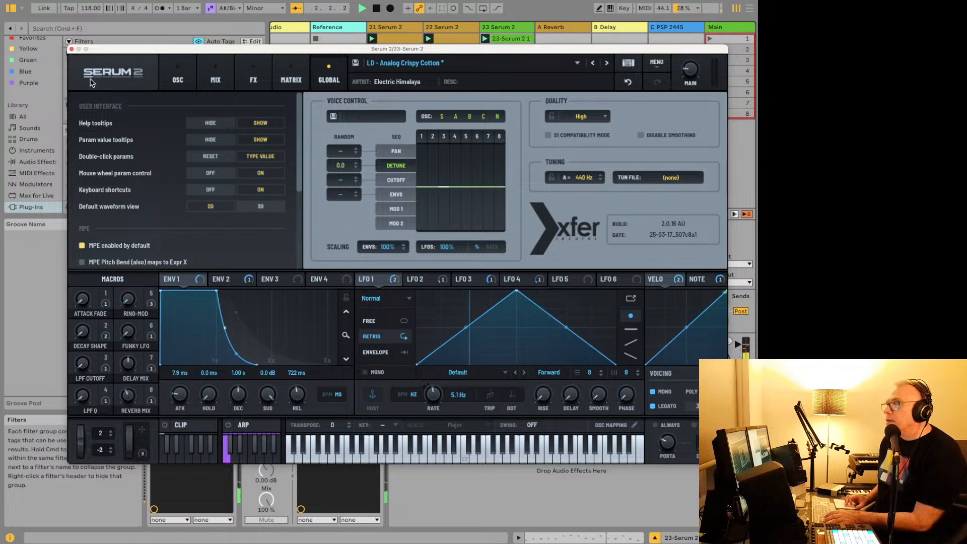
{"action": "left_click", "coordinate": [72, 49]}
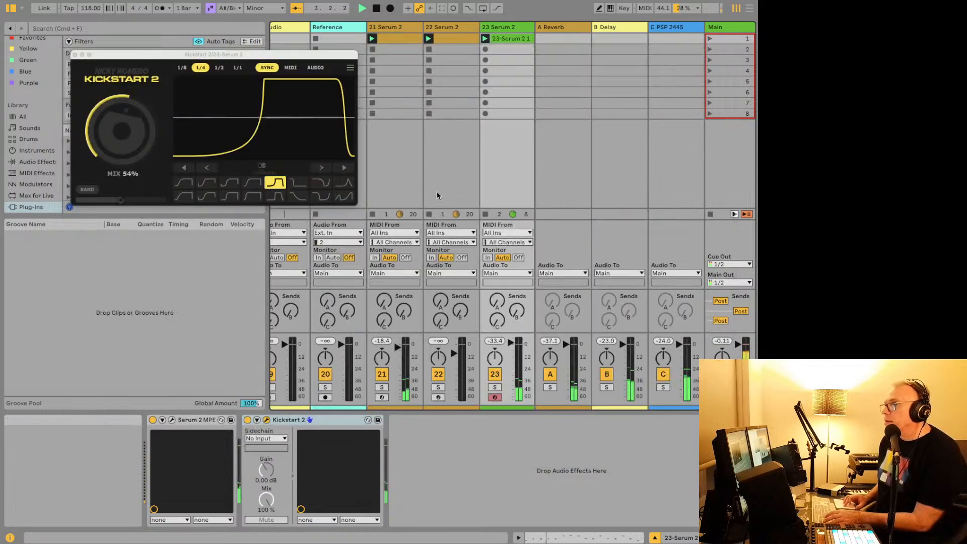
{"action": "left_click", "coordinate": [171, 420]}
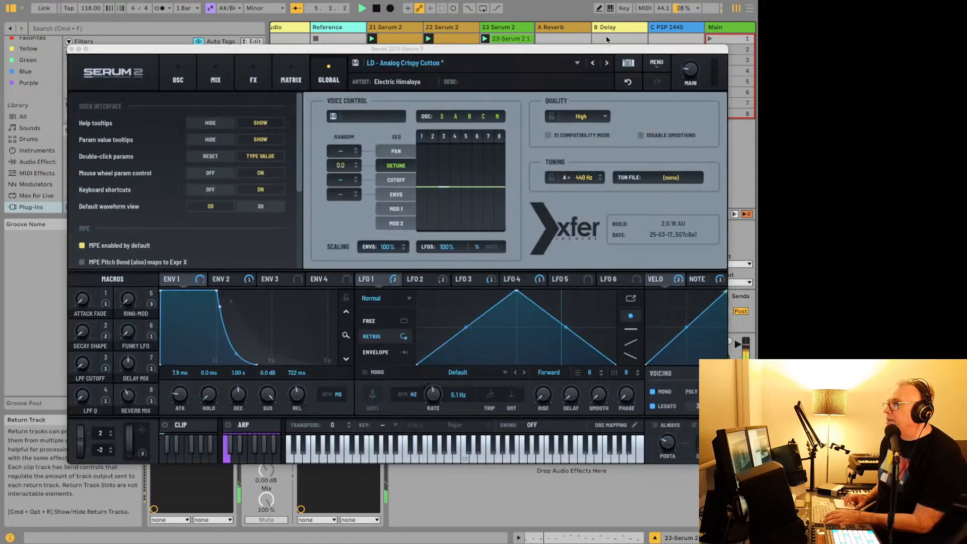
Lower Serum 2's main volume to 11%.
{"action": "left_click", "coordinate": [688, 71]}
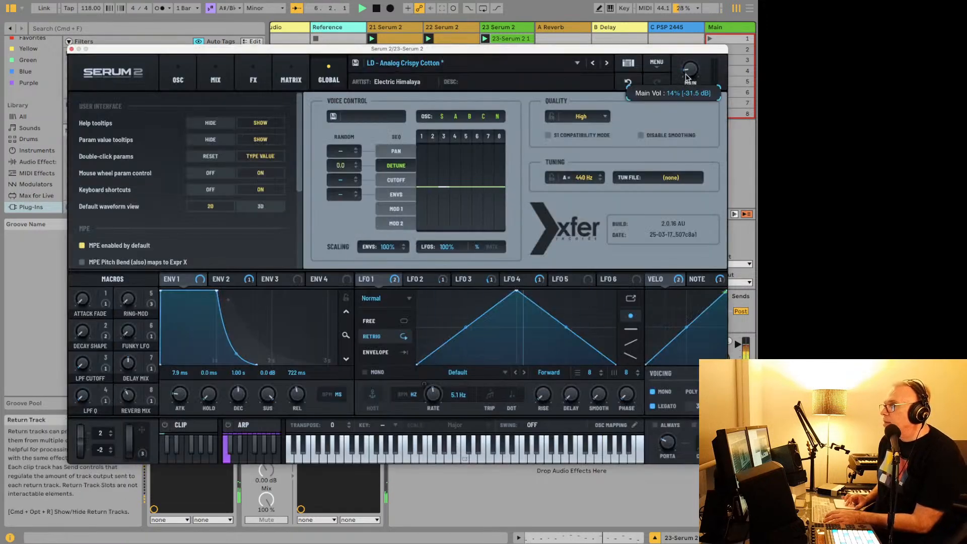
{"action": "left_click_drag", "start_coordinate": [686, 68], "coordinate": [687, 75]}
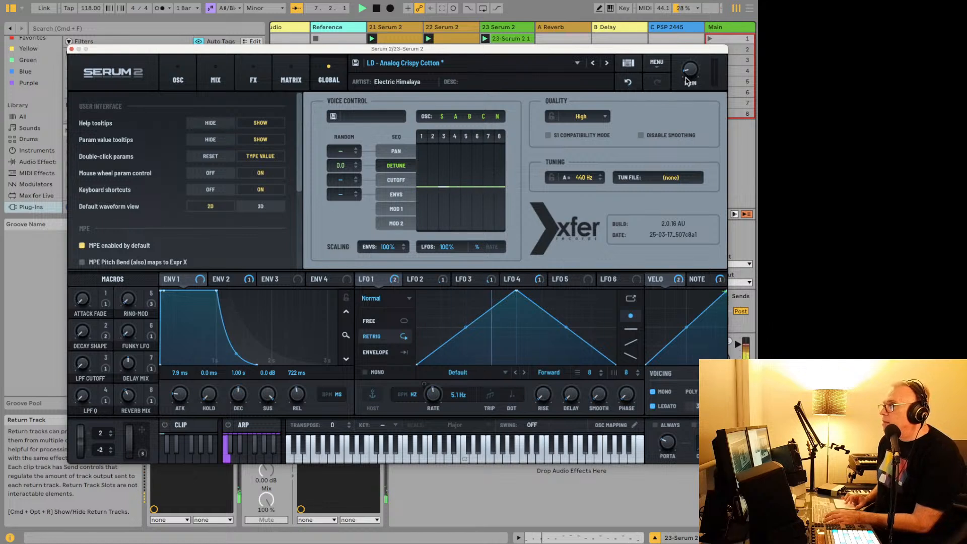
Add EQ Eight after Kickstart 2 on track 23 and set band 1 as a low cut at about 303 Hz.
{"action": "left_click", "coordinate": [468, 473]}
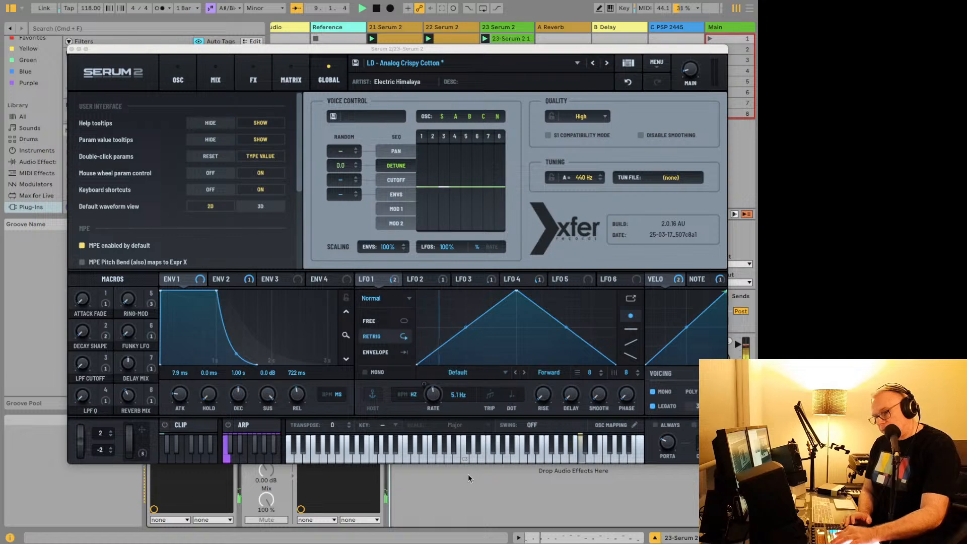
{"action": "key", "text": "Return"}
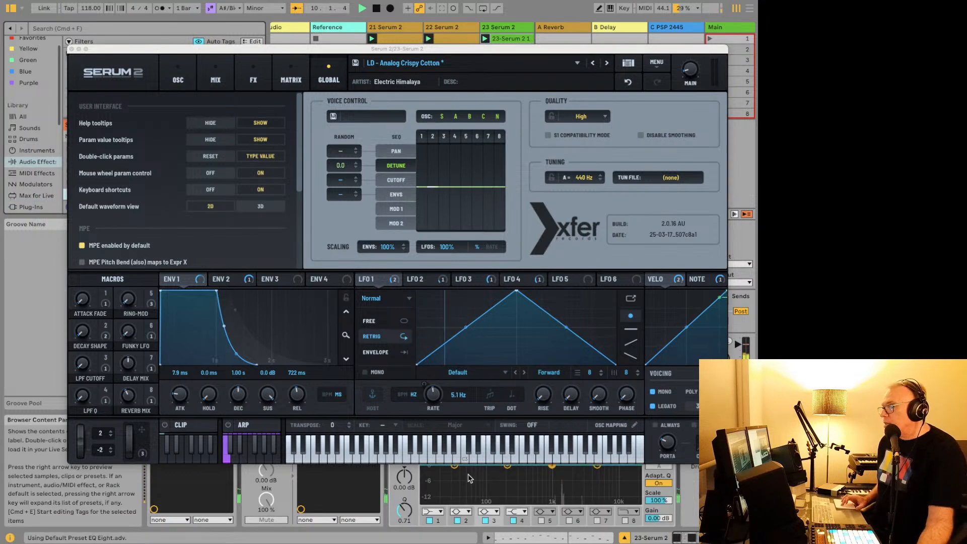
{"action": "left_click", "coordinate": [72, 48]}
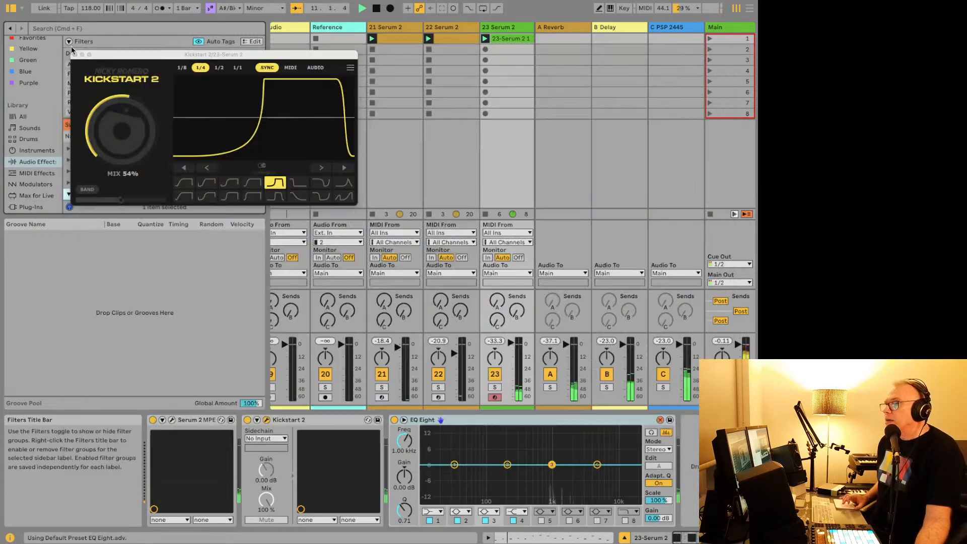
{"action": "left_click", "coordinate": [427, 512]}
{"action": "left_click", "coordinate": [429, 449]}
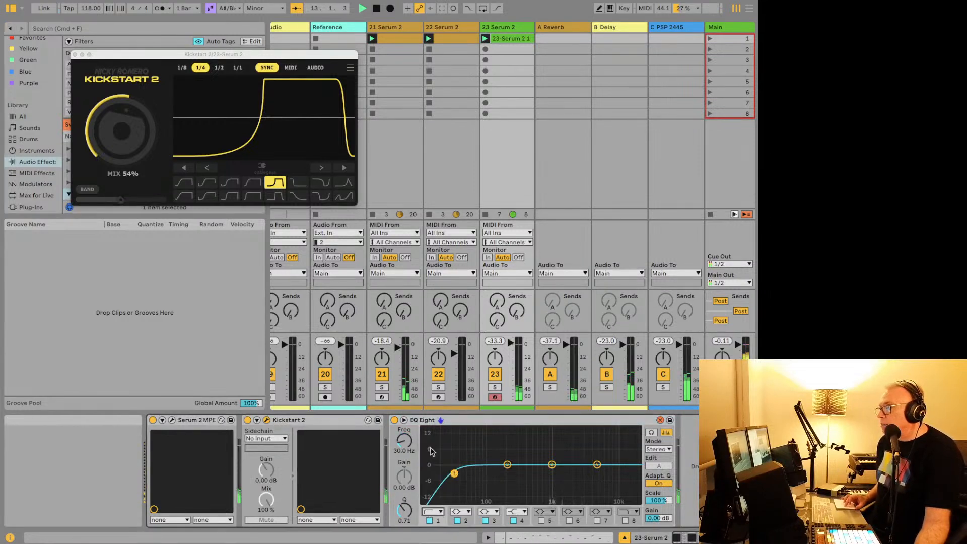
{"action": "left_click_drag", "start_coordinate": [454, 466], "coordinate": [518, 473]}
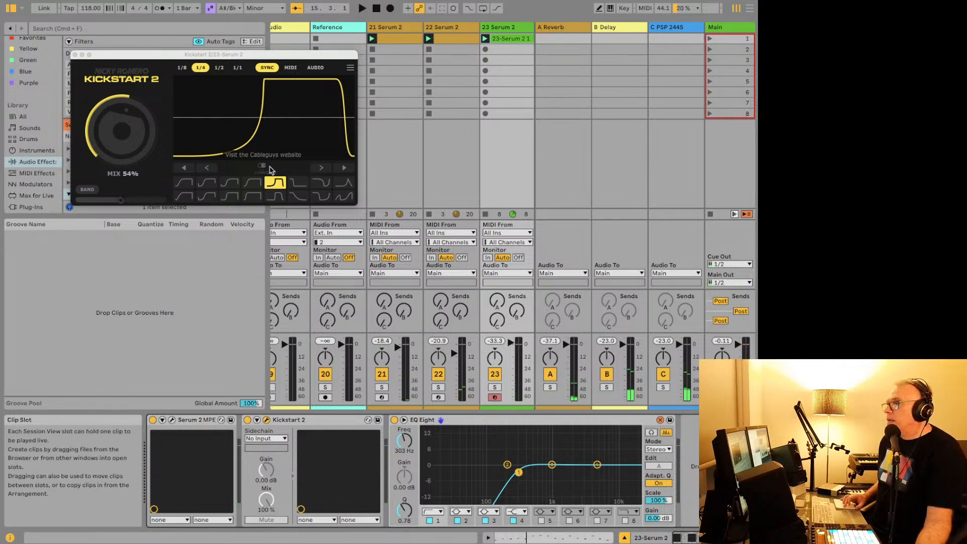
Add the Around The Head auto-pan effect after EQ Eight and audition track 23 soloed and in the full mix.
{"action": "key", "text": "Escape"}
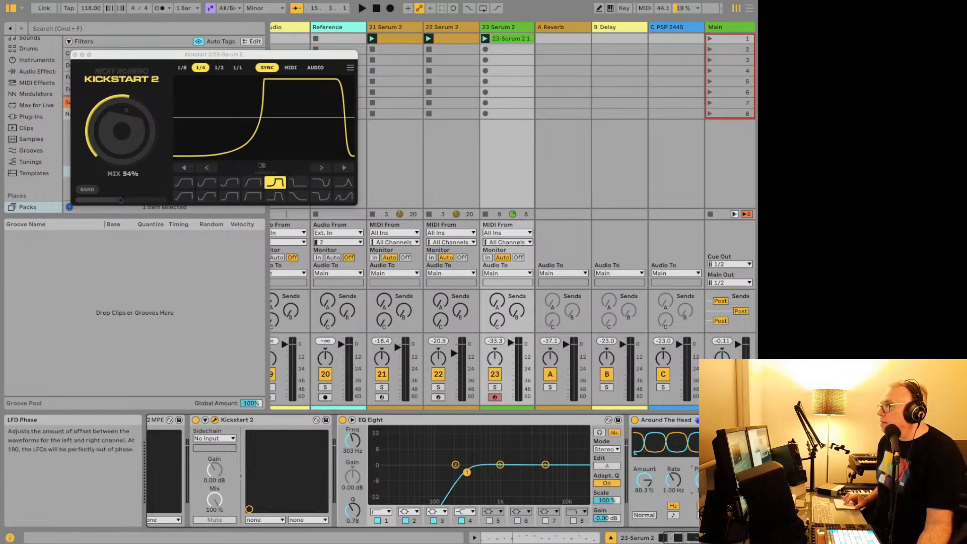
{"action": "key", "text": "space"}
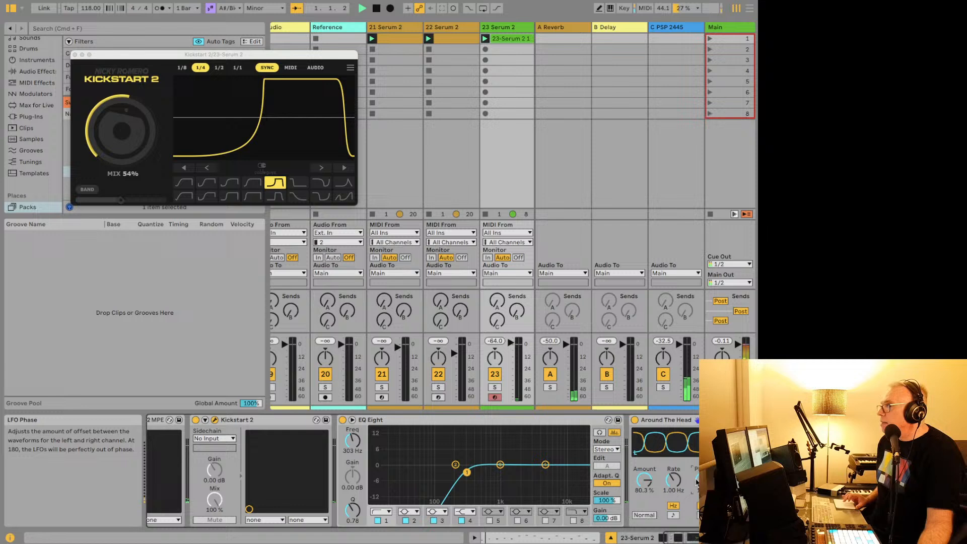
{"action": "left_click", "coordinate": [499, 388]}
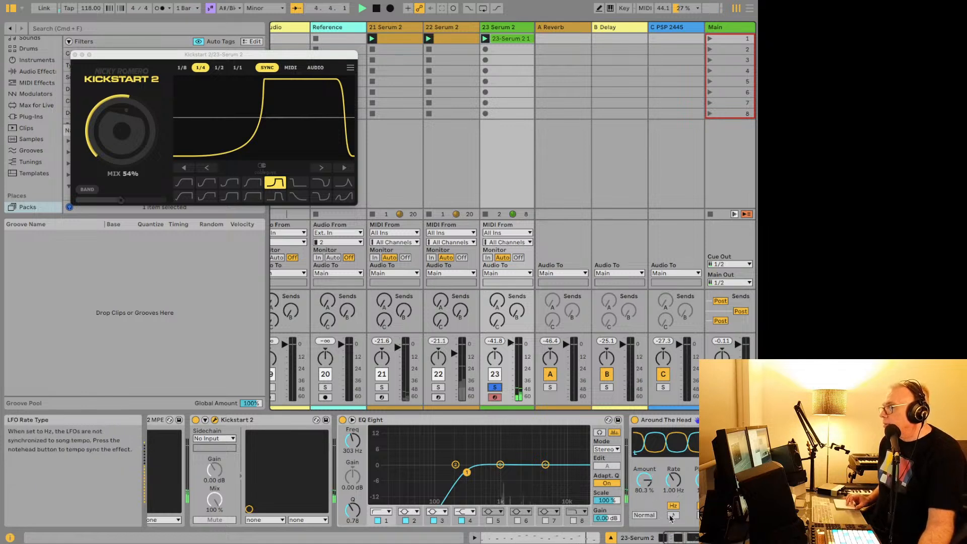
{"action": "left_click", "coordinate": [495, 386]}
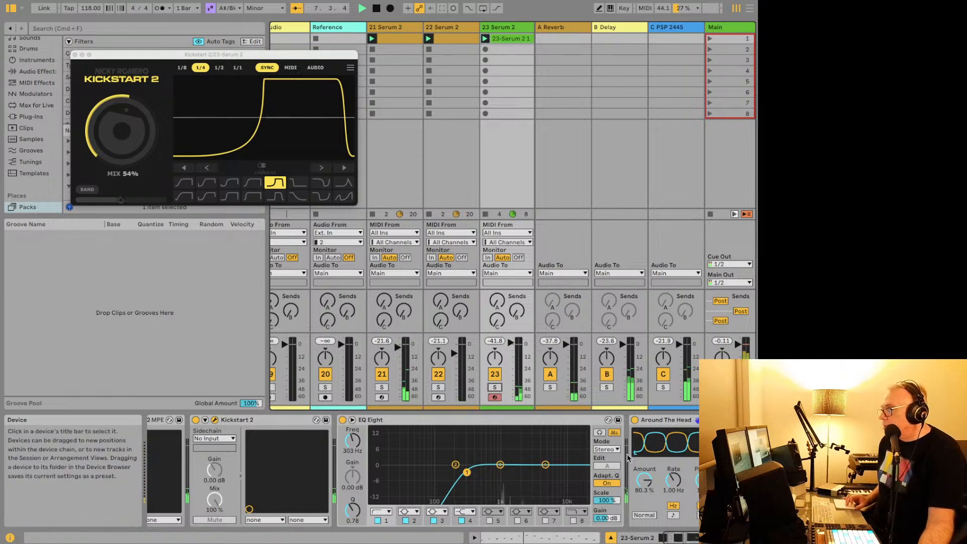
Sync the Around The Head LFO rate to tempo and set it to 1/2, checking track 23 soloed and unsoloed.
{"action": "left_click", "coordinate": [673, 514]}
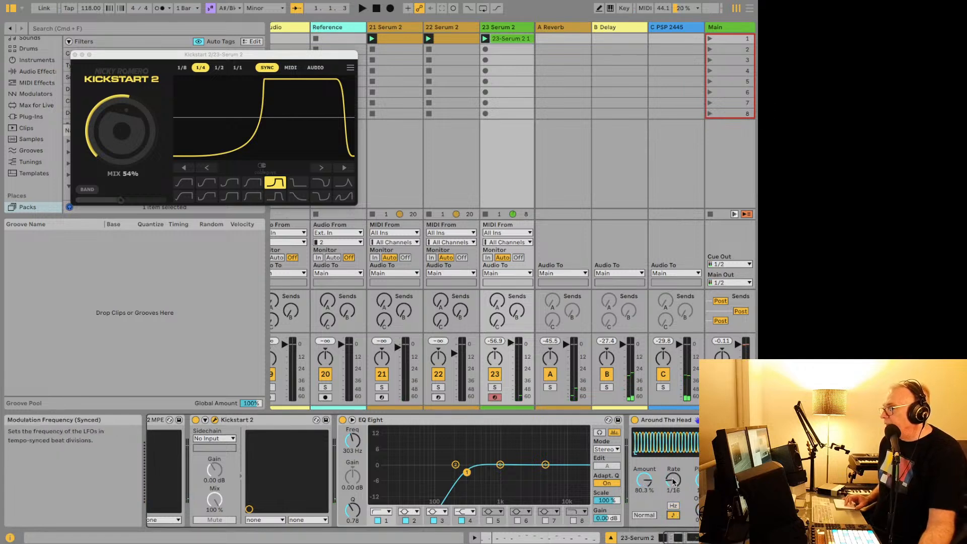
{"action": "mouse_move", "coordinate": [674, 482]}
{"action": "left_mouse_down"}
{"action": "mouse_move", "coordinate": [673, 508]}
{"action": "mouse_move", "coordinate": [673, 478]}
{"action": "left_mouse_up"}
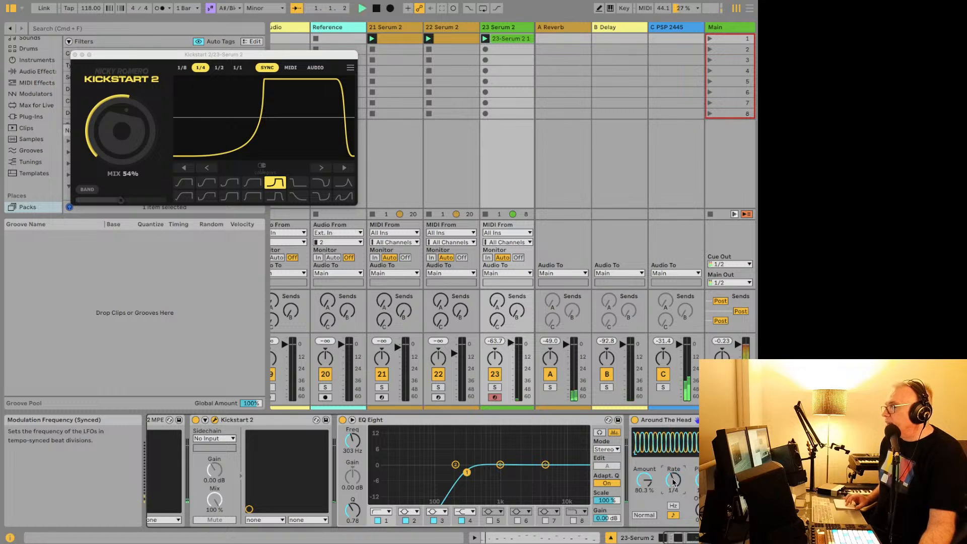
{"action": "left_click", "coordinate": [494, 387]}
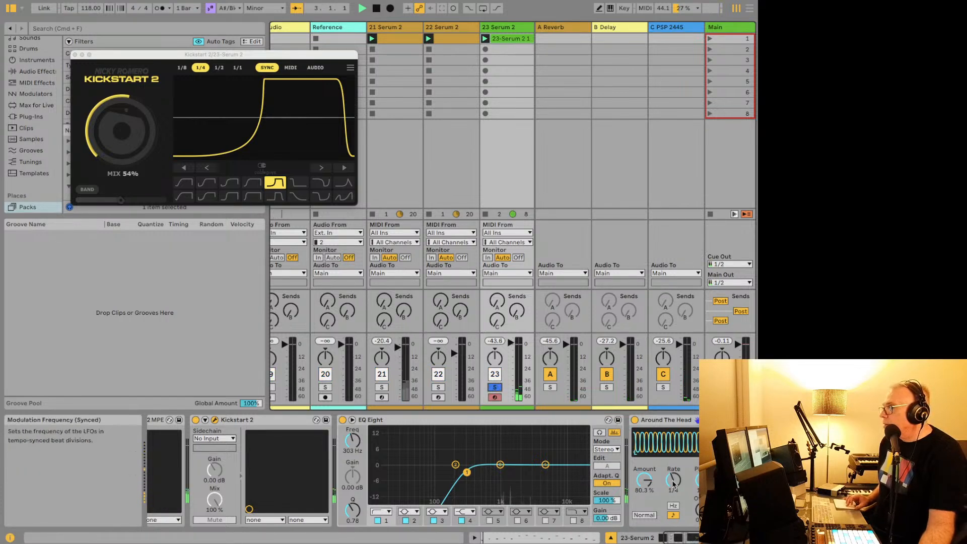
{"action": "left_click_drag", "start_coordinate": [673, 480], "coordinate": [674, 466]}
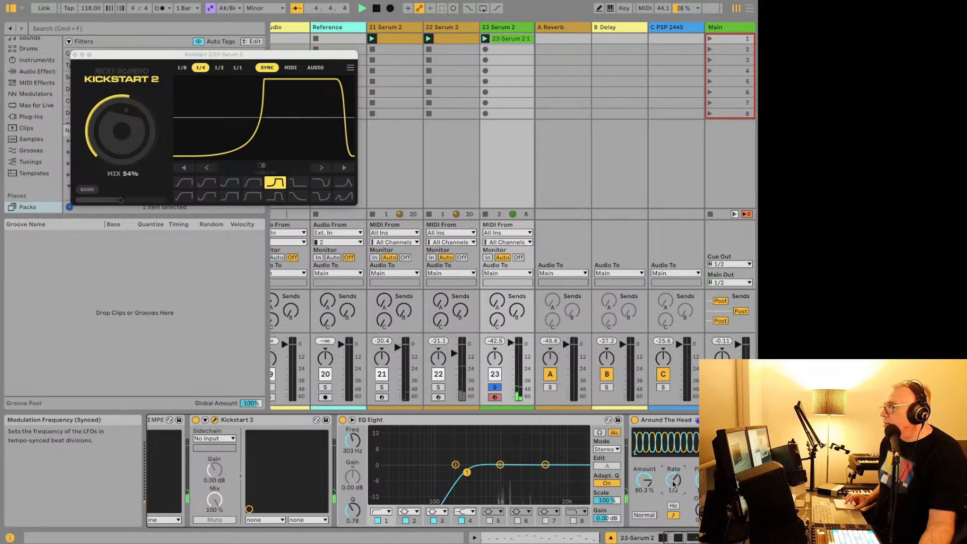
{"action": "left_click", "coordinate": [496, 387]}
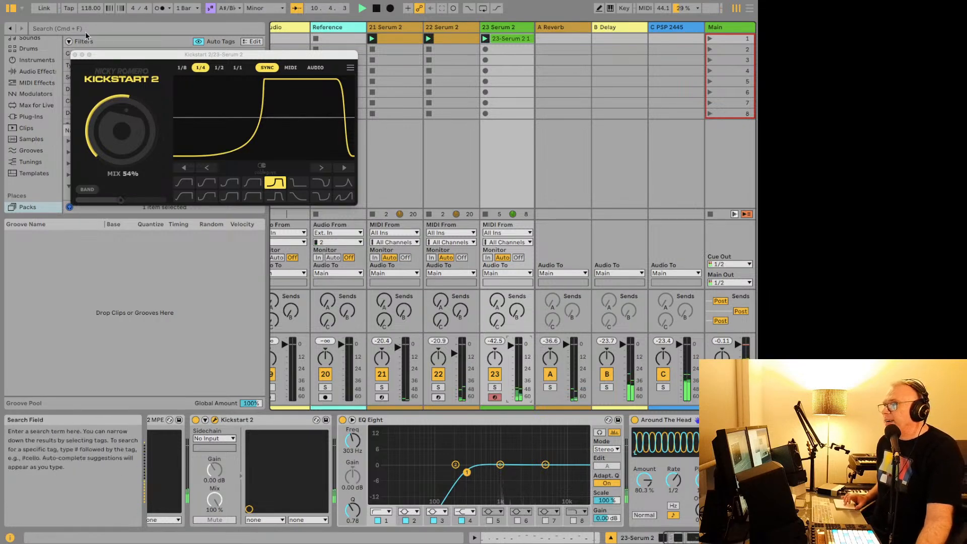
Save the Live Set as a new file in the dj on a friday Project folder, updating the version number in its name.
{"action": "left_click", "coordinate": [50, 0]}
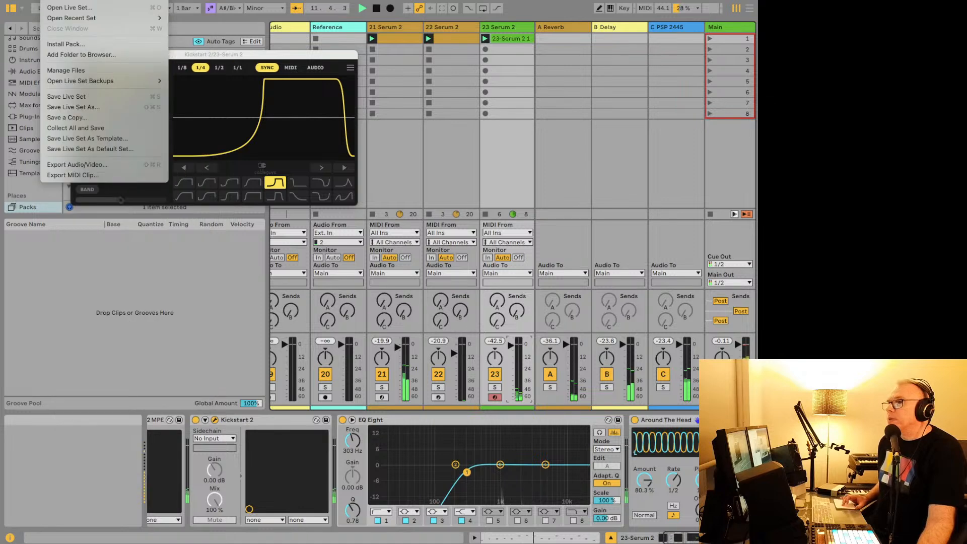
{"action": "left_click", "coordinate": [64, 97]}
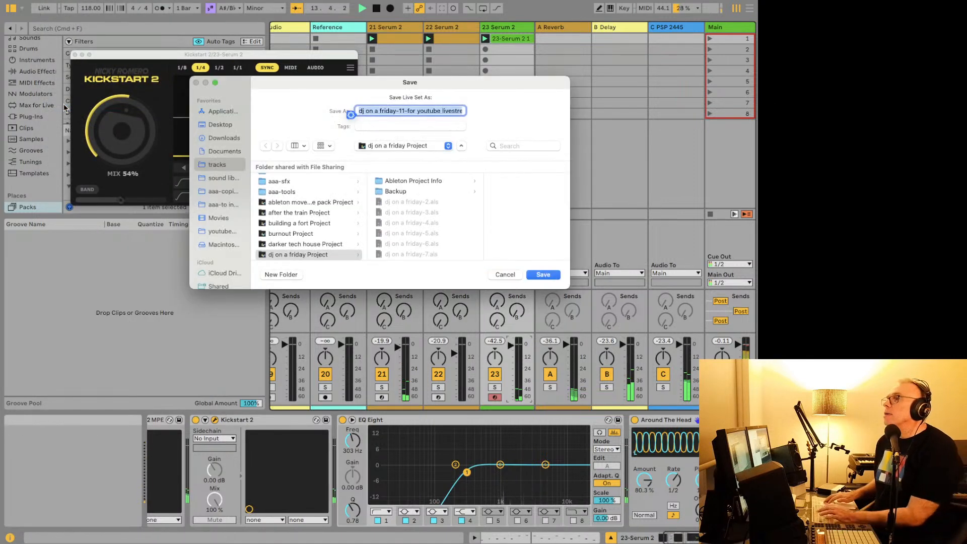
{"action": "key", "text": "Right"}
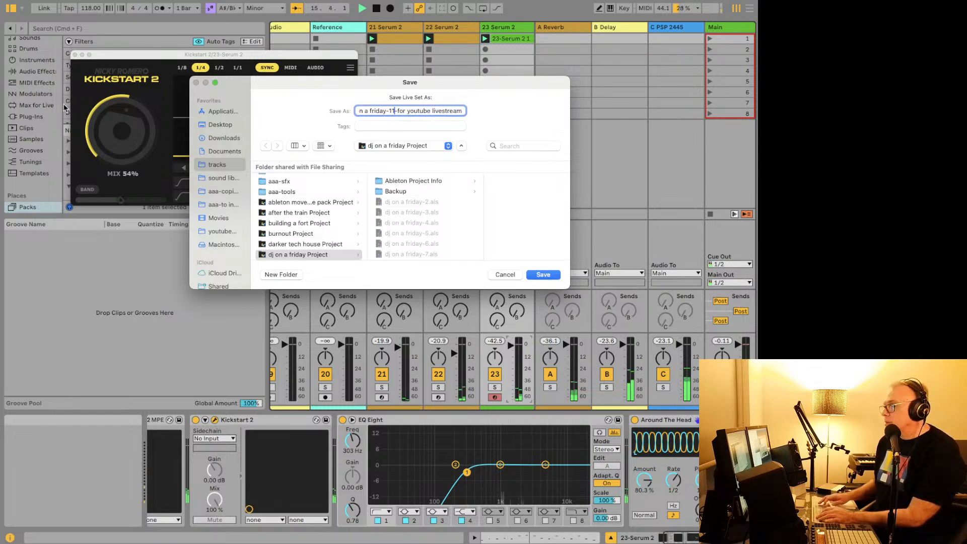
{"action": "key", "text": "Return"}
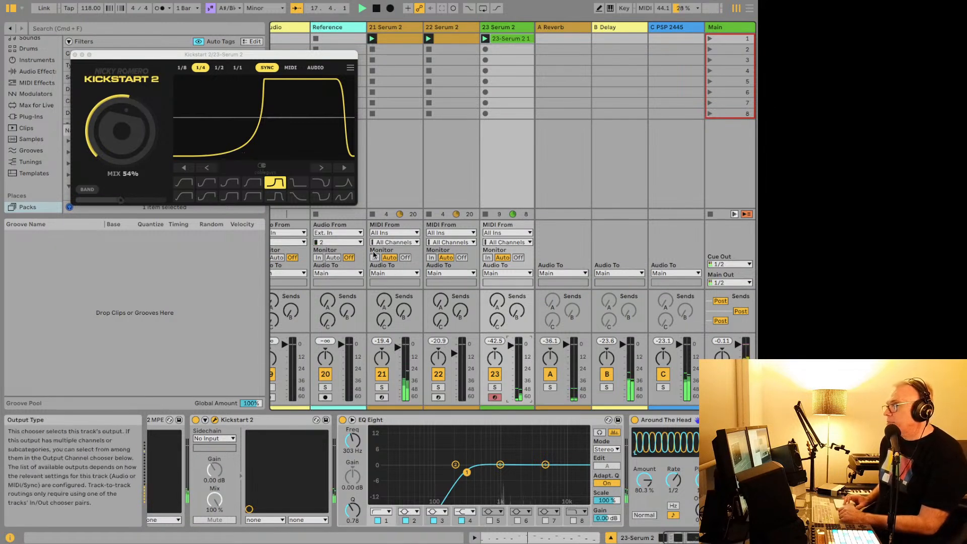
Open track 23's Serum 2 and add a Utility effect at the end of its main FX chain.
{"action": "scroll", "coordinate": [414, 77], "scroll_direction": "right", "scroll_amount": 3}
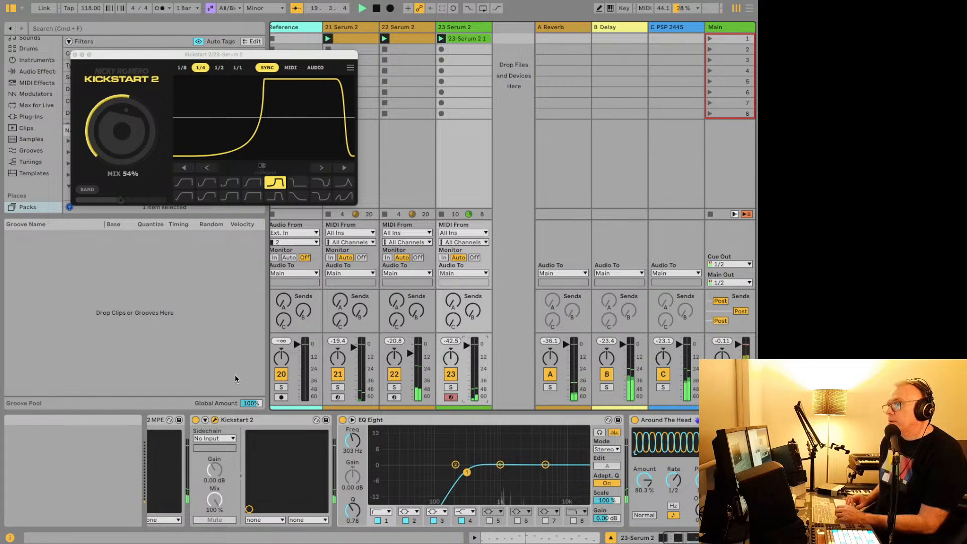
{"action": "scroll", "coordinate": [171, 428], "scroll_direction": "left", "scroll_amount": 3}
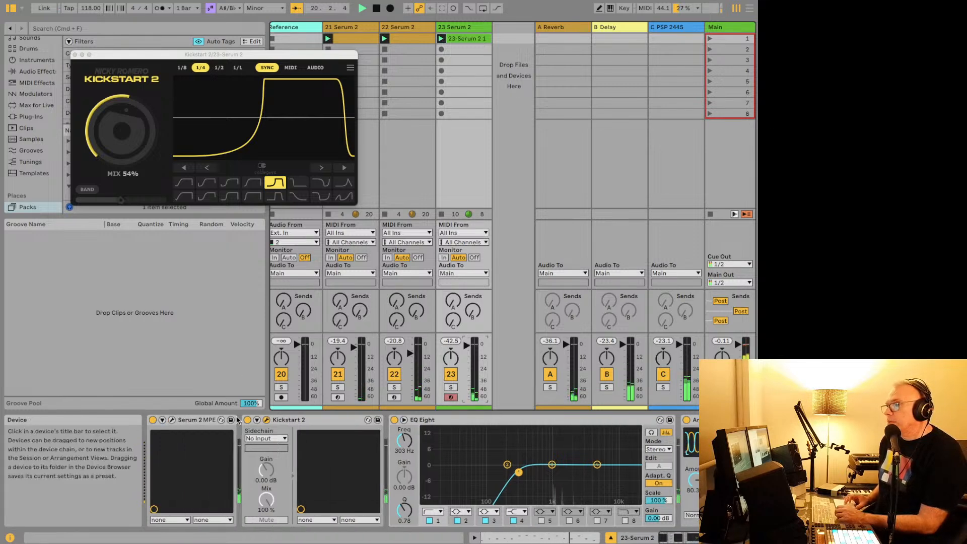
{"action": "left_click", "coordinate": [172, 420]}
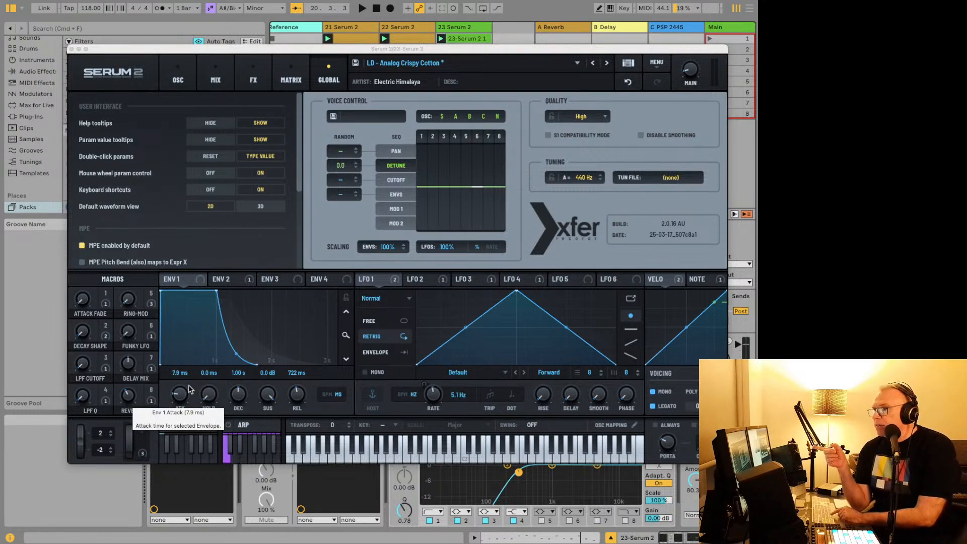
{"action": "left_click", "coordinate": [253, 81]}
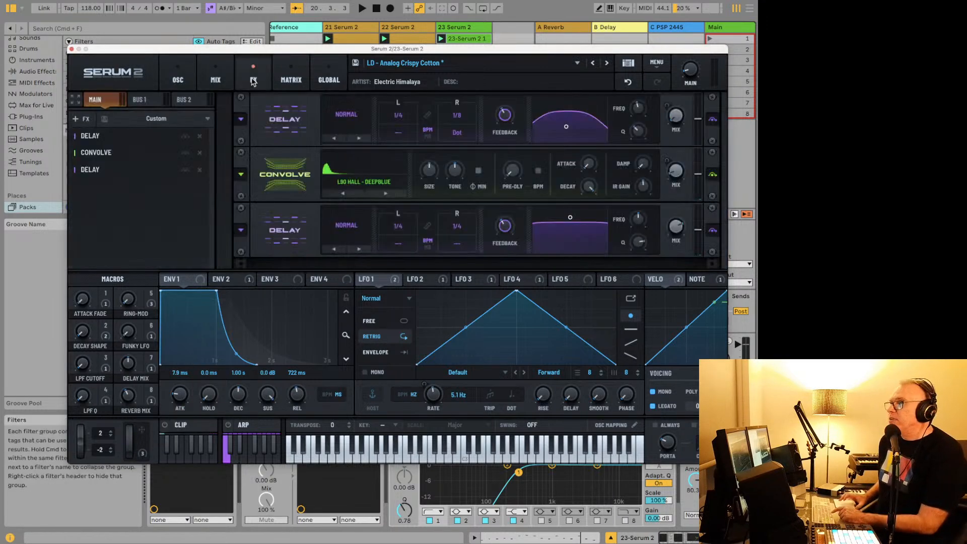
{"action": "left_click", "coordinate": [81, 114]}
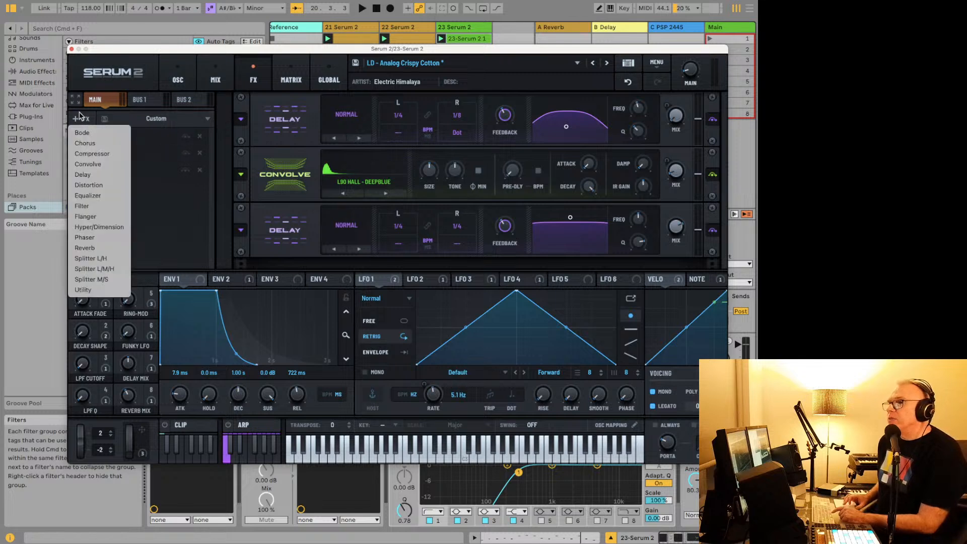
{"action": "left_click", "coordinate": [84, 291]}
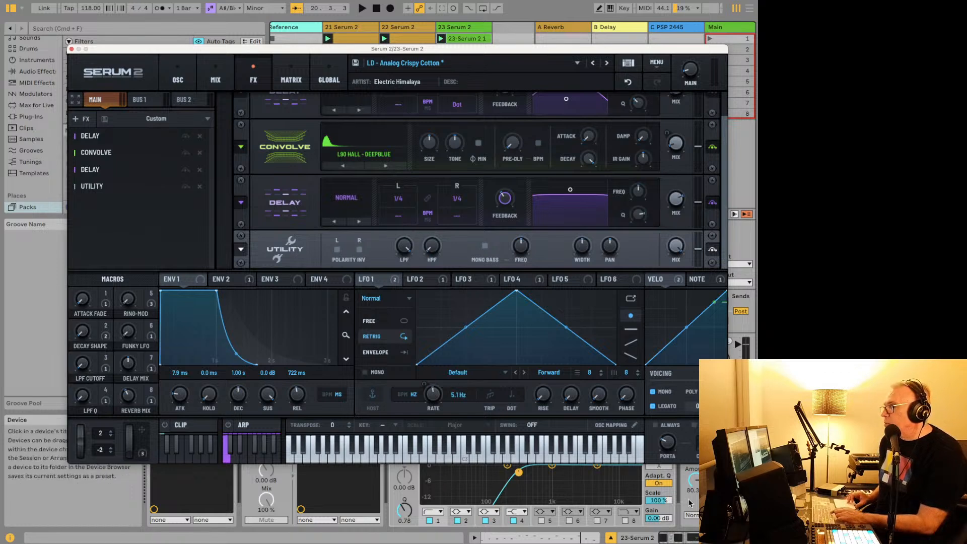
Reposition the Serum 2 window over the Live Set, checking the device chain beneath it.
{"action": "left_click", "coordinate": [647, 478]}
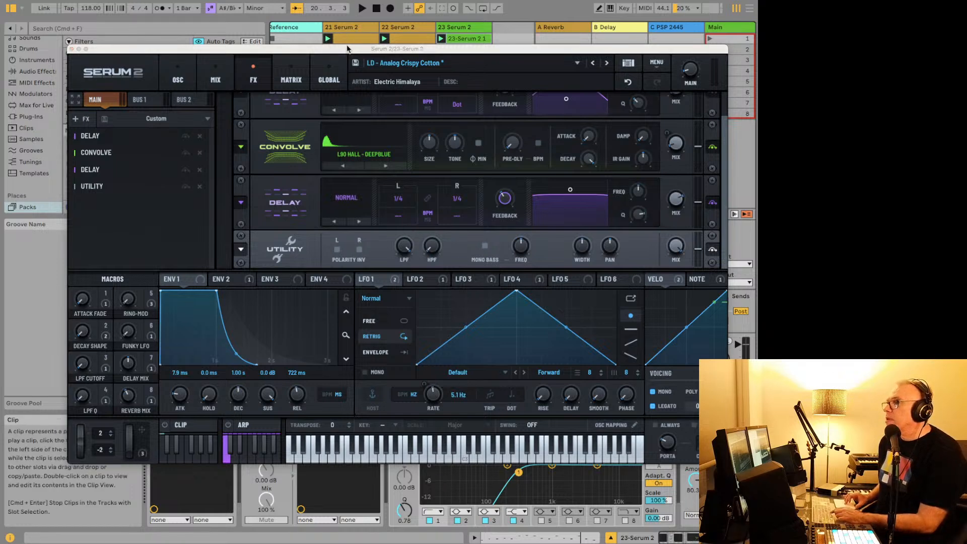
{"action": "left_click_drag", "start_coordinate": [348, 50], "coordinate": [280, 1]}
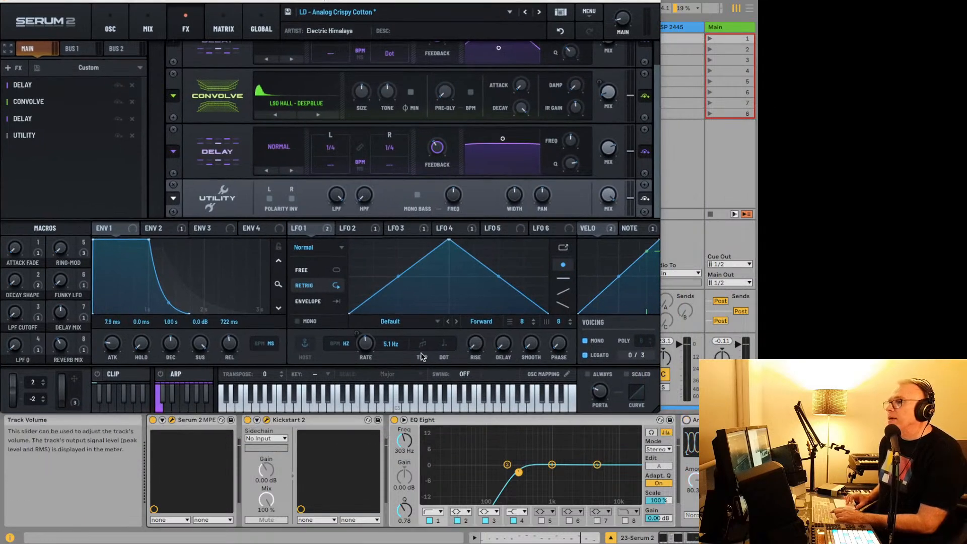
{"action": "left_click_drag", "start_coordinate": [273, 0], "coordinate": [303, 52]}
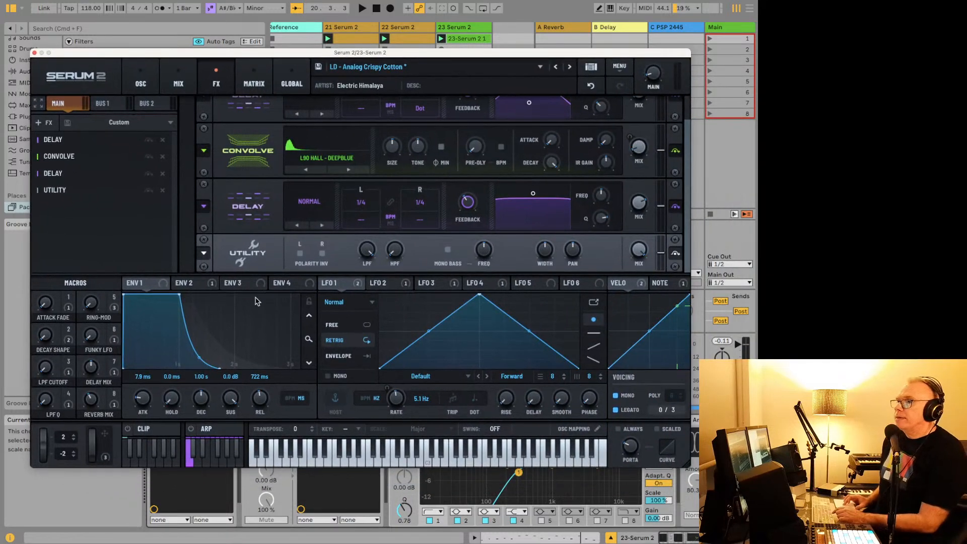
Examine Serum 2's clip sequencer, launching and stopping empty clip 3 and viewing the additional lane types, and return to the effects.
{"action": "left_click", "coordinate": [136, 430]}
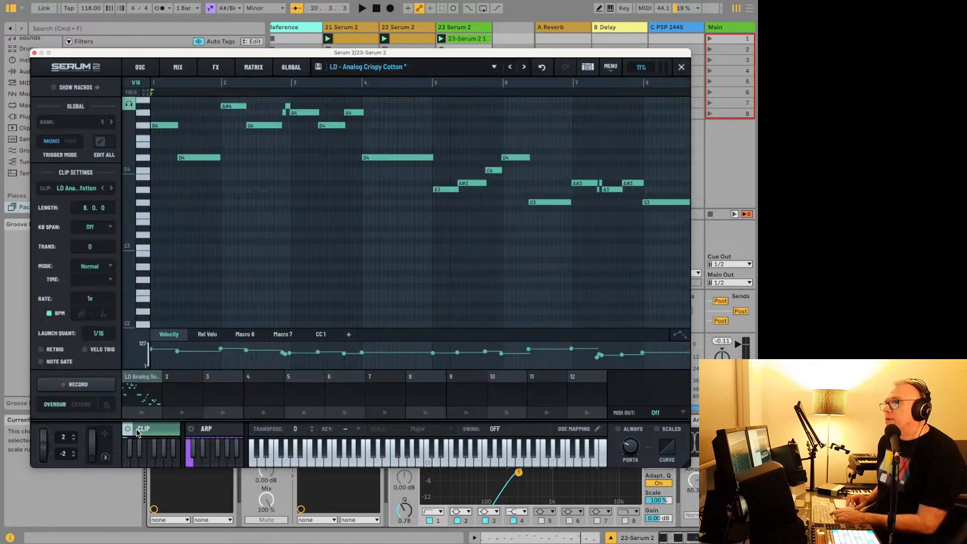
{"action": "left_click", "coordinate": [213, 378]}
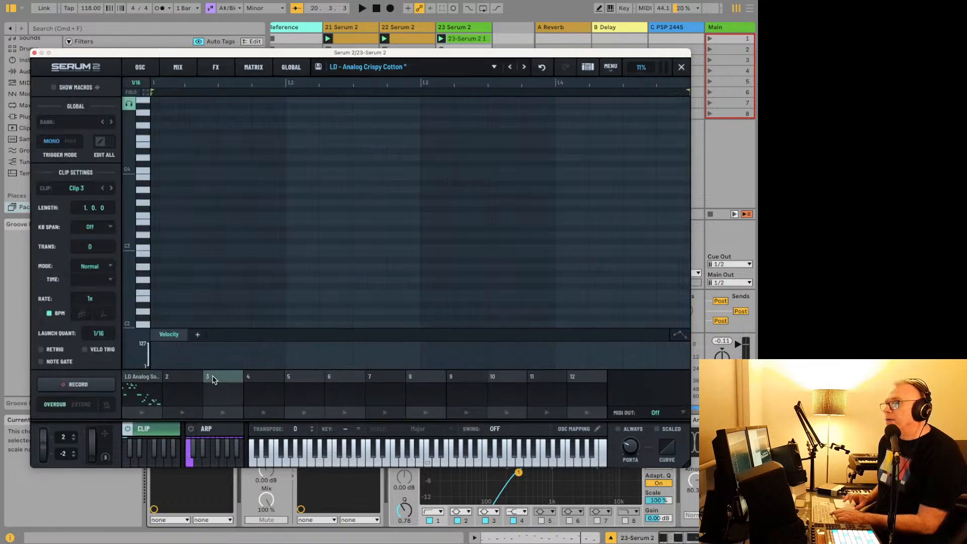
{"action": "left_click", "coordinate": [212, 413]}
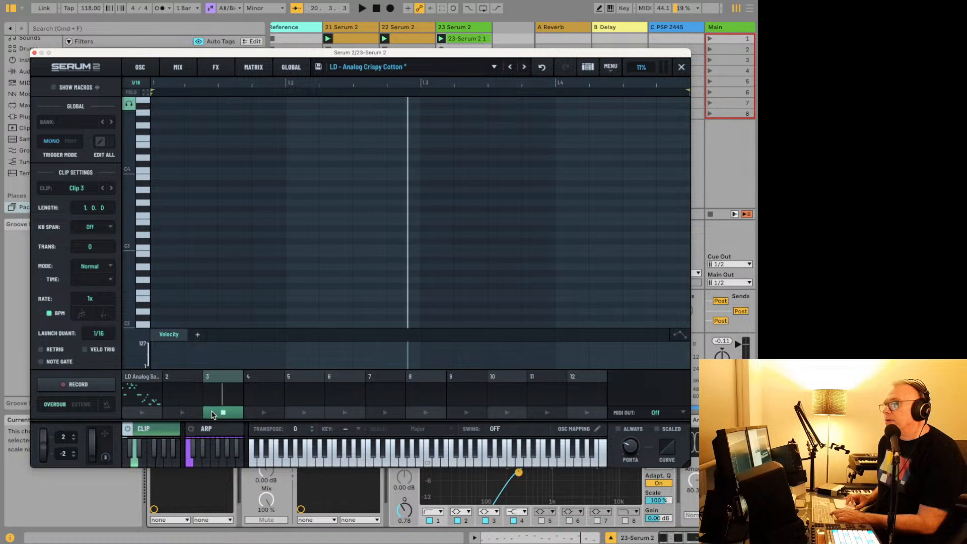
{"action": "left_click", "coordinate": [212, 415]}
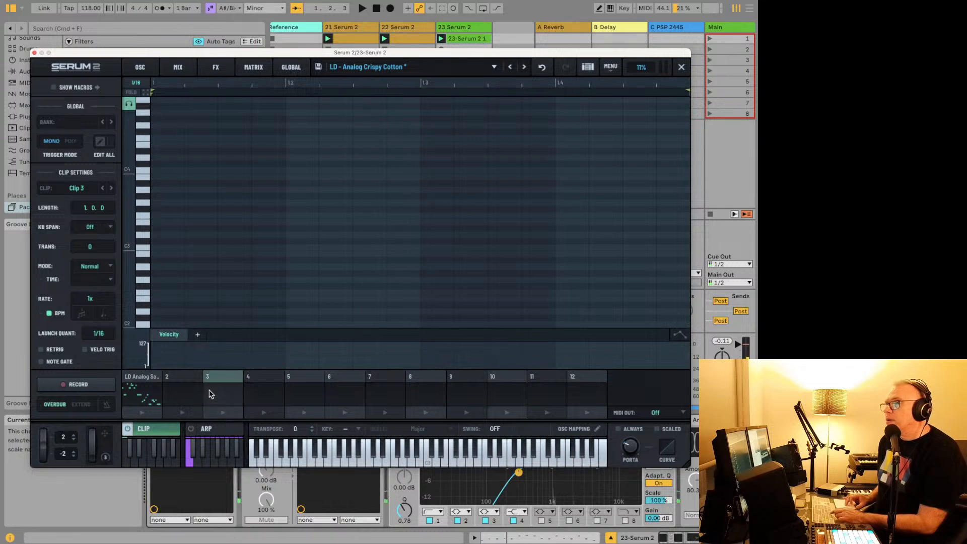
{"action": "left_click", "coordinate": [197, 335]}
{"action": "mouse_move", "coordinate": [205, 369]}
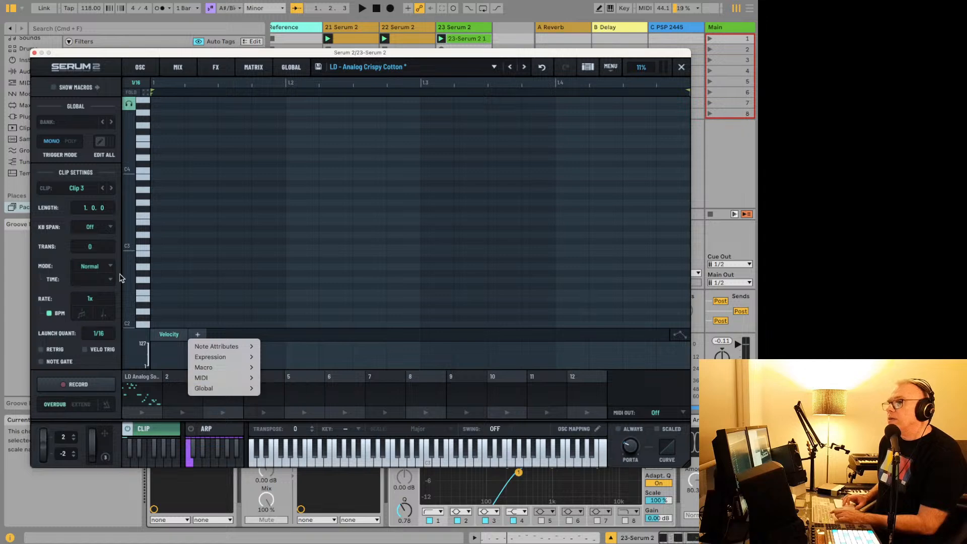
{"action": "left_click", "coordinate": [160, 174]}
{"action": "left_click", "coordinate": [216, 67]}
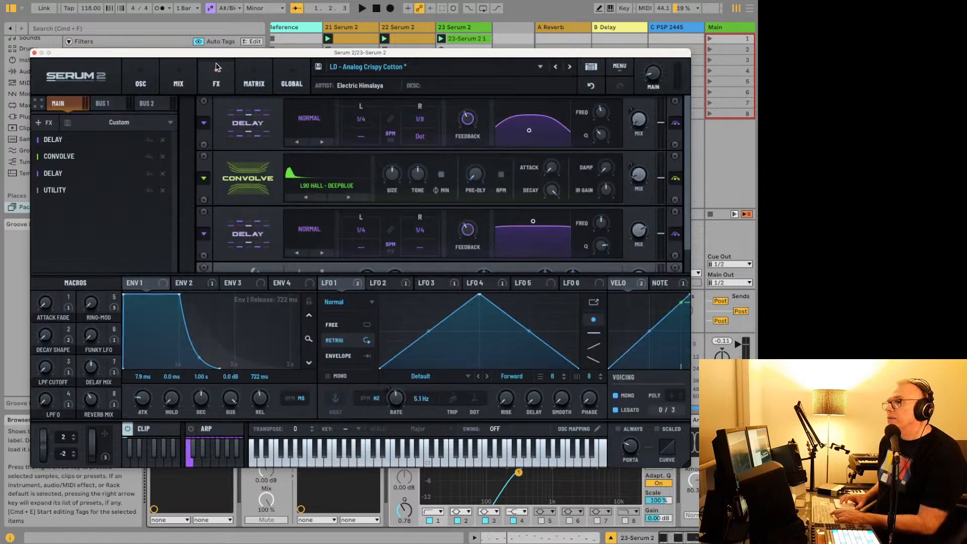
Assign LFO 5 to the pan of the Utility effect at the end of Serum 2's main FX chain.
{"action": "scroll", "coordinate": [267, 263], "scroll_direction": "down", "scroll_amount": 1}
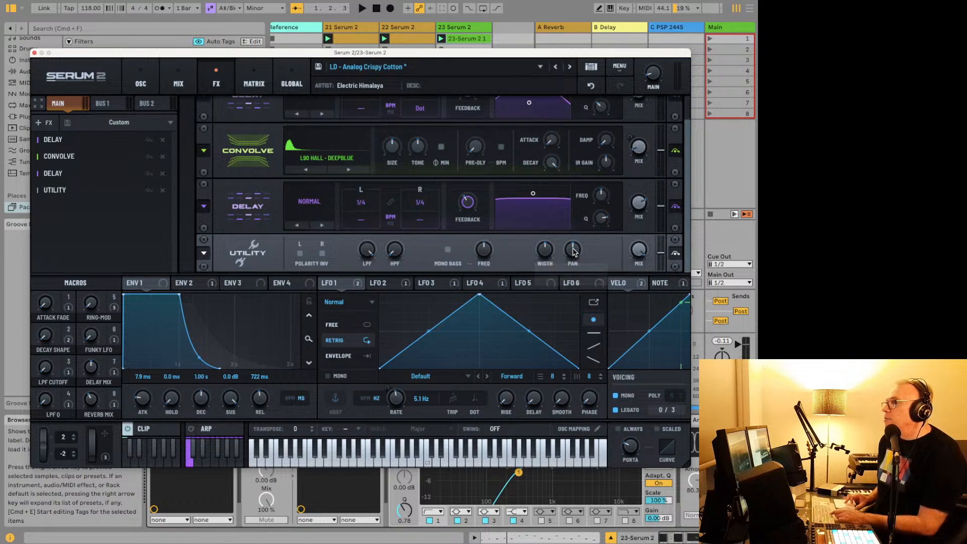
{"action": "right_click", "coordinate": [573, 250]}
{"action": "left_click", "coordinate": [568, 258]}
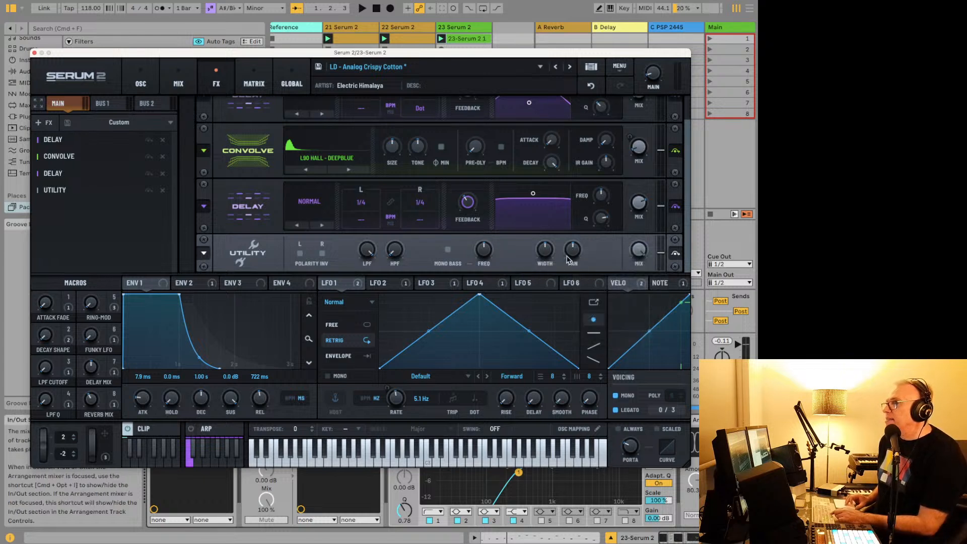
{"action": "left_click", "coordinate": [402, 285]}
{"action": "key", "text": "space"}
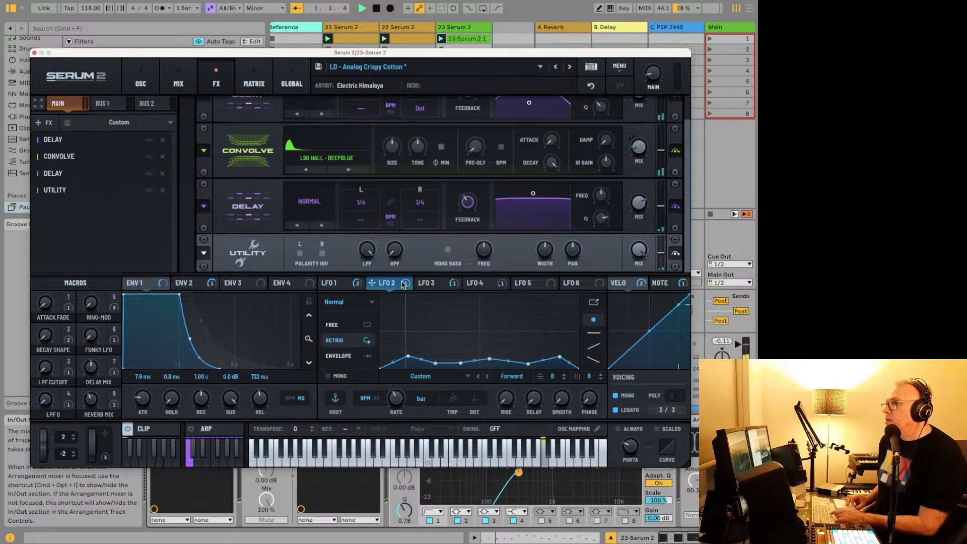
{"action": "left_click", "coordinate": [535, 285]}
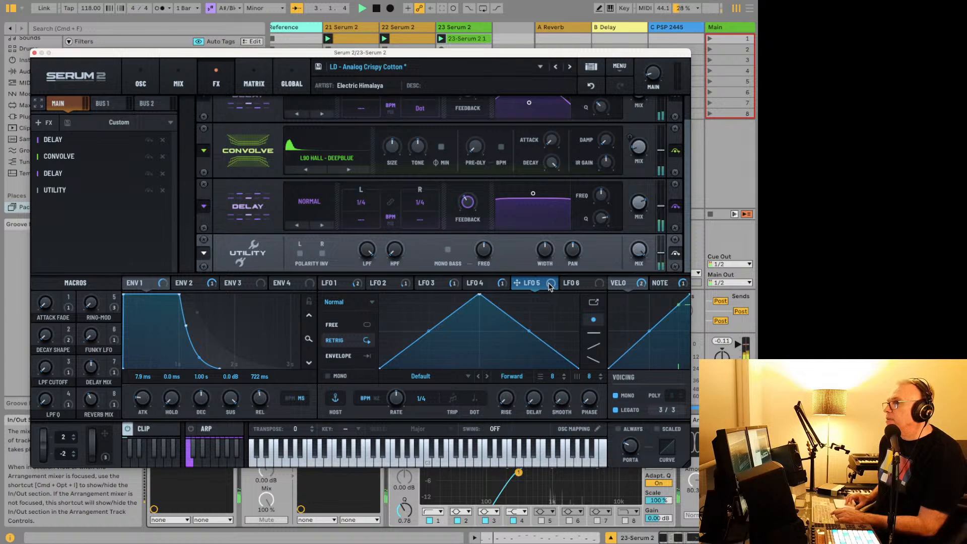
{"action": "left_click_drag", "start_coordinate": [550, 286], "coordinate": [573, 252]}
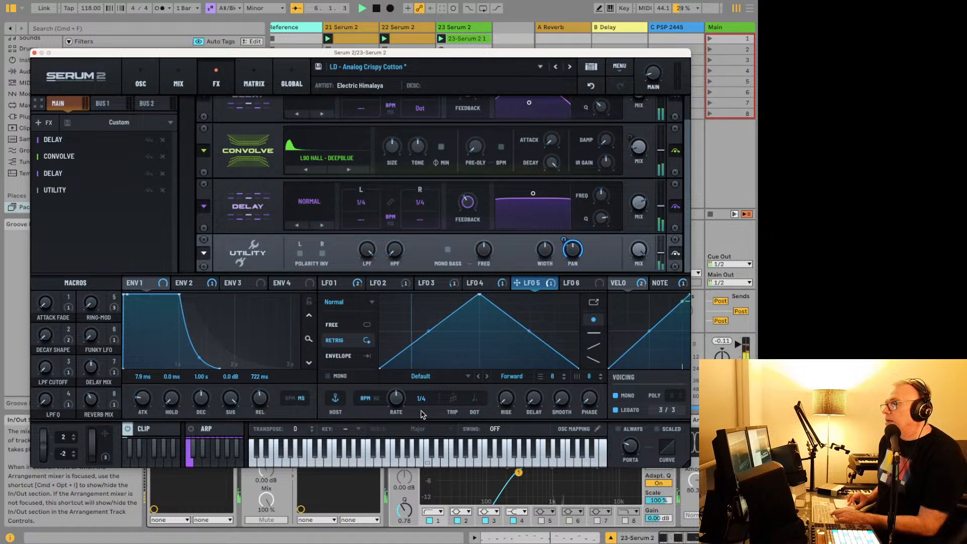
Set LFO 5's rate to 1/2 and switch it to Free mode, stopping playback.
{"action": "left_click_drag", "start_coordinate": [421, 410], "coordinate": [421, 418]}
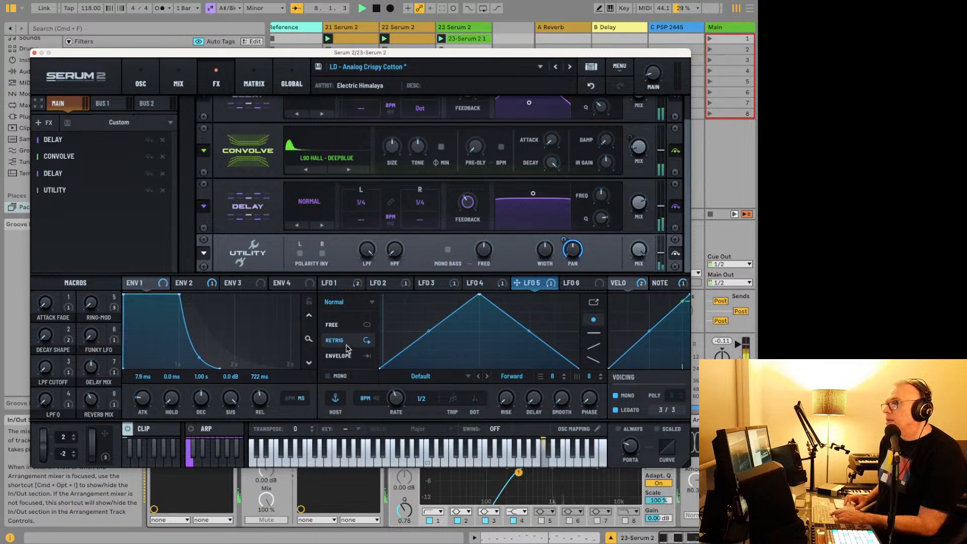
{"action": "left_click", "coordinate": [363, 327]}
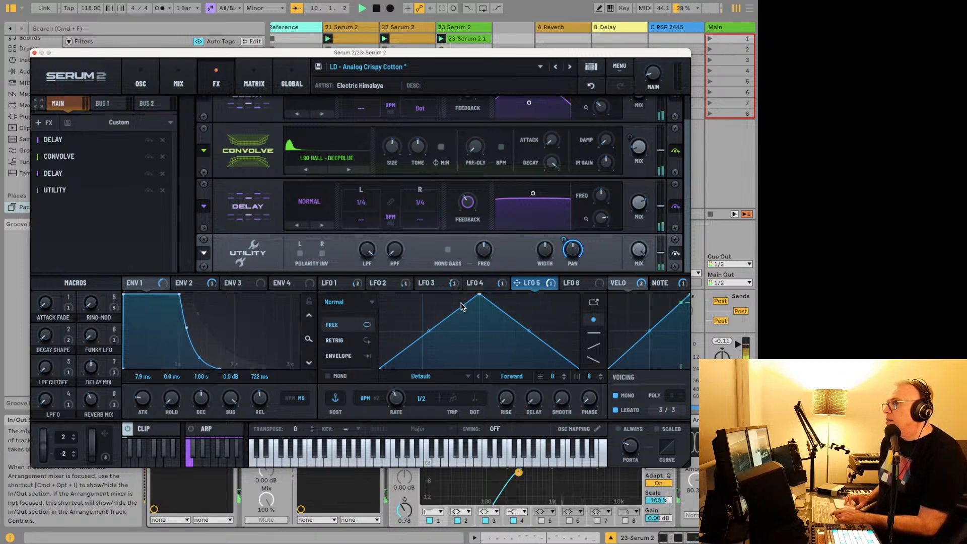
{"action": "key", "text": "space"}
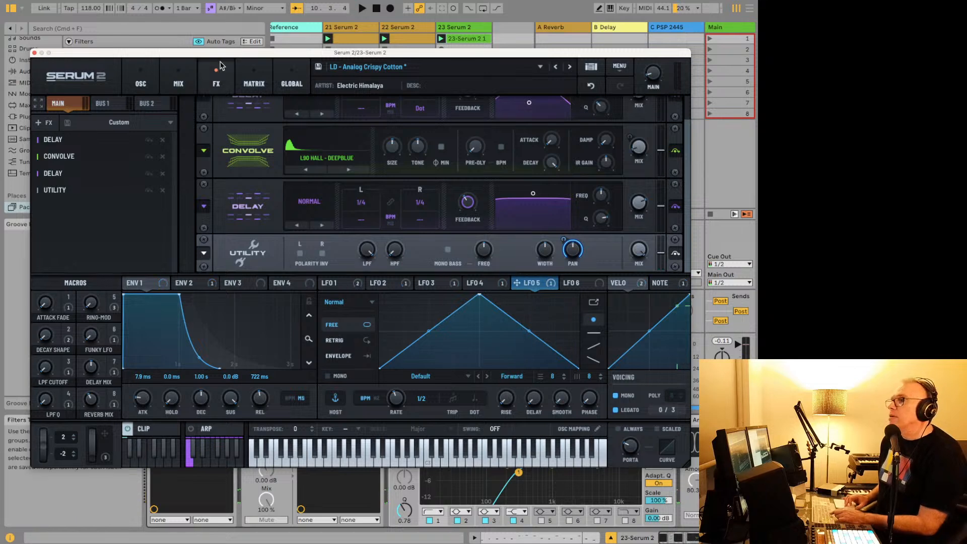
Move the Serum 2 window aside, solo track 23 to hear its panning during playback, and bring the synth back into view.
{"action": "left_click_drag", "start_coordinate": [280, 52], "coordinate": [823, 0]}
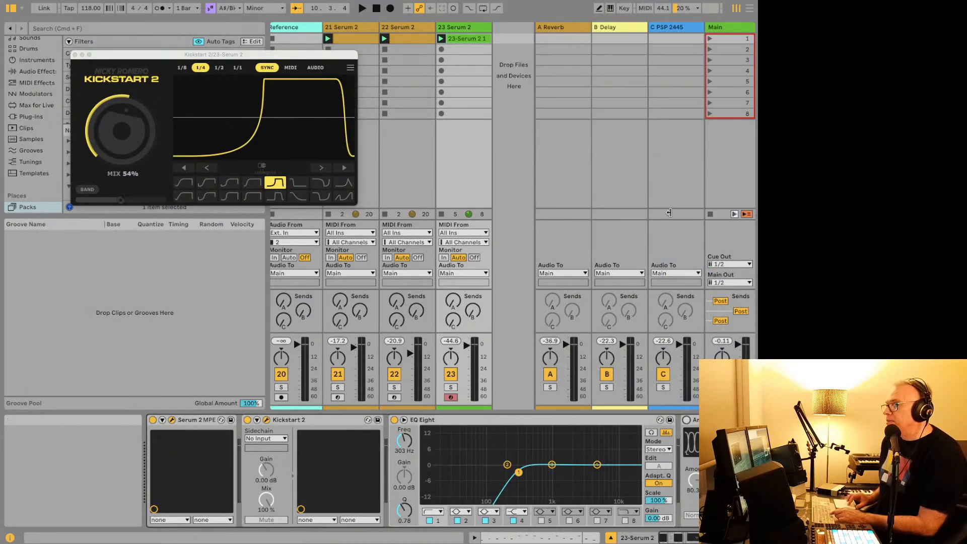
{"action": "left_click", "coordinate": [451, 387]}
{"action": "key", "text": "space"}
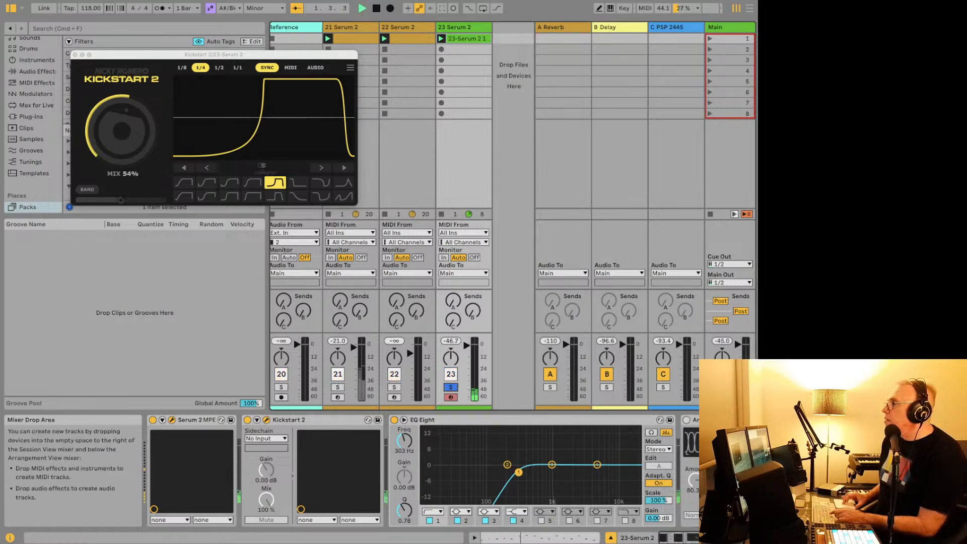
{"action": "left_click_drag", "start_coordinate": [966, 30], "coordinate": [468, 25]}
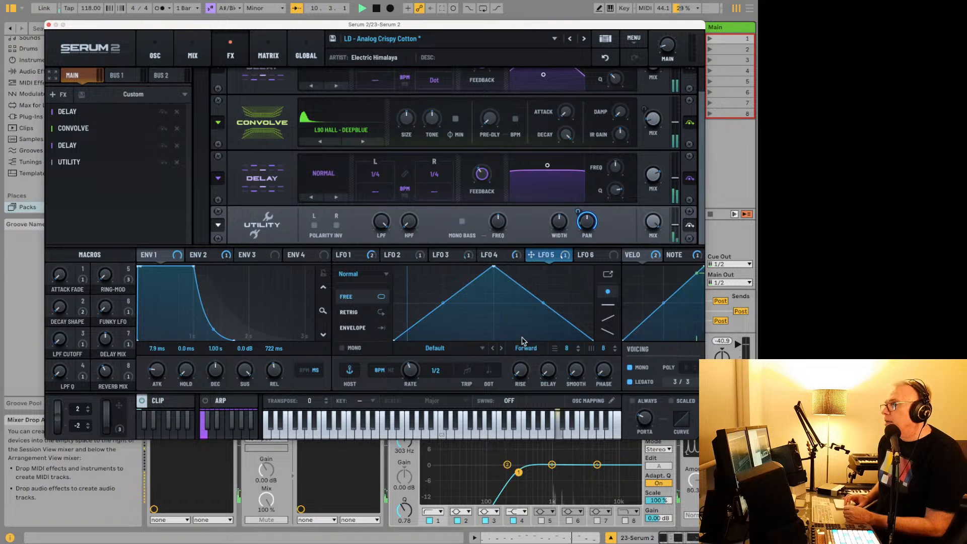
Try bending the rising and falling slopes of LFO 5 into curves, and undo the changes to restore the default triangle.
{"action": "left_click_drag", "start_coordinate": [444, 304], "coordinate": [446, 275]}
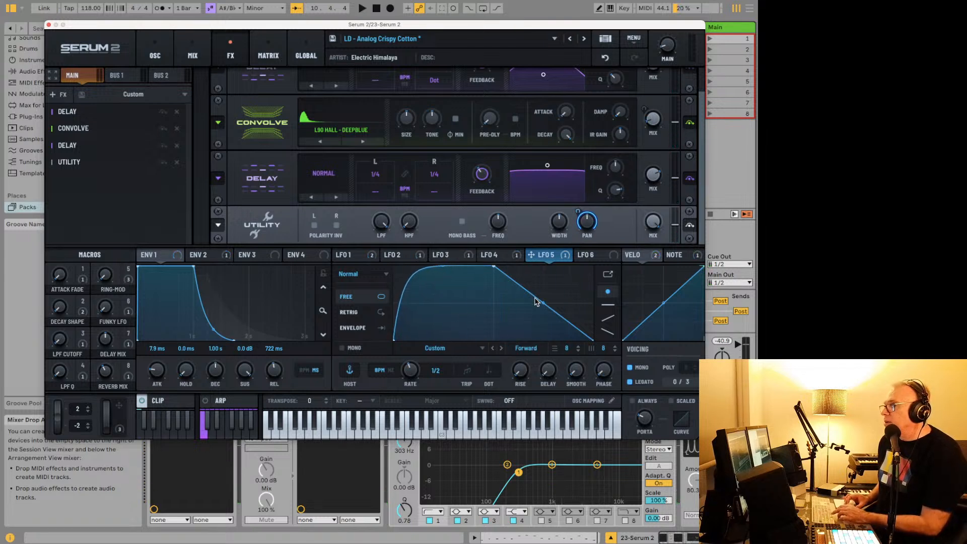
{"action": "left_click_drag", "start_coordinate": [544, 301], "coordinate": [532, 326]}
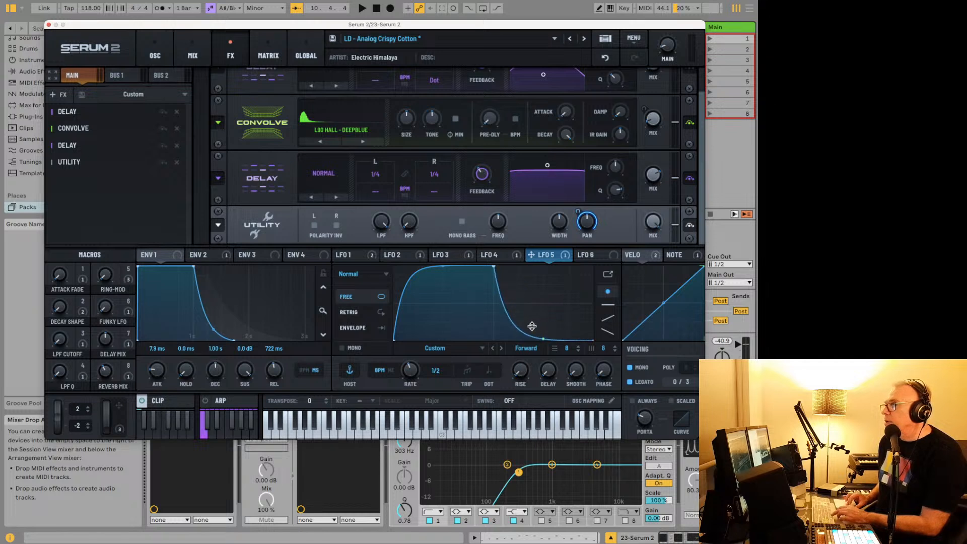
{"action": "key", "text": "space"}
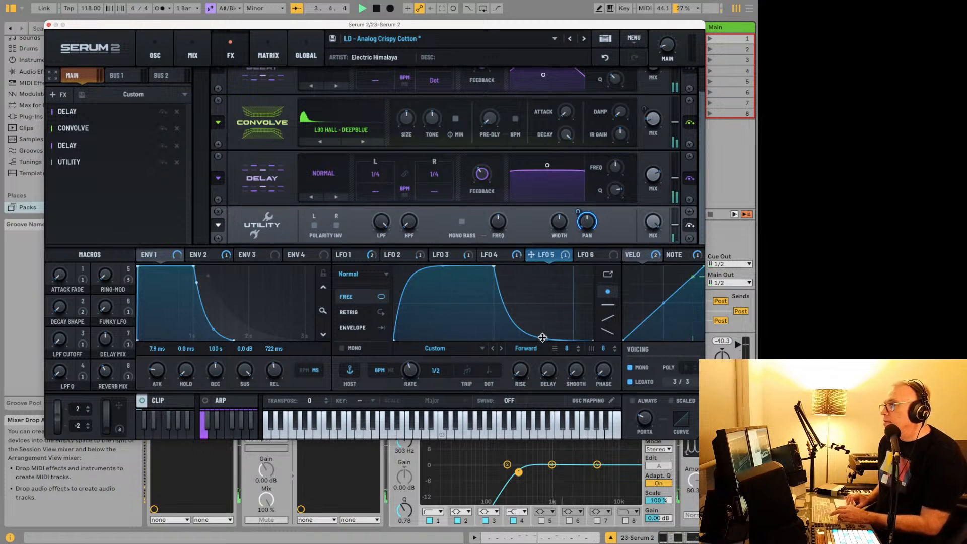
{"action": "left_click_drag", "start_coordinate": [543, 329], "coordinate": [543, 312]}
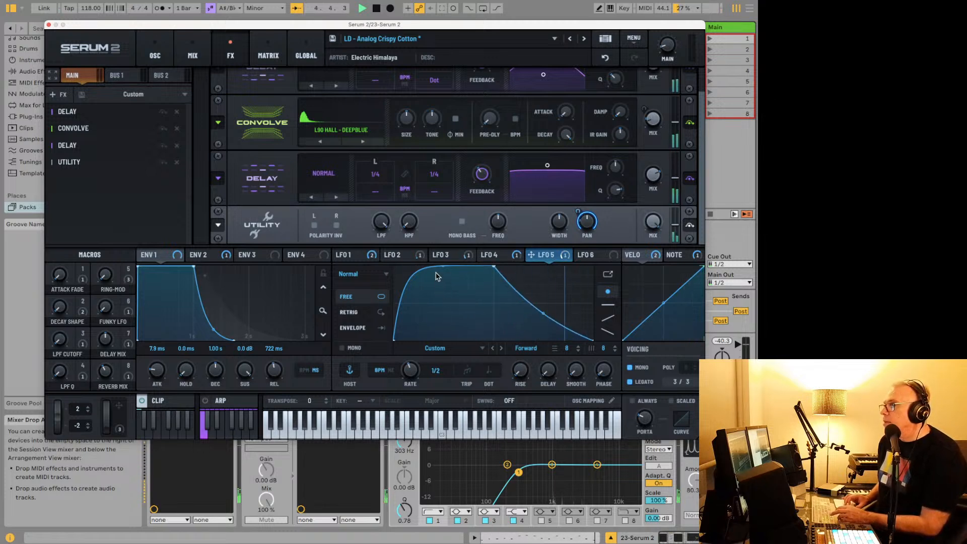
{"action": "left_click_drag", "start_coordinate": [439, 266], "coordinate": [442, 291]}
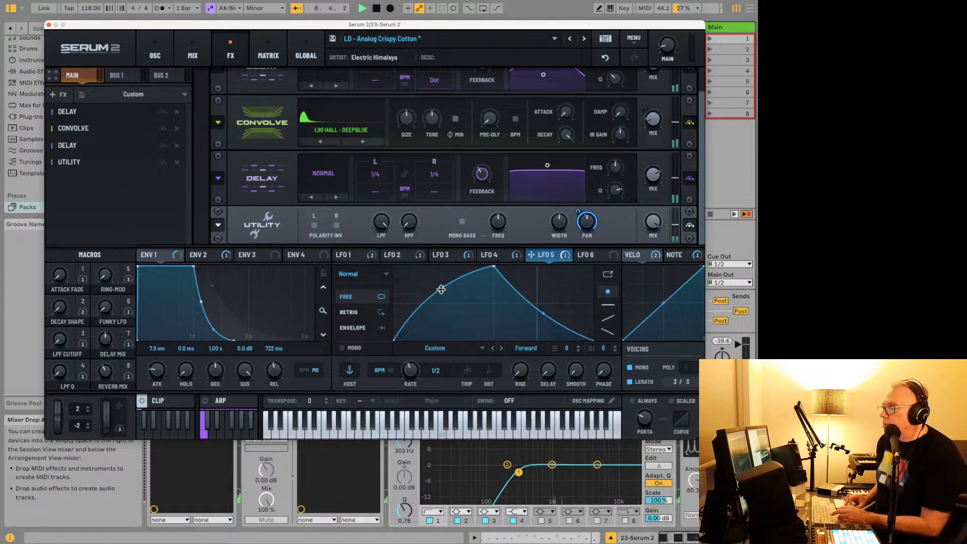
{"action": "key", "text": "super+z"}
{"action": "key", "text": "super+z"}
{"action": "key", "text": "super+z"}
{"action": "key", "text": "super+z"}
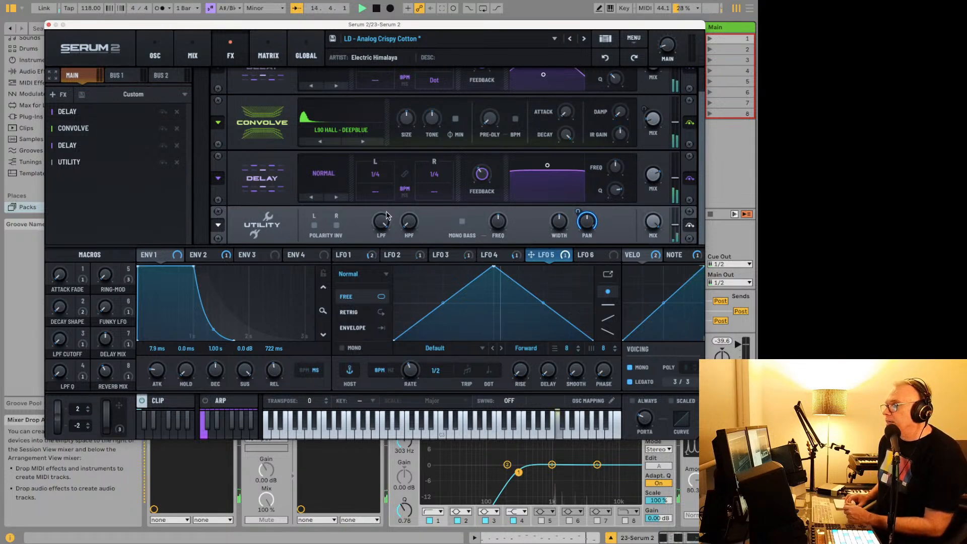
Close the Serum 2 window, unsolo track 23 and look through the mixer tracks while the full mix plays.
{"action": "left_click", "coordinate": [49, 25]}
{"action": "left_click", "coordinate": [451, 388]}
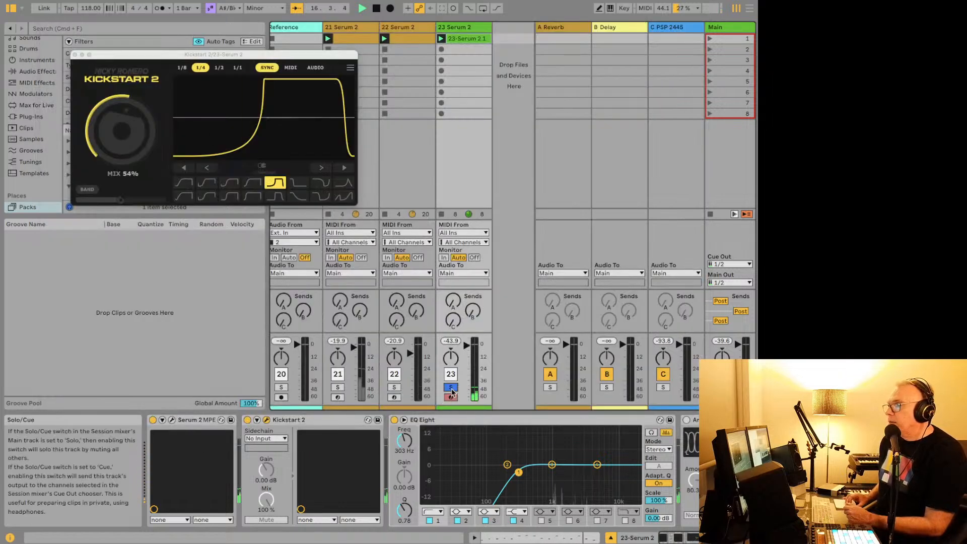
{"action": "left_click", "coordinate": [451, 388]}
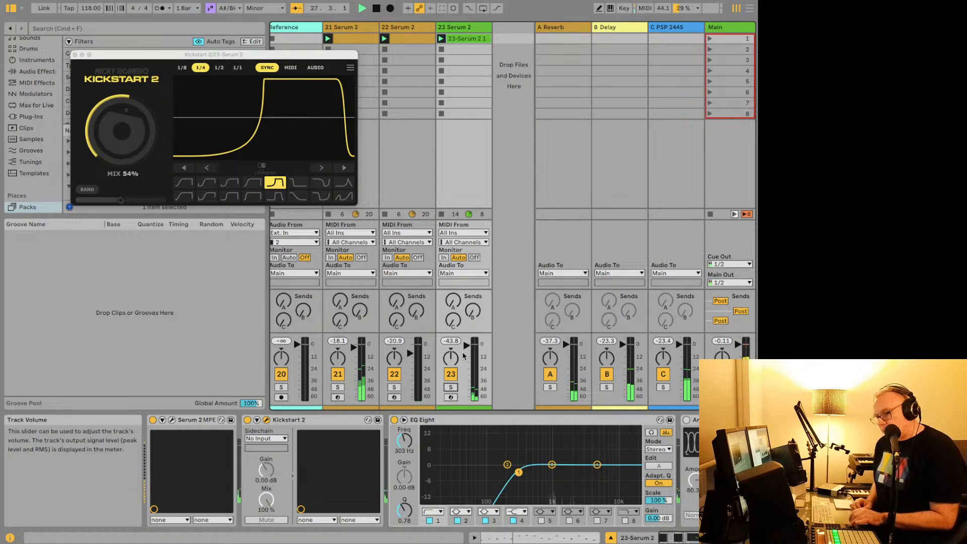
{"action": "scroll", "coordinate": [404, 161], "scroll_direction": "left", "scroll_amount": 10}
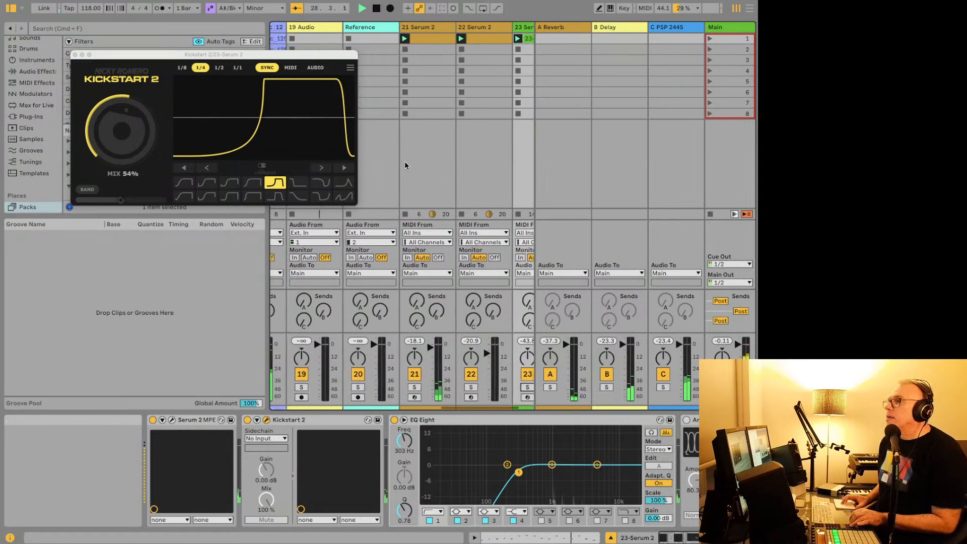
{"action": "scroll", "coordinate": [404, 162], "scroll_direction": "left", "scroll_amount": 12}
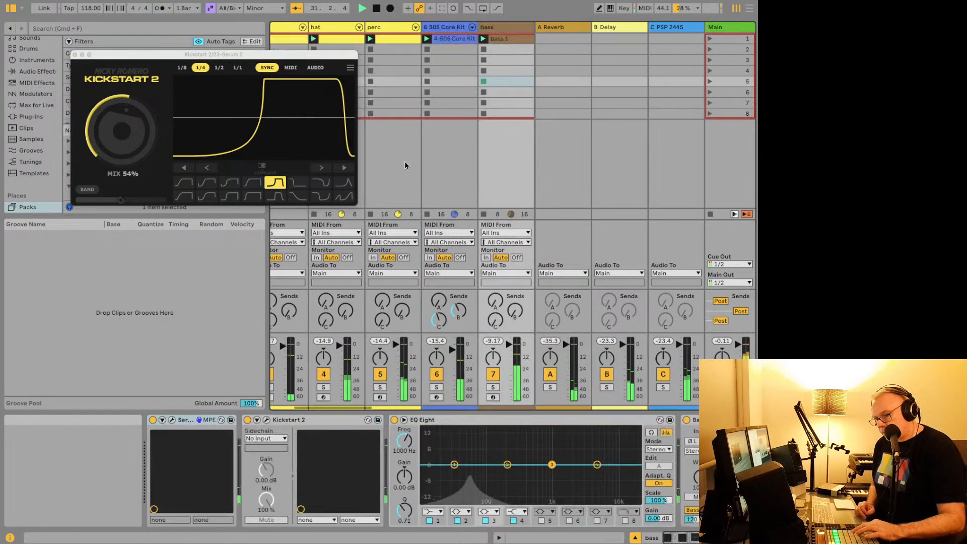
{"action": "scroll", "coordinate": [405, 165], "scroll_direction": "right", "scroll_amount": 6}
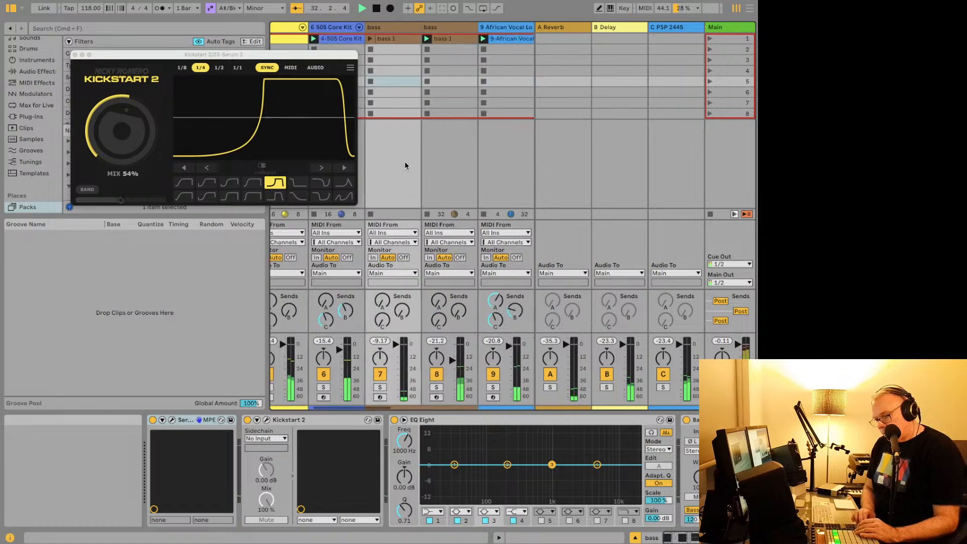
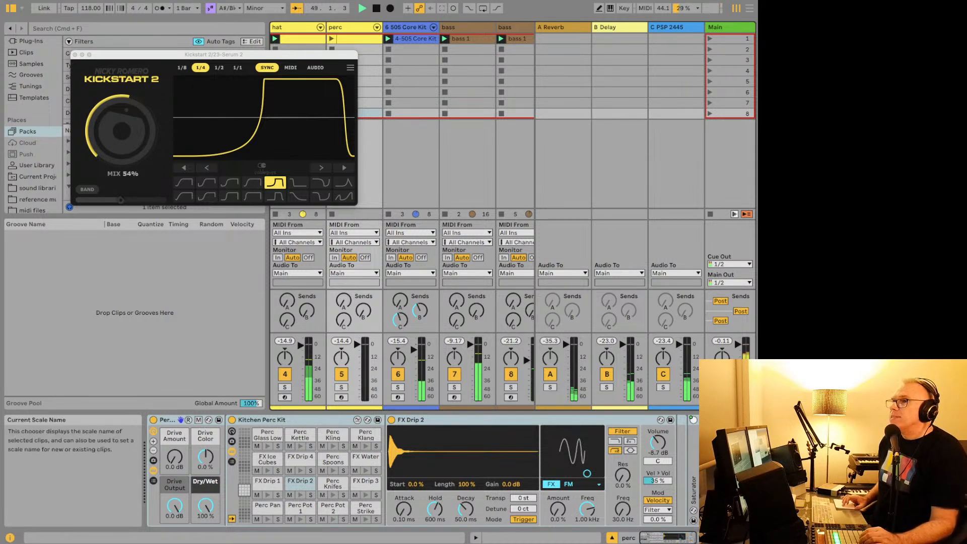
Save the current Live Set.
{"action": "left_click", "coordinate": [66, 0]}
{"action": "mouse_move", "coordinate": [51, 0]}
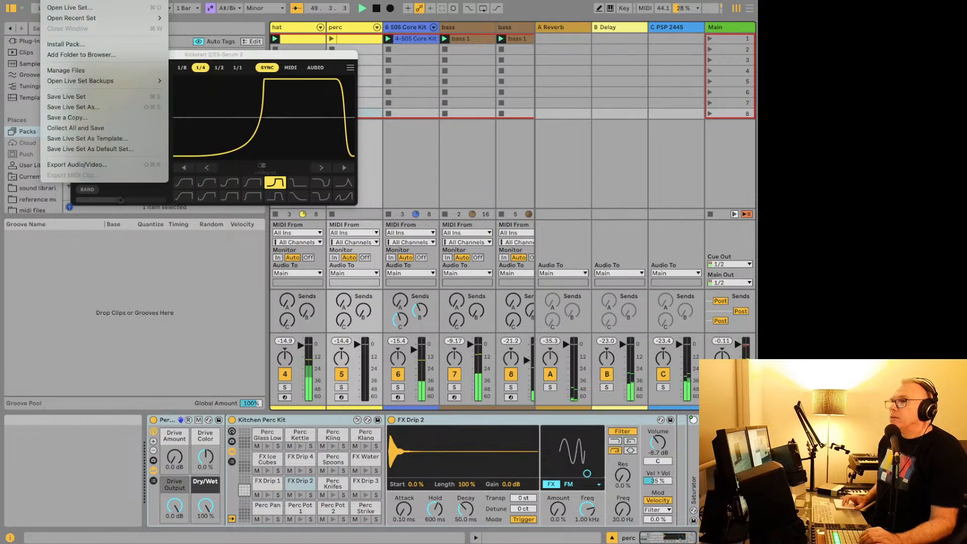
{"action": "left_click", "coordinate": [66, 96]}
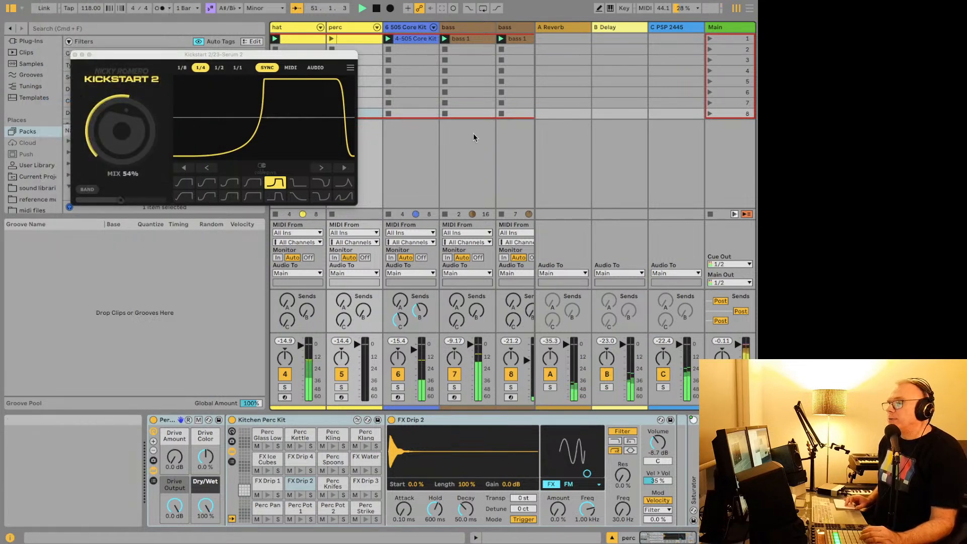
Listen to track 21's Serum 2 chords in solo and within the full mix, leaving the track unsoloed and playback stopped.
{"action": "scroll", "coordinate": [473, 135], "scroll_direction": "right", "scroll_amount": 1}
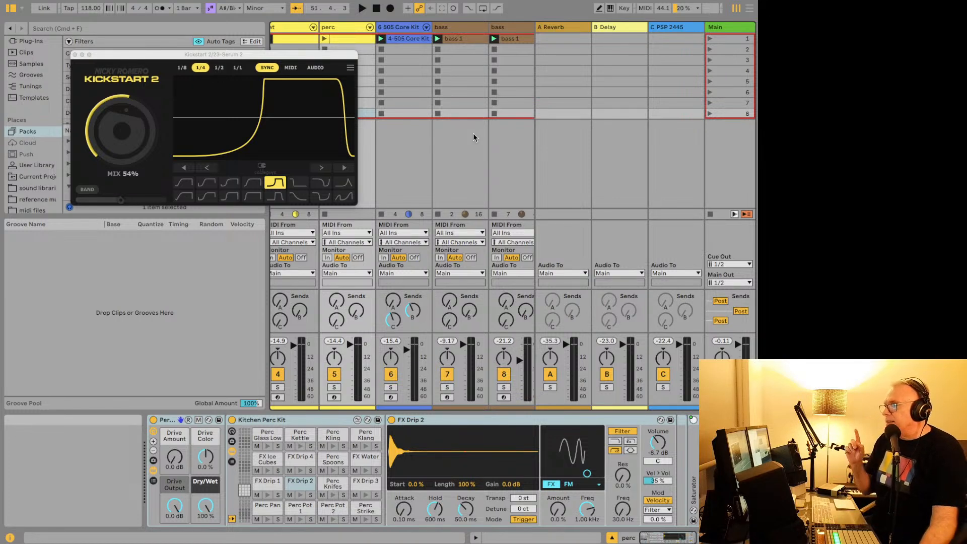
{"action": "key", "text": "space"}
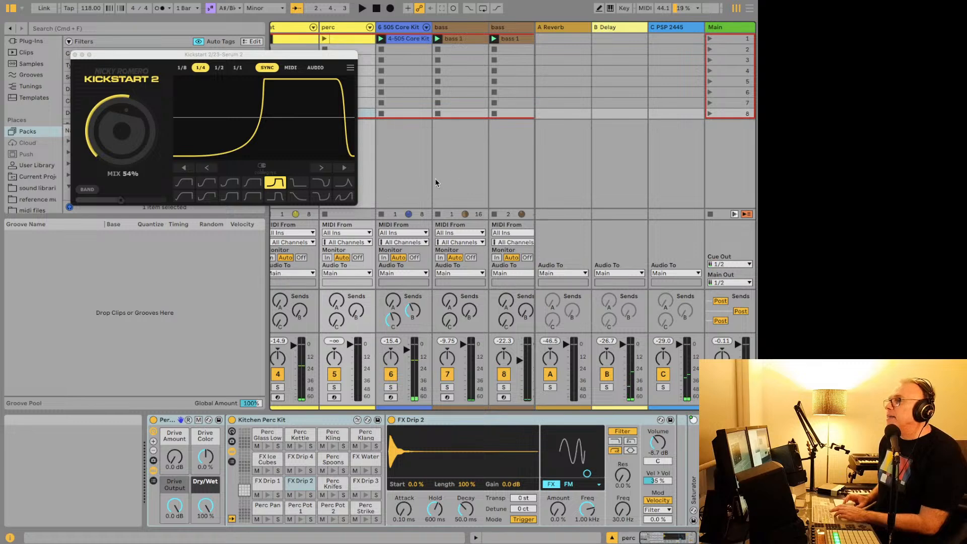
{"action": "scroll", "coordinate": [435, 180], "scroll_direction": "right", "scroll_amount": 5}
{"action": "scroll", "coordinate": [435, 178], "scroll_direction": "right", "scroll_amount": 5}
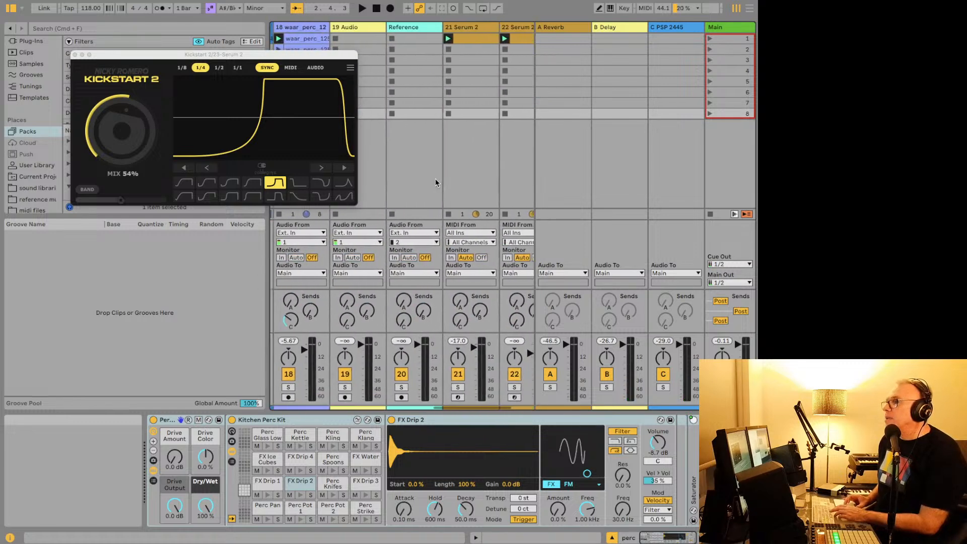
{"action": "left_click", "coordinate": [455, 387]}
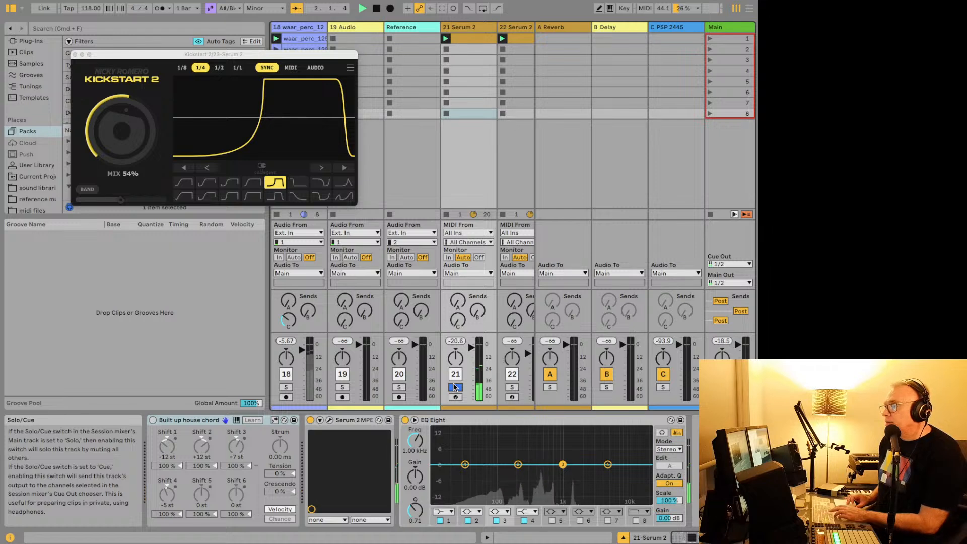
{"action": "left_click", "coordinate": [455, 387]}
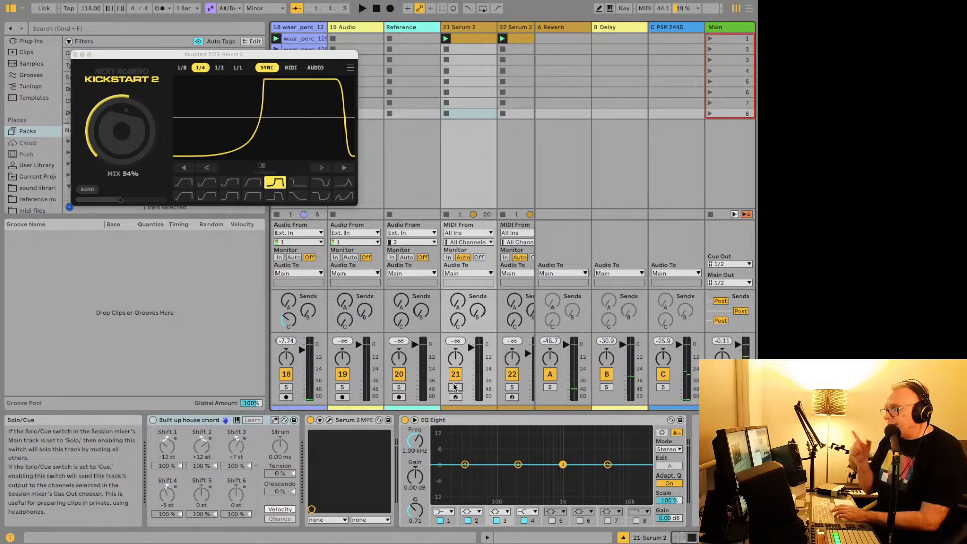
{"action": "key", "text": "space"}
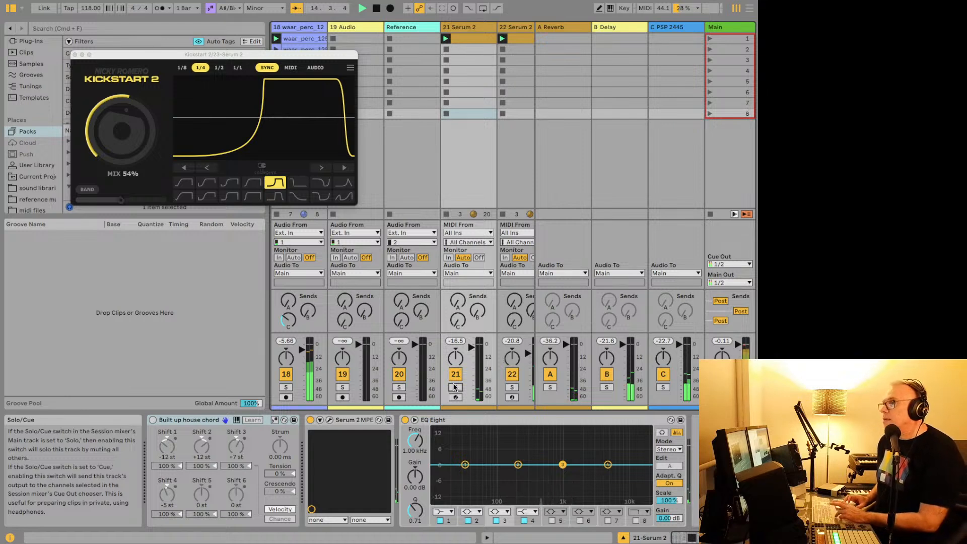
{"action": "key", "text": "space"}
Select track 23 at the end of the session's tracks and bring up the commands for creating new tracks.
{"action": "scroll", "coordinate": [463, 164], "scroll_direction": "right", "scroll_amount": 3}
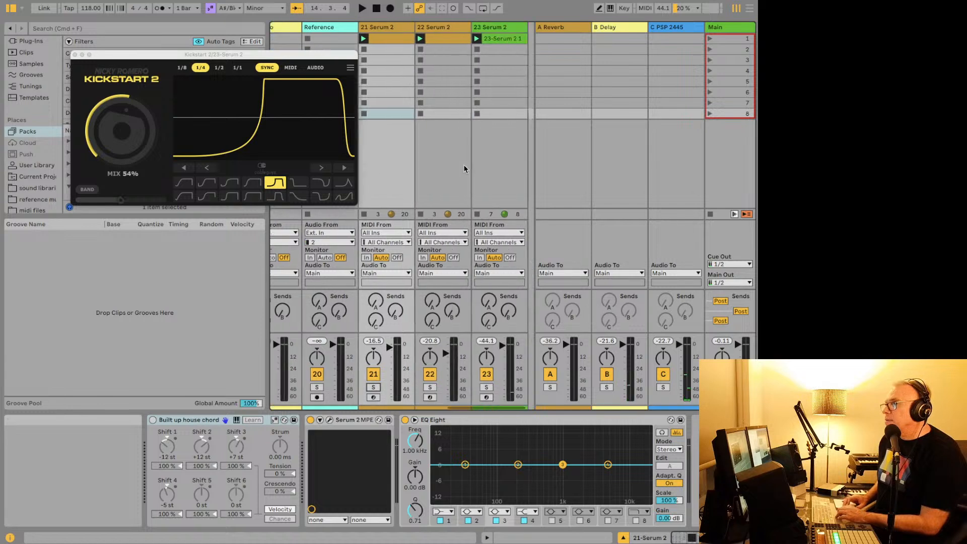
{"action": "scroll", "coordinate": [464, 164], "scroll_direction": "right", "scroll_amount": 2}
{"action": "left_click", "coordinate": [455, 30]}
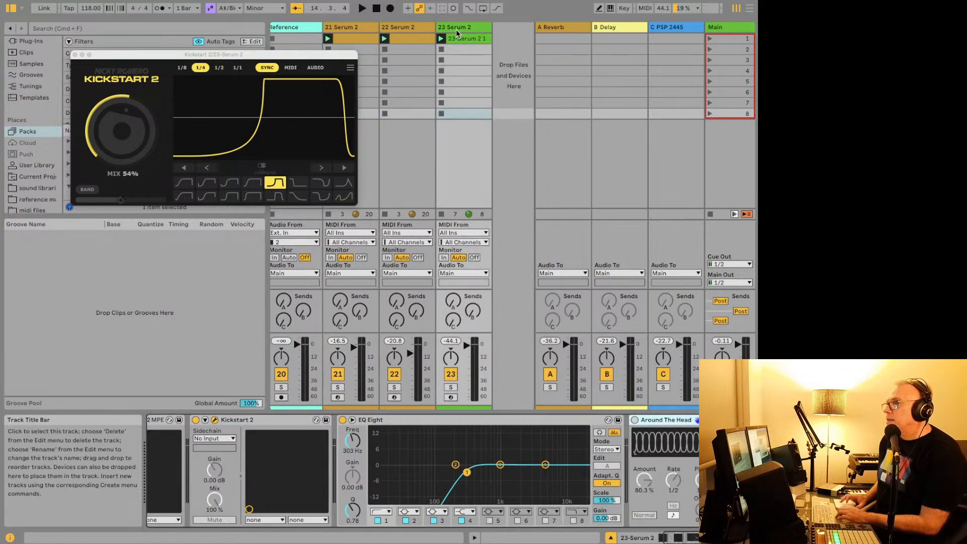
{"action": "left_click", "coordinate": [456, 30]}
{"action": "left_click", "coordinate": [96, 0]}
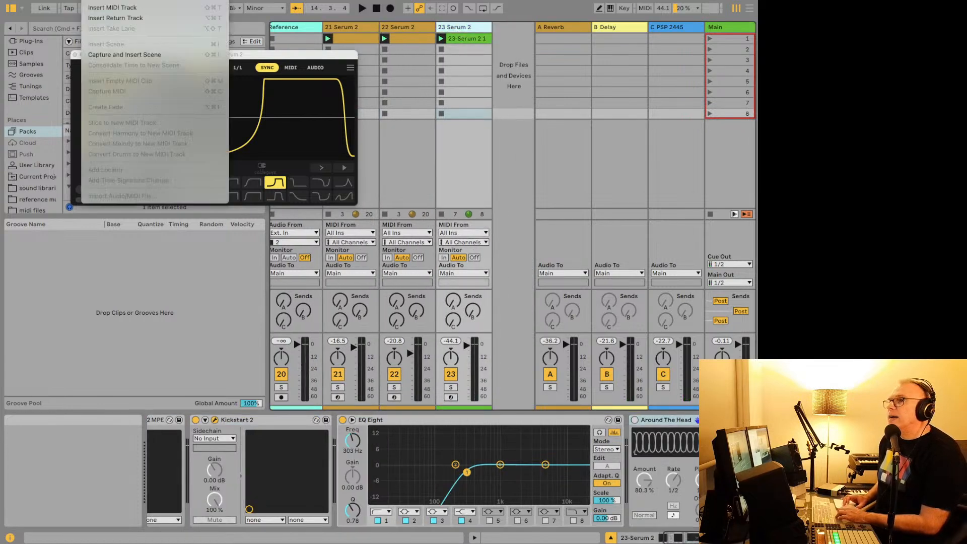
Insert a new MIDI track and load the Serum 2 instrument onto it by searching the plug-ins for serum.
{"action": "left_click", "coordinate": [112, 7]}
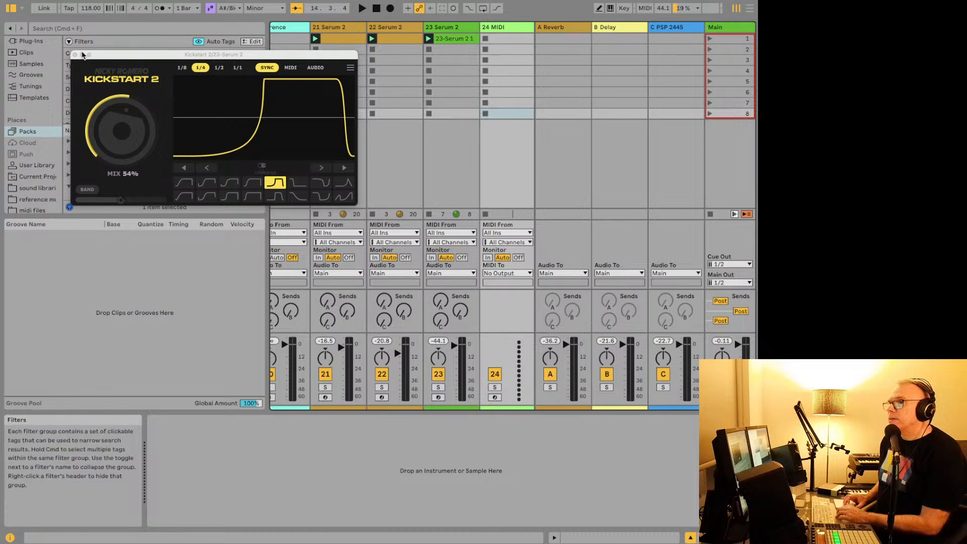
{"action": "left_click", "coordinate": [74, 55]}
{"action": "scroll", "coordinate": [93, 109], "scroll_direction": "down", "scroll_amount": 3}
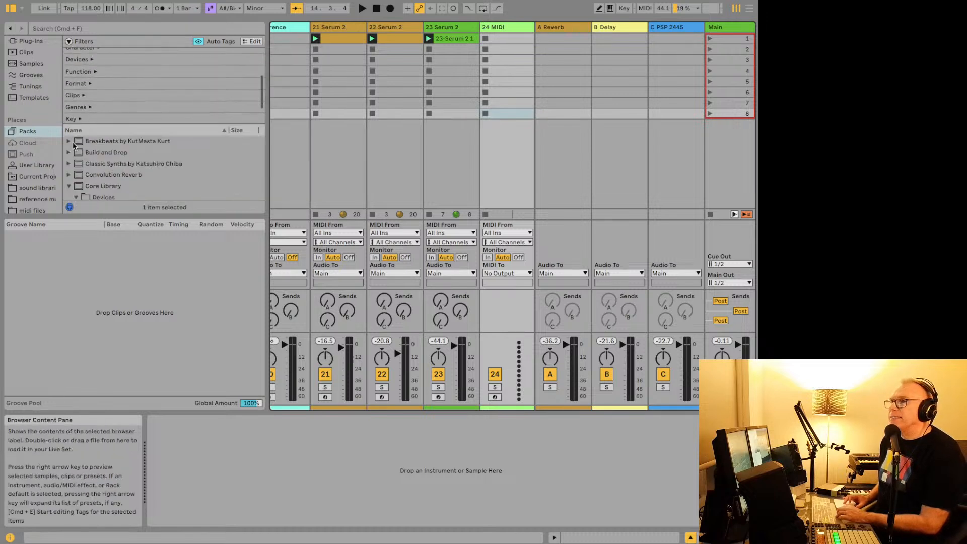
{"action": "scroll", "coordinate": [51, 171], "scroll_direction": "up", "scroll_amount": 5}
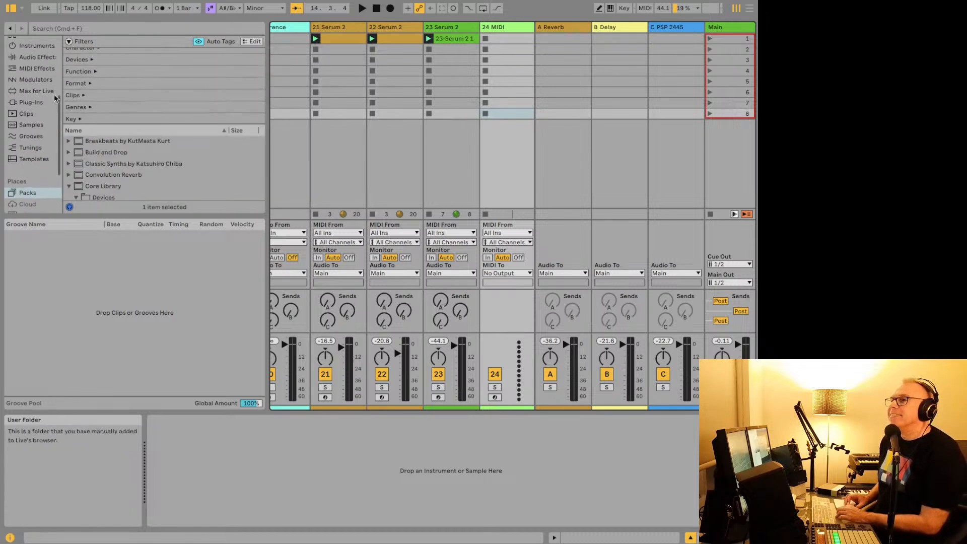
{"action": "left_click", "coordinate": [42, 102]}
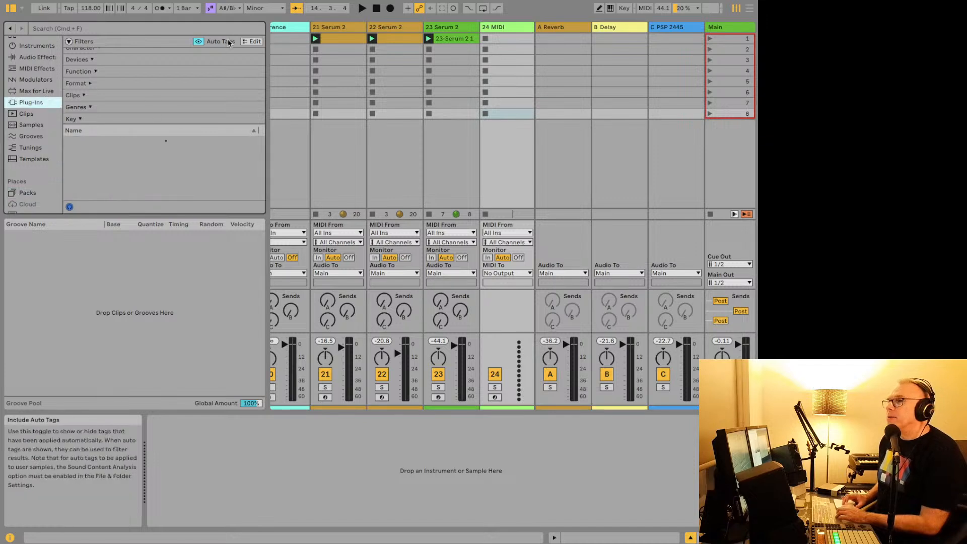
{"action": "left_click", "coordinate": [155, 30]}
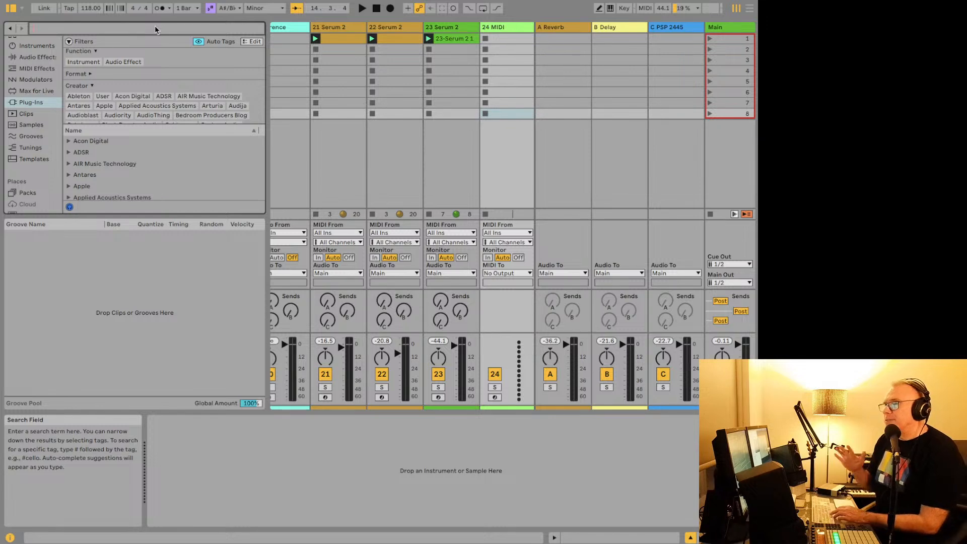
{"action": "type", "text": "serum"}
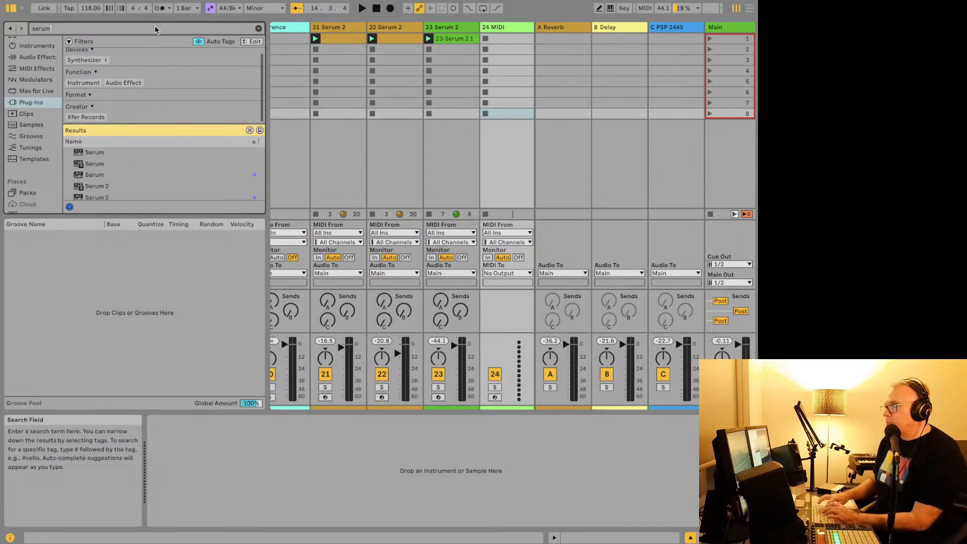
{"action": "double_click", "coordinate": [136, 196]}
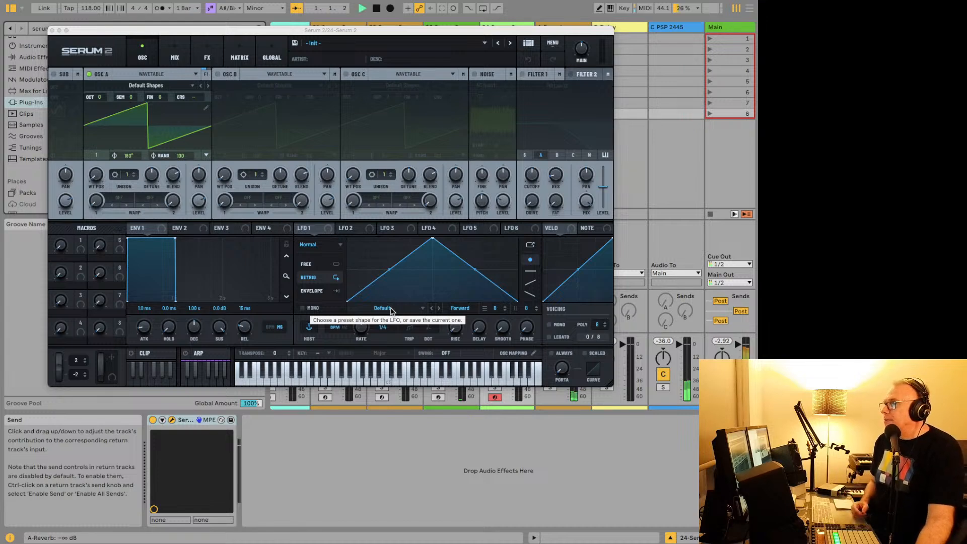
Browse Serum 2's factory guitar presets and load GTR - Classic Nylon Guitar.
{"action": "left_click", "coordinate": [334, 43]}
{"action": "mouse_move", "coordinate": [336, 55]}
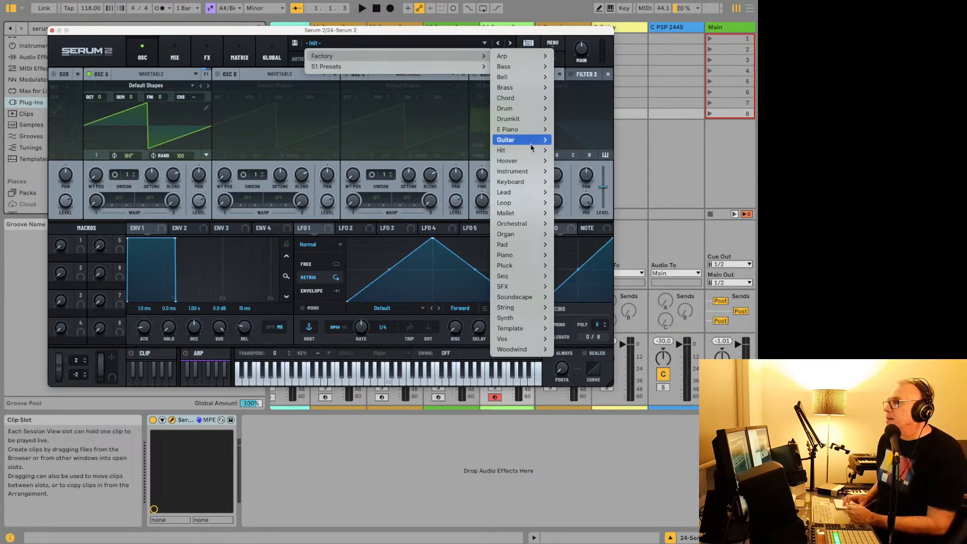
{"action": "mouse_move", "coordinate": [530, 146]}
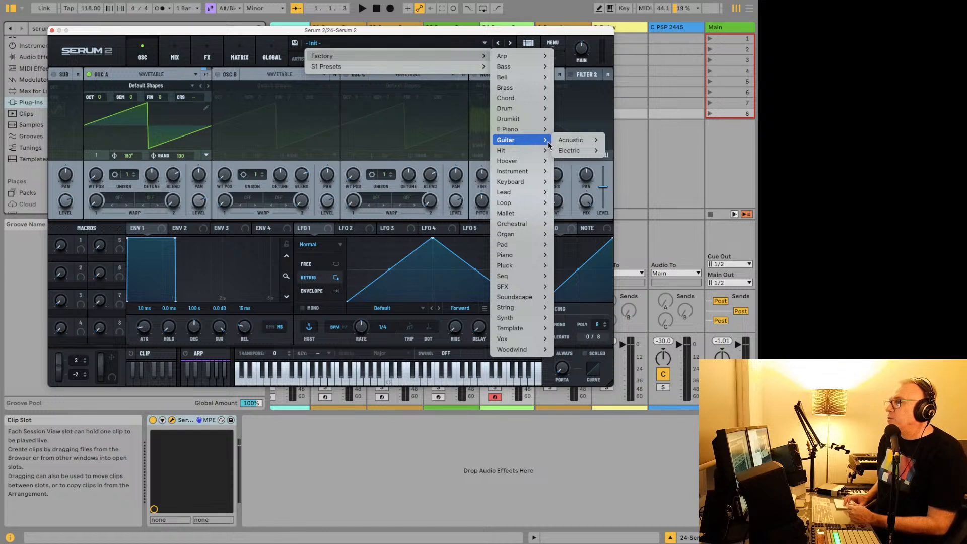
{"action": "mouse_move", "coordinate": [566, 149]}
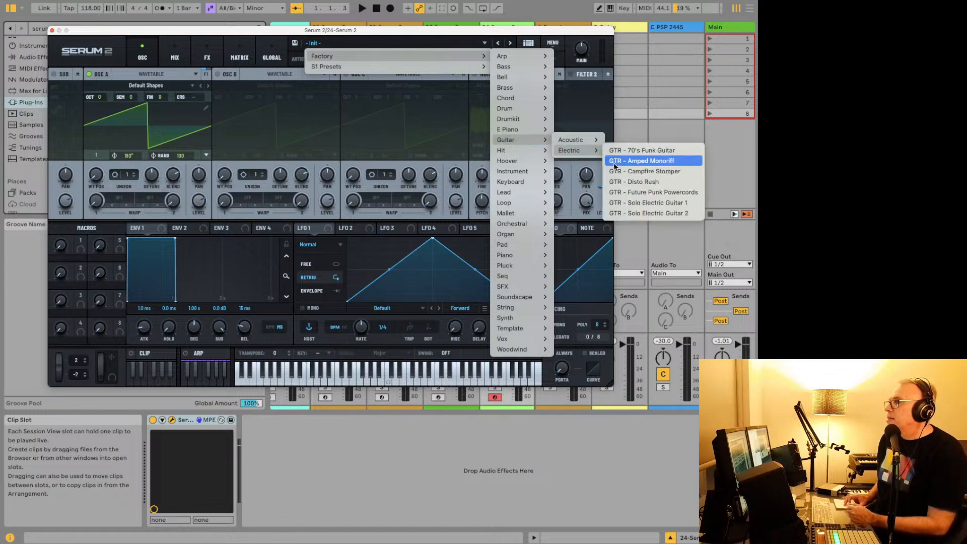
{"action": "left_click", "coordinate": [627, 172]}
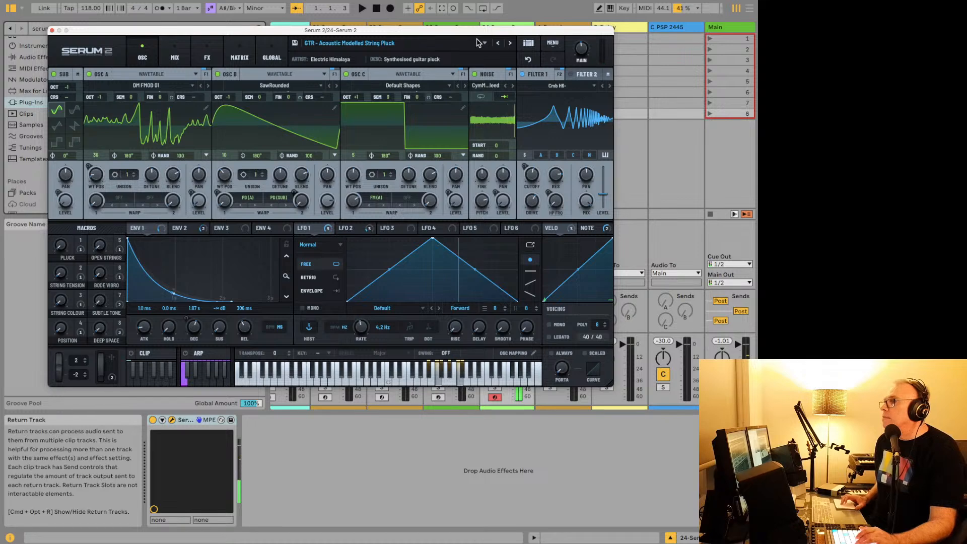
{"action": "left_click", "coordinate": [510, 43]}
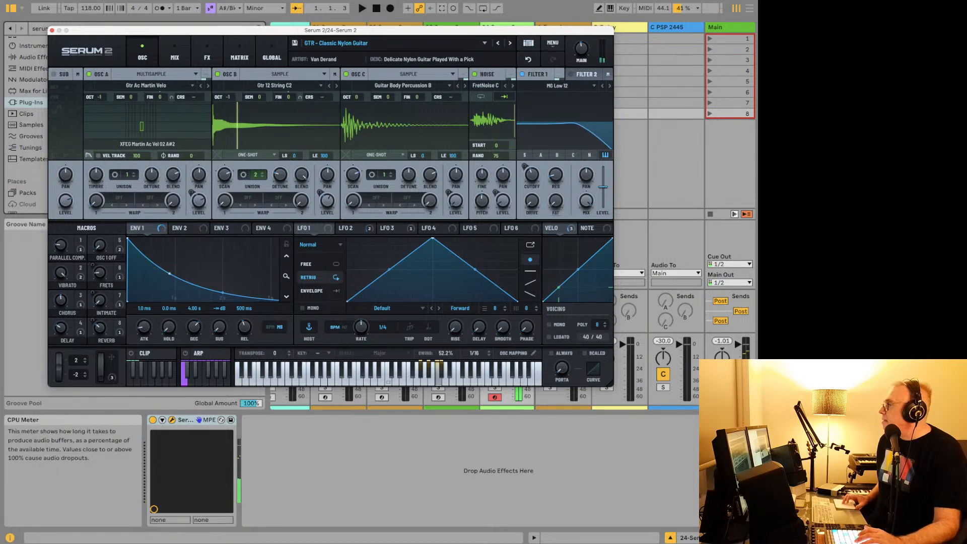
Play the set to audition the nylon guitar with the other Serum tracks, stop playback, and hide the plug-in window.
{"action": "key", "text": "super+alt+p"}
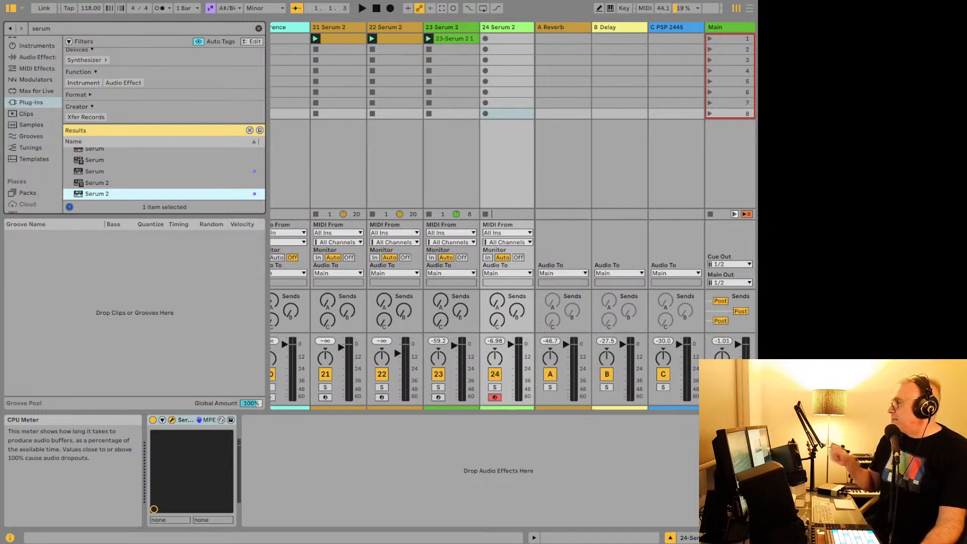
{"action": "key", "text": "space"}
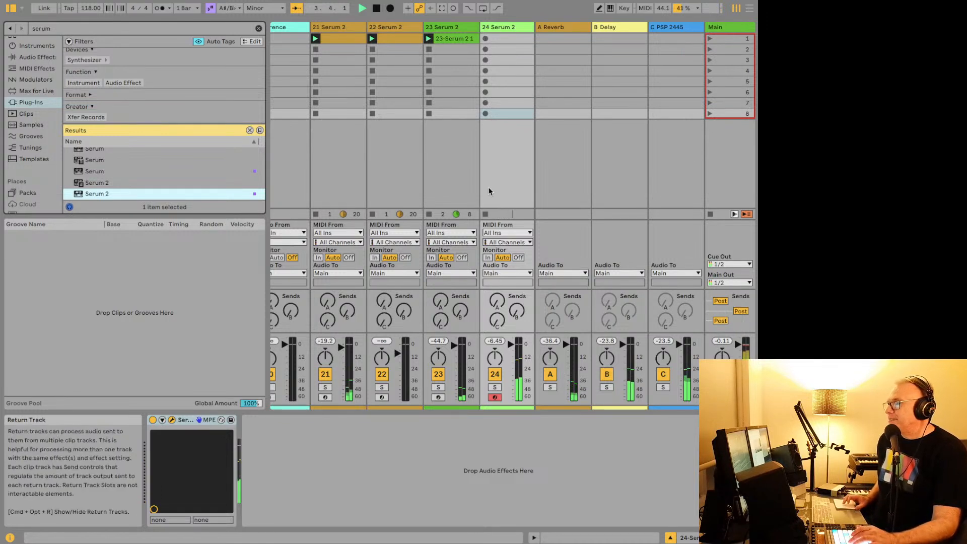
{"action": "left_click", "coordinate": [173, 419]}
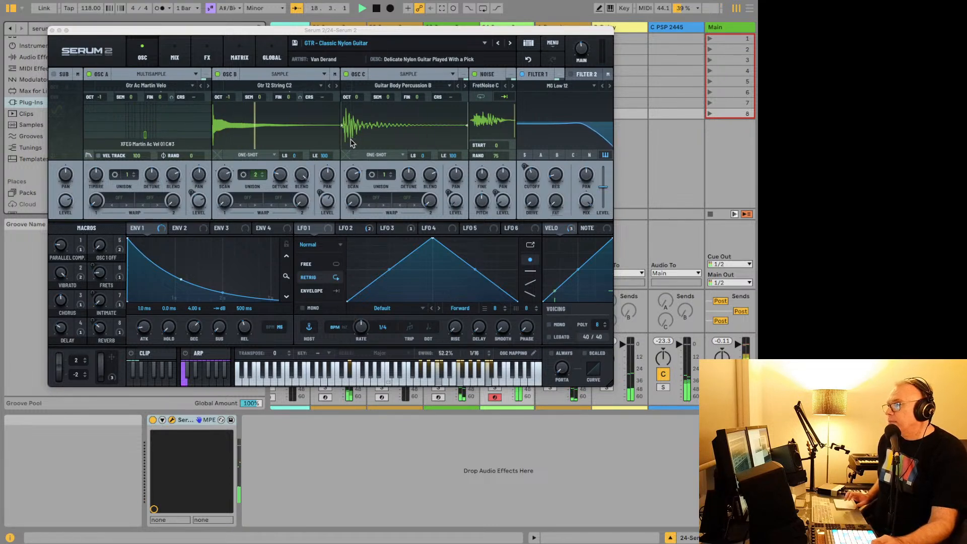
{"action": "key", "text": "space"}
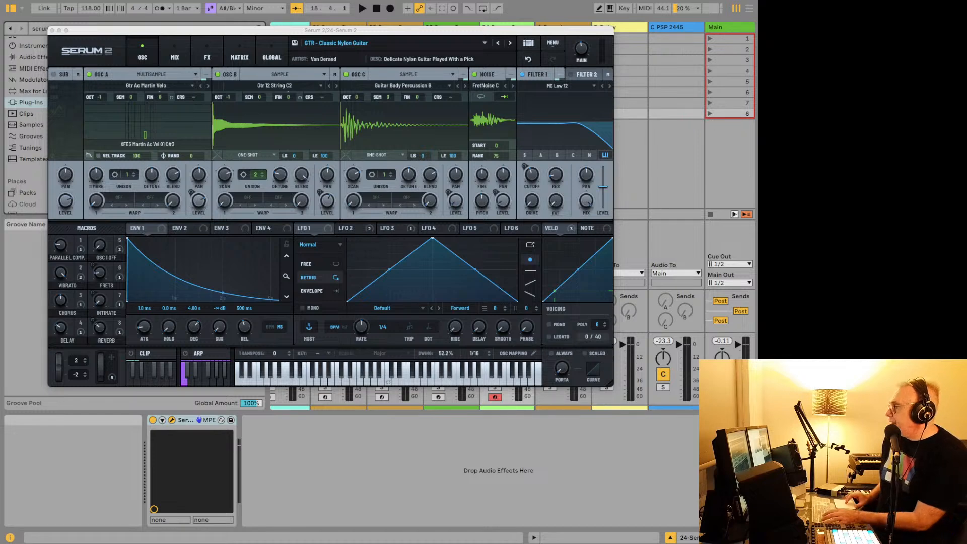
{"action": "key", "text": "super+alt+p"}
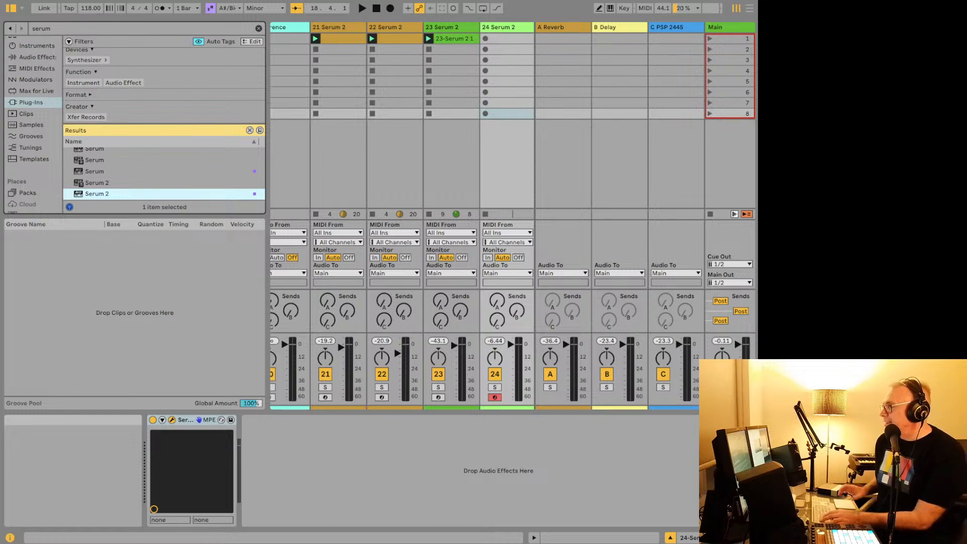
Reopen the Serum 2 window and switch LFO 1's rate from tempo-synced BPM to Hz.
{"action": "left_click", "coordinate": [171, 420]}
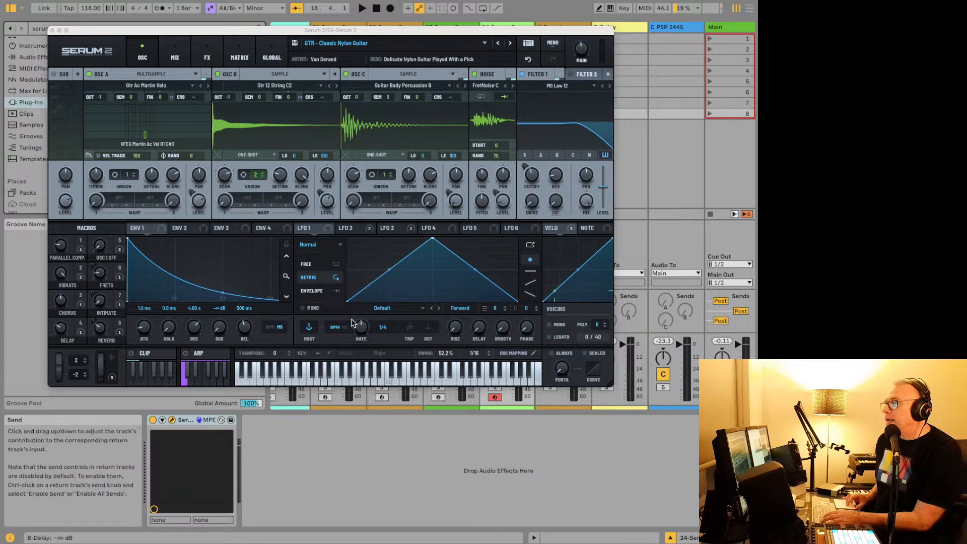
{"action": "left_click", "coordinate": [334, 328]}
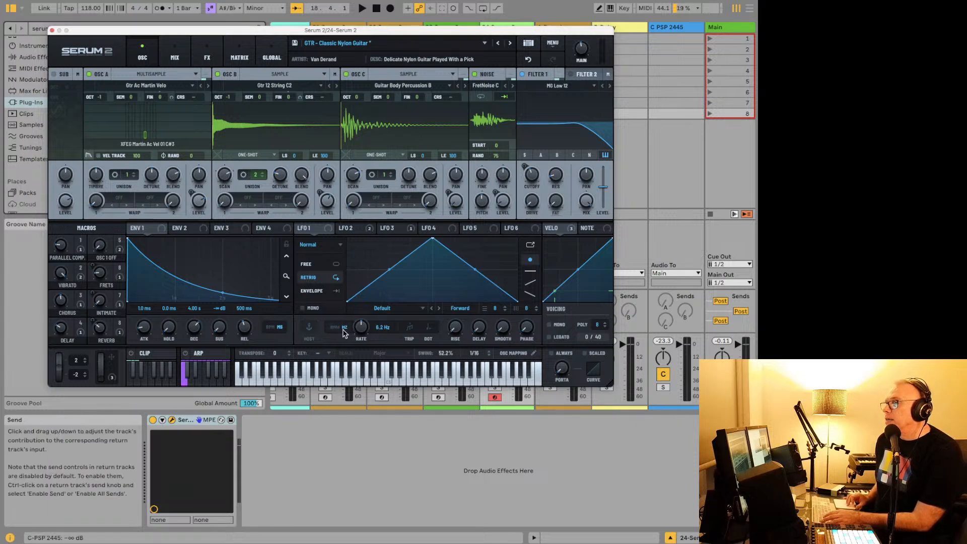
{"action": "left_click", "coordinate": [344, 328]}
{"action": "left_click", "coordinate": [347, 329]}
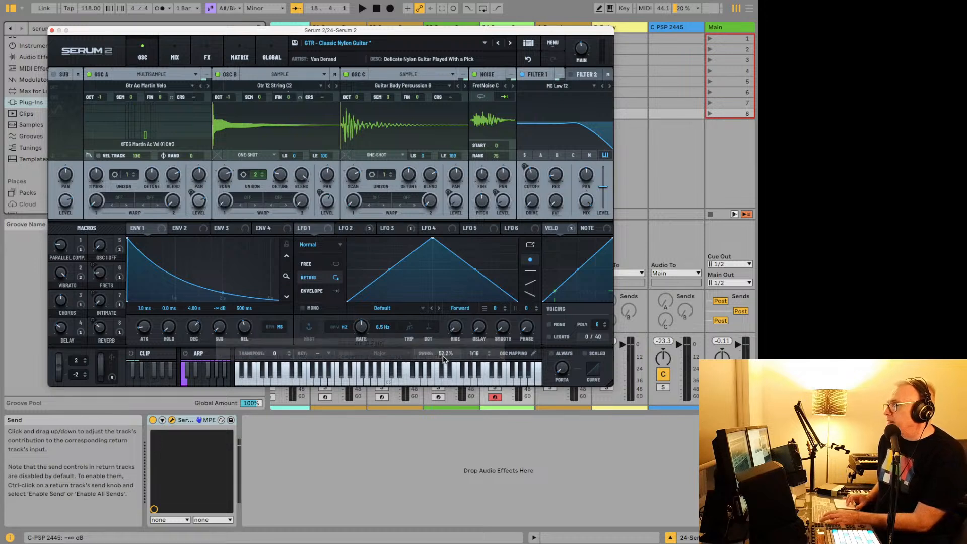
Find and open the Calculator app, and divide 60000 by the 118 BPM tempo to get the beat length in milliseconds.
{"action": "mouse_move", "coordinate": [278, 539]}
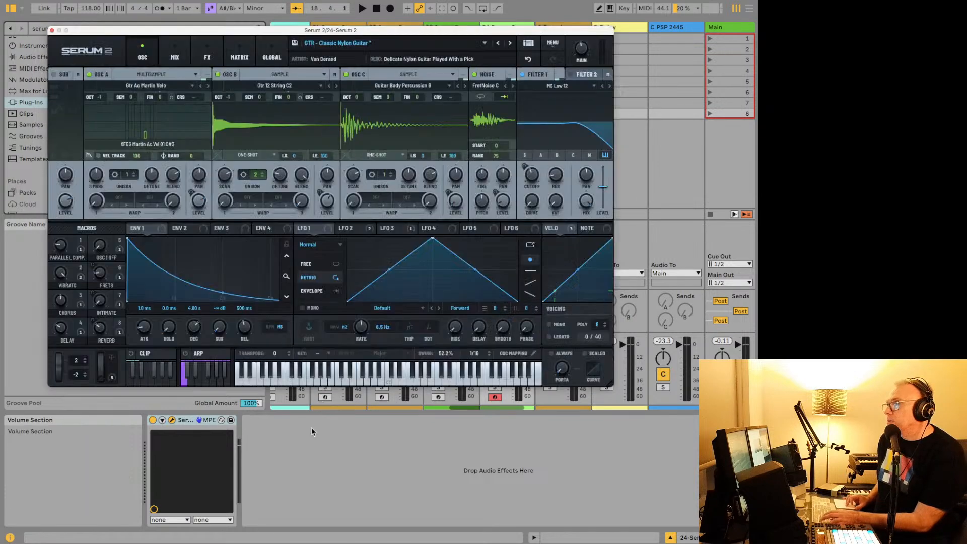
{"action": "mouse_move", "coordinate": [236, 542]}
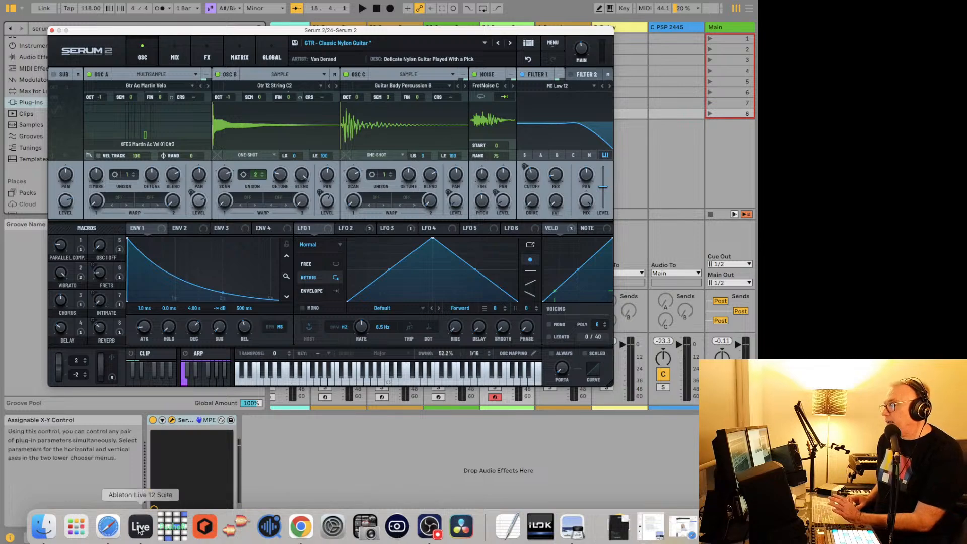
{"action": "left_click", "coordinate": [45, 526]}
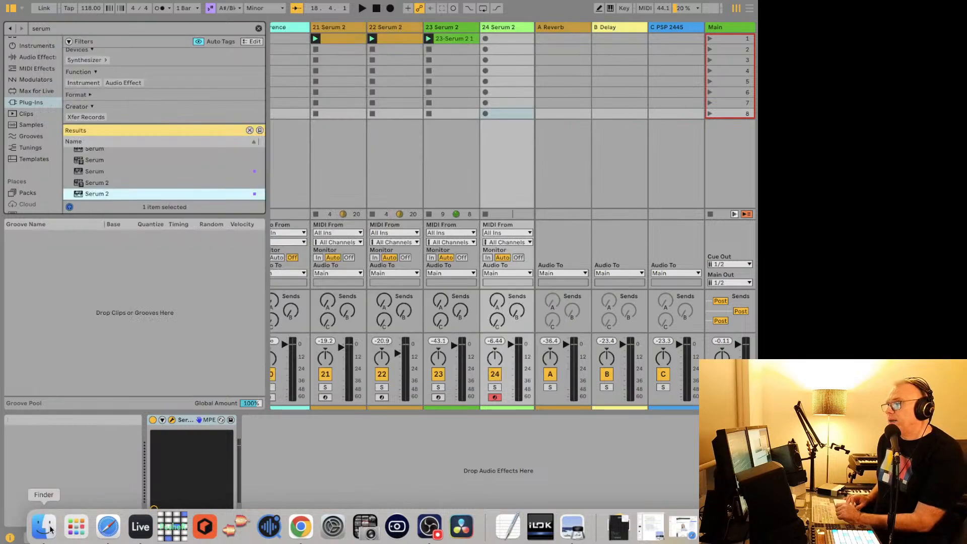
{"action": "left_click", "coordinate": [76, 527]}
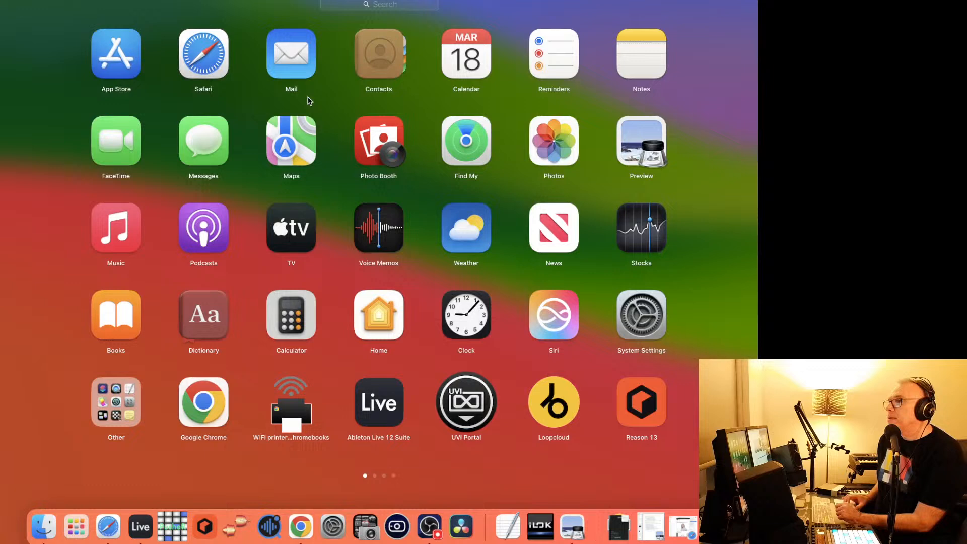
{"action": "left_click", "coordinate": [368, 7]}
{"action": "type", "text": "calcu"}
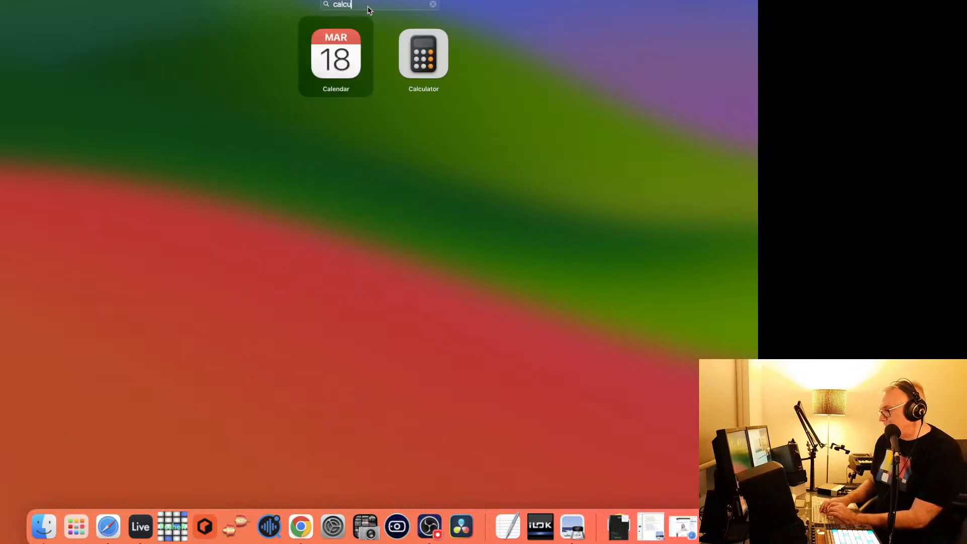
{"action": "key", "text": "Return"}
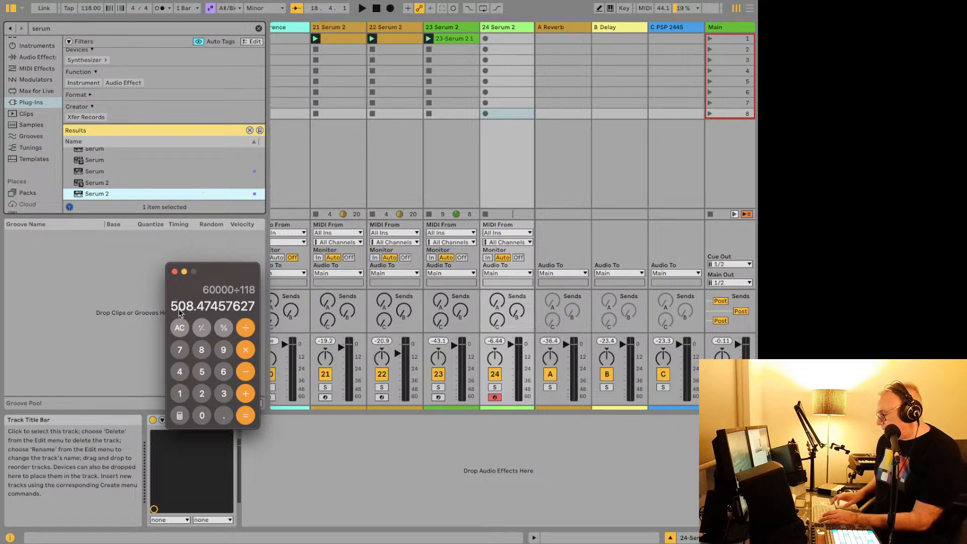
Divide the calculated beat length by 2.
{"action": "key", "text": "slash"}
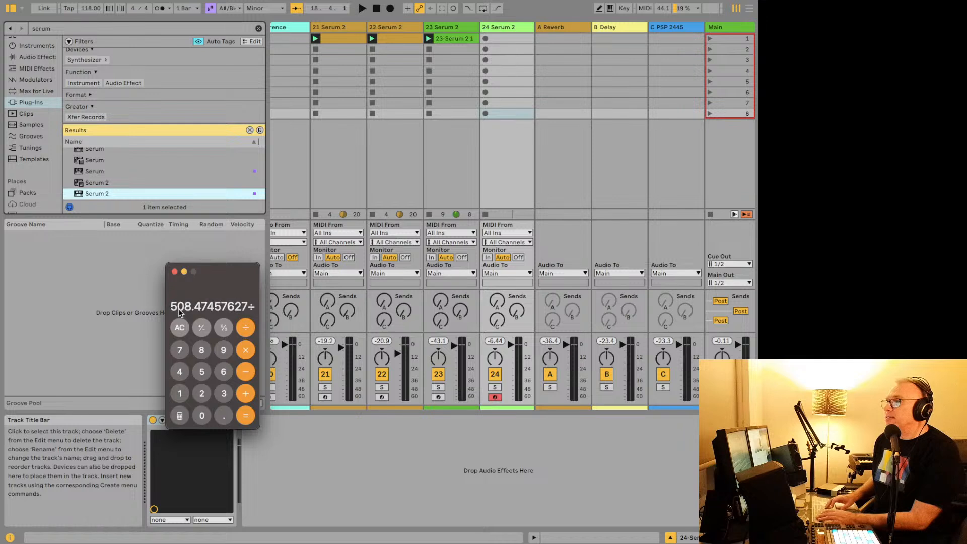
{"action": "type", "text": "2"}
{"action": "key", "text": "Return"}
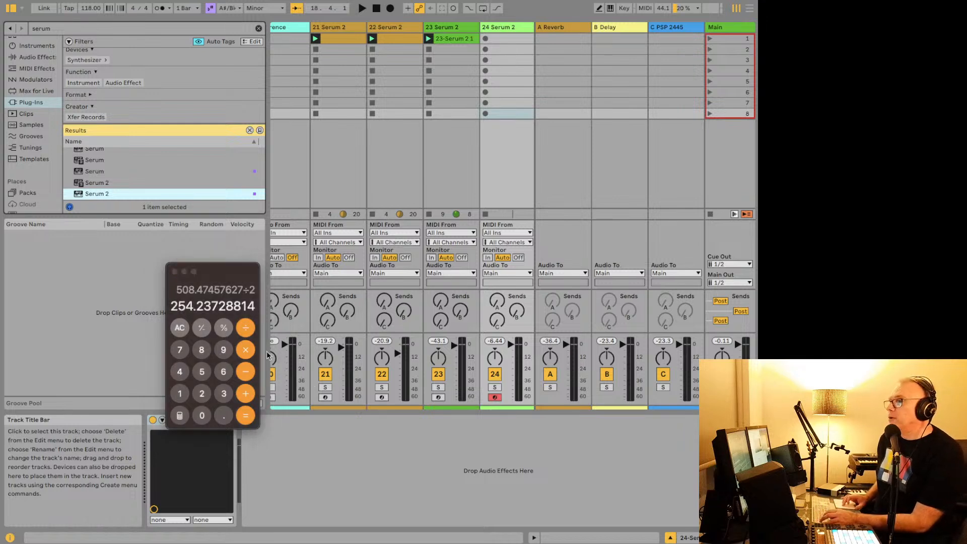
Return to Serum 2 in Ableton Live and raise LFO 1's rate to about 12.2 Hz.
{"action": "left_click", "coordinate": [301, 501]}
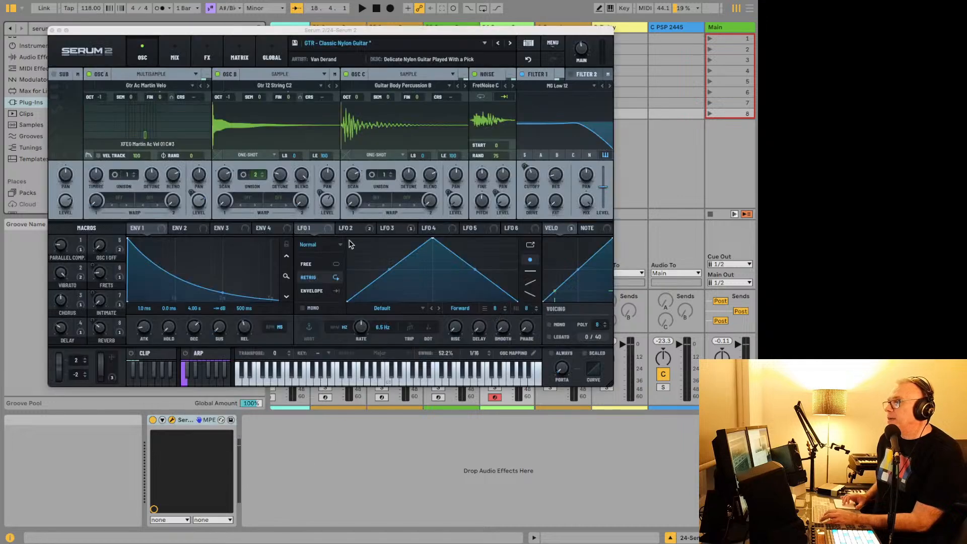
{"action": "left_click_drag", "start_coordinate": [383, 329], "coordinate": [377, 301]}
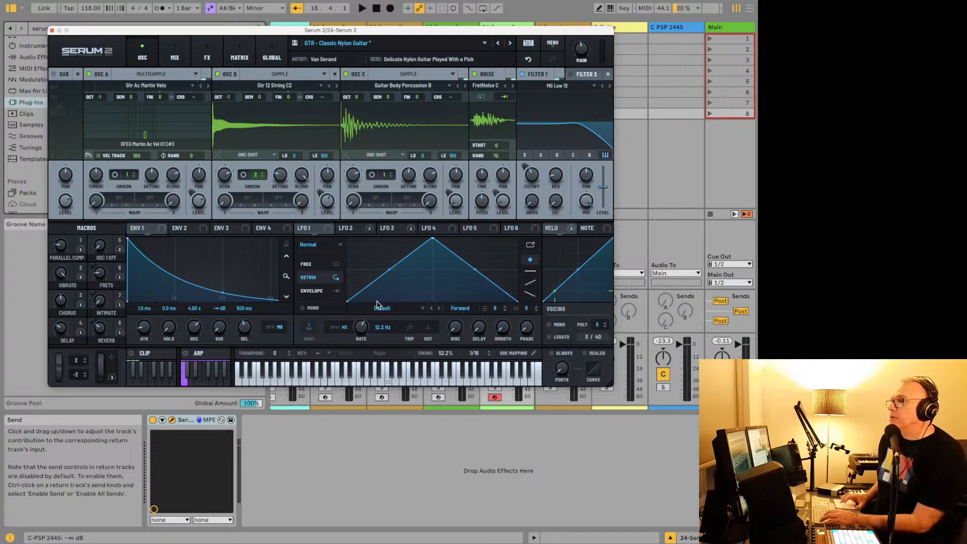
{"action": "key", "text": "space"}
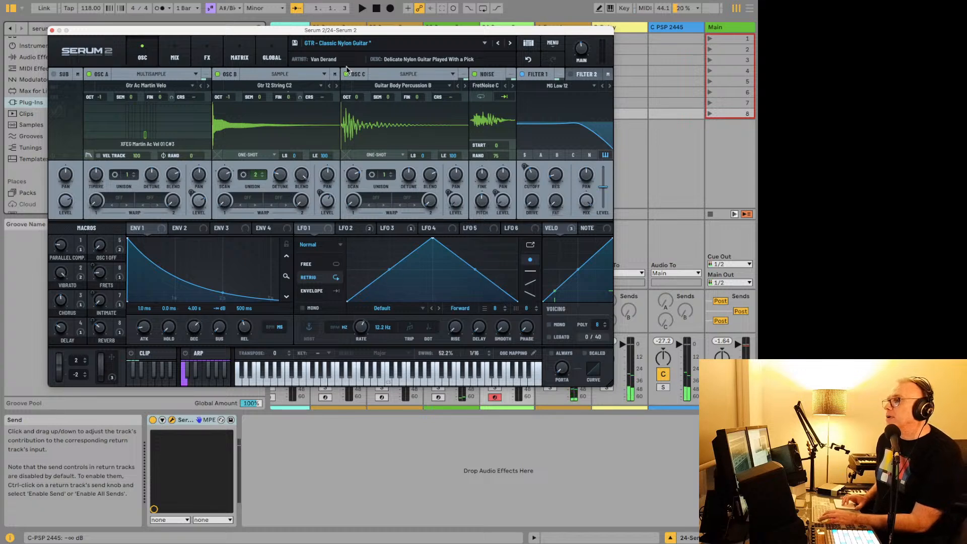
In Serum 2's effects, link the Delay's L and R times and turn off its BPM sync to use milliseconds.
{"action": "left_click", "coordinate": [203, 61]}
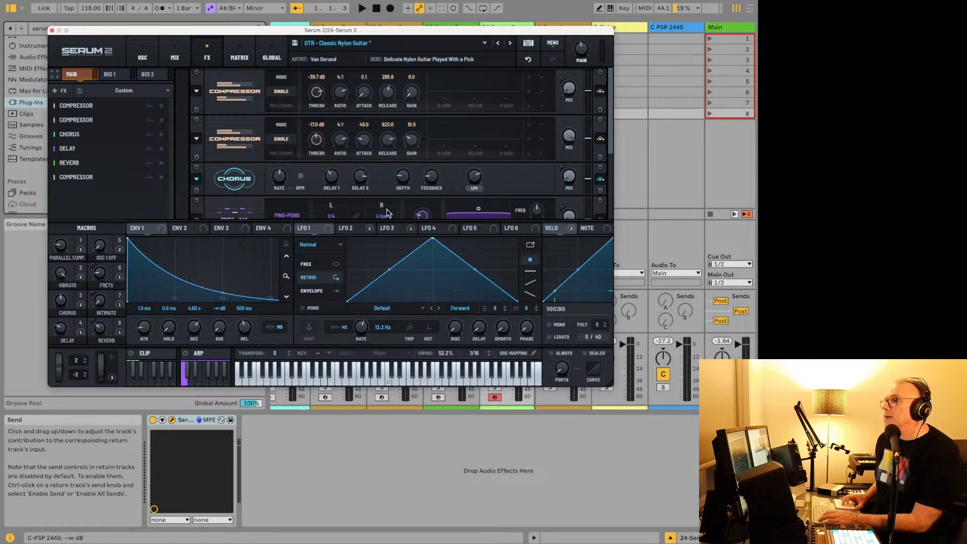
{"action": "scroll", "coordinate": [482, 196], "scroll_direction": "down", "scroll_amount": 1}
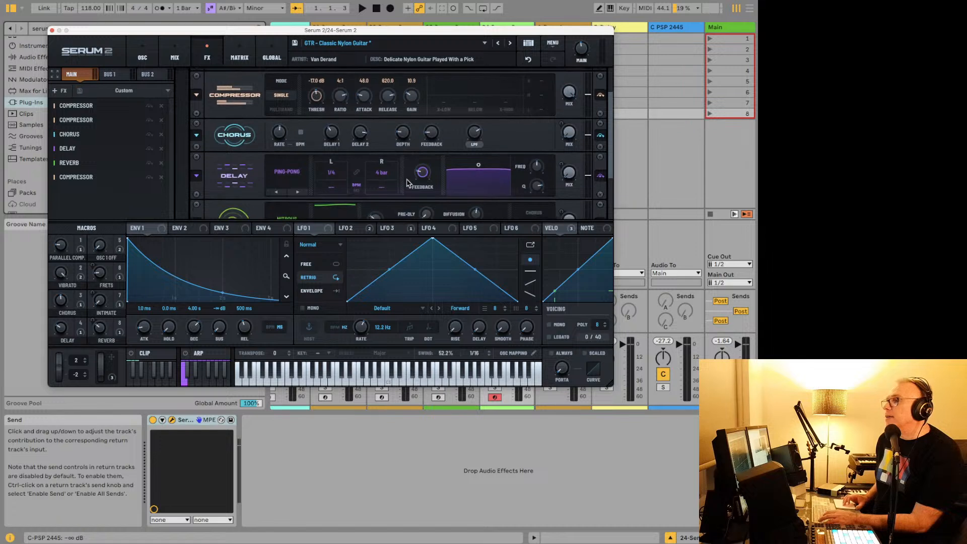
{"action": "left_click", "coordinate": [355, 173]}
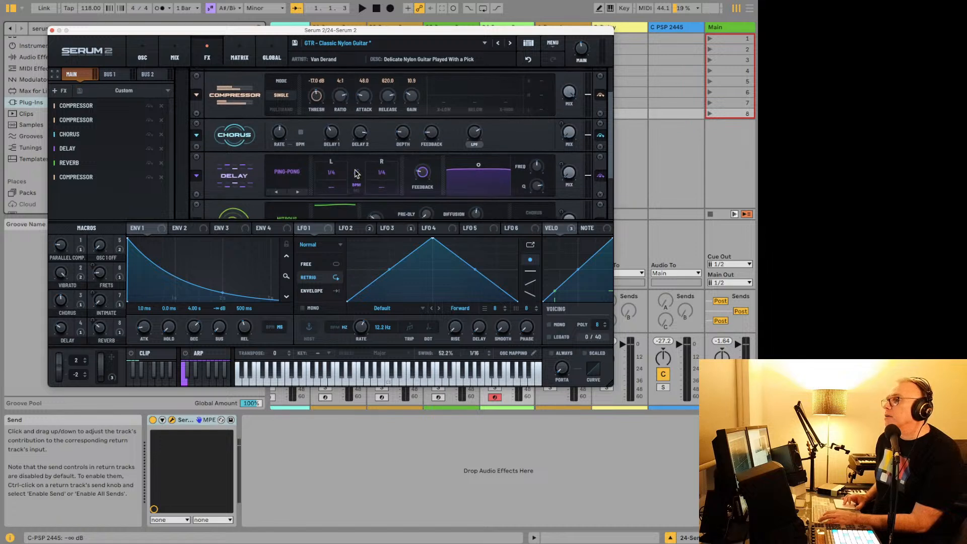
{"action": "left_click", "coordinate": [357, 186]}
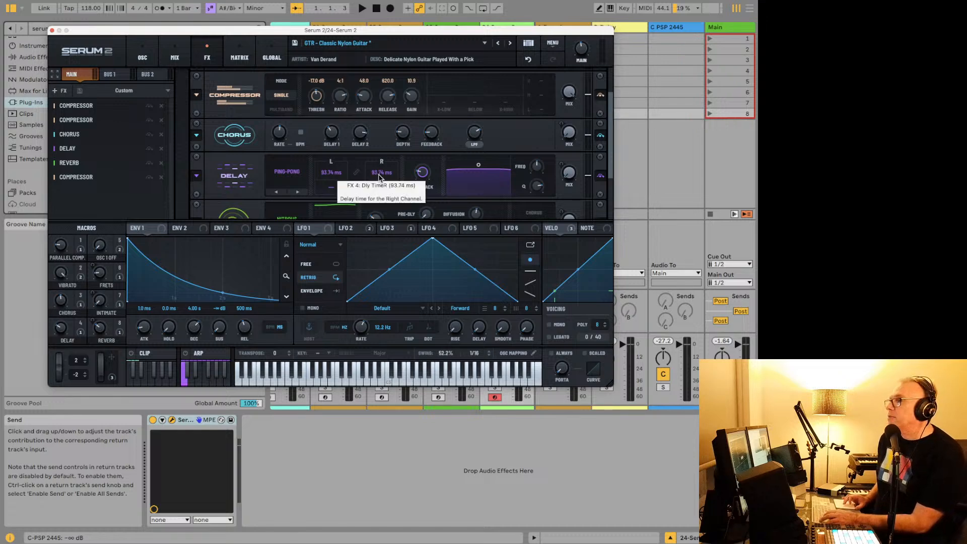
Raise the right-channel time of the Delay effect to about 254.7 ms.
{"action": "key", "text": "super+Tab"}
{"action": "key", "text": "super+Tab"}
{"action": "key", "text": "super+Tab"}
{"action": "key", "text": "super+Tab"}
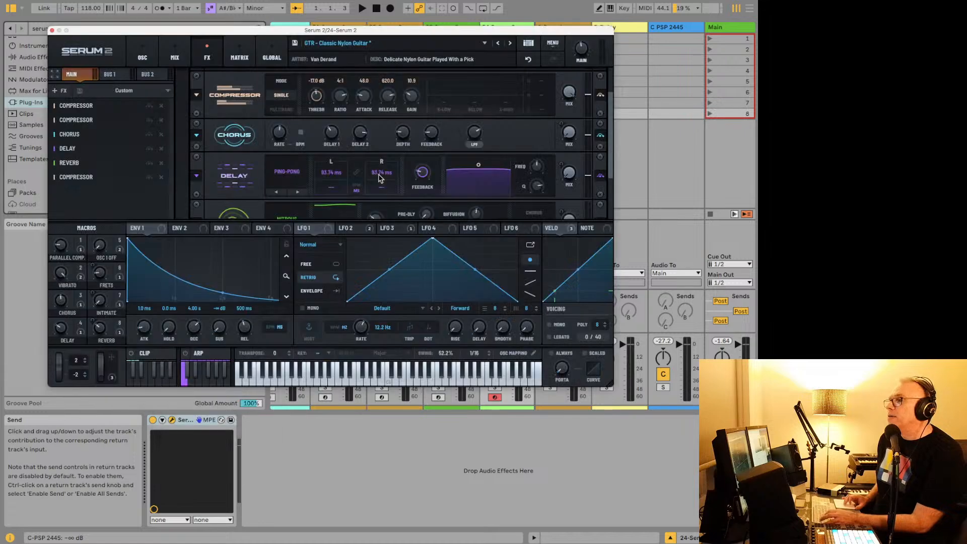
{"action": "left_click_drag", "start_coordinate": [379, 178], "coordinate": [379, 151]}
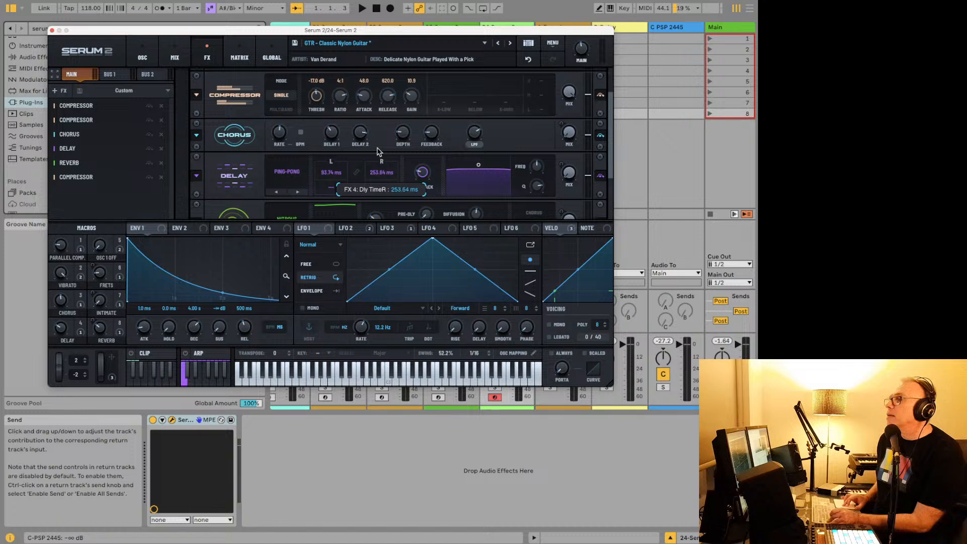
{"action": "left_click_drag", "start_coordinate": [379, 151], "coordinate": [380, 152]}
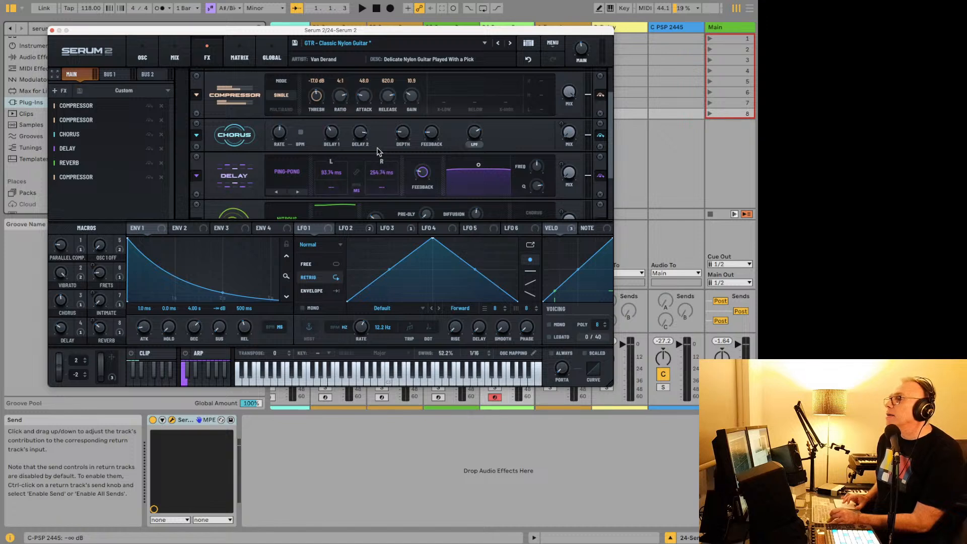
Start playback of the set and solo track 23.
{"action": "key", "text": "space"}
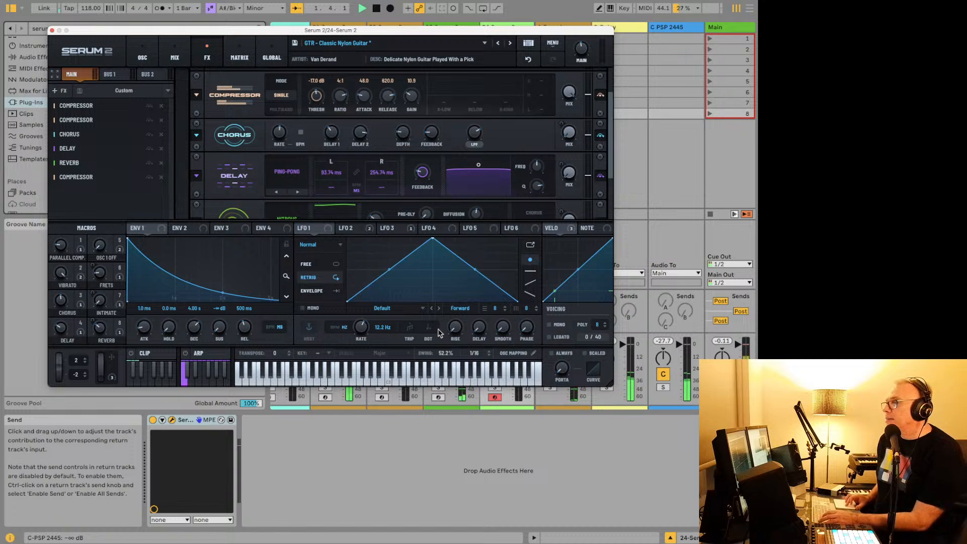
{"action": "left_click", "coordinate": [439, 390]}
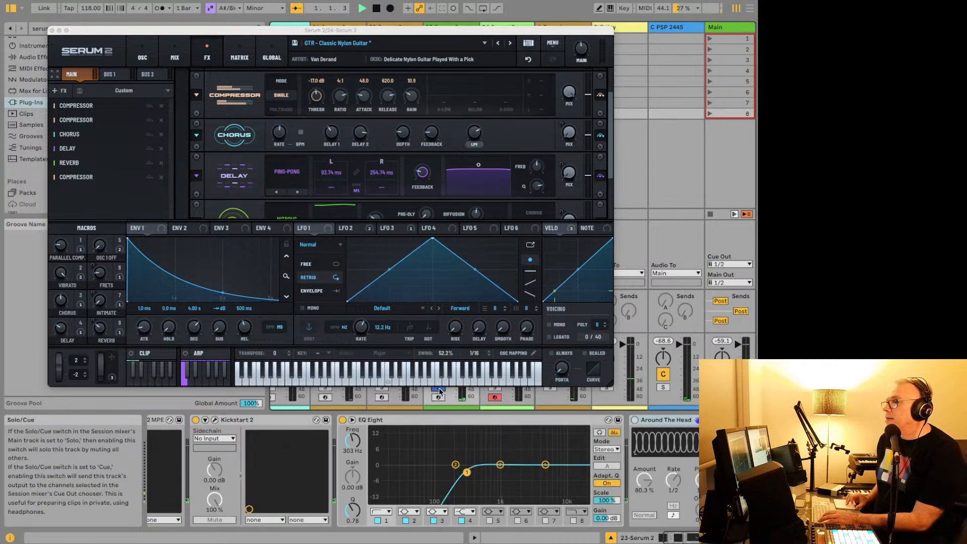
Return the Delay to BPM sync with both channel times at 1/4, and close the nylon guitar's Serum 2 window.
{"action": "left_click", "coordinate": [355, 188]}
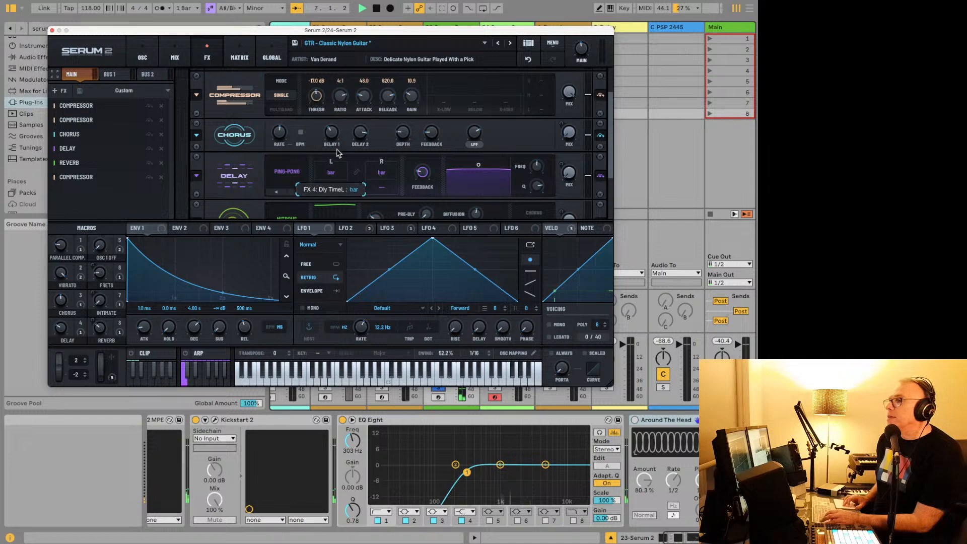
{"action": "key", "text": "super+z"}
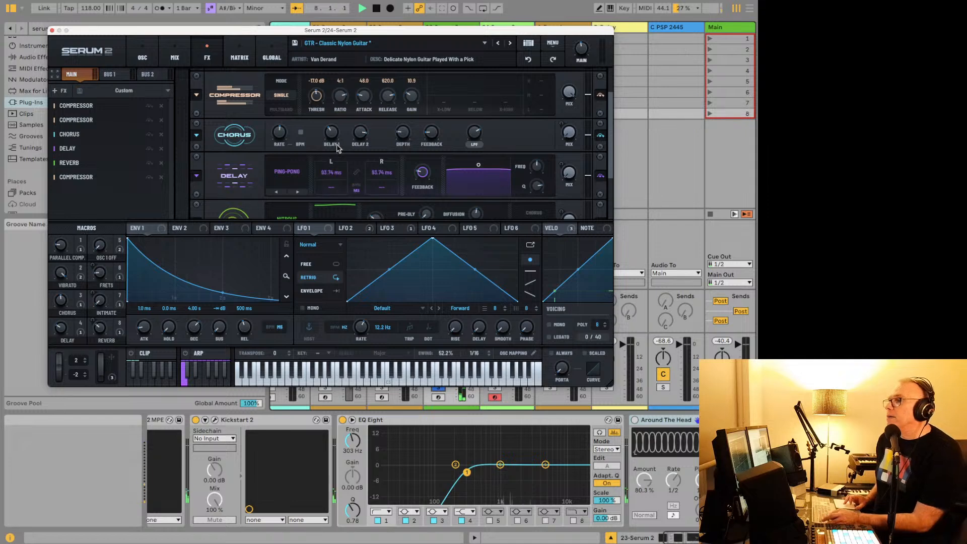
{"action": "key", "text": "super+shift+z"}
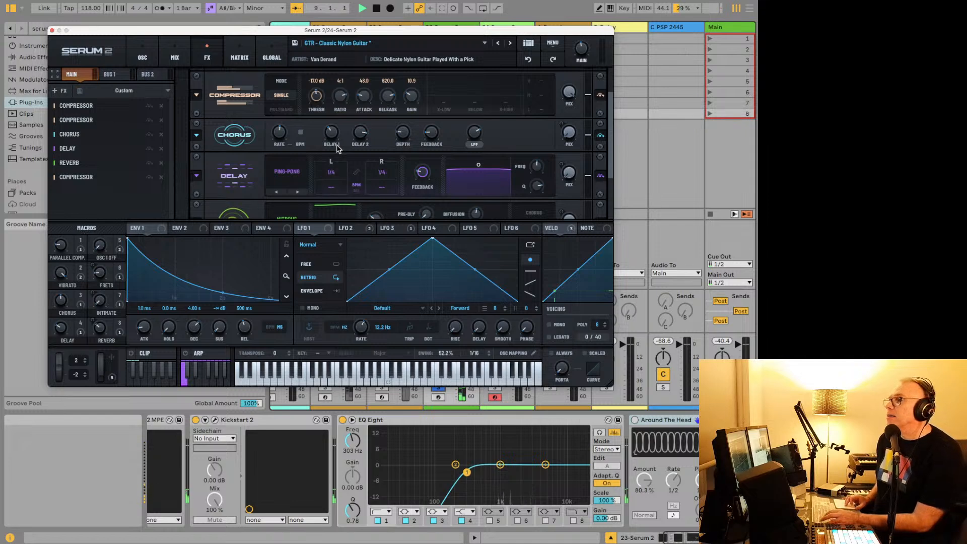
{"action": "right_click", "coordinate": [336, 171]}
{"action": "key", "text": "Escape"}
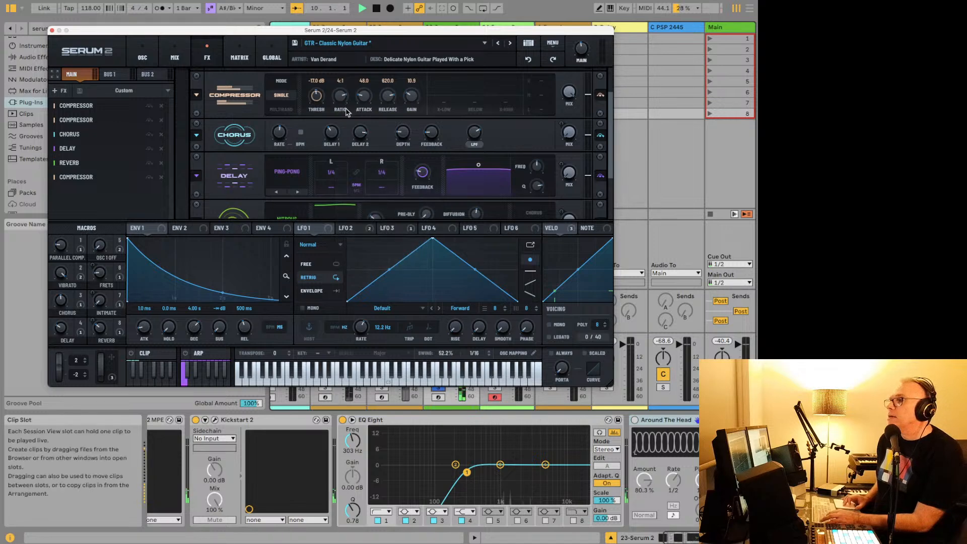
{"action": "scroll", "coordinate": [258, 183], "scroll_direction": "down", "scroll_amount": 5}
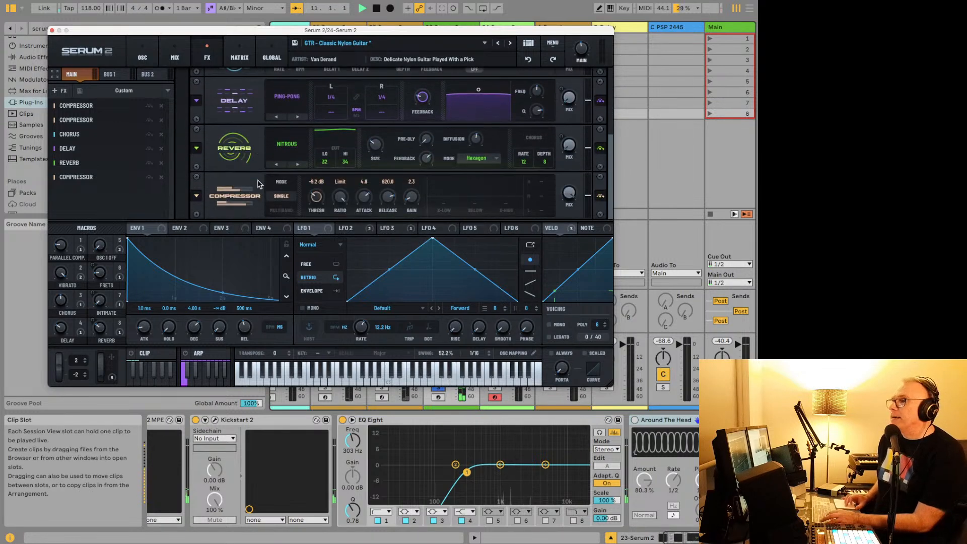
{"action": "scroll", "coordinate": [272, 159], "scroll_direction": "up", "scroll_amount": 1}
{"action": "scroll", "coordinate": [272, 159], "scroll_direction": "down", "scroll_amount": 1}
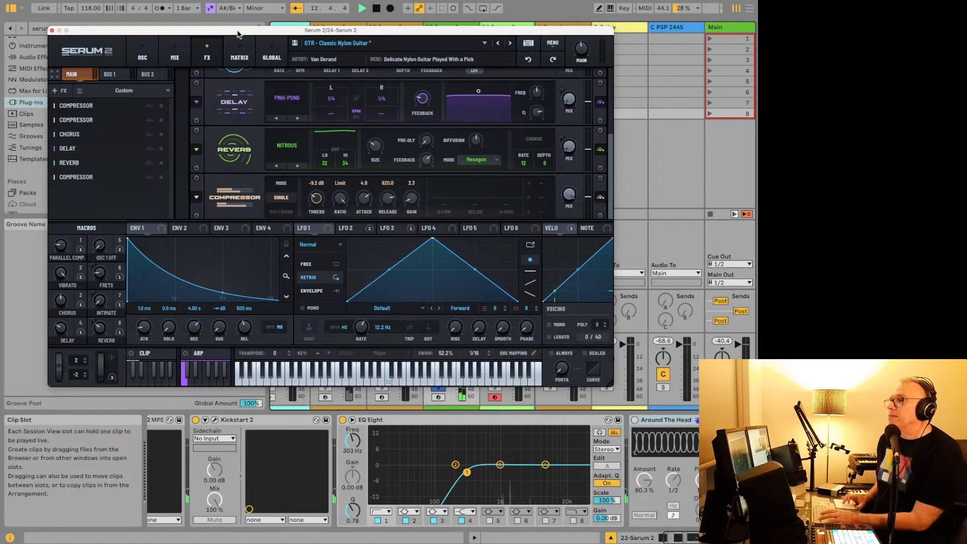
{"action": "left_click", "coordinate": [51, 31]}
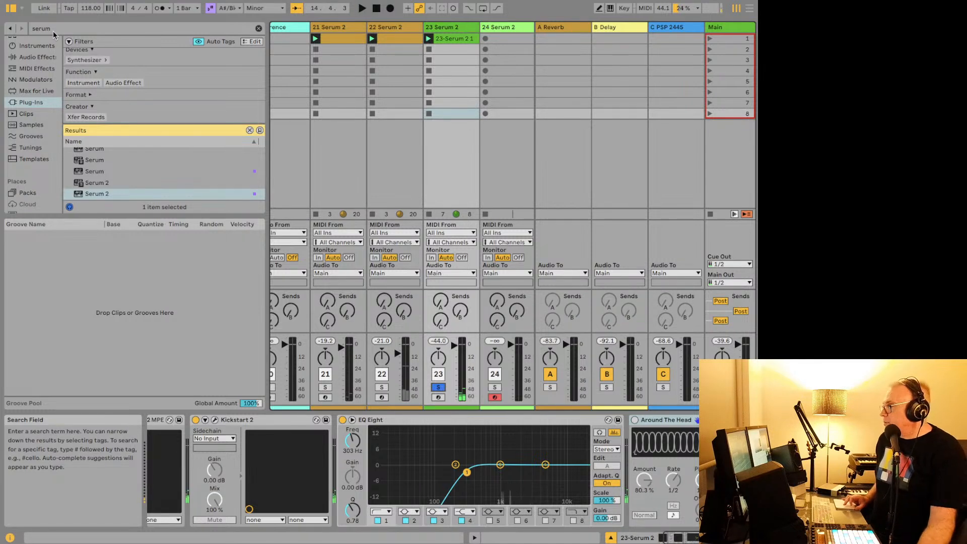
Play back the soloed track 23 and turn its solo off.
{"action": "key", "text": "space"}
{"action": "key", "text": "space"}
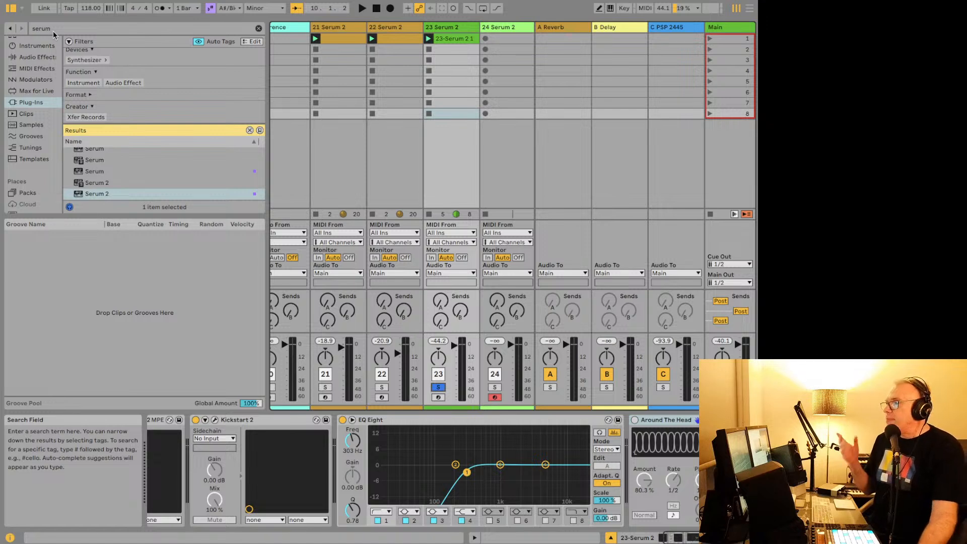
{"action": "key", "text": "space"}
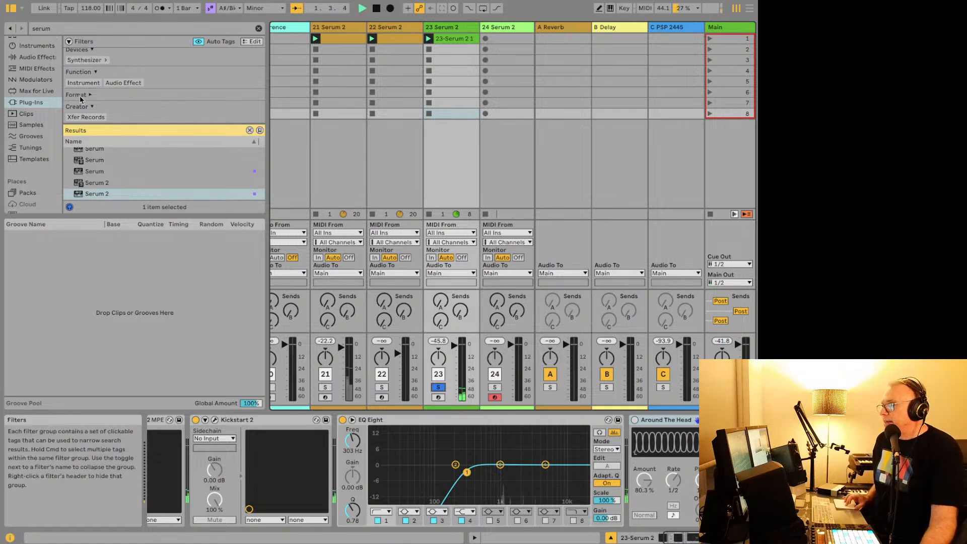
{"action": "left_click", "coordinate": [438, 387]}
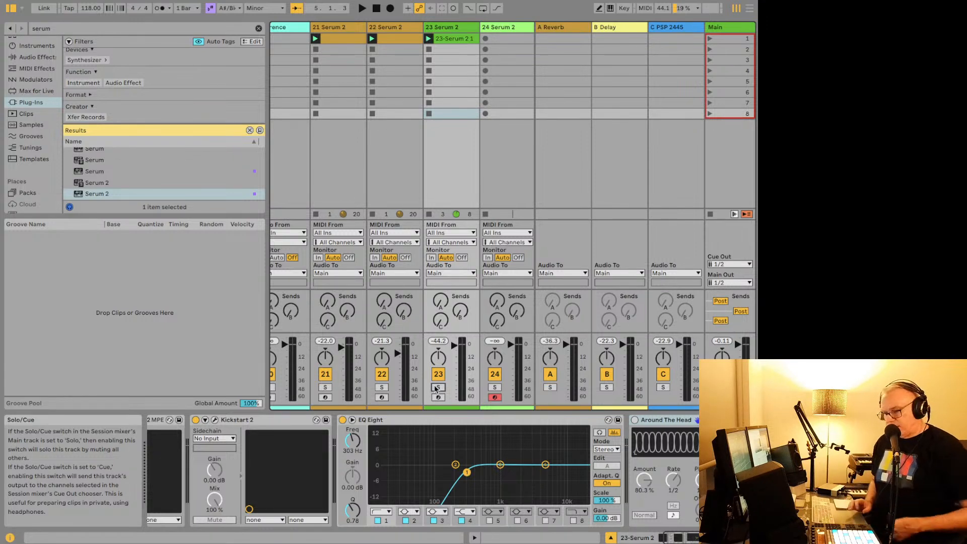
Arm track 23 and open its Serum 2 plug-in window with the Analog Crispy Cotton lead.
{"action": "key", "text": "Right"}
{"action": "key", "text": "Left"}
{"action": "key", "text": "Left"}
{"action": "key", "text": "Right"}
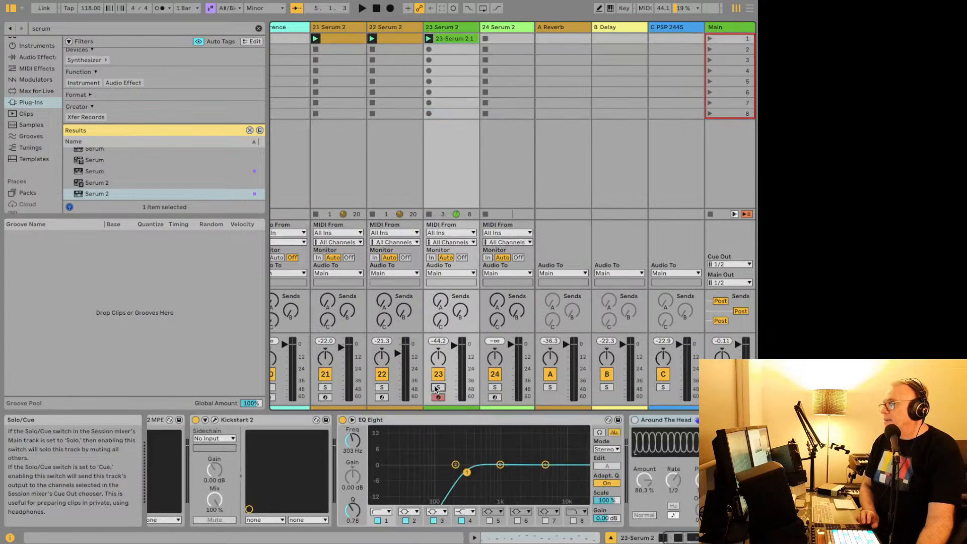
{"action": "scroll", "coordinate": [225, 490], "scroll_direction": "left", "scroll_amount": 3}
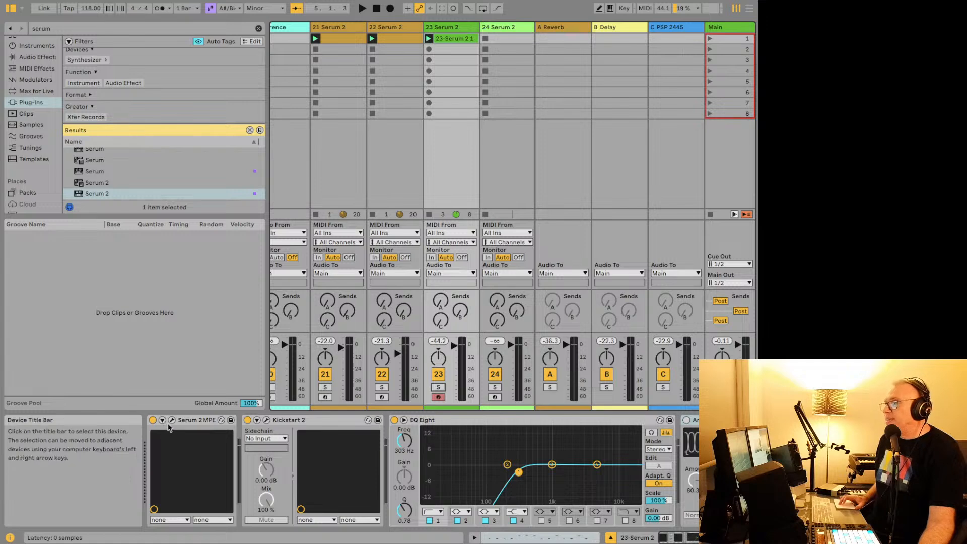
{"action": "left_click", "coordinate": [171, 420]}
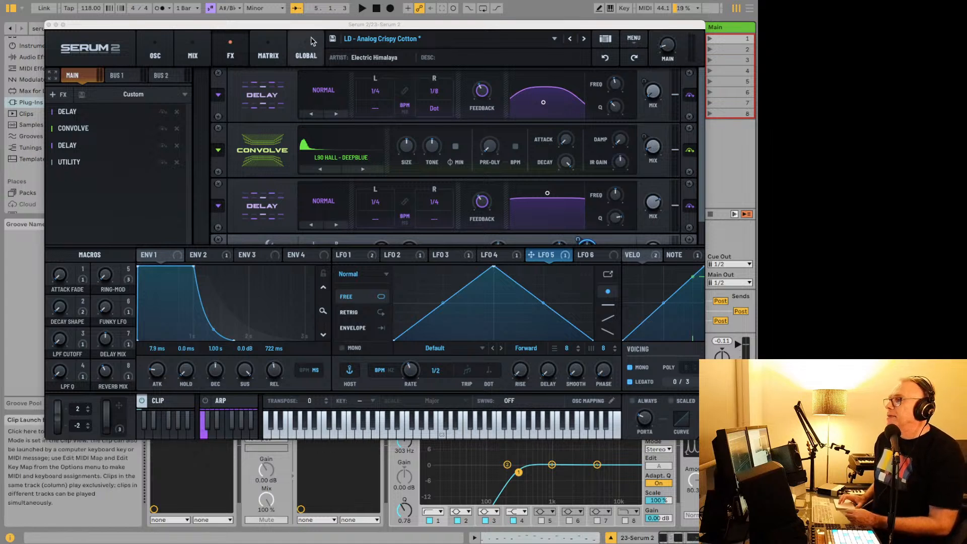
{"action": "left_click_drag", "start_coordinate": [308, 25], "coordinate": [292, 26]}
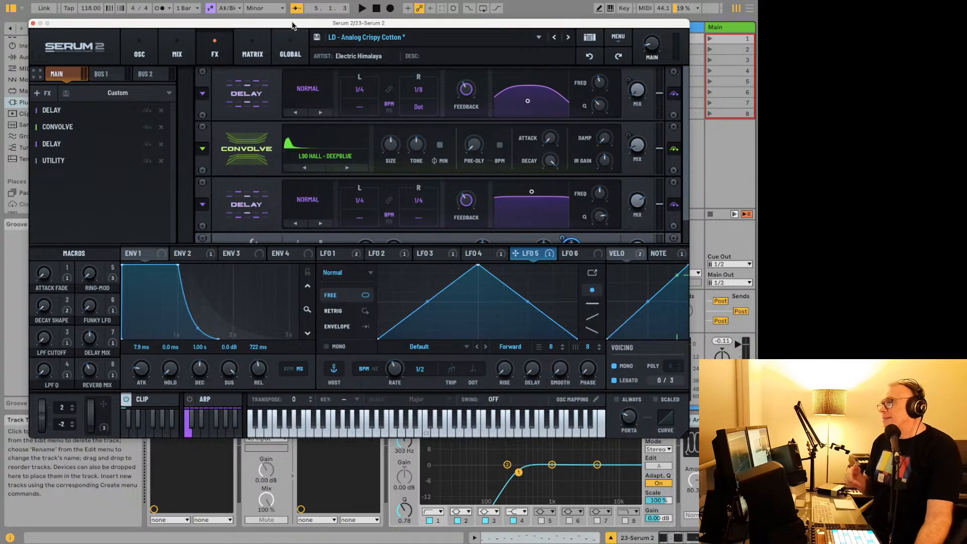
Play the set to listen to the Analog Crispy Cotton lead on track 23.
{"action": "key", "text": "space"}
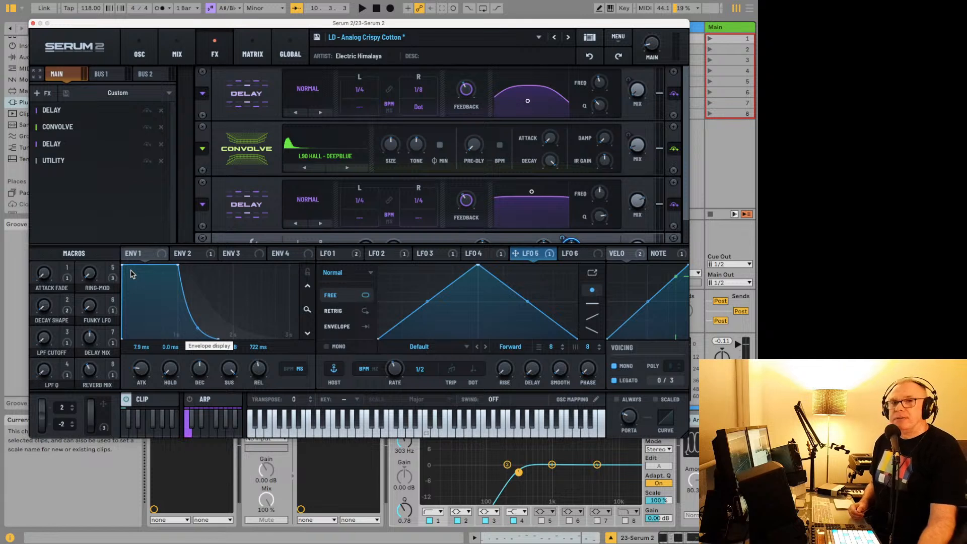
{"action": "key", "text": "space"}
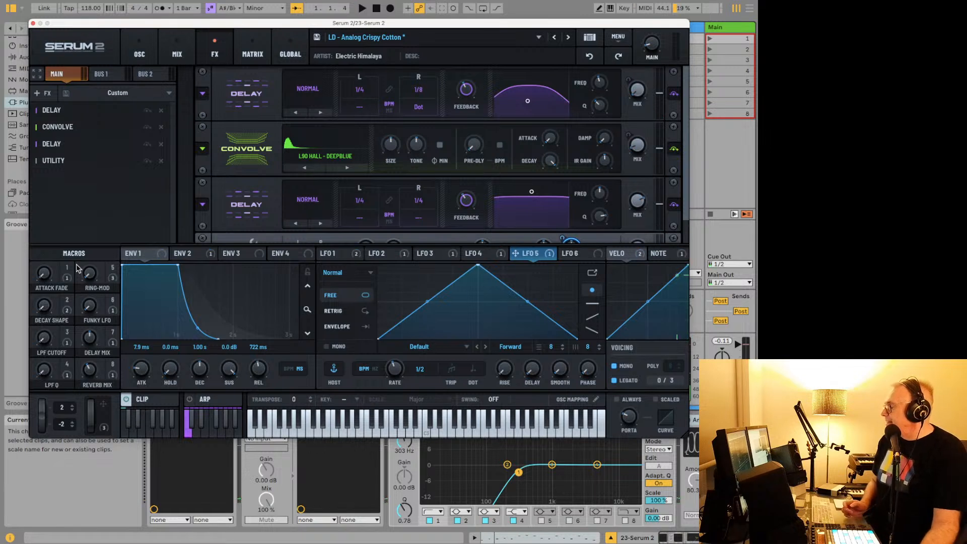
{"action": "key", "text": "space"}
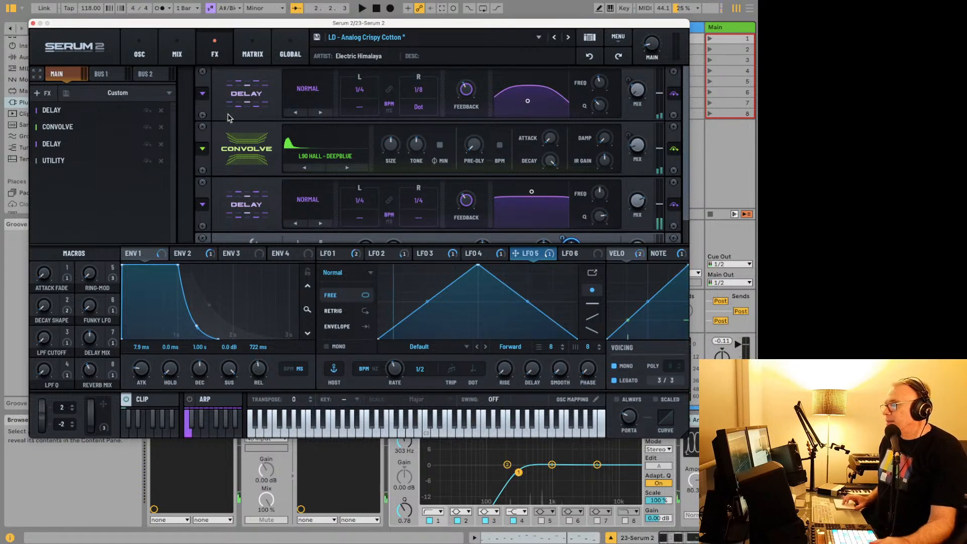
Close the lead's plug-in window and lower track 24's volume to about -13.4 dB during playback.
{"action": "left_click", "coordinate": [33, 24]}
{"action": "key", "text": "Right"}
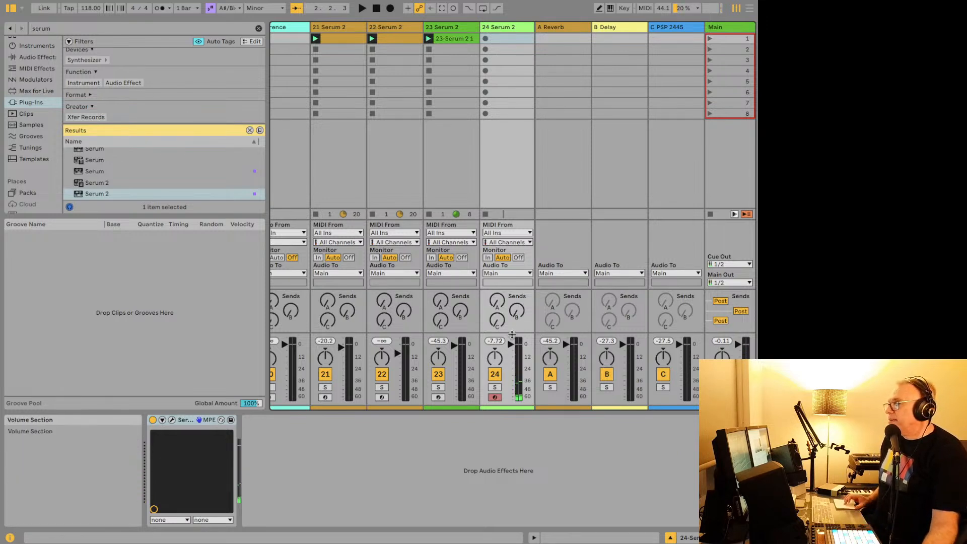
{"action": "key", "text": "space"}
{"action": "left_click_drag", "start_coordinate": [513, 347], "coordinate": [510, 360]}
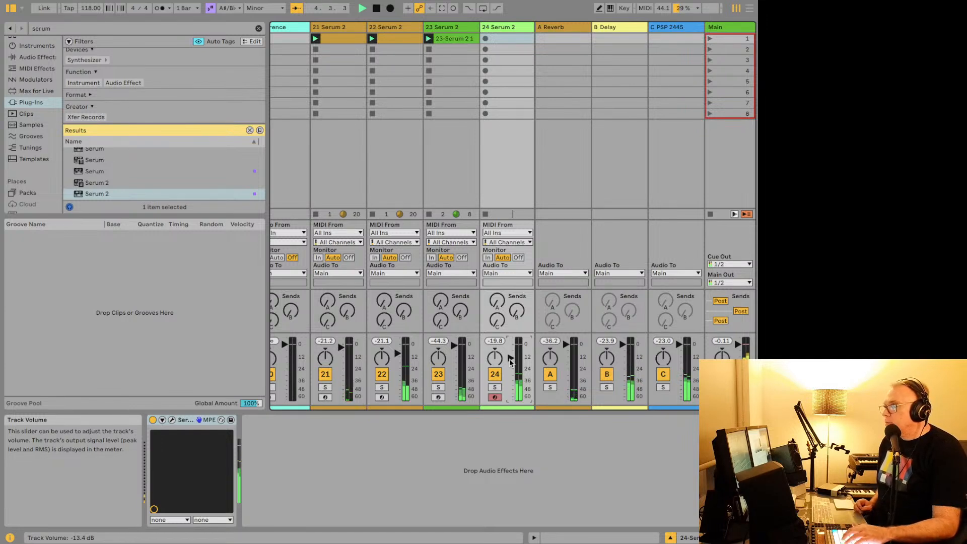
{"action": "key", "text": "space"}
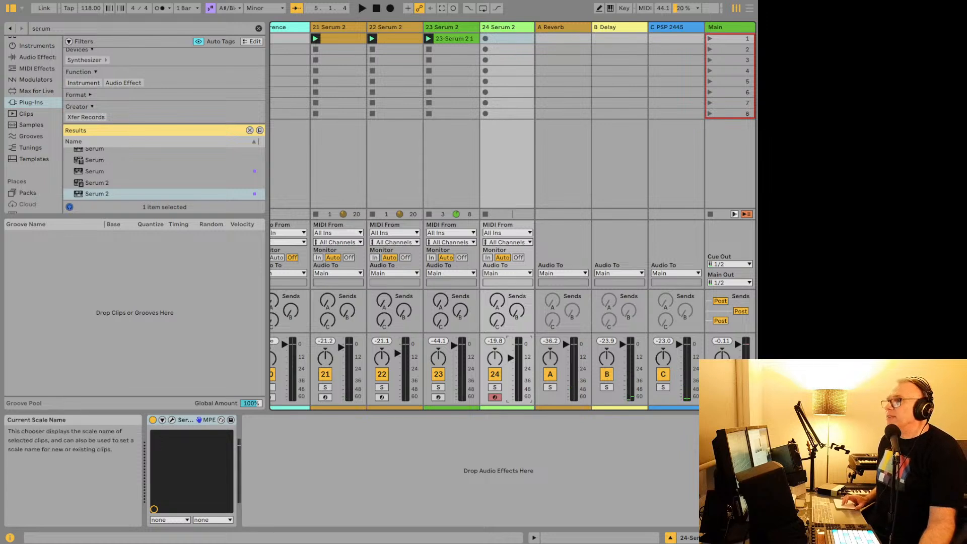
Insert a new MIDI track after track 24 and load a Serum 2 instrument on it.
{"action": "left_click", "coordinate": [95, 0]}
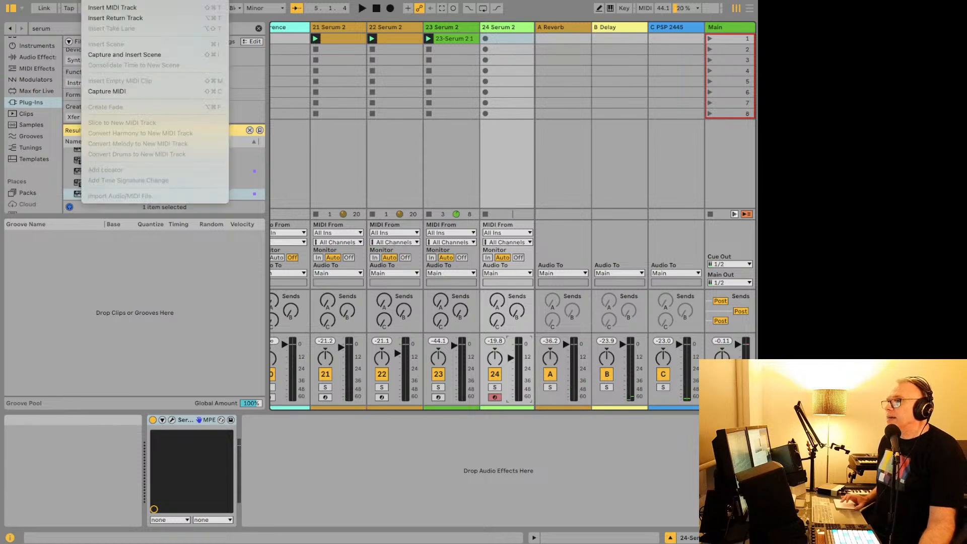
{"action": "left_click", "coordinate": [96, 9]}
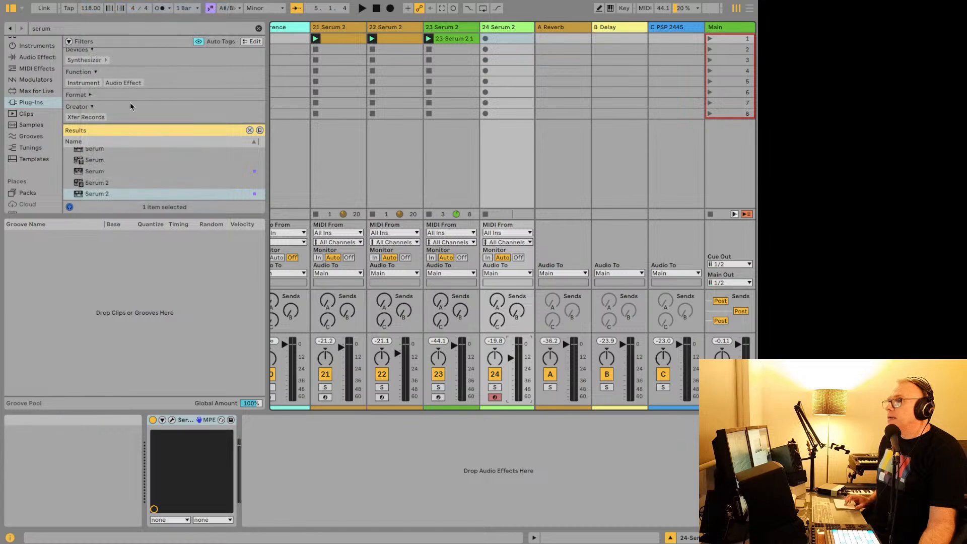
{"action": "left_click", "coordinate": [104, 196]}
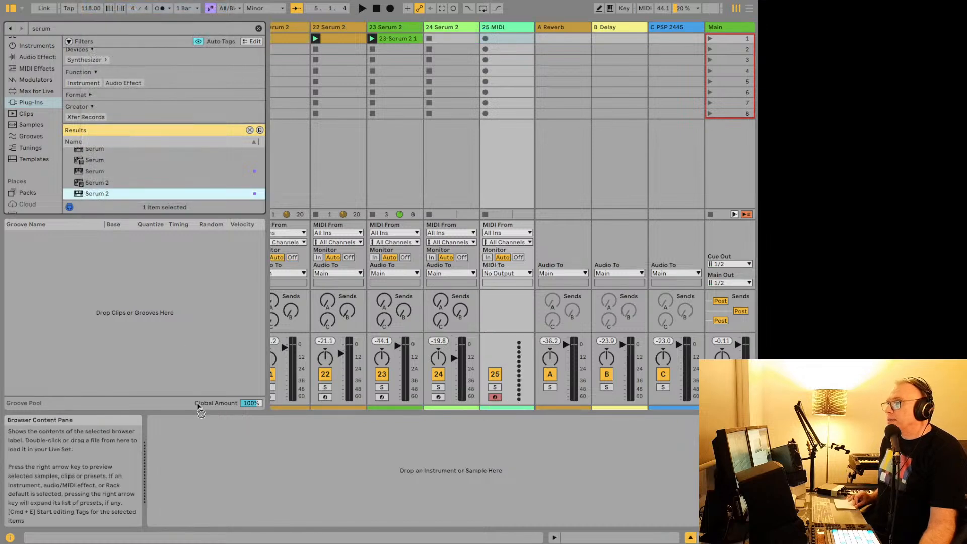
{"action": "left_click_drag", "start_coordinate": [200, 392], "coordinate": [195, 423]}
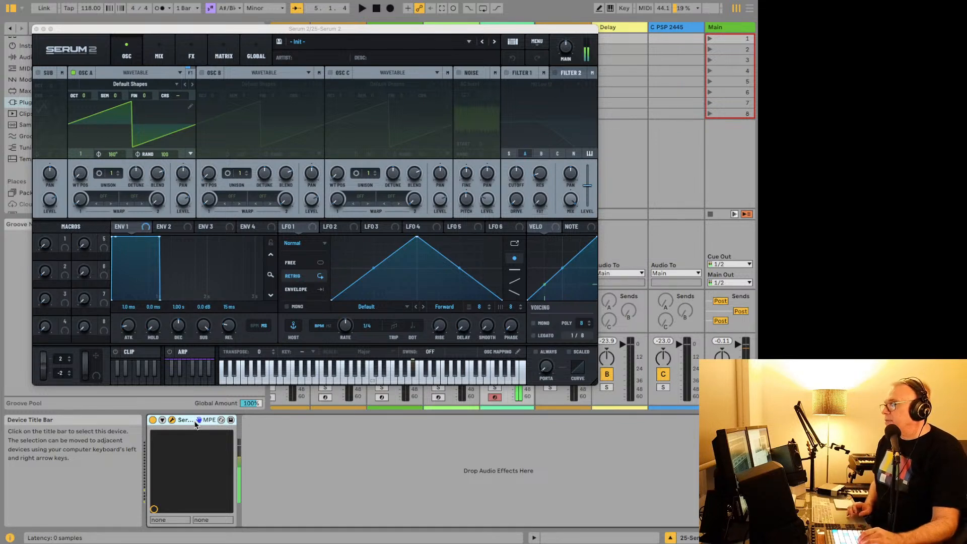
Load the factory E Piano preset EP - Ballad FM EP in the new Serum 2.
{"action": "left_click", "coordinate": [325, 42]}
{"action": "mouse_move", "coordinate": [325, 54]}
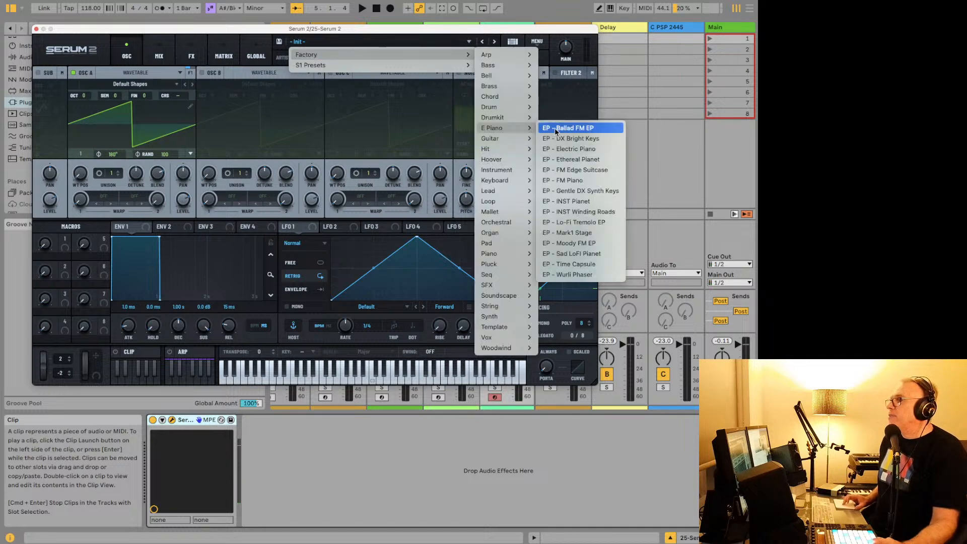
{"action": "left_click", "coordinate": [556, 128]}
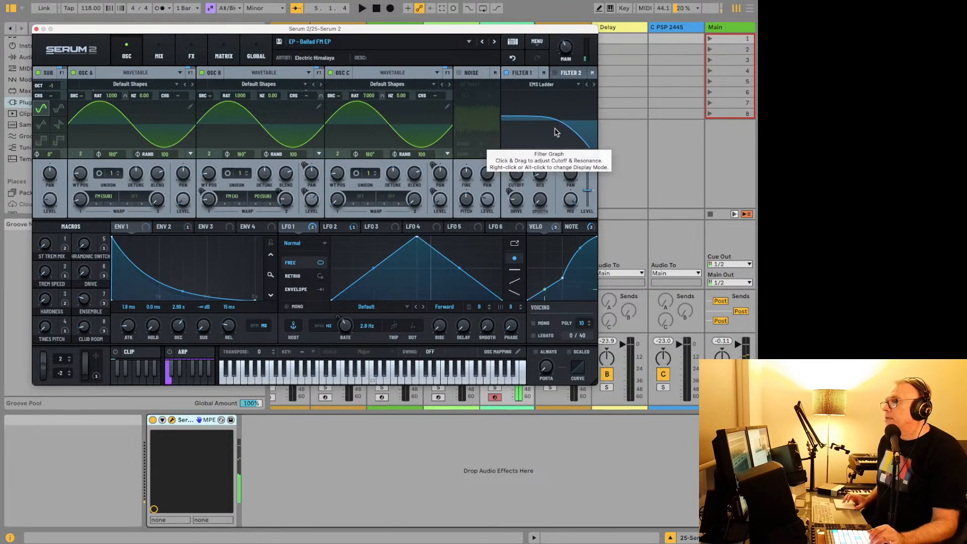
Advance to EP - DX Bright Keys, audition it with the set, and load the next preset, EP - Electric Piano.
{"action": "left_click", "coordinate": [492, 44]}
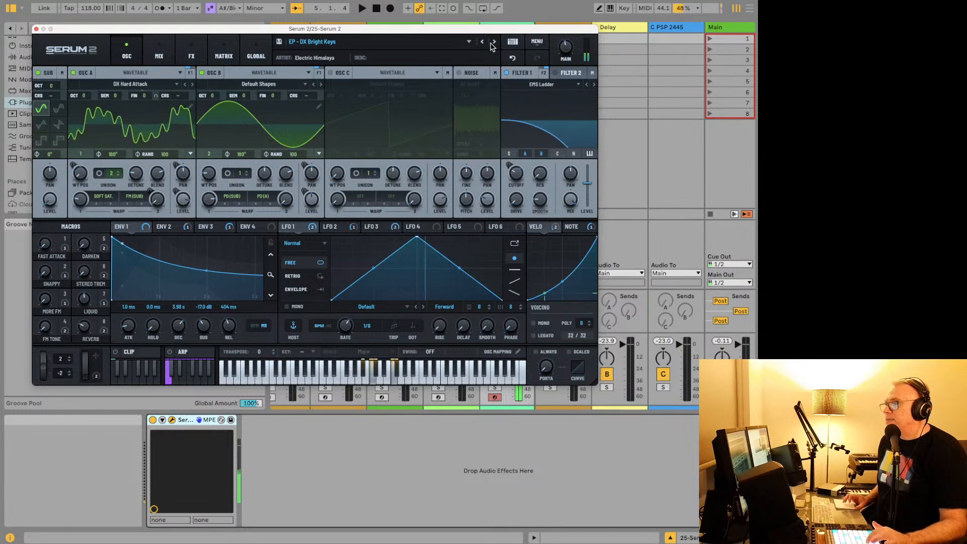
{"action": "key", "text": "space"}
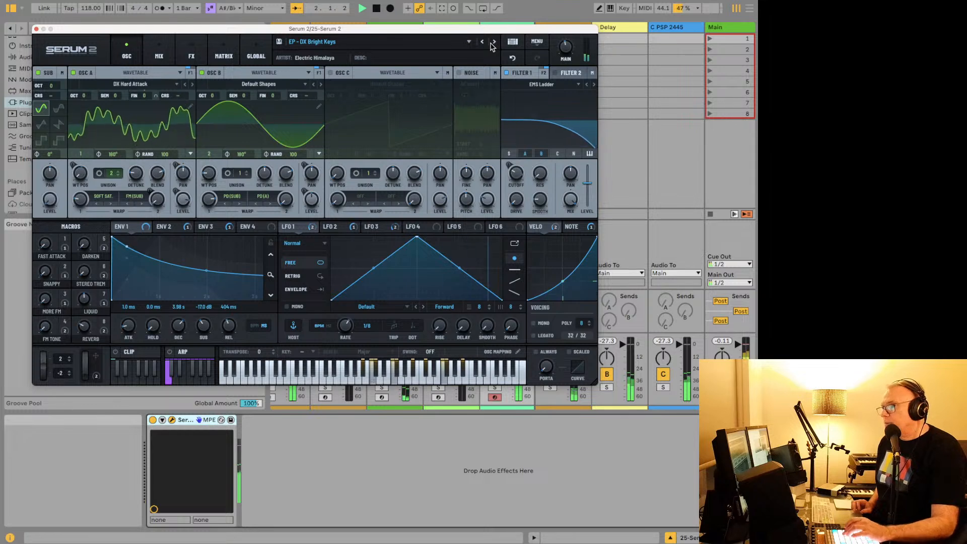
{"action": "key", "text": "space"}
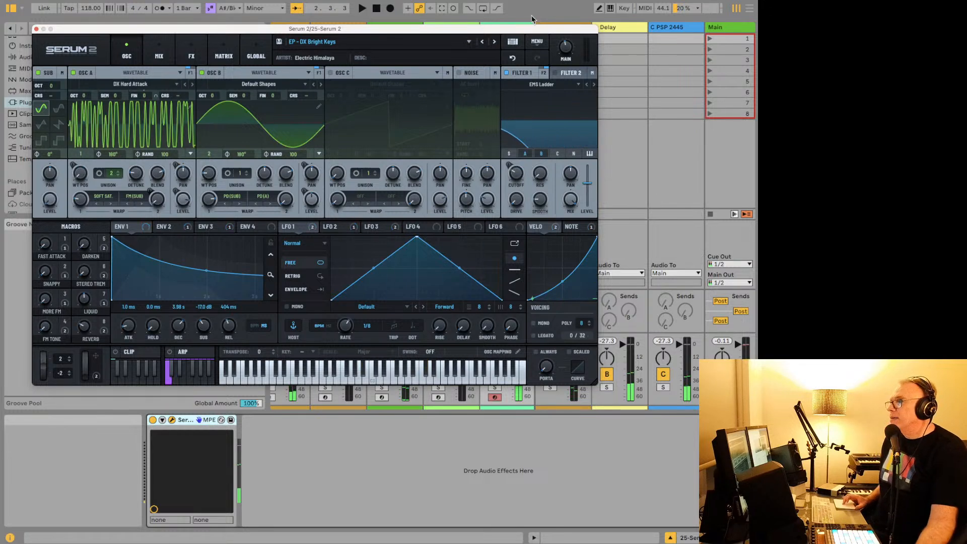
{"action": "left_click", "coordinate": [494, 42]}
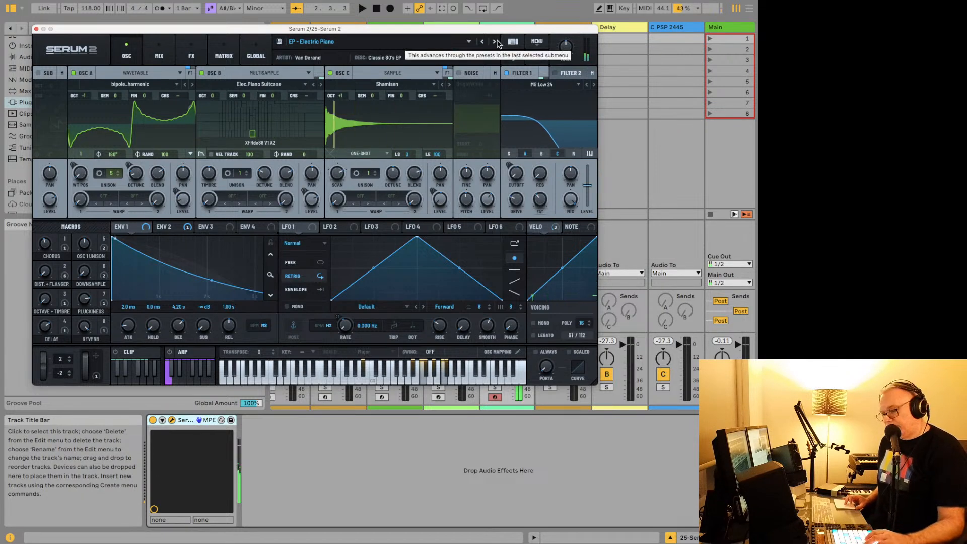
Audition EP - Electric Piano with the set, then advance to the EP - Ethereal Planet preset.
{"action": "key", "text": "space"}
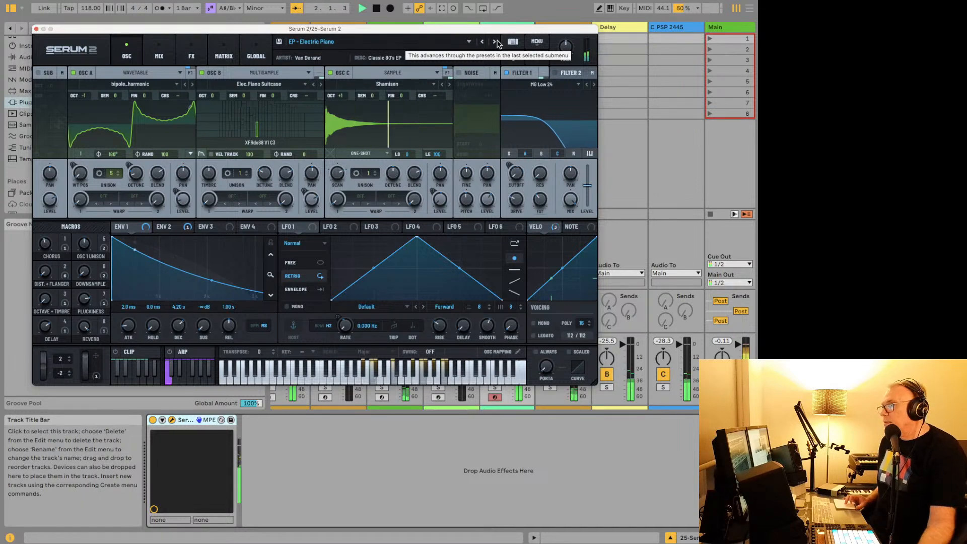
{"action": "left_click", "coordinate": [496, 42]}
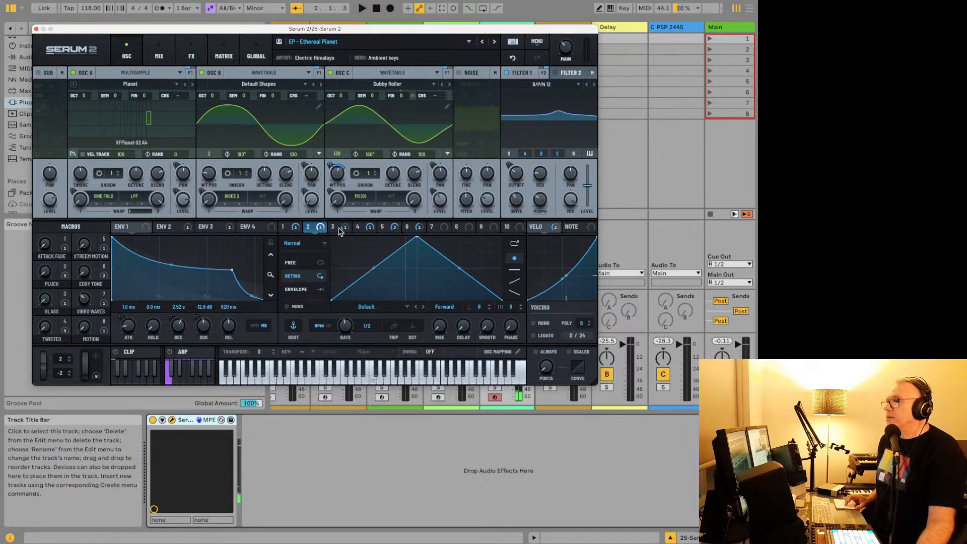
Examine the modulation shapes and rates of LFOs 3, 4, 5, 6 and 1 in the Ethereal Planet preset.
{"action": "left_click", "coordinate": [334, 227]}
{"action": "left_click", "coordinate": [367, 227]}
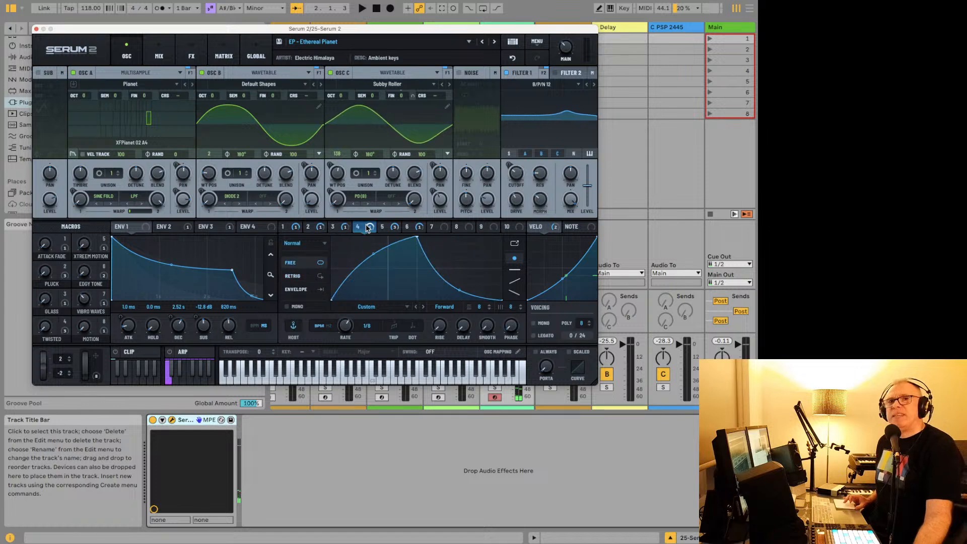
{"action": "left_click", "coordinate": [392, 228]}
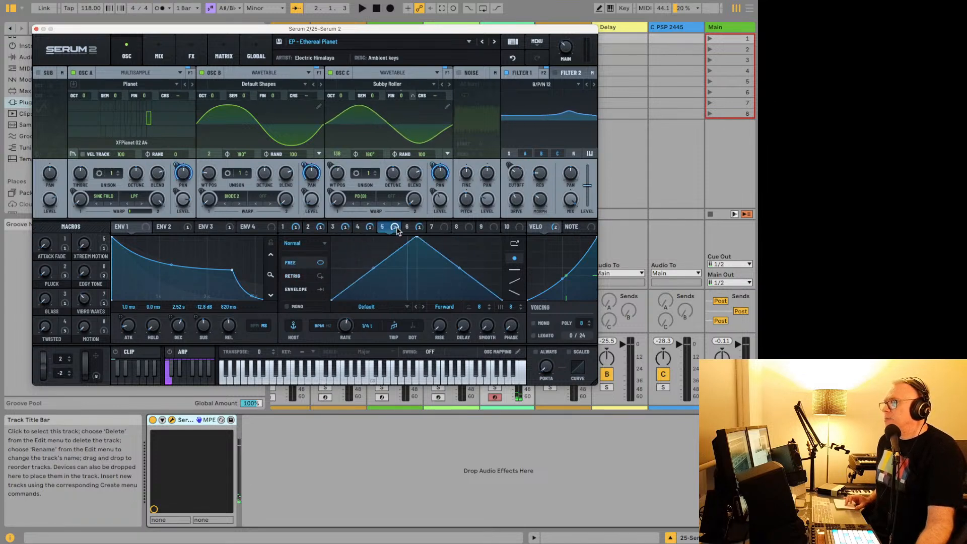
{"action": "left_click", "coordinate": [418, 227]}
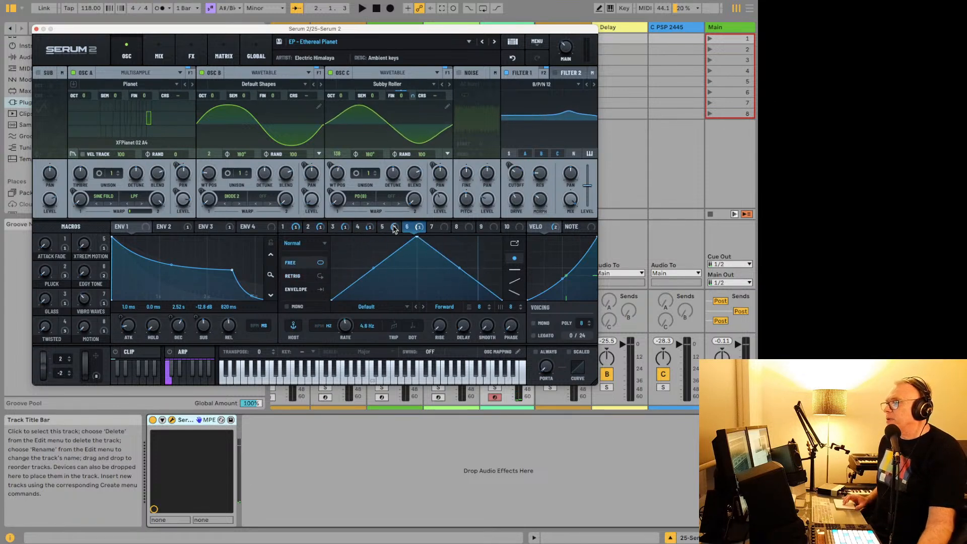
{"action": "left_click", "coordinate": [302, 229]}
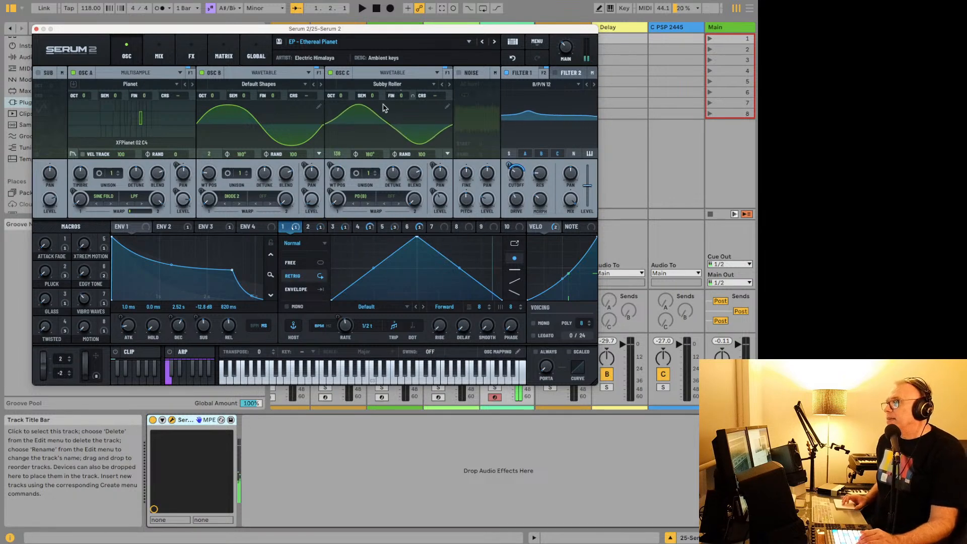
Advance to the EP - FM Edge Suitcase preset, audition it with the set, and move the plug-in window clear of track 25's clip slots.
{"action": "left_click", "coordinate": [493, 44]}
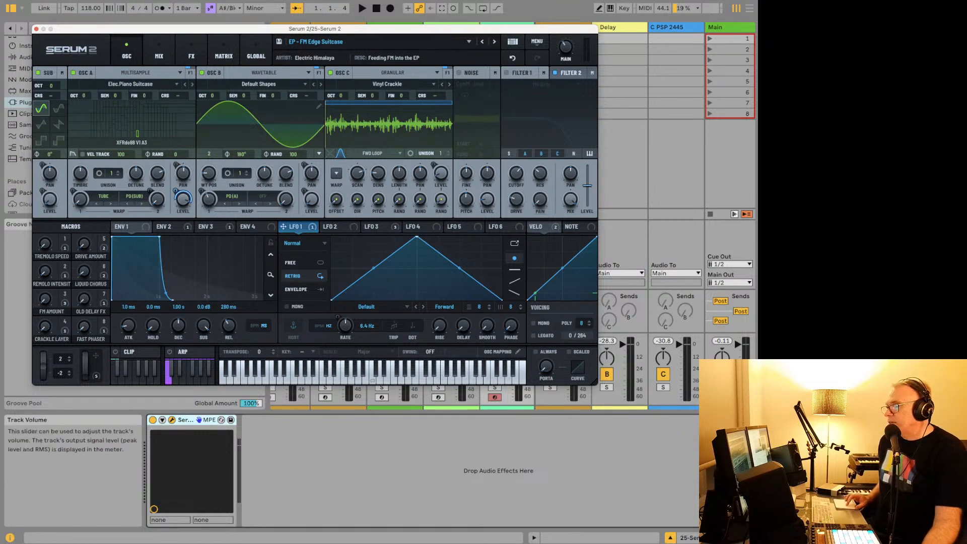
{"action": "mouse_move", "coordinate": [204, 528]}
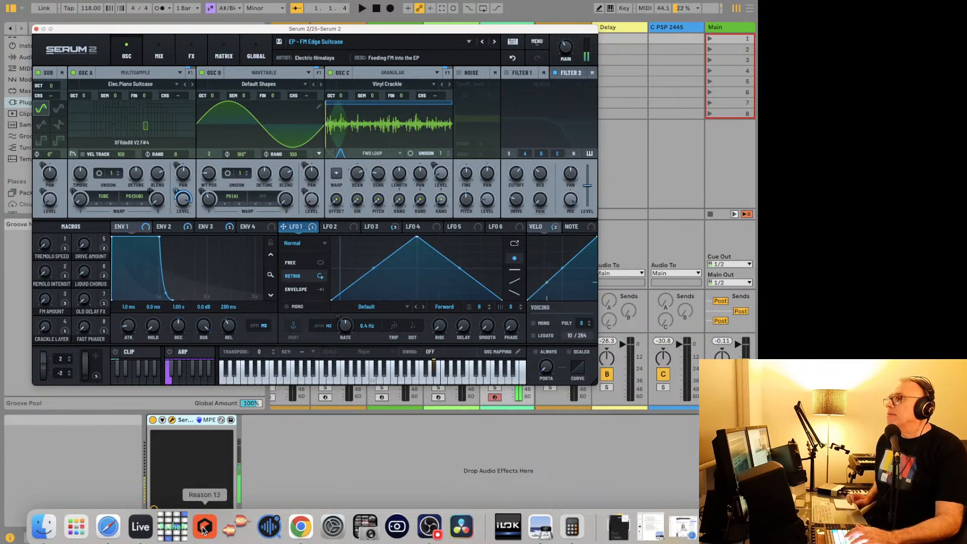
{"action": "key", "text": "space"}
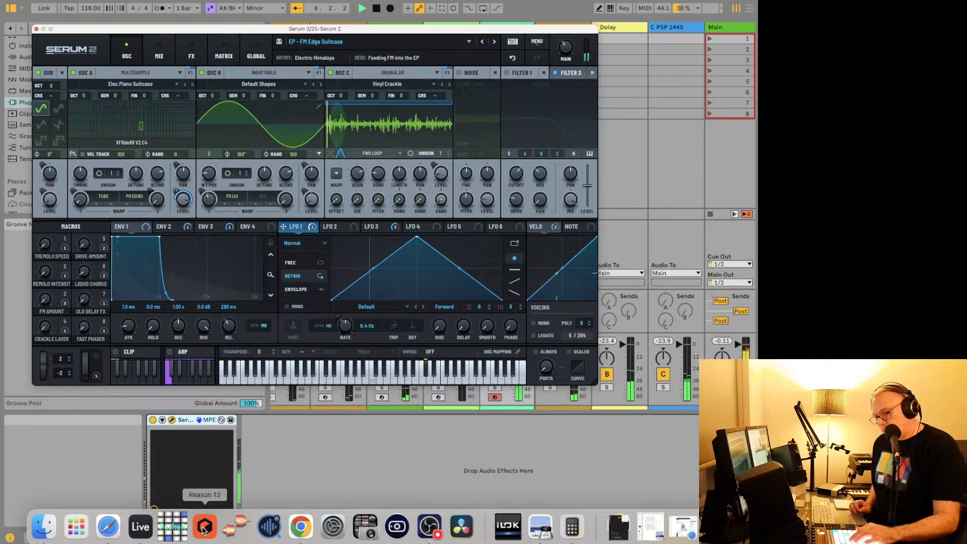
{"action": "key", "text": "space"}
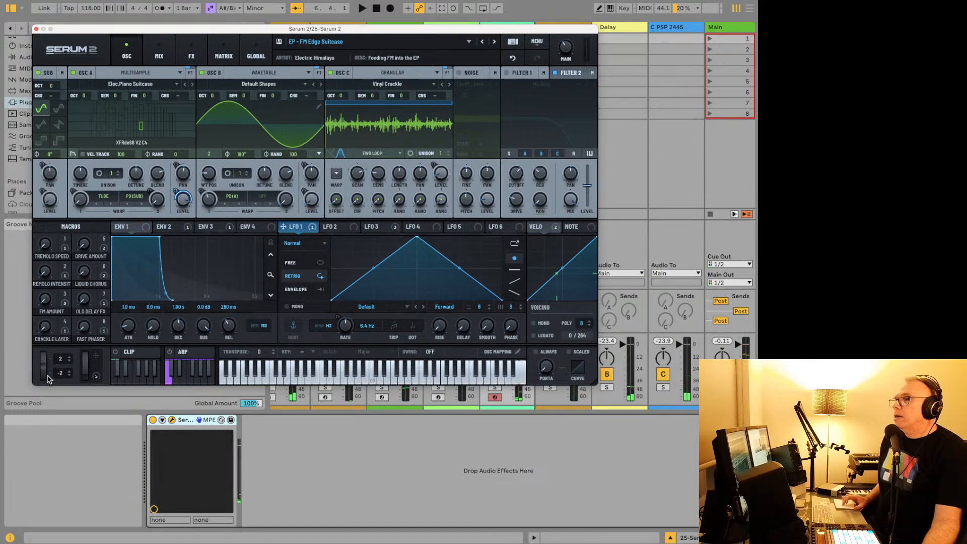
{"action": "left_click_drag", "start_coordinate": [530, 26], "coordinate": [361, 59]}
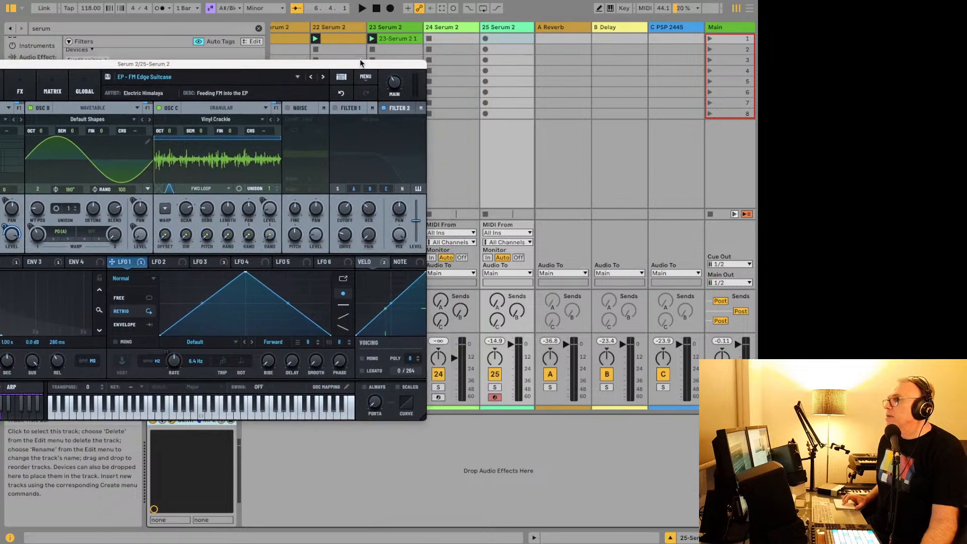
{"action": "left_click", "coordinate": [484, 39]}
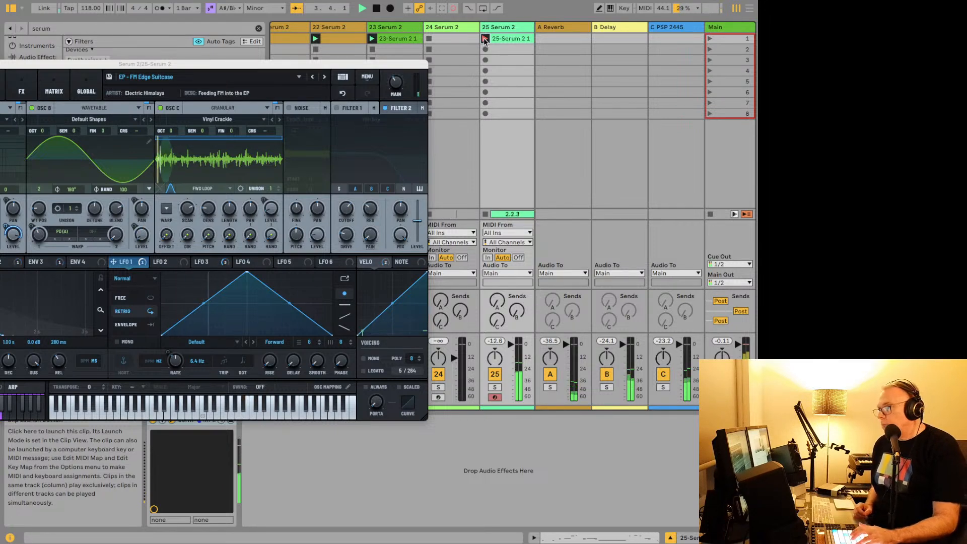
{"action": "left_click", "coordinate": [485, 39]}
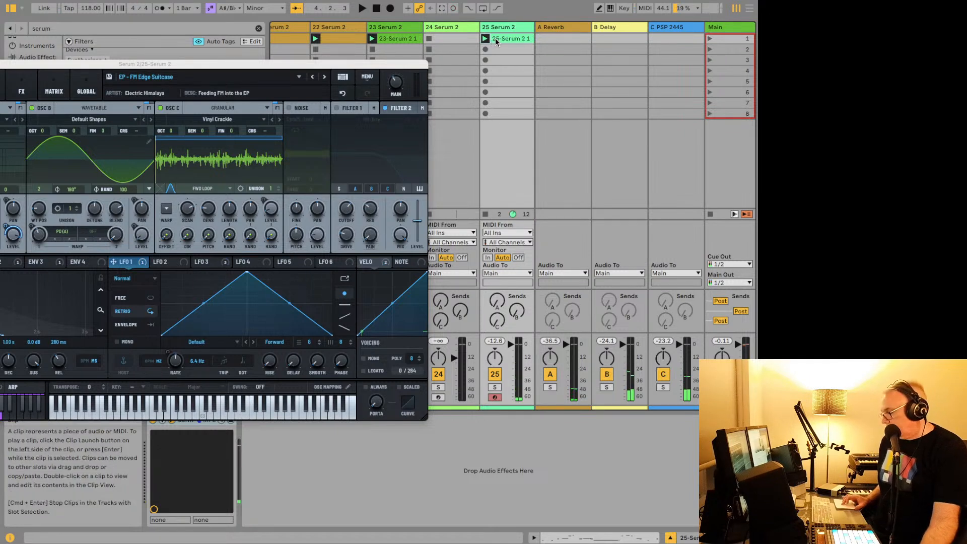
{"action": "key", "text": "Delete"}
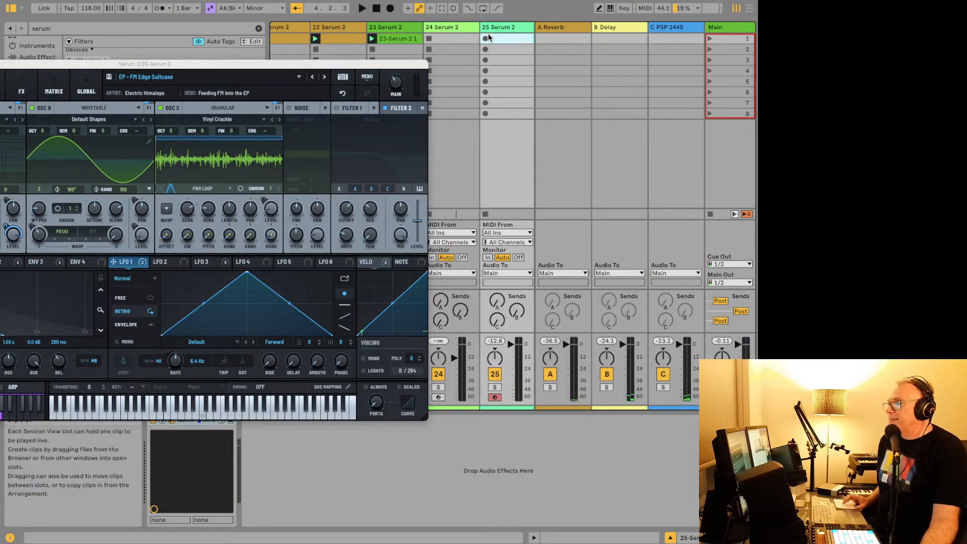
Record a four-bar electric piano clip into track 25's first slot, open its notes, and play it back with the set.
{"action": "left_click", "coordinate": [485, 38]}
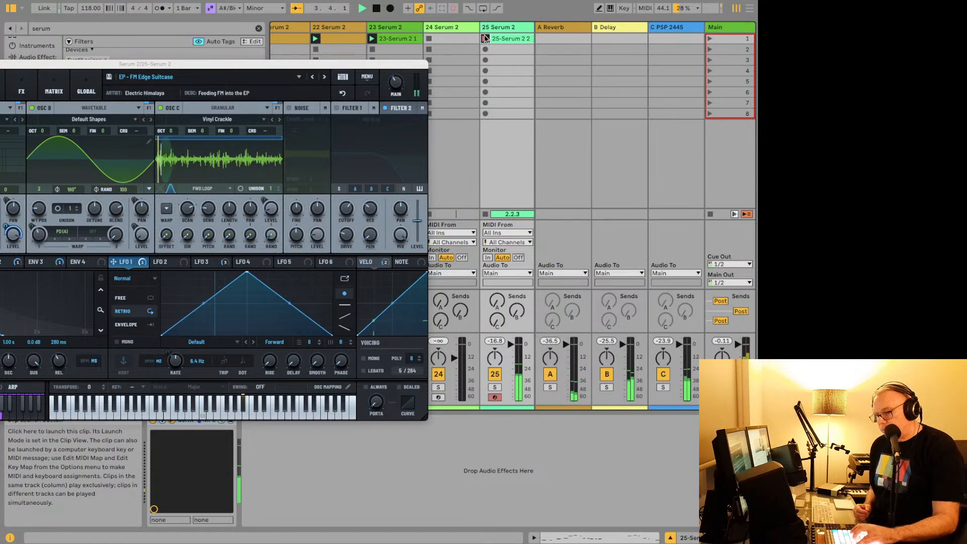
{"action": "left_click", "coordinate": [485, 37]}
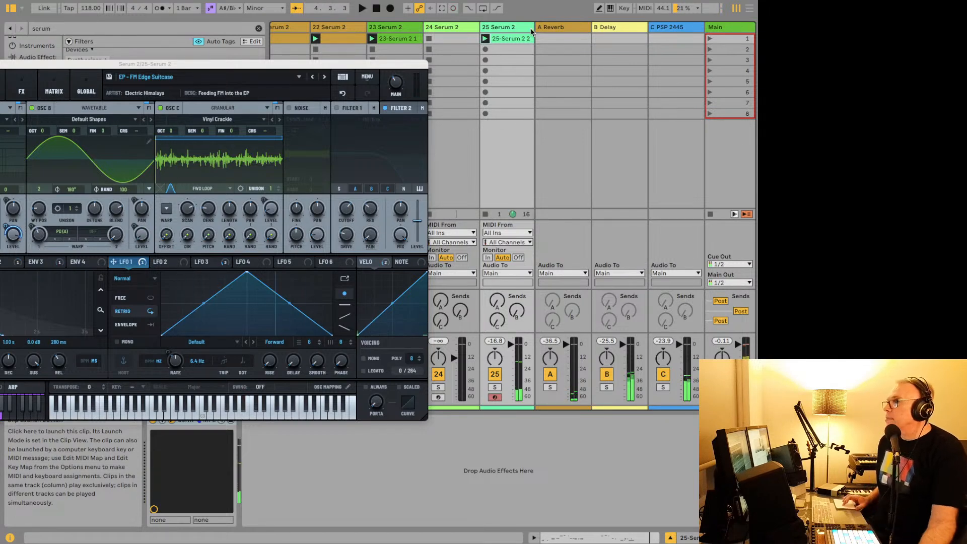
{"action": "left_click", "coordinate": [518, 40]}
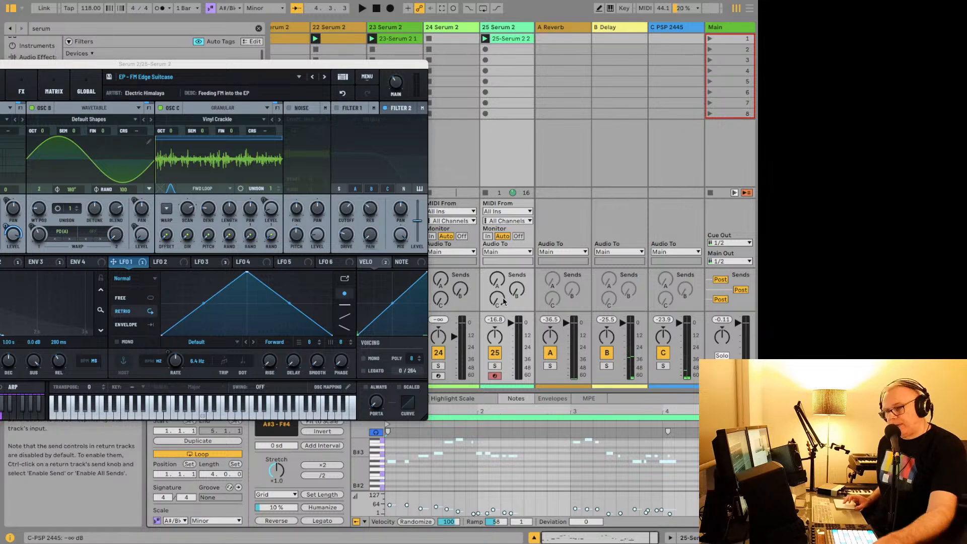
{"action": "key", "text": "space"}
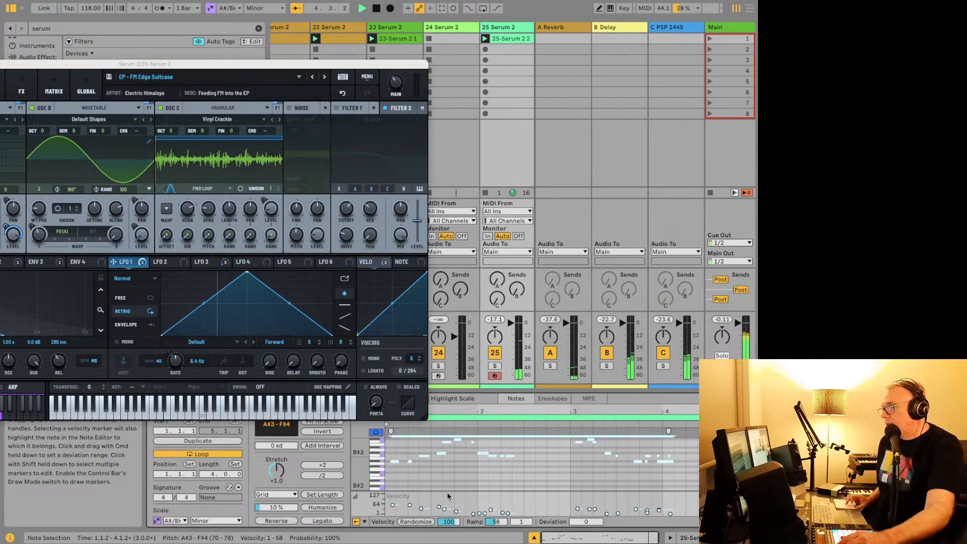
{"action": "key", "text": "space"}
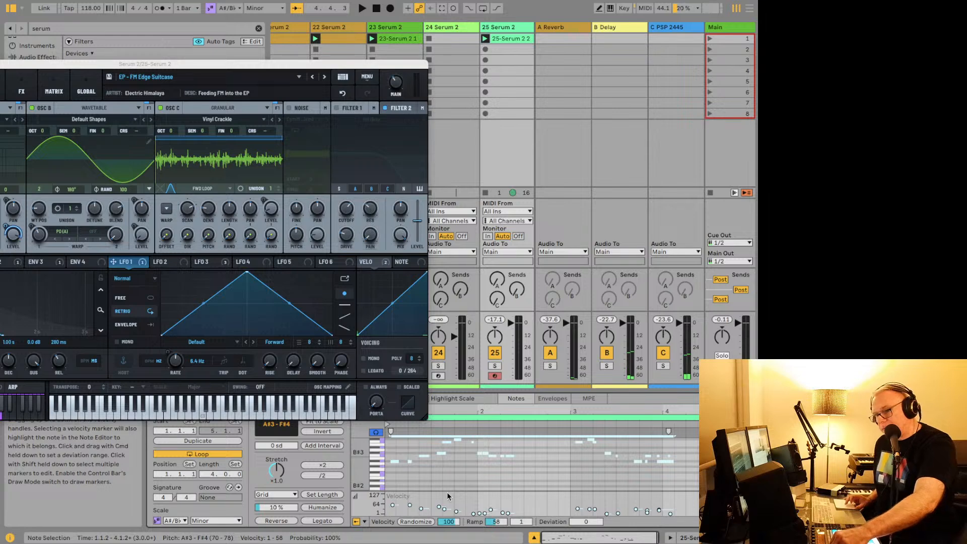
{"action": "key", "text": "space"}
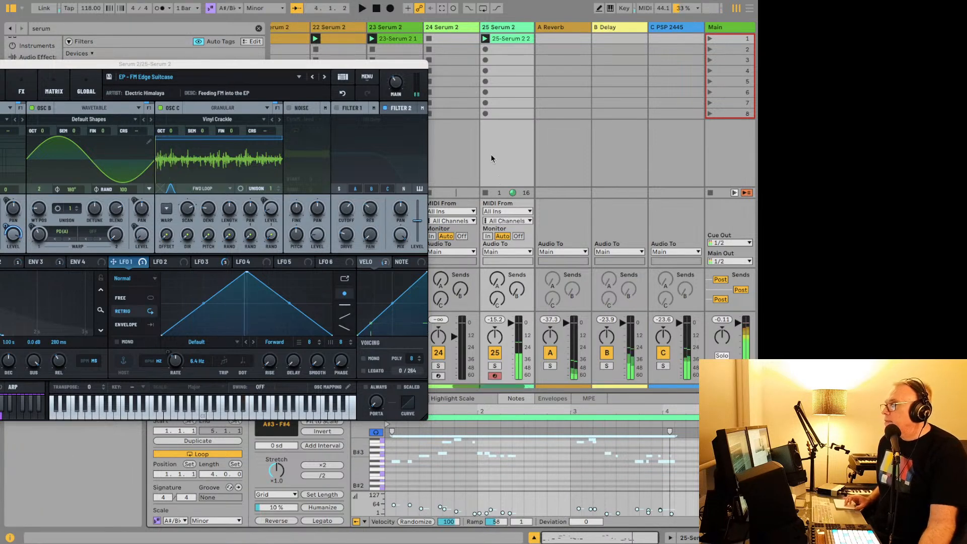
Record a second electric piano take into track 25's second slot and play it back with the set.
{"action": "left_click", "coordinate": [486, 49]}
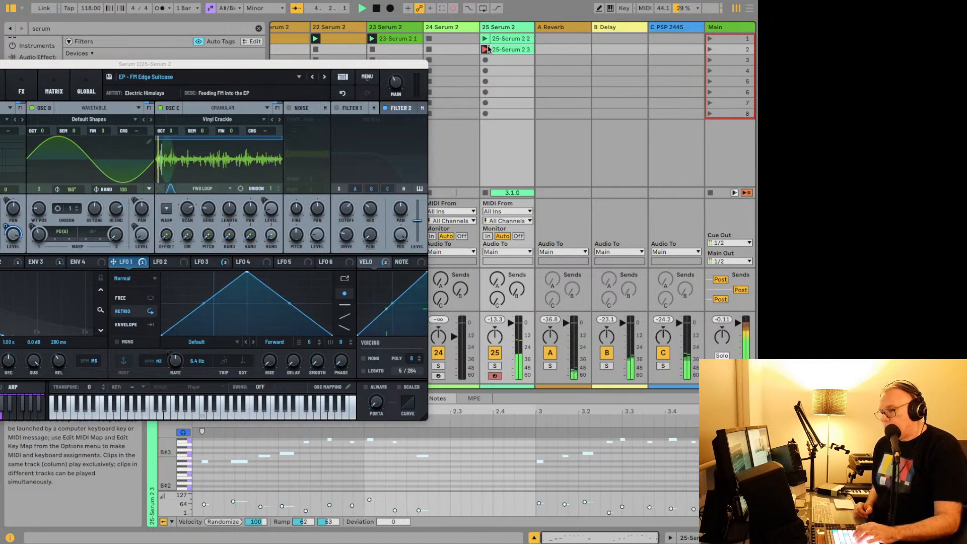
{"action": "left_click", "coordinate": [485, 49]}
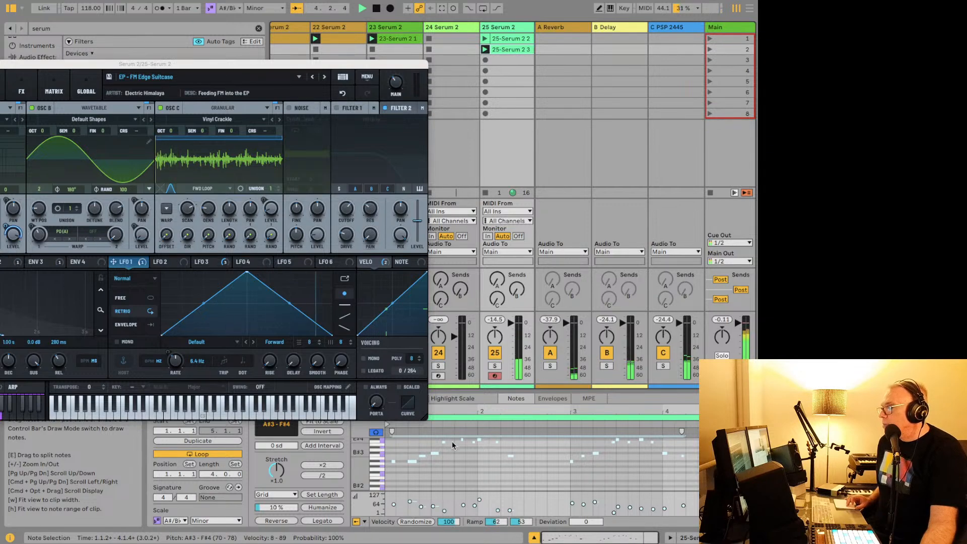
{"action": "key", "text": "space"}
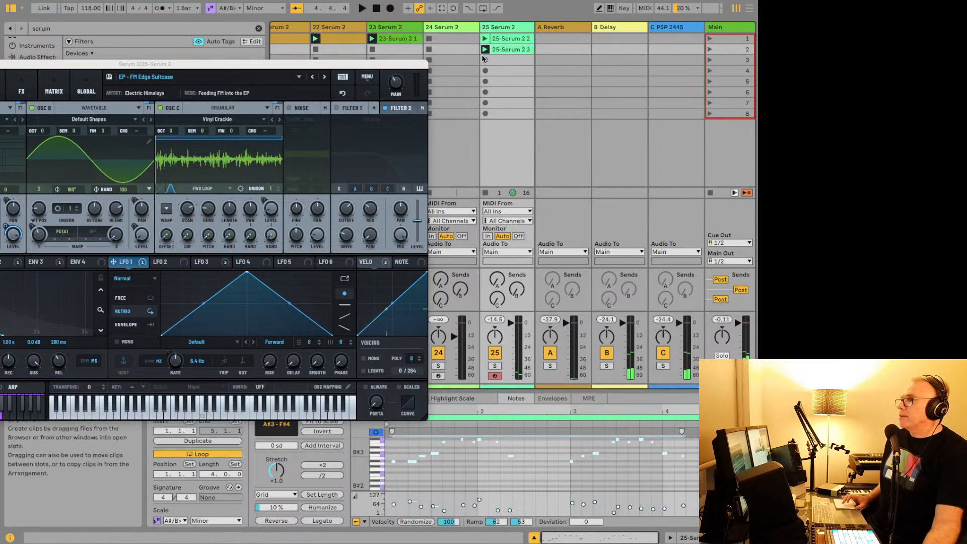
{"action": "left_click", "coordinate": [603, 470]}
{"action": "key", "text": "super+a"}
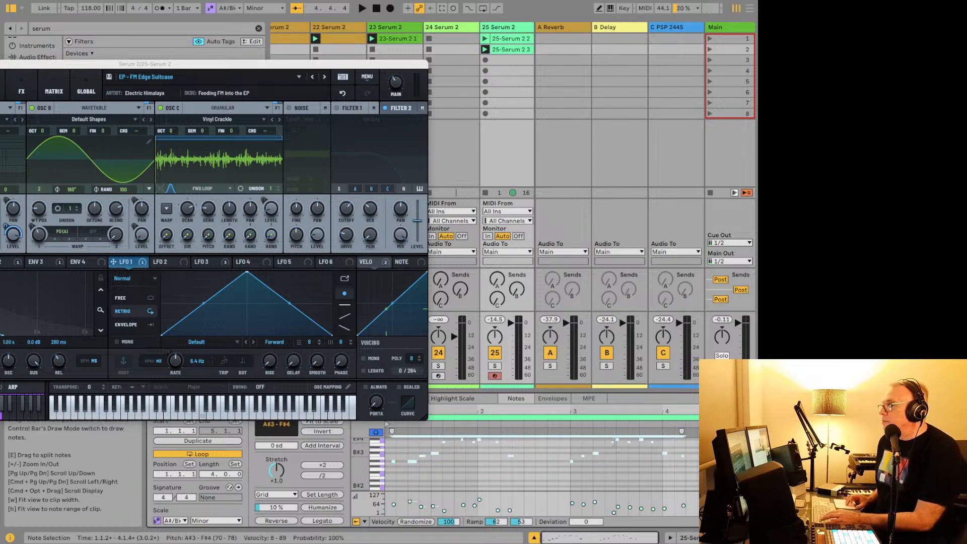
{"action": "left_click_drag", "start_coordinate": [614, 442], "coordinate": [619, 441]}
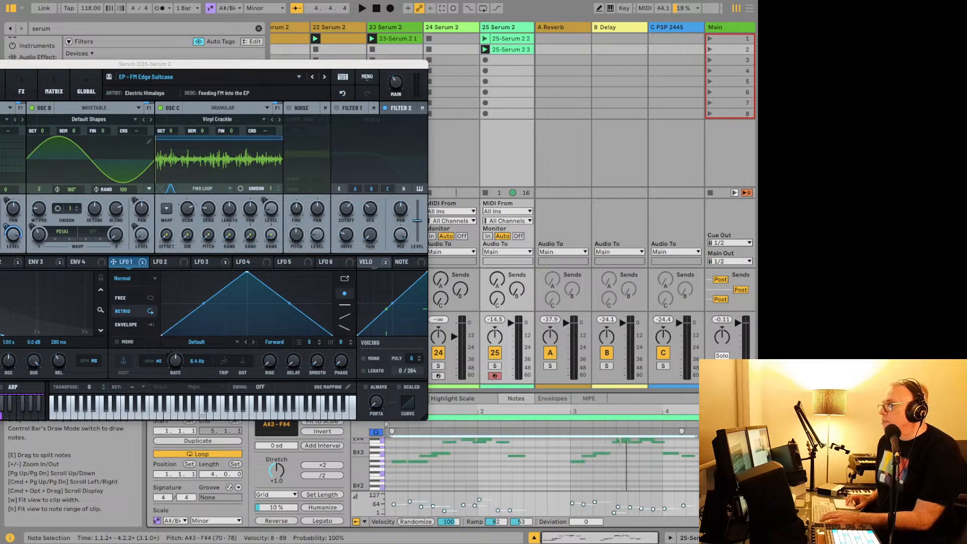
Play the second take and nudge its B#3 note near 2.2.2 slightly earlier.
{"action": "key", "text": "space"}
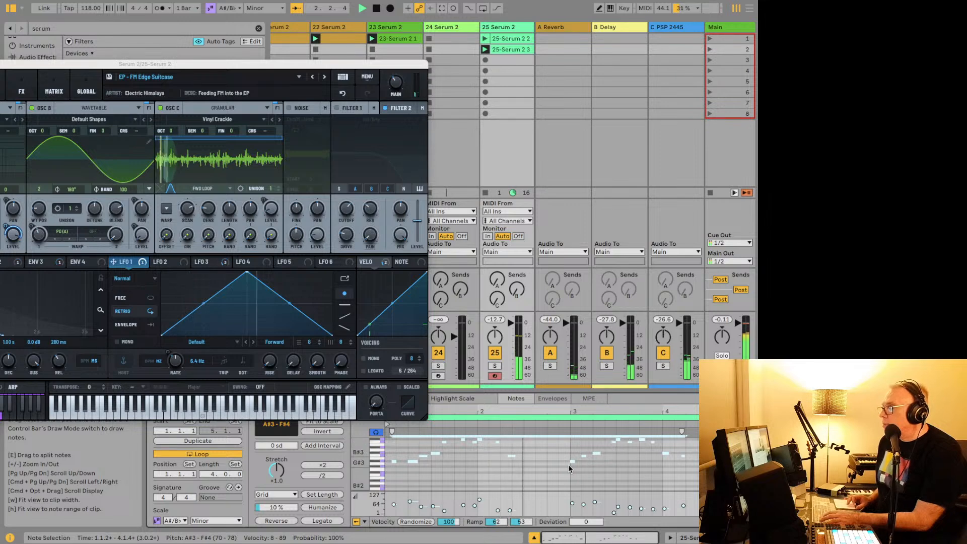
{"action": "left_click", "coordinate": [509, 445]}
{"action": "left_click_drag", "start_coordinate": [509, 445], "coordinate": [509, 460]}
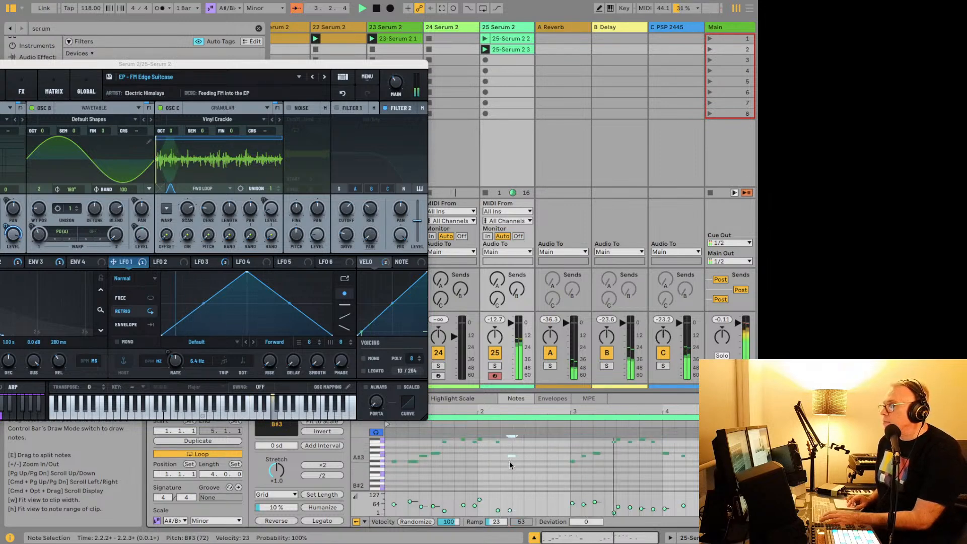
{"action": "key", "text": "Left"}
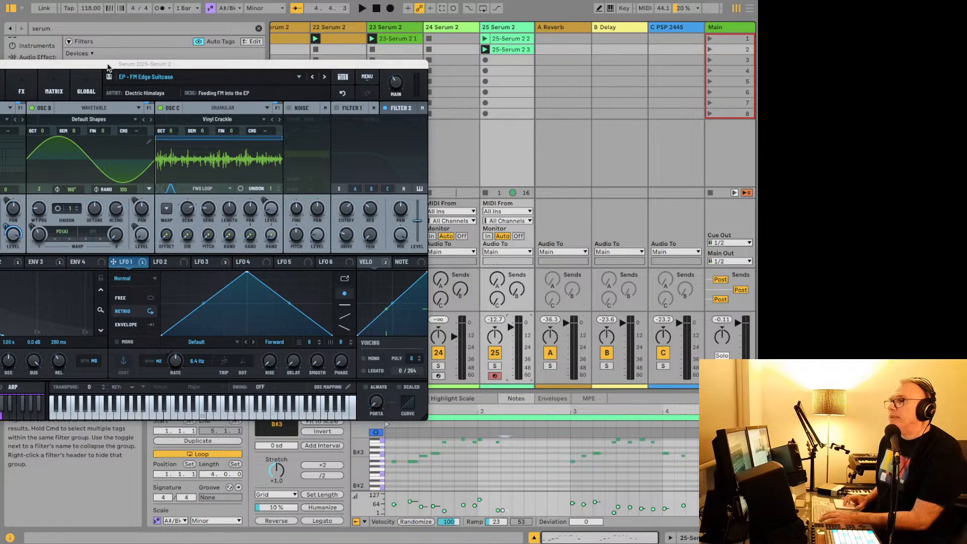
Bring the Serum 2 window fully into view and add a Delay after the Reverb in its main effects chain.
{"action": "left_click_drag", "start_coordinate": [108, 67], "coordinate": [252, 59]}
{"action": "left_click", "coordinate": [176, 78]}
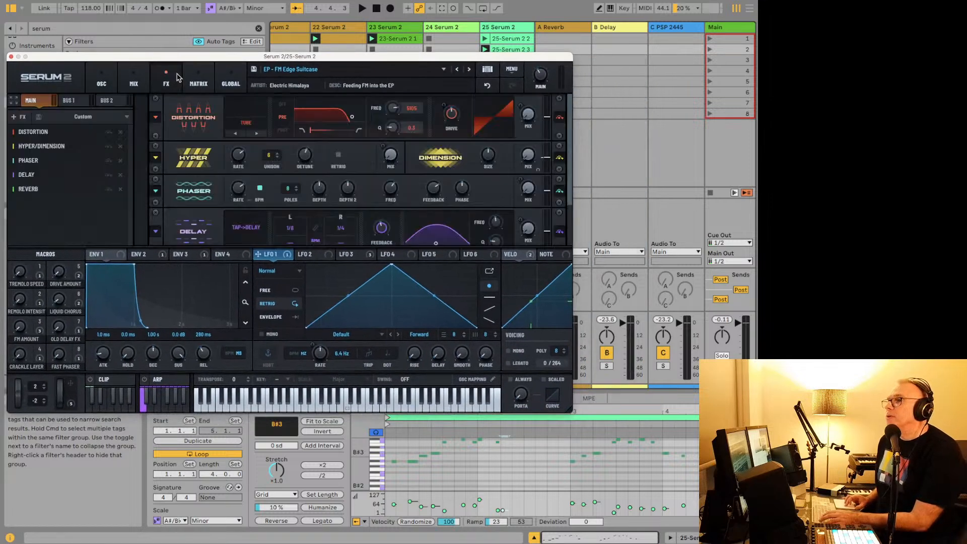
{"action": "left_click", "coordinate": [39, 180]}
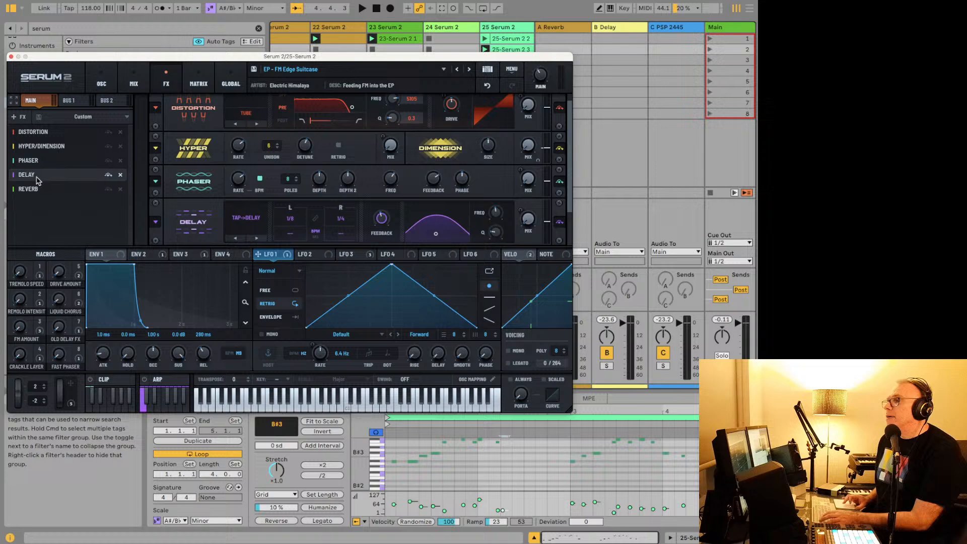
{"action": "left_click", "coordinate": [12, 118]}
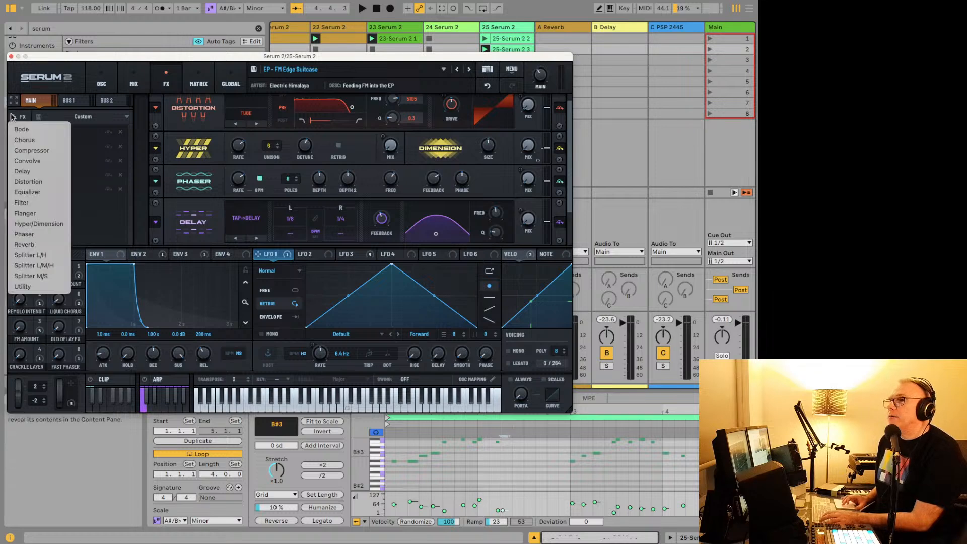
{"action": "left_click", "coordinate": [33, 174]}
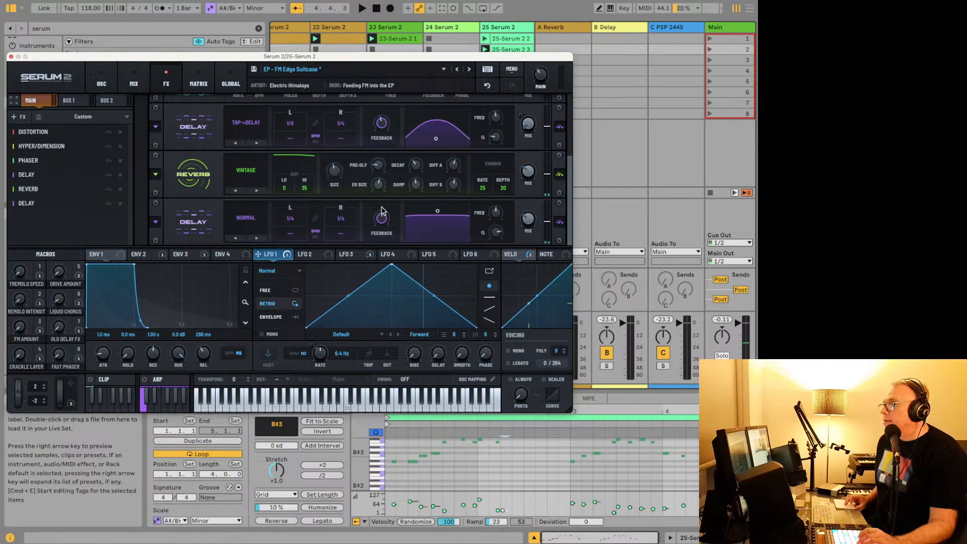
Play the set, move the plug-in window off the clip's notes, and lower the velocity of the F#4 note near bar 2 to 62.
{"action": "key", "text": "space"}
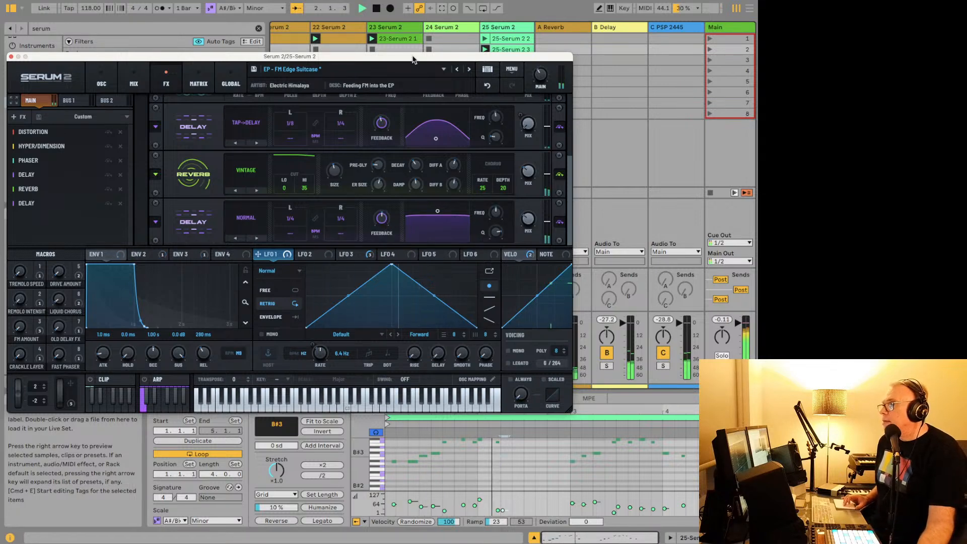
{"action": "left_click_drag", "start_coordinate": [413, 56], "coordinate": [405, 0]}
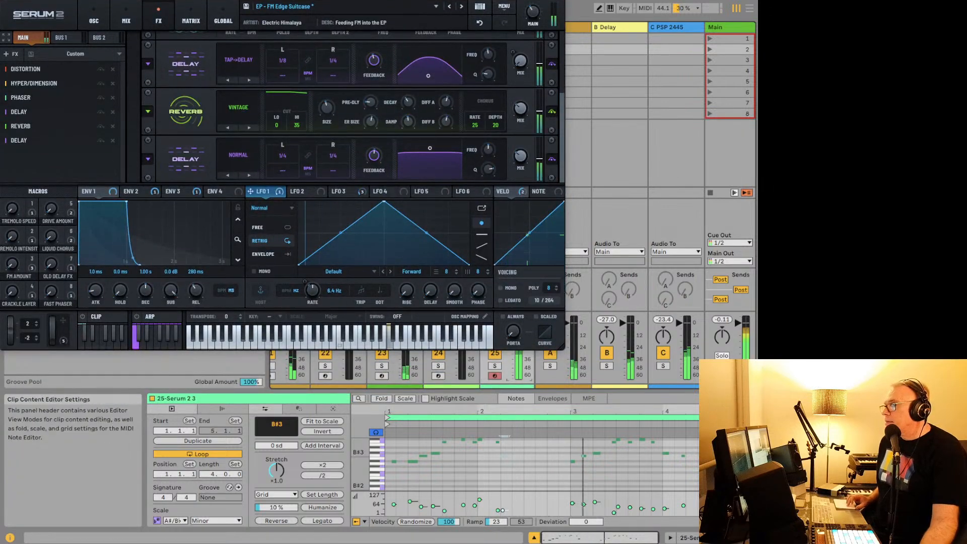
{"action": "left_click", "coordinate": [479, 499]}
{"action": "left_click_drag", "start_coordinate": [479, 499], "coordinate": [481, 505]}
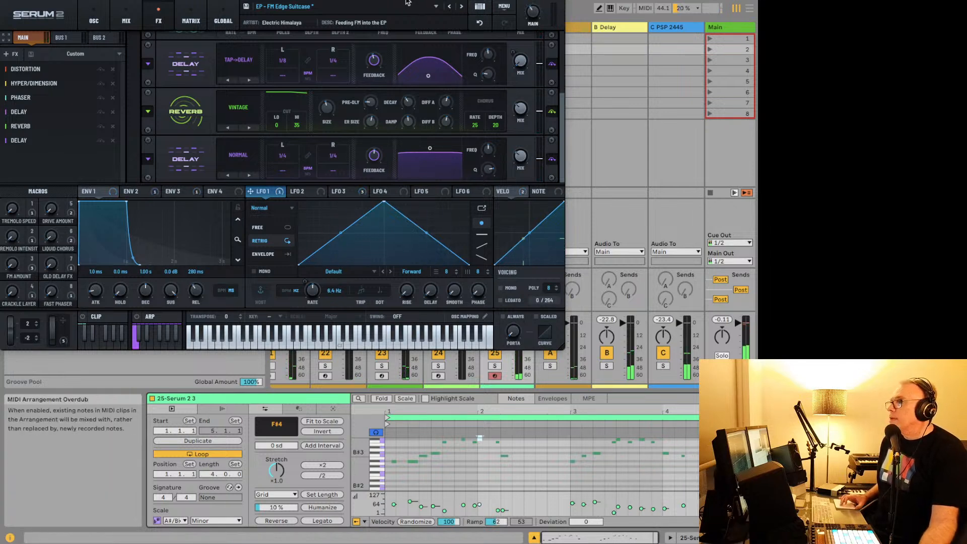
Set track 25's volume to -6.0 dB, close its Serum 2 window, and stop its playing clip.
{"action": "left_click_drag", "start_coordinate": [416, 10], "coordinate": [330, 0]}
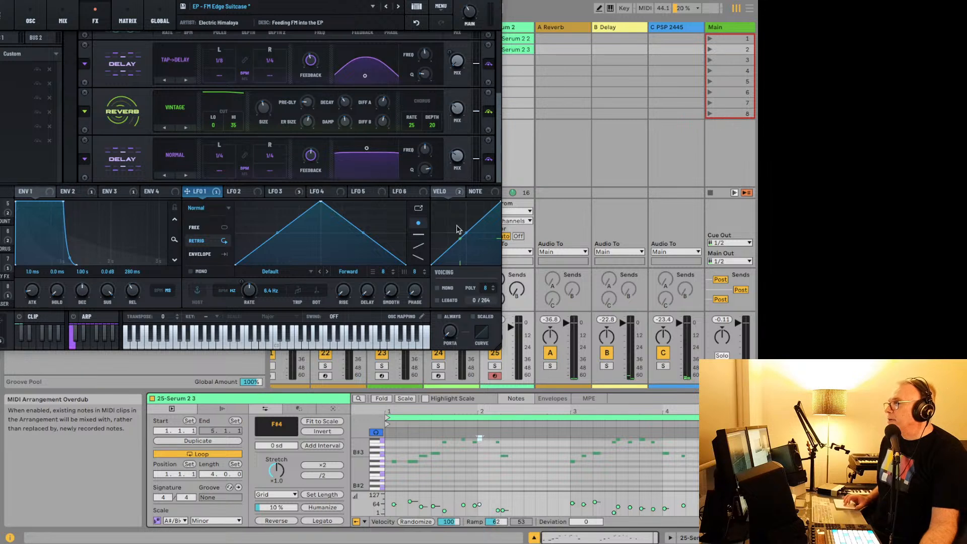
{"action": "mouse_move", "coordinate": [510, 327]}
{"action": "left_mouse_down"}
{"action": "mouse_move", "coordinate": [508, 338]}
{"action": "mouse_move", "coordinate": [509, 330]}
{"action": "left_mouse_up"}
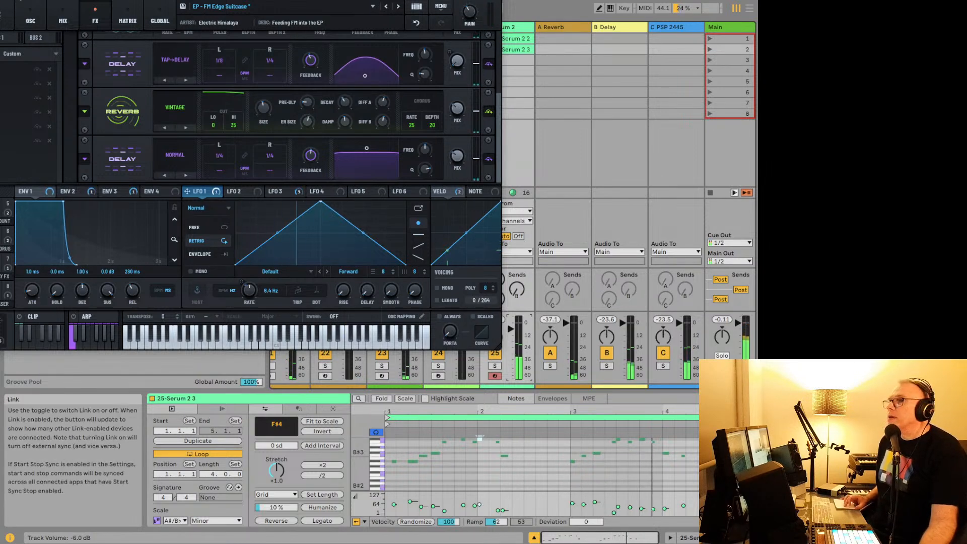
{"action": "left_click_drag", "start_coordinate": [9, 1], "coordinate": [81, 6]}
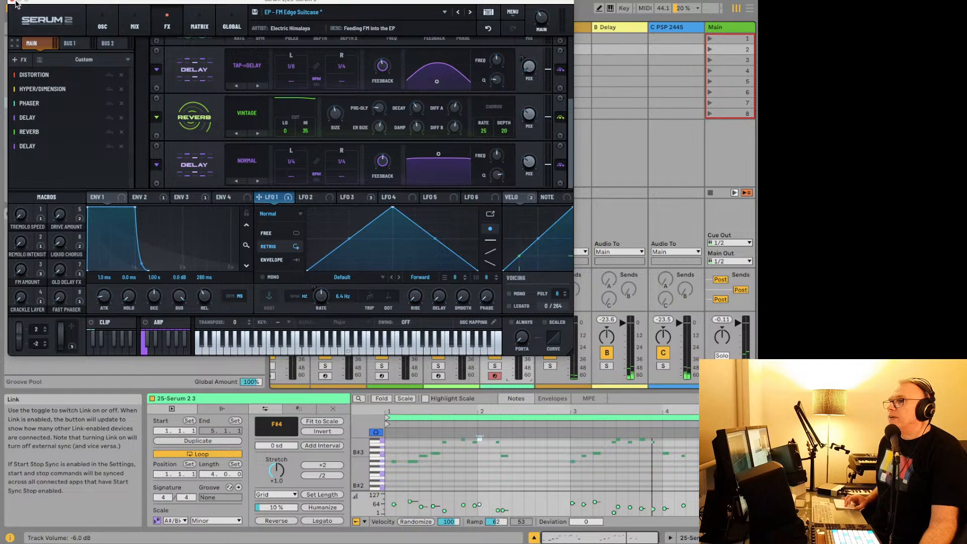
{"action": "left_click", "coordinate": [13, 2]}
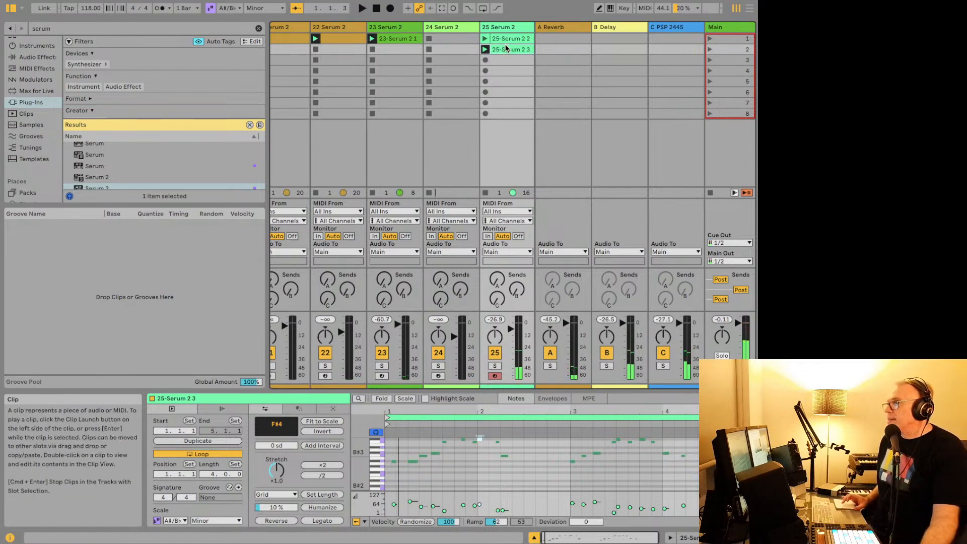
{"action": "left_click", "coordinate": [485, 193]}
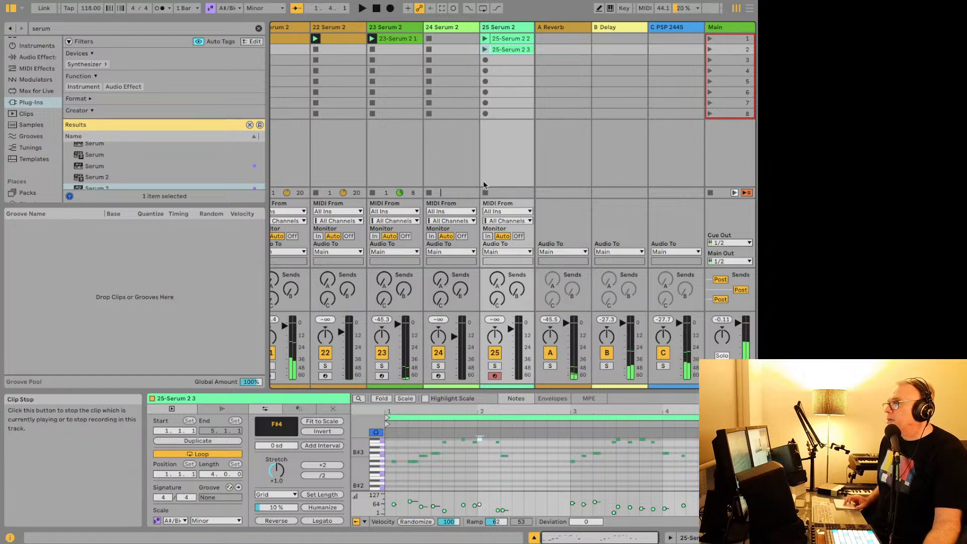
Insert a MIDI track after track 24 and load Serum 2 onto it.
{"action": "left_click", "coordinate": [463, 117]}
{"action": "scroll", "coordinate": [463, 117], "scroll_direction": "right", "scroll_amount": 2}
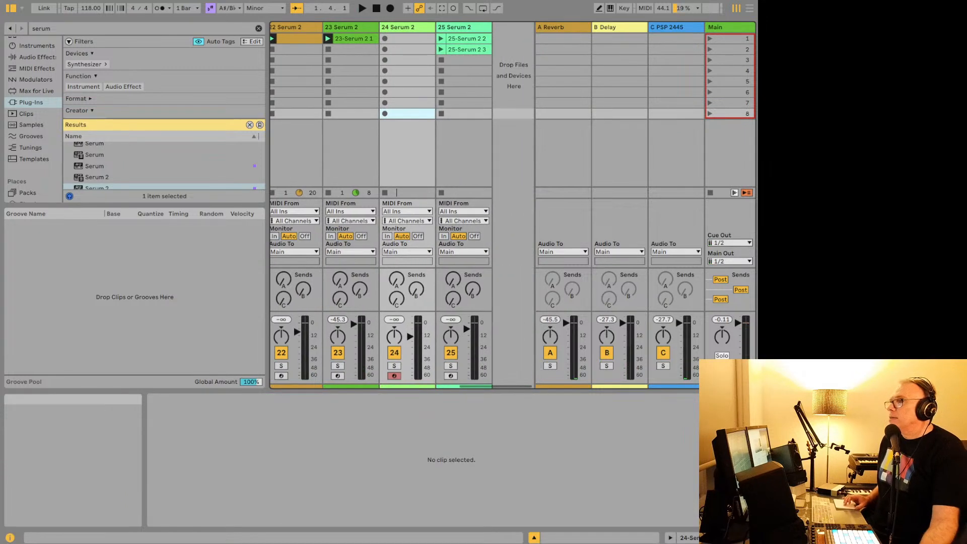
{"action": "left_click", "coordinate": [97, 0]}
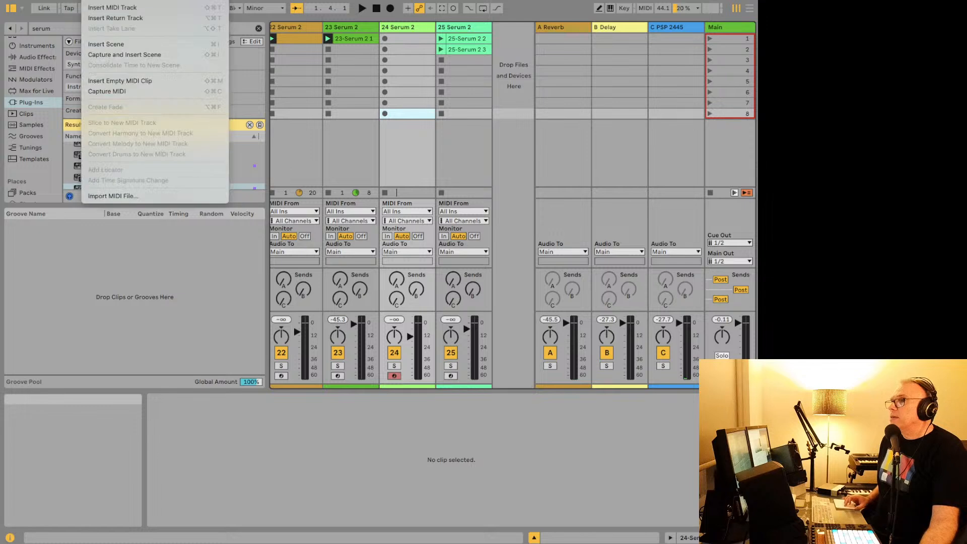
{"action": "left_click", "coordinate": [103, 7]}
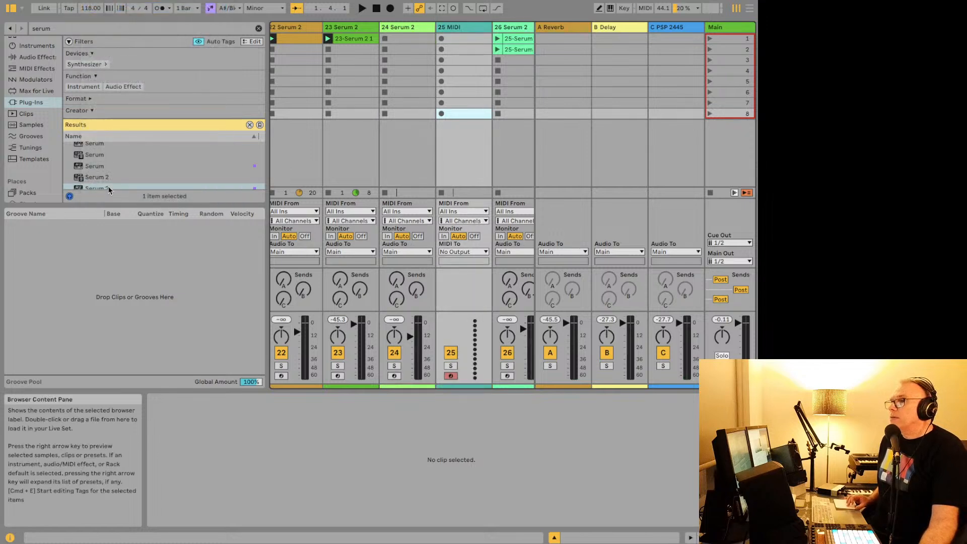
{"action": "left_click", "coordinate": [108, 187]}
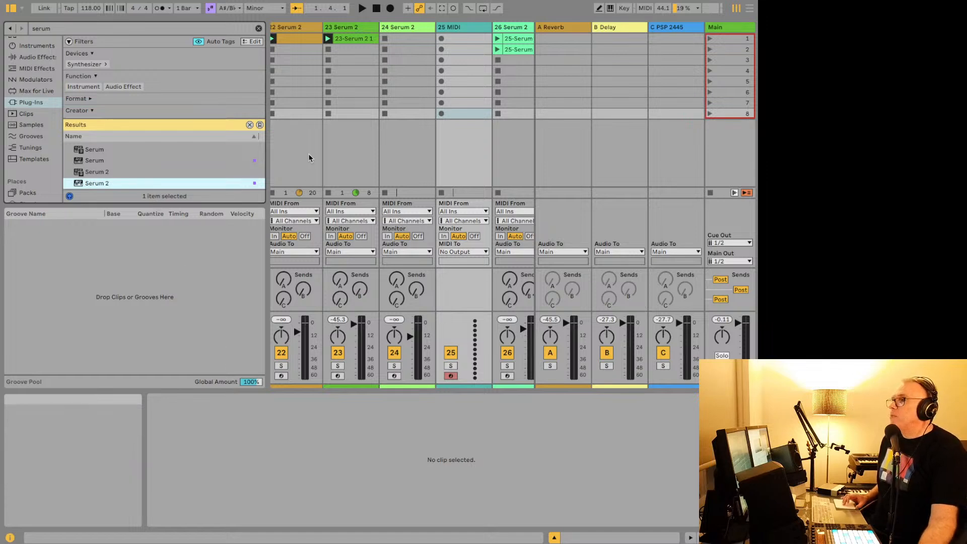
{"action": "left_click_drag", "start_coordinate": [161, 183], "coordinate": [456, 146]}
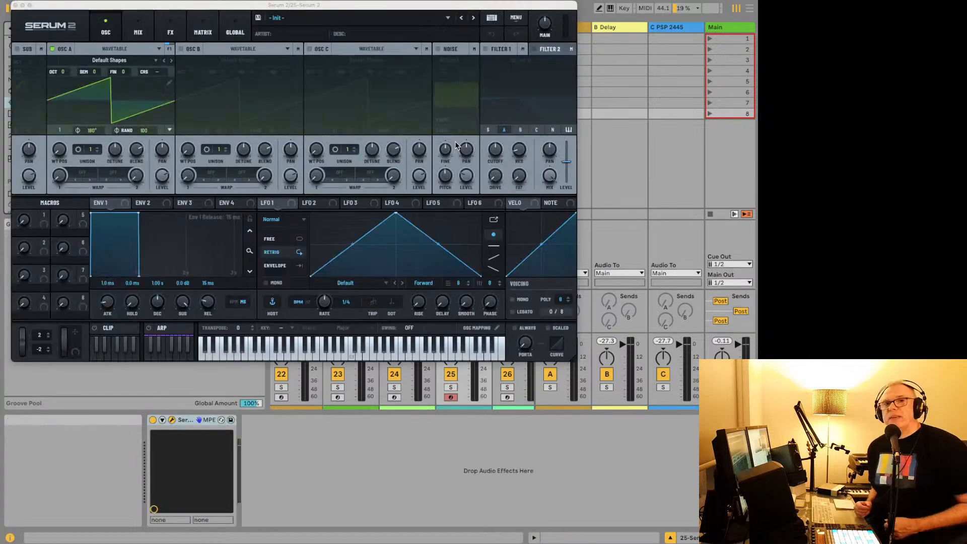
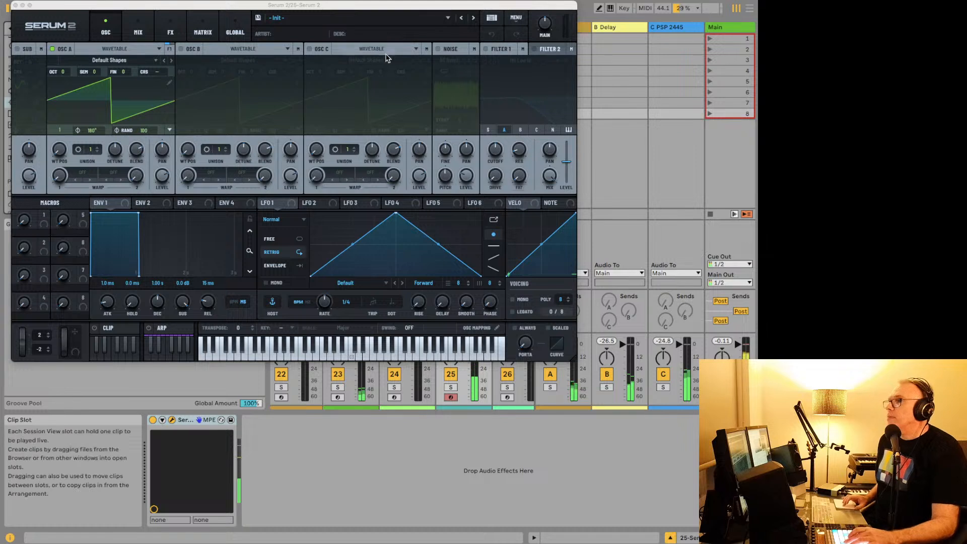
Try the factory preset LOOP - Balcan Trap with its main level adjusted, and switch to LOOP - Breakwave.
{"action": "left_click", "coordinate": [358, 20]}
{"action": "mouse_move", "coordinate": [358, 32]}
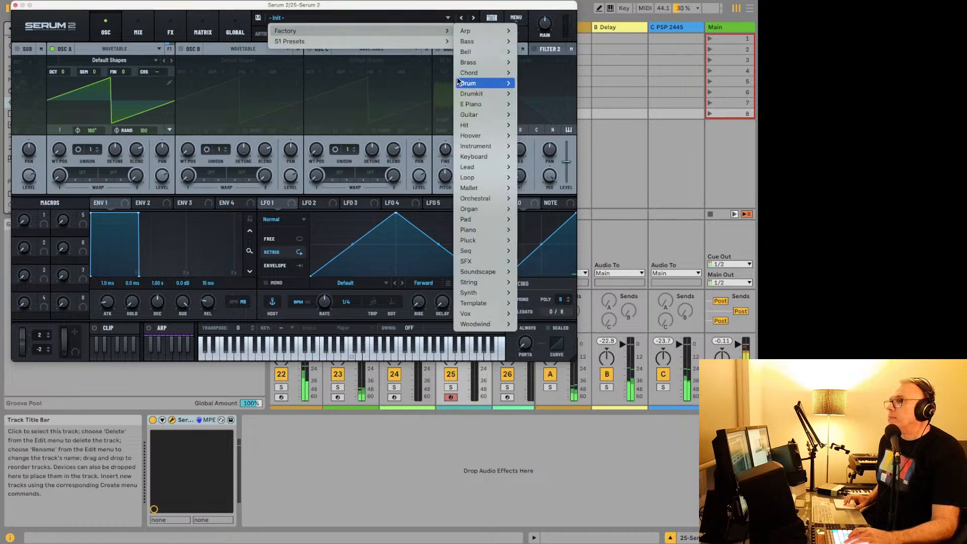
{"action": "mouse_move", "coordinate": [481, 180]}
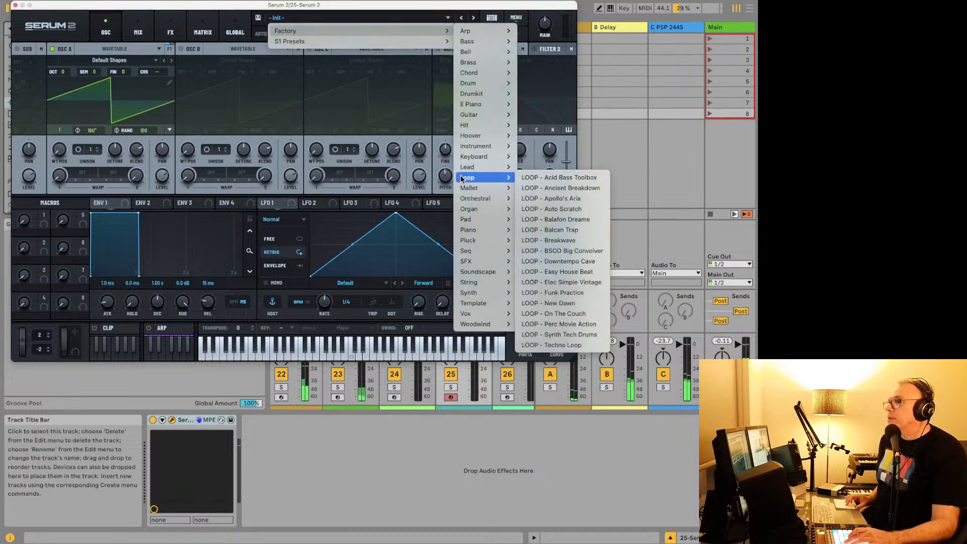
{"action": "left_click", "coordinate": [542, 231]}
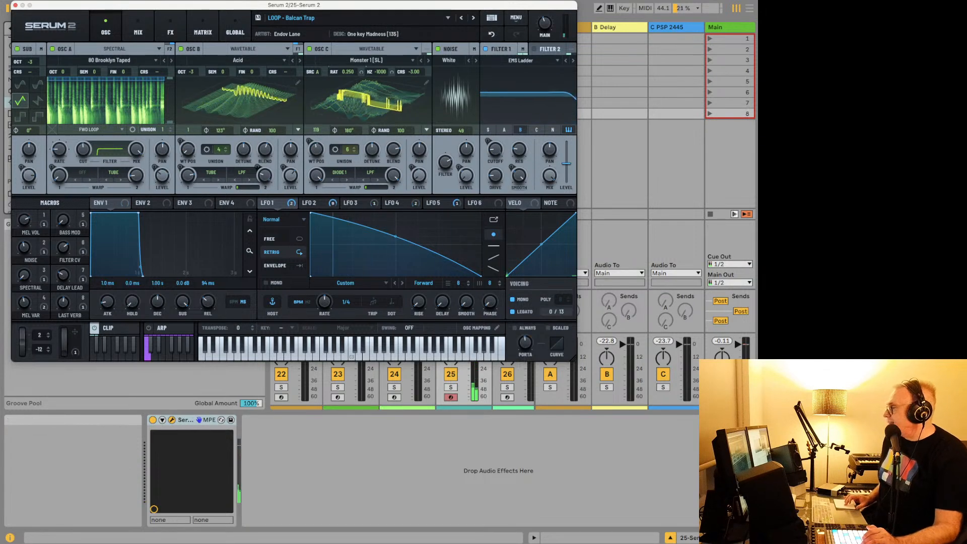
{"action": "left_click_drag", "start_coordinate": [548, 29], "coordinate": [548, 39]}
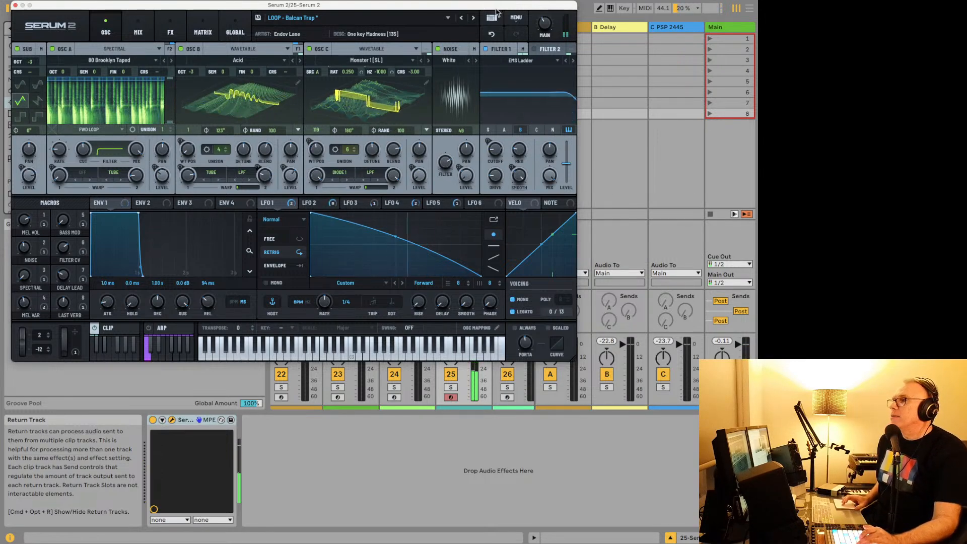
{"action": "left_click", "coordinate": [473, 18]}
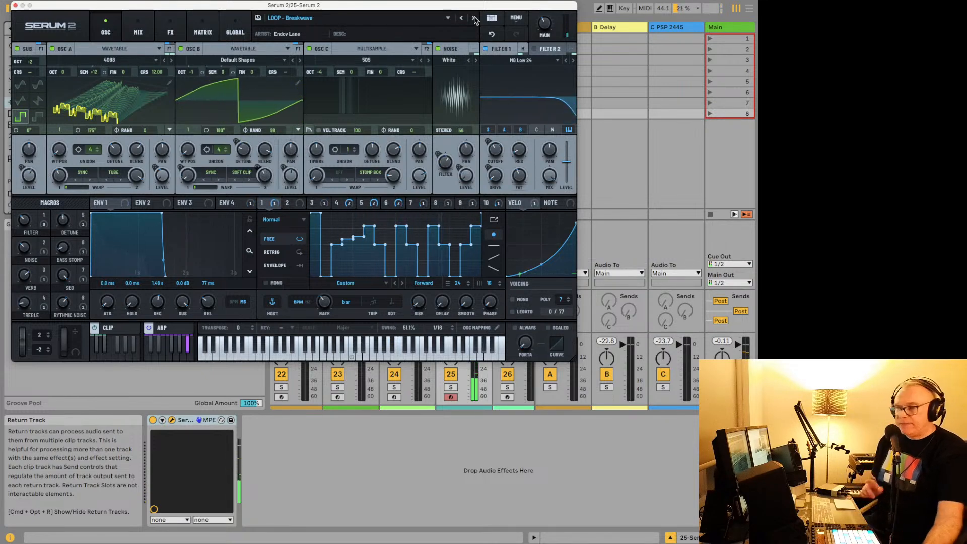
Save the current Live Set and start a new one.
{"action": "left_click", "coordinate": [31, 0]}
{"action": "mouse_move", "coordinate": [52, 0]}
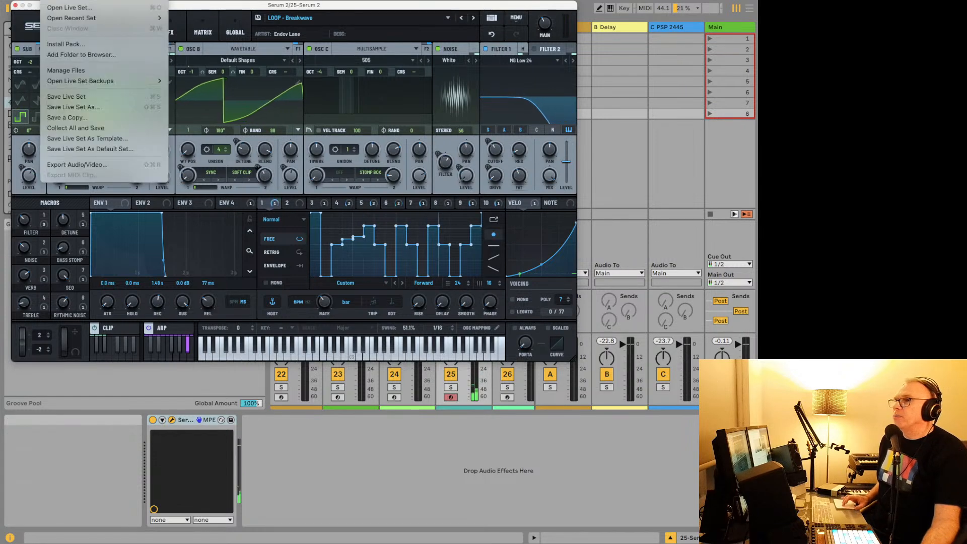
{"action": "left_click", "coordinate": [65, 100]}
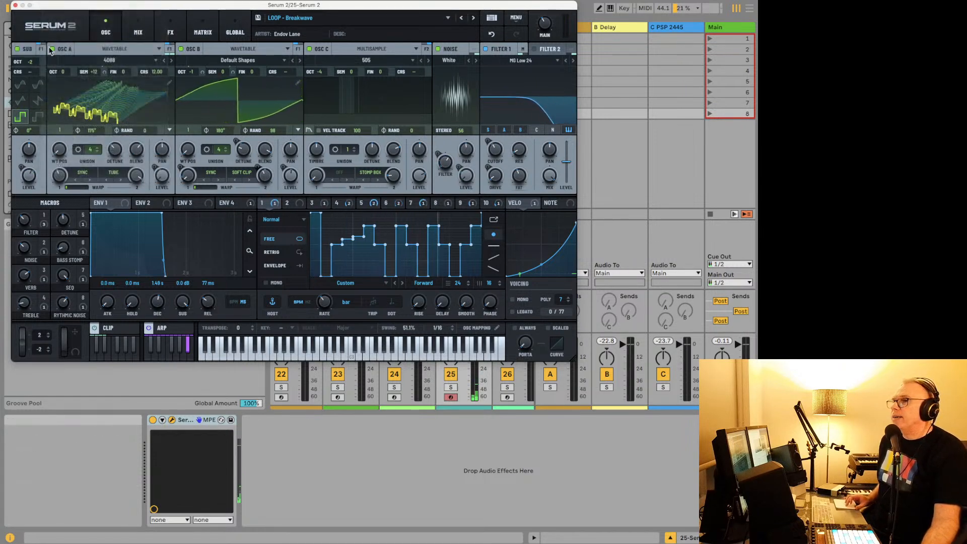
{"action": "left_click", "coordinate": [73, 0]}
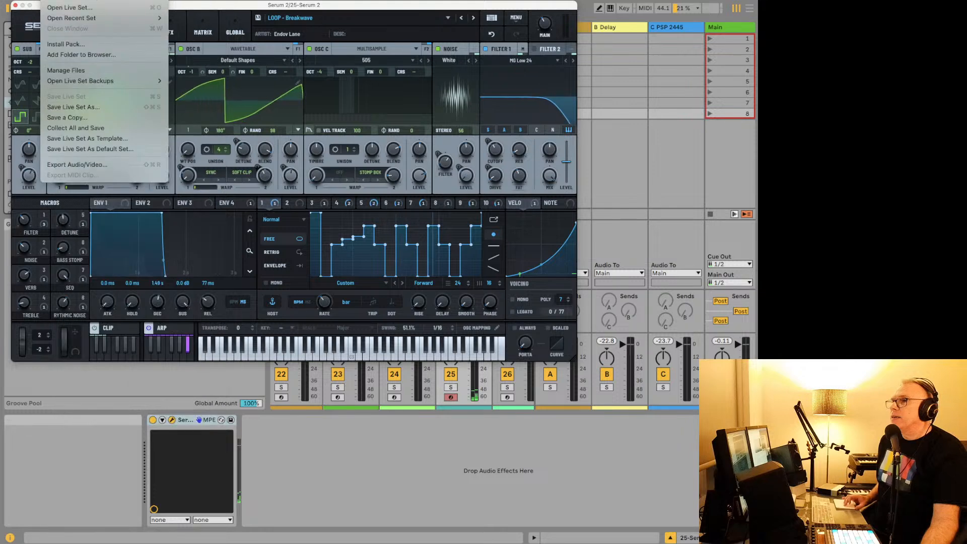
{"action": "left_click", "coordinate": [63, 0]}
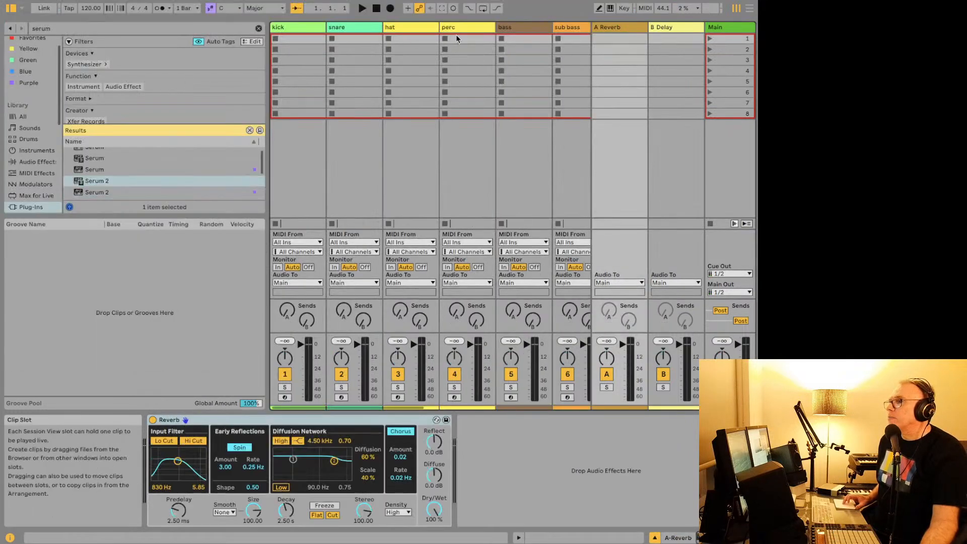
Open Serum 2 on the lead track and load the factory preset LOOP - Apollo's Aria.
{"action": "scroll", "coordinate": [502, 29], "scroll_direction": "right", "scroll_amount": 3}
{"action": "left_click", "coordinate": [545, 26]}
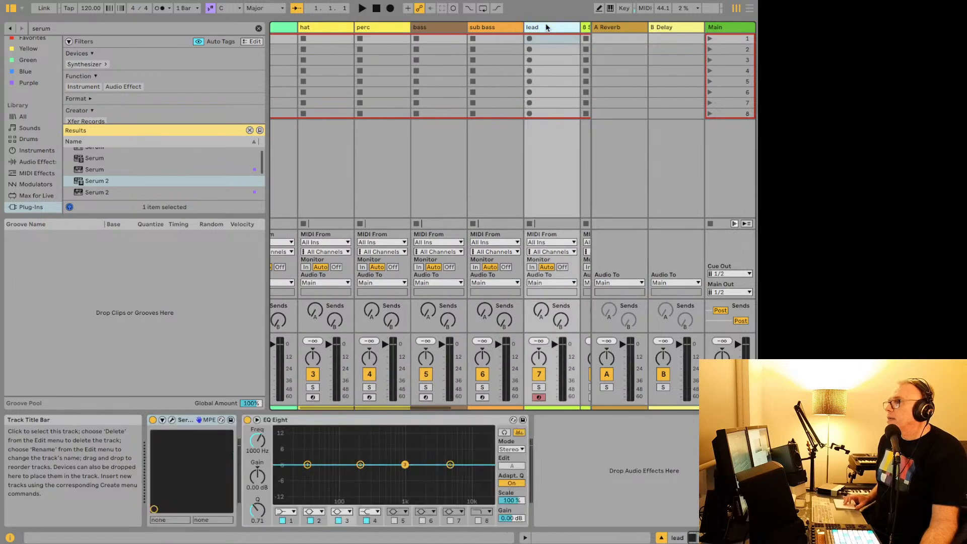
{"action": "left_click", "coordinate": [171, 419]}
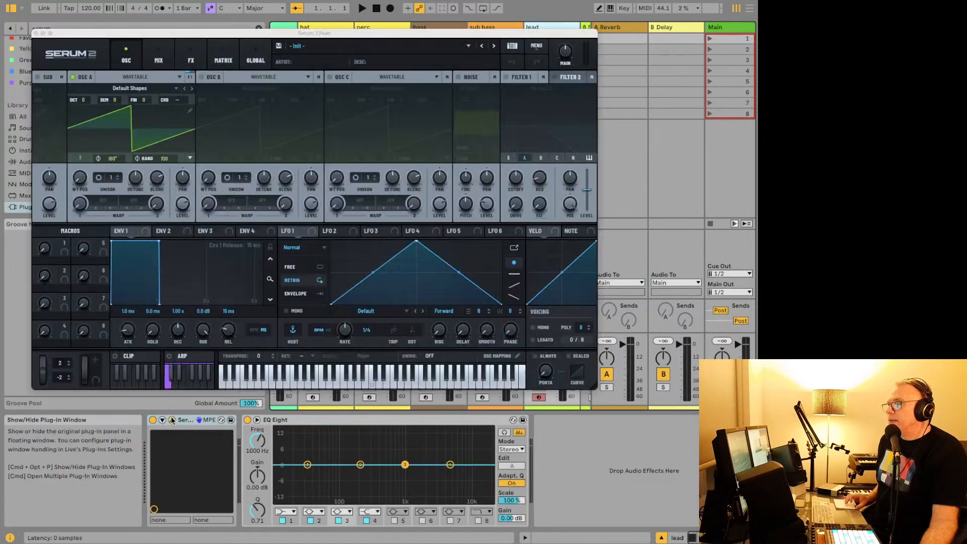
{"action": "left_click", "coordinate": [304, 48]}
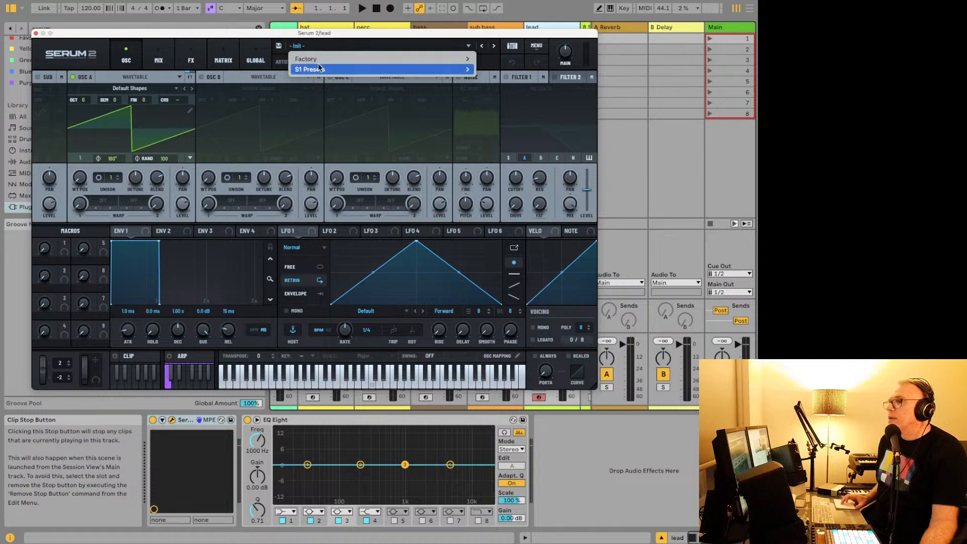
{"action": "mouse_move", "coordinate": [318, 63]}
{"action": "mouse_move", "coordinate": [513, 208]}
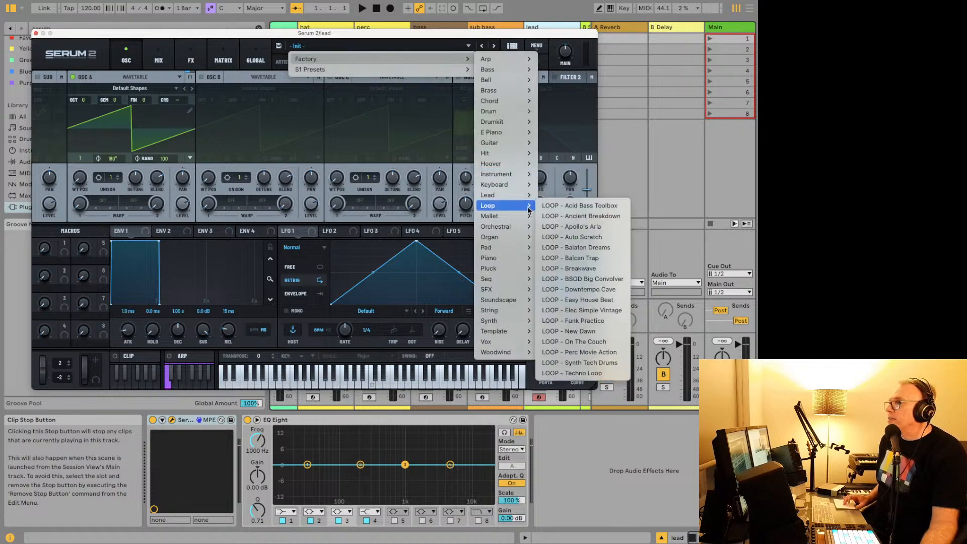
{"action": "left_click", "coordinate": [570, 228]}
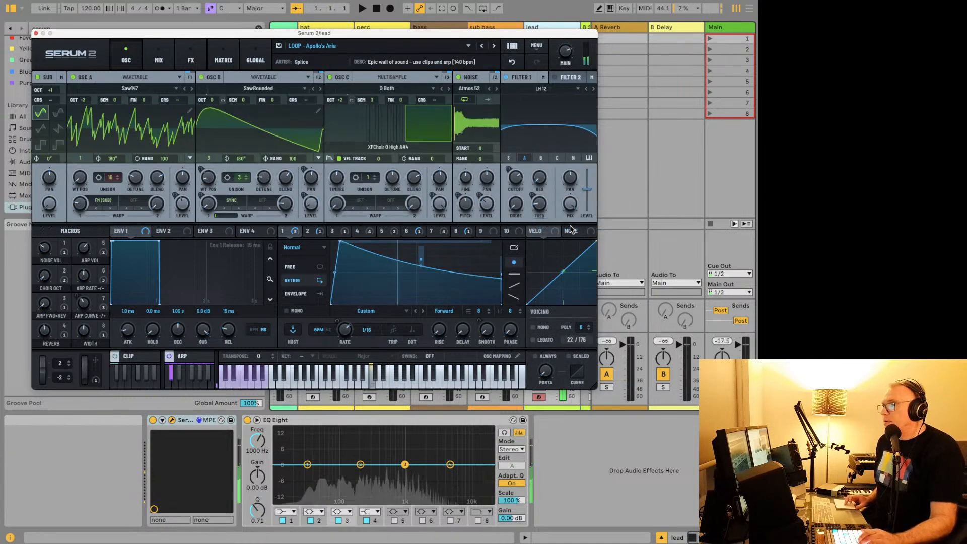
Audition neighbouring loop presets, including Ancient Breakdown and Auto Scratch, and settle on LOOP - Breakwave.
{"action": "left_click", "coordinate": [481, 47]}
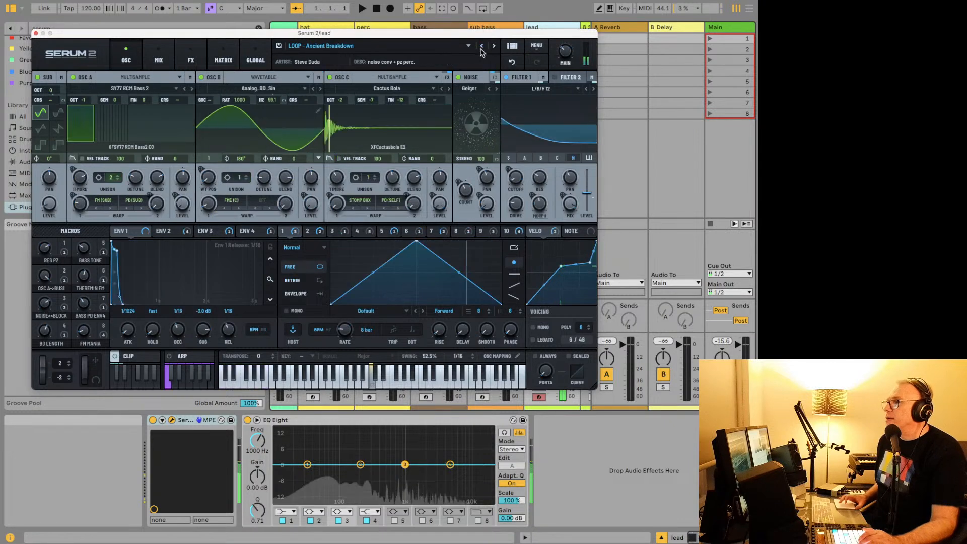
{"action": "left_click", "coordinate": [494, 47]}
{"action": "left_click", "coordinate": [494, 46]}
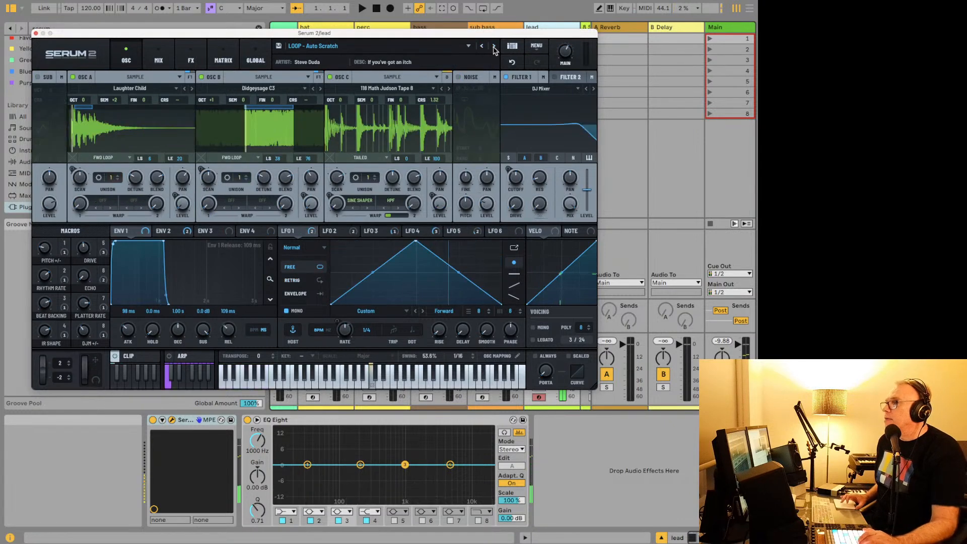
{"action": "left_click", "coordinate": [494, 46]}
{"action": "left_click", "coordinate": [483, 46]}
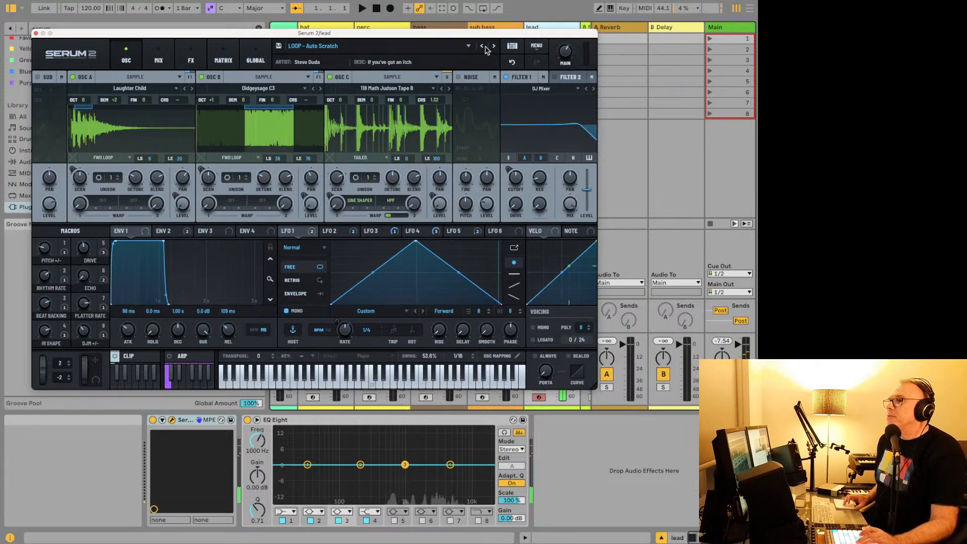
{"action": "left_click", "coordinate": [494, 46]}
{"action": "left_click", "coordinate": [494, 47]}
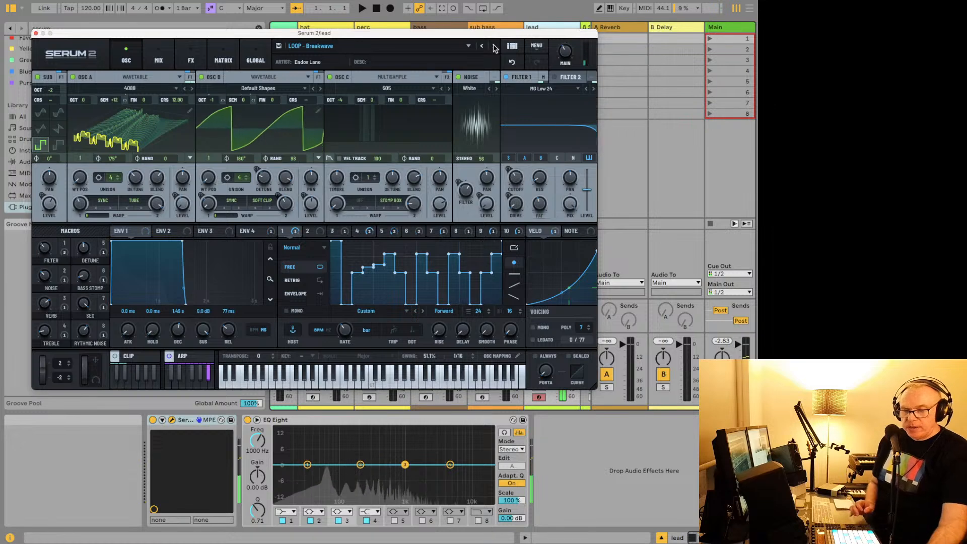
Capture the played MIDI as a clip on the lead track, stop playback, and move the Serum 2 window aside.
{"action": "key", "text": "super+shift+F9"}
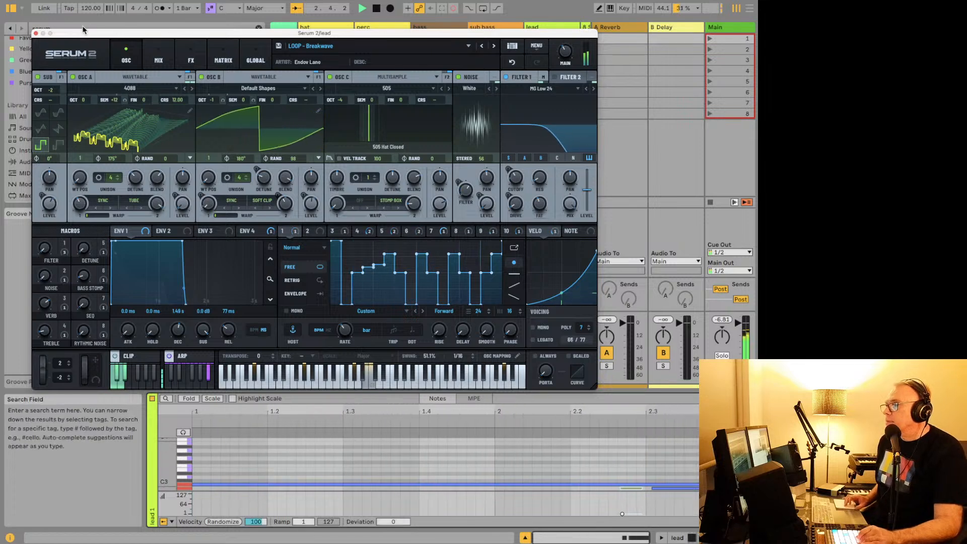
{"action": "key", "text": "space"}
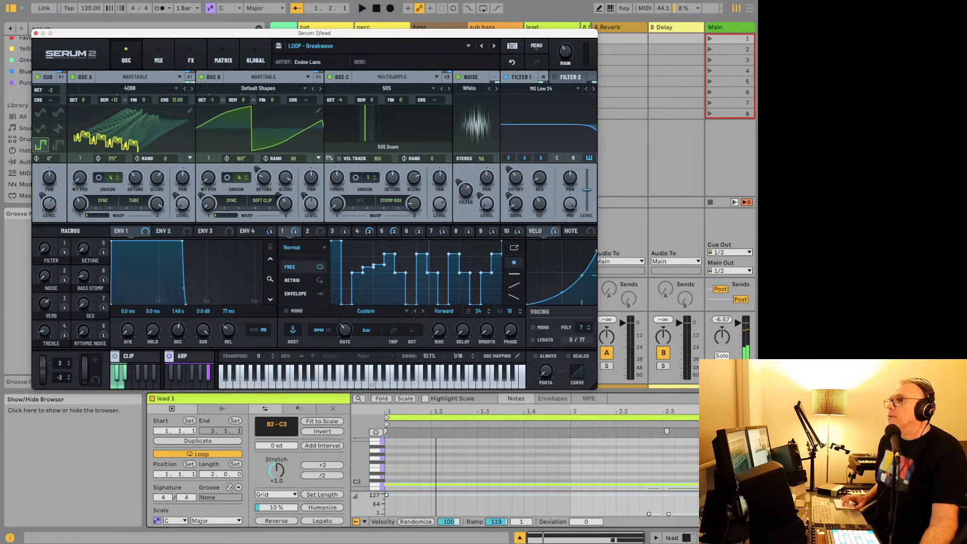
{"action": "left_click_drag", "start_coordinate": [68, 36], "coordinate": [484, 49]}
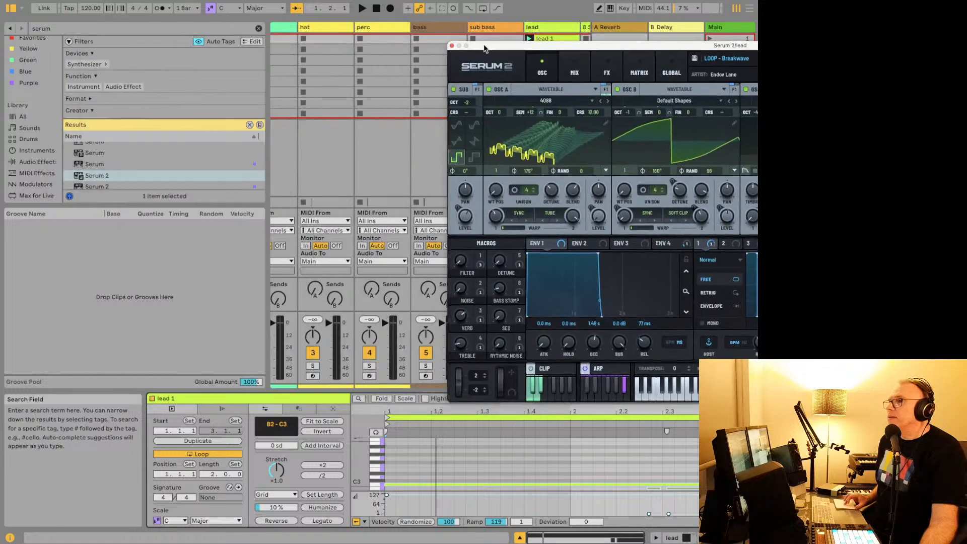
Play the captured lead clip and solo the lead track.
{"action": "scroll", "coordinate": [288, 153], "scroll_direction": "left", "scroll_amount": 4}
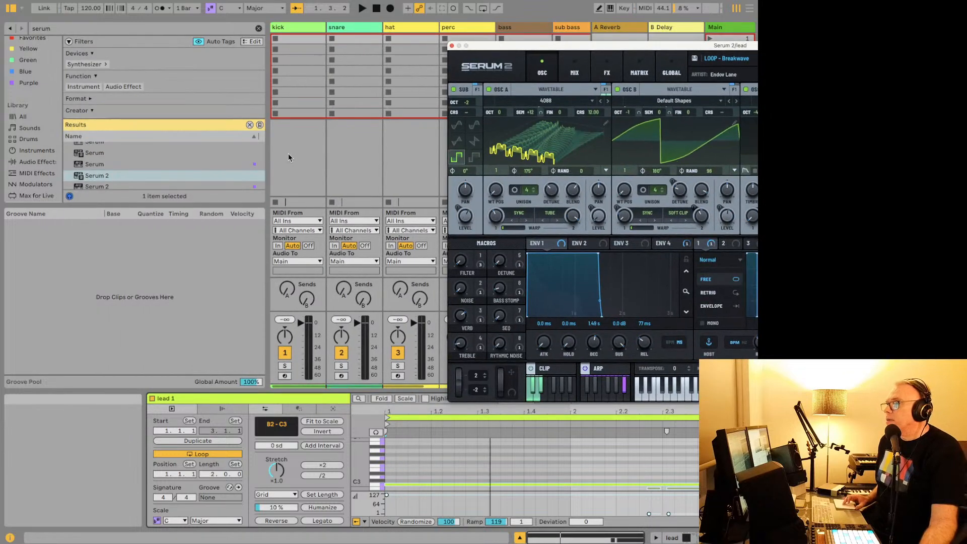
{"action": "scroll", "coordinate": [288, 153], "scroll_direction": "right", "scroll_amount": 15}
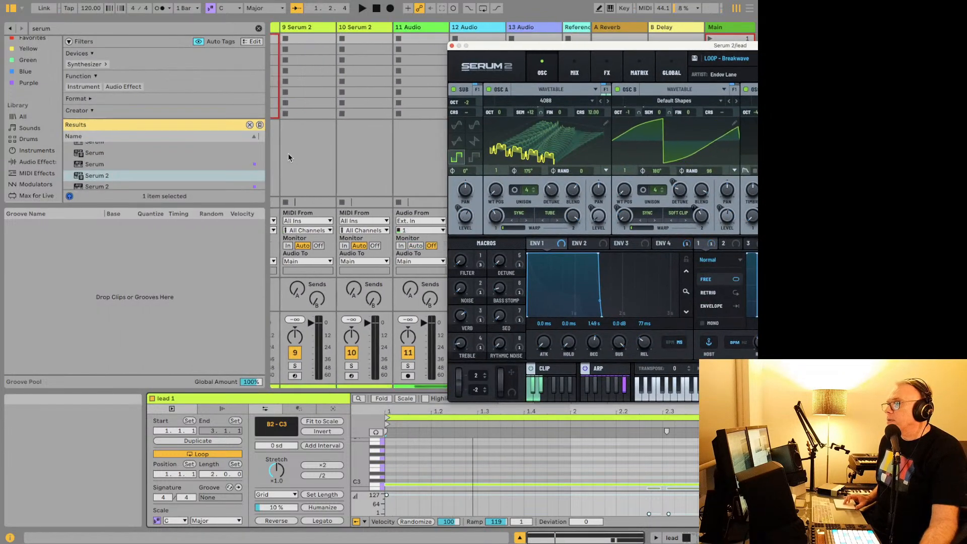
{"action": "scroll", "coordinate": [288, 153], "scroll_direction": "left", "scroll_amount": 4}
{"action": "key", "text": "space"}
{"action": "left_click", "coordinate": [276, 365]}
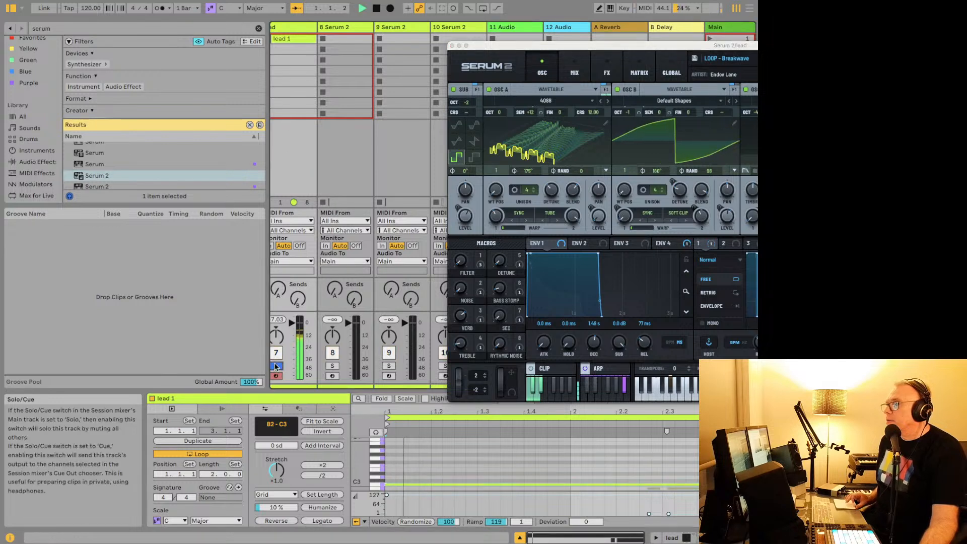
Stop playback, unsolo the lead track, and move the Serum 2 window so the whole synth interface fits on screen.
{"action": "key", "text": "space"}
{"action": "left_click", "coordinate": [276, 367]}
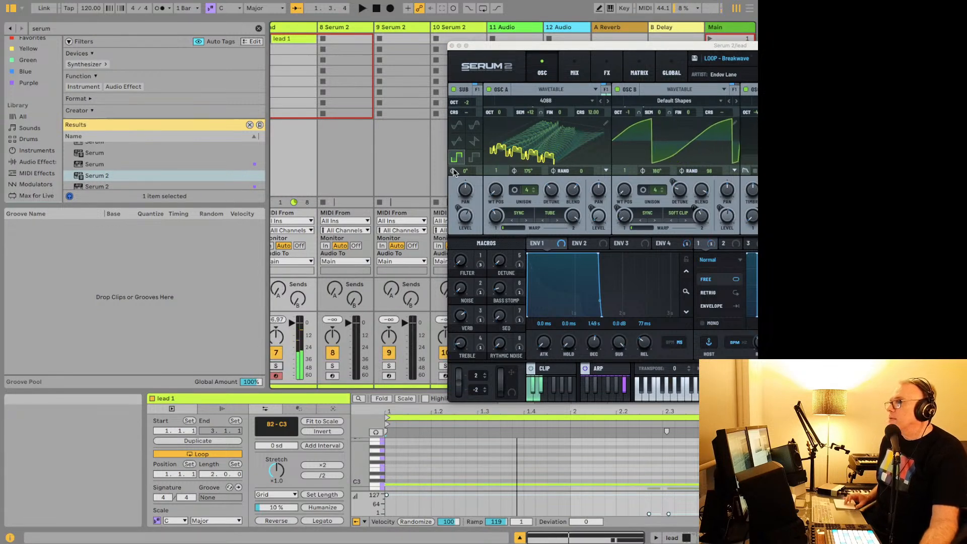
{"action": "scroll", "coordinate": [454, 173], "scroll_direction": "up", "scroll_amount": 1}
{"action": "left_click_drag", "start_coordinate": [570, 46], "coordinate": [220, 3]}
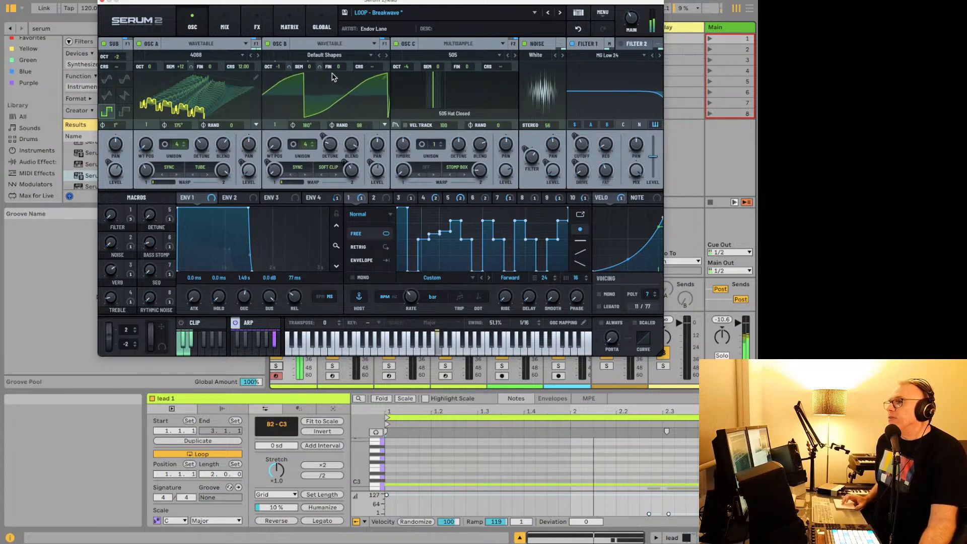
Compare the sound with oscillators B, C and A each switched off and back on, and view OSC B's available oscillator types.
{"action": "left_click", "coordinate": [280, 45]}
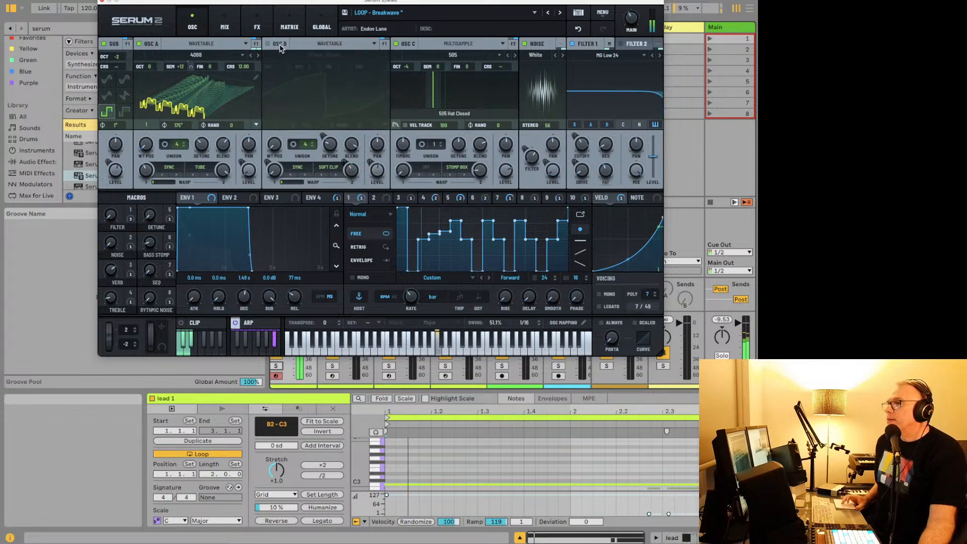
{"action": "left_click", "coordinate": [279, 45]}
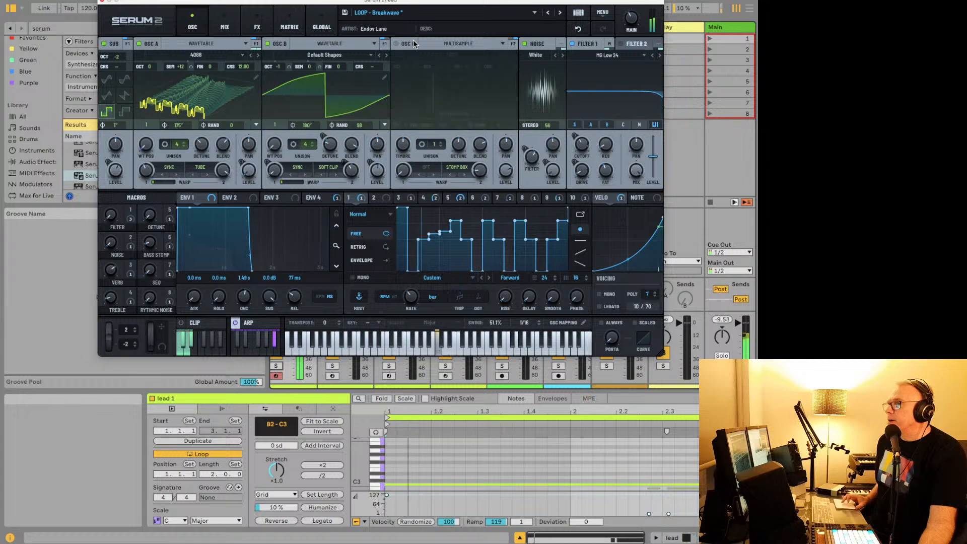
{"action": "left_click", "coordinate": [150, 44]}
{"action": "left_click", "coordinate": [150, 44]}
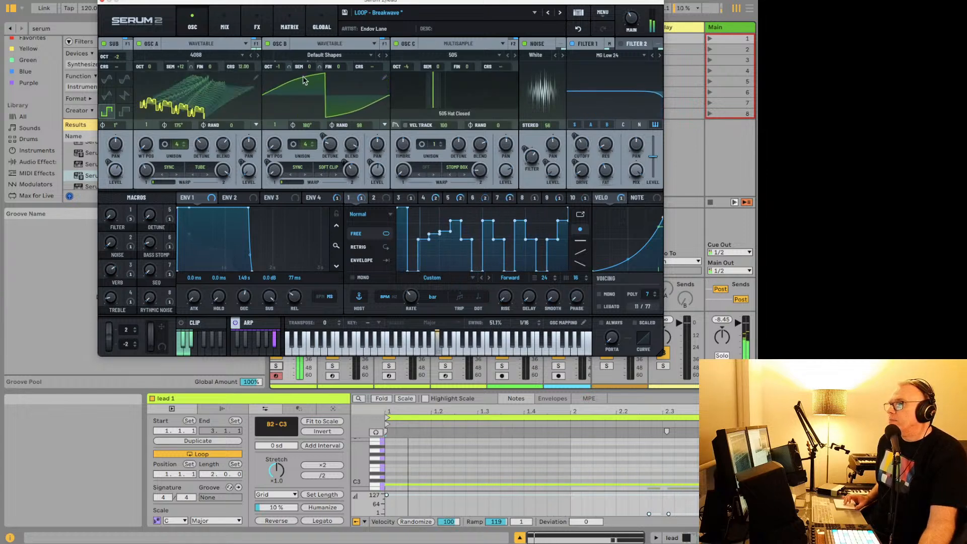
{"action": "left_click", "coordinate": [313, 43]}
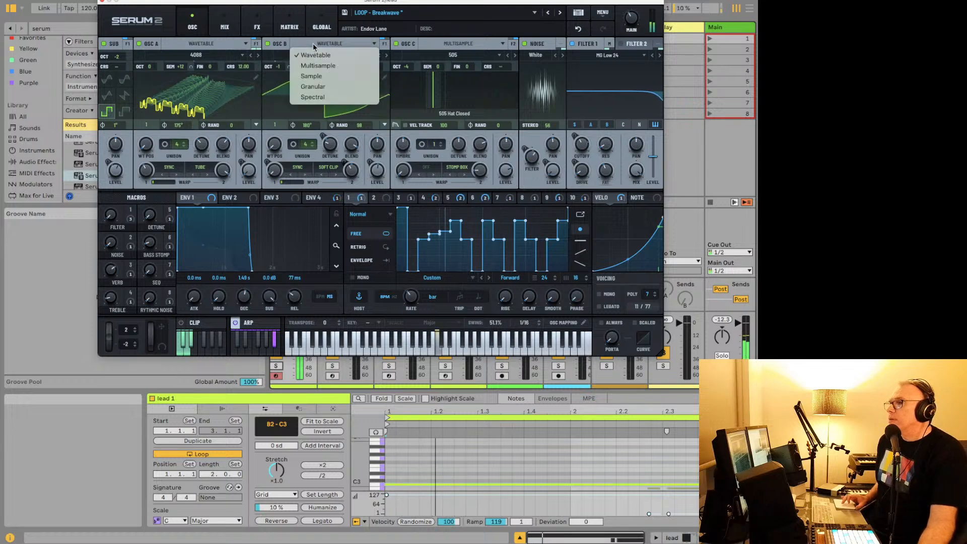
{"action": "left_click", "coordinate": [313, 43]}
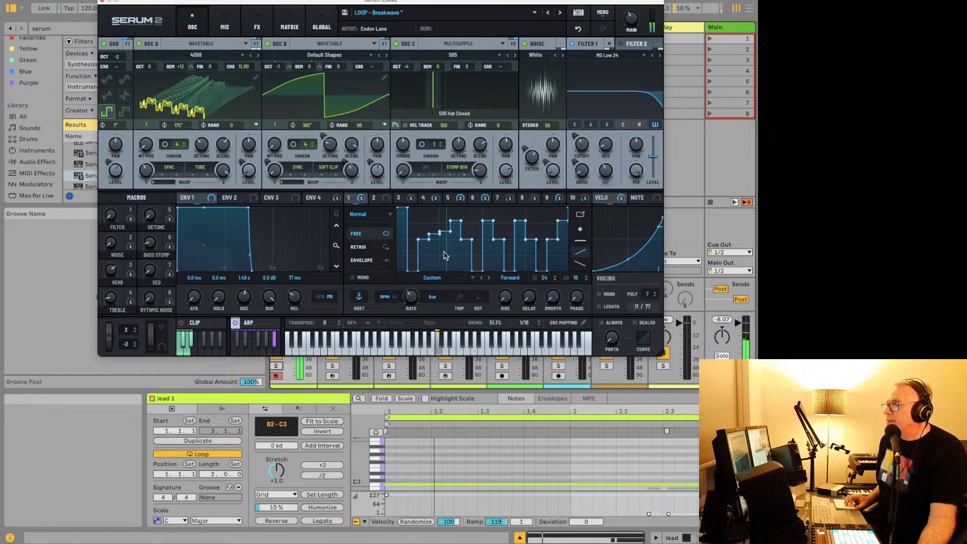
Try redrawing LFO 1's shape, first with growing ramps across the steps and again with a flat low section, undoing each edit.
{"action": "left_click_drag", "start_coordinate": [410, 264], "coordinate": [565, 204]}
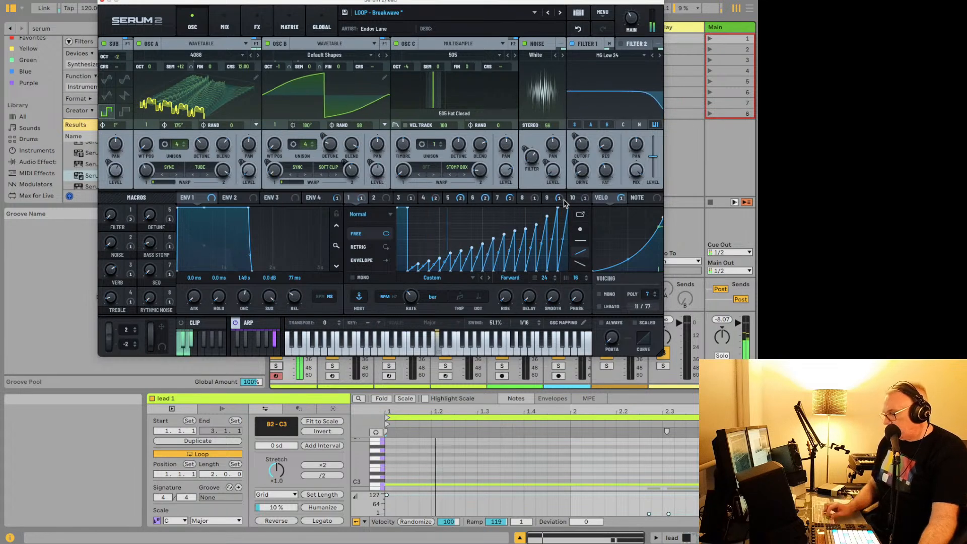
{"action": "key", "text": "super+z"}
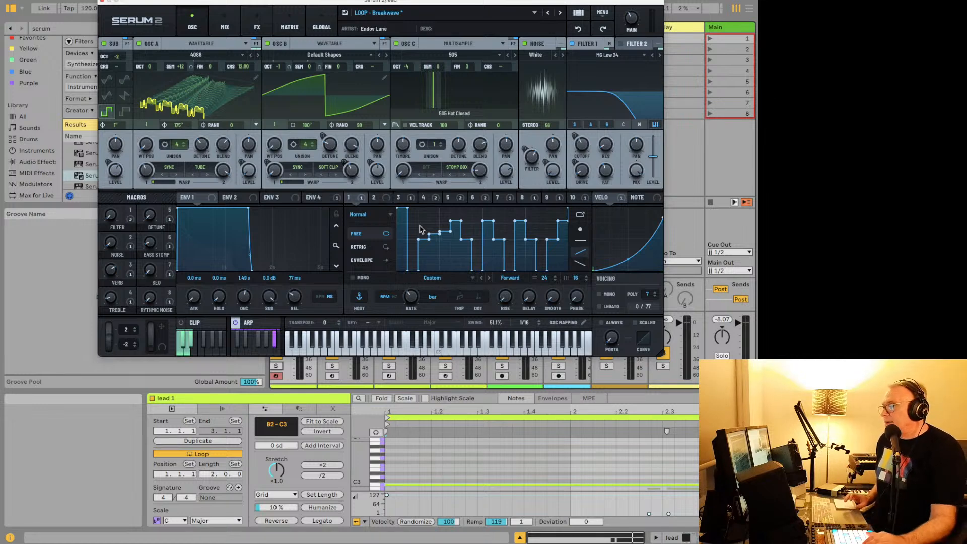
{"action": "key", "text": "space"}
{"action": "mouse_move", "coordinate": [420, 242]}
{"action": "left_mouse_down"}
{"action": "mouse_move", "coordinate": [437, 279]}
{"action": "mouse_move", "coordinate": [471, 281]}
{"action": "left_mouse_up"}
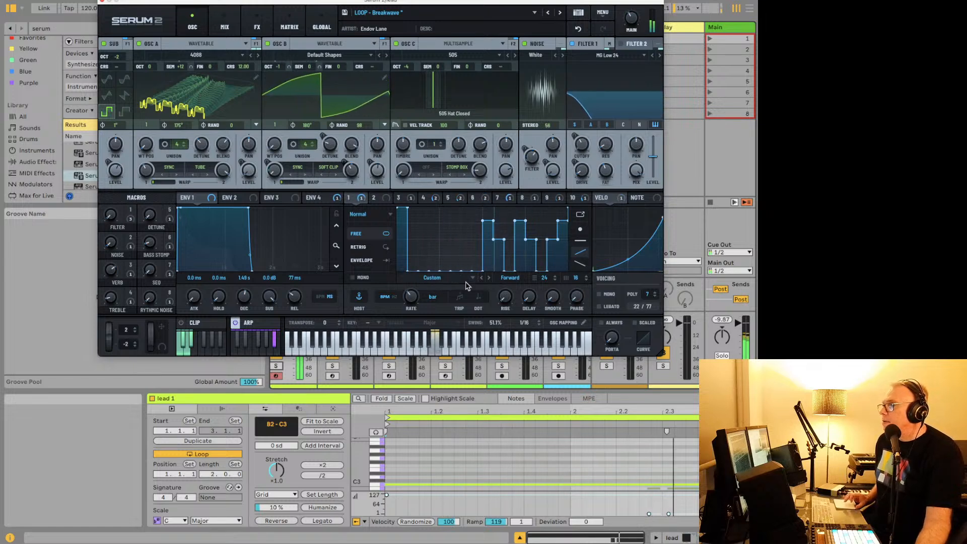
{"action": "key", "text": "super+z"}
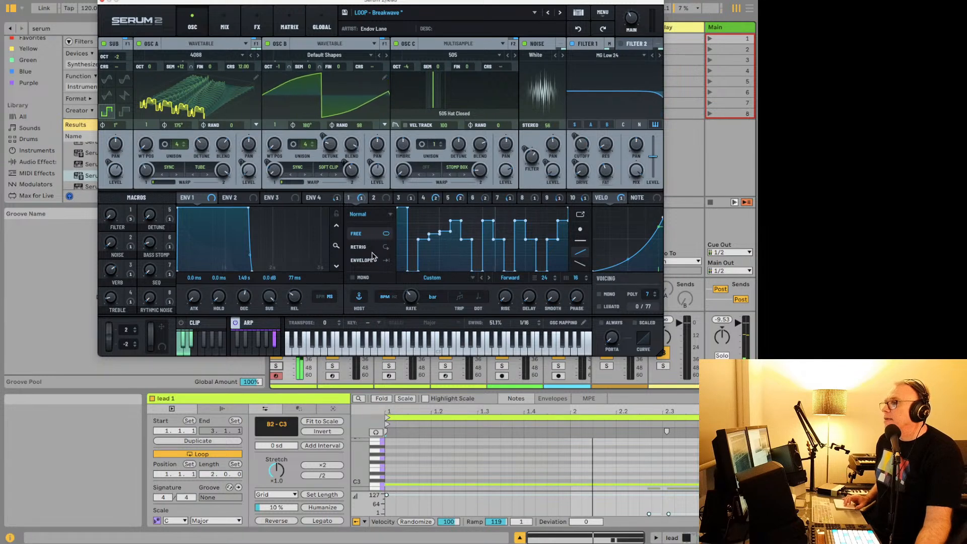
Try the Chaos: Lorenz mode on LFO 1 and undo the change.
{"action": "left_click", "coordinate": [374, 216]}
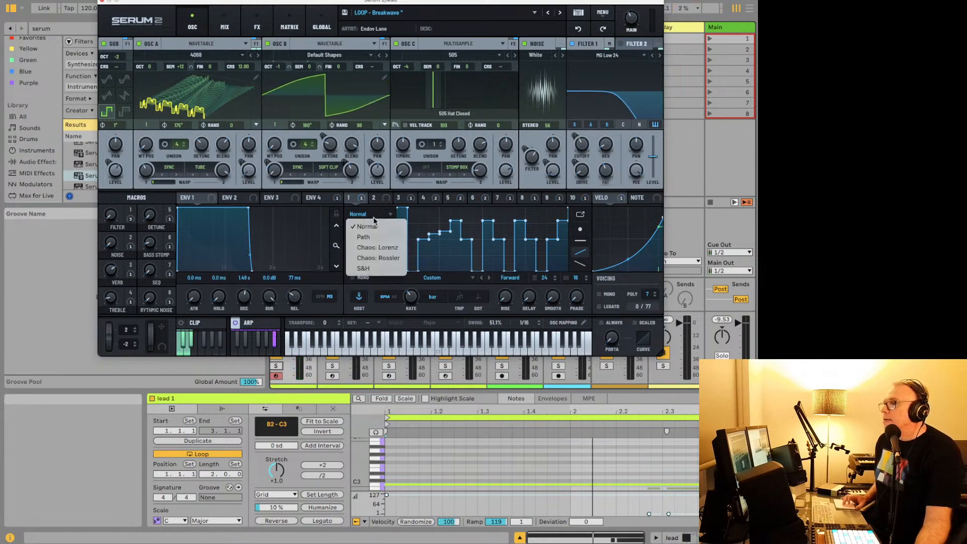
{"action": "left_click", "coordinate": [377, 247]}
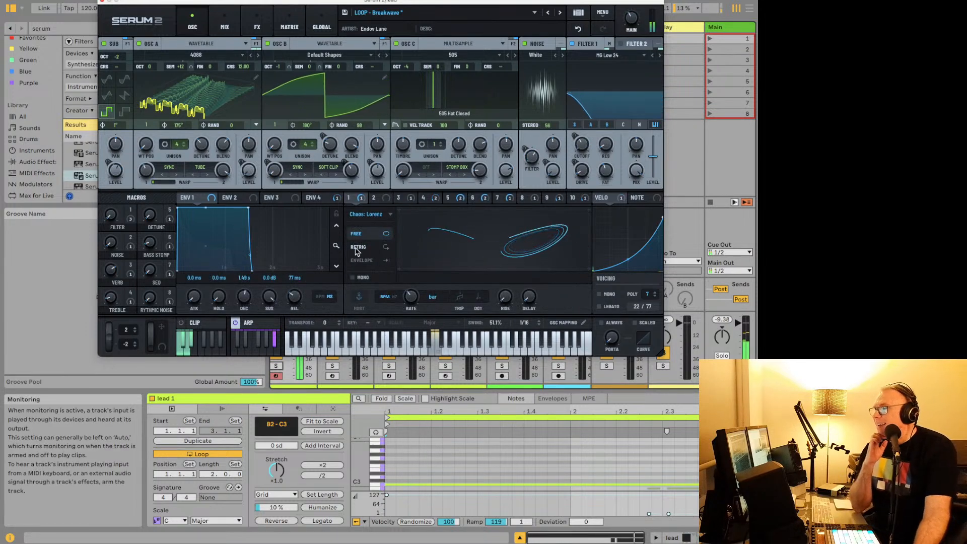
{"action": "key", "text": "ctrl+z"}
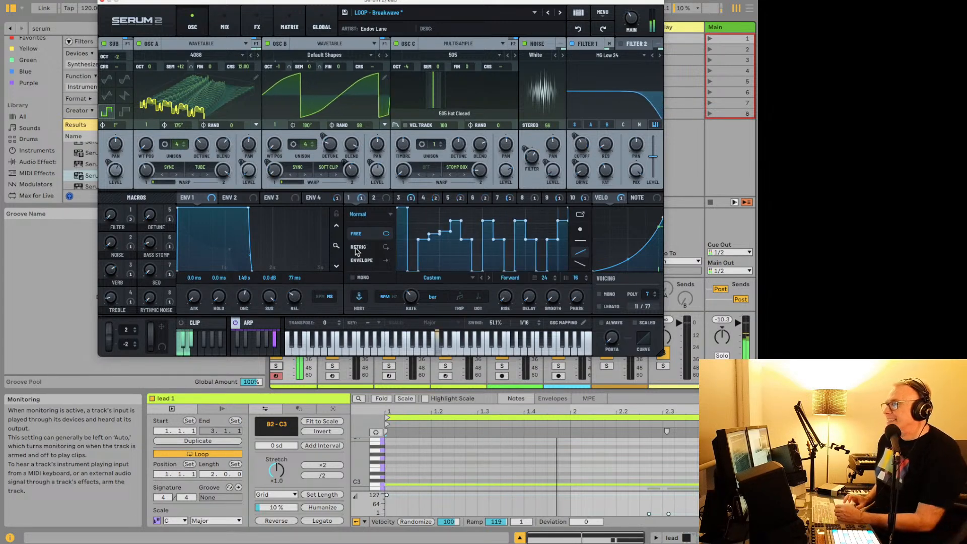
Draw two rising ramp steps in LFO 1's shape, switch OSC B's wavetable to Grimace [SN], and glance at the effects.
{"action": "left_click", "coordinate": [448, 222], "text": "shift"}
{"action": "left_click", "coordinate": [459, 242], "text": "shift"}
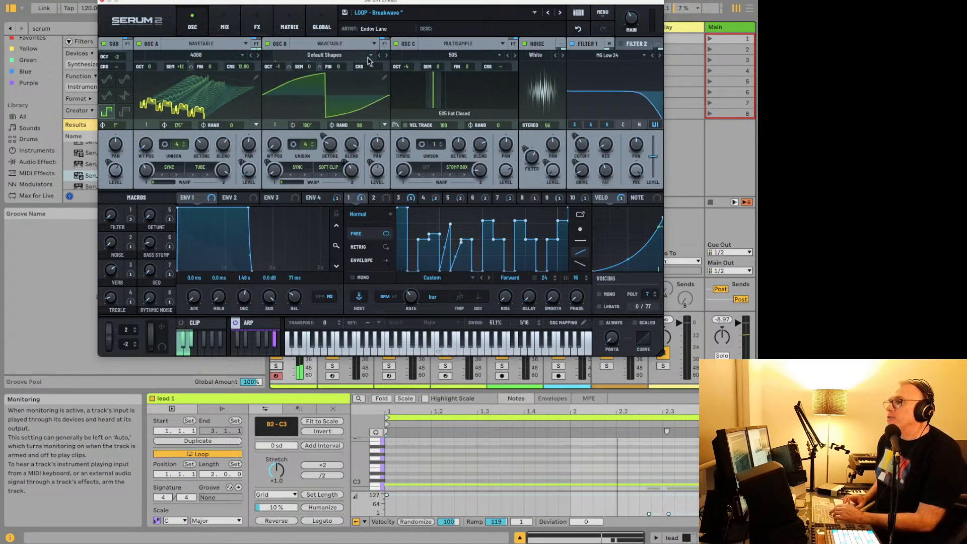
{"action": "left_click", "coordinate": [386, 55]}
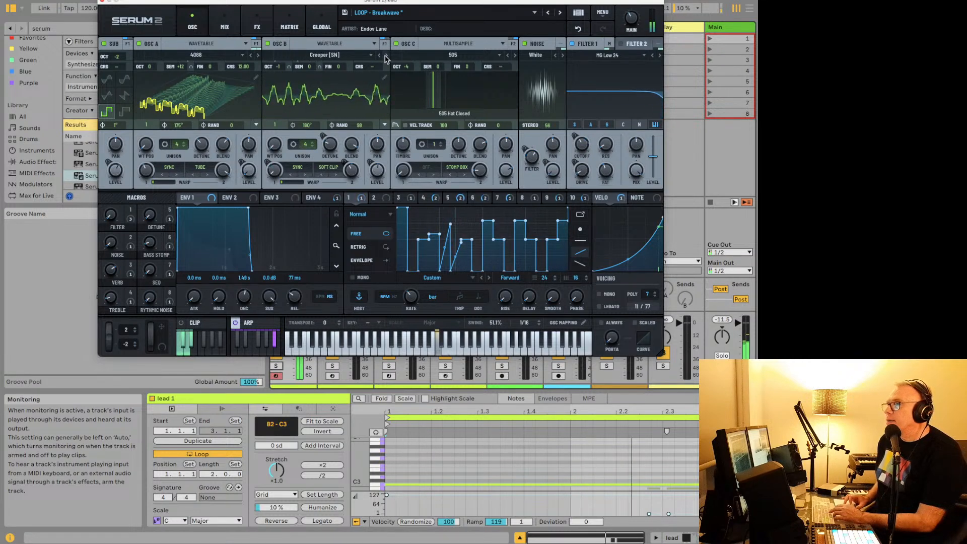
{"action": "left_click", "coordinate": [385, 56]}
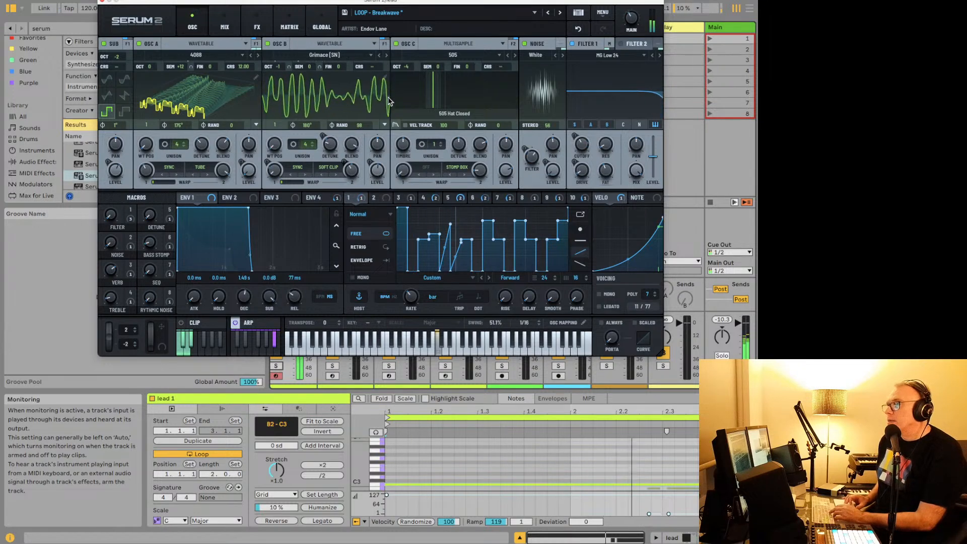
{"action": "left_click", "coordinate": [254, 28]}
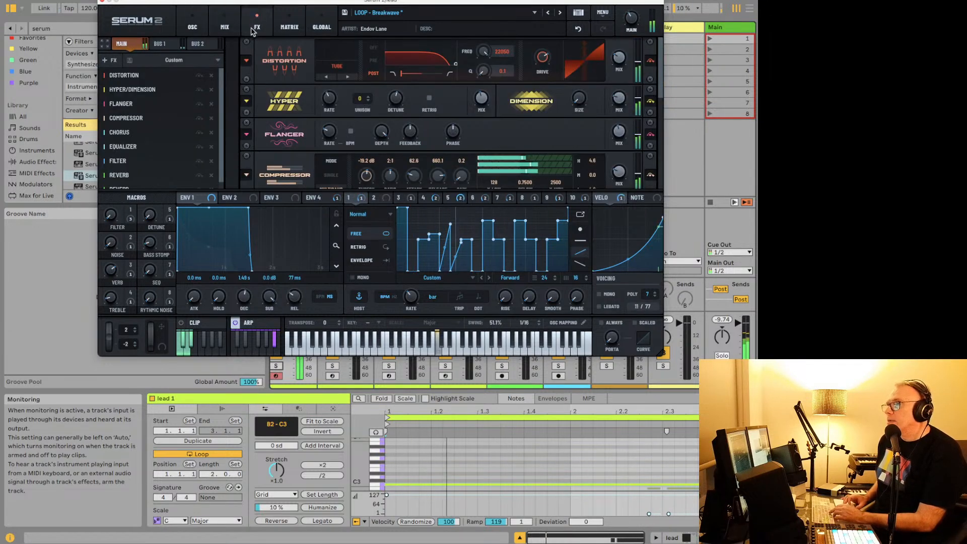
{"action": "left_click", "coordinate": [192, 25]}
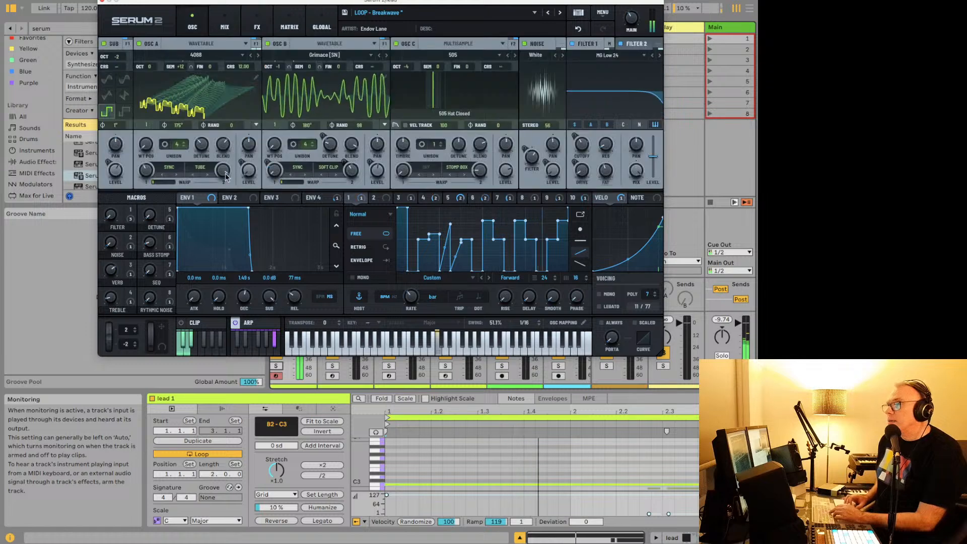
Open the arpeggiator editor, set the pattern shape of slot 4 to Down, and activate slot 5.
{"action": "left_click", "coordinate": [236, 323]}
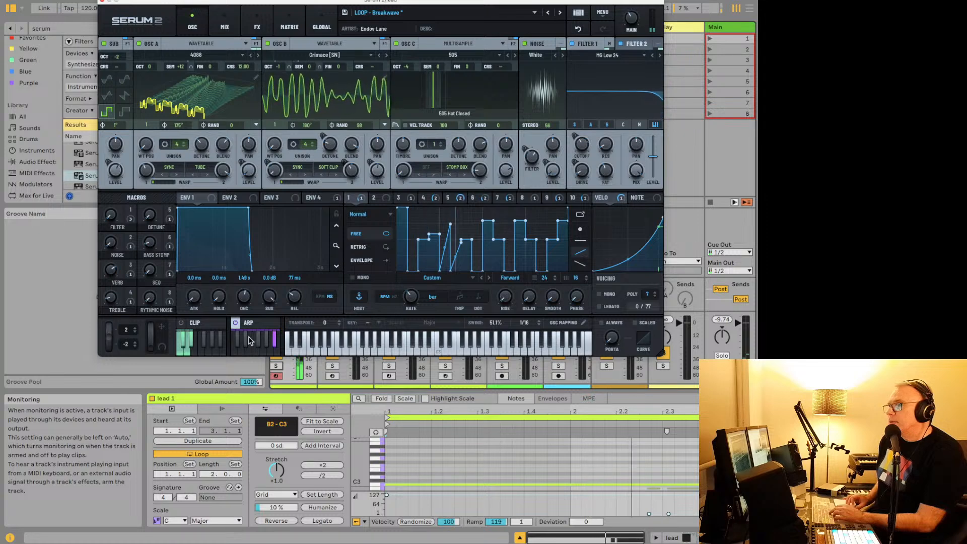
{"action": "left_click", "coordinate": [250, 339]}
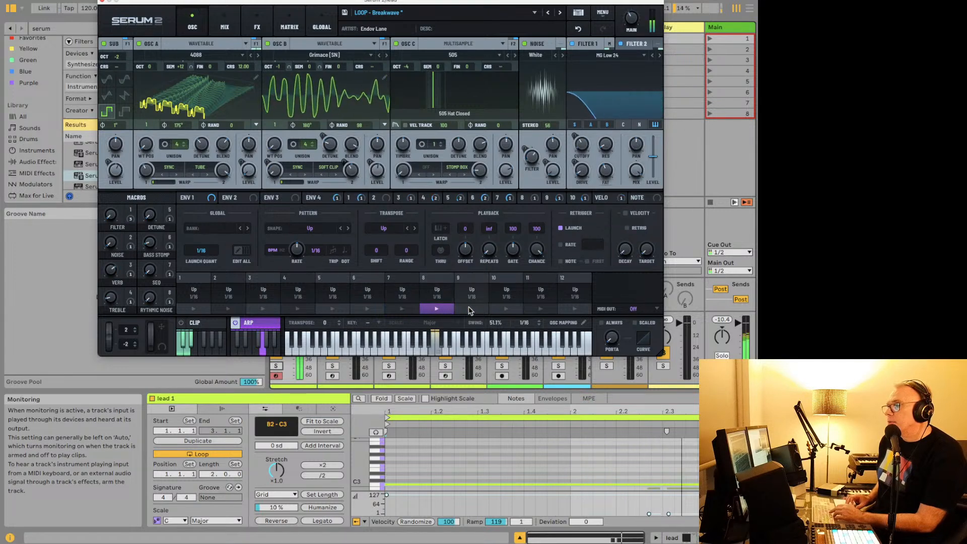
{"action": "right_click", "coordinate": [300, 289]}
{"action": "left_click", "coordinate": [296, 289]}
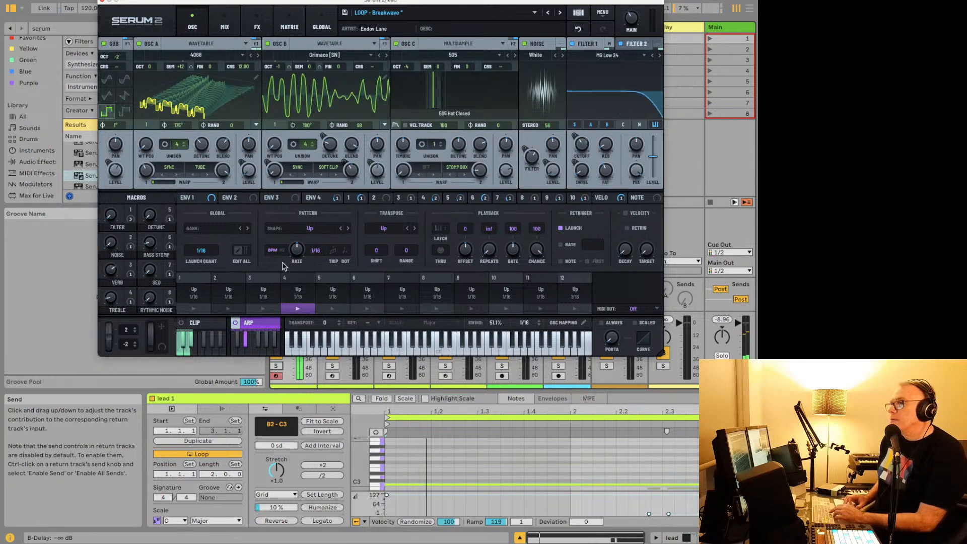
{"action": "left_click", "coordinate": [340, 228]}
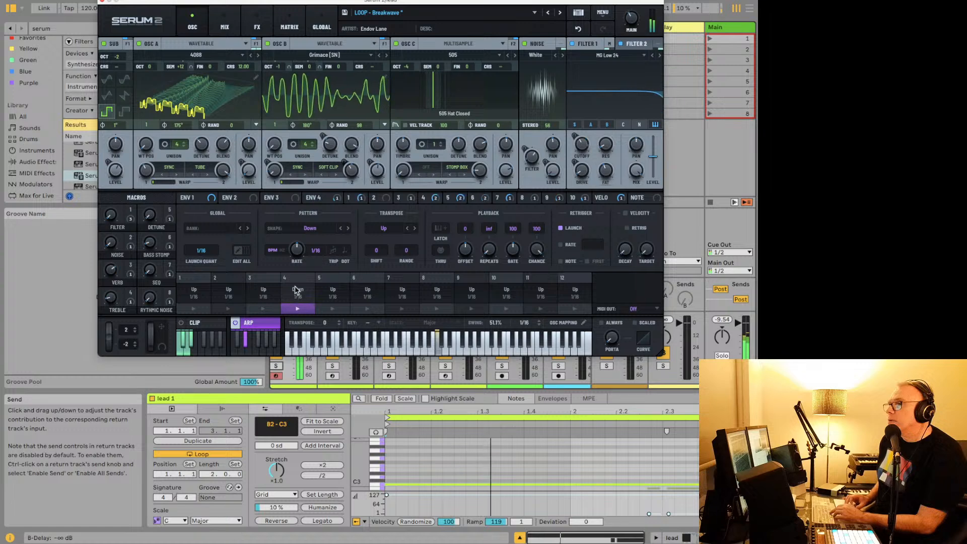
{"action": "left_click", "coordinate": [324, 309]}
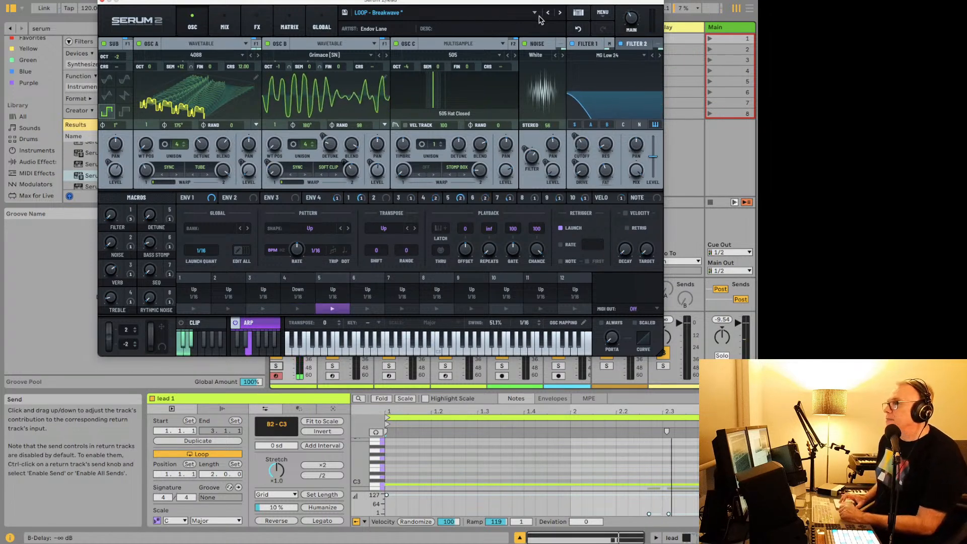
Load the preset LOOP - BSOD Big Convolver, stop the lead track's clip, and restart playback with the Serum 2 window back in view.
{"action": "left_click", "coordinate": [559, 13]}
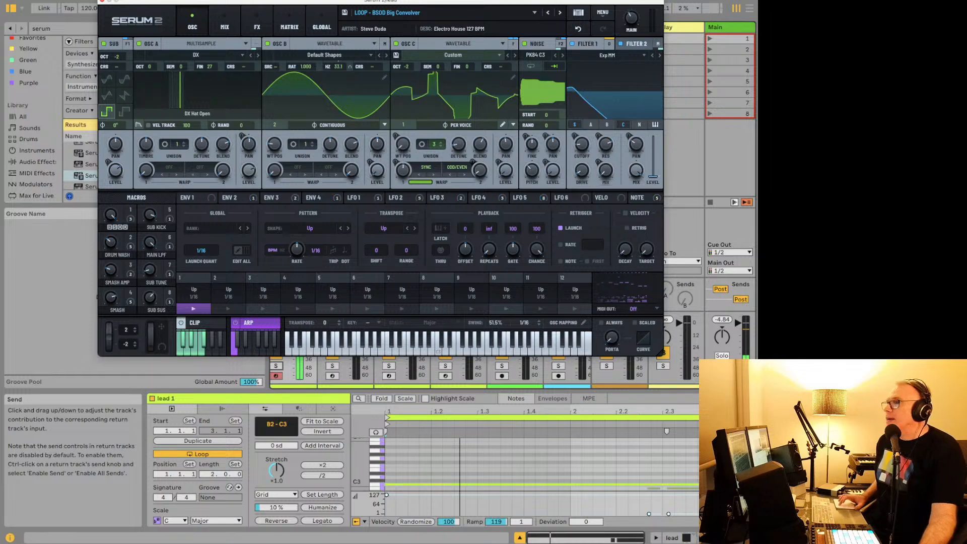
{"action": "left_click_drag", "start_coordinate": [482, 5], "coordinate": [734, 246]}
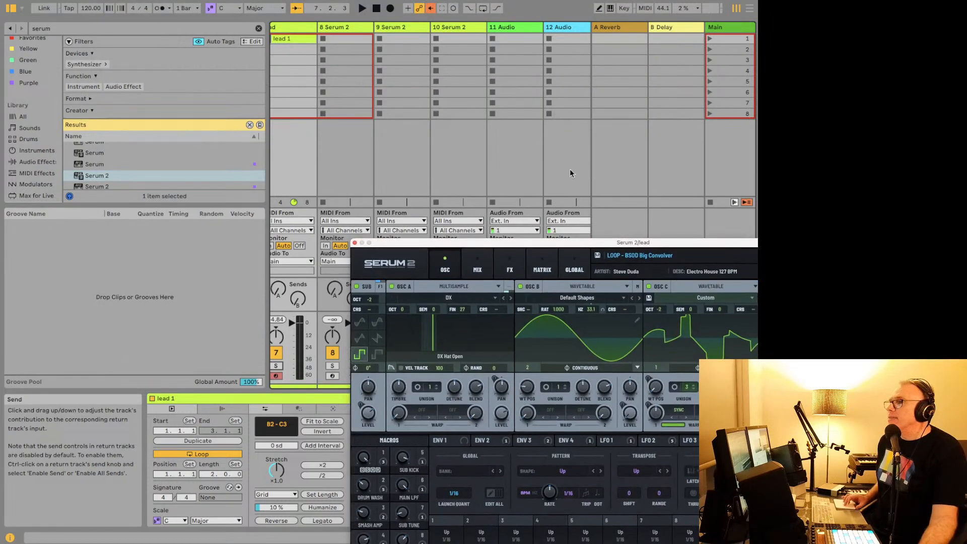
{"action": "scroll", "coordinate": [474, 141], "scroll_direction": "left", "scroll_amount": 3}
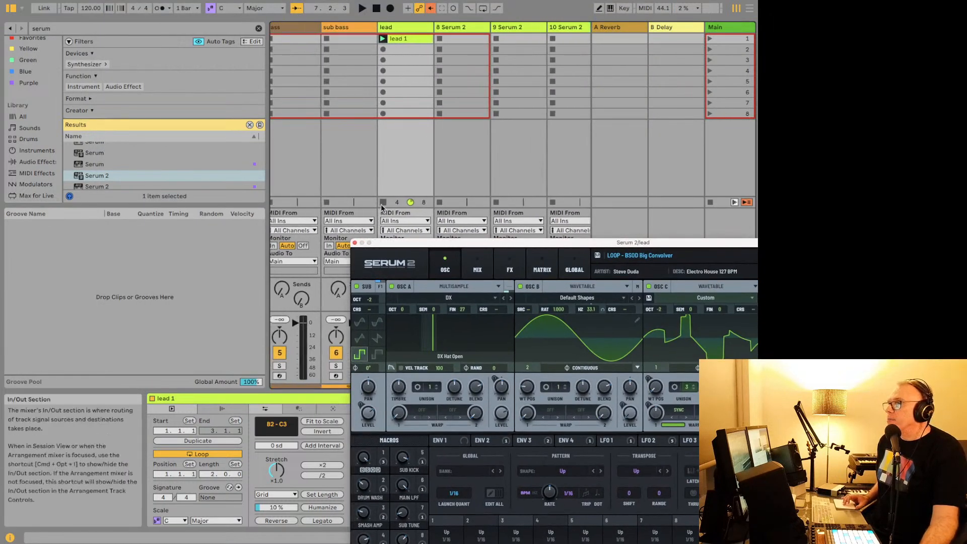
{"action": "left_click", "coordinate": [383, 203]}
{"action": "key", "text": "space"}
{"action": "left_click_drag", "start_coordinate": [410, 243], "coordinate": [203, 31]}
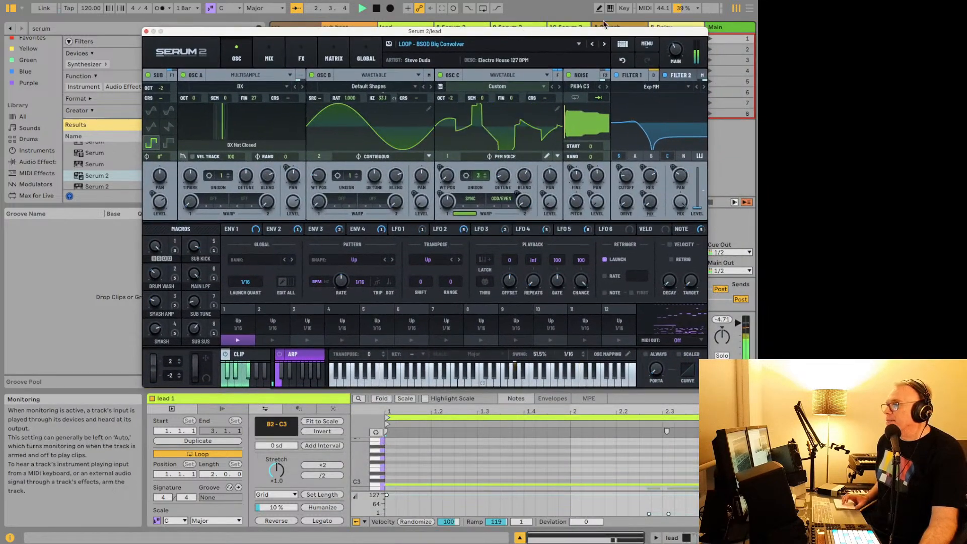
Audition LOOP - Downtempo Cave, LOOP - Easy House Beat and LOOP - Elec Simple Vintage, and inspect the last preset's clip and arpeggiator editors.
{"action": "left_click", "coordinate": [604, 45]}
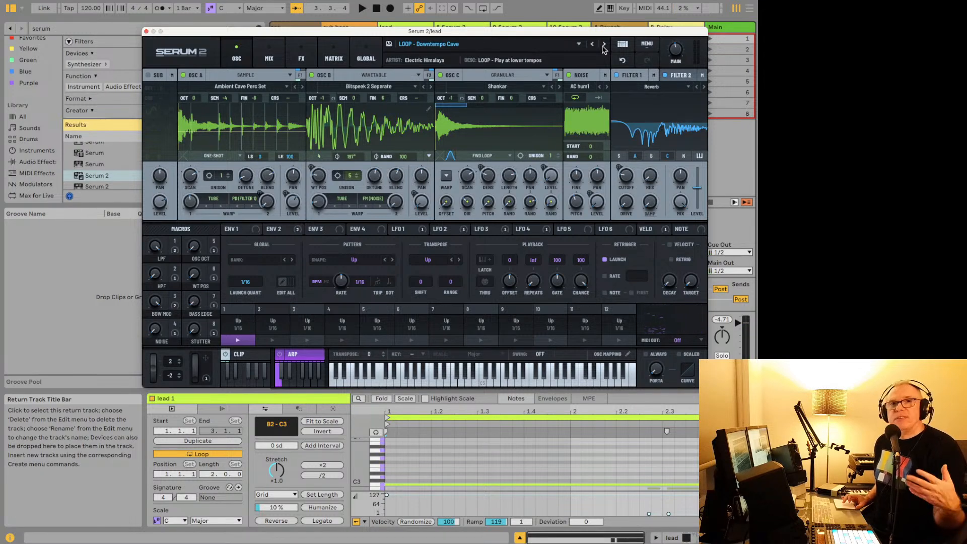
{"action": "left_click", "coordinate": [604, 45]}
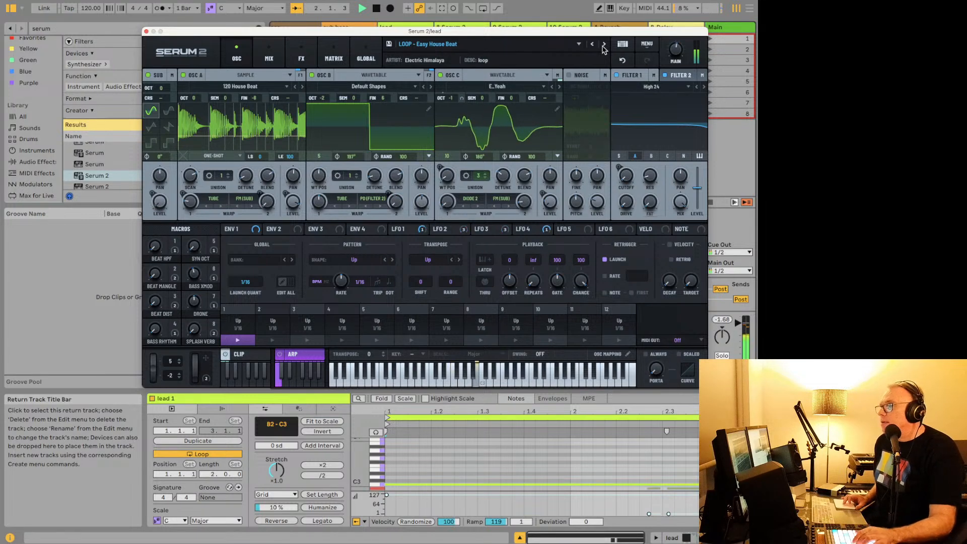
{"action": "left_click", "coordinate": [604, 45]}
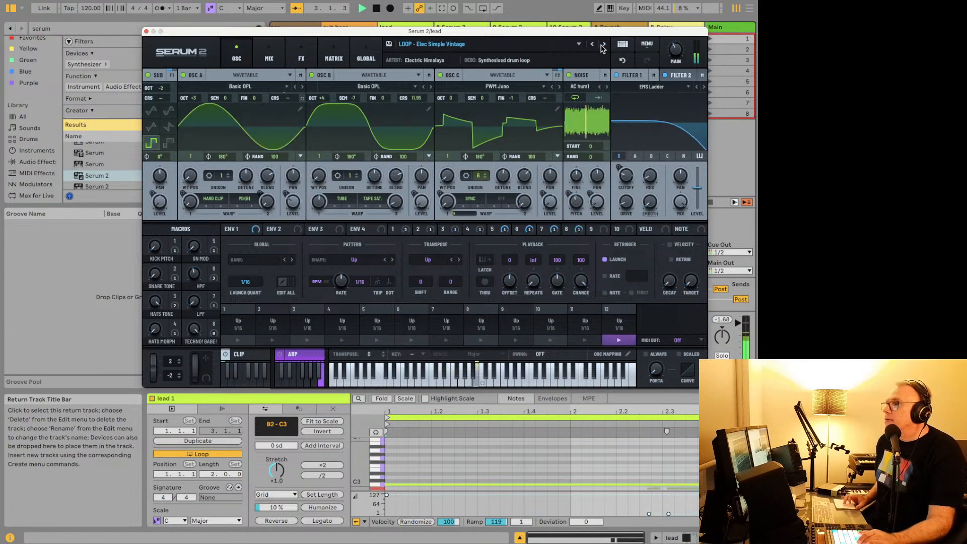
{"action": "left_click", "coordinate": [243, 355]}
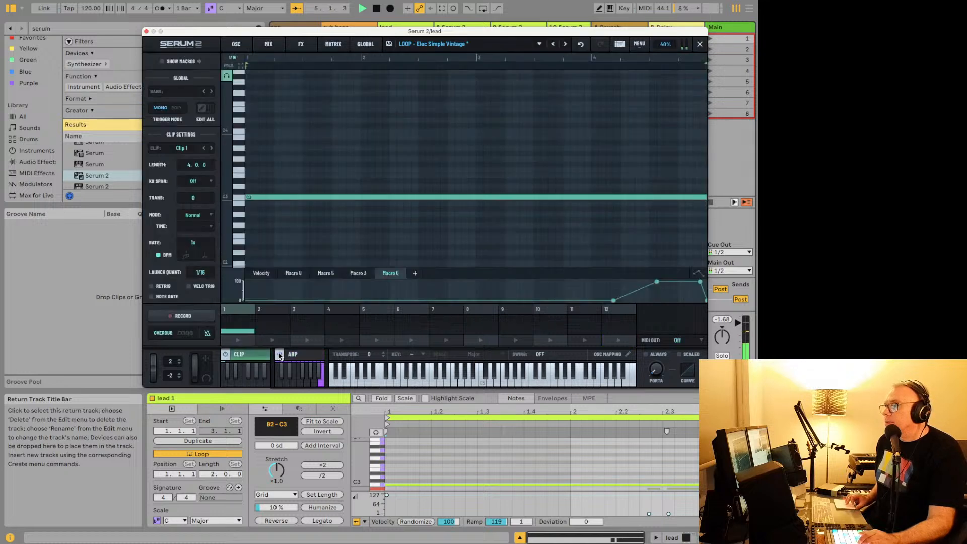
{"action": "left_click", "coordinate": [293, 356]}
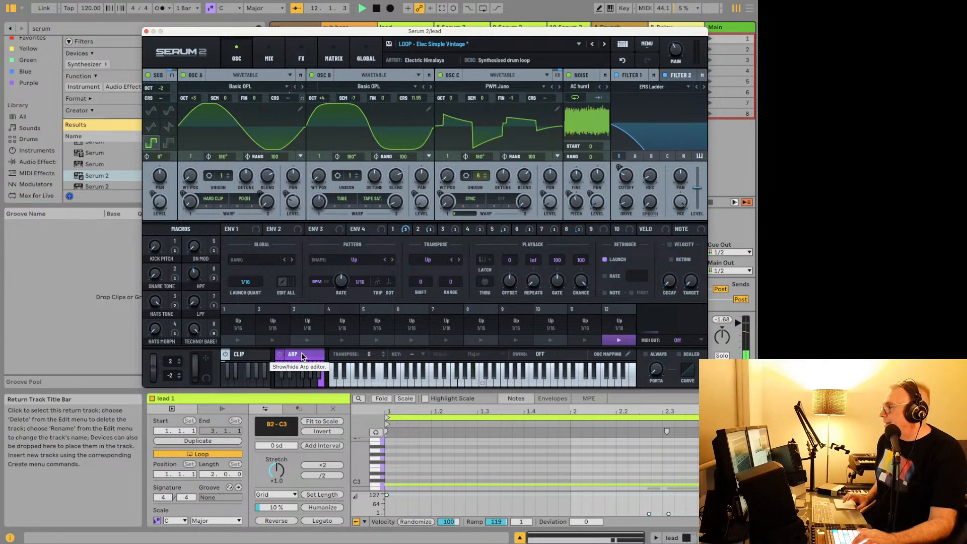
Advance through the loop presets past LOOP - Funk Practice to LOOP - New Dawn.
{"action": "left_click", "coordinate": [603, 46]}
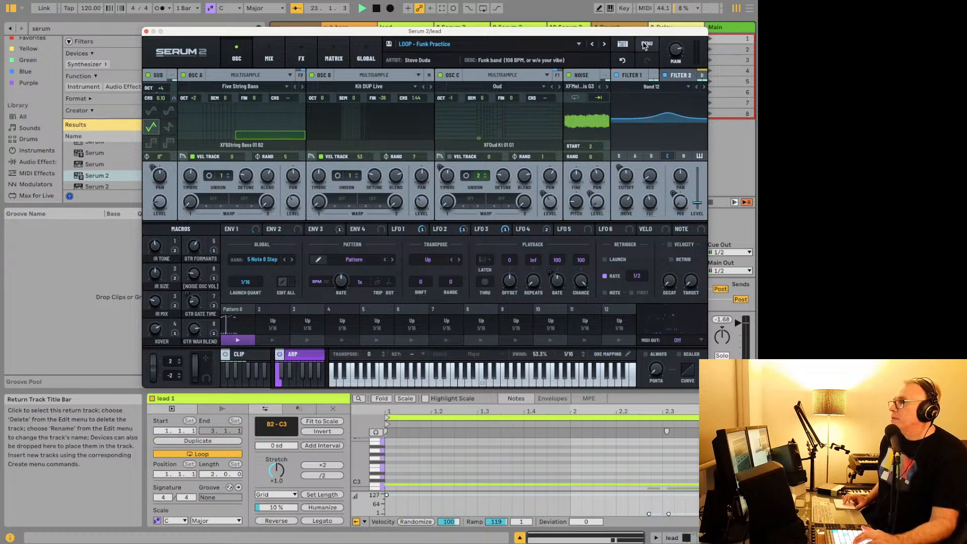
{"action": "left_click", "coordinate": [602, 44]}
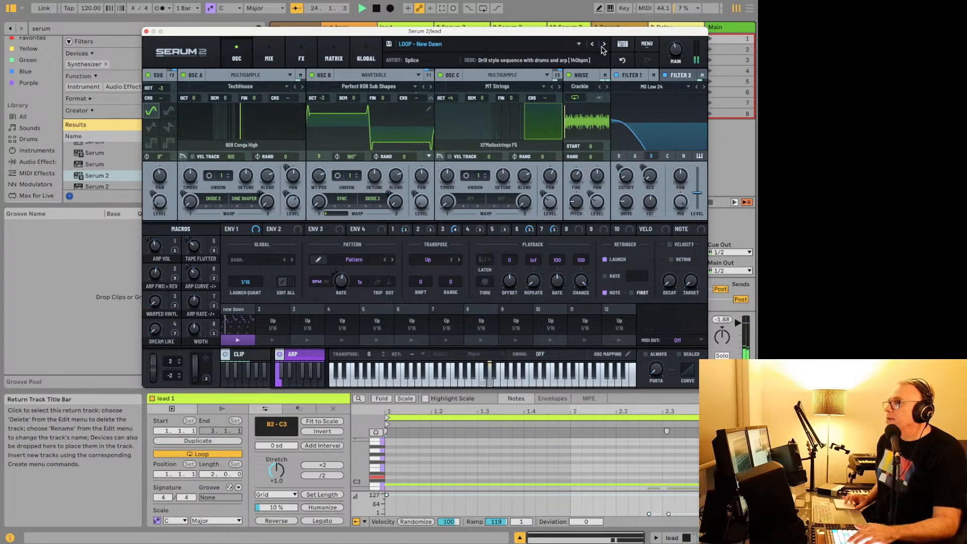
Load the factory Soundscape preset SC - Astral Projection on the lead track.
{"action": "left_click", "coordinate": [542, 45]}
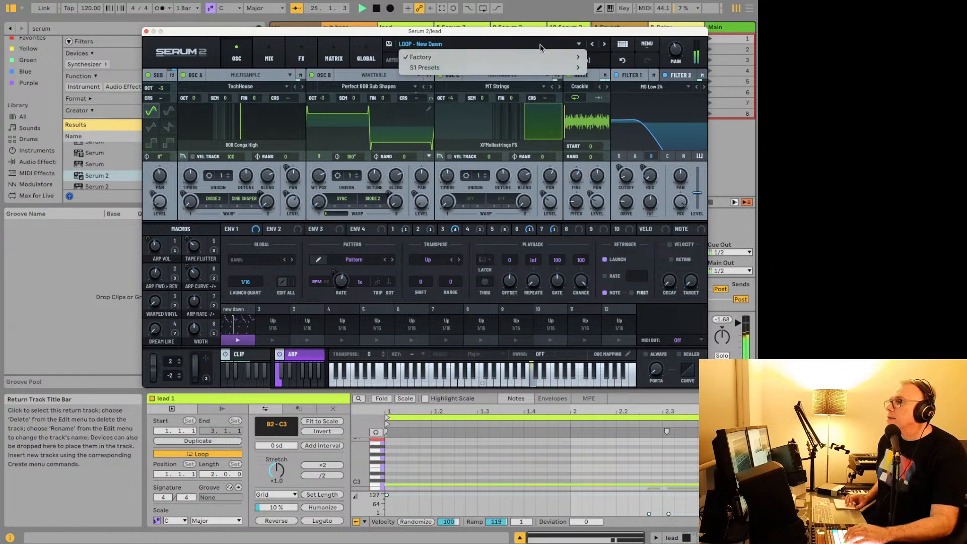
{"action": "mouse_move", "coordinate": [538, 60]}
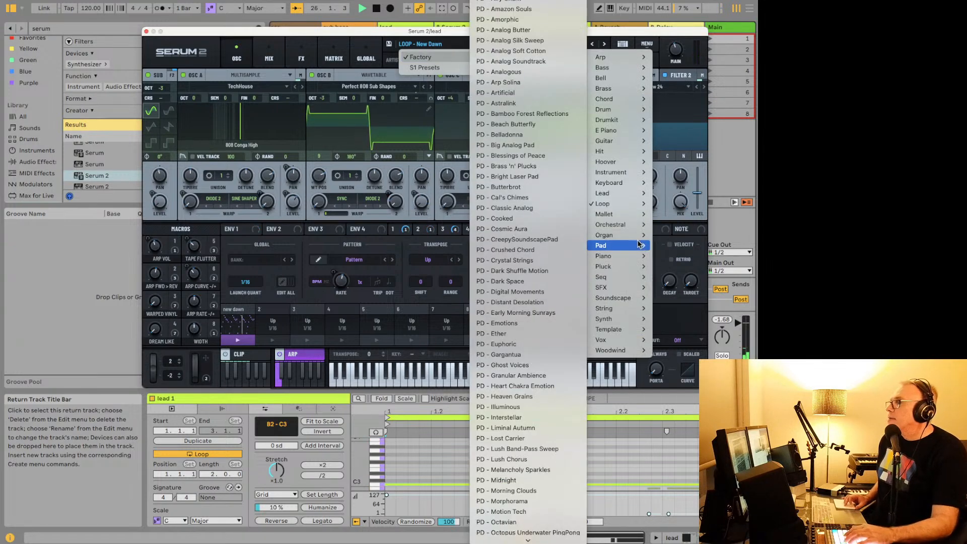
{"action": "mouse_move", "coordinate": [628, 232]}
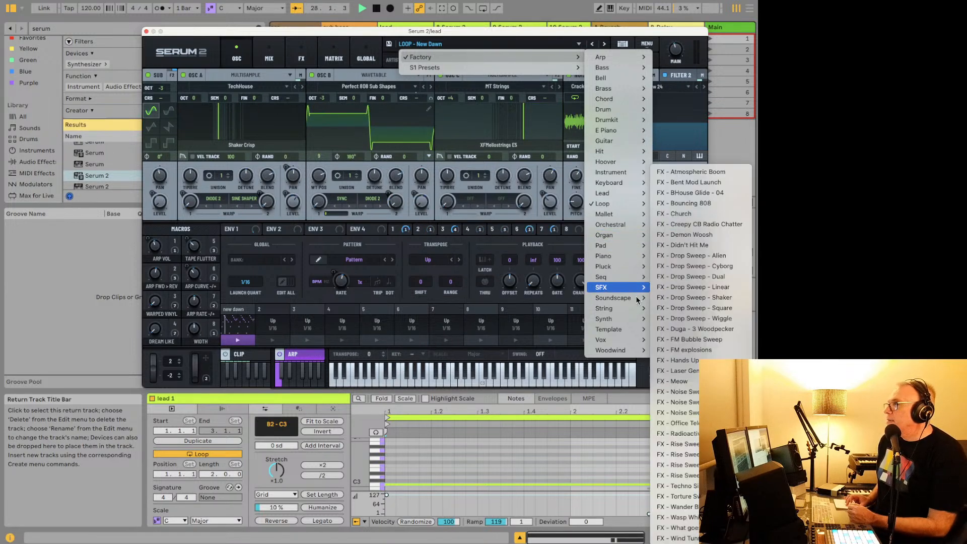
{"action": "mouse_move", "coordinate": [624, 297]}
{"action": "left_click", "coordinate": [544, 298]}
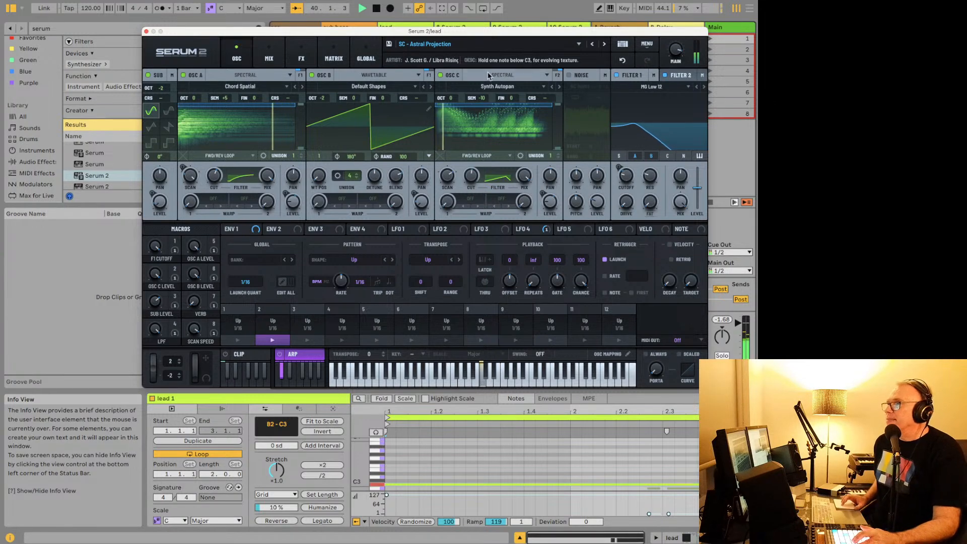
Audition the following soundscape presets, including SC - Birds, SC - Chaos Theory and SC - Dark Waterphone, advancing to SC - Fictional Ambience.
{"action": "left_click", "coordinate": [603, 45]}
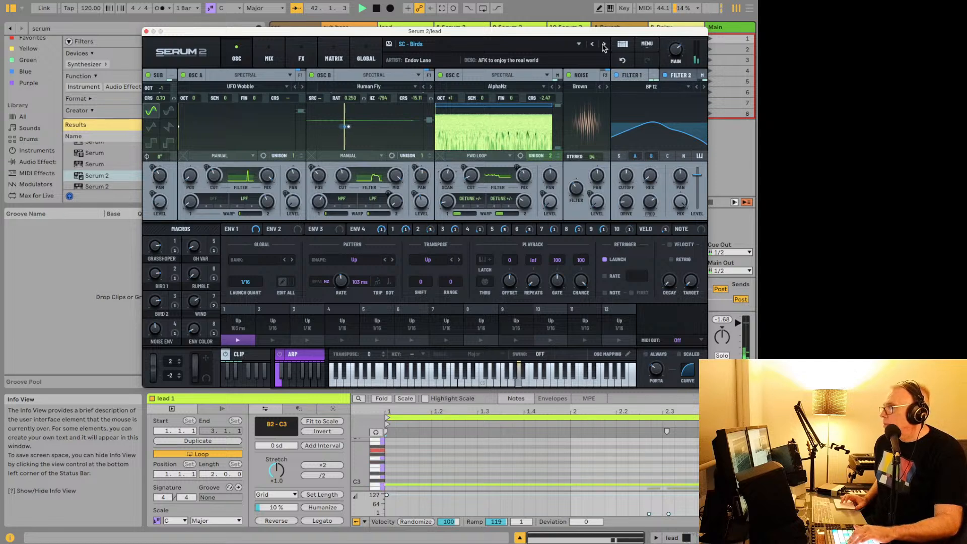
{"action": "left_click", "coordinate": [604, 45]}
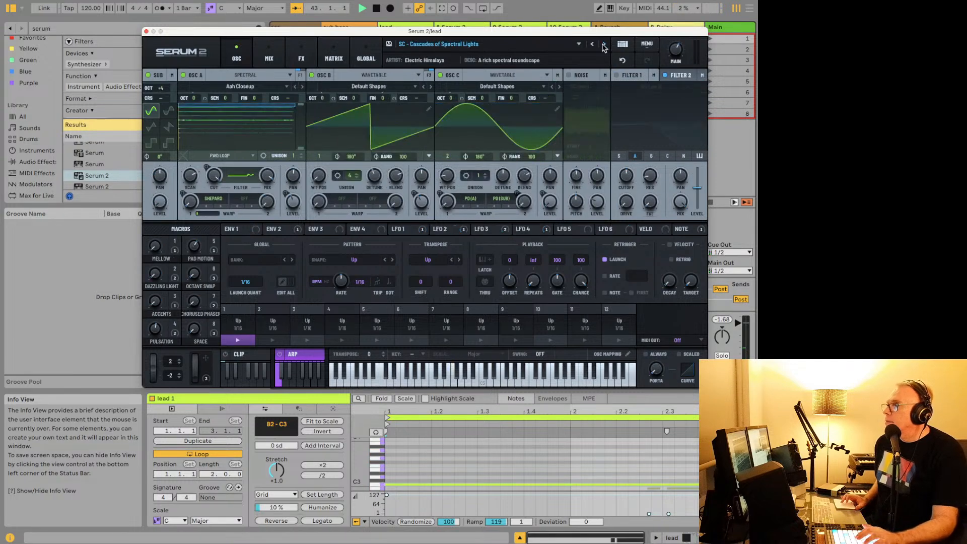
{"action": "left_click", "coordinate": [603, 45]}
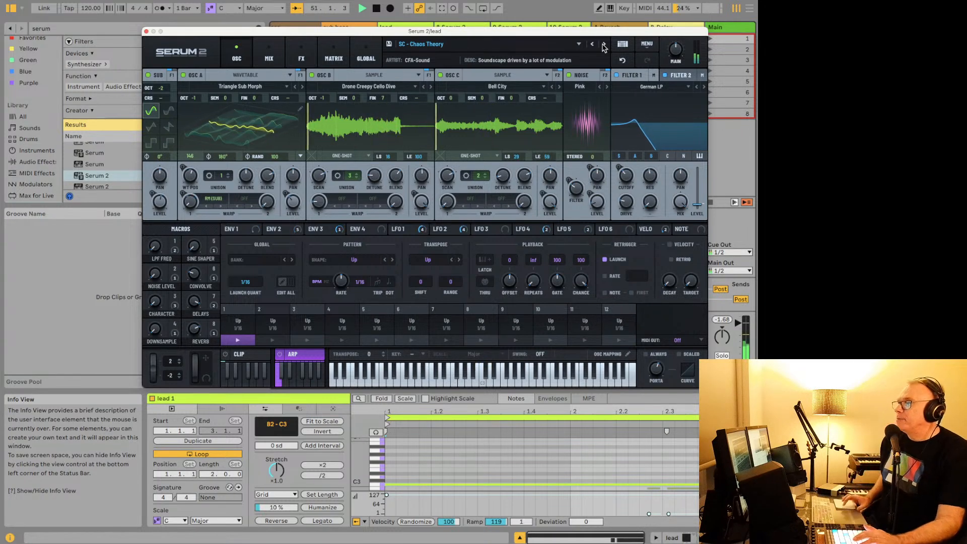
{"action": "left_click", "coordinate": [604, 44]}
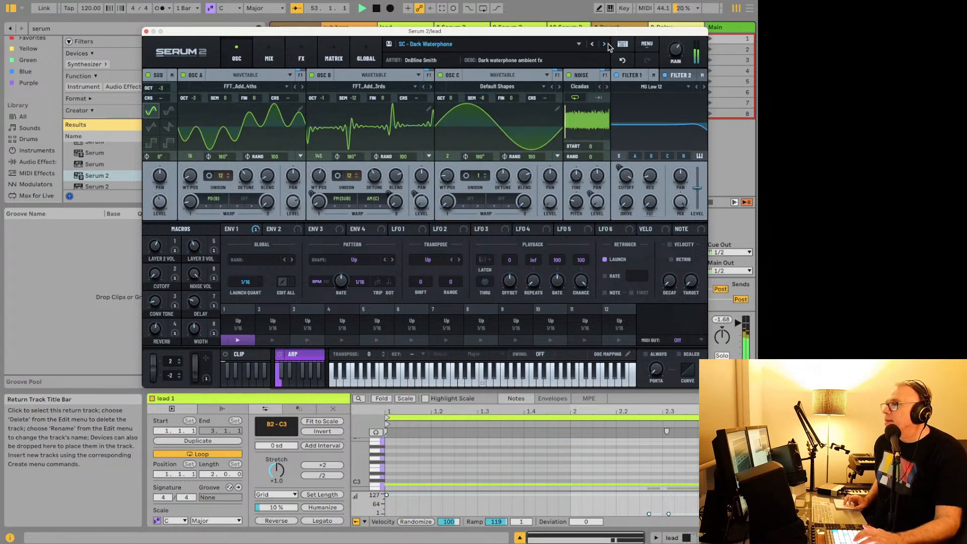
{"action": "left_click", "coordinate": [604, 45]}
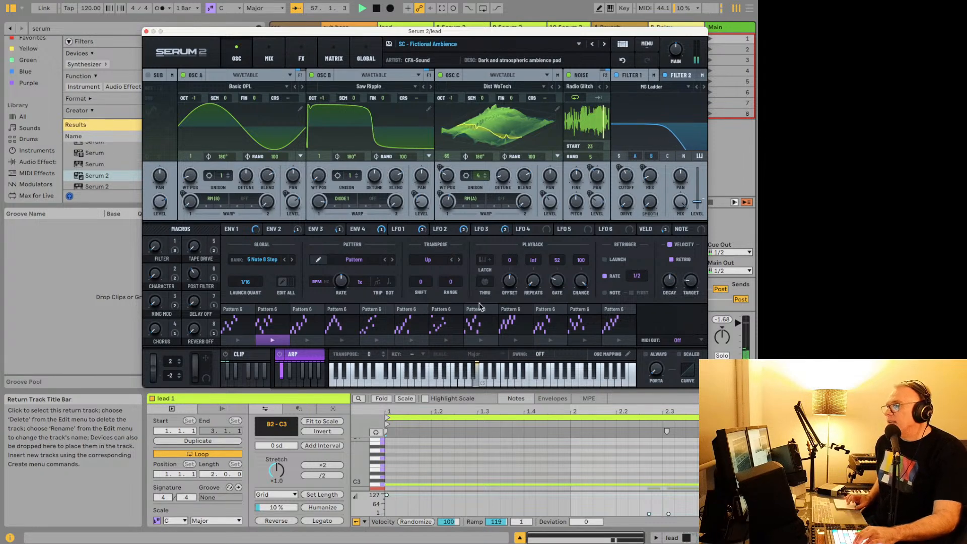
Try arpeggiator slots 8, 6 and 5 of SC - Fictional Ambience, and advance to SC - Hybrid Colors.
{"action": "left_click", "coordinate": [477, 341]}
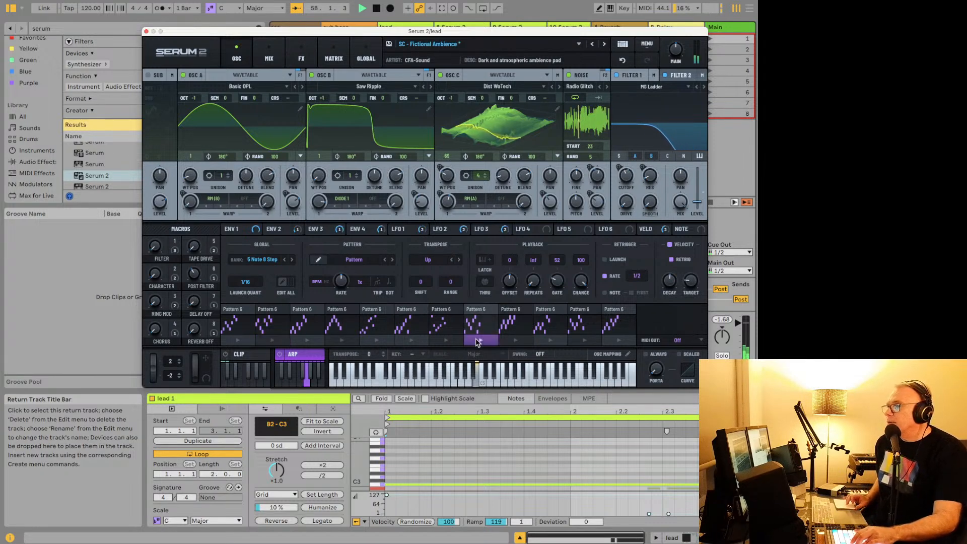
{"action": "left_click", "coordinate": [412, 342]}
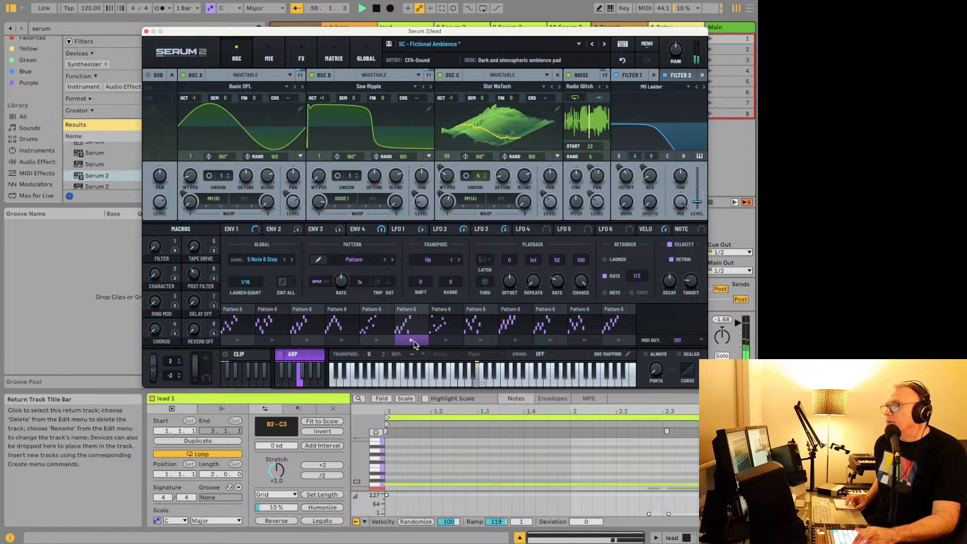
{"action": "left_click", "coordinate": [381, 343]}
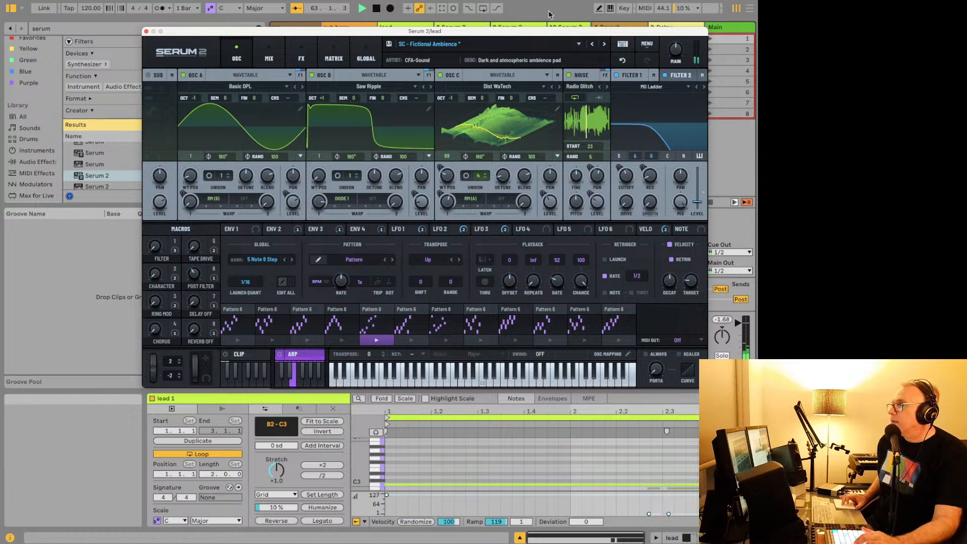
{"action": "left_click", "coordinate": [605, 46]}
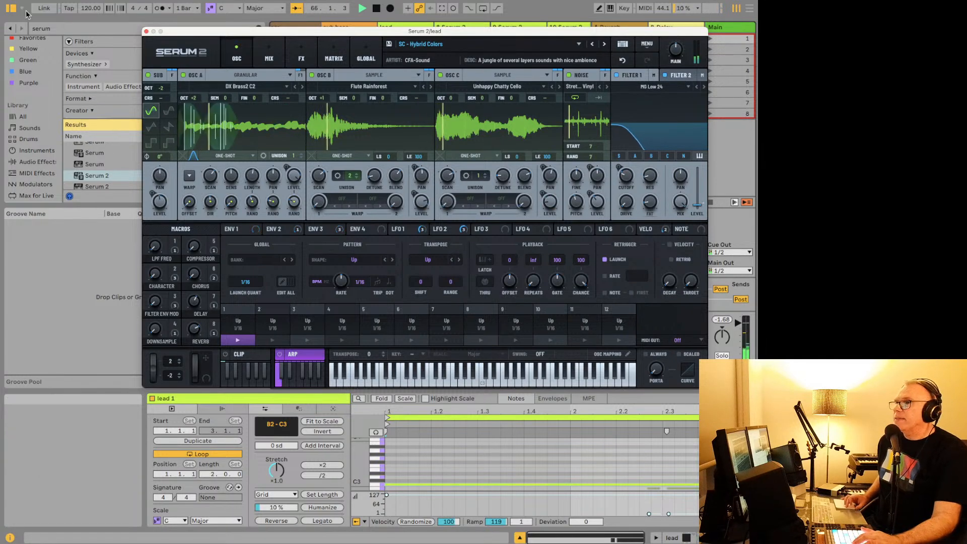
Search the browser's audio effects for "spectru" and add Spectrum after EQ Eight on the lead track.
{"action": "left_click", "coordinate": [57, 28]}
{"action": "key", "text": "BackSpace"}
{"action": "key", "text": "BackSpace"}
{"action": "key", "text": "BackSpace"}
{"action": "key", "text": "BackSpace"}
{"action": "key", "text": "BackSpace"}
{"action": "type", "text": "spec"}
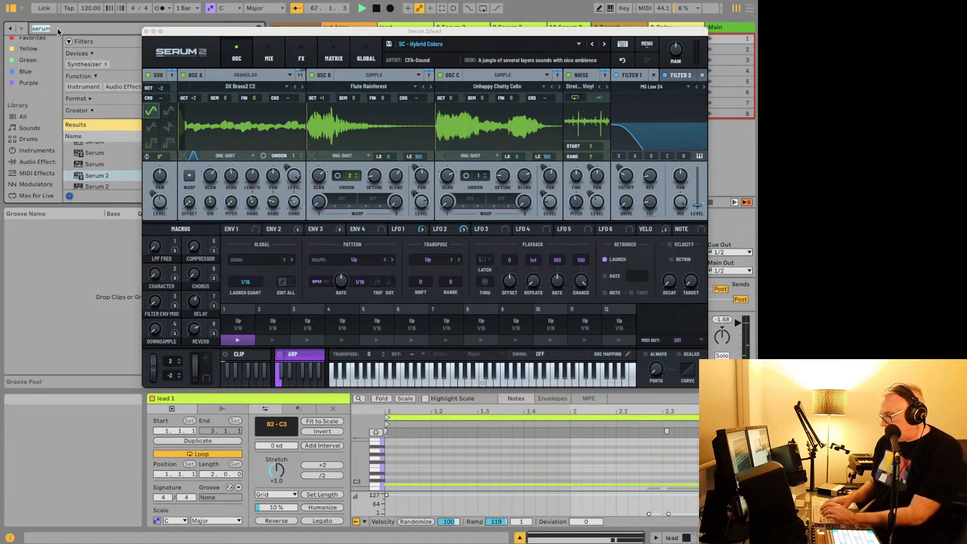
{"action": "type", "text": "tru"}
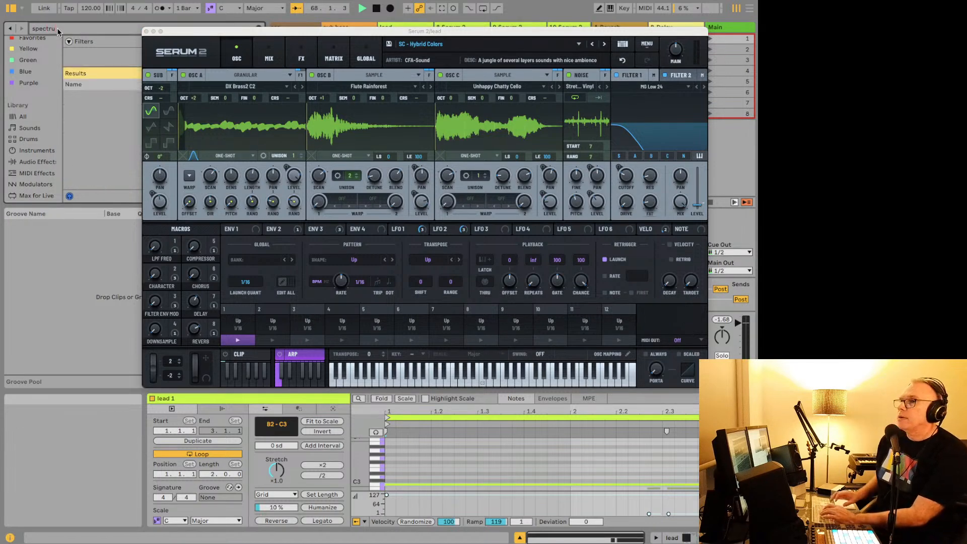
{"action": "scroll", "coordinate": [22, 146], "scroll_direction": "down", "scroll_amount": 2}
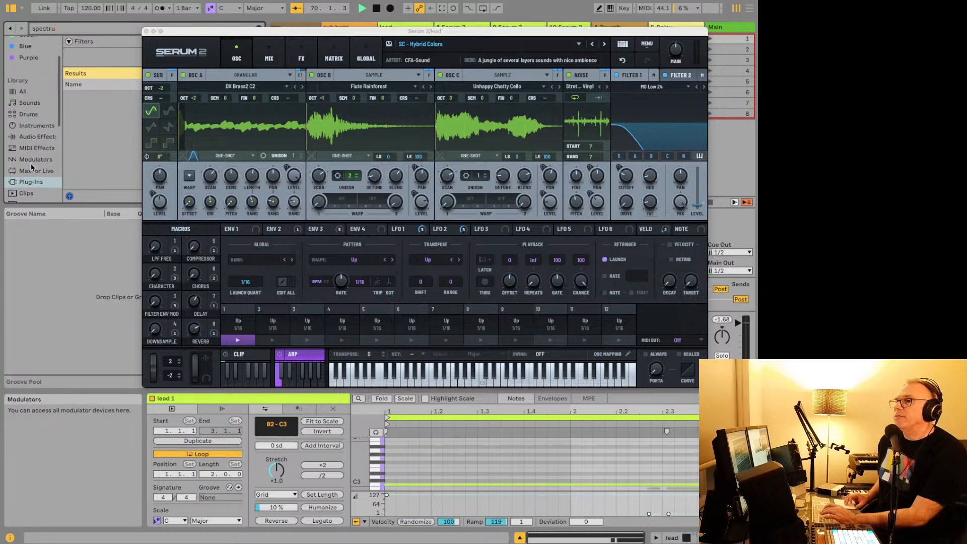
{"action": "left_click", "coordinate": [35, 136]}
{"action": "double_click", "coordinate": [100, 99]}
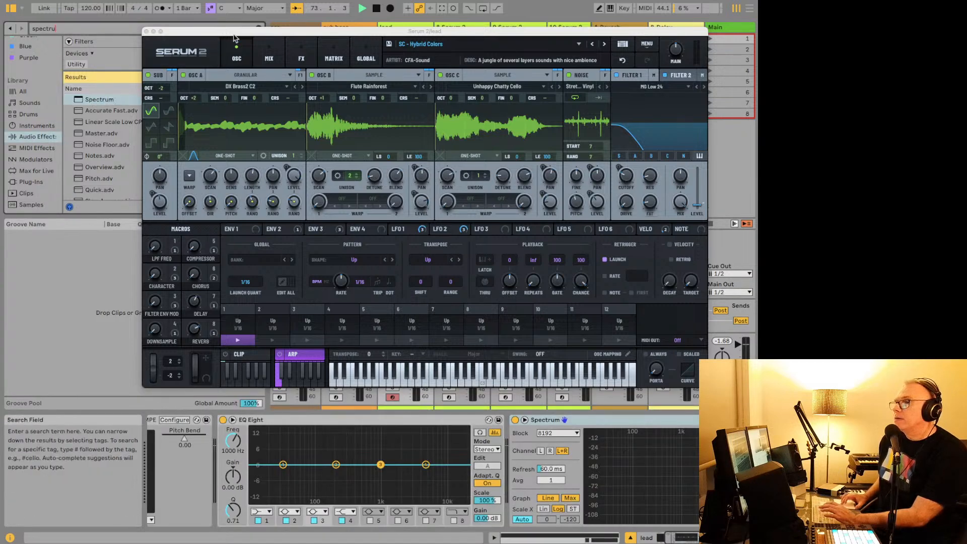
Expand the Spectrum display and shrink the Serum 2 window to uncover the graph.
{"action": "left_click", "coordinate": [525, 419]}
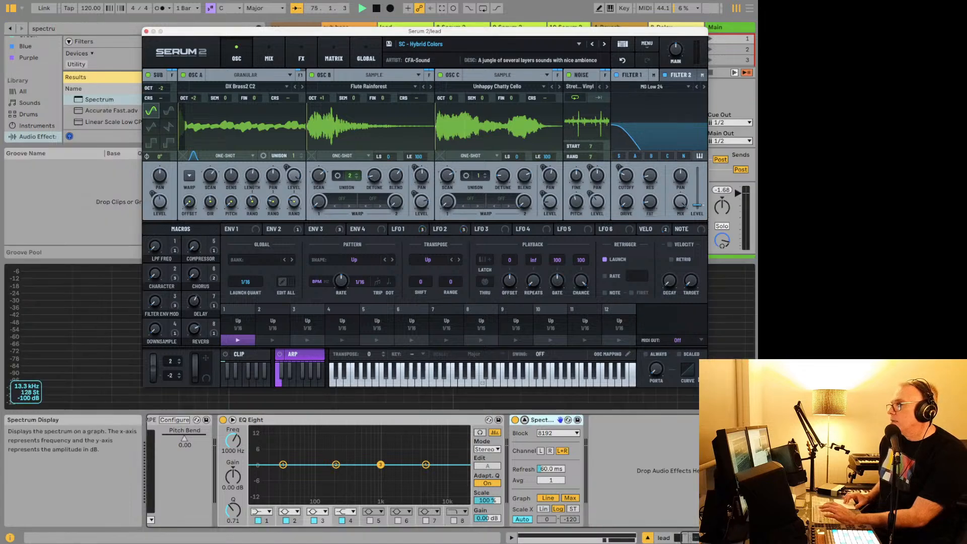
{"action": "left_click_drag", "start_coordinate": [707, 387], "coordinate": [464, 218]}
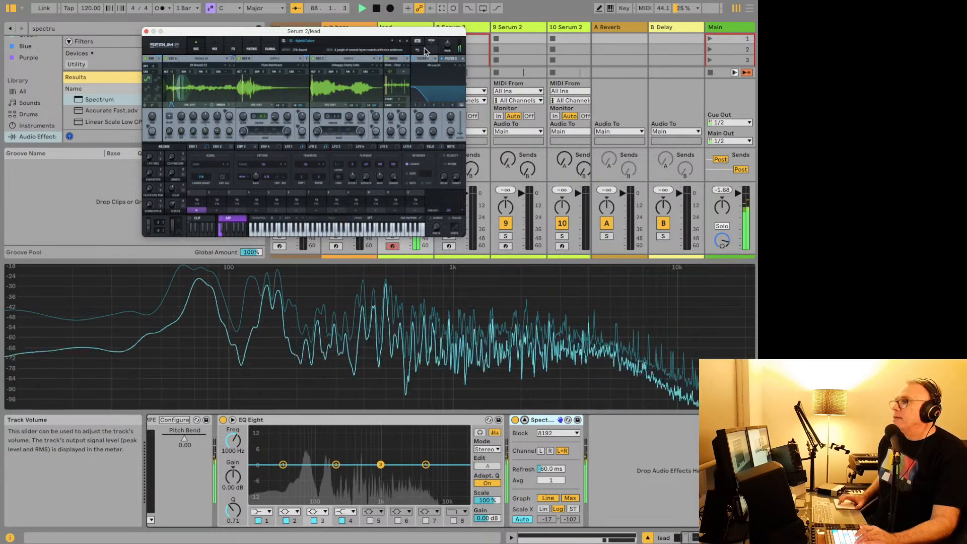
Advance through the soundscape presets to SC - Quantum Abyss and enlarge the Serum 2 window again.
{"action": "left_click", "coordinate": [407, 41]}
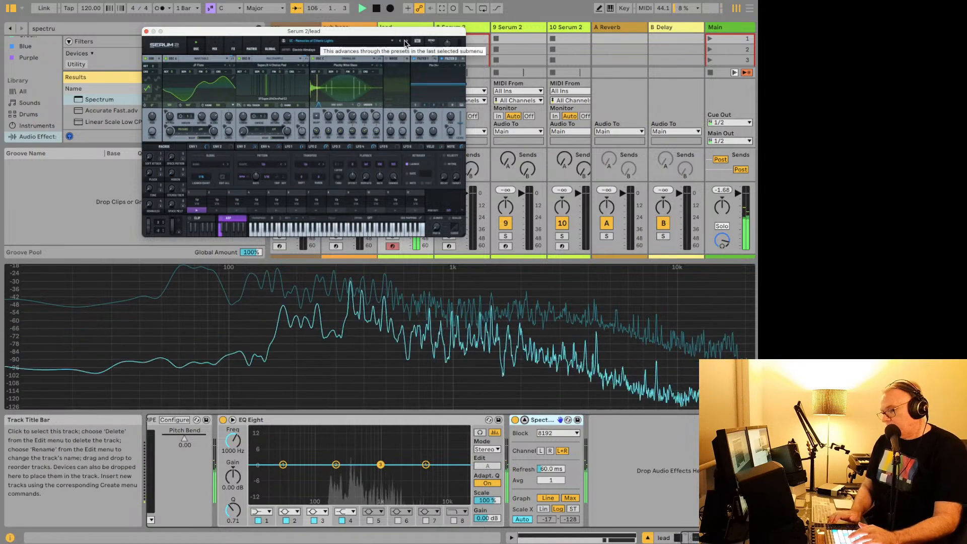
{"action": "left_click", "coordinate": [406, 44]}
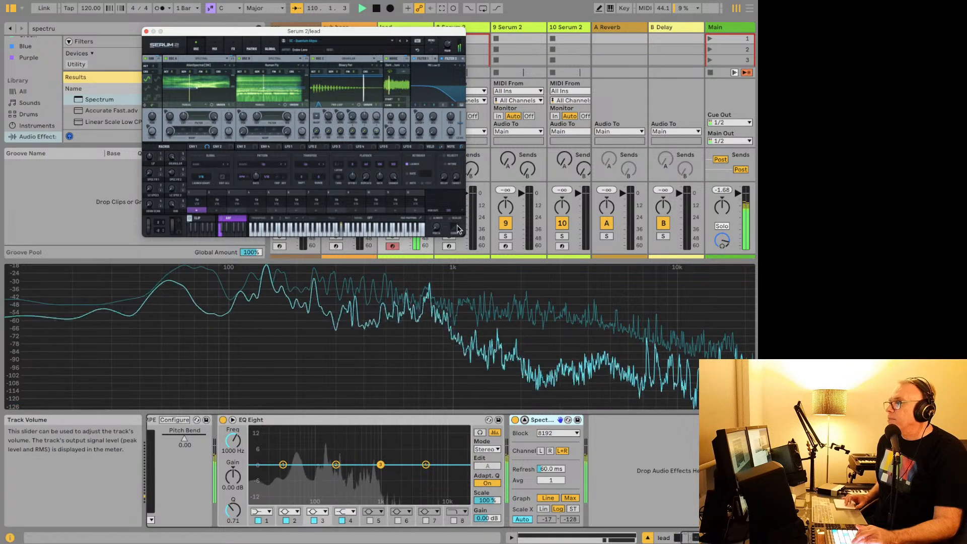
{"action": "left_click_drag", "start_coordinate": [460, 235], "coordinate": [710, 389]}
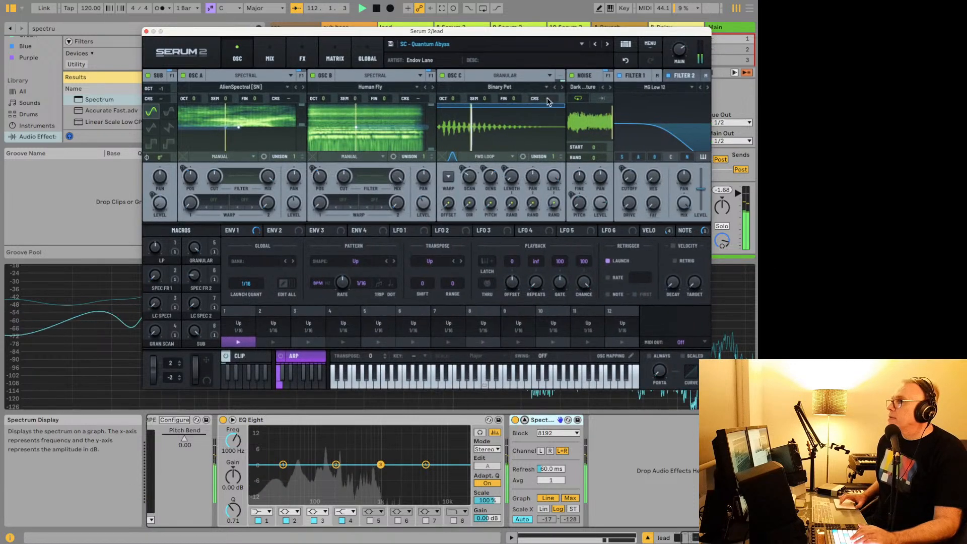
Move the Serum 2 window aside and advance past SC - Sitar in the Mist and SC - Stars on a cold night to SC - The Numbers Experiment.
{"action": "left_click_drag", "start_coordinate": [495, 35], "coordinate": [388, 30]}
{"action": "key", "text": "Right"}
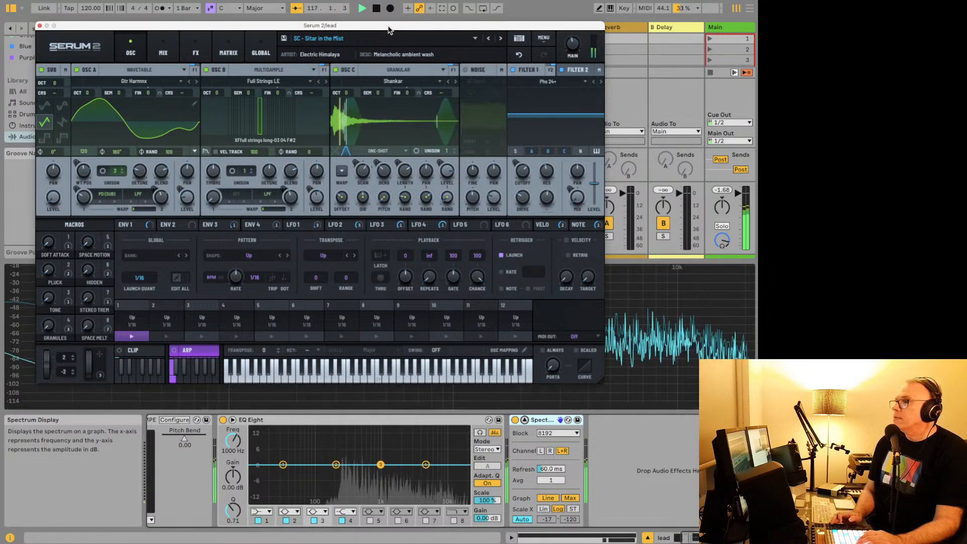
{"action": "left_click", "coordinate": [502, 38]}
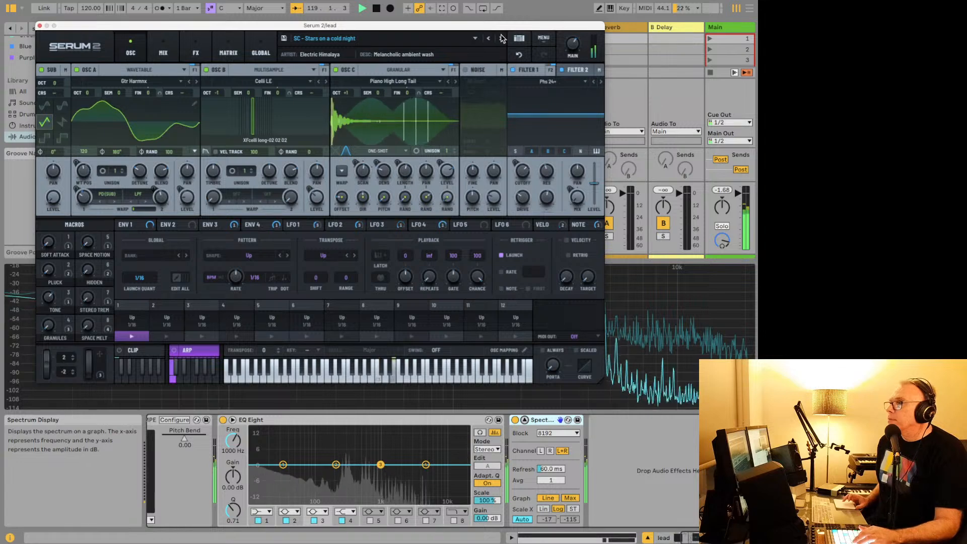
{"action": "left_click", "coordinate": [502, 38]}
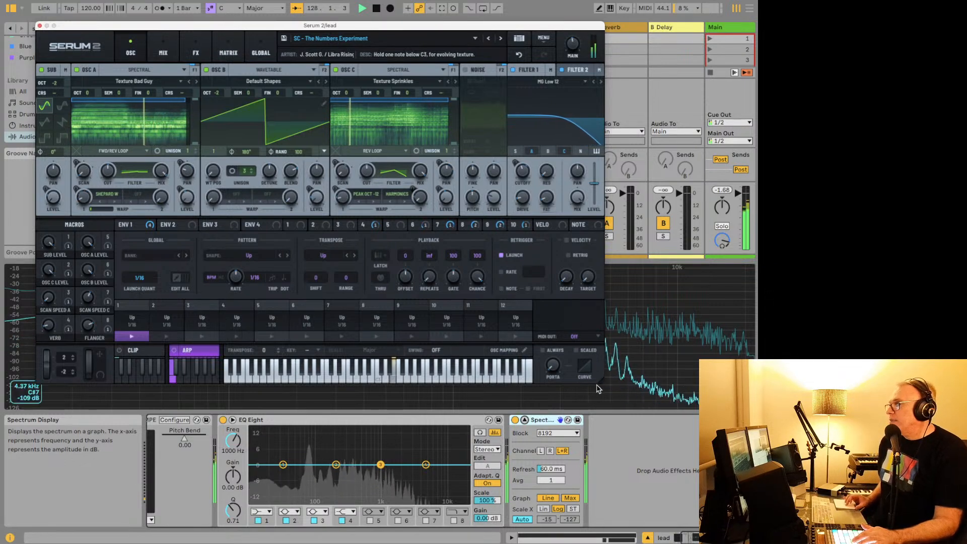
Enlarge the Serum 2 window further and reposition it below the lead track's clip slots.
{"action": "left_click_drag", "start_coordinate": [602, 381], "coordinate": [697, 497]}
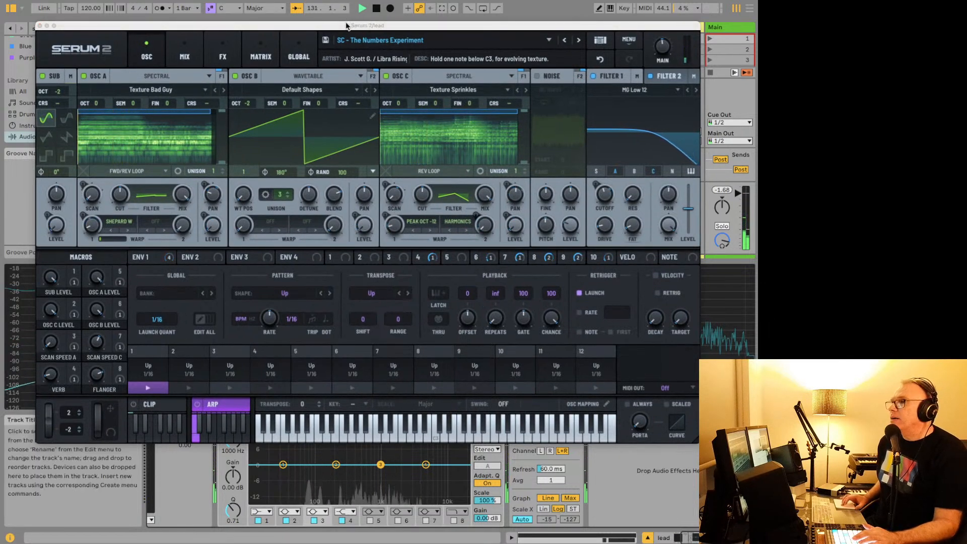
{"action": "left_click_drag", "start_coordinate": [347, 25], "coordinate": [315, 23]}
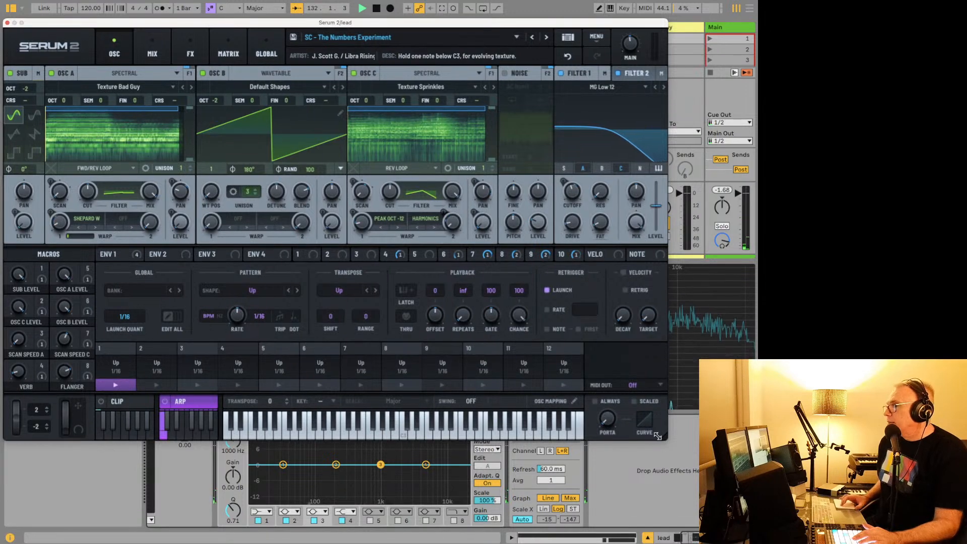
{"action": "left_click_drag", "start_coordinate": [658, 436], "coordinate": [682, 452]}
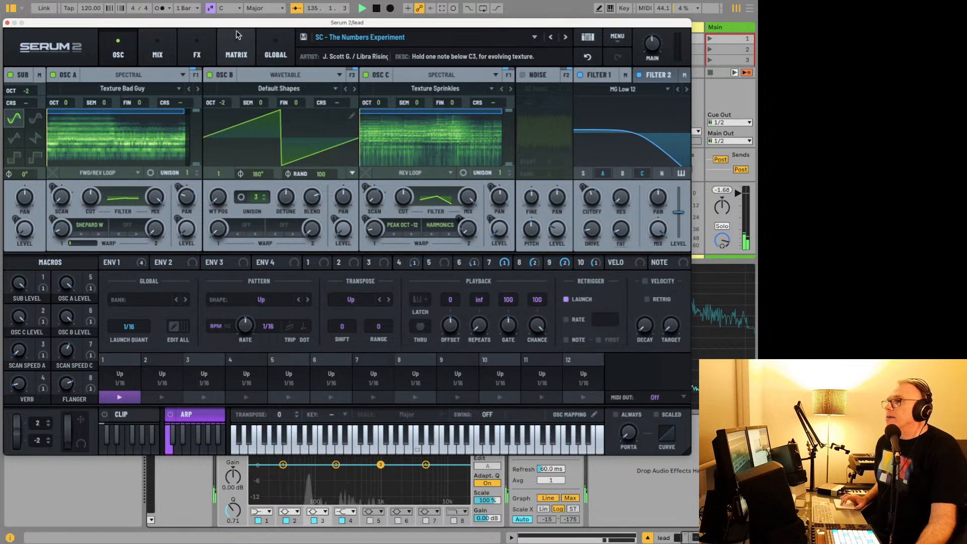
{"action": "left_click_drag", "start_coordinate": [236, 24], "coordinate": [243, 73]}
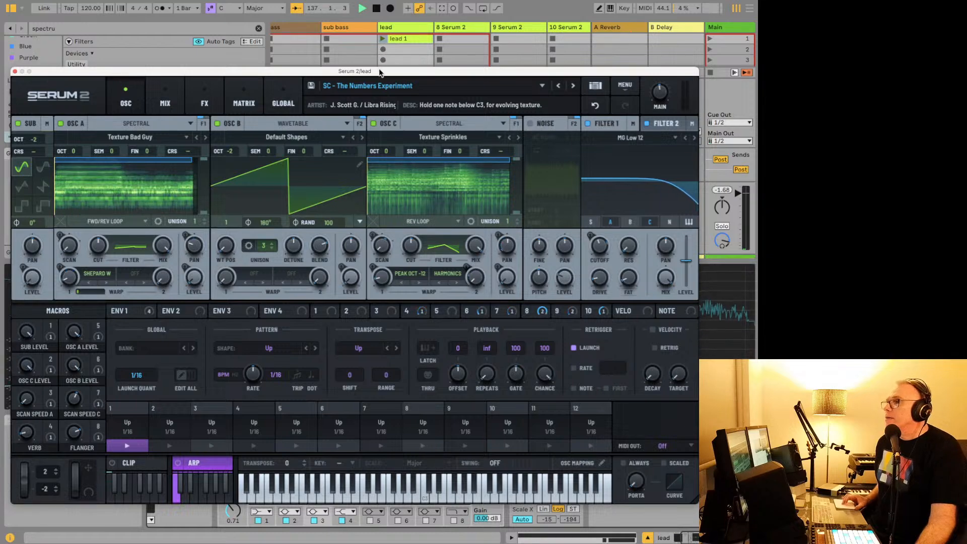
{"action": "mouse_move", "coordinate": [381, 72]}
{"action": "left_mouse_down"}
{"action": "mouse_move", "coordinate": [606, 417]}
{"action": "mouse_move", "coordinate": [571, 424]}
{"action": "mouse_move", "coordinate": [396, 101]}
{"action": "mouse_move", "coordinate": [397, 77]}
{"action": "left_mouse_up"}
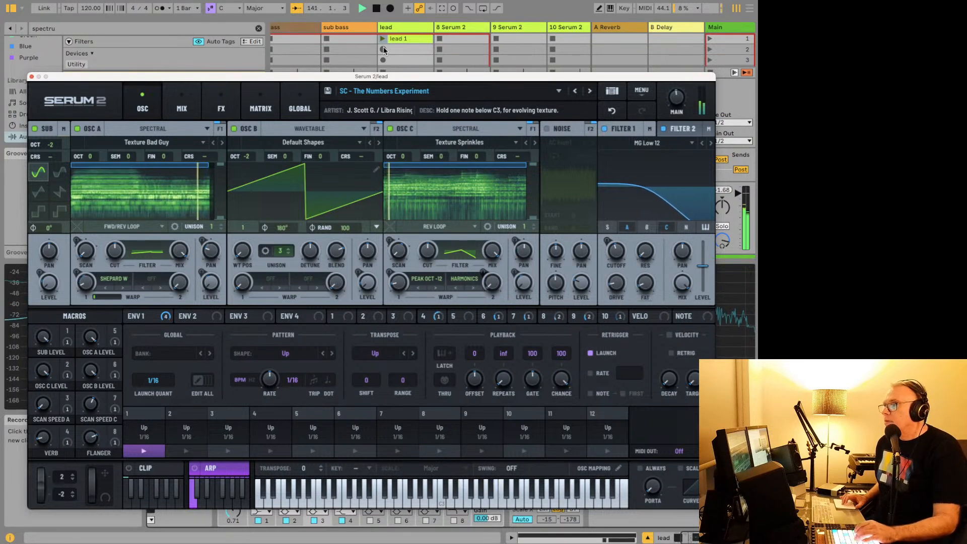
Record a new MIDI clip in the lead track's second clip slot, and end the recording so it plays back.
{"action": "left_click", "coordinate": [384, 50]}
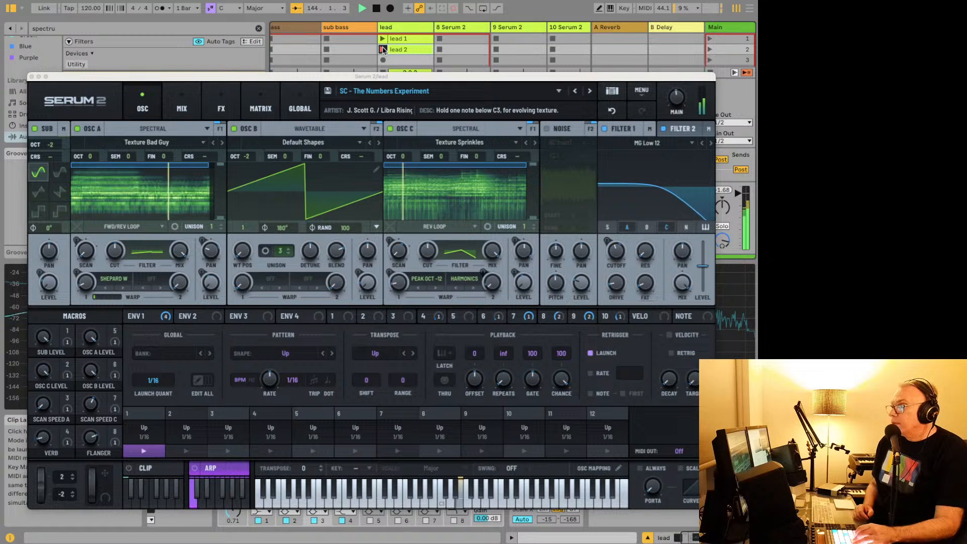
{"action": "left_click", "coordinate": [383, 48]}
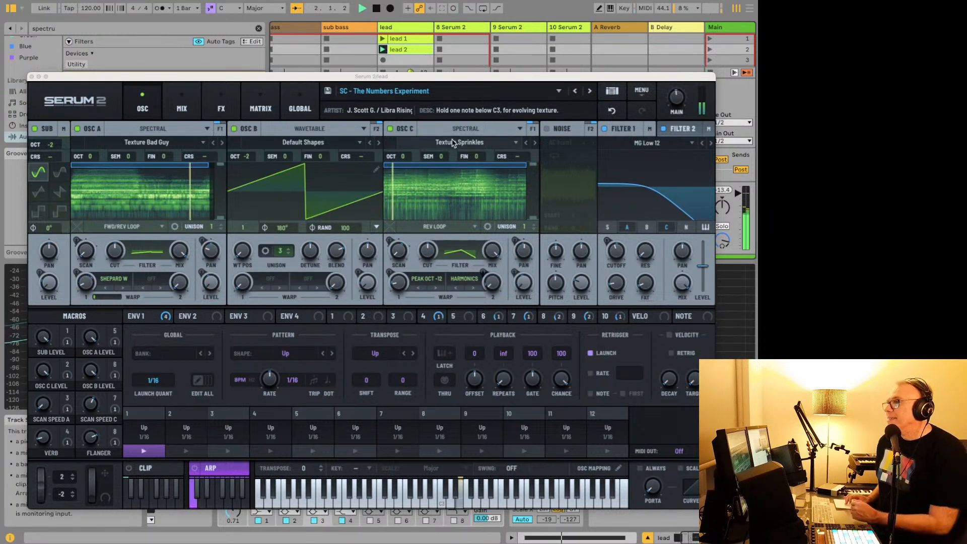
Compare the sound with OSC B off and on, and switch off OSC C and OSC B to isolate OSC A with the sub.
{"action": "left_click", "coordinate": [249, 128]}
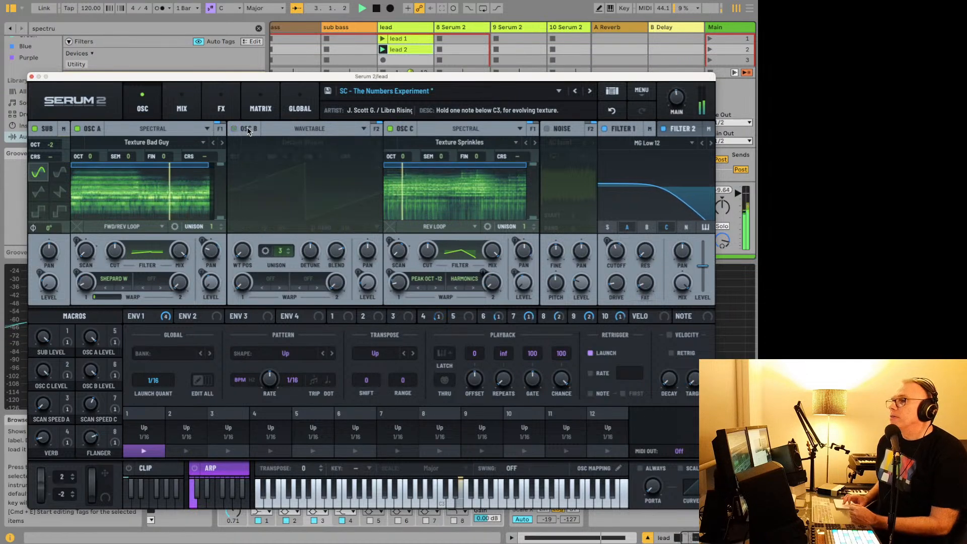
{"action": "left_click", "coordinate": [249, 128]}
{"action": "left_click", "coordinate": [405, 129]}
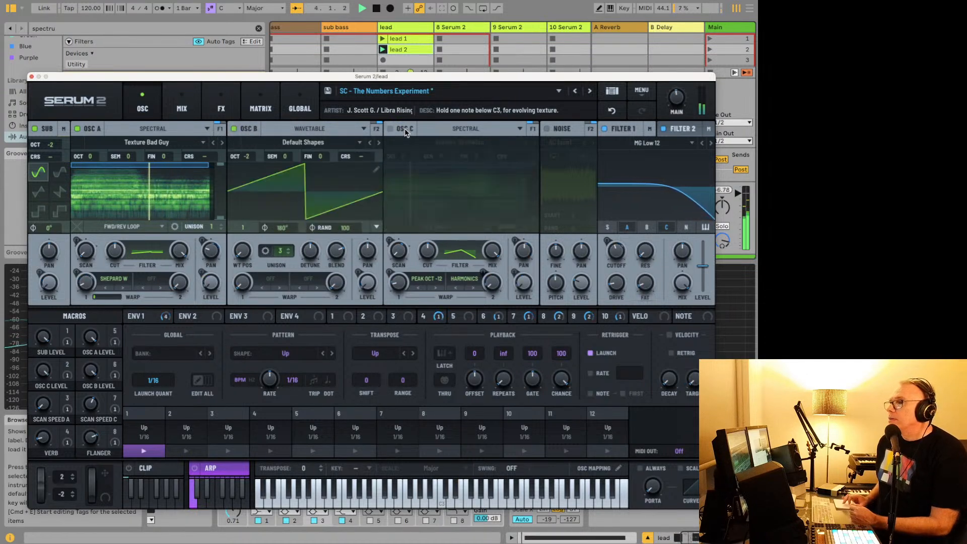
{"action": "left_click", "coordinate": [234, 128]}
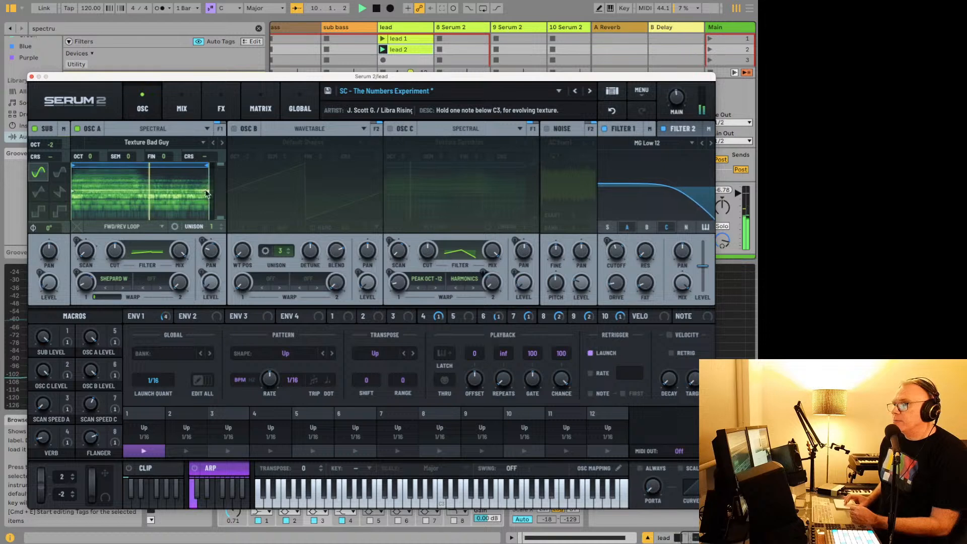
Switch OSC B and OSC C back on and listen to the full patch with the lead clip playing.
{"action": "left_click", "coordinate": [246, 129]}
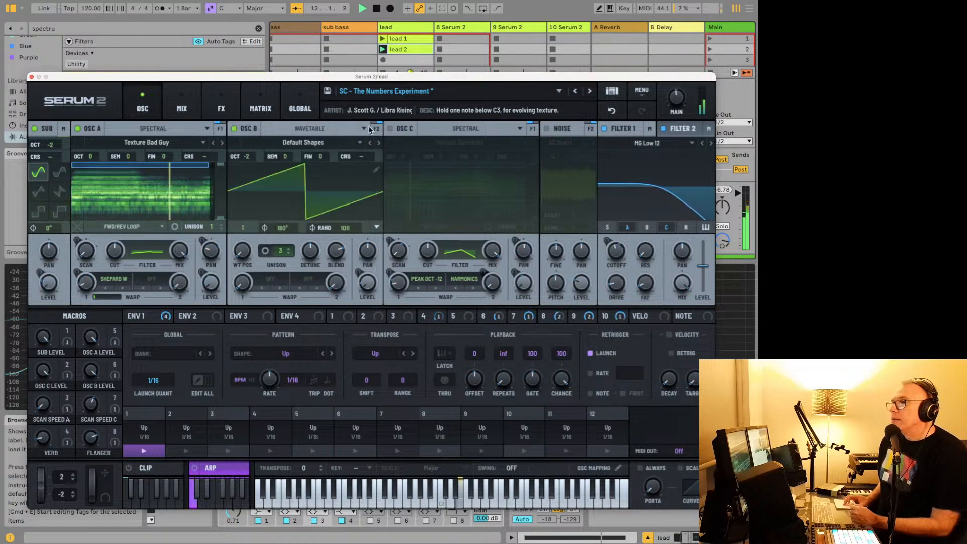
{"action": "left_click", "coordinate": [403, 128]}
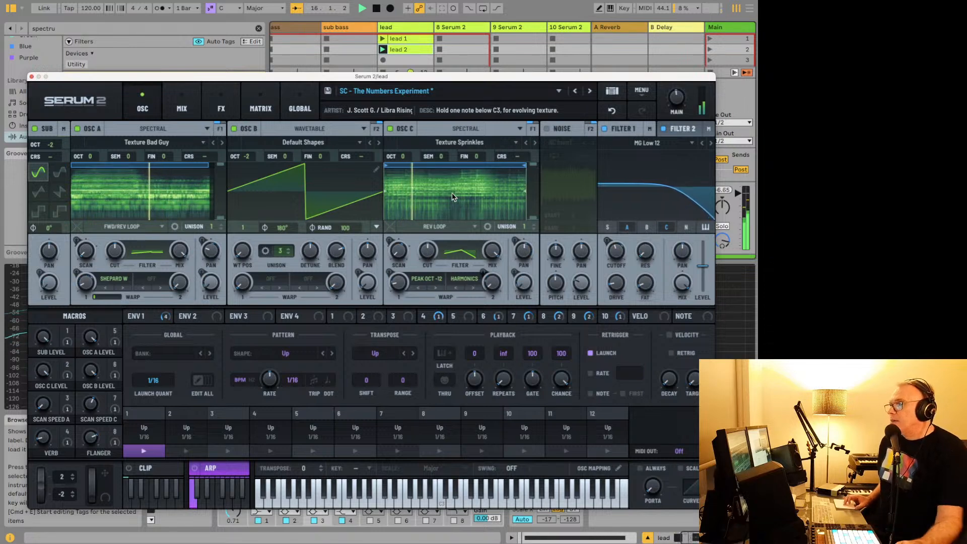
{"action": "key", "text": "space"}
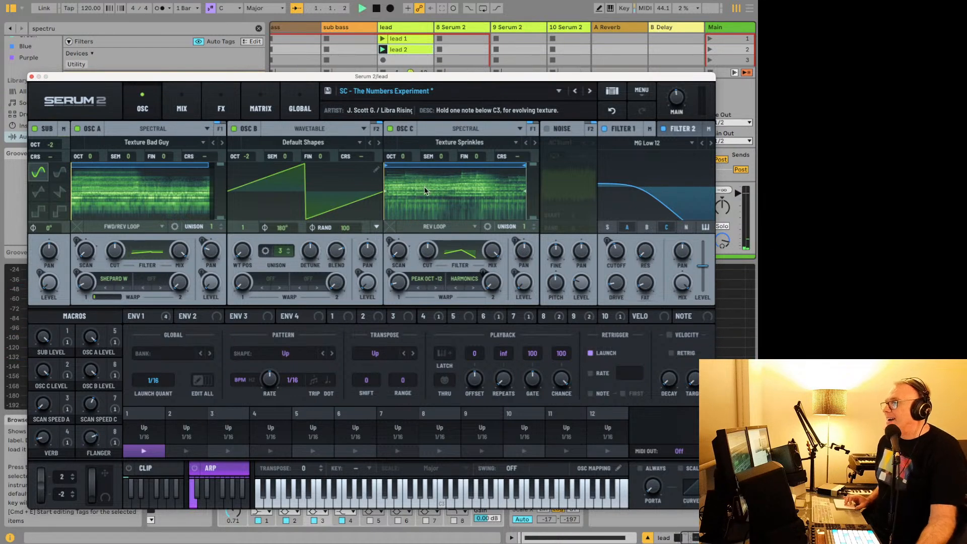
{"action": "key", "text": "space"}
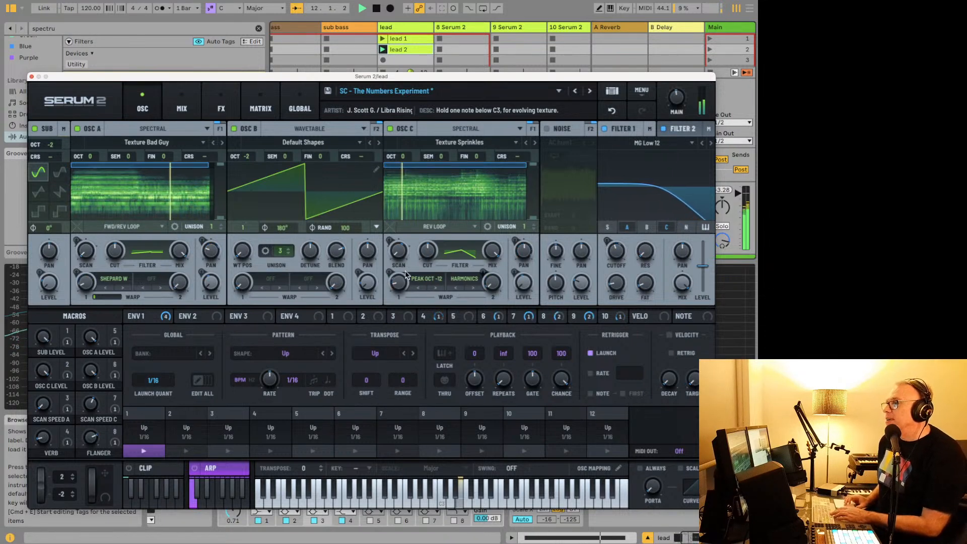
{"action": "key", "text": "space"}
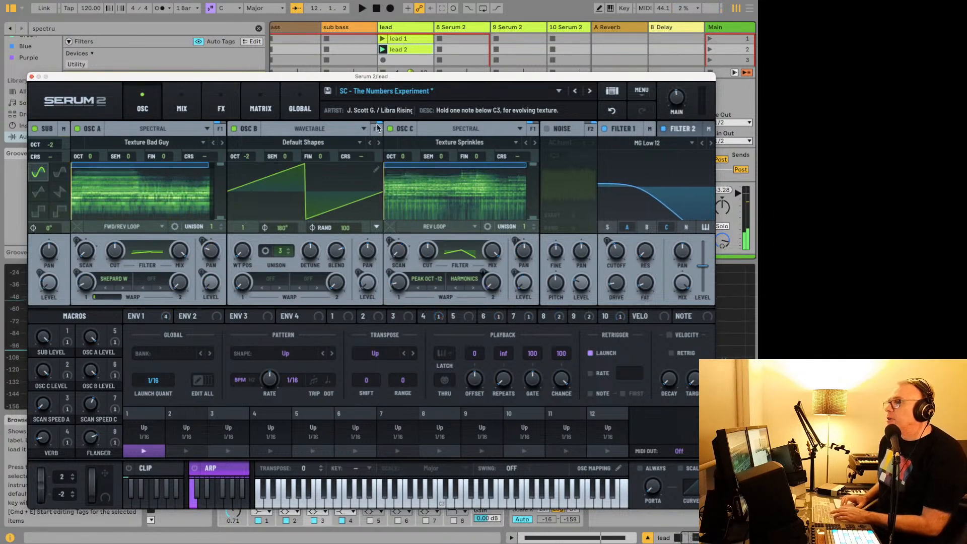
Switch off OSC A and OSC B to isolate OSC C with the sub, and start playback.
{"action": "left_click", "coordinate": [81, 129]}
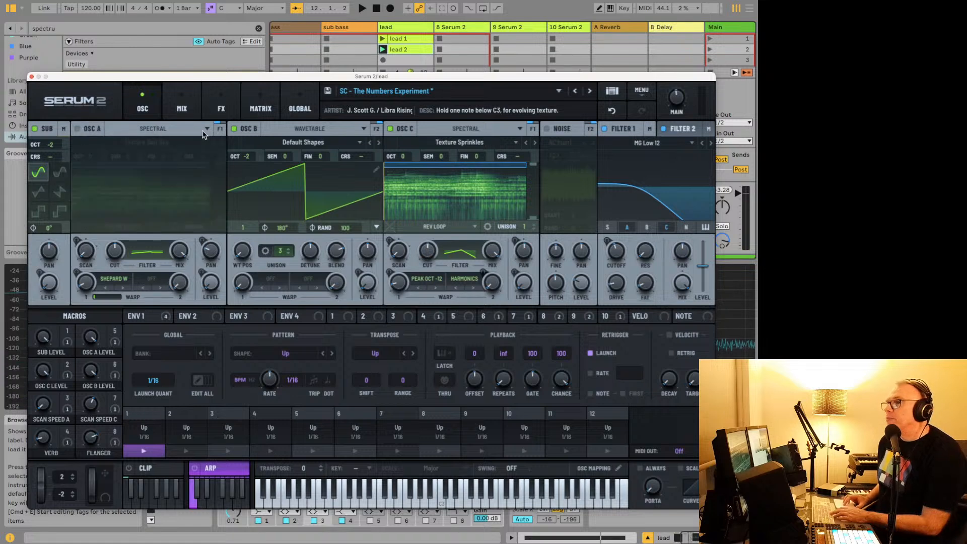
{"action": "left_click", "coordinate": [234, 129]}
{"action": "key", "text": "space"}
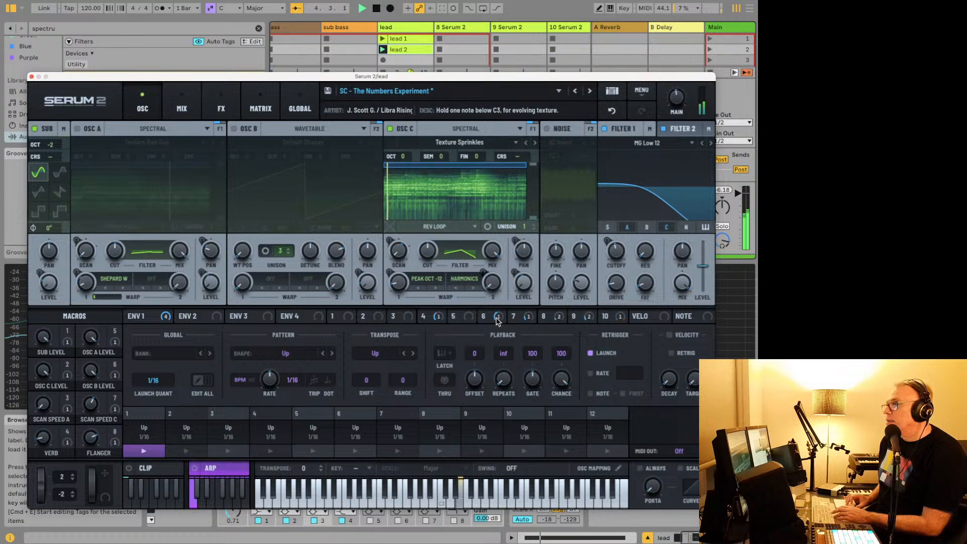
View the patch's modulation matrix and mixer pages, and return to the oscillator page.
{"action": "left_click", "coordinate": [269, 112]}
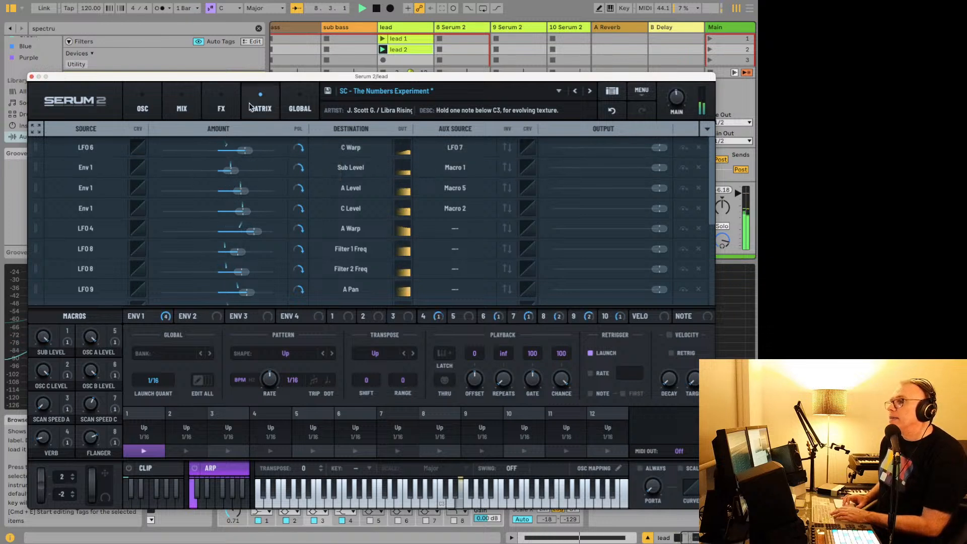
{"action": "left_click", "coordinate": [182, 108]}
{"action": "left_click", "coordinate": [141, 105]}
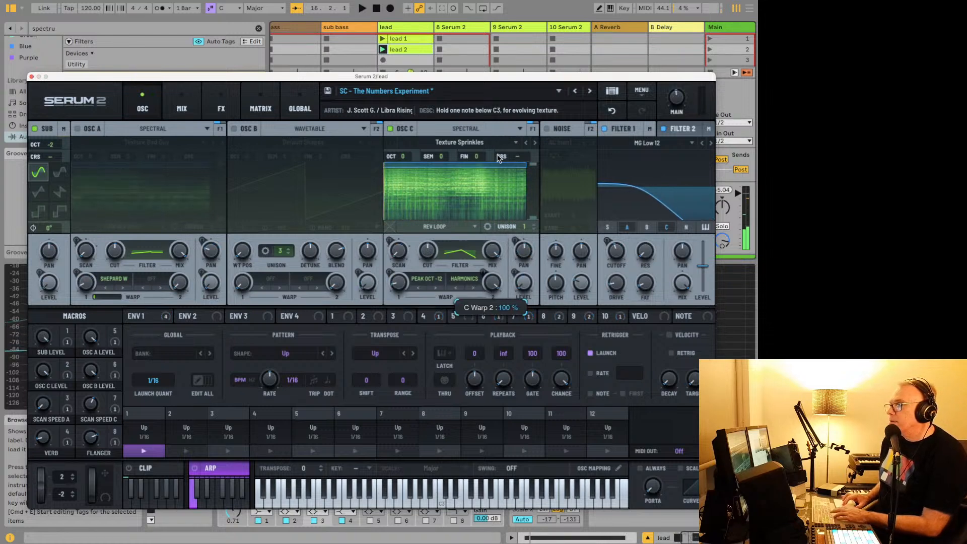
During playback, try OSC C's first warp at about 61% and in Harm Sweep mode, and set its mode to FM (Noise).
{"action": "key", "text": "space"}
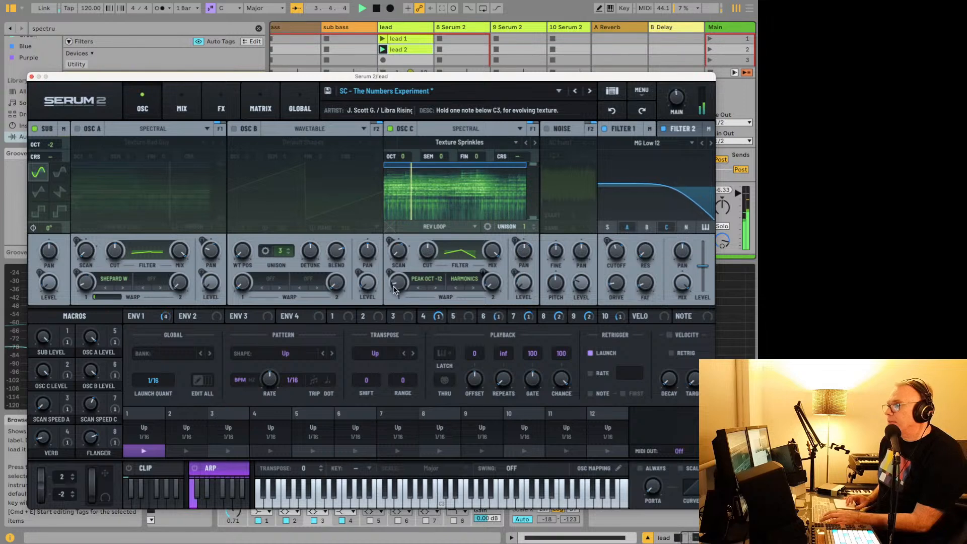
{"action": "left_click_drag", "start_coordinate": [398, 253], "coordinate": [394, 185]}
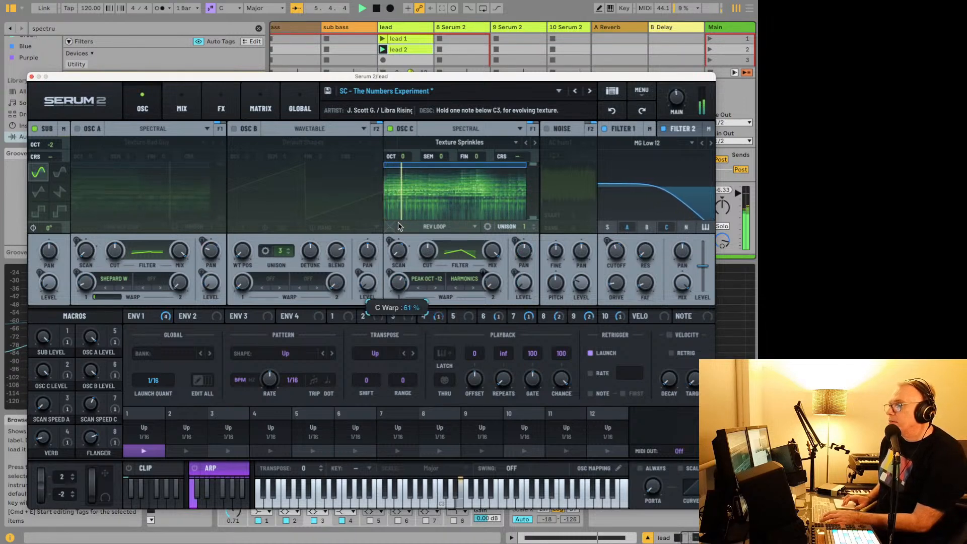
{"action": "left_click", "coordinate": [421, 279]}
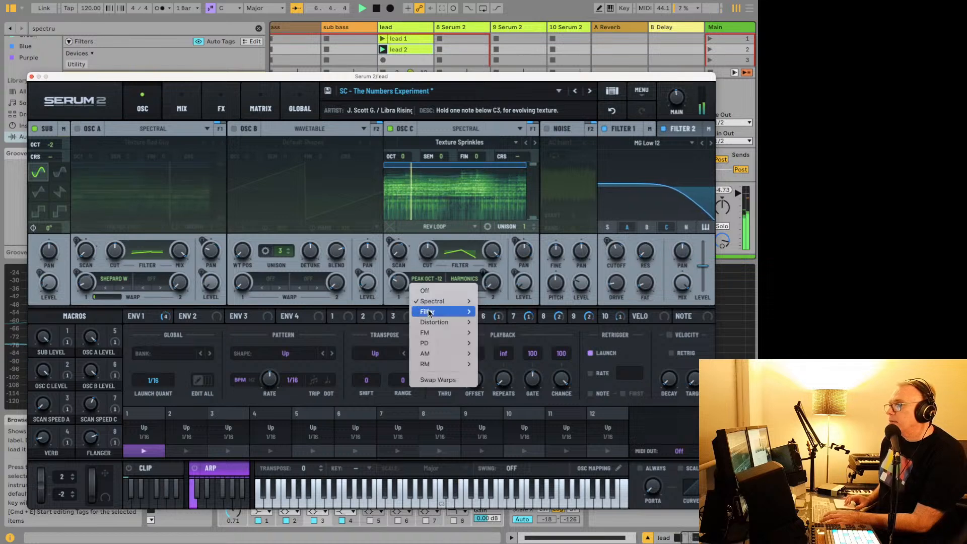
{"action": "mouse_move", "coordinate": [441, 303]}
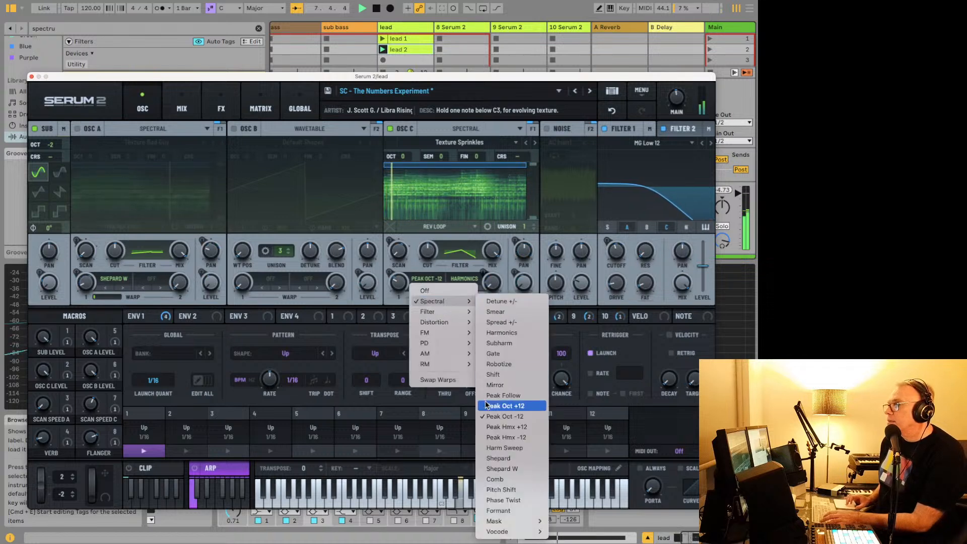
{"action": "left_click", "coordinate": [496, 448]}
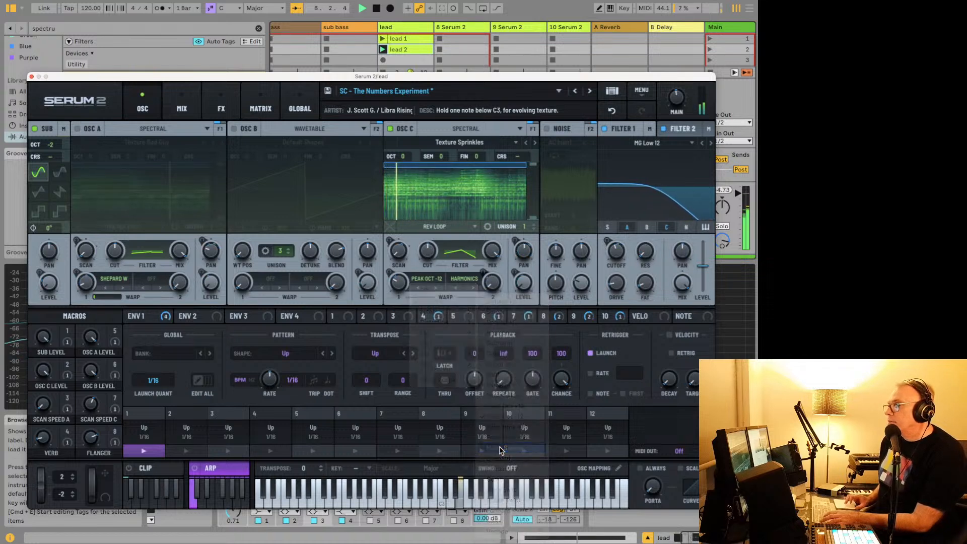
{"action": "left_click", "coordinate": [426, 278]}
{"action": "mouse_move", "coordinate": [441, 334]}
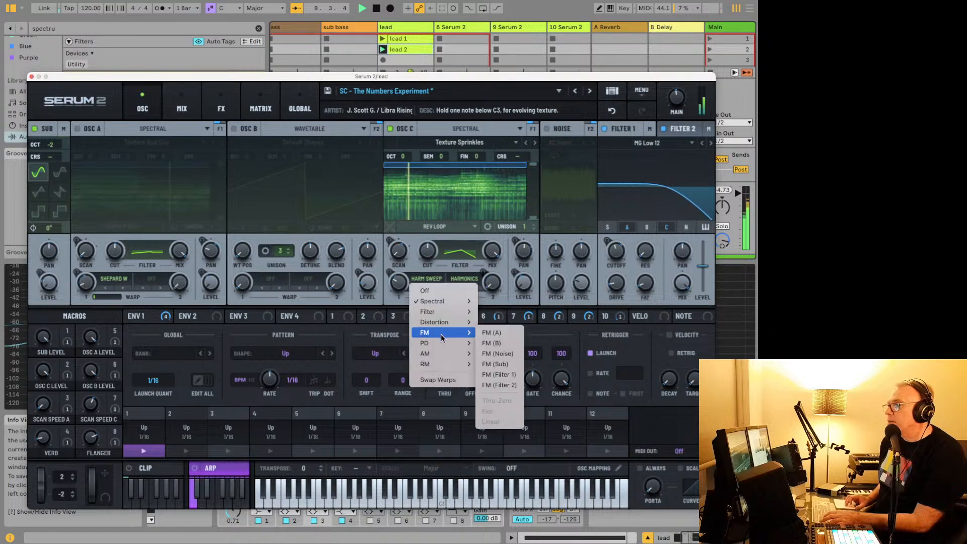
{"action": "left_click", "coordinate": [498, 354]}
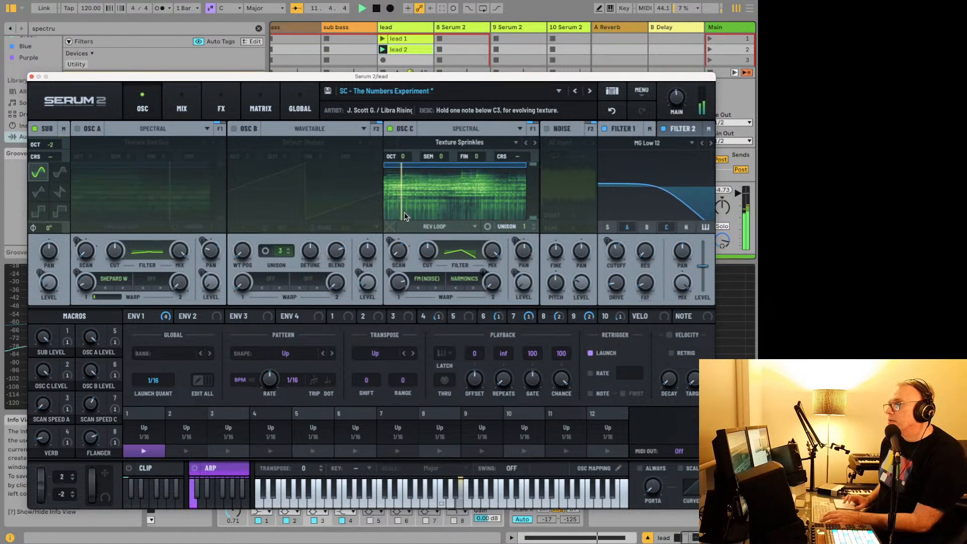
Switch OSC A and OSC B back on and briefly play the clip with all three oscillators.
{"action": "left_click", "coordinate": [93, 129]}
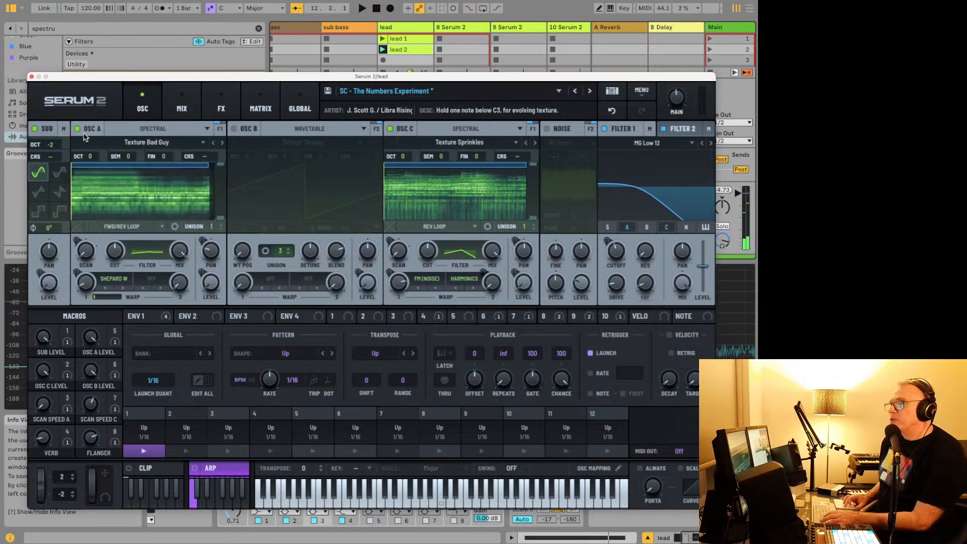
{"action": "left_click", "coordinate": [246, 129]}
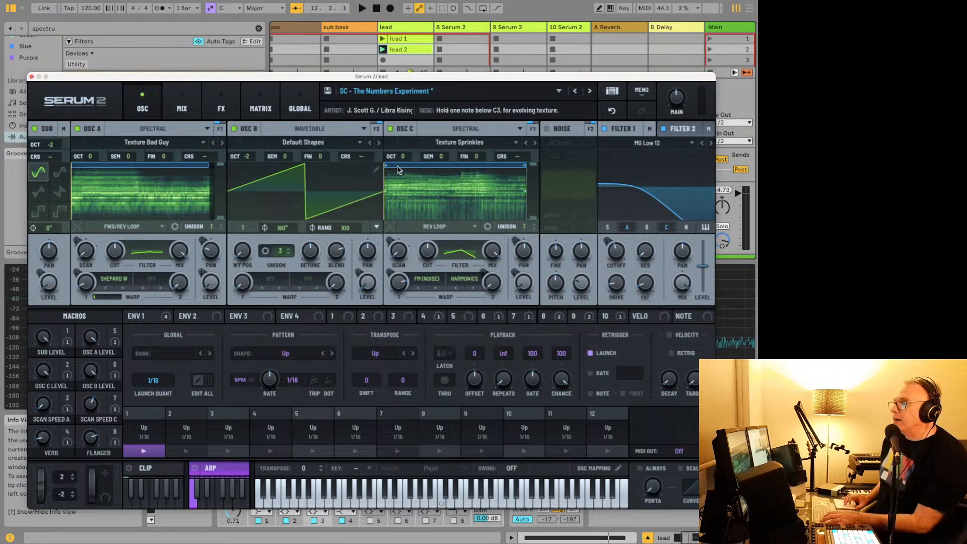
{"action": "key", "text": "space"}
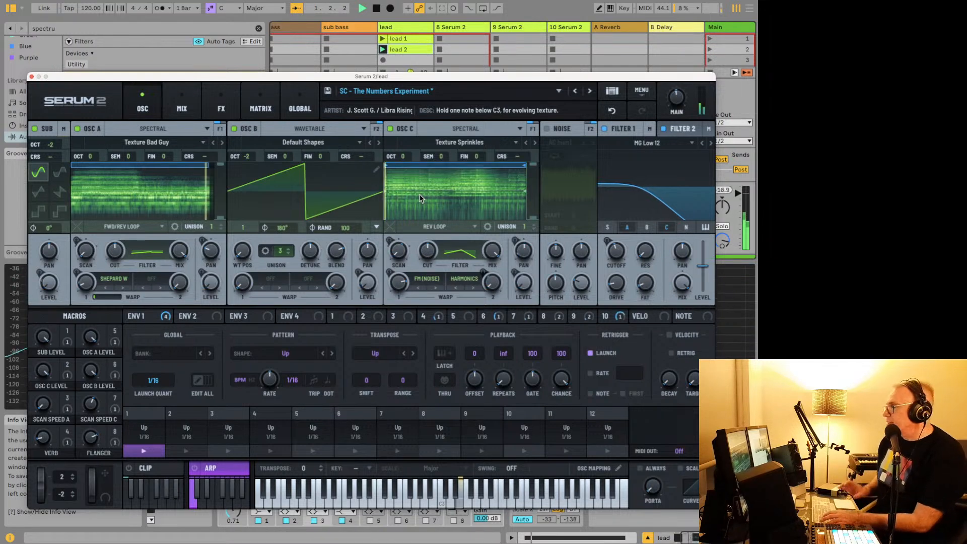
{"action": "key", "text": "space"}
Try OSC C as a Wavetable oscillator during playback, undo the change, and play the clip again.
{"action": "left_click", "coordinate": [459, 127]}
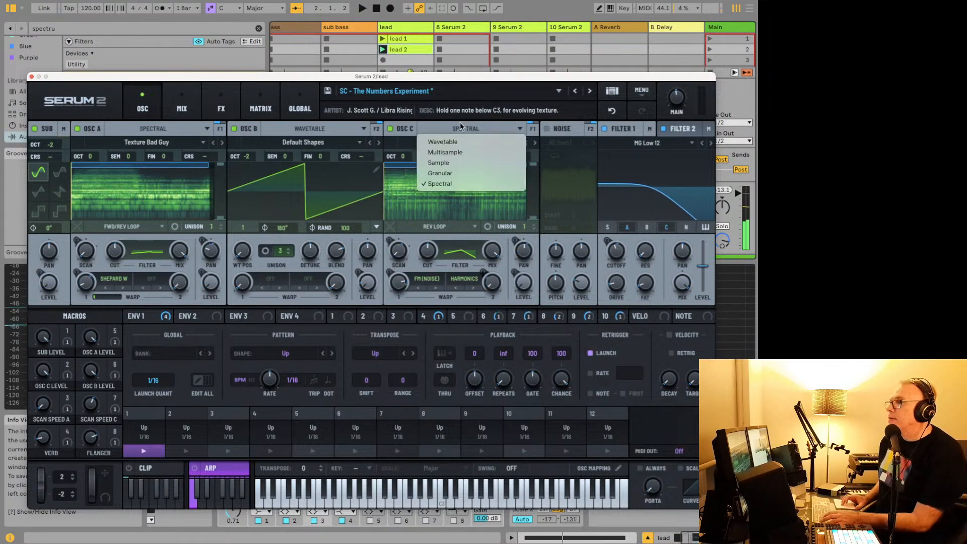
{"action": "left_click", "coordinate": [459, 127]}
{"action": "left_click", "coordinate": [458, 128]}
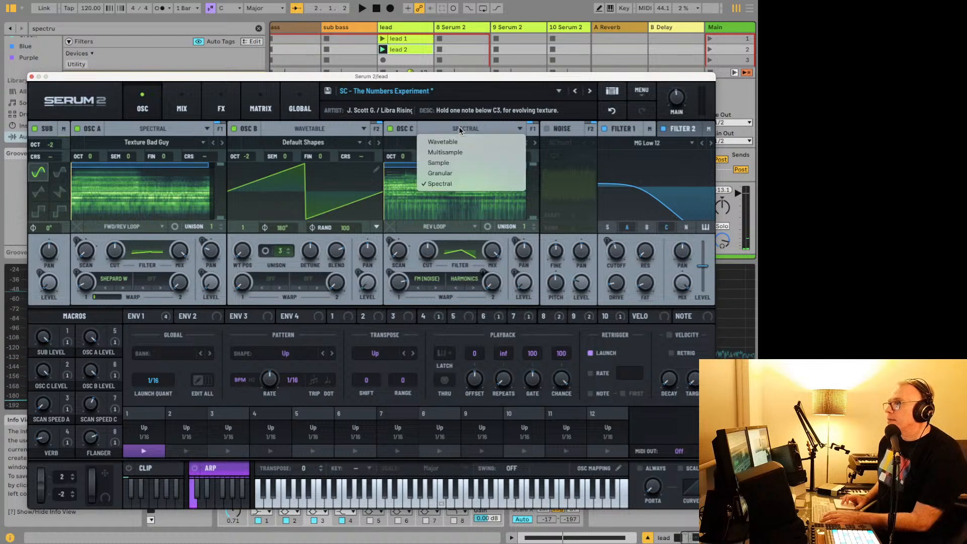
{"action": "left_click", "coordinate": [456, 141]}
{"action": "key", "text": "space"}
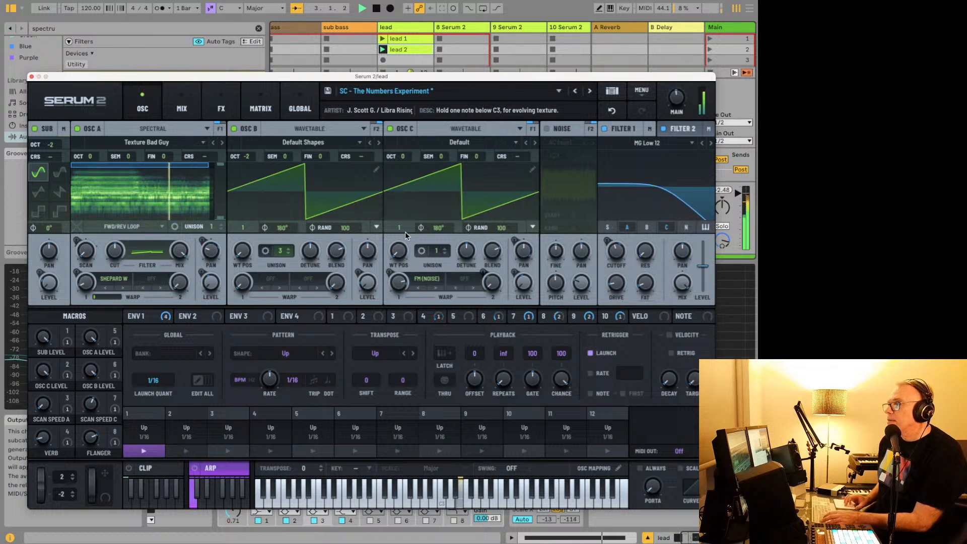
{"action": "key", "text": "super+z"}
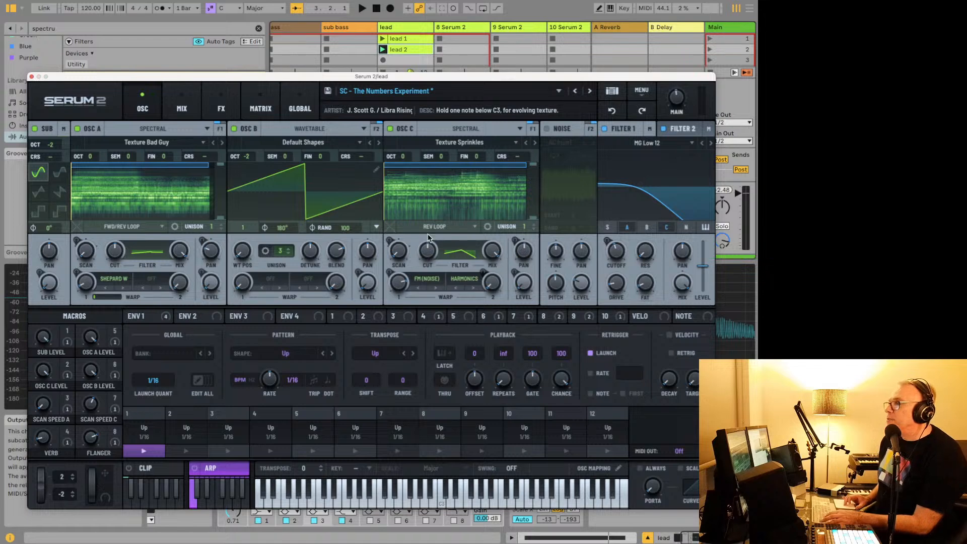
{"action": "key", "text": "space"}
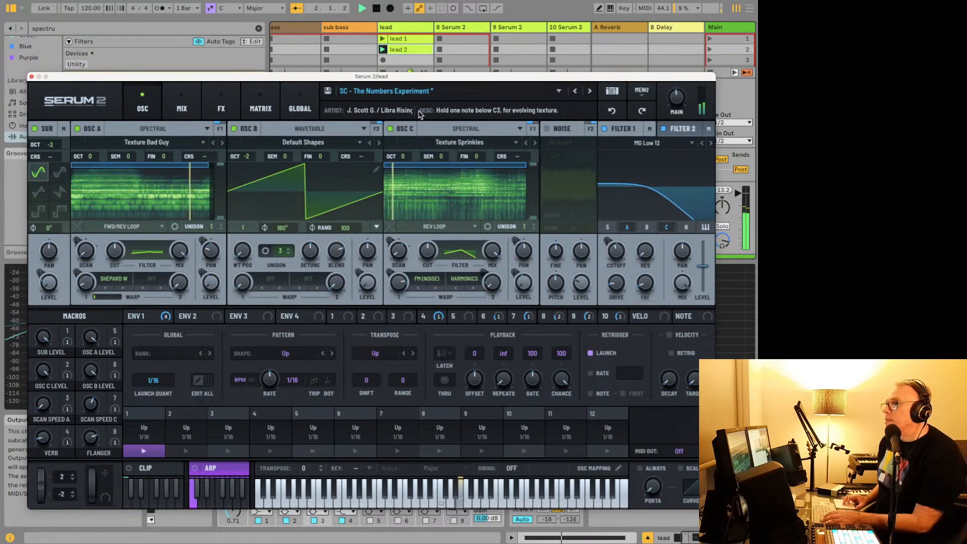
Move the Serum 2 window off the Live browser and open the sound libraries folder there.
{"action": "left_click_drag", "start_coordinate": [405, 80], "coordinate": [603, 67]}
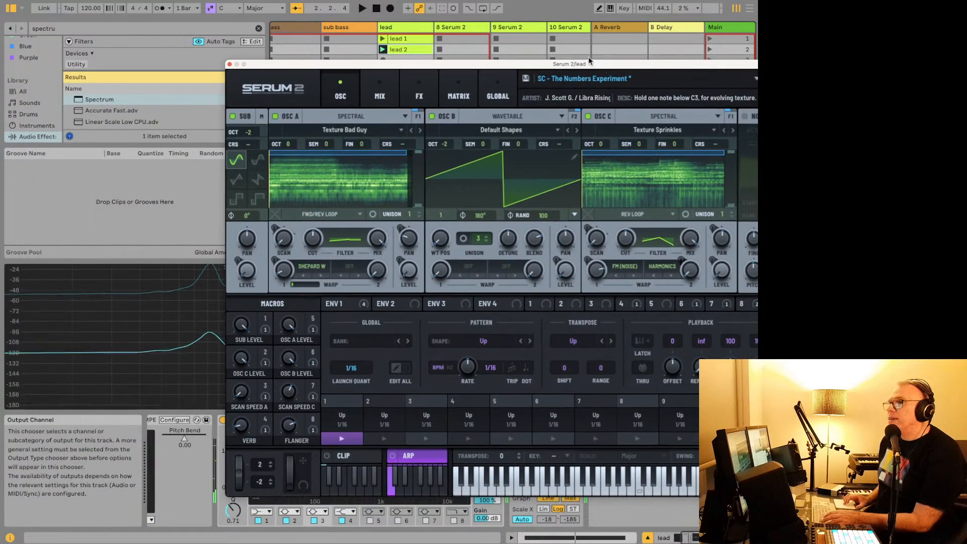
{"action": "left_click", "coordinate": [153, 29]}
{"action": "double_click", "coordinate": [153, 28]}
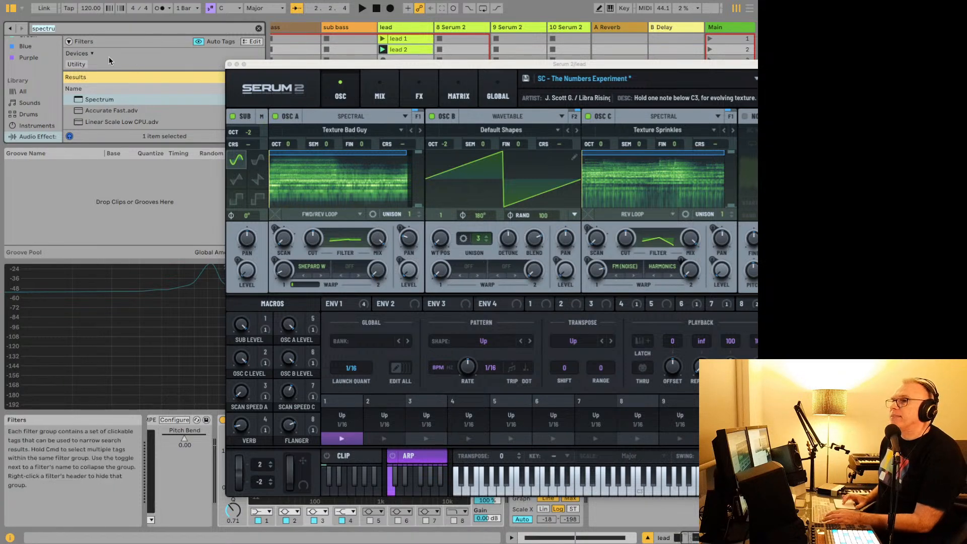
{"action": "scroll", "coordinate": [48, 98], "scroll_direction": "down", "scroll_amount": 5}
{"action": "left_click", "coordinate": [47, 98]}
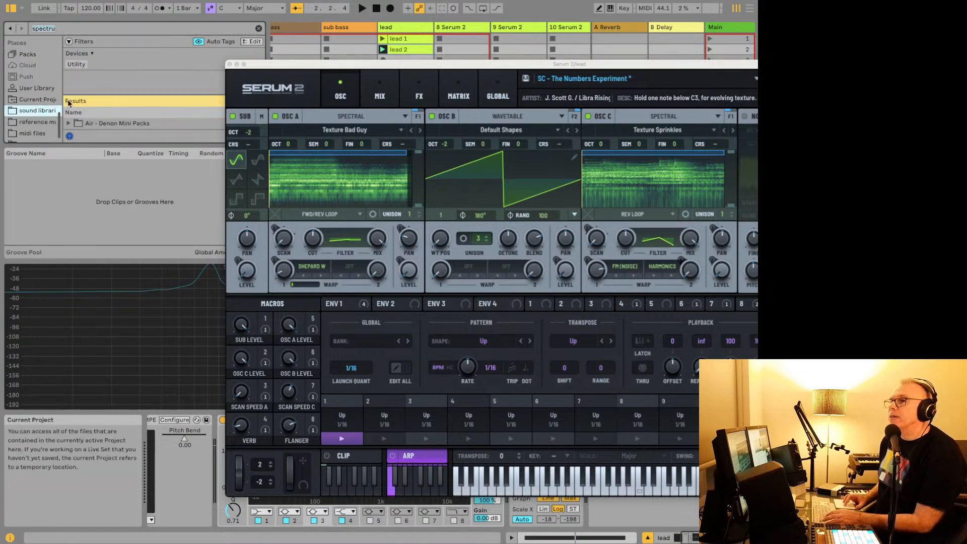
Expand the Air - Denon Mini Packs folder and load the 140_A_Bass_TL_01 sample into OSC C.
{"action": "left_click", "coordinate": [68, 122]}
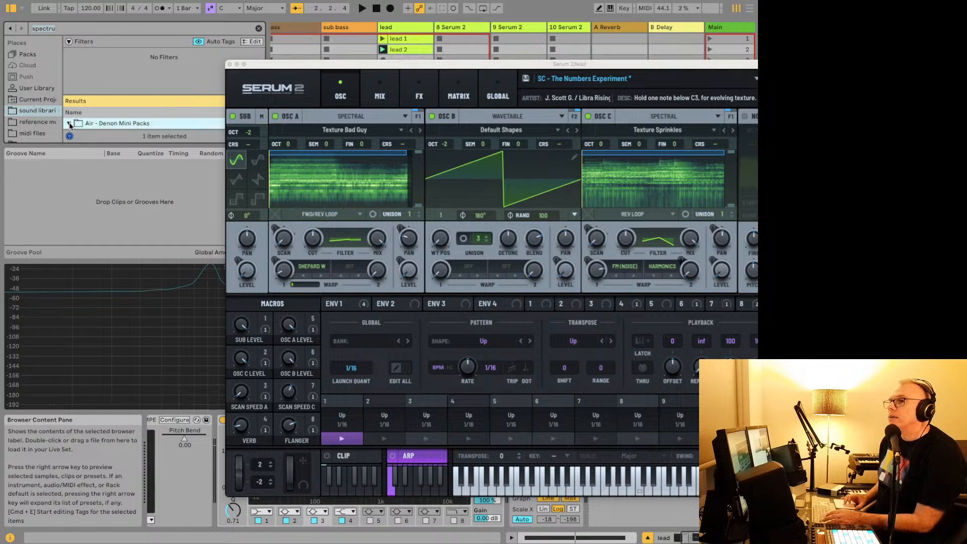
{"action": "scroll", "coordinate": [71, 125], "scroll_direction": "down", "scroll_amount": 1}
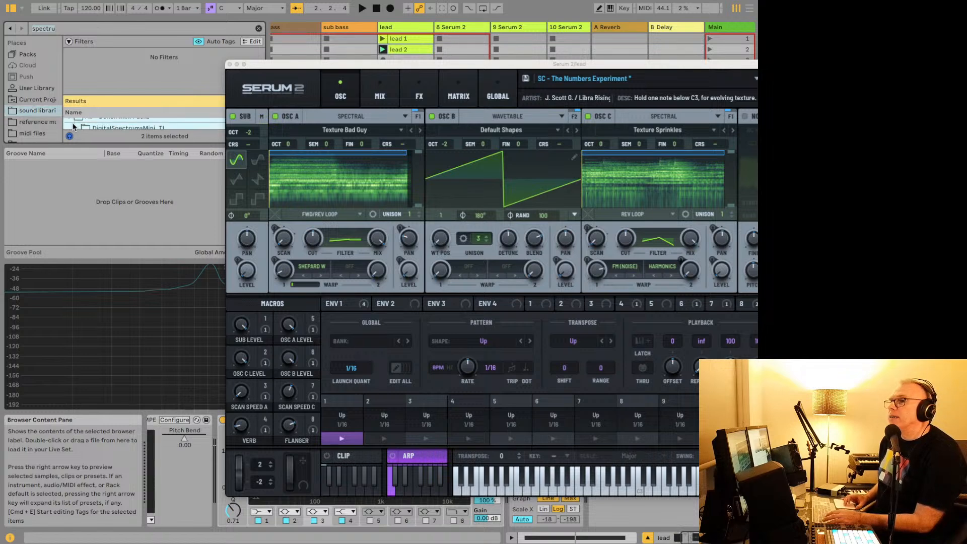
{"action": "left_click", "coordinate": [76, 124]}
{"action": "scroll", "coordinate": [77, 124], "scroll_direction": "down", "scroll_amount": 2}
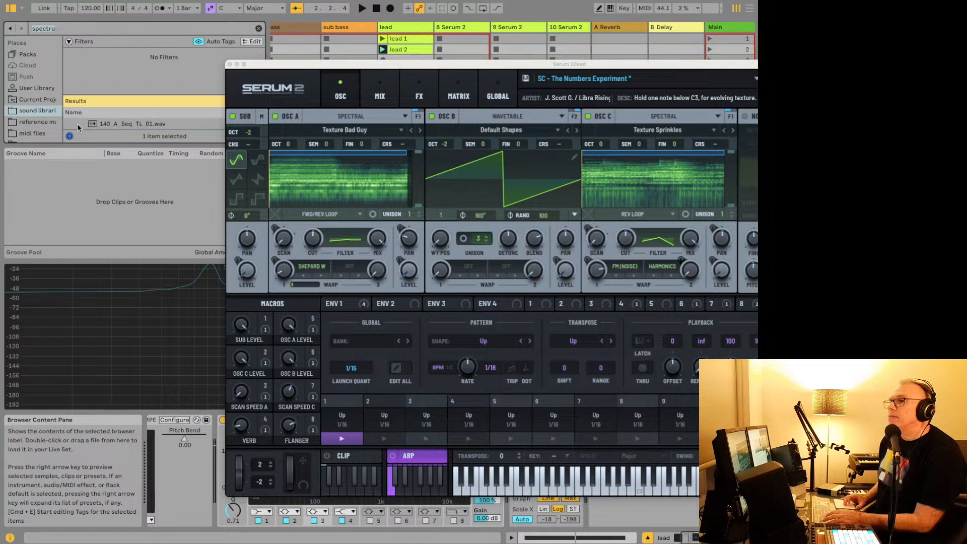
{"action": "scroll", "coordinate": [77, 124], "scroll_direction": "up", "scroll_amount": 1}
{"action": "left_click_drag", "start_coordinate": [103, 126], "coordinate": [604, 178]}
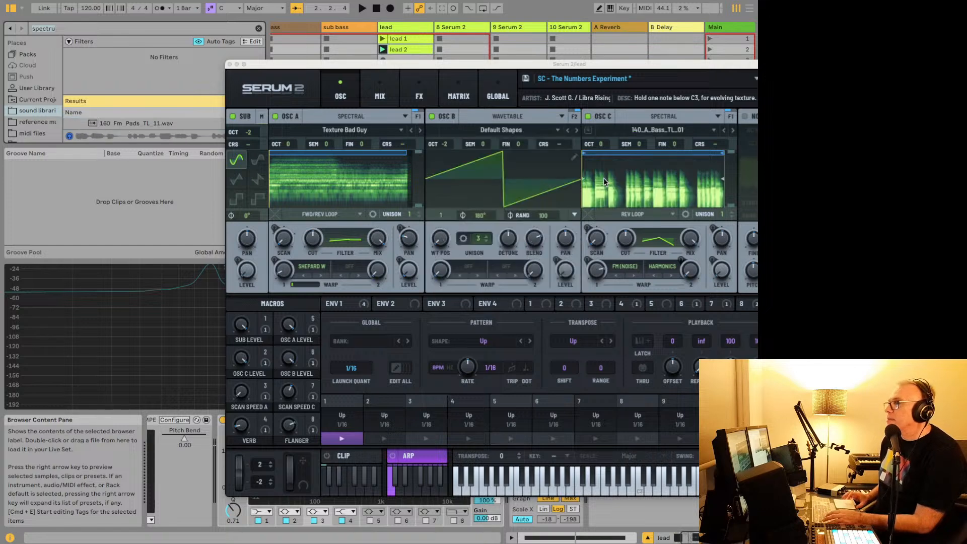
Play the clip with the bass sample in OSC C, reposition the Serum 2 window, and undo the sample load.
{"action": "key", "text": "space"}
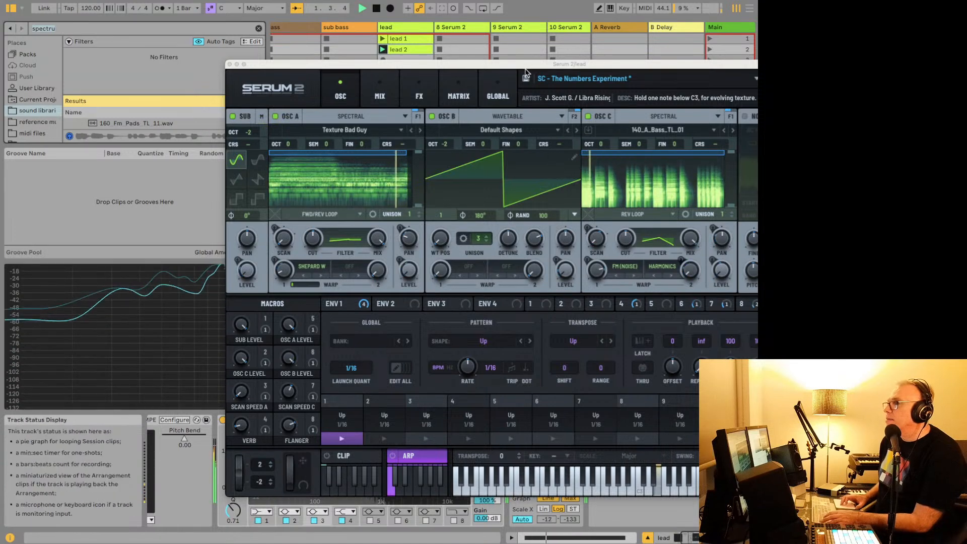
{"action": "left_click_drag", "start_coordinate": [523, 67], "coordinate": [354, 33]}
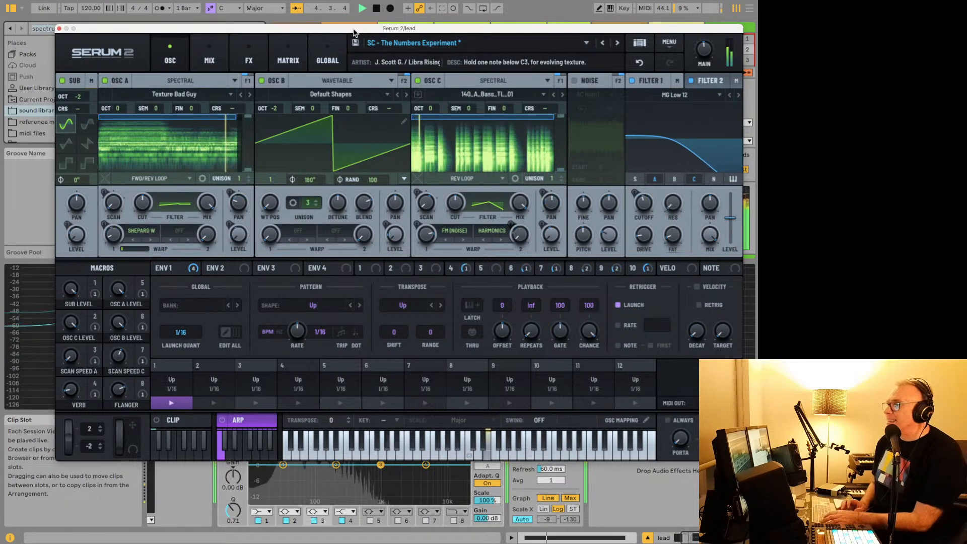
{"action": "key", "text": "super+z"}
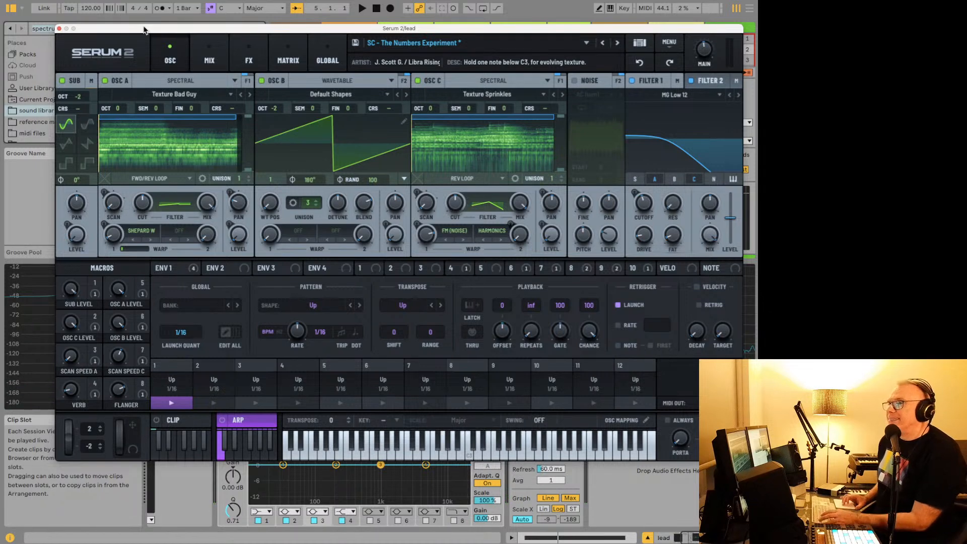
Move the Serum 2 window off the Live browser and change OSC A's type from Spectral to Wavetable.
{"action": "left_click_drag", "start_coordinate": [144, 33], "coordinate": [265, 37]}
{"action": "left_click", "coordinate": [293, 87]}
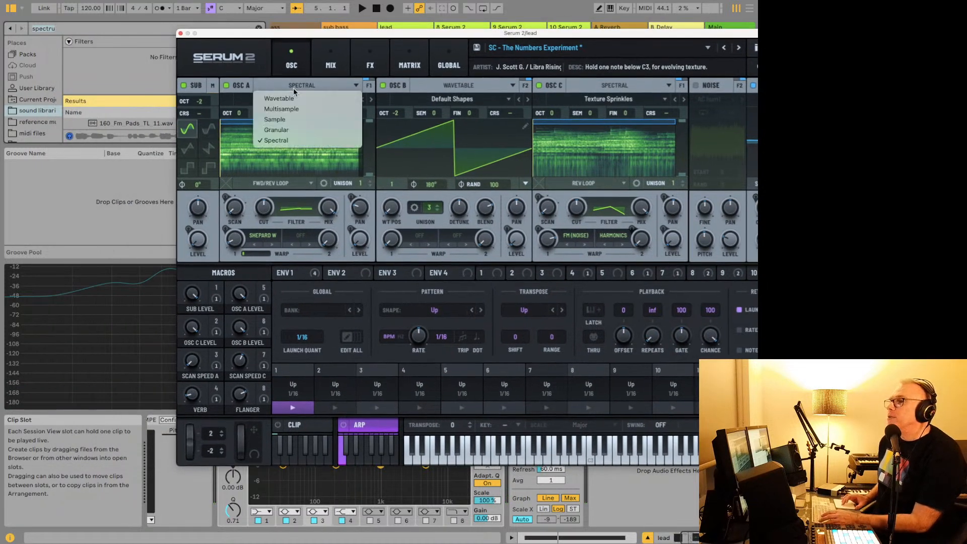
{"action": "left_click", "coordinate": [267, 98]}
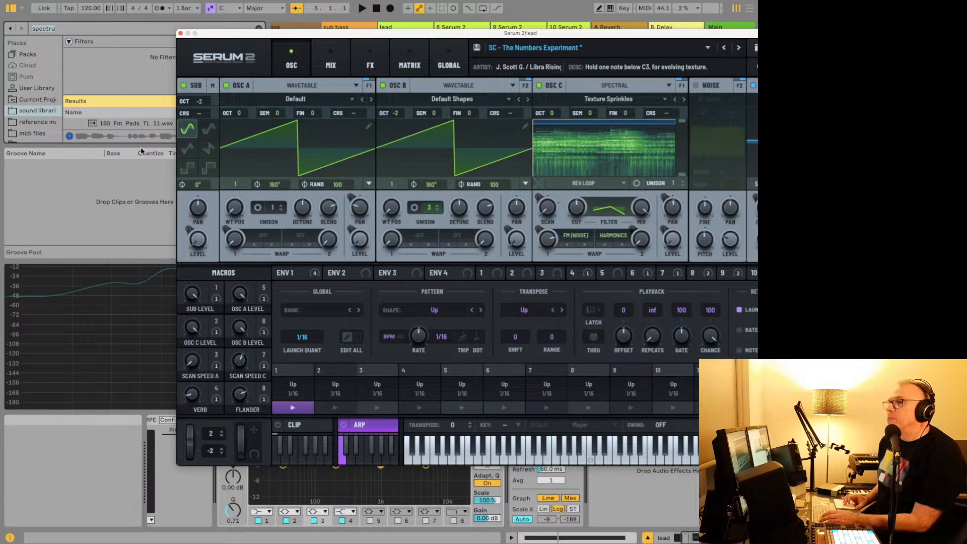
{"action": "mouse_move", "coordinate": [172, 539]}
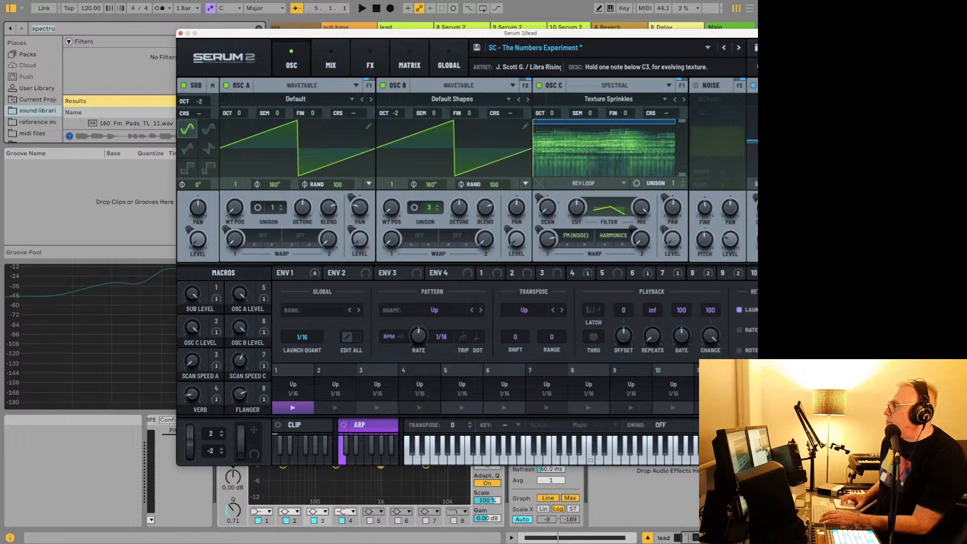
Try to load the cheese-thumbnail-min.webp image from Finder into OSC A's wavetable.
{"action": "key", "text": "alt+super+p"}
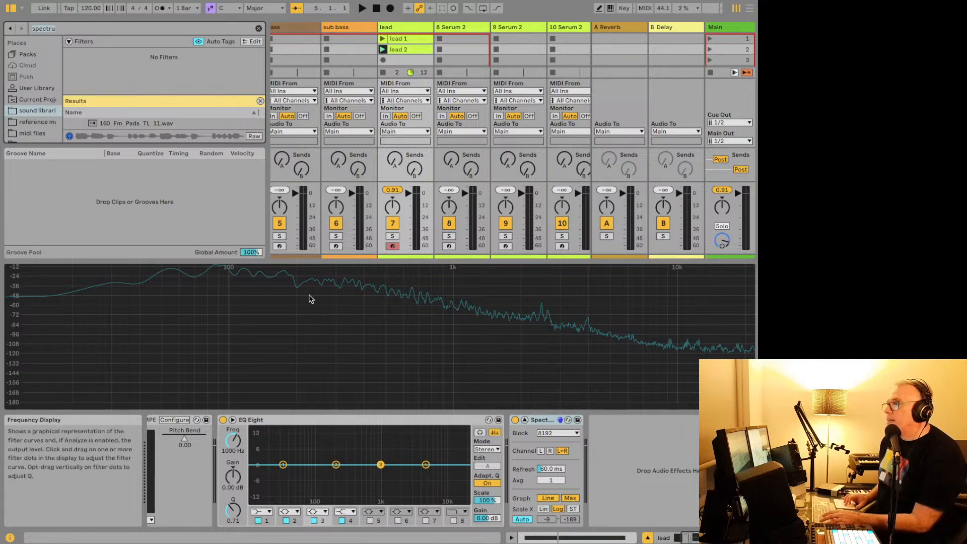
{"action": "key", "text": "super+alt+p"}
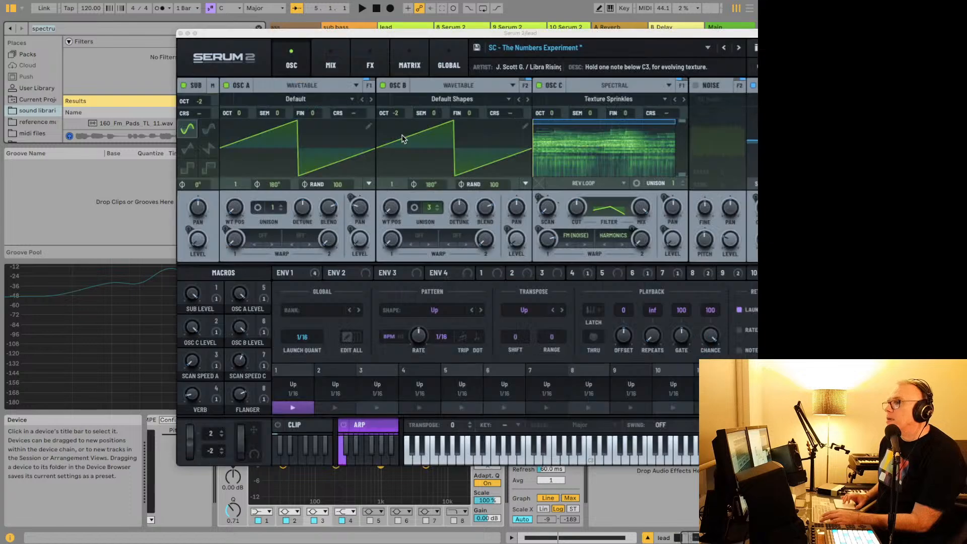
{"action": "mouse_move", "coordinate": [236, 531]}
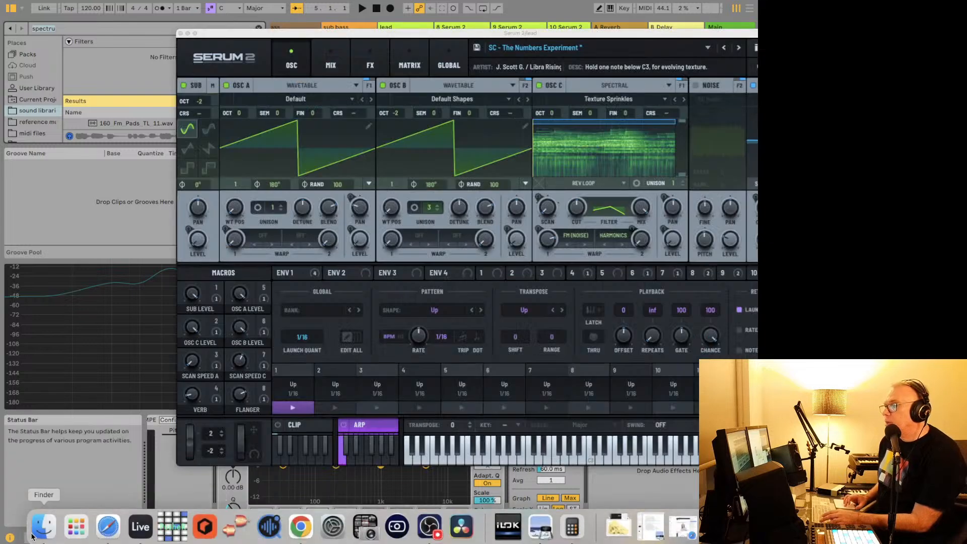
{"action": "key", "text": "super+alt+p"}
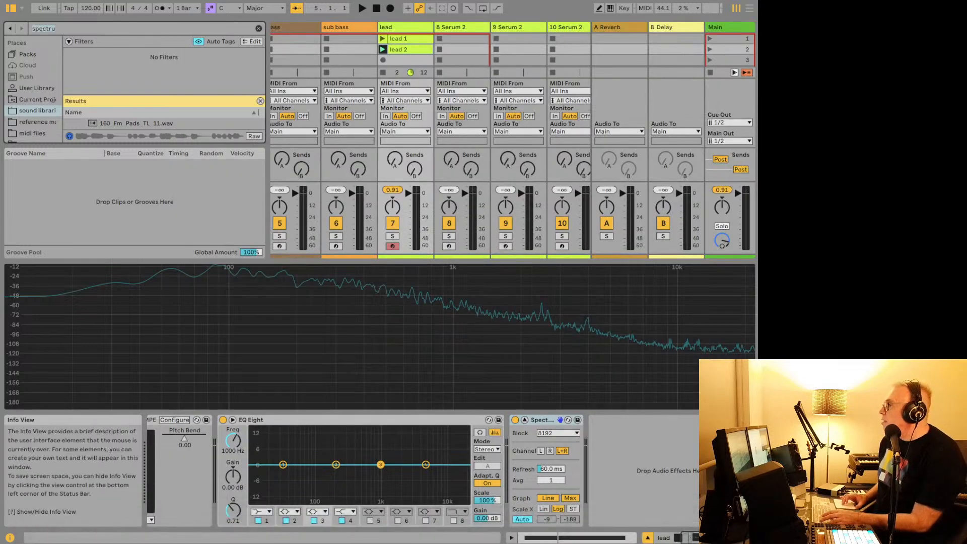
{"action": "key", "text": "super+alt+p"}
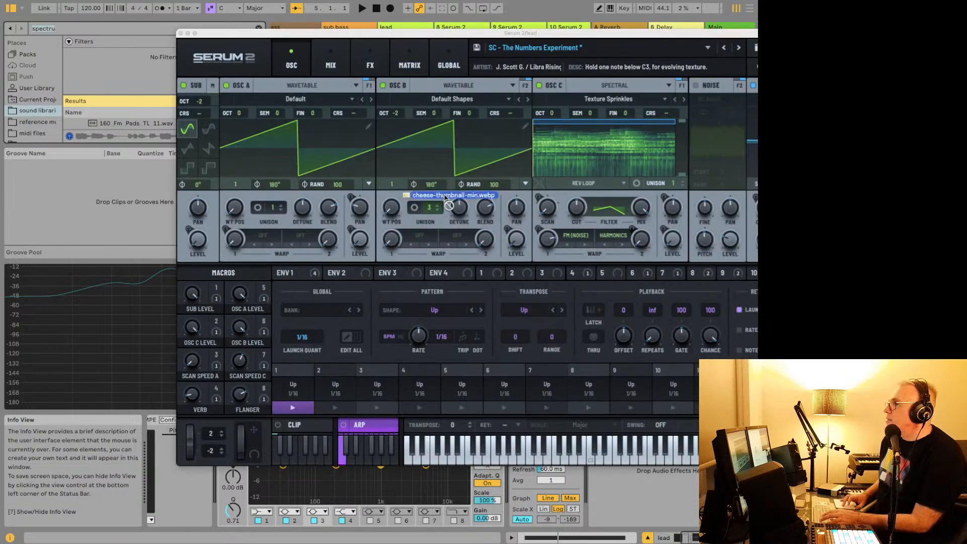
{"action": "left_click_drag", "start_coordinate": [446, 202], "coordinate": [285, 137]}
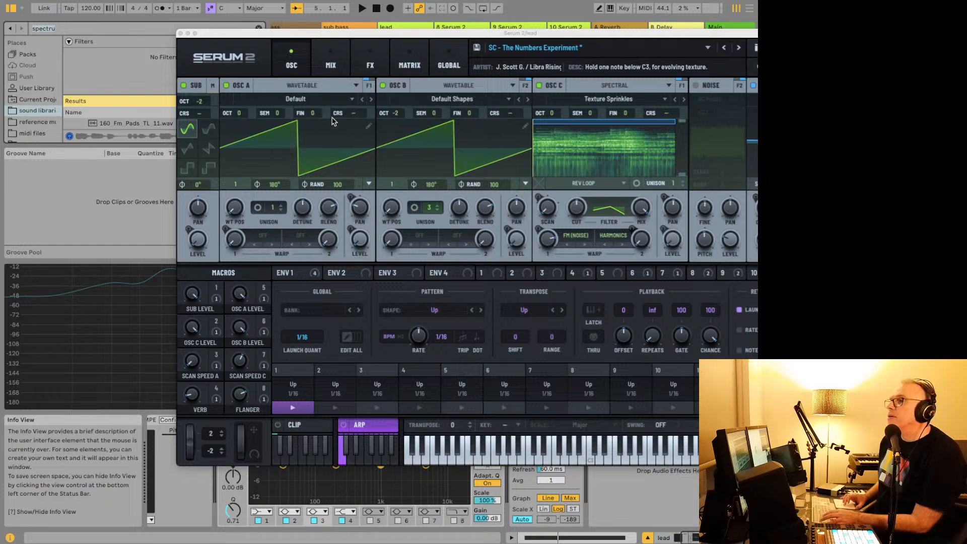
Keep OSC A as a Wavetable oscillator and load the cheese-thumbnail.png image into it.
{"action": "left_click", "coordinate": [312, 84]}
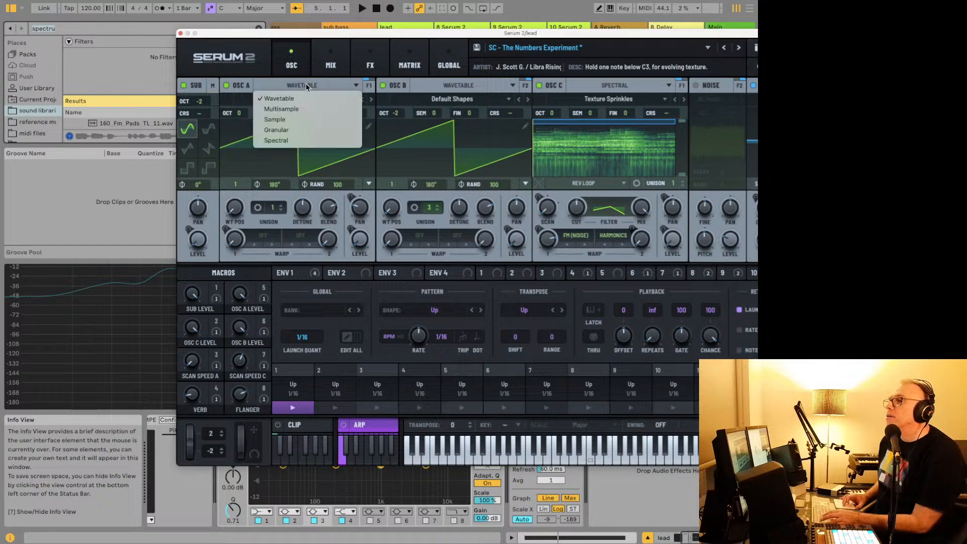
{"action": "left_click", "coordinate": [303, 84]}
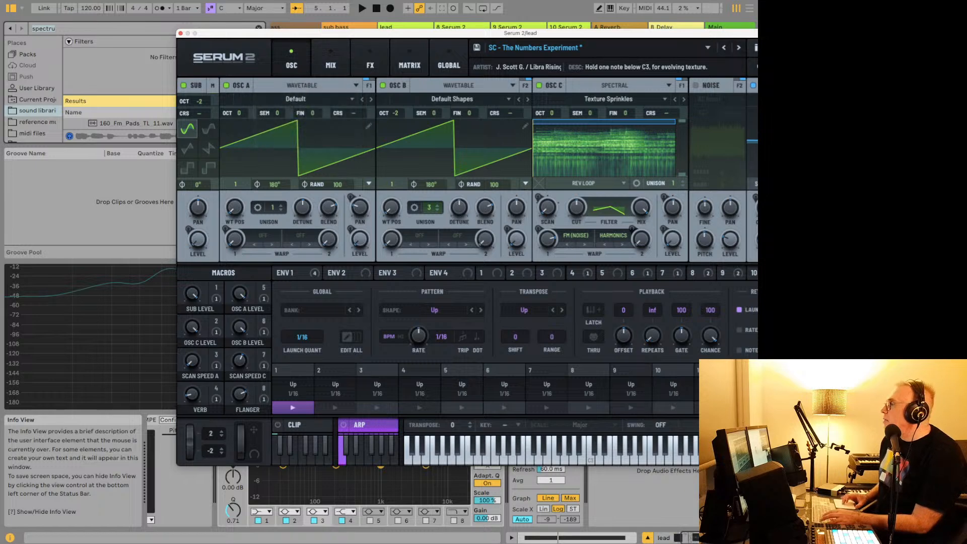
{"action": "key", "text": "super+w"}
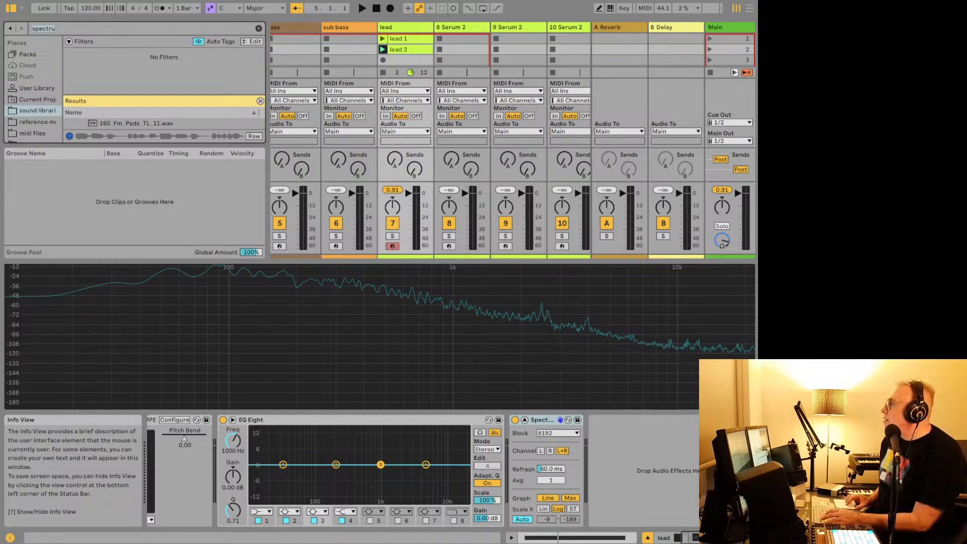
{"action": "left_click_drag", "start_coordinate": [559, 194], "coordinate": [319, 164]}
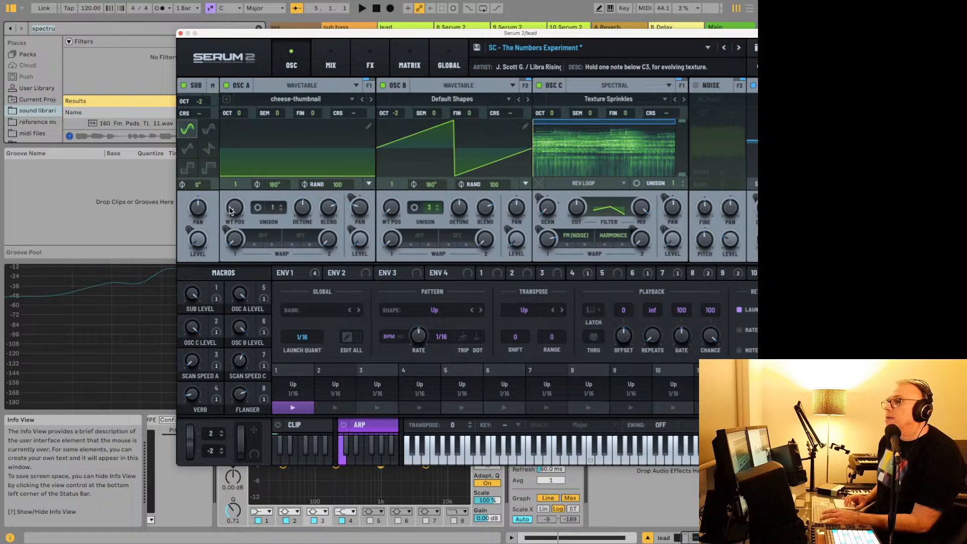
Set OSC A's wavetable position to 75 and show the cheese-thumbnail wavetable in 3D.
{"action": "left_click_drag", "start_coordinate": [231, 211], "coordinate": [233, 171]}
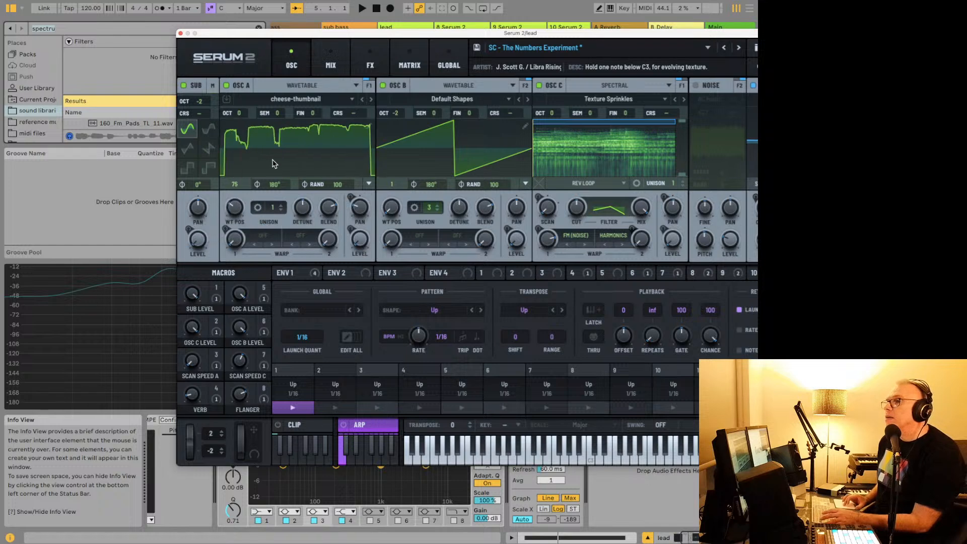
{"action": "left_click", "coordinate": [273, 159]}
{"action": "left_click", "coordinate": [281, 152]}
{"action": "left_click", "coordinate": [280, 152]}
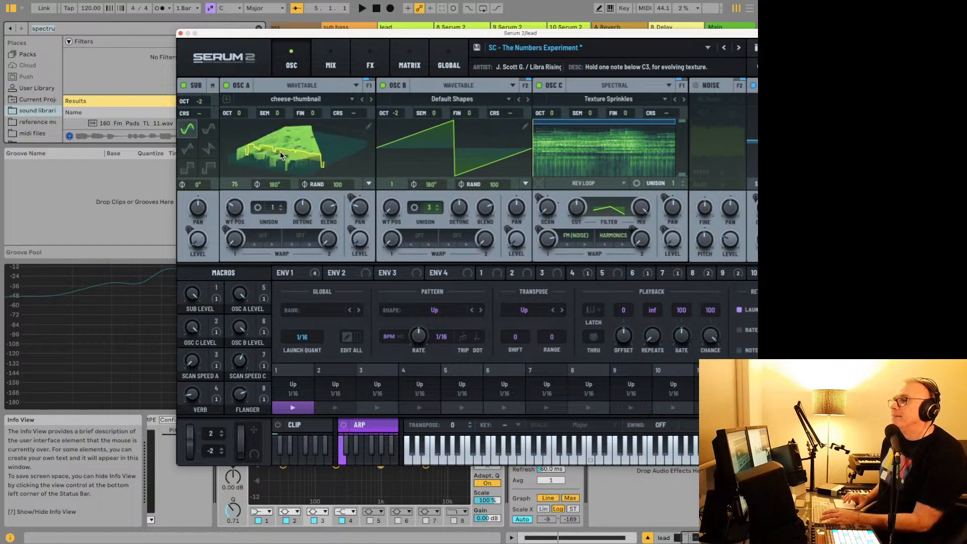
Look at the cheese-thumbnail.png source picture in its viewer, close it, and return to Serum 2.
{"action": "key", "text": "alt+super+p"}
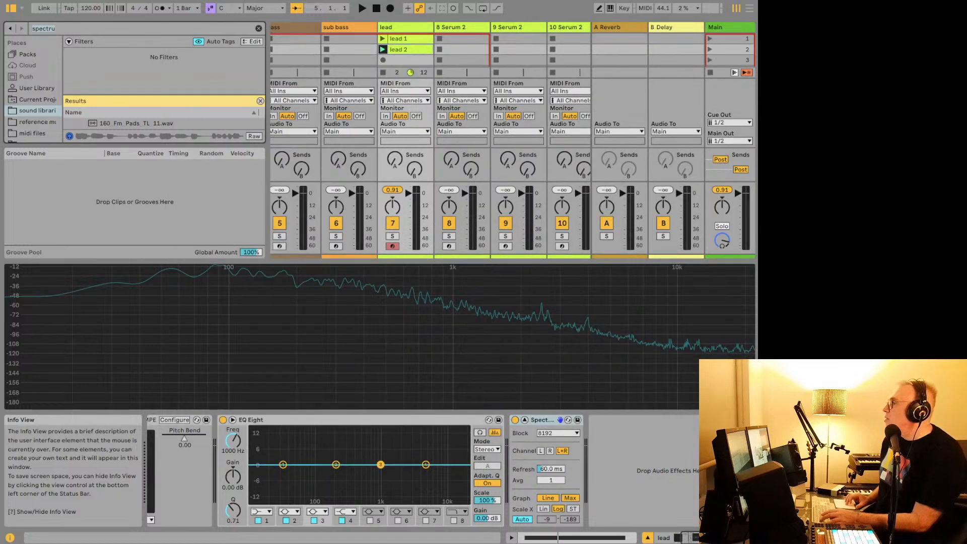
{"action": "key", "text": "alt+super+p"}
{"action": "key", "text": "alt+super+p"}
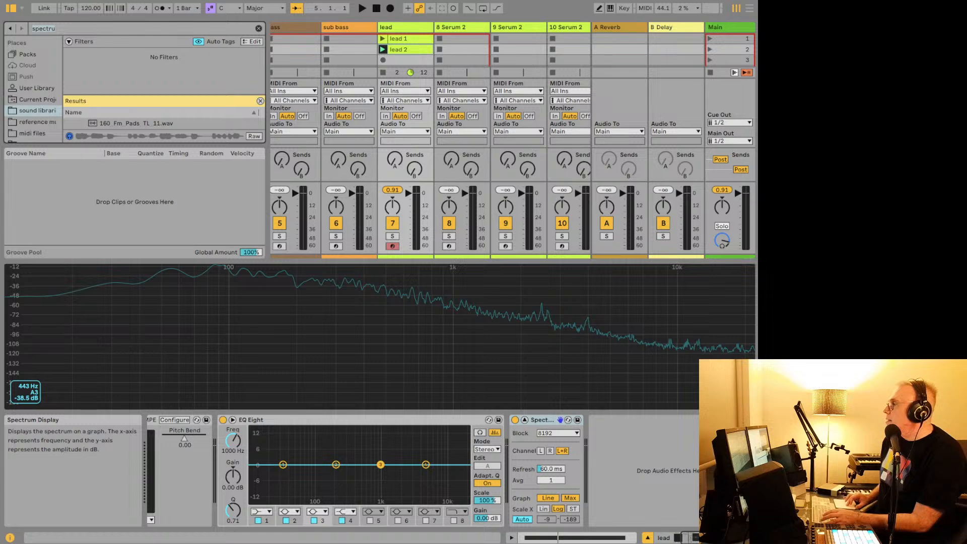
{"action": "key", "text": "super+Tab"}
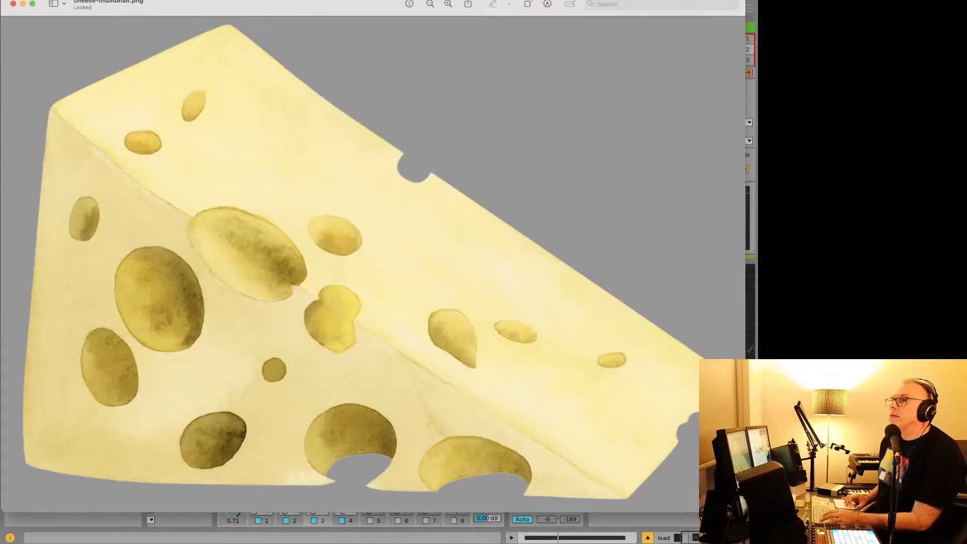
{"action": "left_click", "coordinate": [14, 4]}
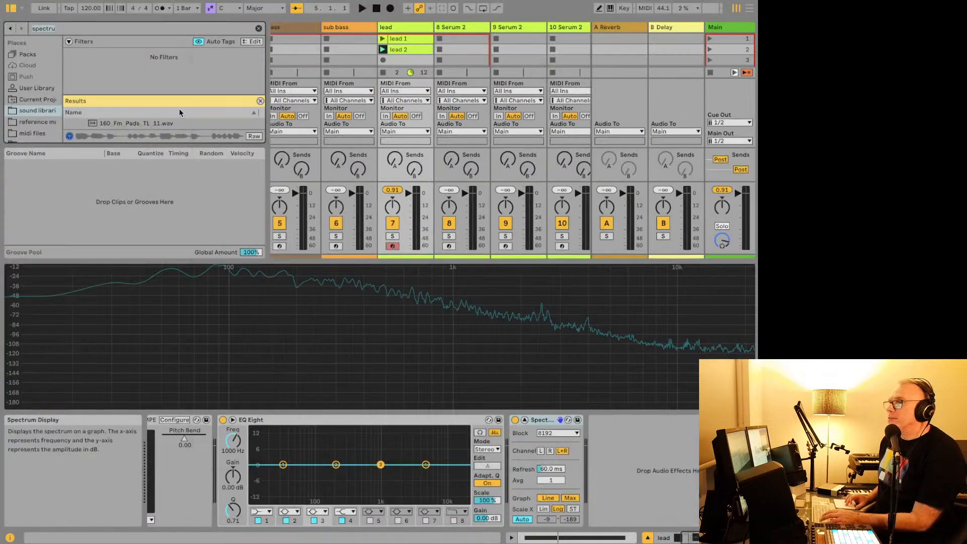
{"action": "key", "text": "alt+super+p"}
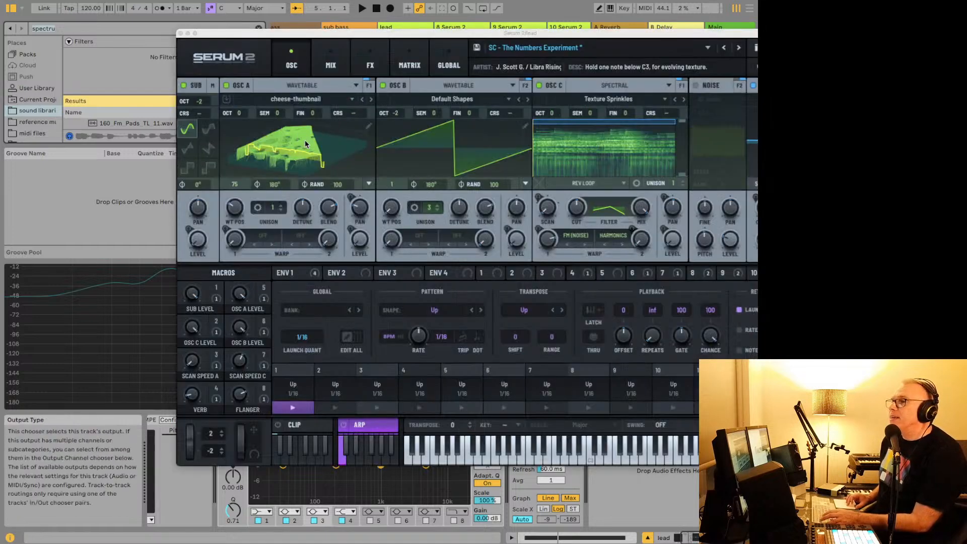
Set OSC A's wavetable position to 123 and switch off OSC B and OSC C.
{"action": "mouse_move", "coordinate": [244, 205]}
{"action": "left_mouse_down"}
{"action": "mouse_move", "coordinate": [242, 153]}
{"action": "mouse_move", "coordinate": [238, 187]}
{"action": "left_mouse_up"}
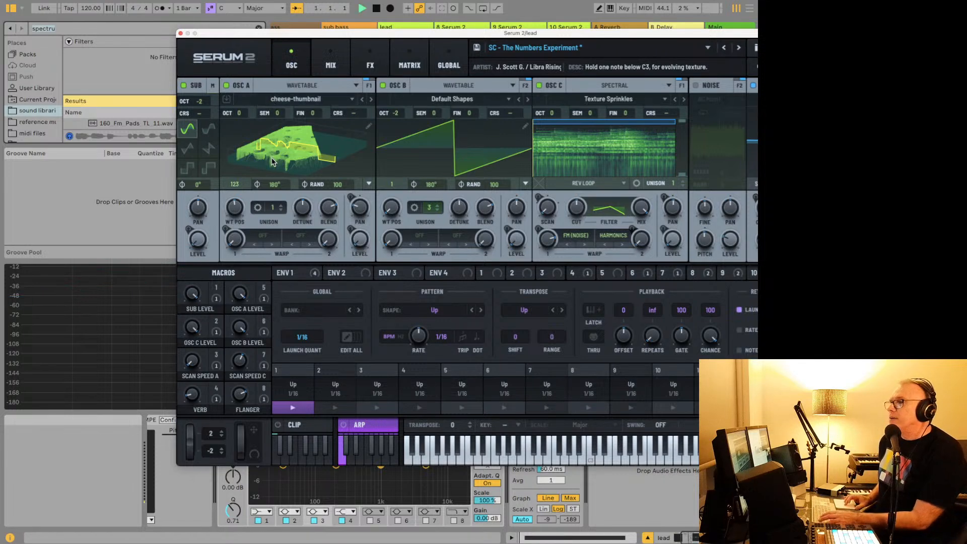
{"action": "left_click", "coordinate": [383, 86]}
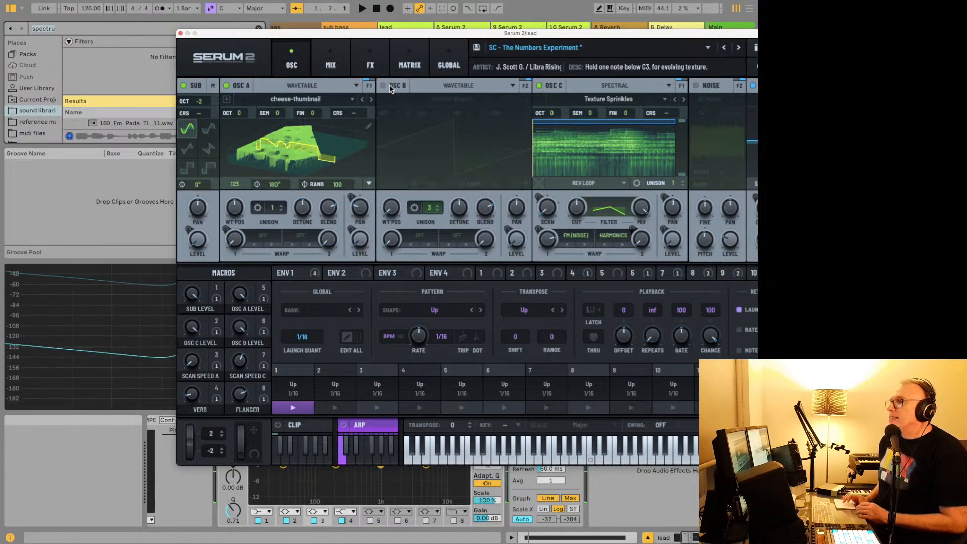
{"action": "left_click", "coordinate": [540, 85]}
Show OSC A's waveform in 2D and lower its wavetable position to 75.
{"action": "left_click", "coordinate": [241, 130]}
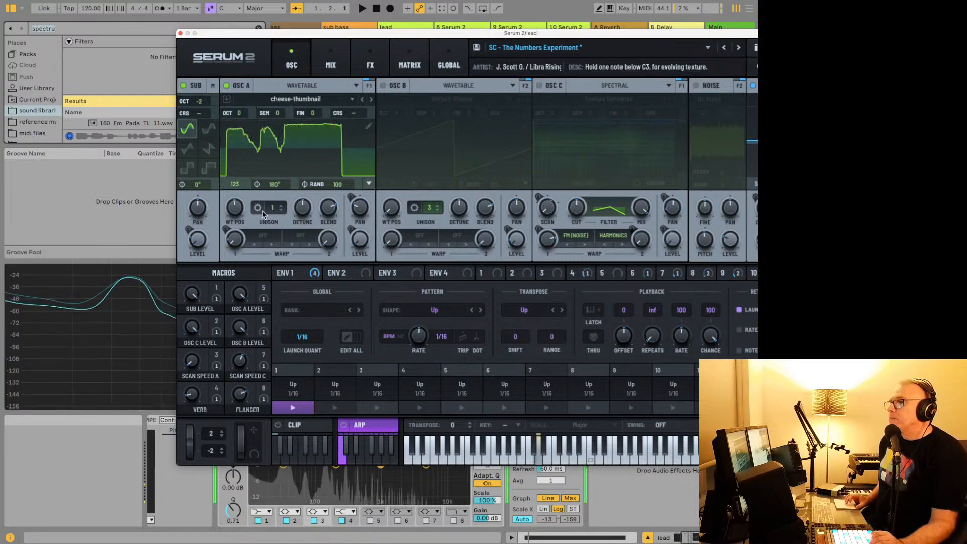
{"action": "left_click_drag", "start_coordinate": [235, 209], "coordinate": [232, 240]}
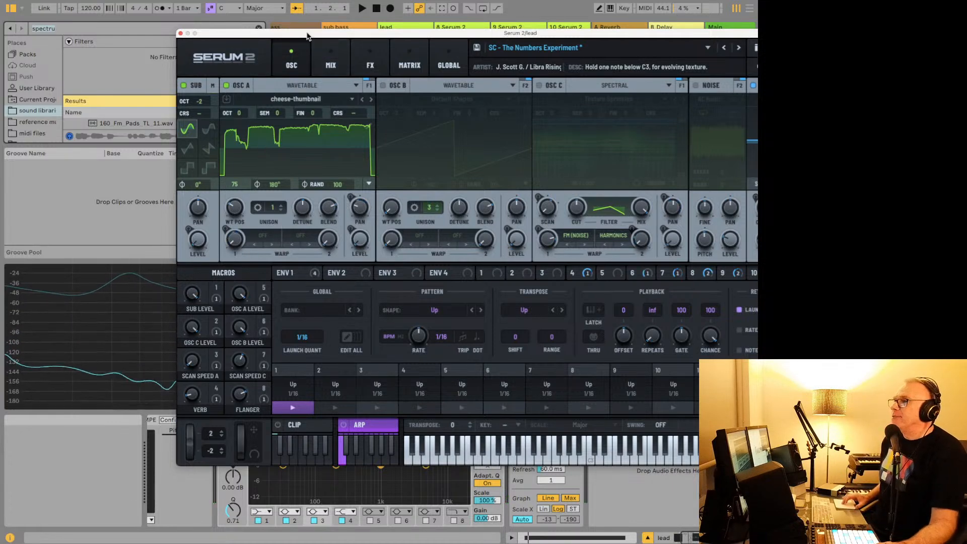
Move the Serum 2 window fully into view and show OSC A's wavetable in 3D.
{"action": "left_click_drag", "start_coordinate": [304, 32], "coordinate": [135, 20]}
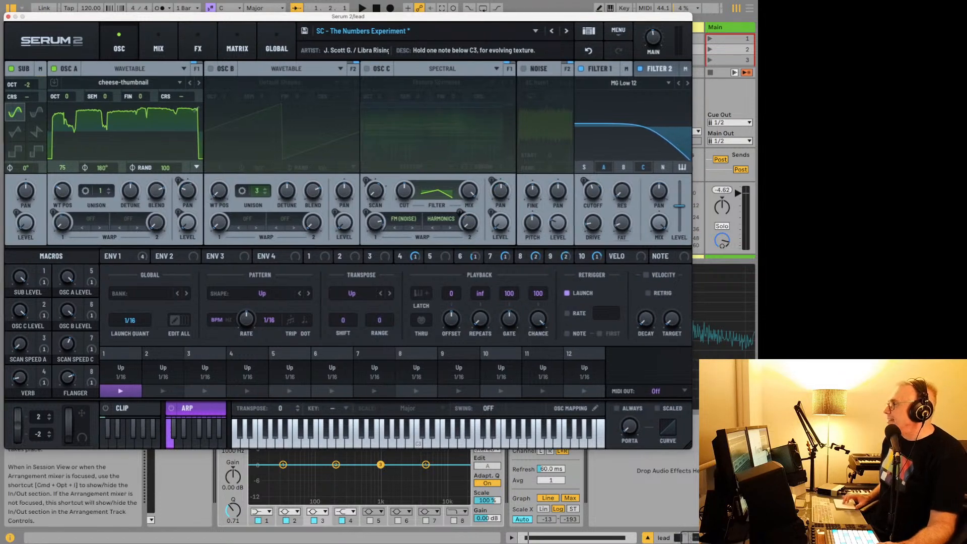
{"action": "key", "text": "super+alt+p"}
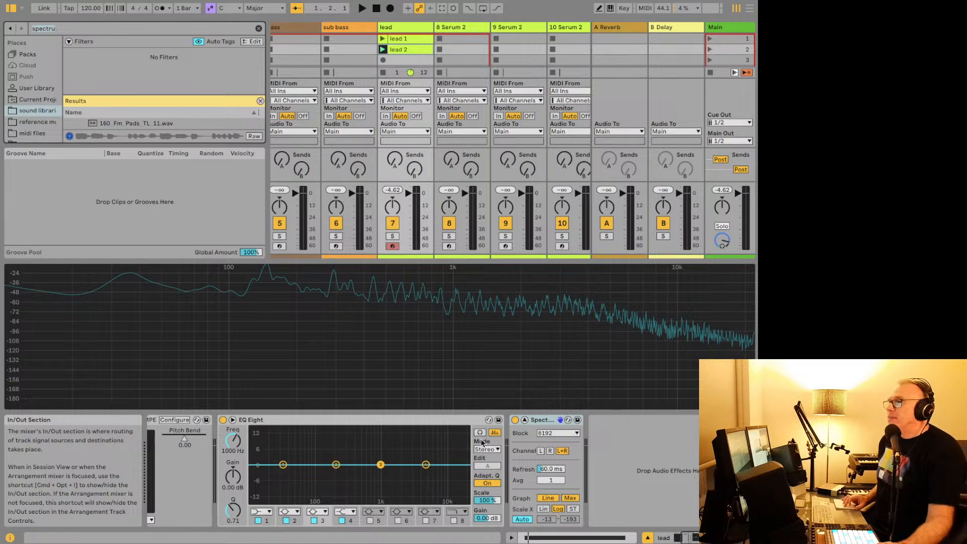
{"action": "key", "text": "super+alt+p"}
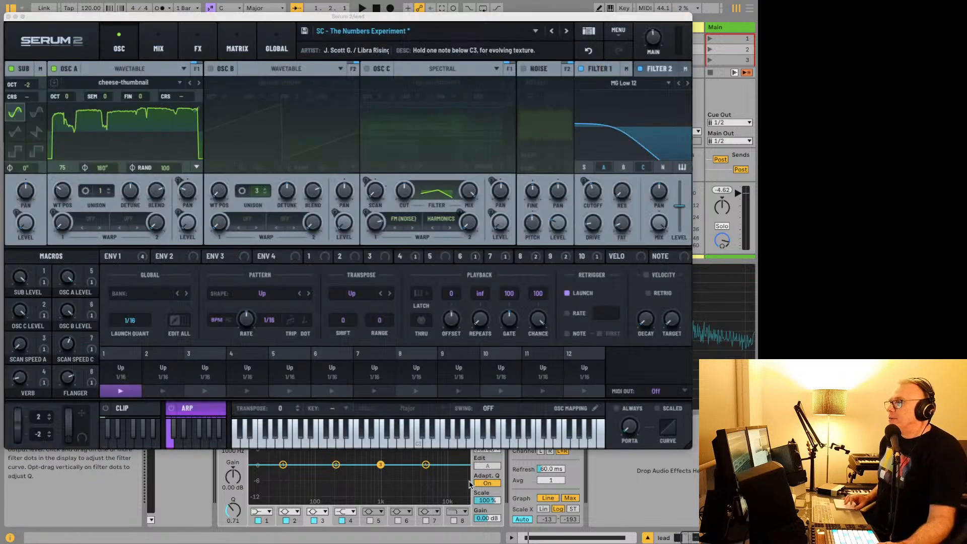
{"action": "left_click", "coordinate": [111, 128]}
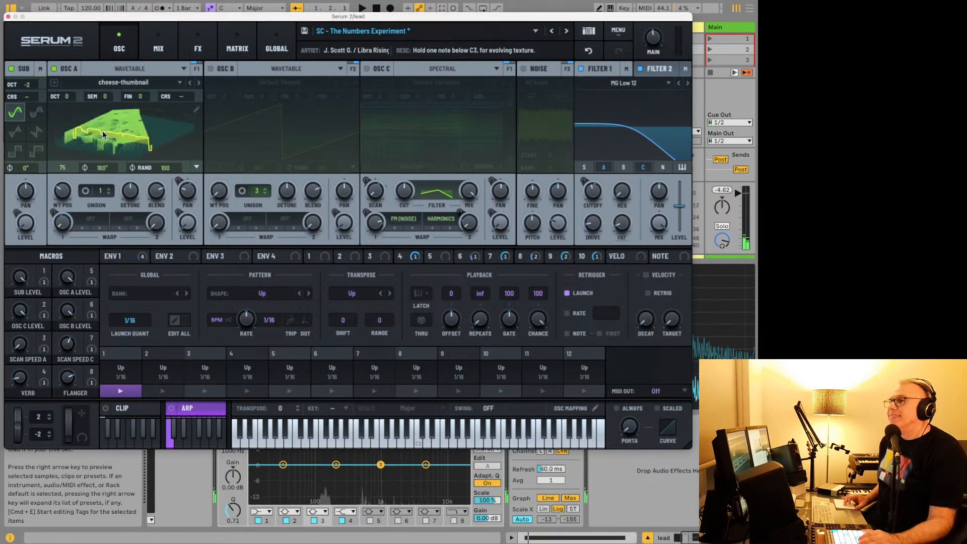
{"action": "left_click", "coordinate": [102, 132]}
{"action": "left_click", "coordinate": [105, 121]}
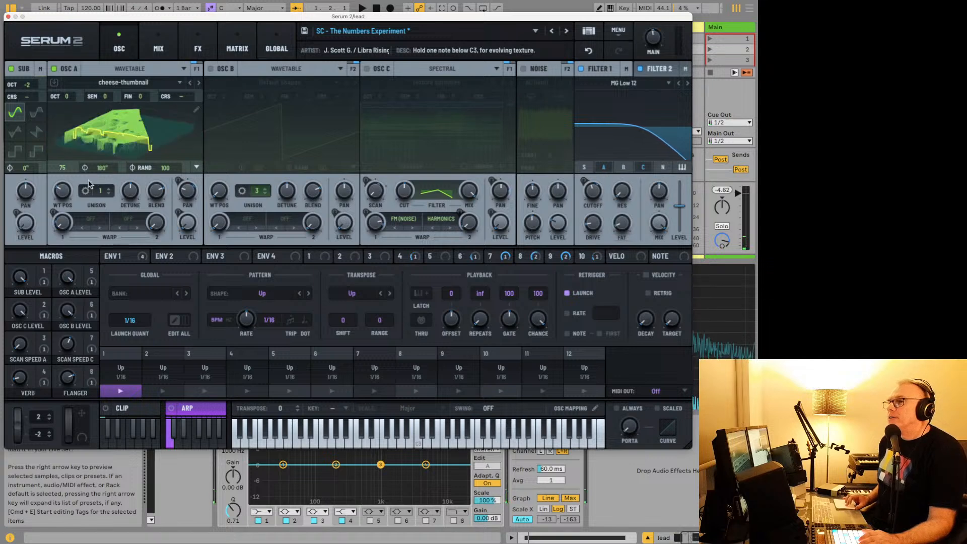
Assign LFO 4 to OSC A's wavetable position and set the base position to 78.
{"action": "left_click_drag", "start_coordinate": [62, 190], "coordinate": [79, 170]}
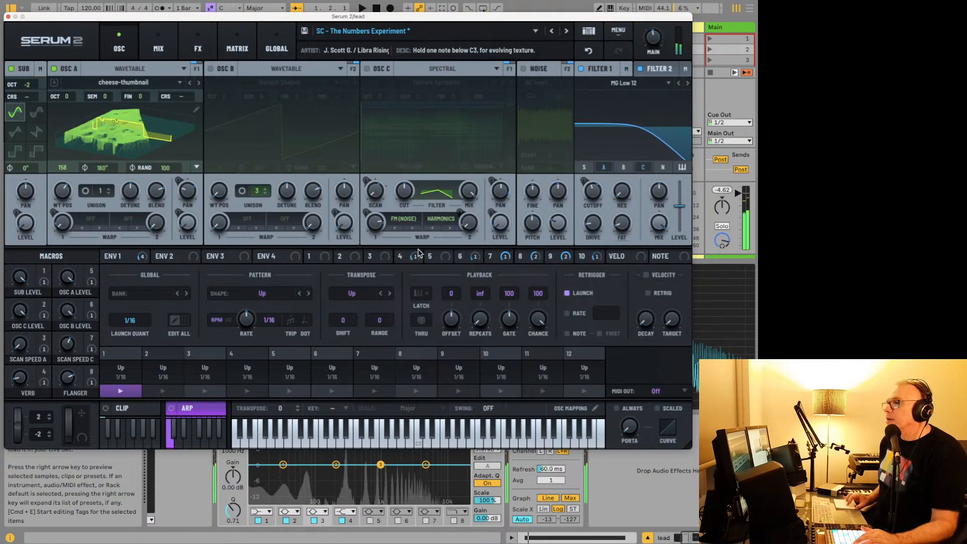
{"action": "left_click_drag", "start_coordinate": [415, 255], "coordinate": [64, 195]}
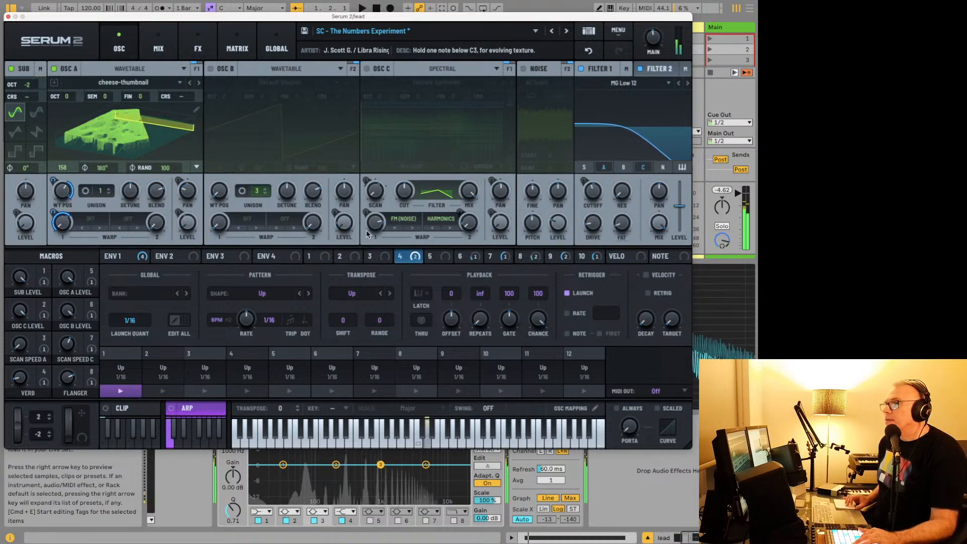
{"action": "left_click_drag", "start_coordinate": [58, 191], "coordinate": [57, 216]}
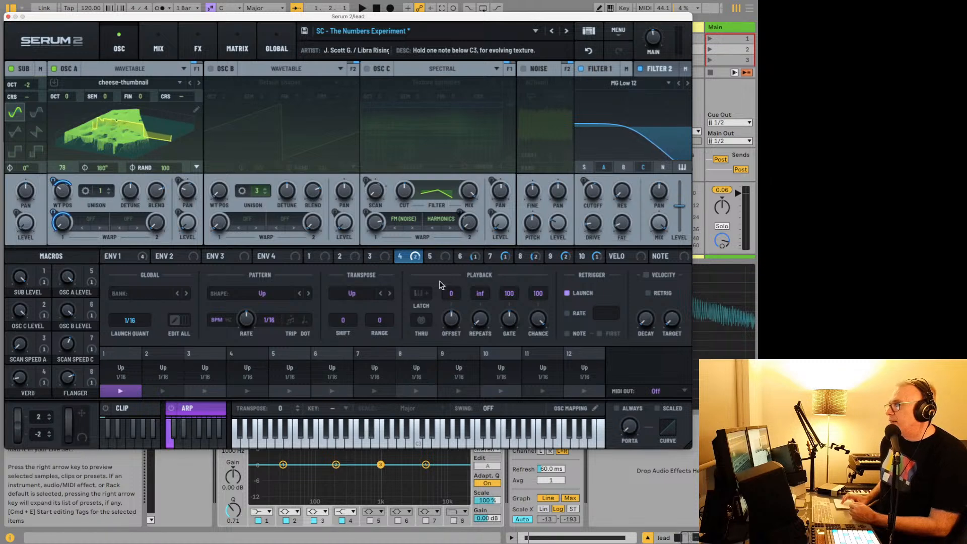
Inspect the settings of LFO 6 and LFO 10.
{"action": "left_click", "coordinate": [460, 255]}
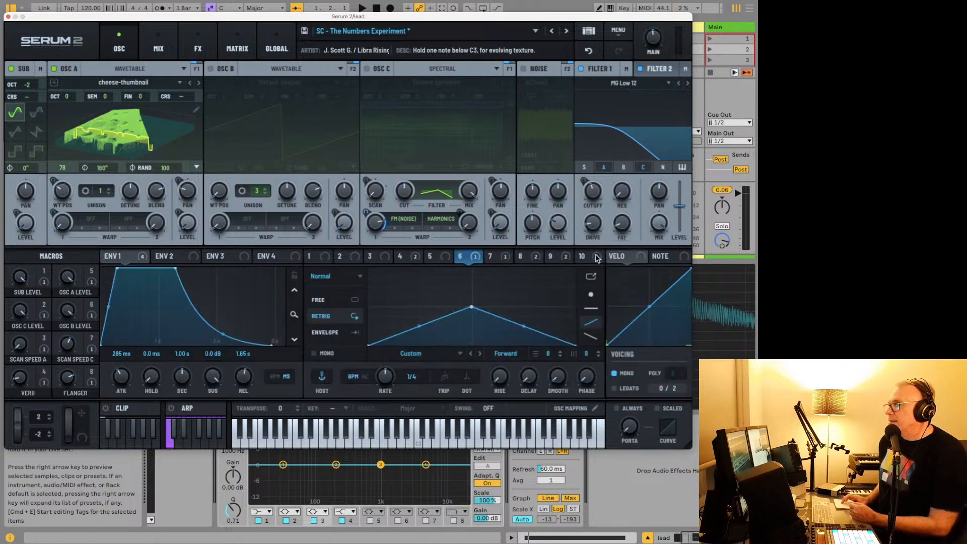
{"action": "left_click", "coordinate": [584, 256]}
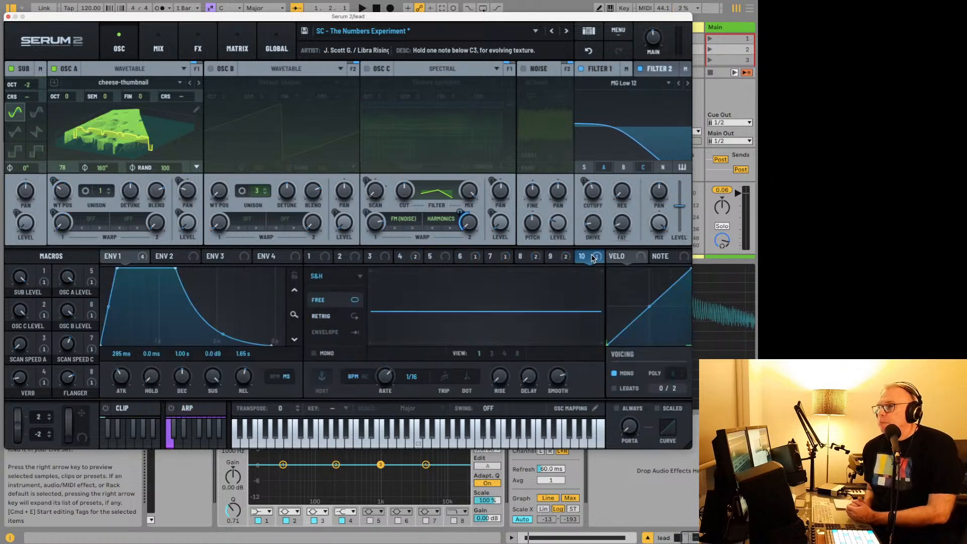